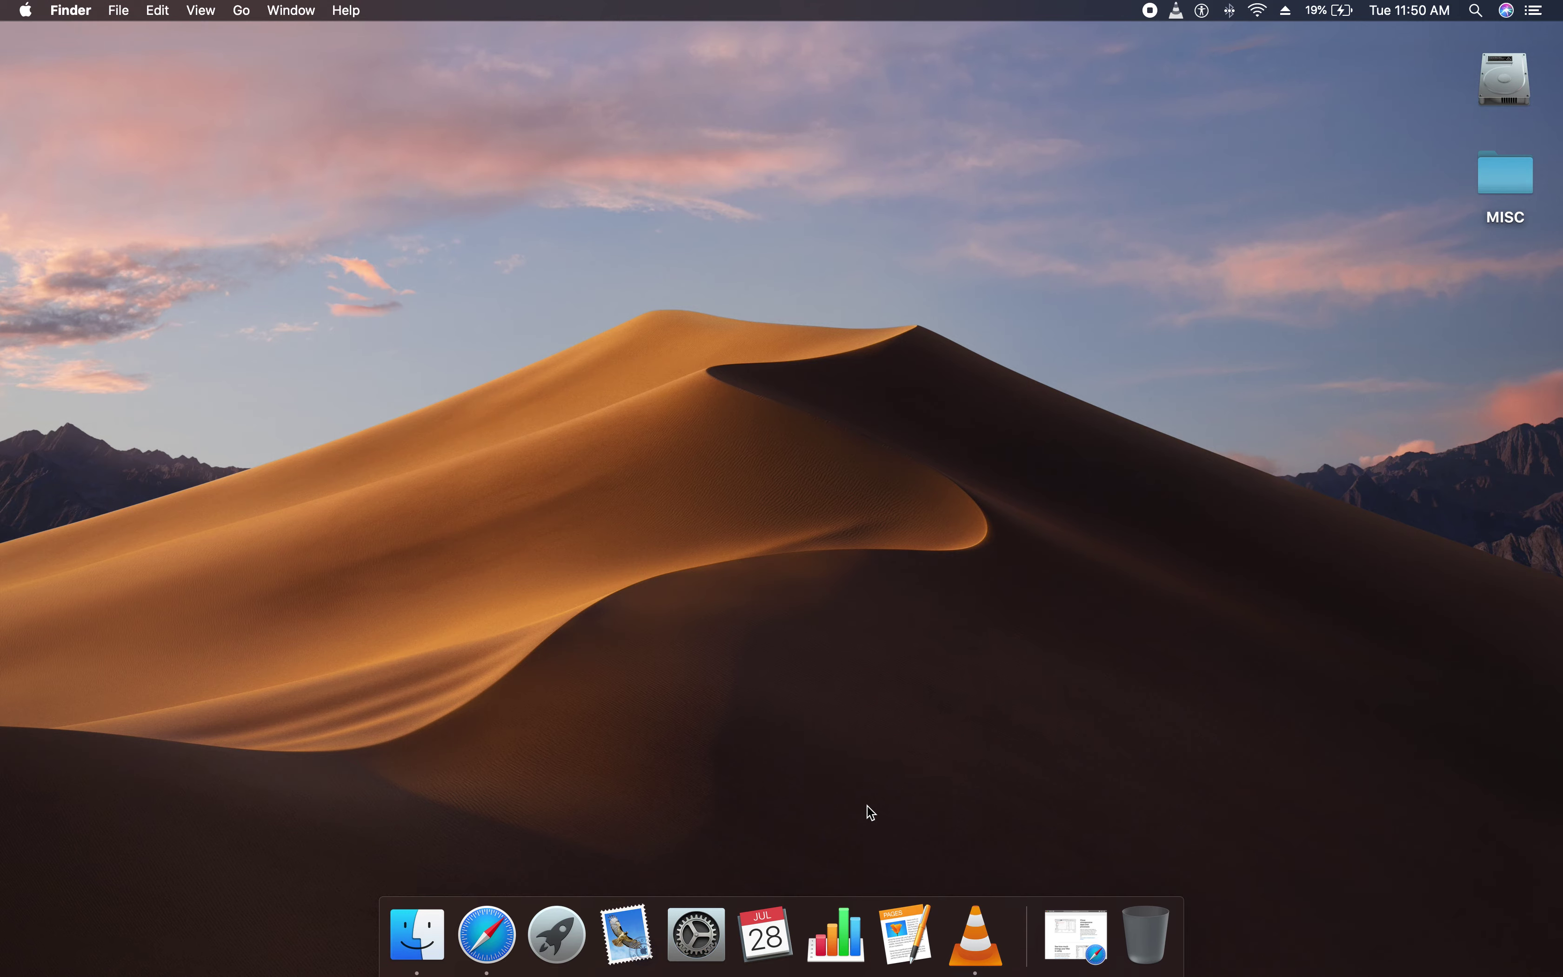
Bring up Launchpad showing the Other folder of utility apps
key(F4)
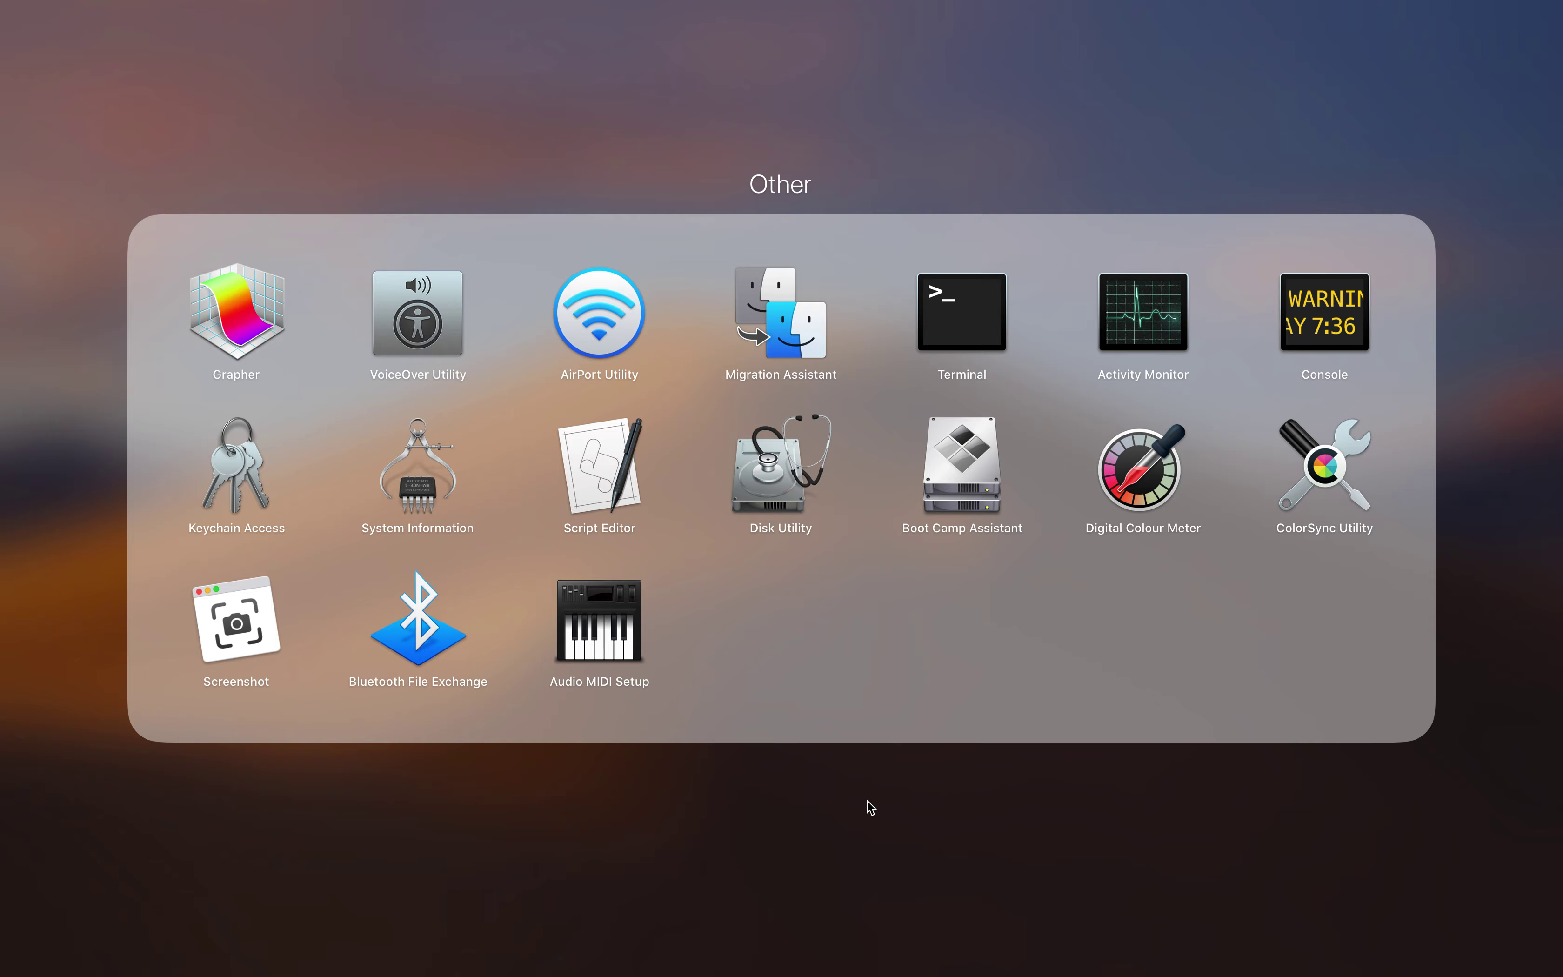
click(891, 111)
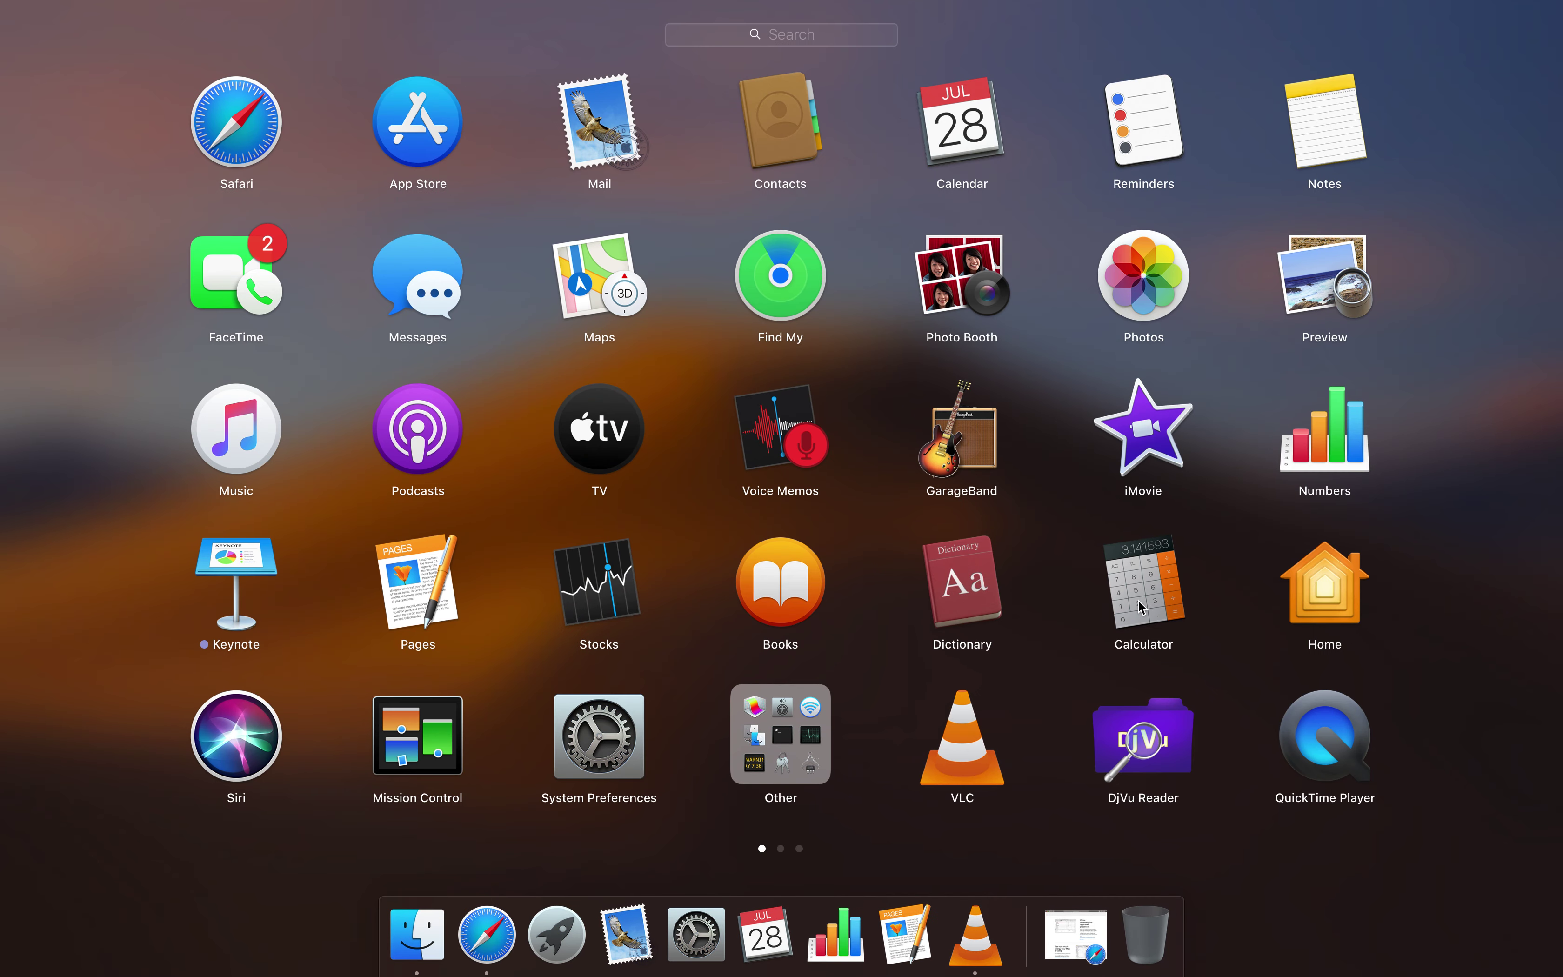
key(F3)
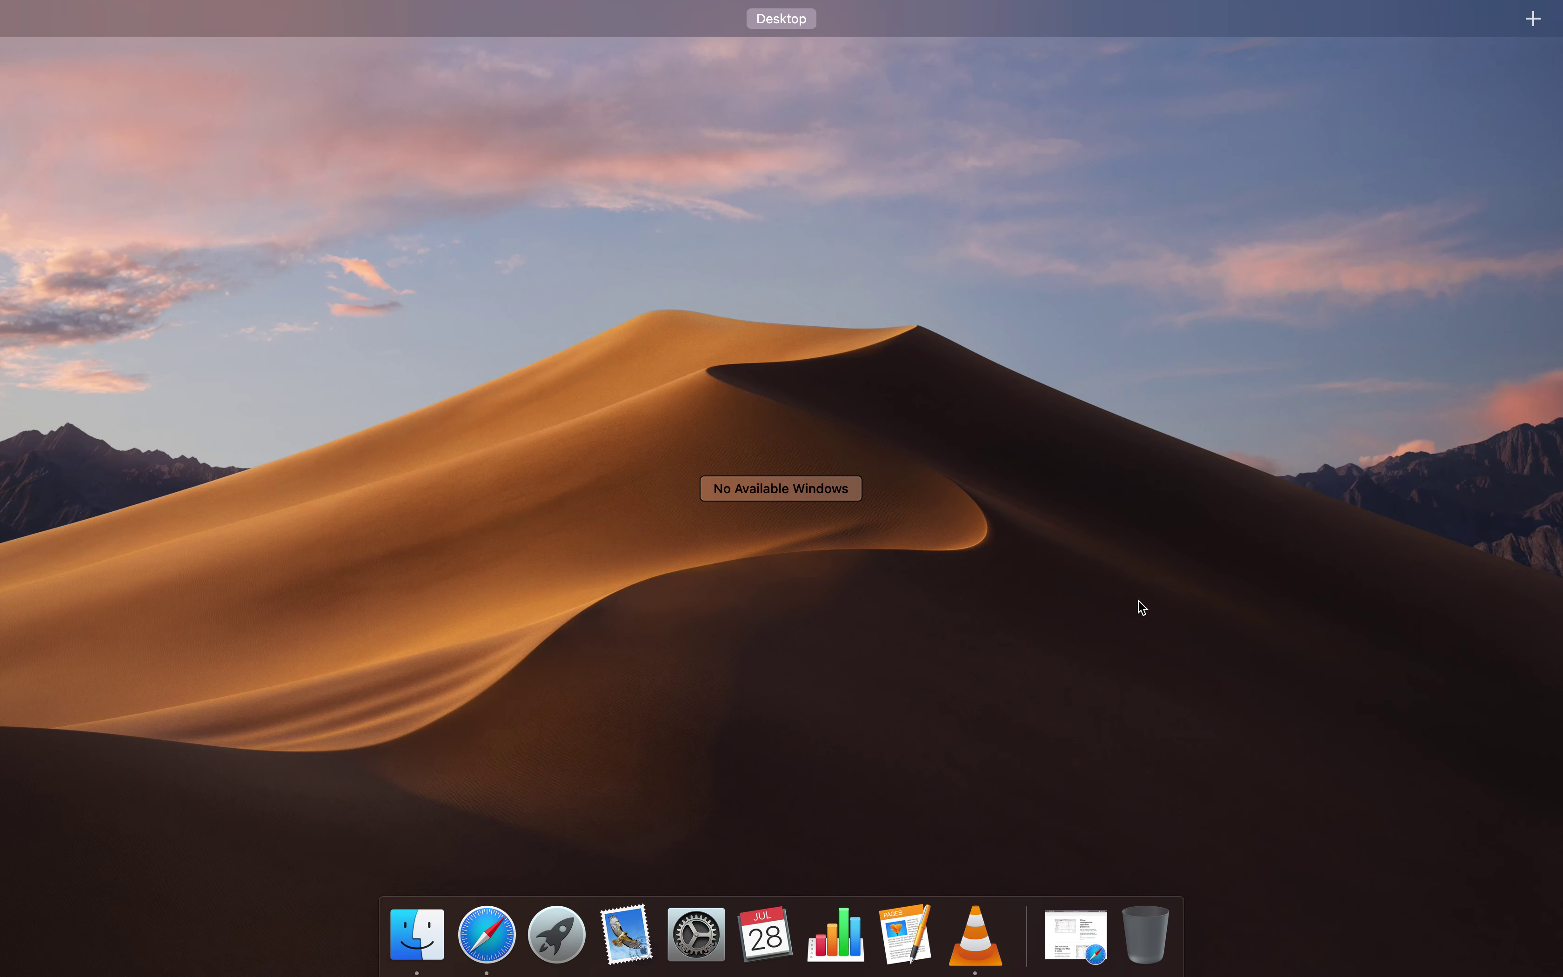
key(F3)
key(F4)
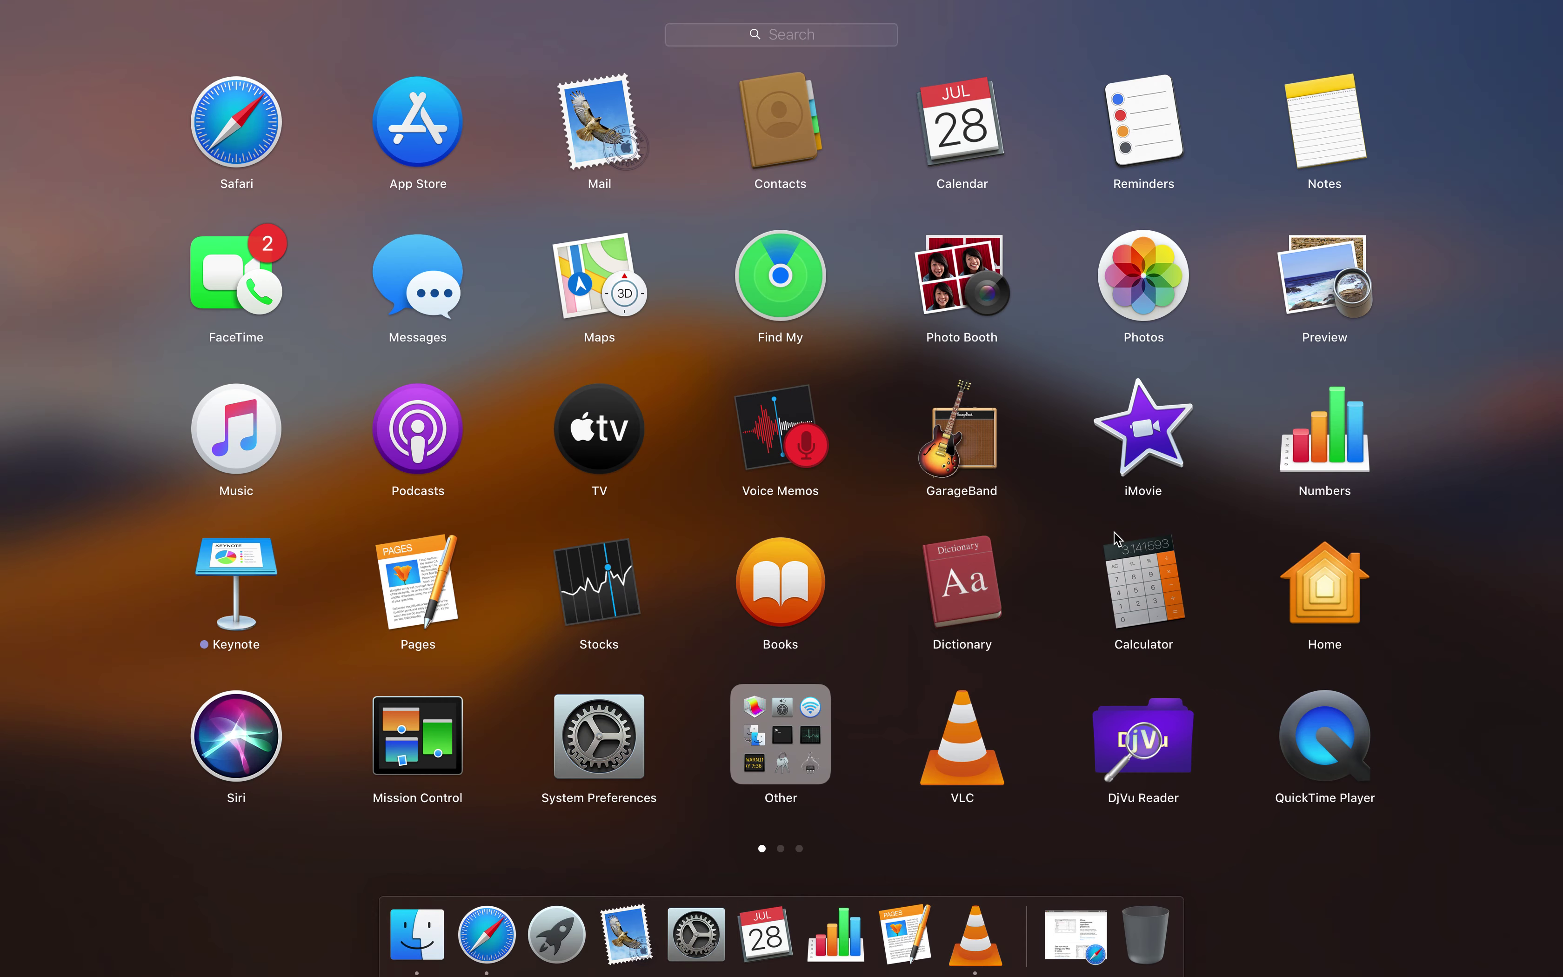
scroll(1083, 540, right, 5)
scroll(1033, 553, left, 5)
drag(773, 807, 798, 804)
click(780, 757)
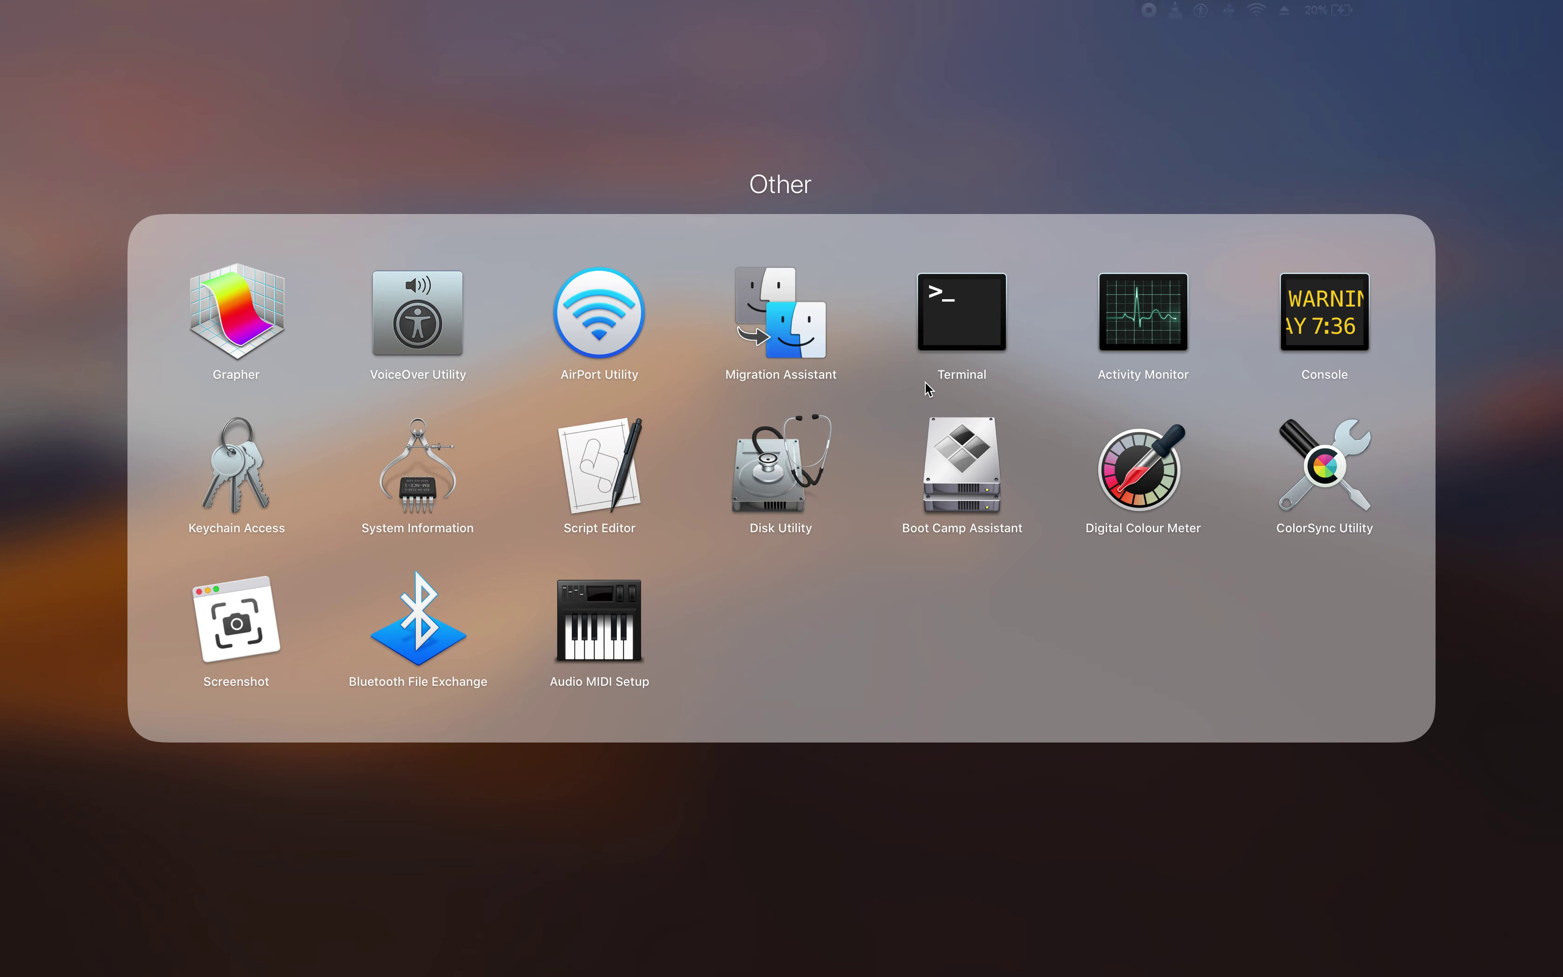
click(962, 300)
drag(963, 300, 891, 309)
click(1380, 381)
Launch Console from the Other folder and zoom its window to fill the screen
click(1311, 313)
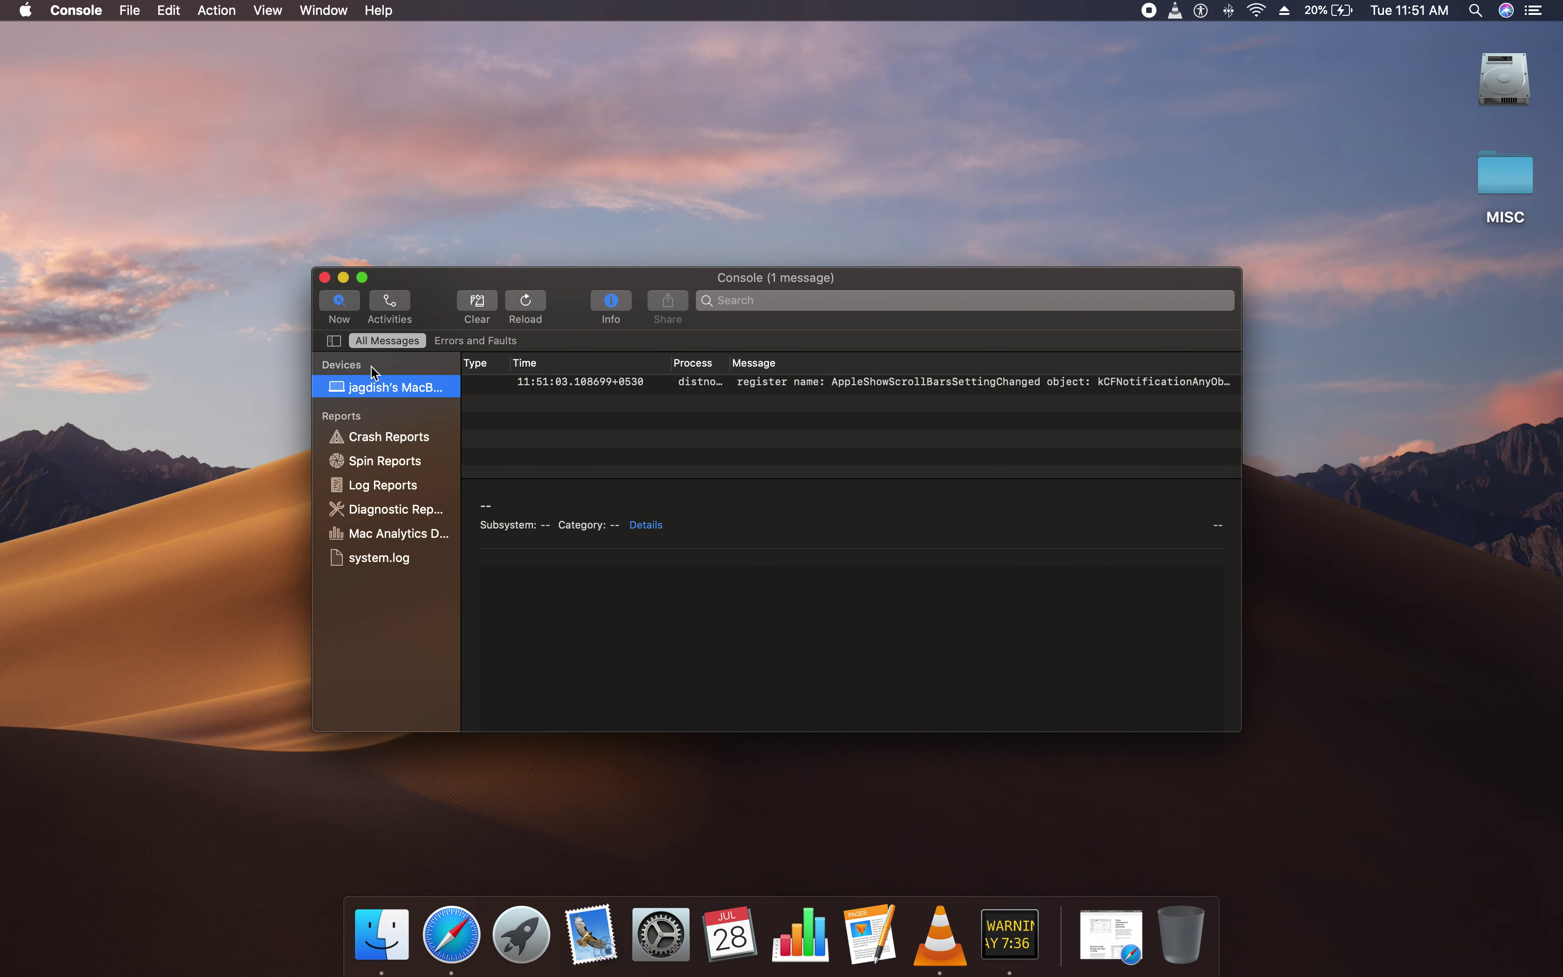
click(362, 278)
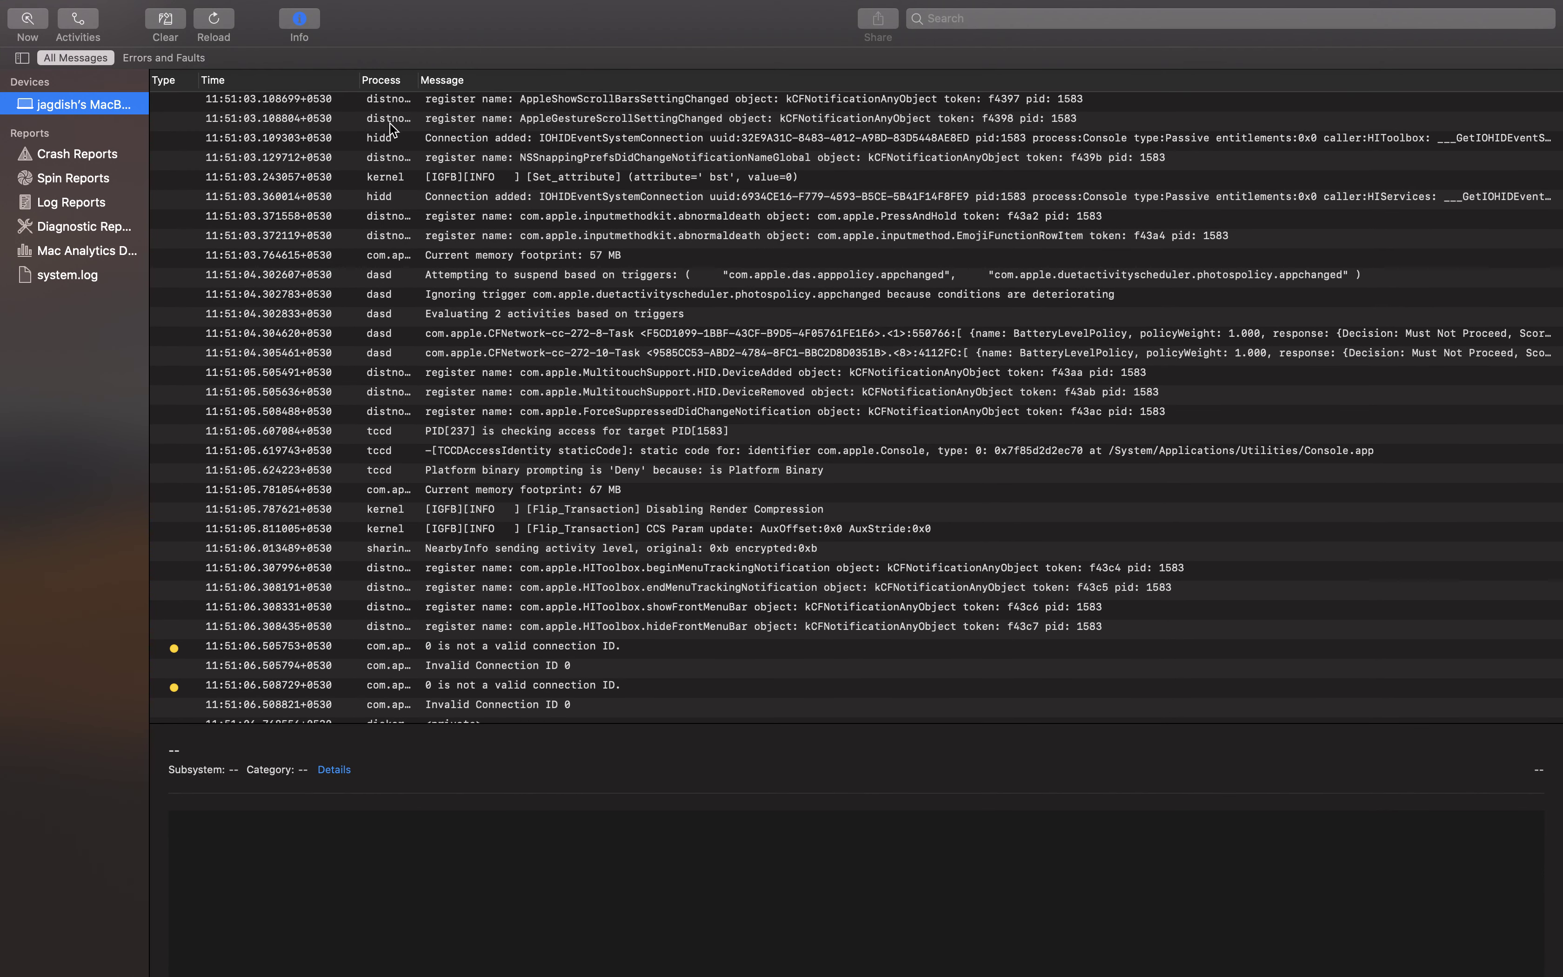
click(377, 82)
scroll(564, 653, down, 10)
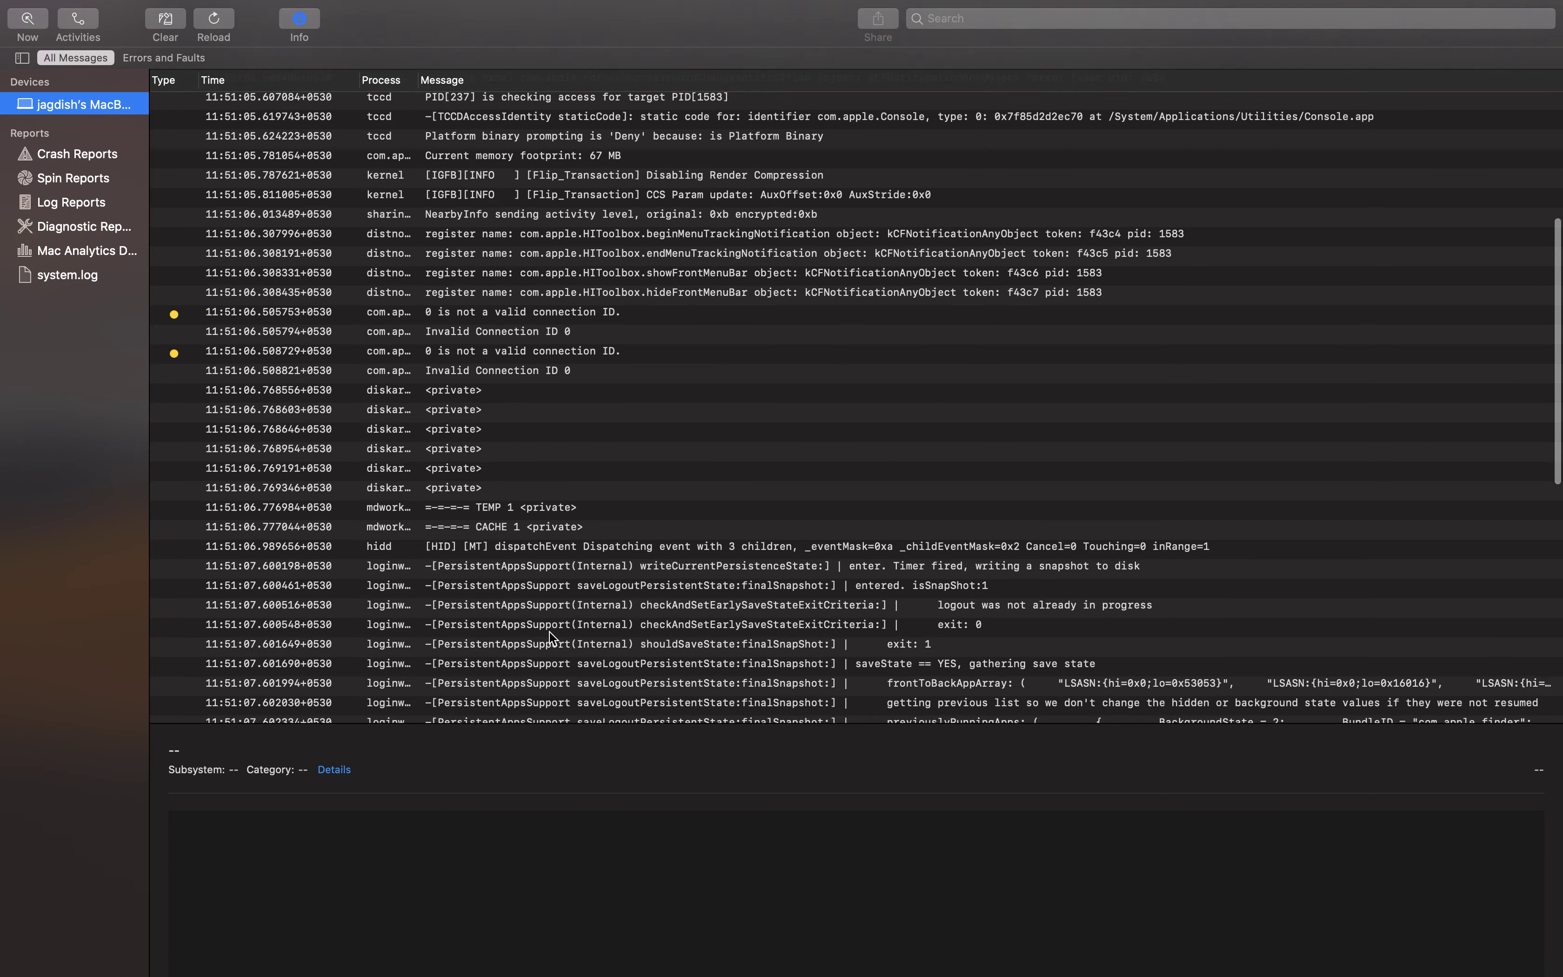
scroll(517, 616, down, 10)
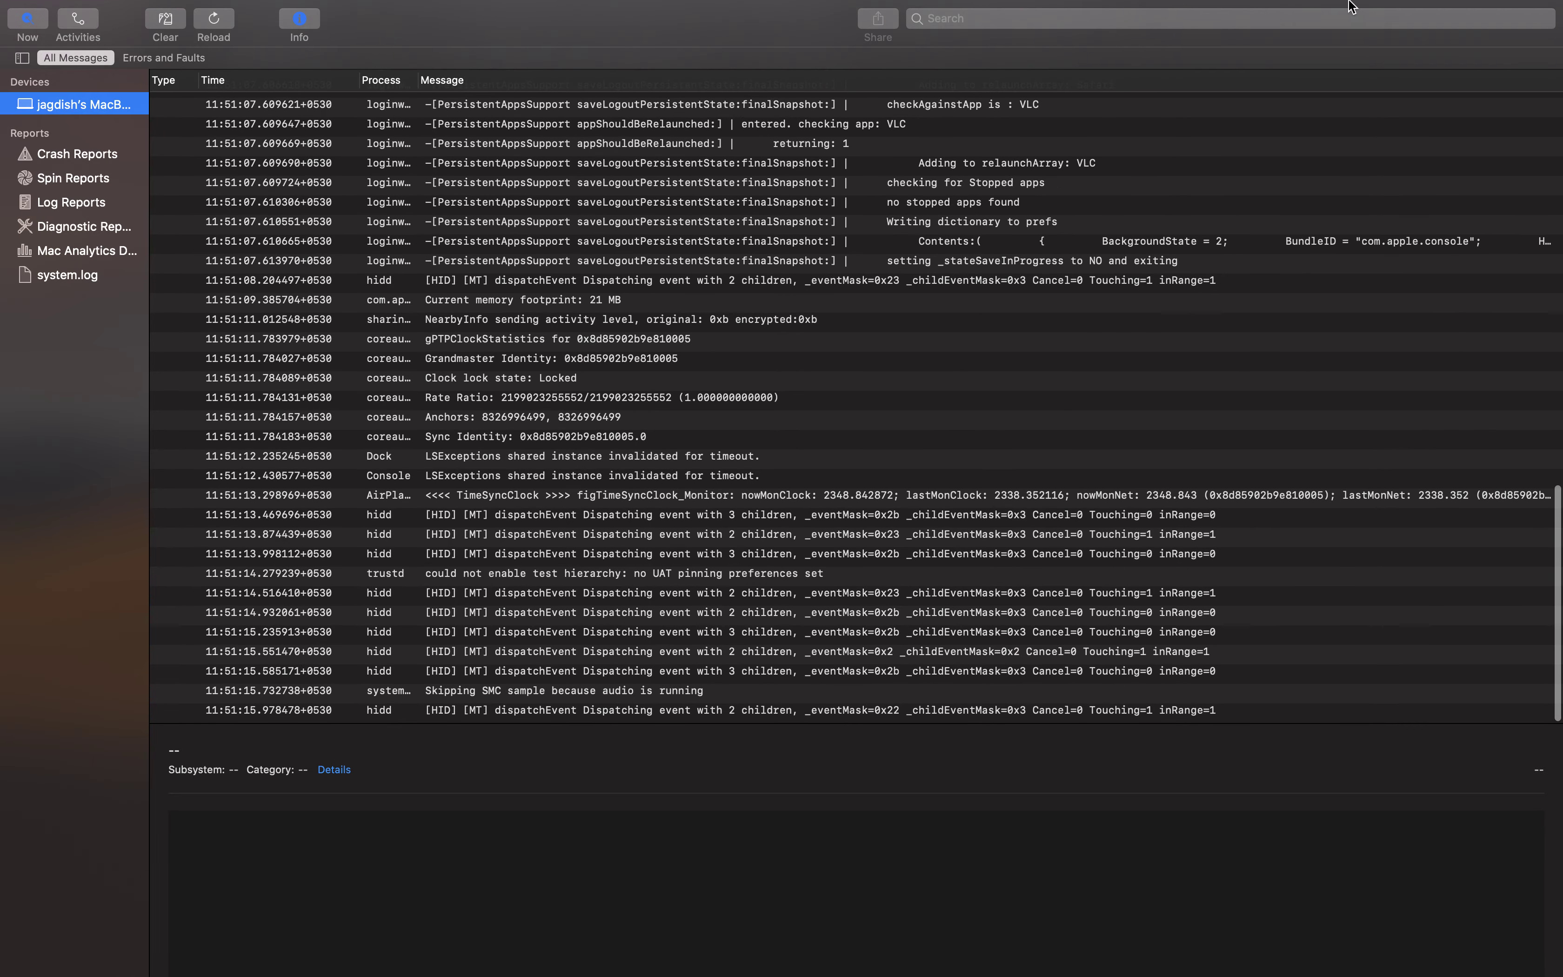
click(1346, 9)
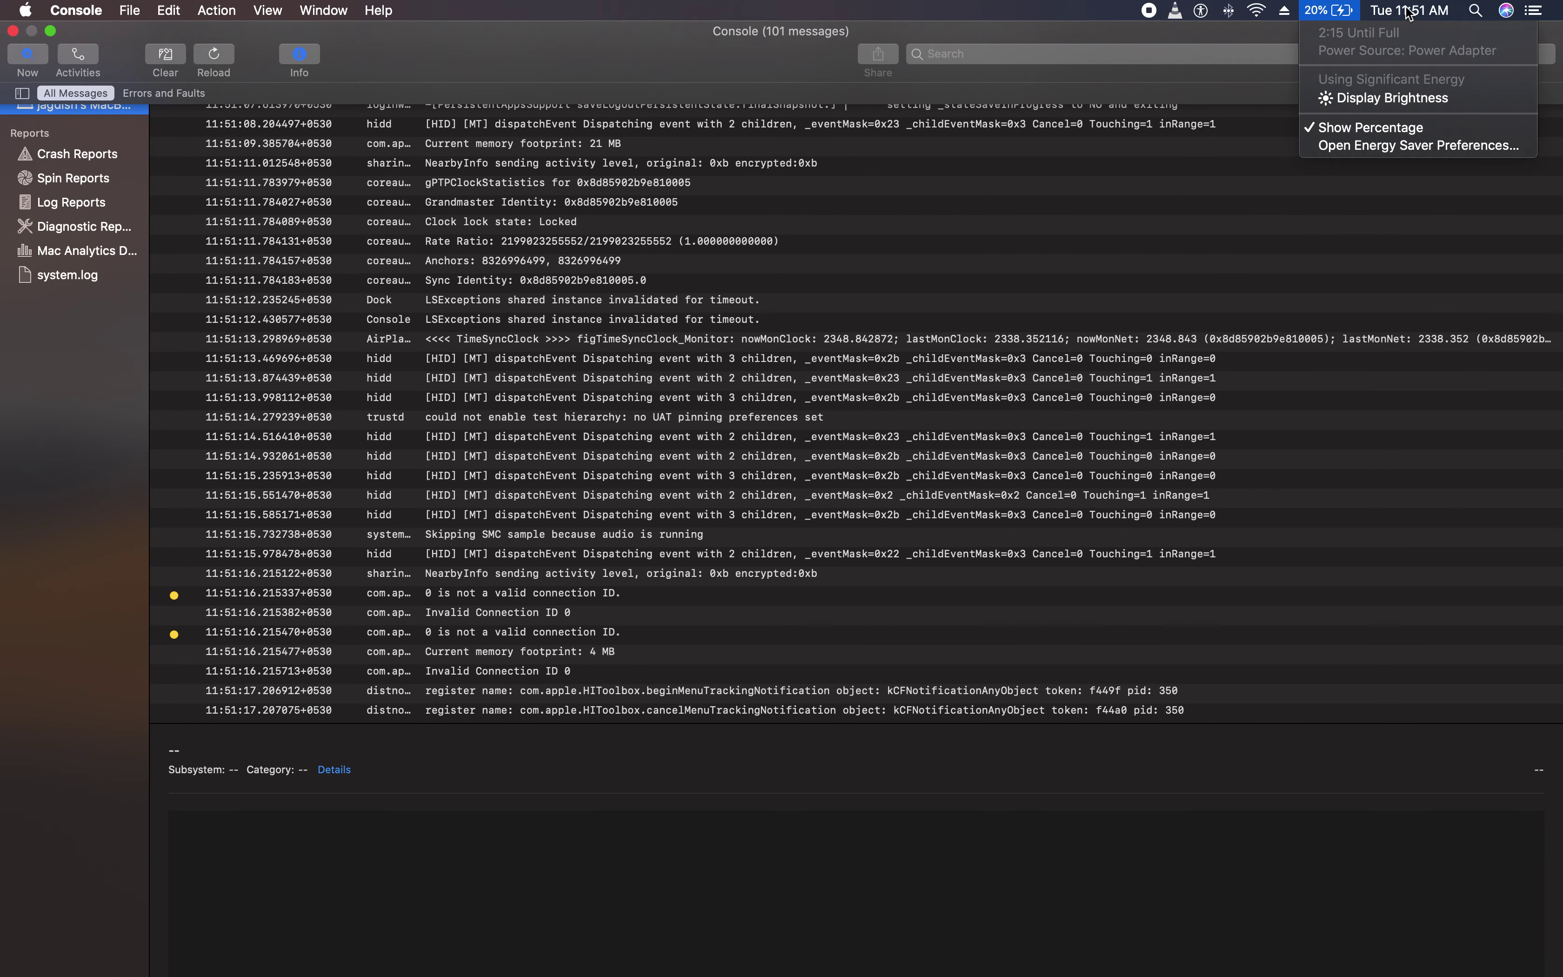
key(Escape)
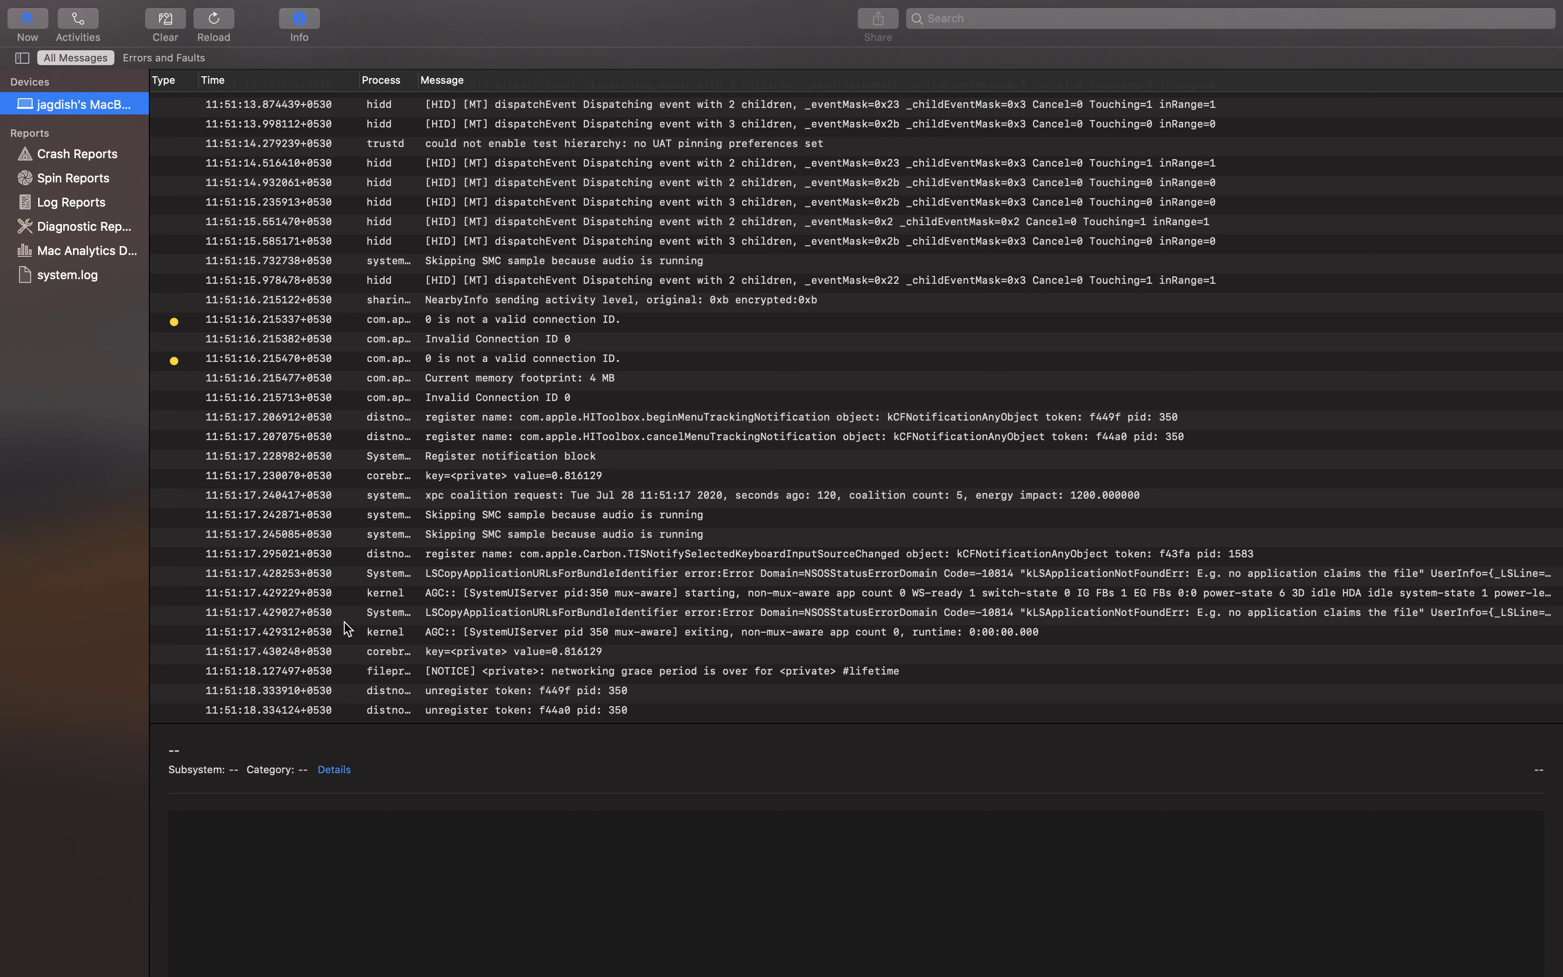
Browse live log entries, selecting distnoted, battery, NearbyInfo and powerManagementUpdated messages
click(239, 716)
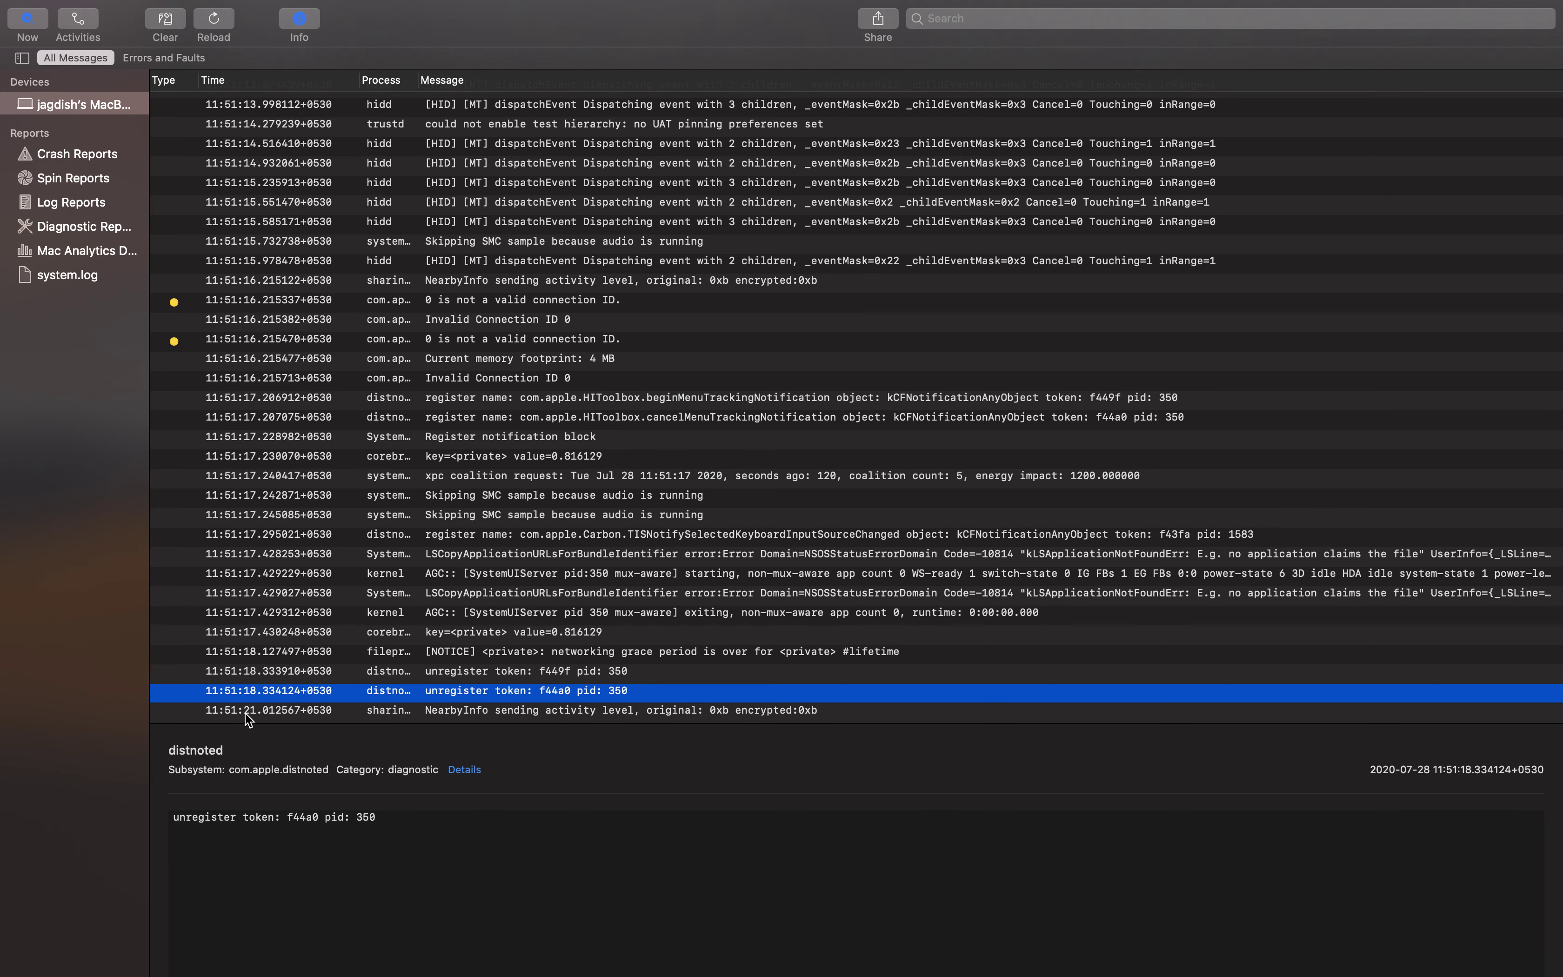
click(235, 713)
click(765, 692)
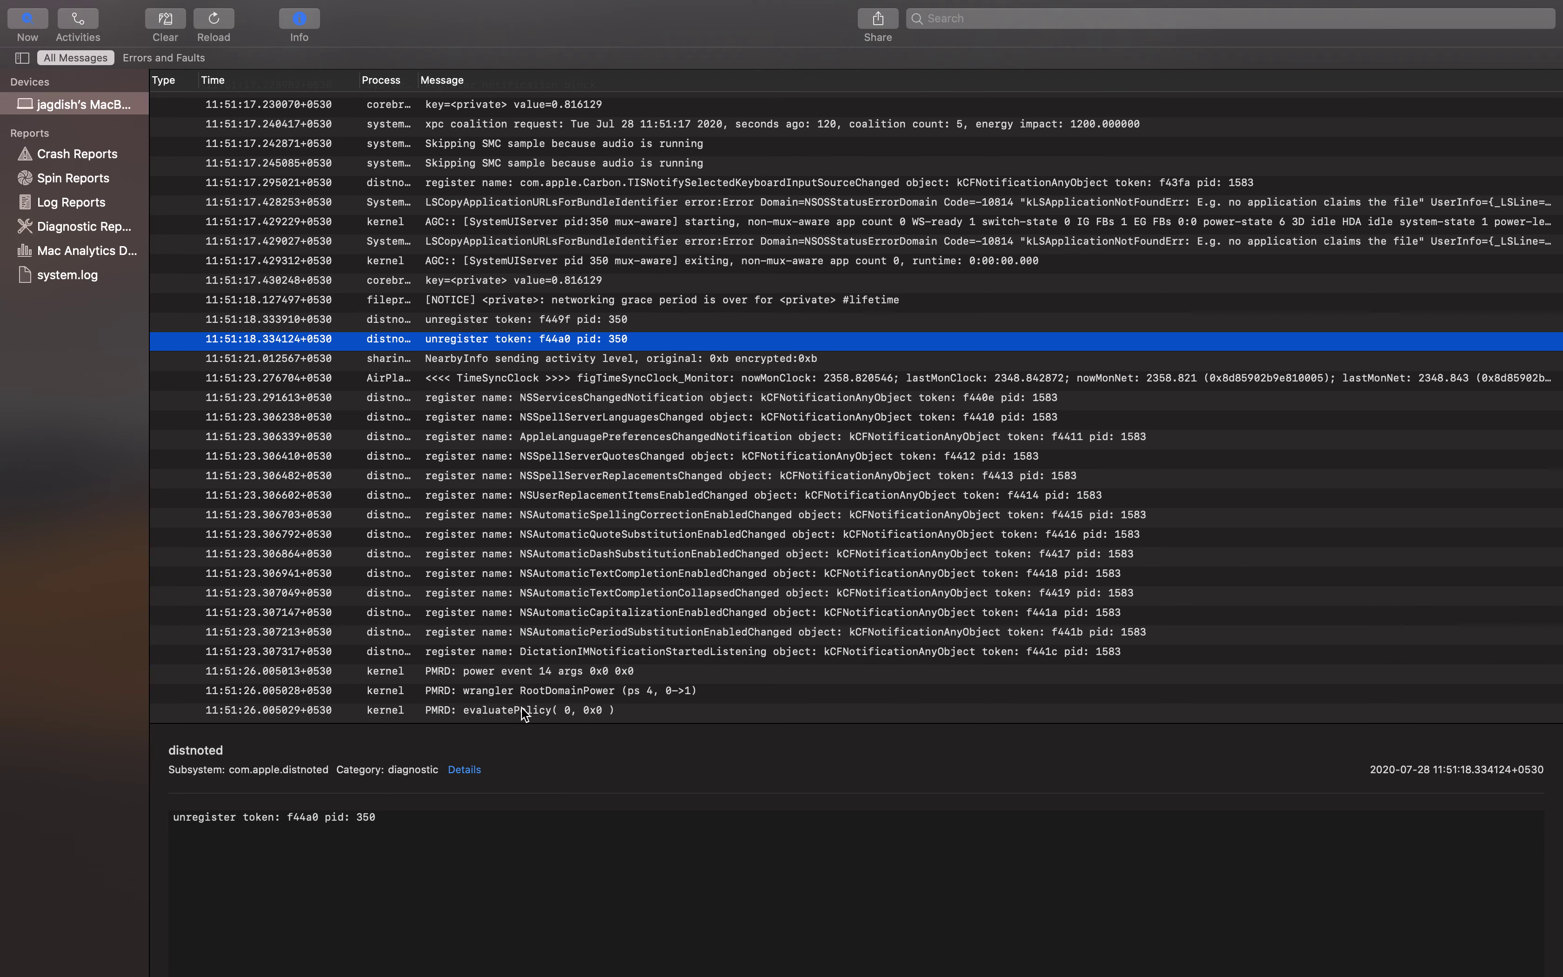
drag(524, 711, 530, 712)
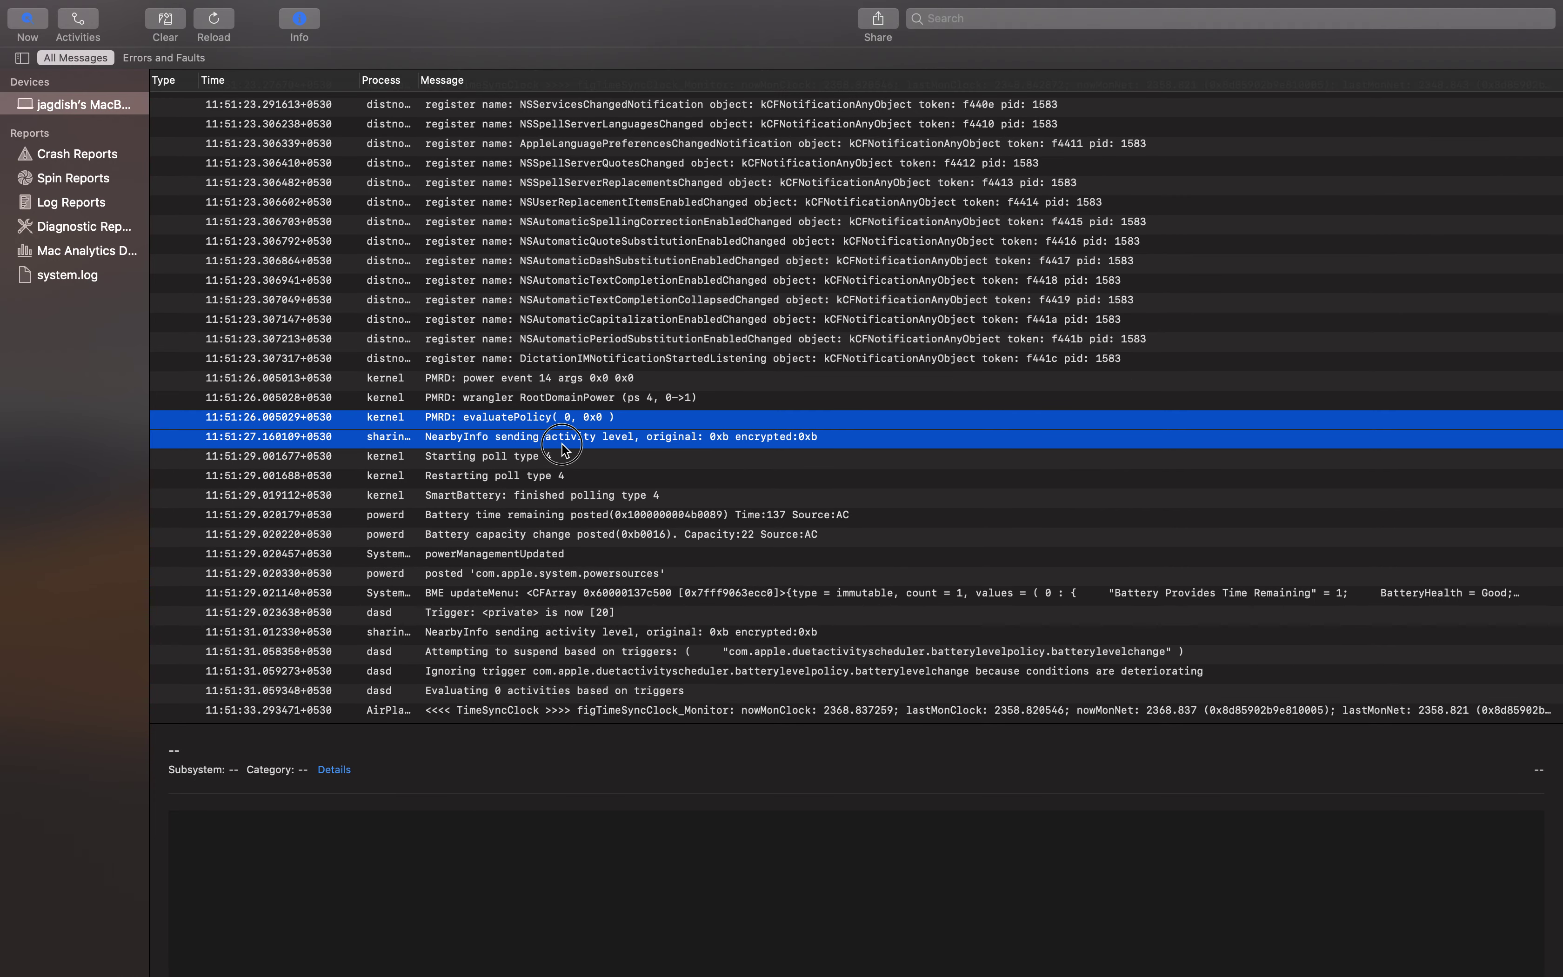
click(562, 495)
click(555, 612)
click(517, 514)
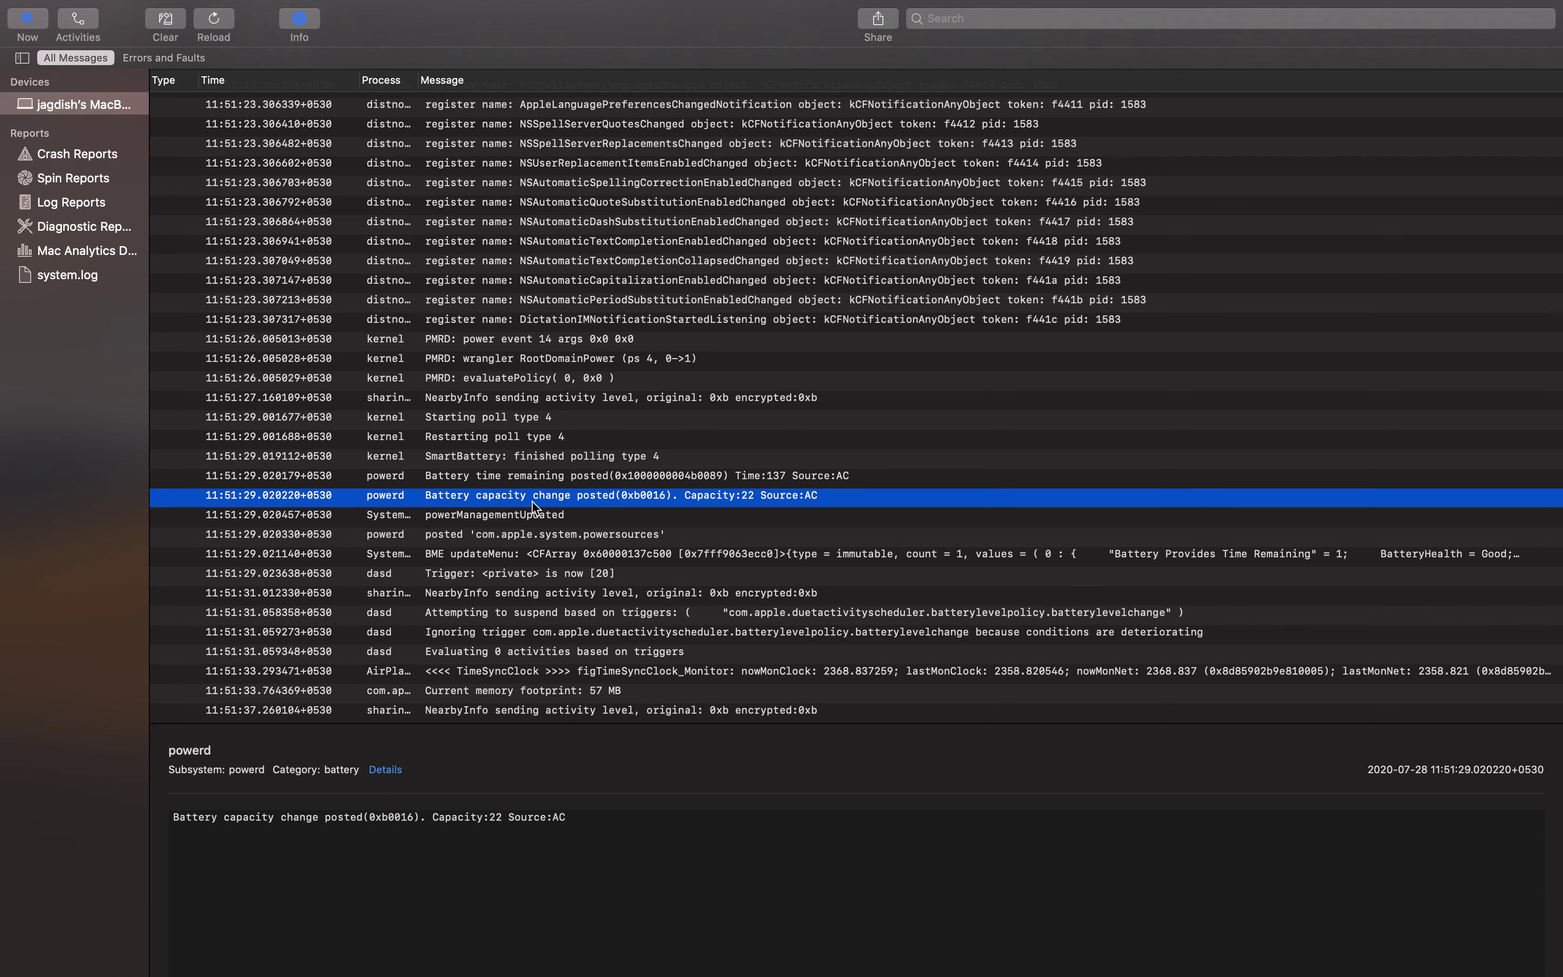
shift+click(622, 499)
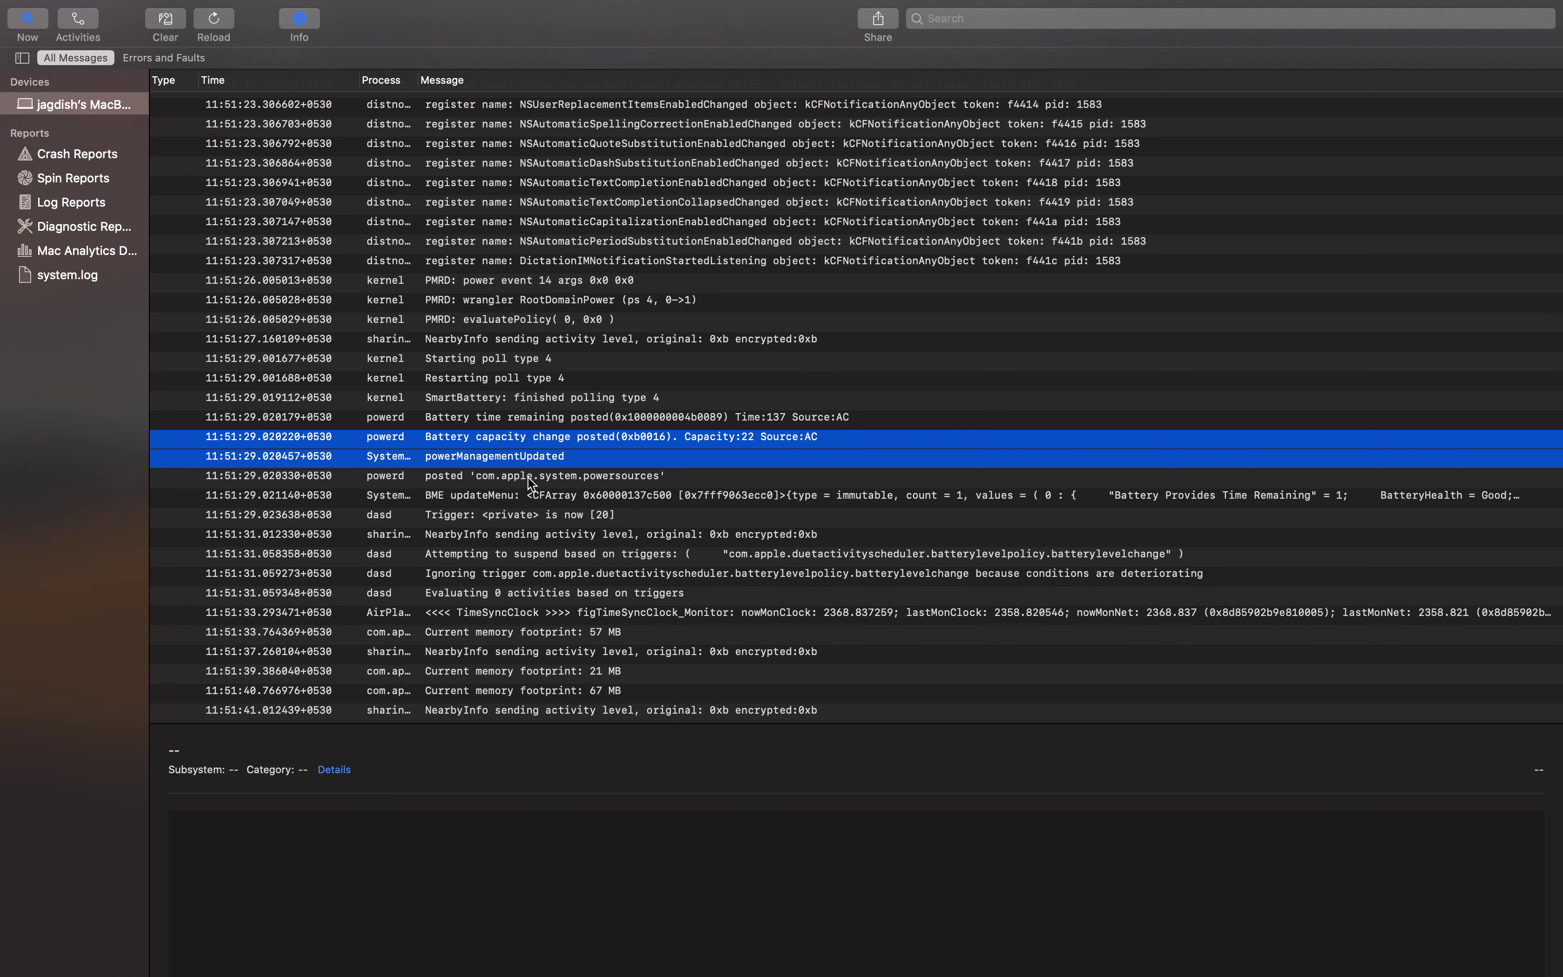
click(1016, 459)
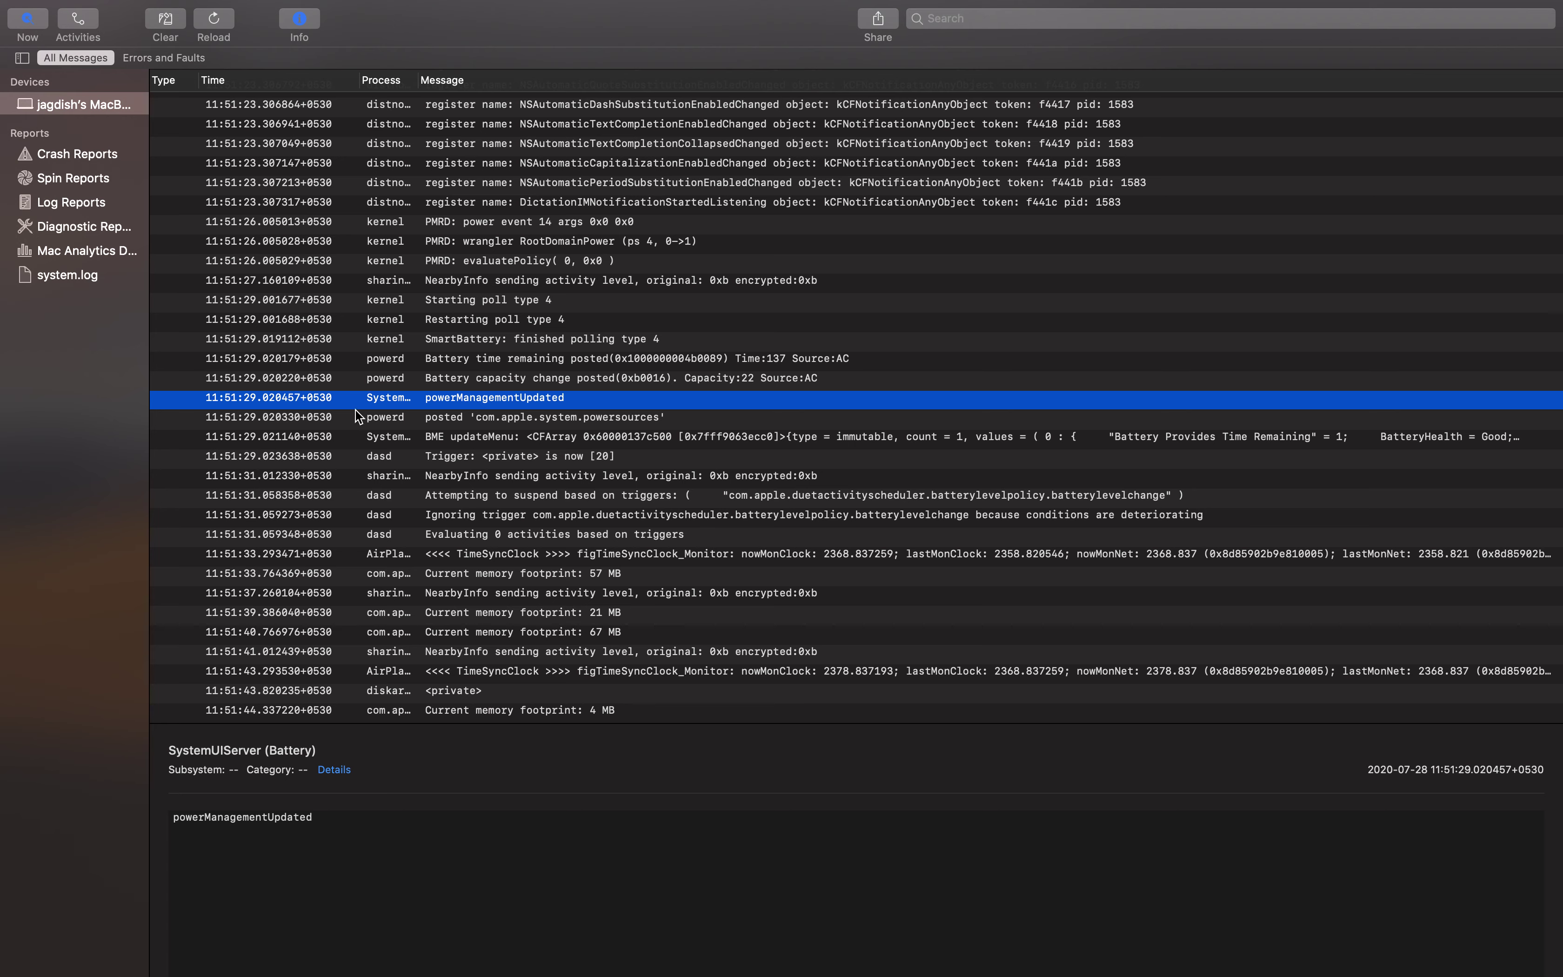
Show Battery capacity change details: powerd path, Activity ID 0, Thread ID 0x5b6f, PID 112
click(515, 375)
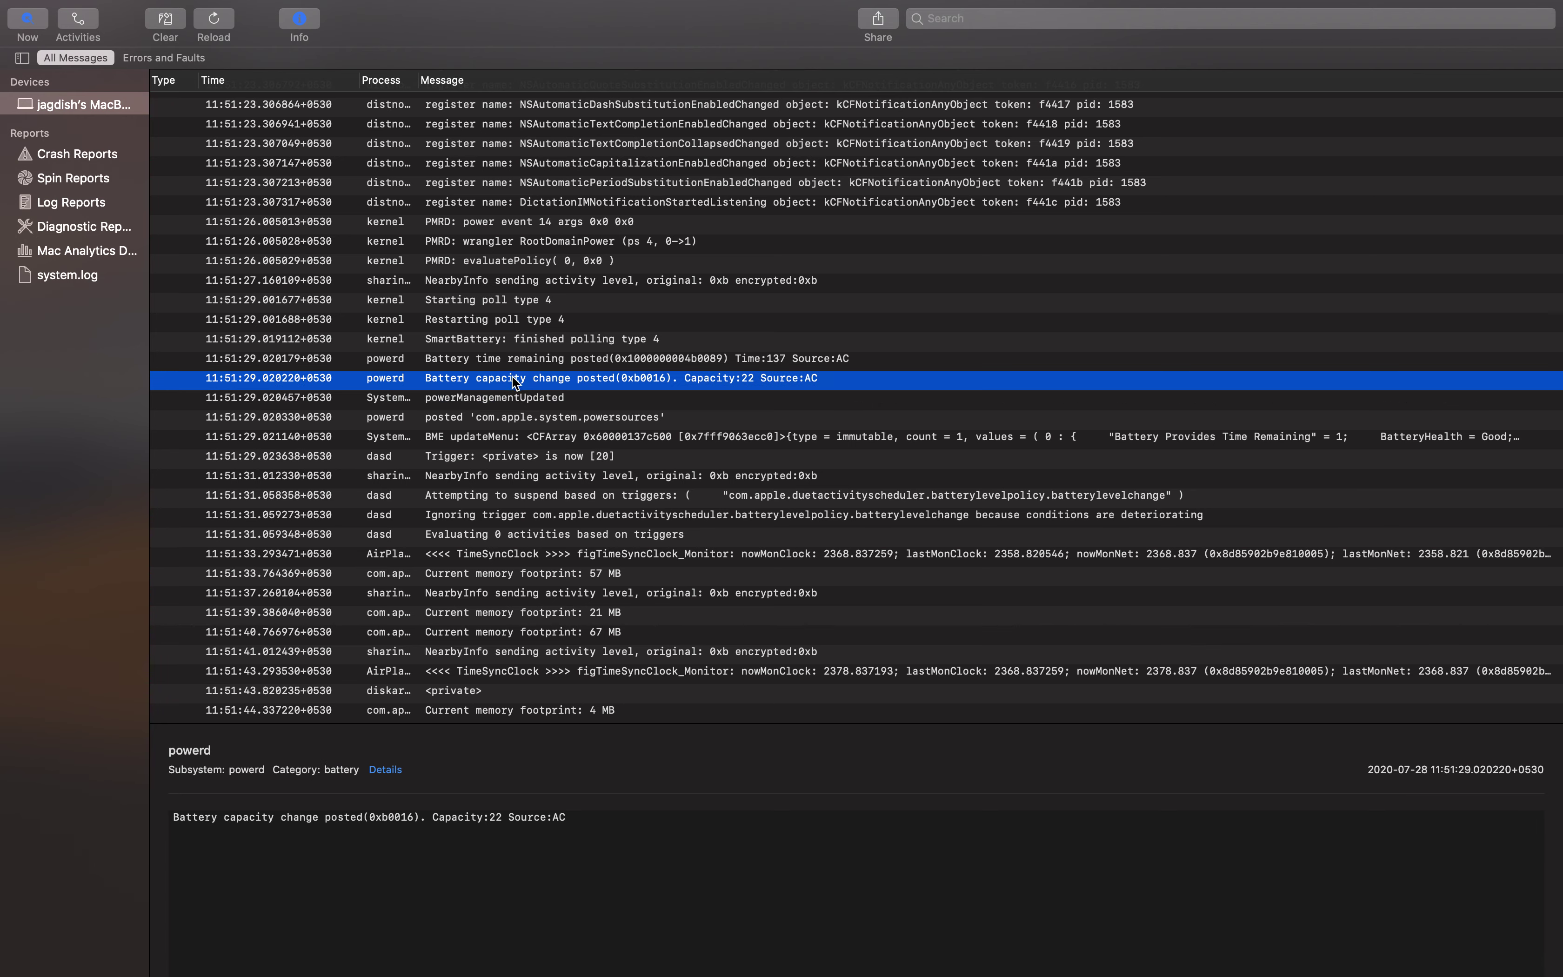
click(189, 750)
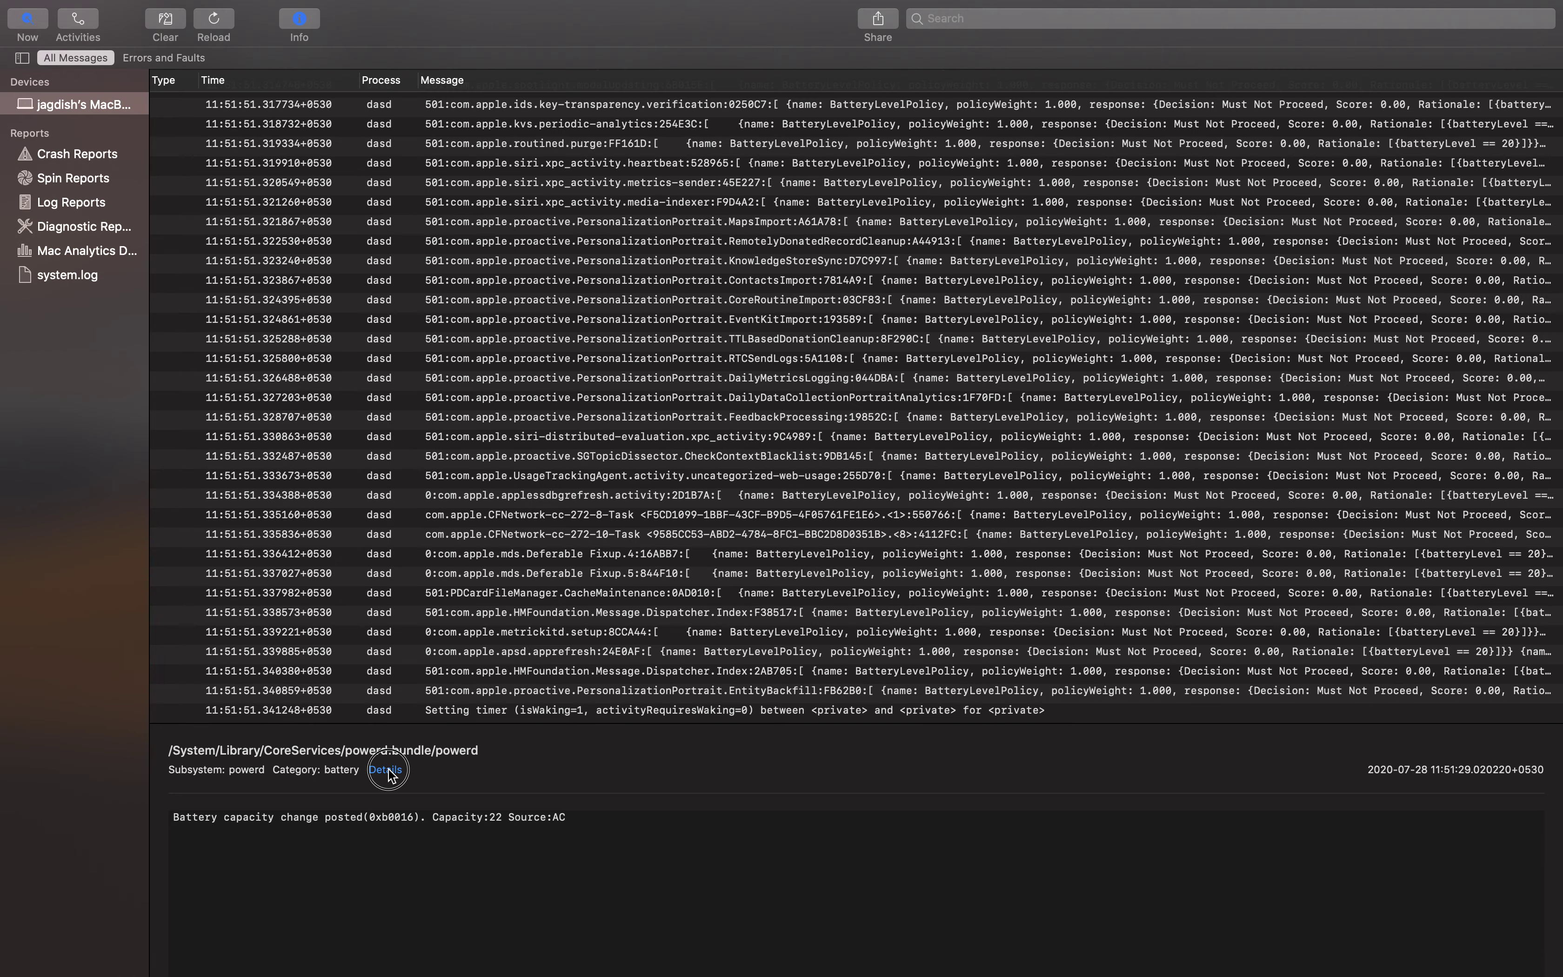
click(388, 769)
double_click(227, 789)
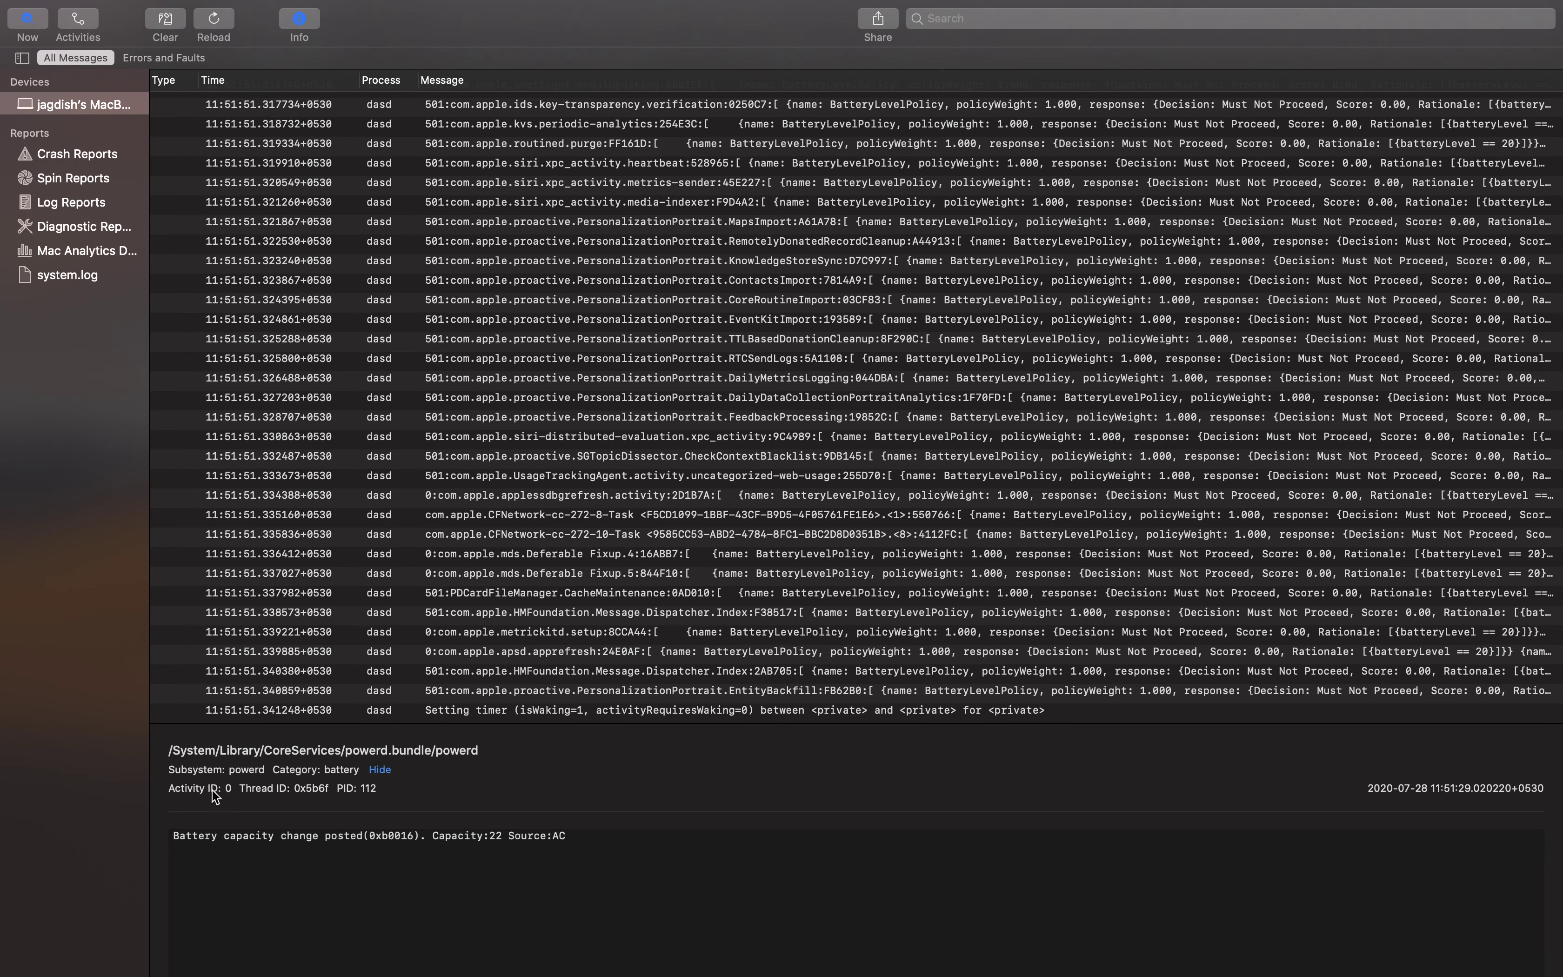
double_click(311, 789)
double_click(367, 789)
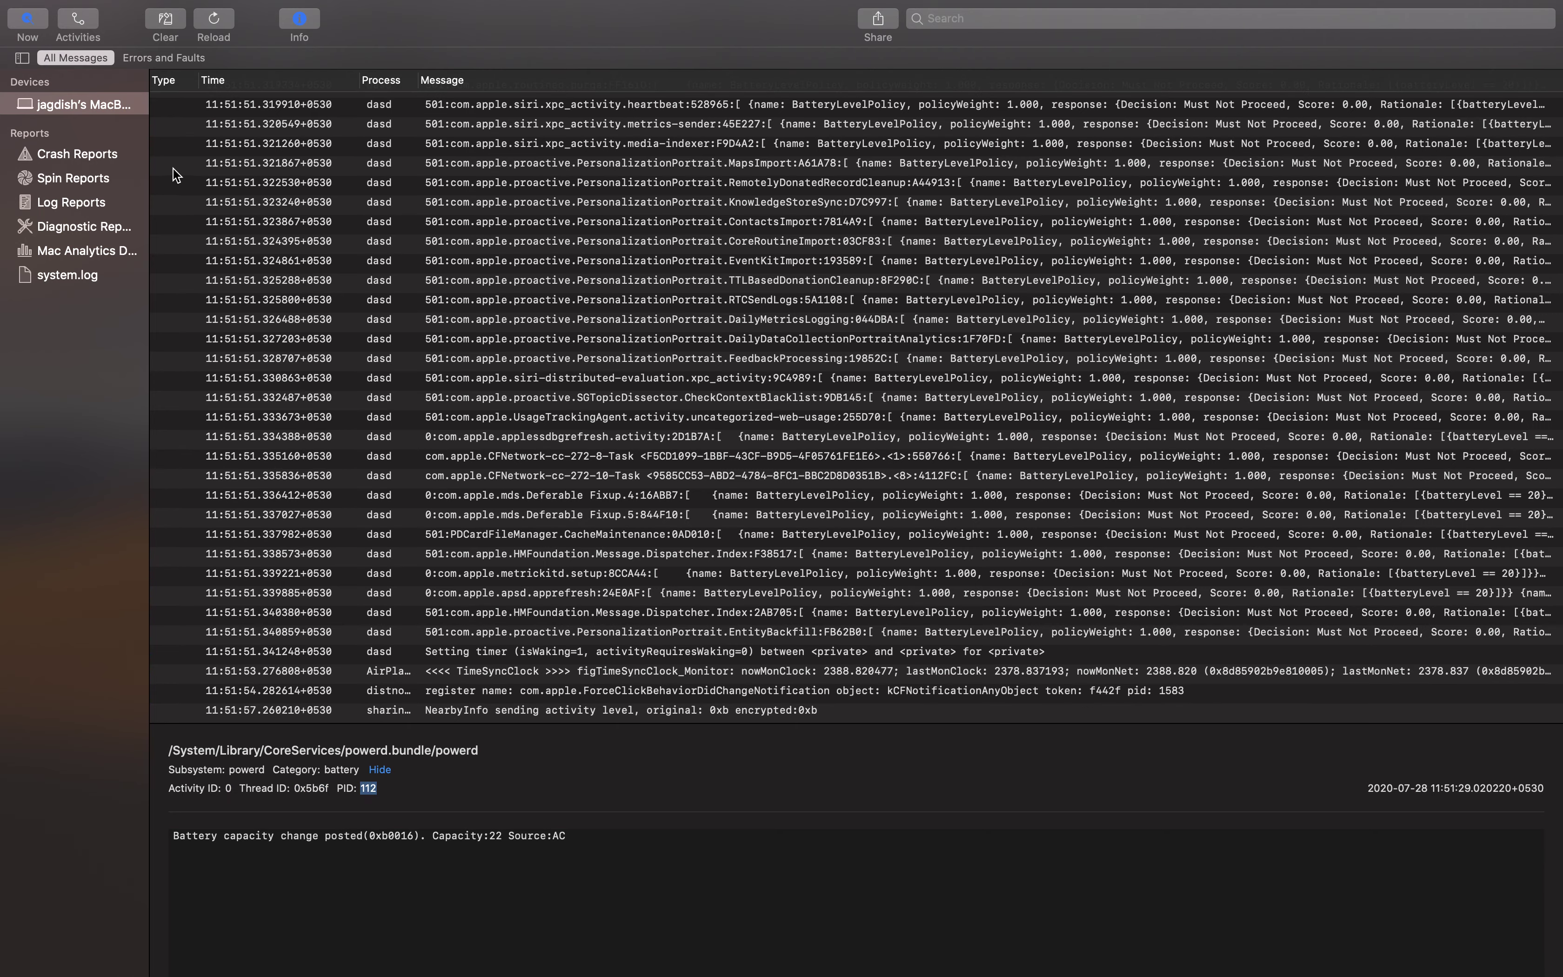
Pause streaming and open airportd's 'could not get updated location' message (PID 202)
scroll(171, 166, up, 15)
scroll(226, 103, up, 15)
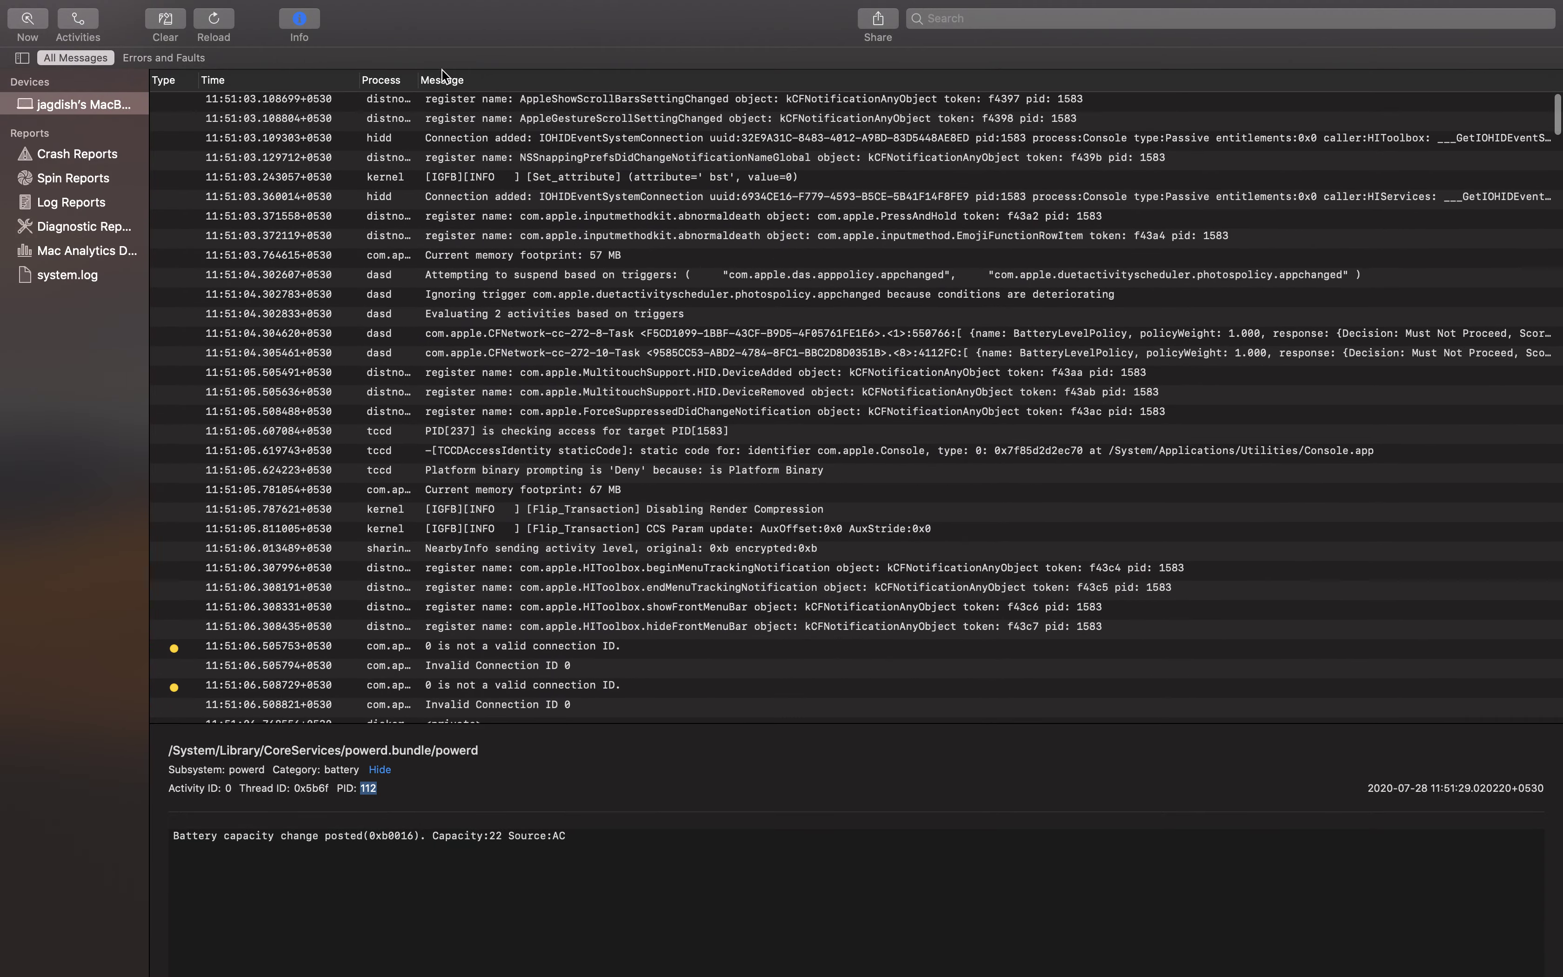
scroll(541, 339, down, 15)
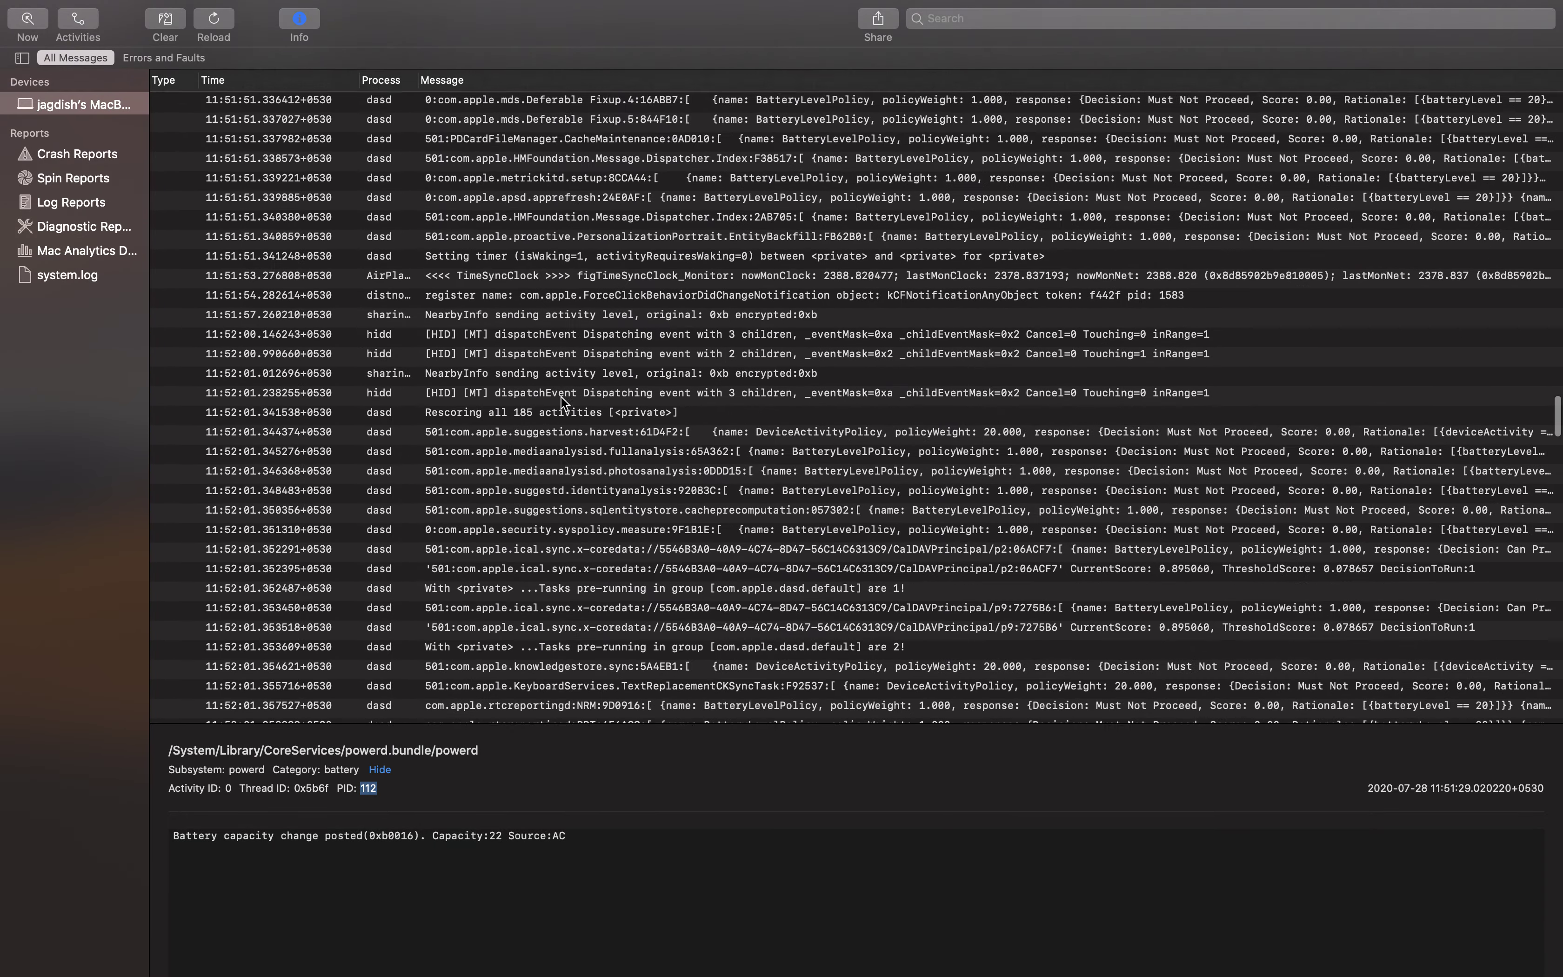
scroll(563, 404, down, 15)
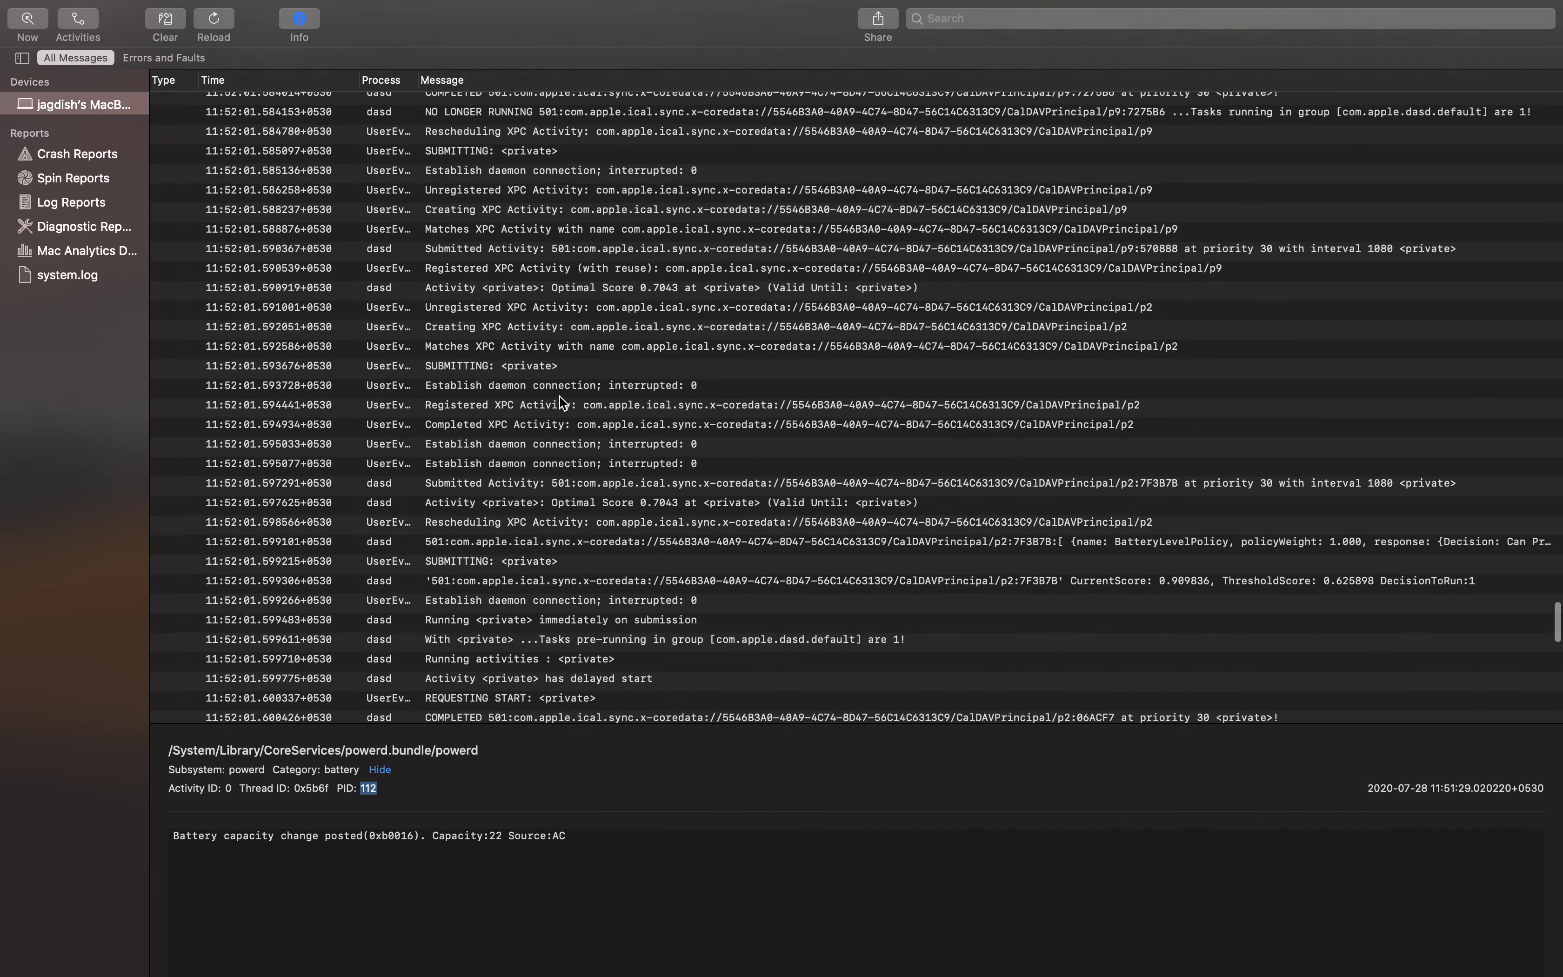
scroll(559, 397, down, 15)
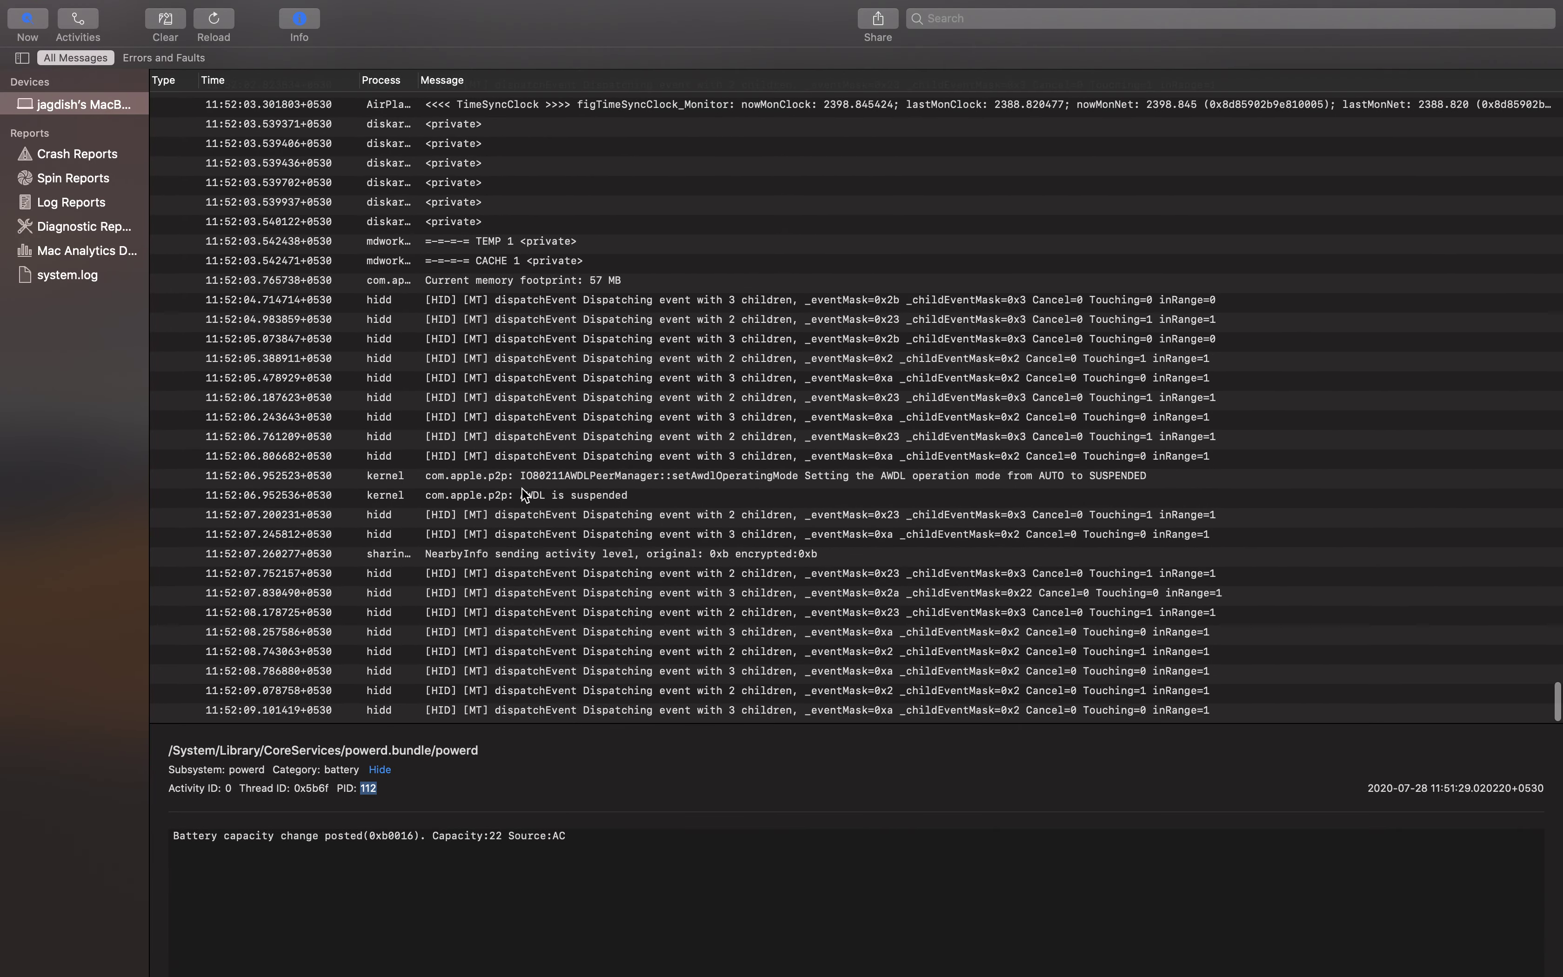
shift+click(590, 515)
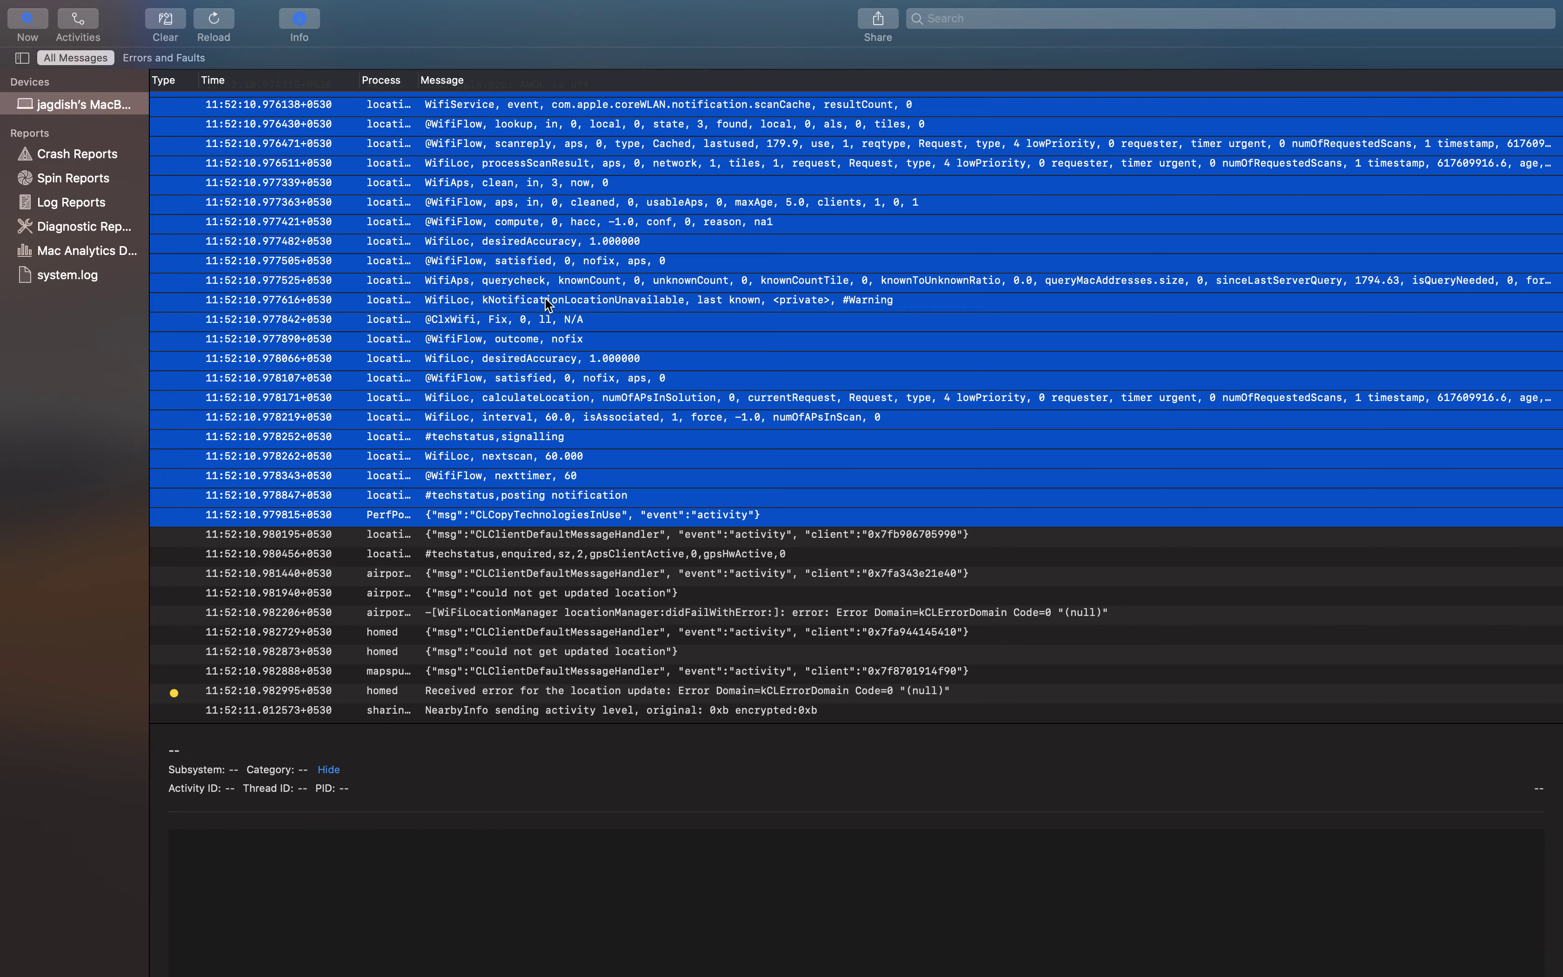
click(613, 602)
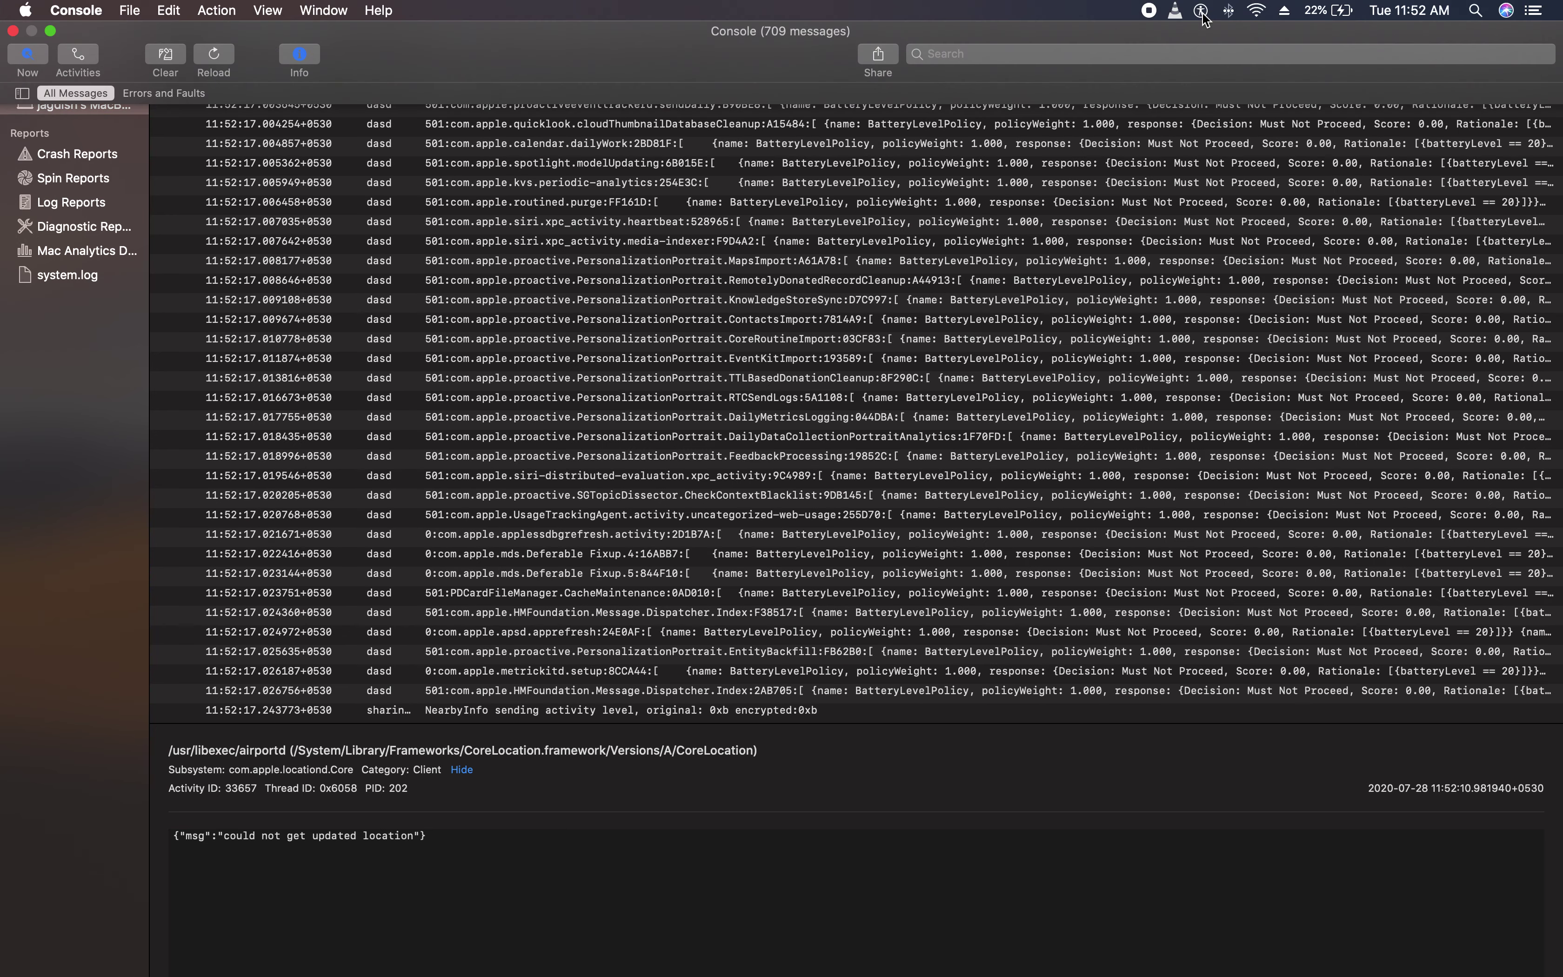
scroll(479, 329, up, 5)
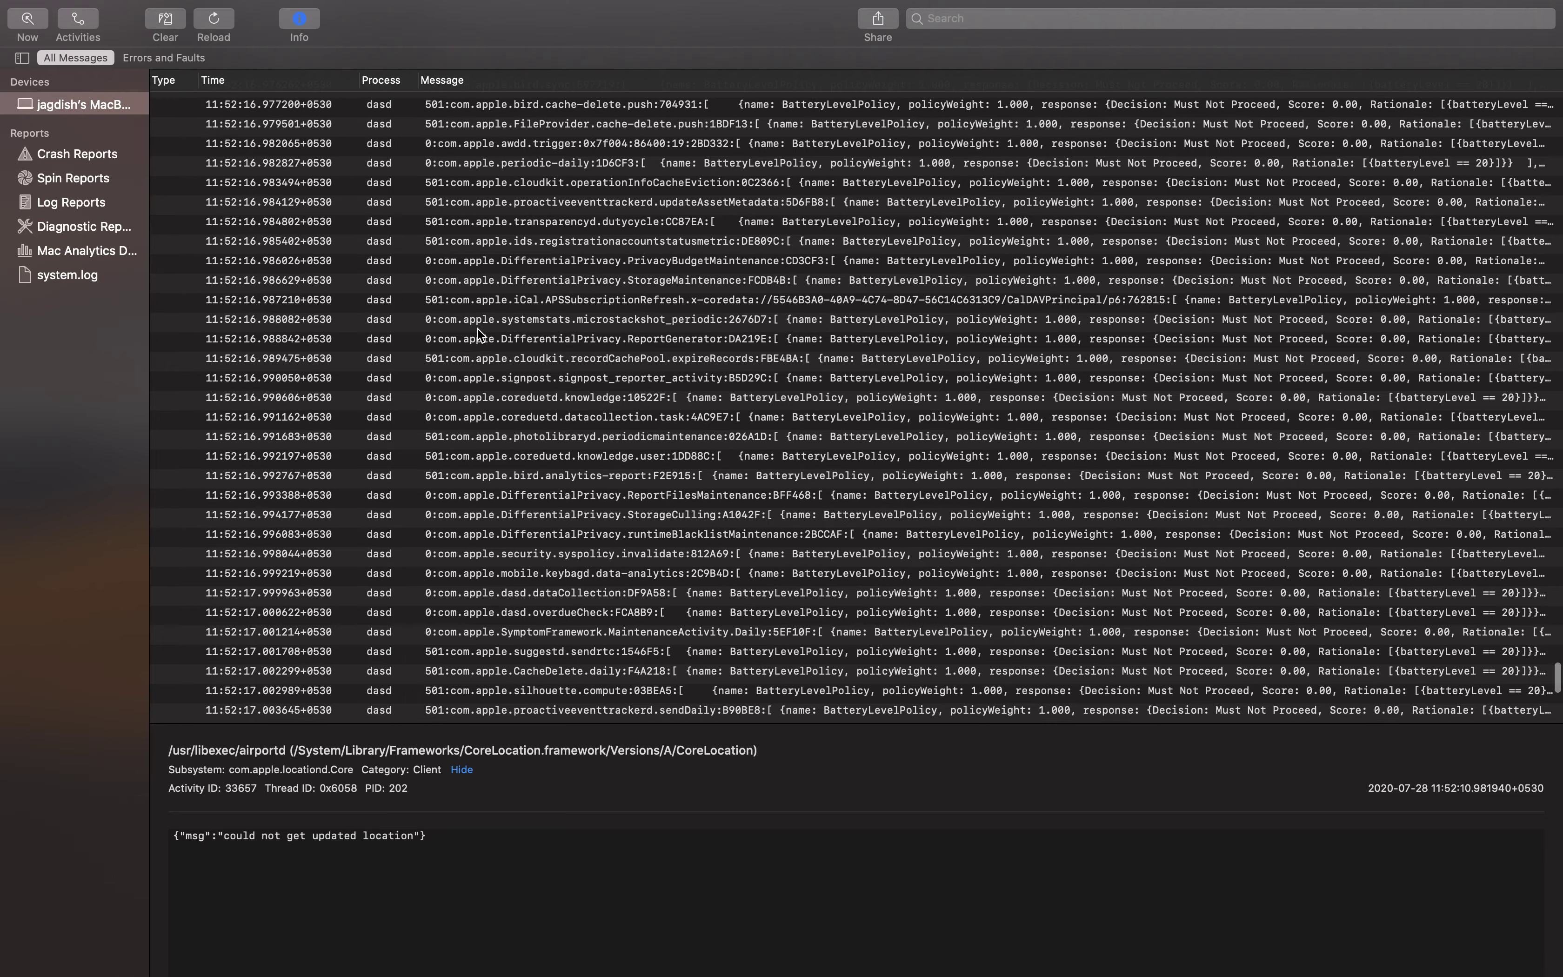
scroll(476, 329, down, 2)
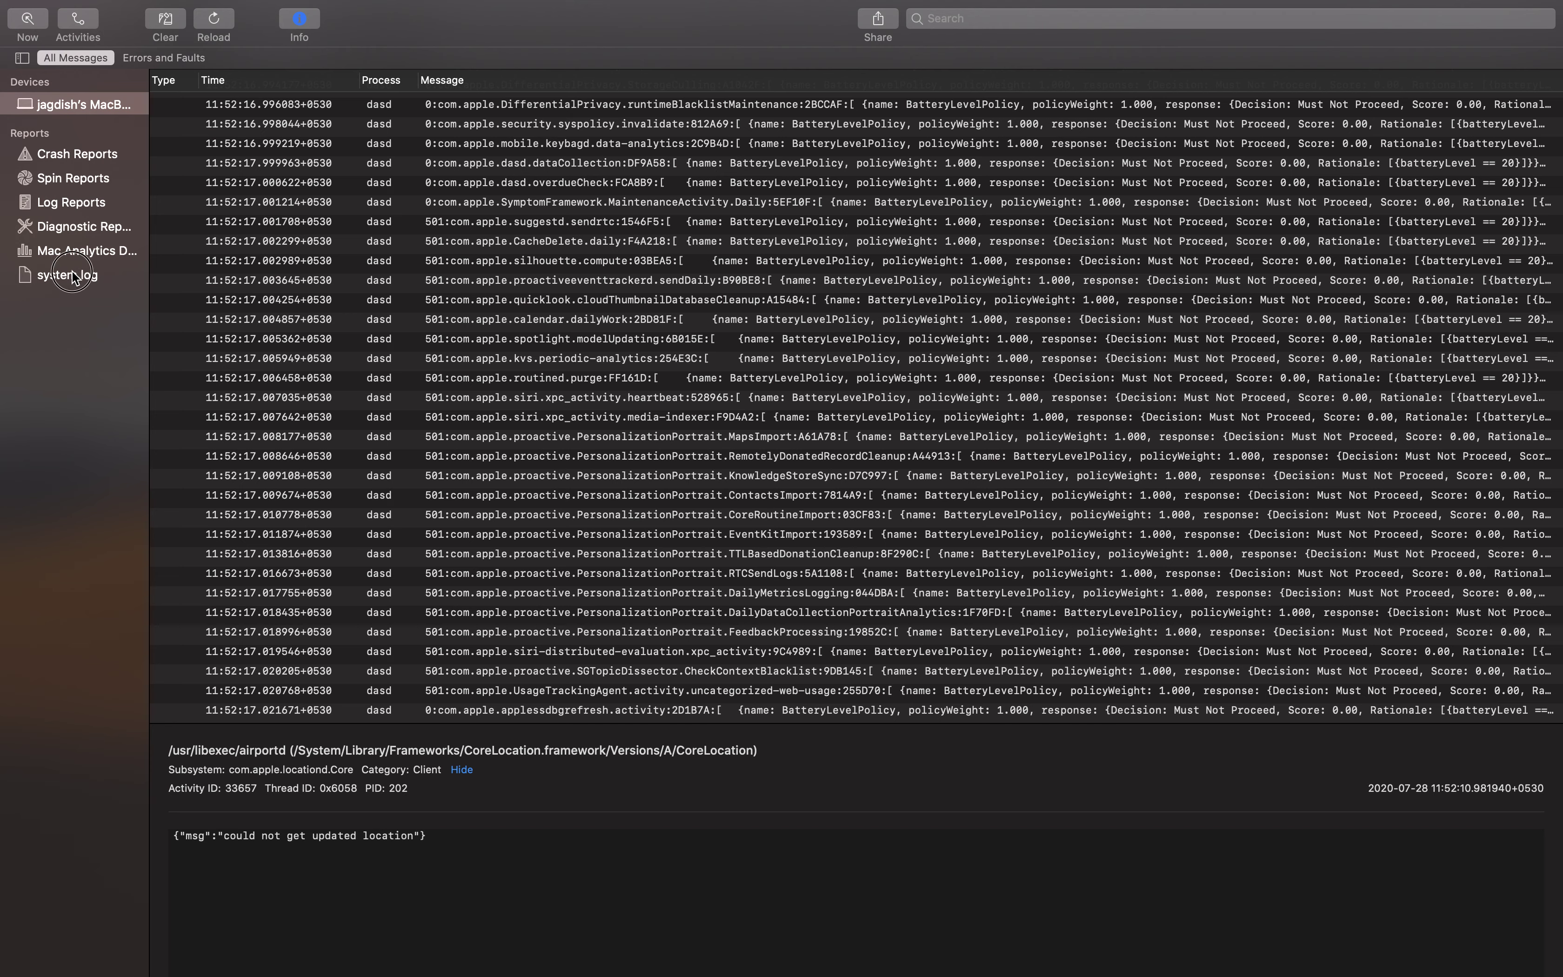
Open system.log and scroll through its repeated TeamViewer launchd errors
click(73, 274)
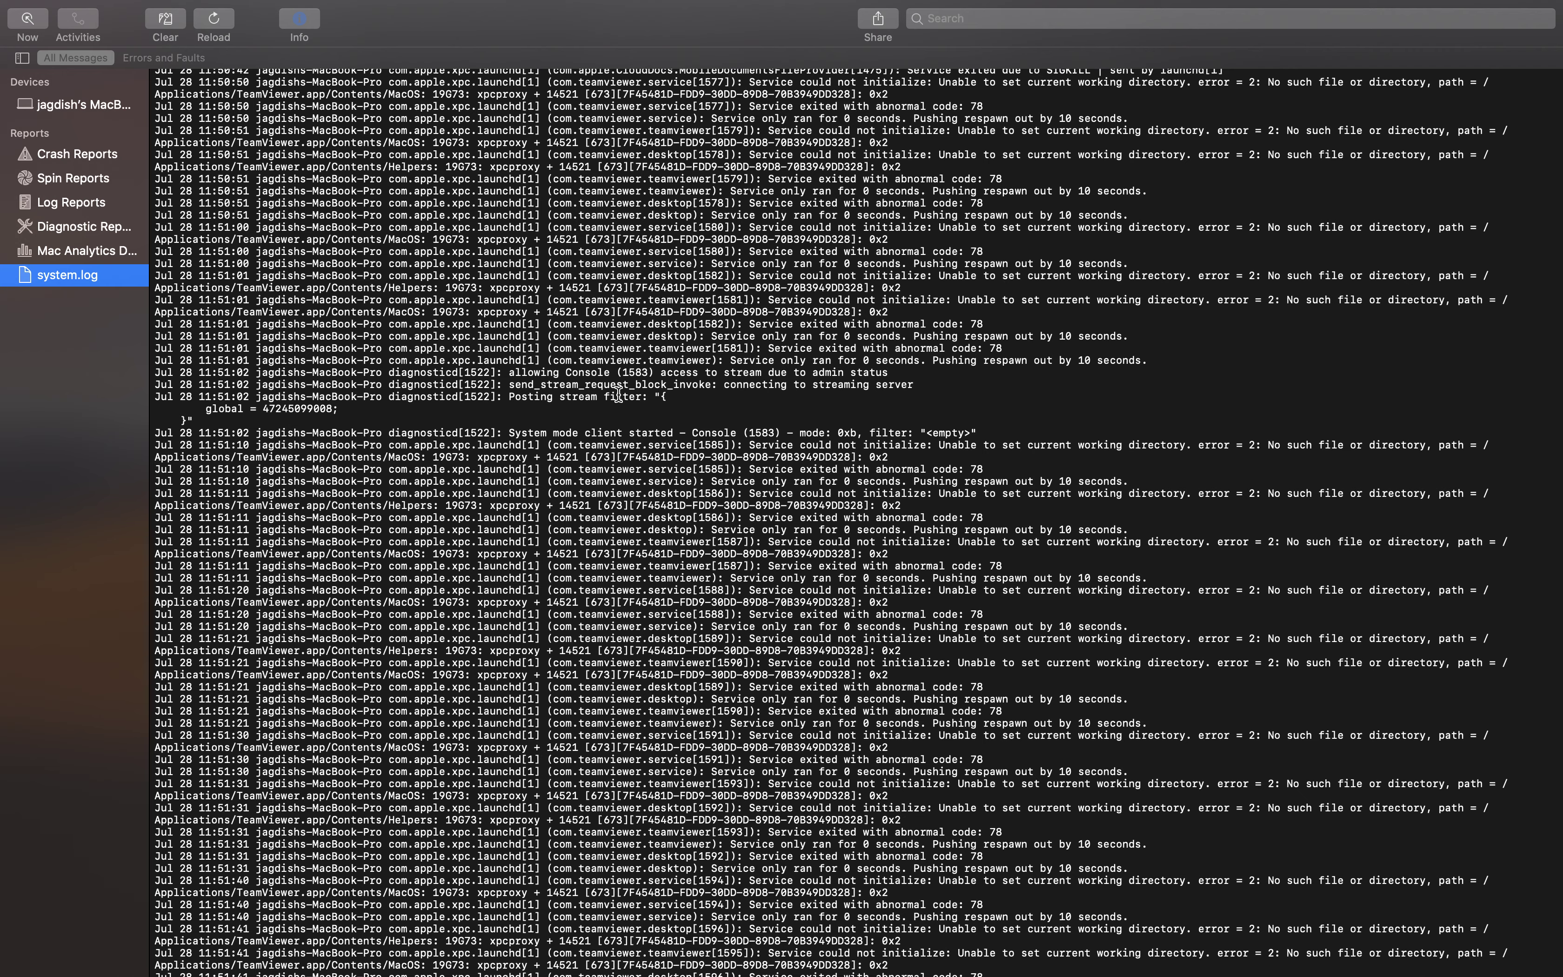
scroll(565, 494, down, 2)
scroll(475, 540, down, 2)
click(1004, 18)
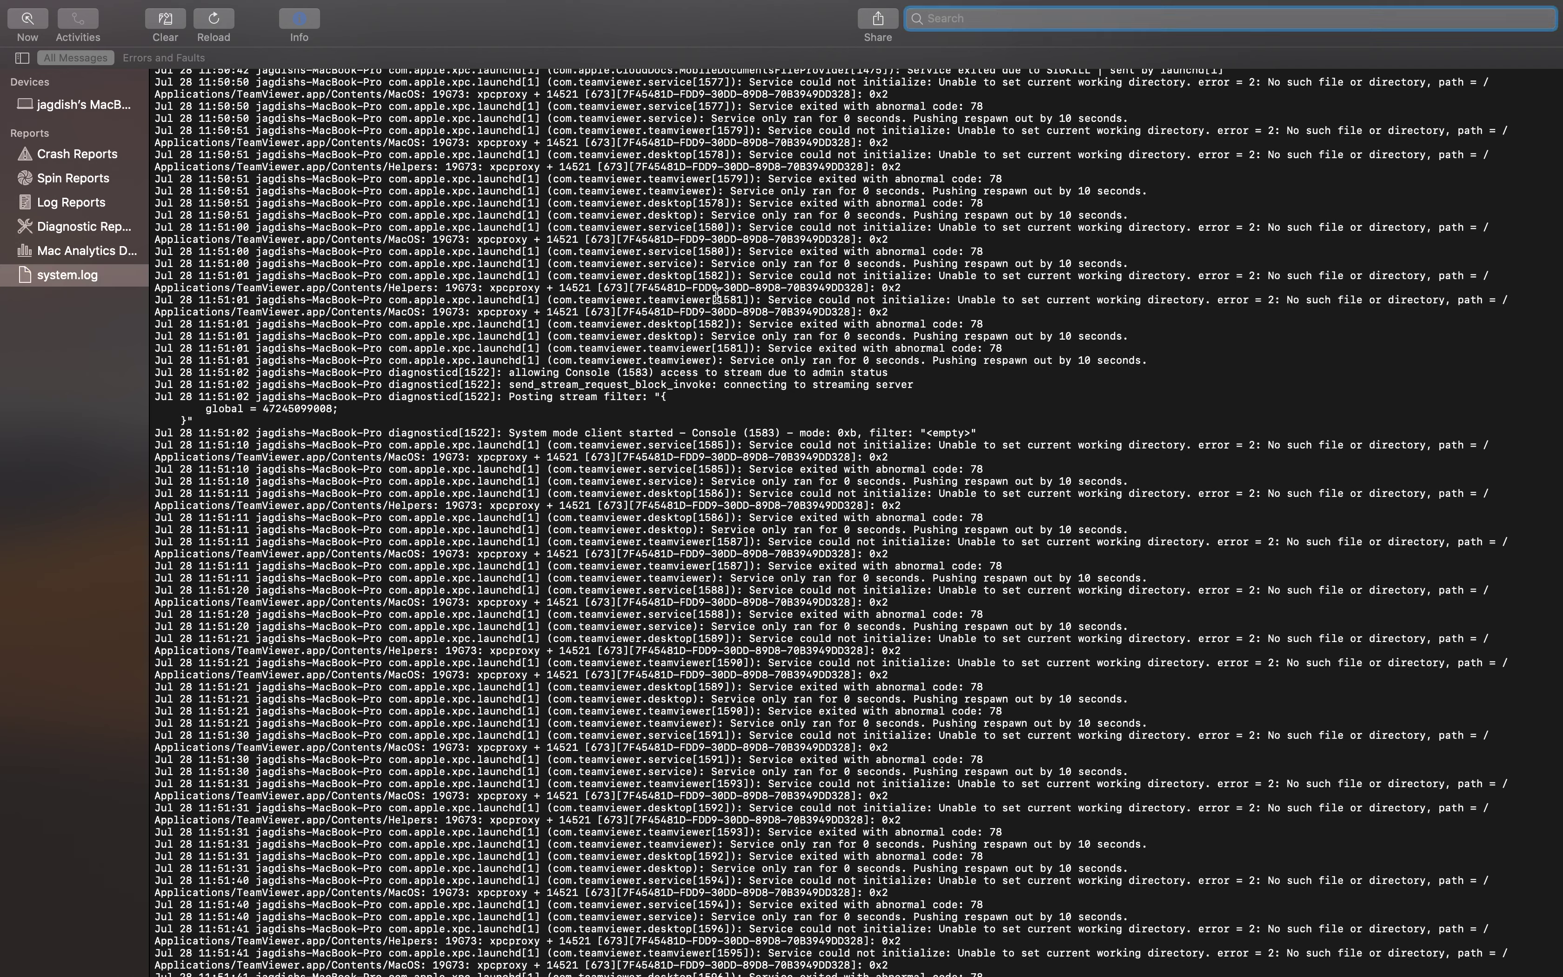
Filter system.log by 'console' and widen the sidebar to show full item names
text(console)
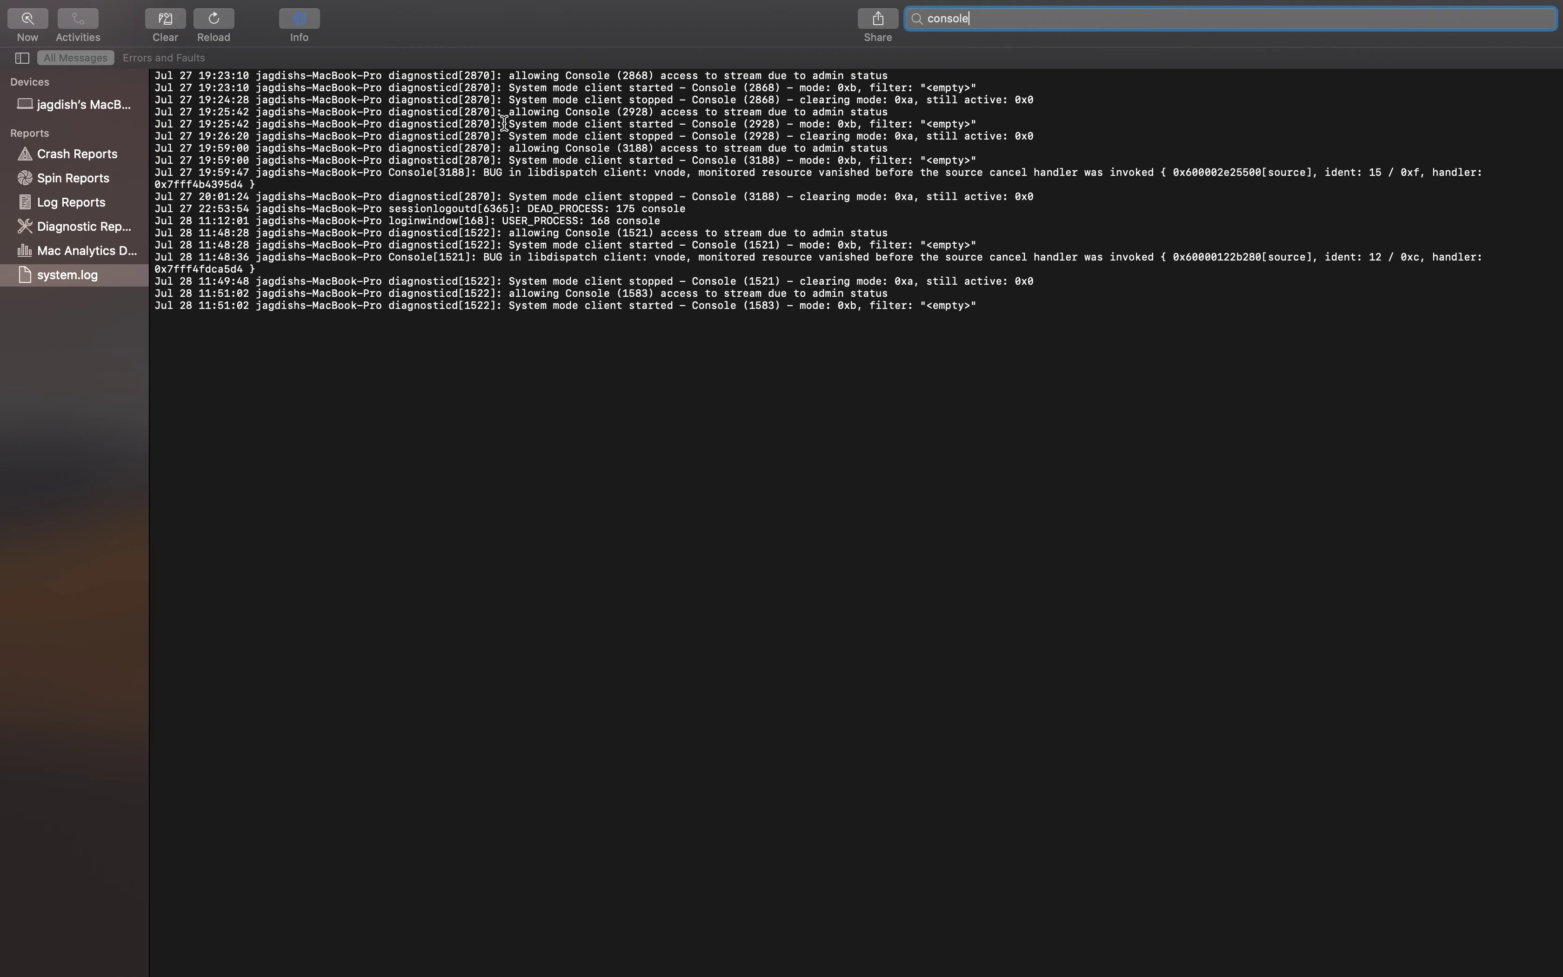
drag(149, 75, 752, 359)
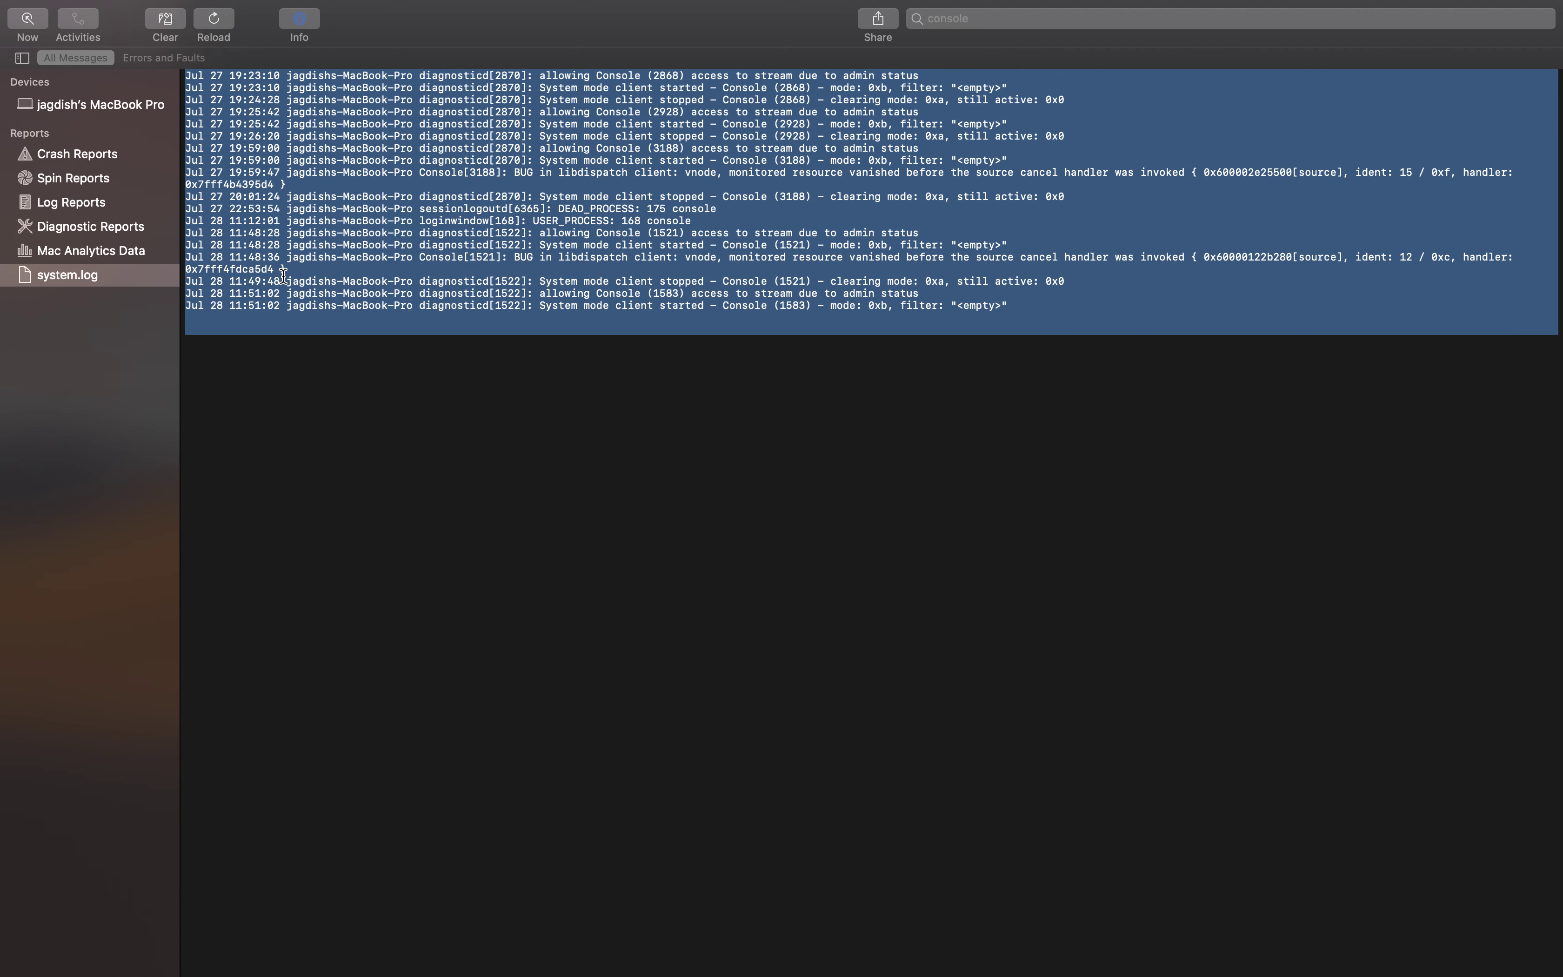
drag(286, 280, 401, 284)
click(484, 322)
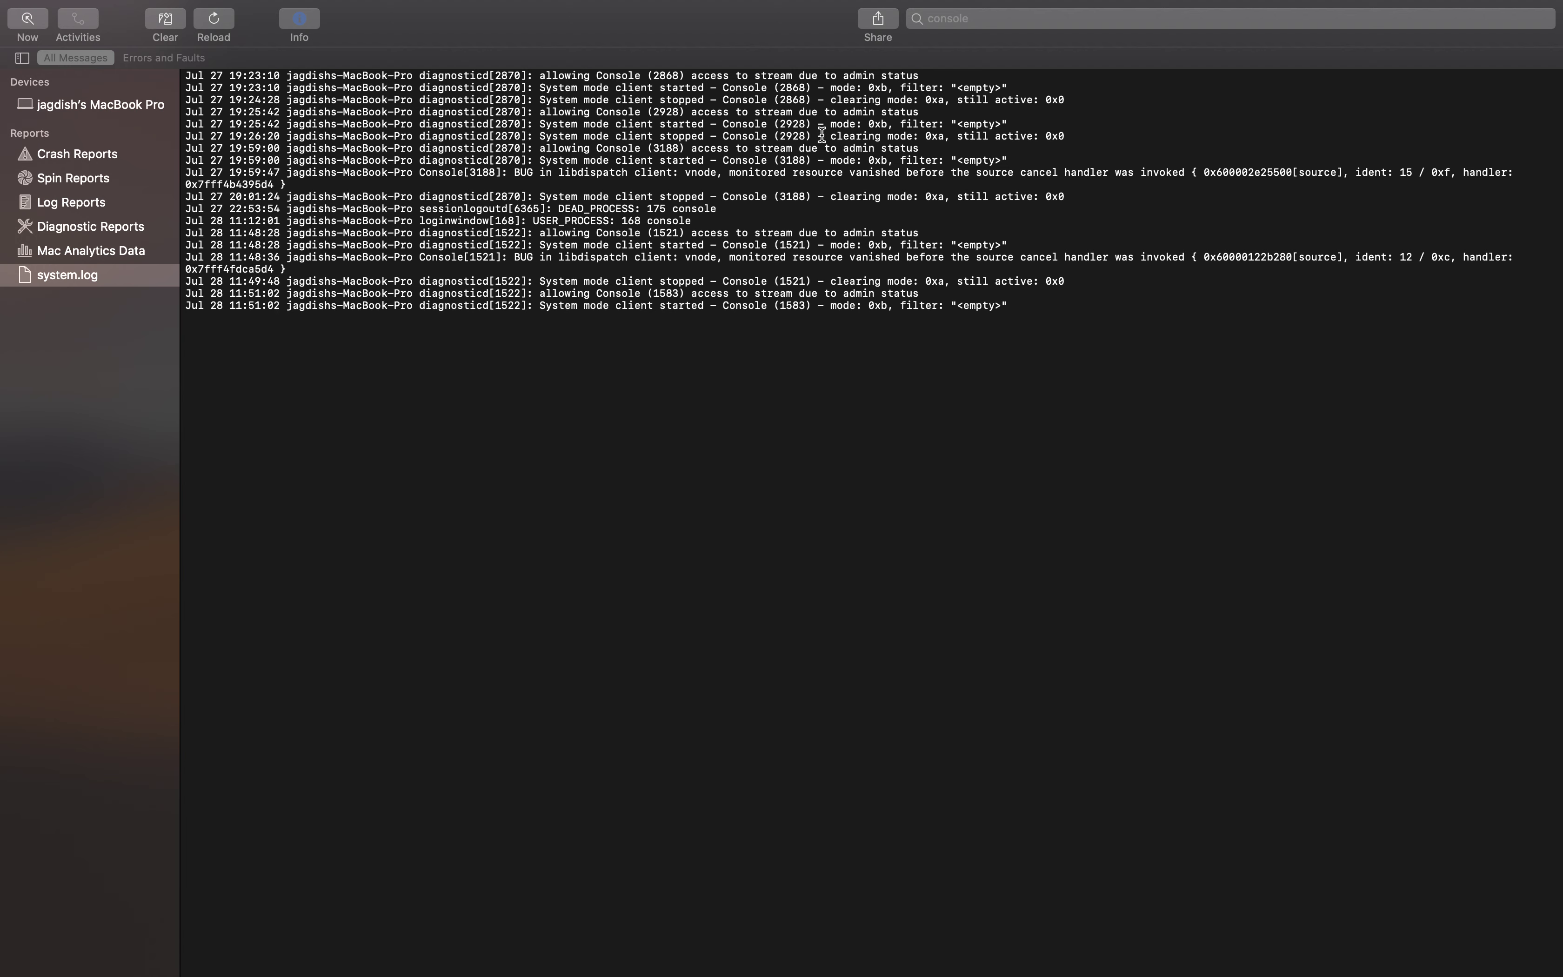
Select filtered lines and the last line's Console (1583) and timestamp, then open Mac Analytics Data
drag(1483, 183, 152, 26)
triple_click(394, 317)
click(908, 333)
triple_click(253, 313)
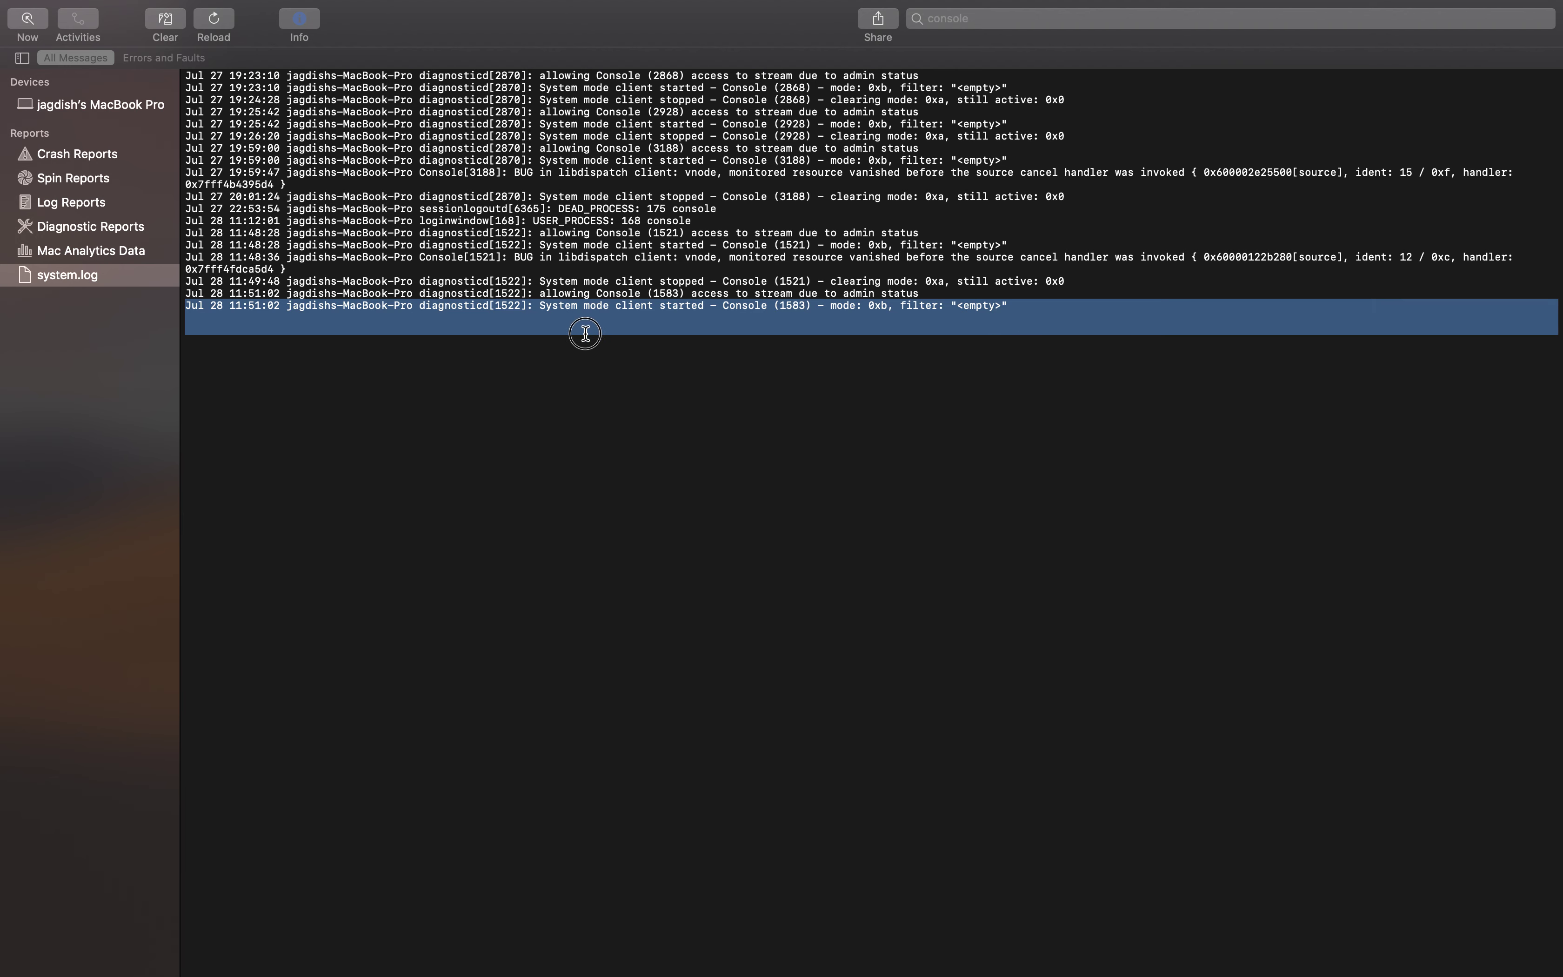
click(691, 374)
double_click(790, 306)
drag(722, 306, 818, 301)
drag(210, 306, 292, 306)
mouse_move(1443, 6)
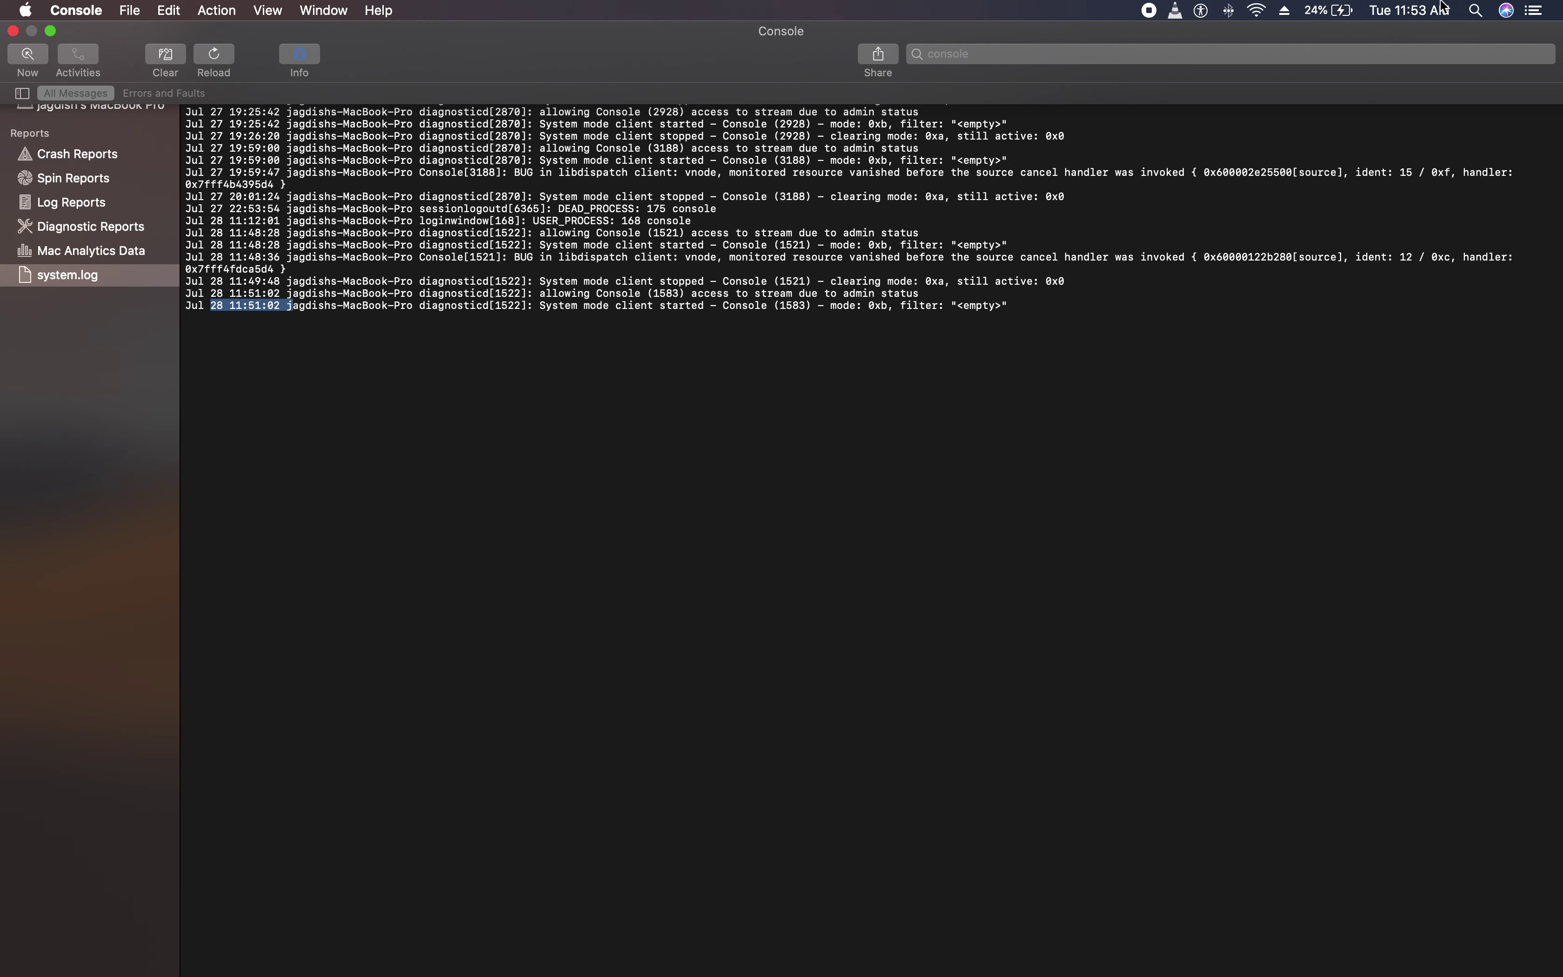
click(468, 503)
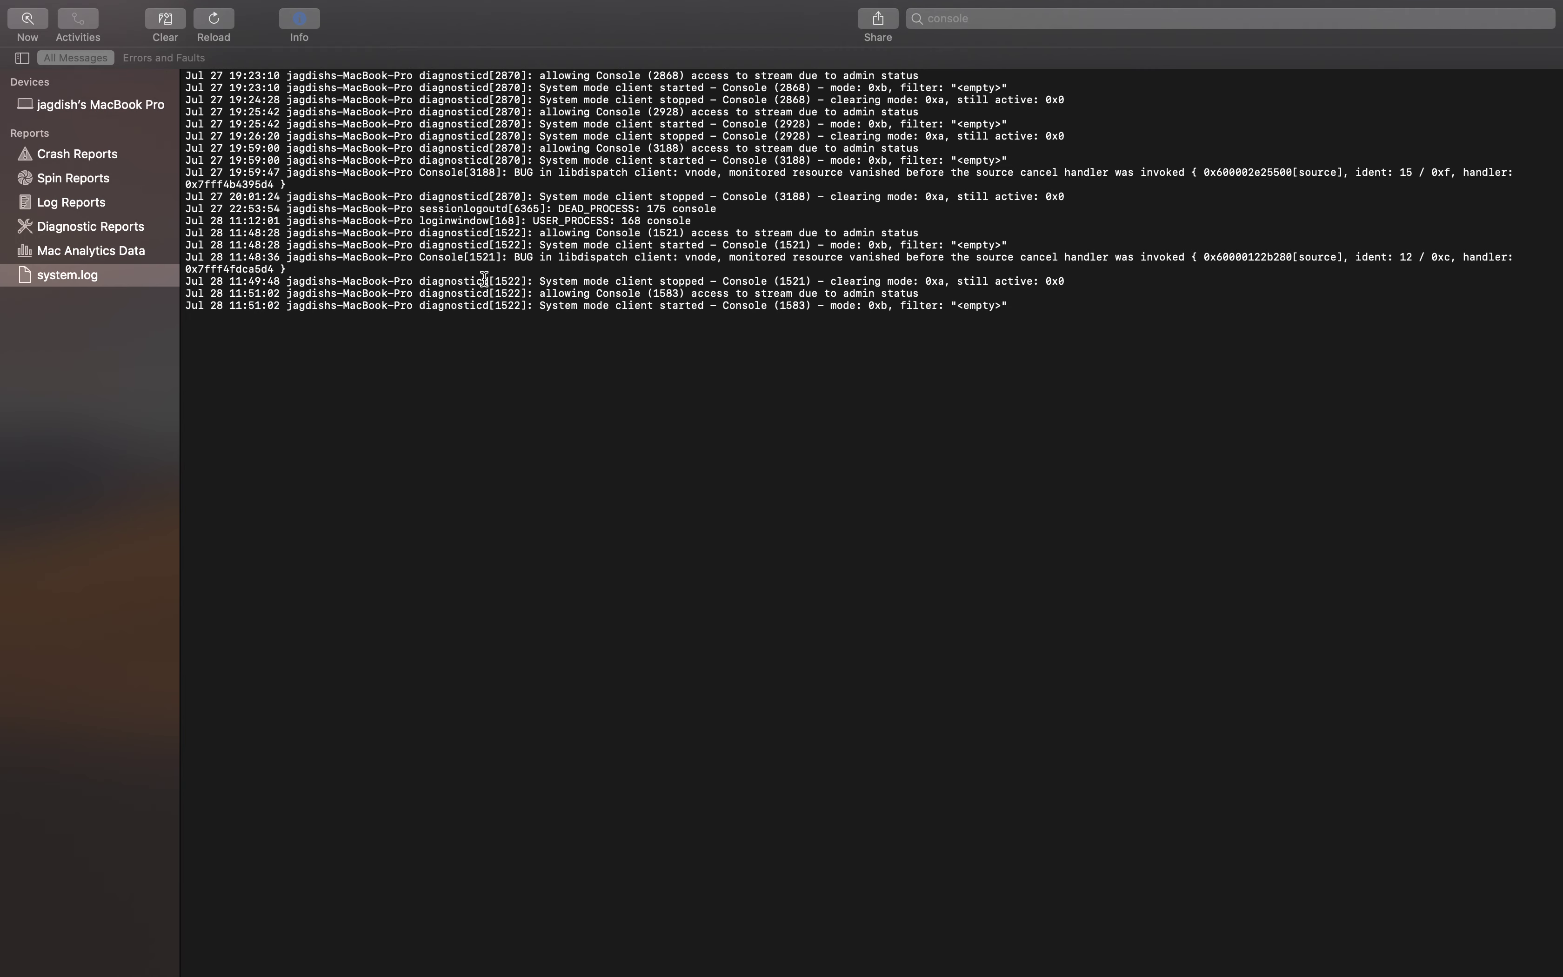
click(81, 254)
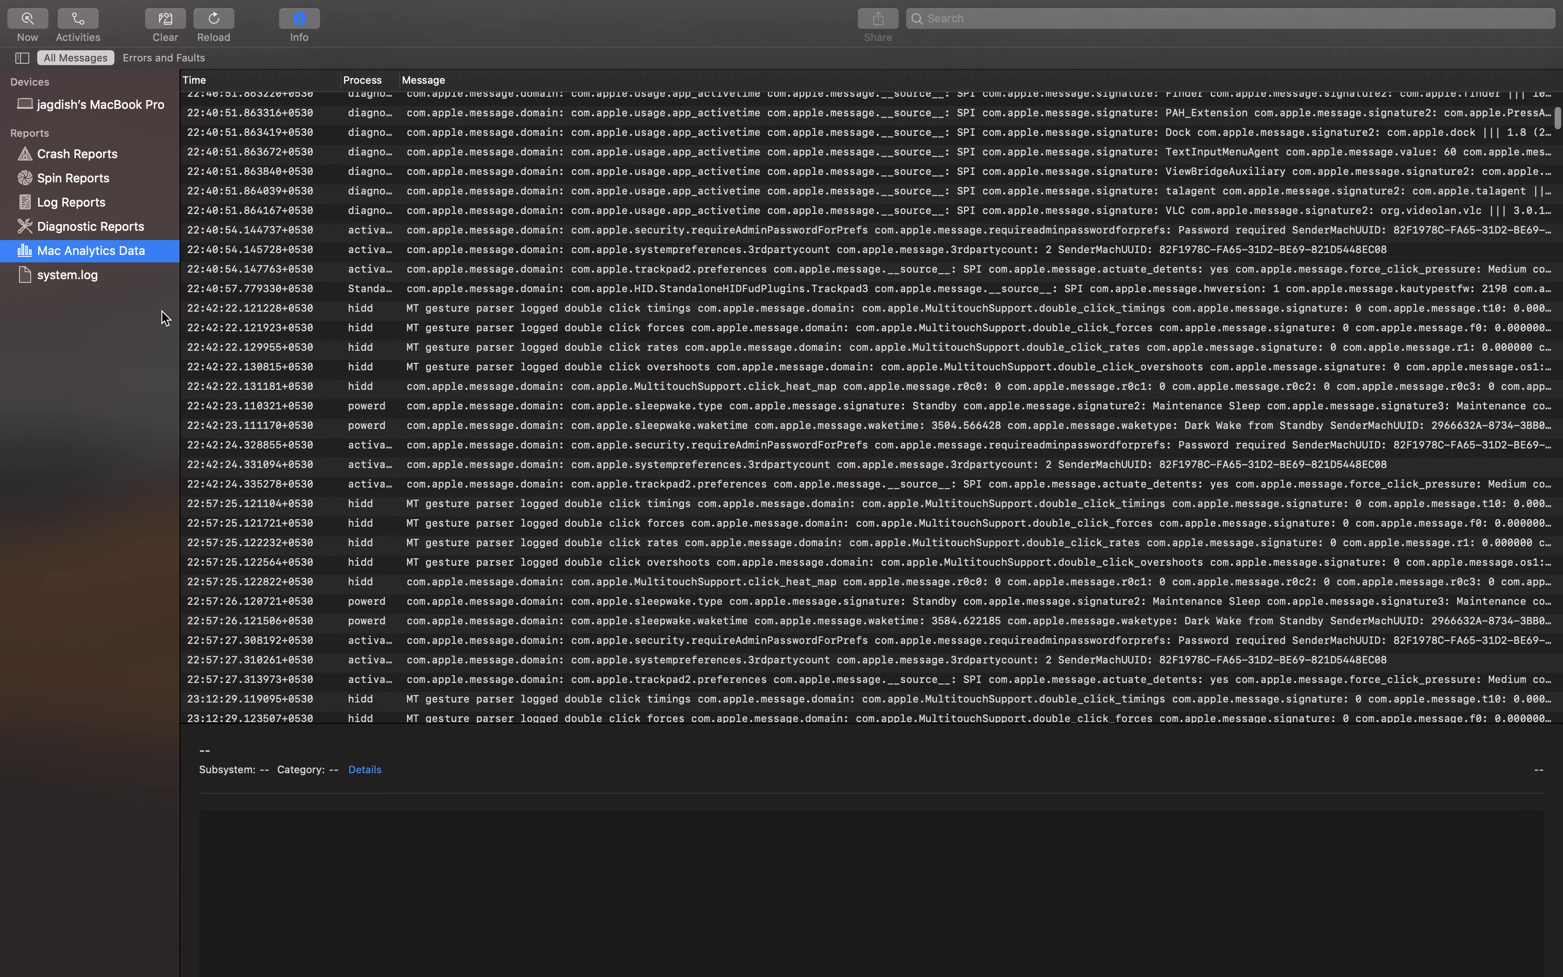
Select the 00:42:57.076874 battery_v3 analytics message and scroll through its details
scroll(510, 446, down, 10)
scroll(503, 445, down, 15)
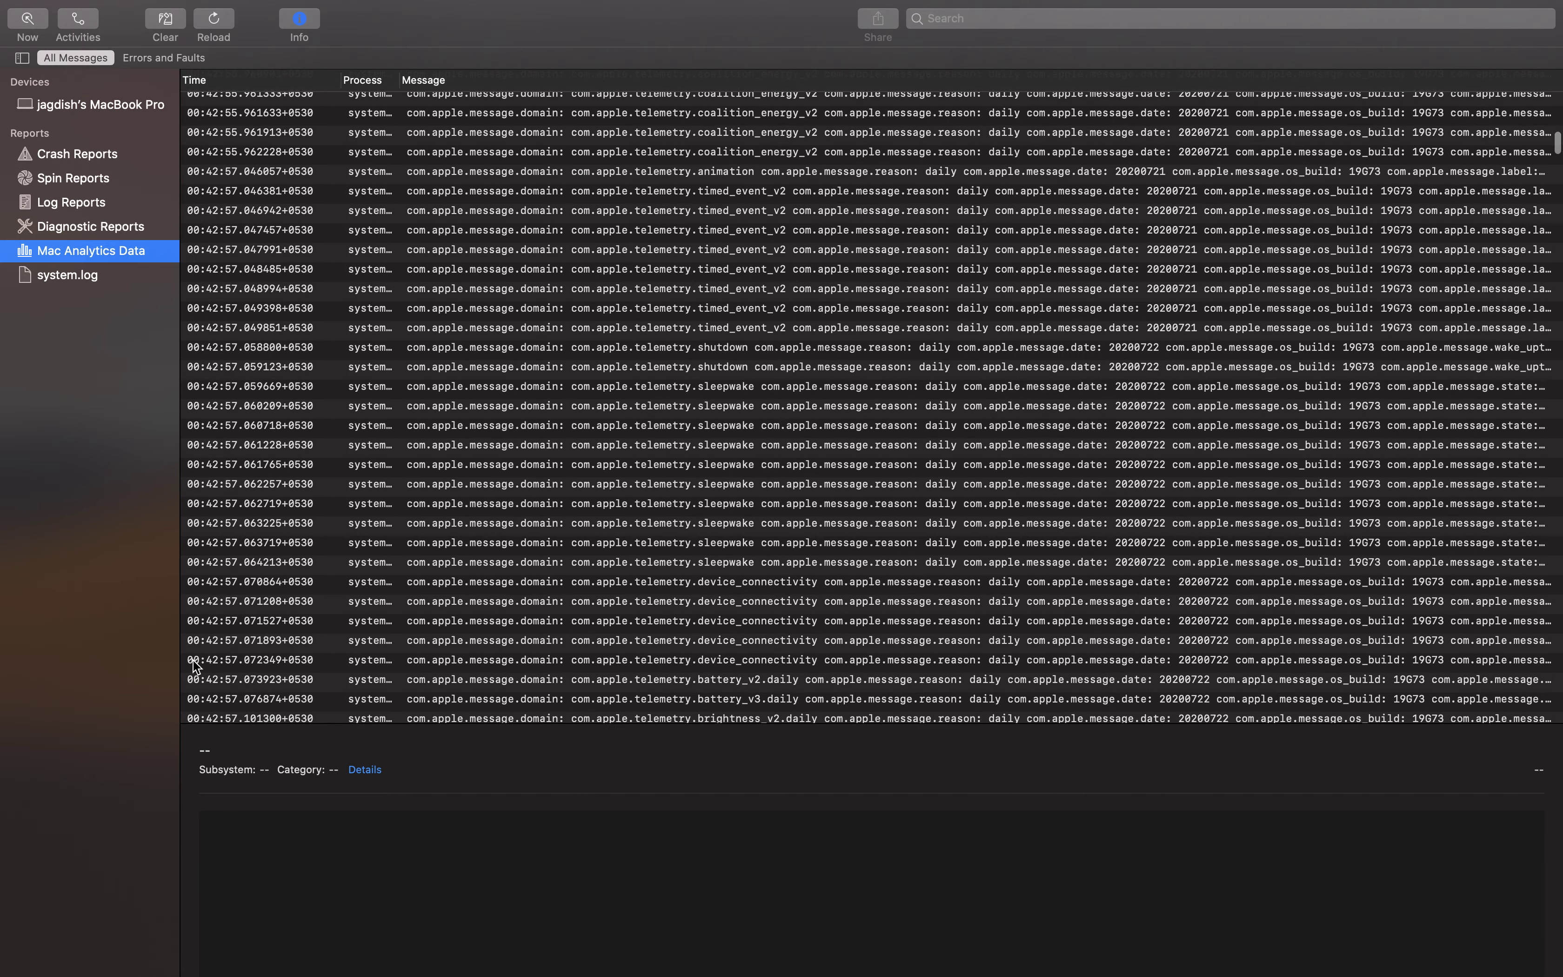
click(206, 692)
scroll(335, 689, up, 10)
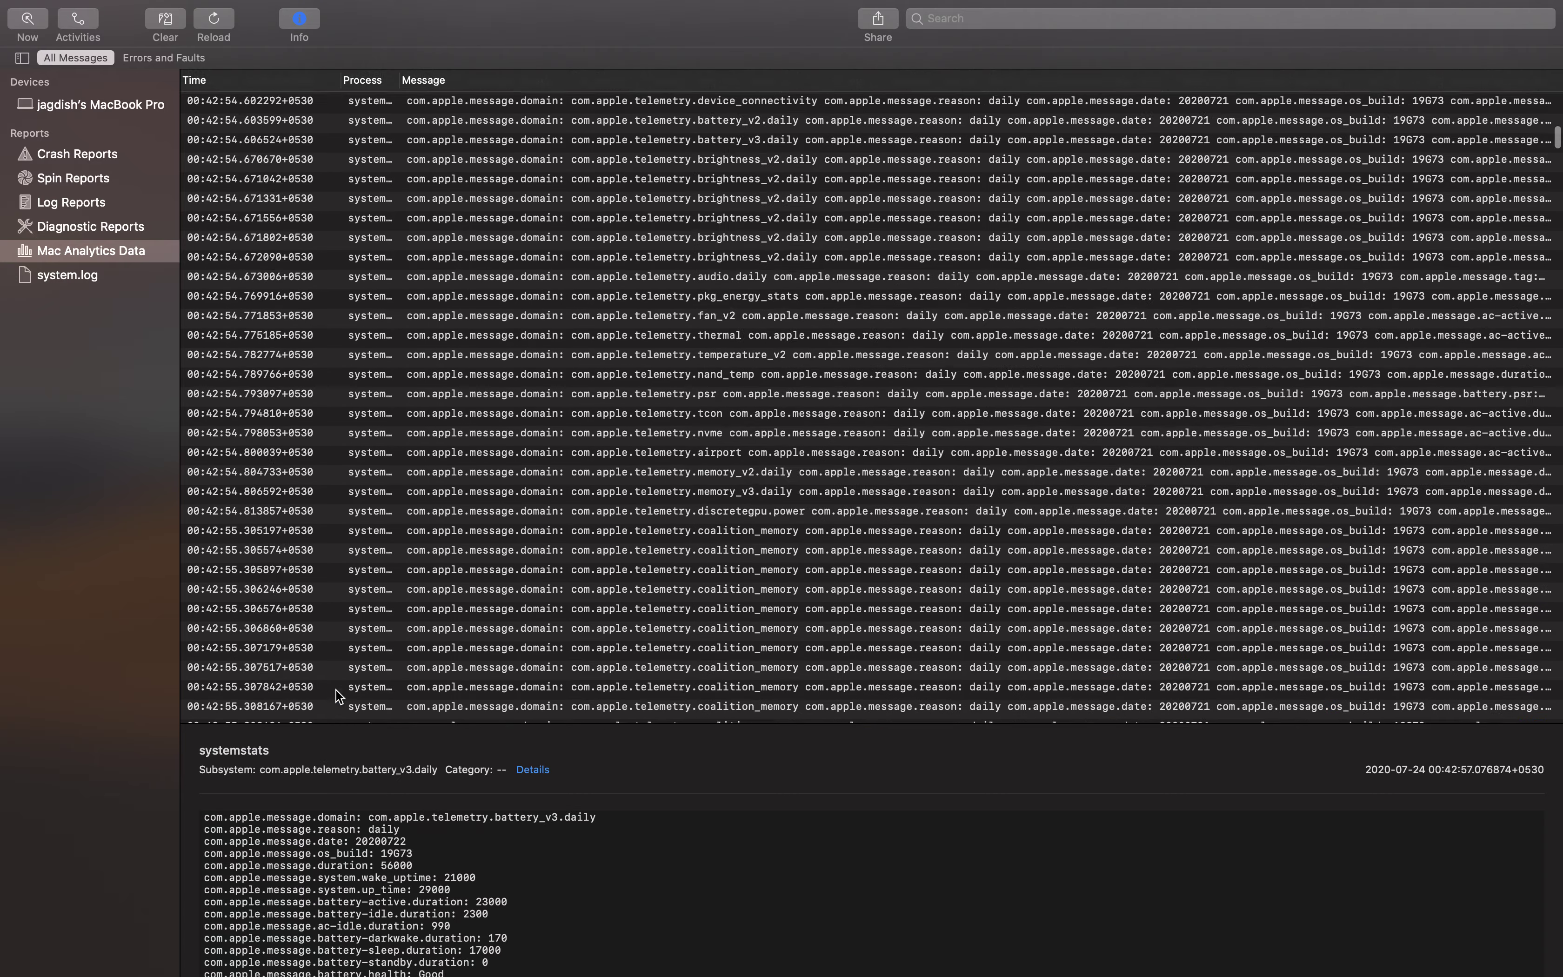
scroll(285, 563, up, 15)
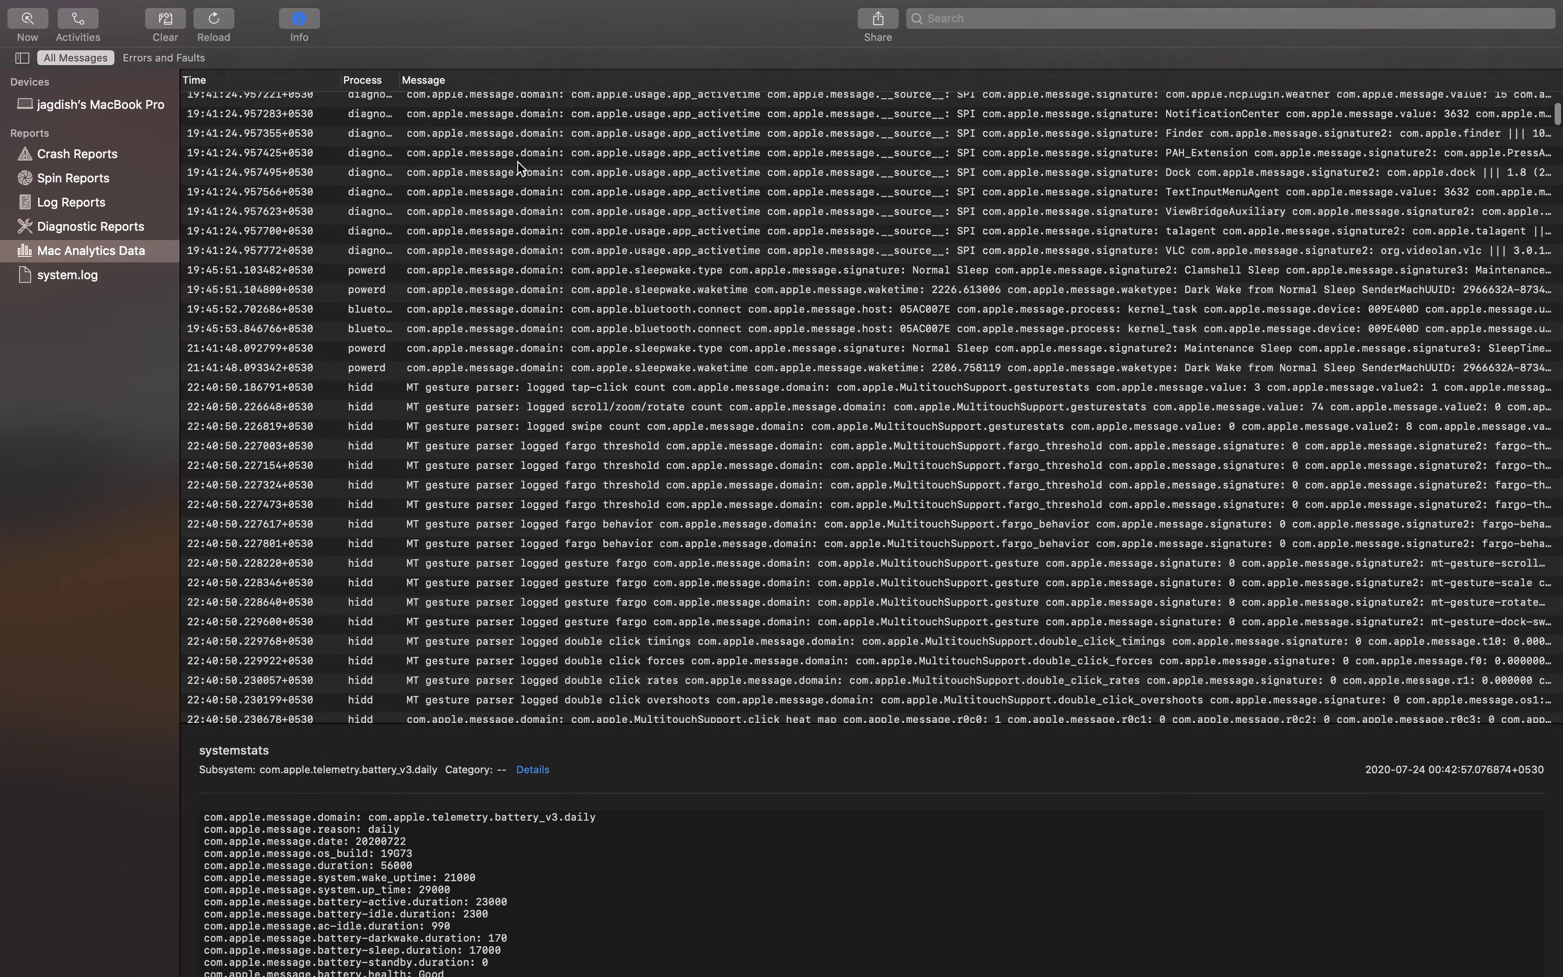
scroll(480, 165, up, 10)
scroll(492, 359, down, 15)
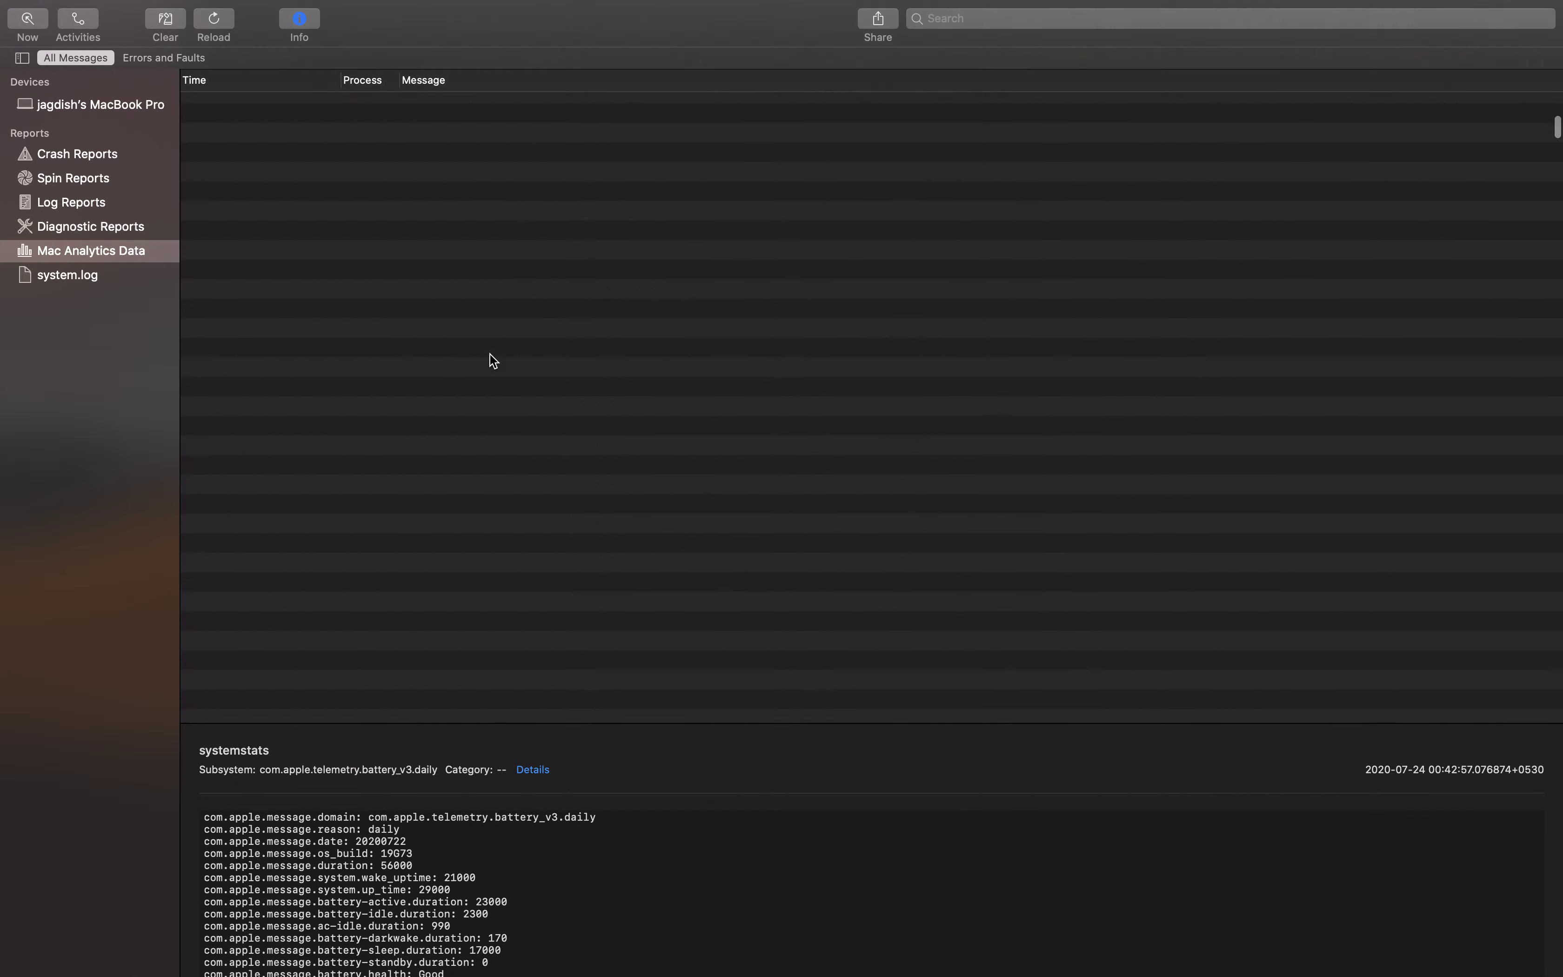
scroll(491, 356, down, 10)
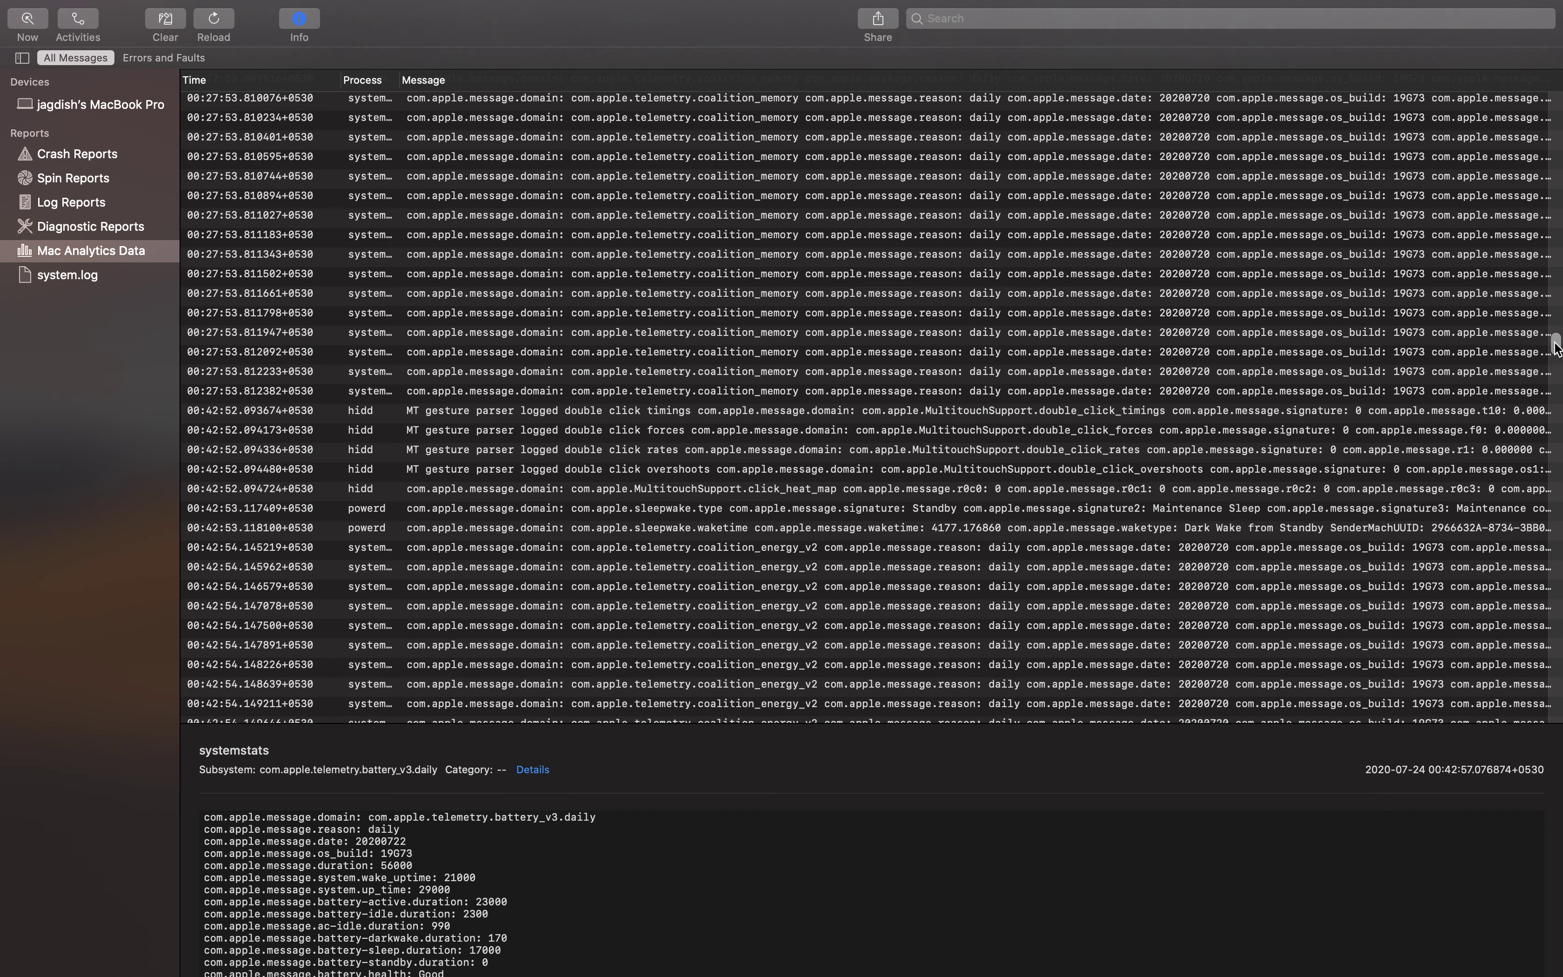
drag(1555, 345, 1548, 968)
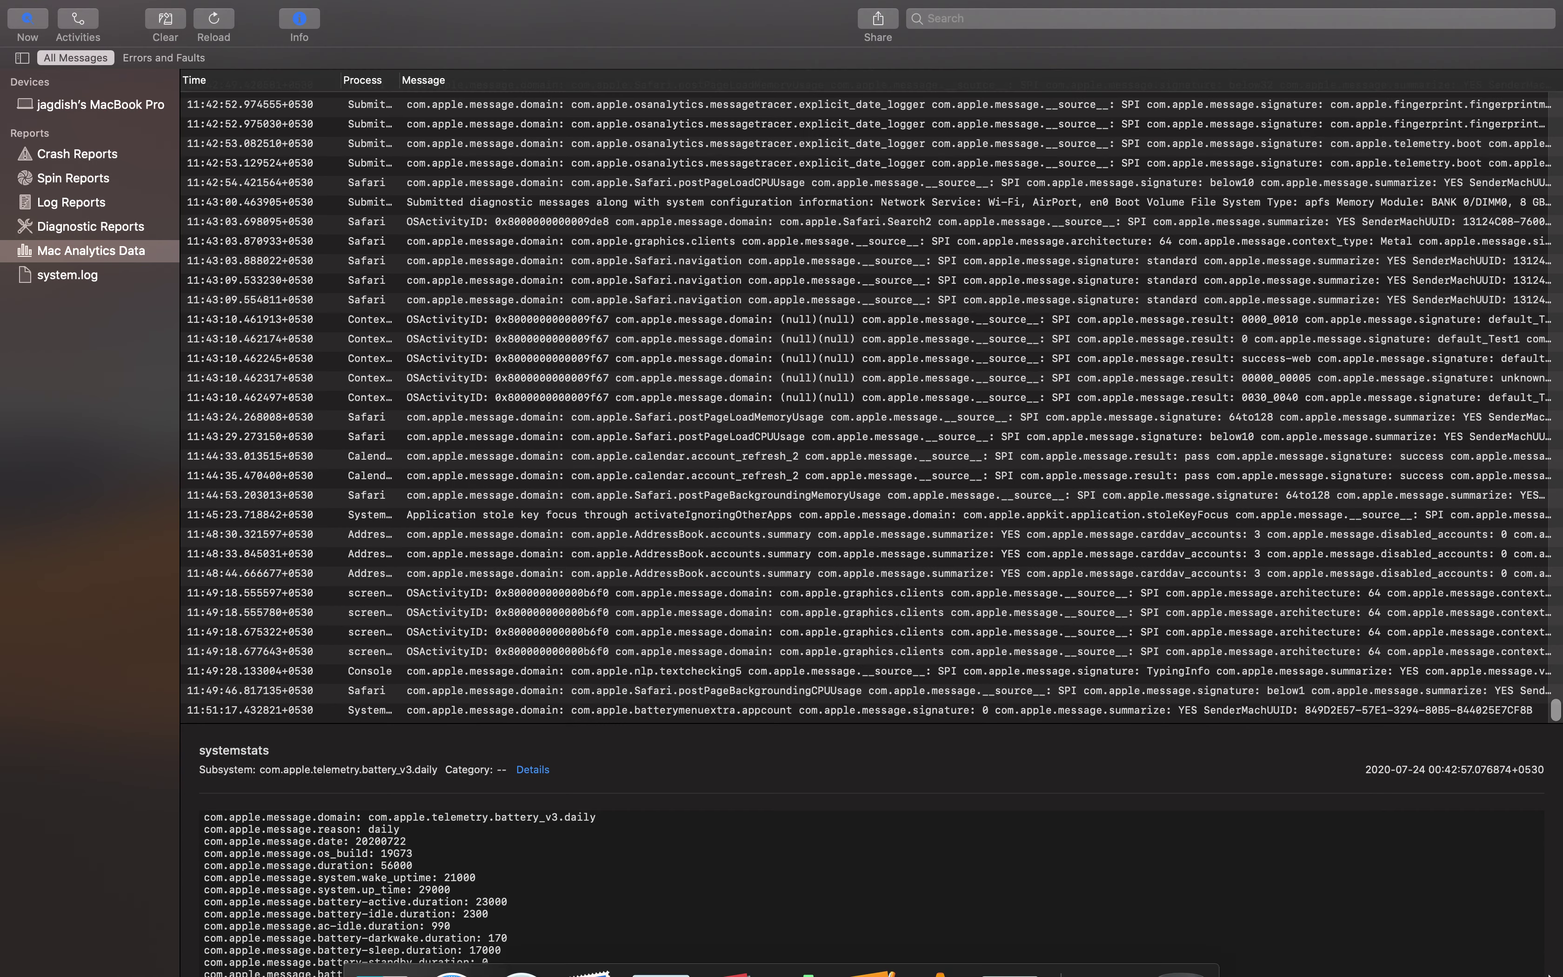
scroll(400, 889, down, 2)
scroll(400, 889, down, 4)
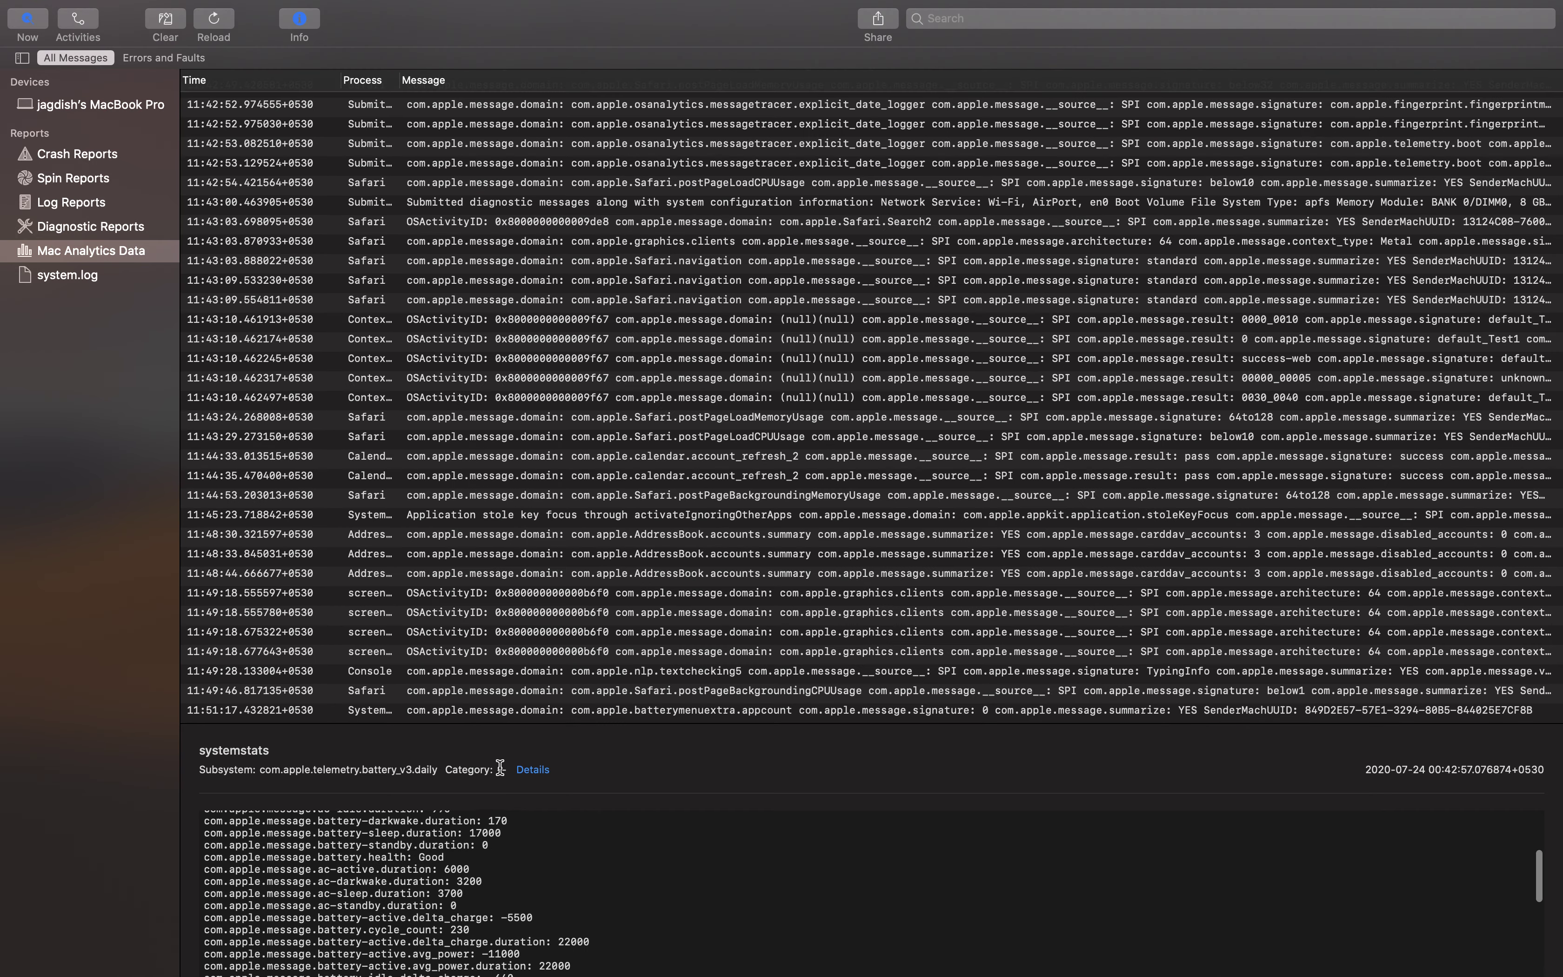
Expand the full details and highlight the max_capacity 5900 and battery-darkwake lines
click(533, 771)
scroll(354, 884, down, 10)
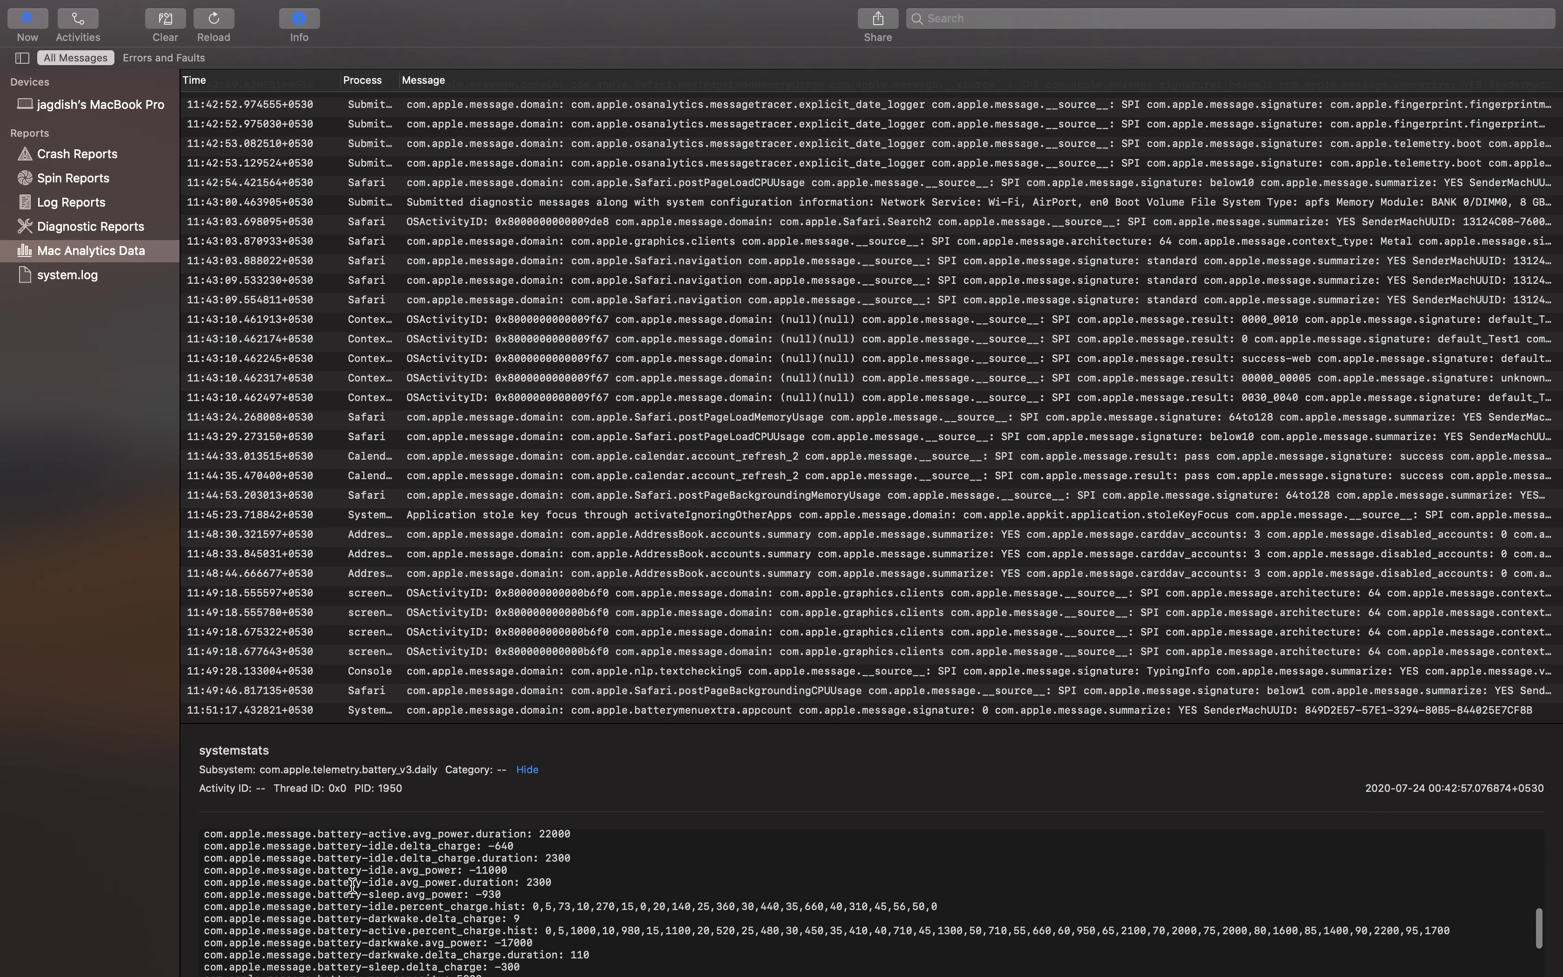
scroll(1004, 695, down, 1)
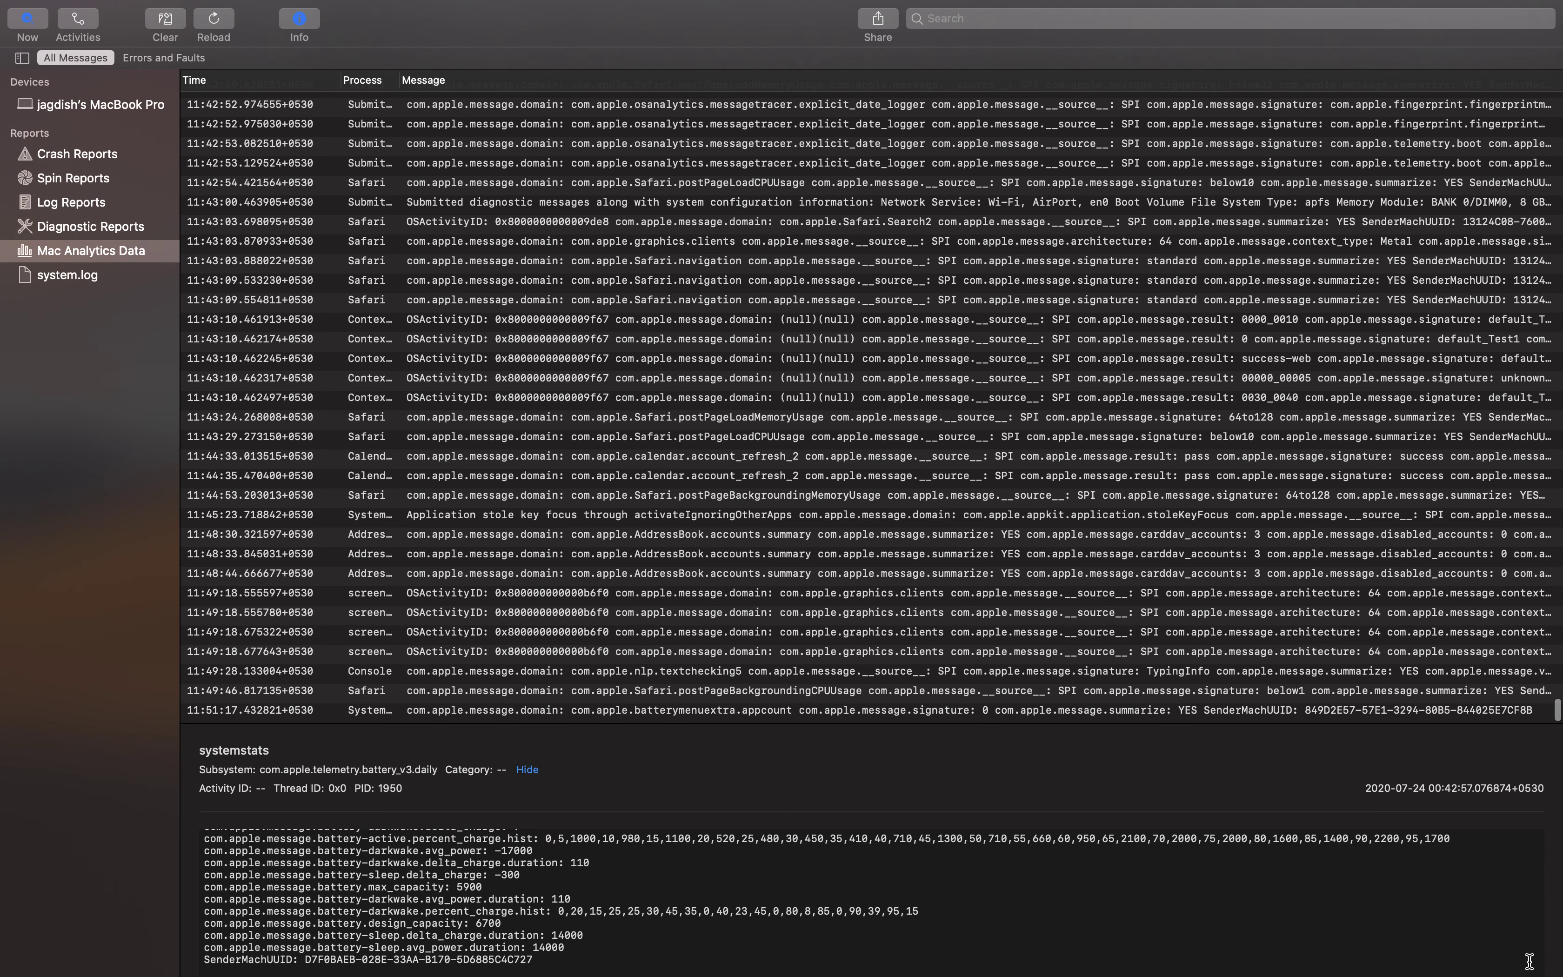
drag(1315, 866, 688, 900)
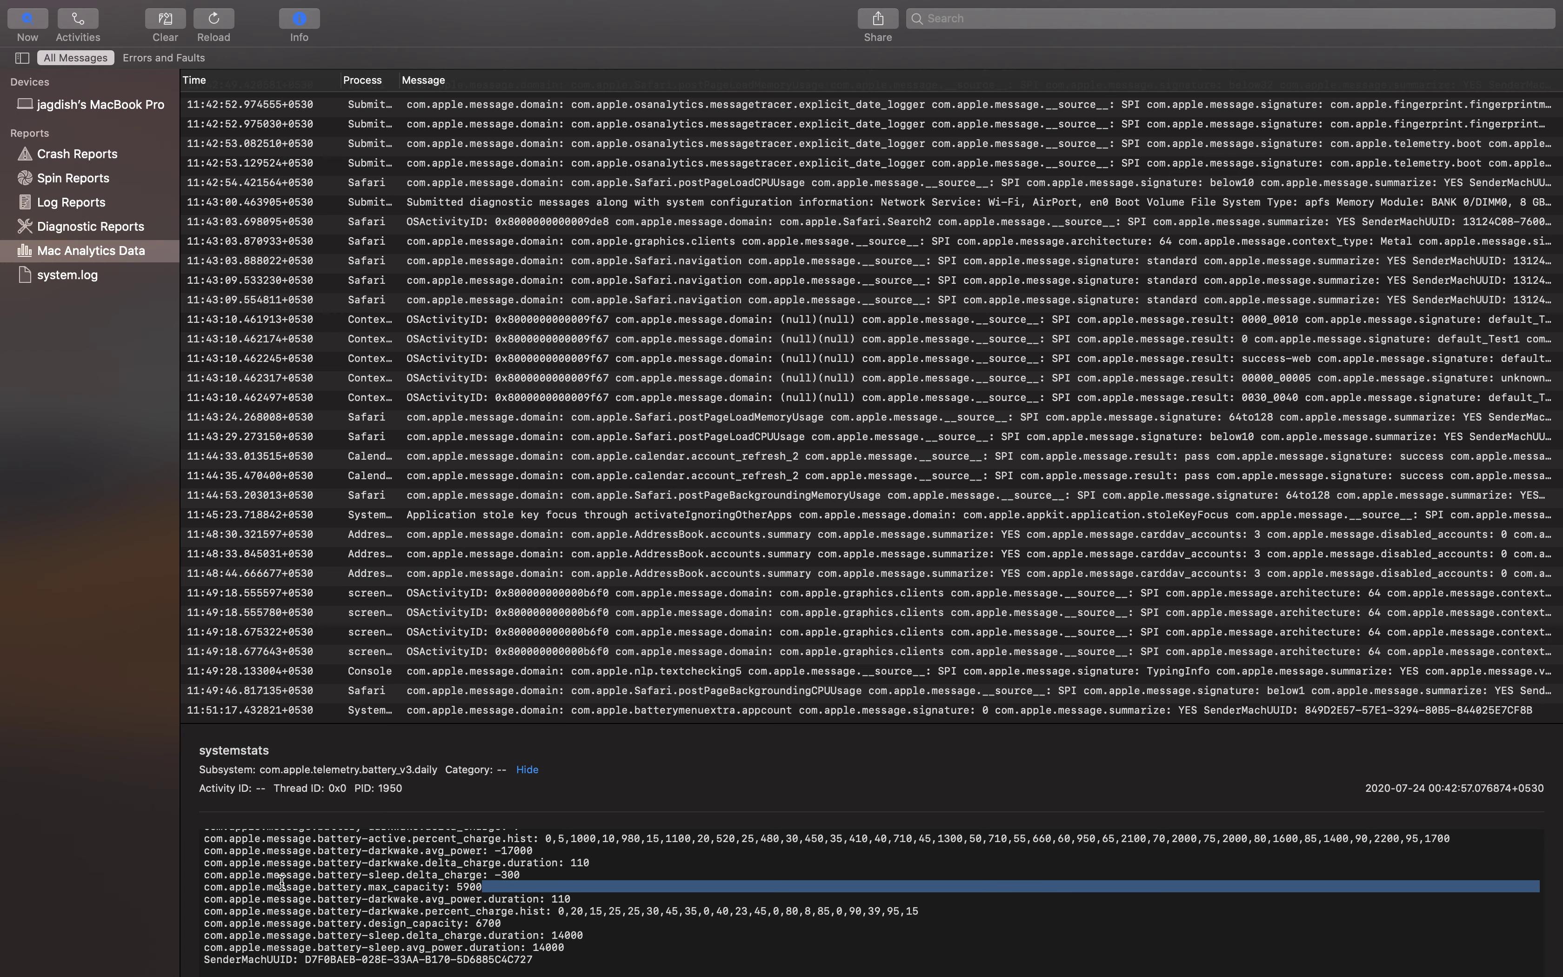
scroll(281, 882, up, 10)
drag(374, 920, 513, 959)
click(516, 944)
click(613, 953)
scroll(614, 953, down, 10)
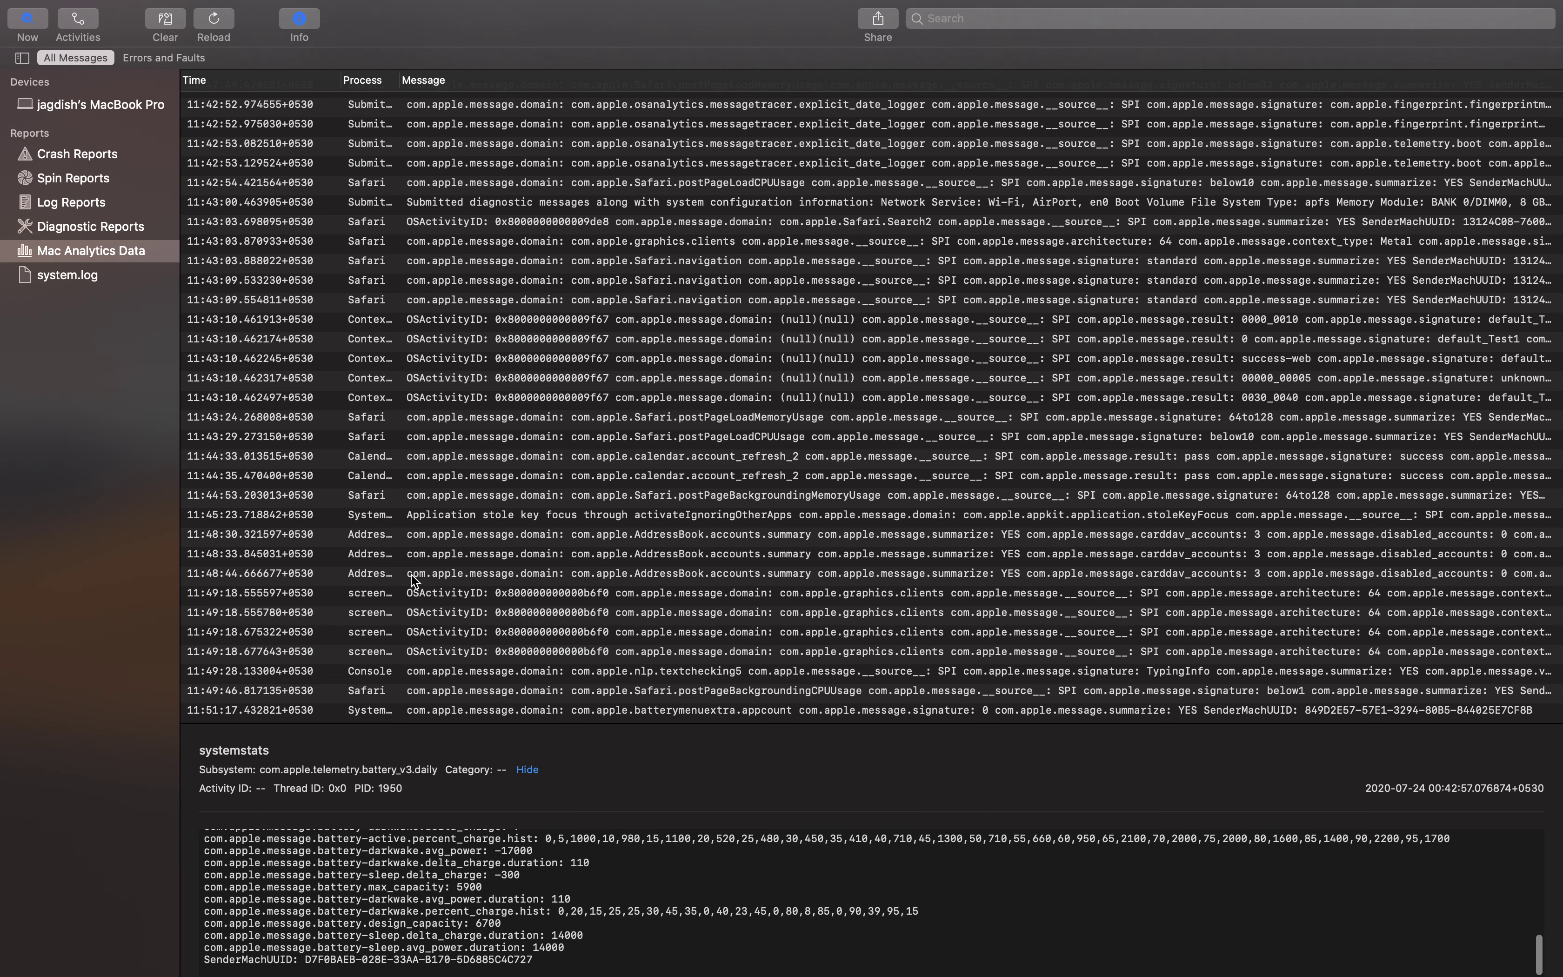
click(72, 200)
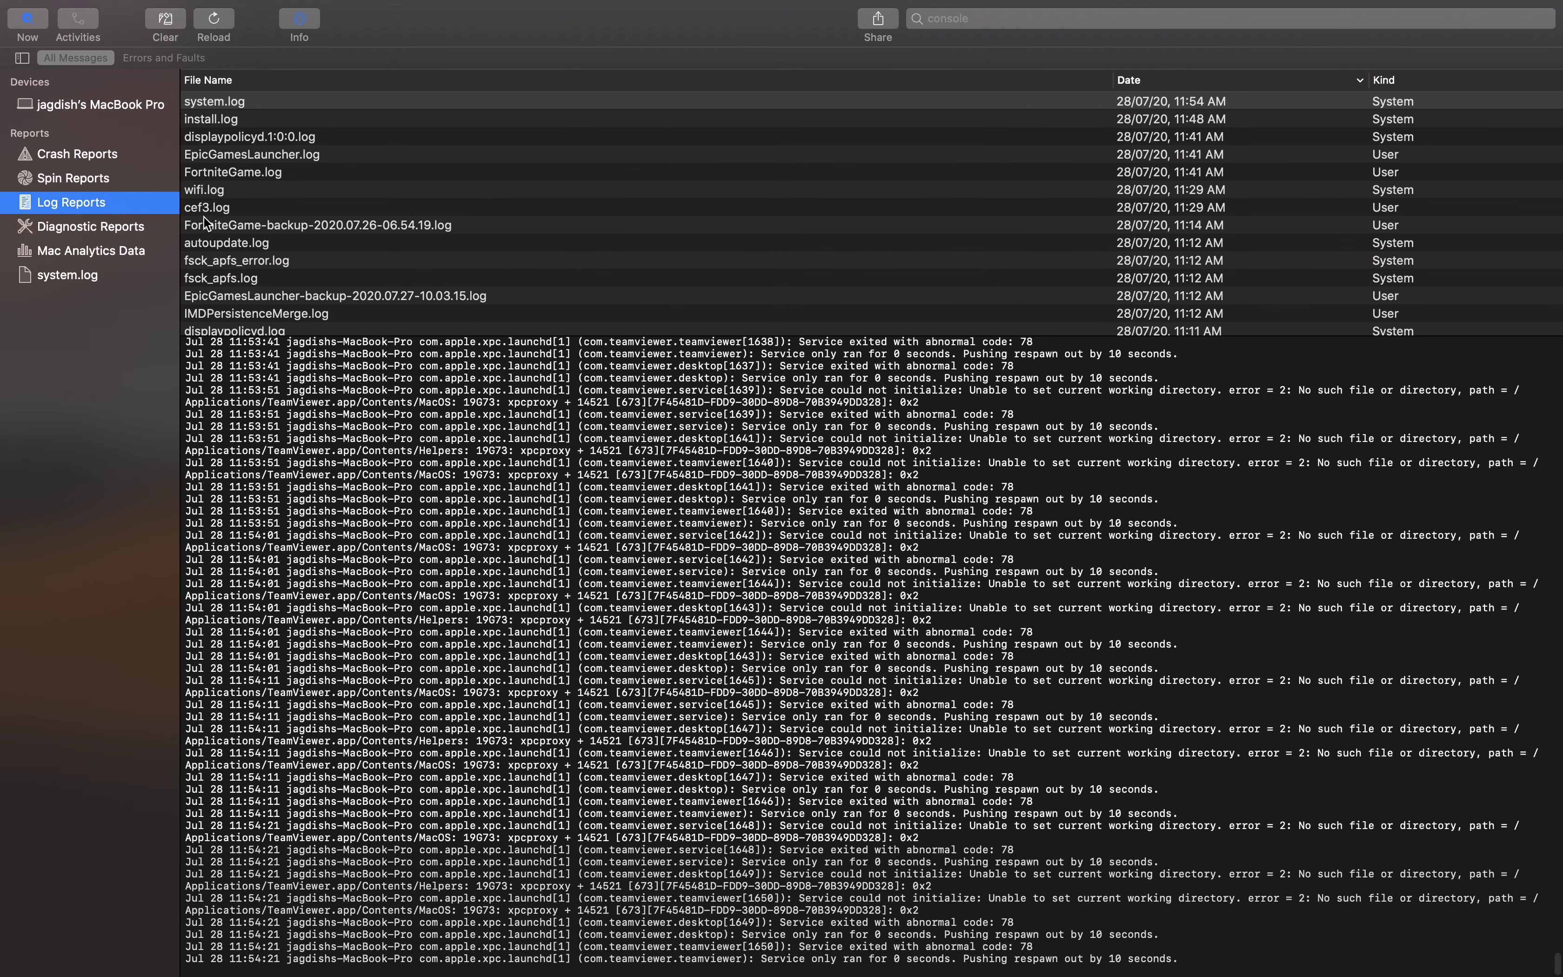
Glance at Crash Reports, then return to the live log's 'could not get updated location' message
click(136, 164)
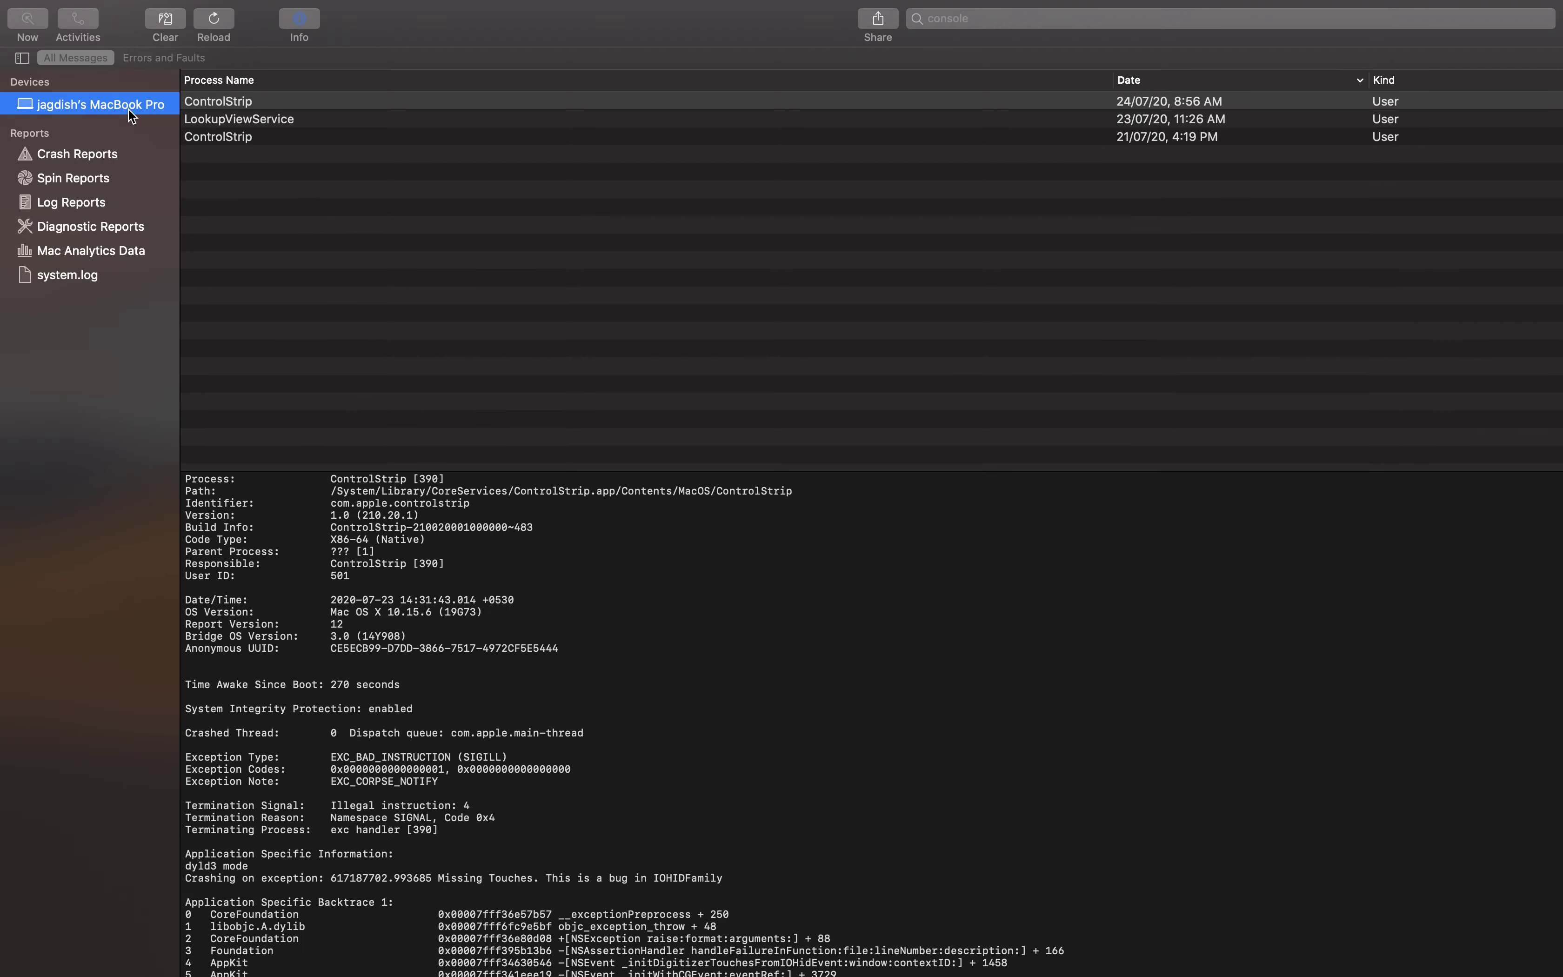
click(128, 108)
click(387, 416)
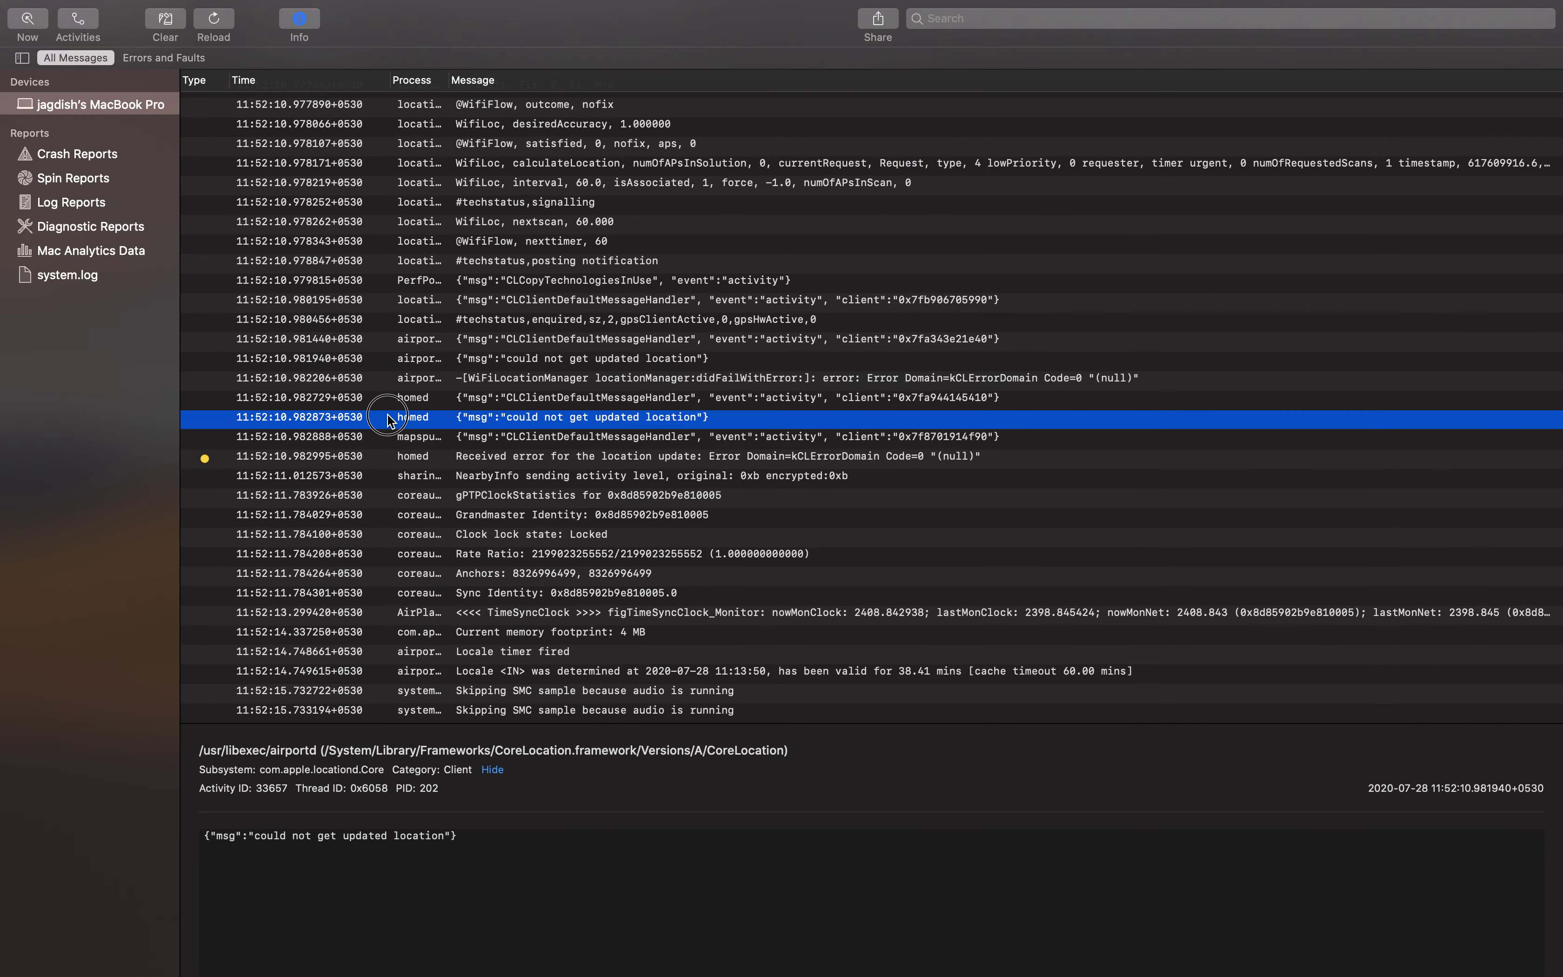
Open the 11:51:06.508729 '0 is not a valid connection ID.' error and highlight its message
scroll(765, 447, up, 15)
scroll(764, 447, up, 20)
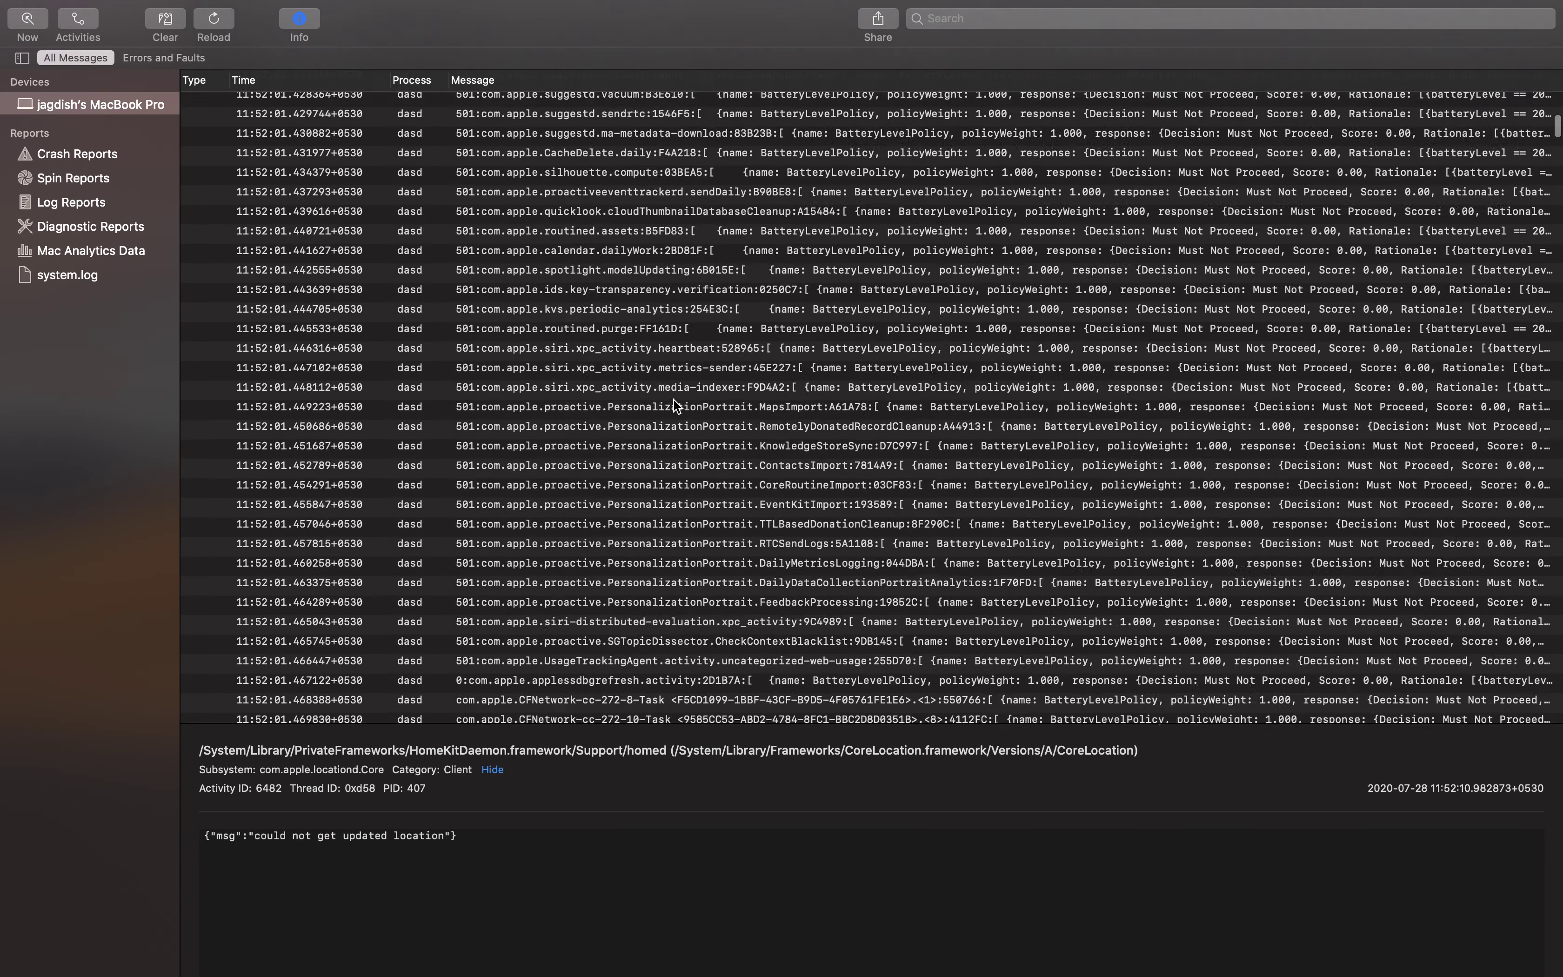
scroll(673, 398, up, 20)
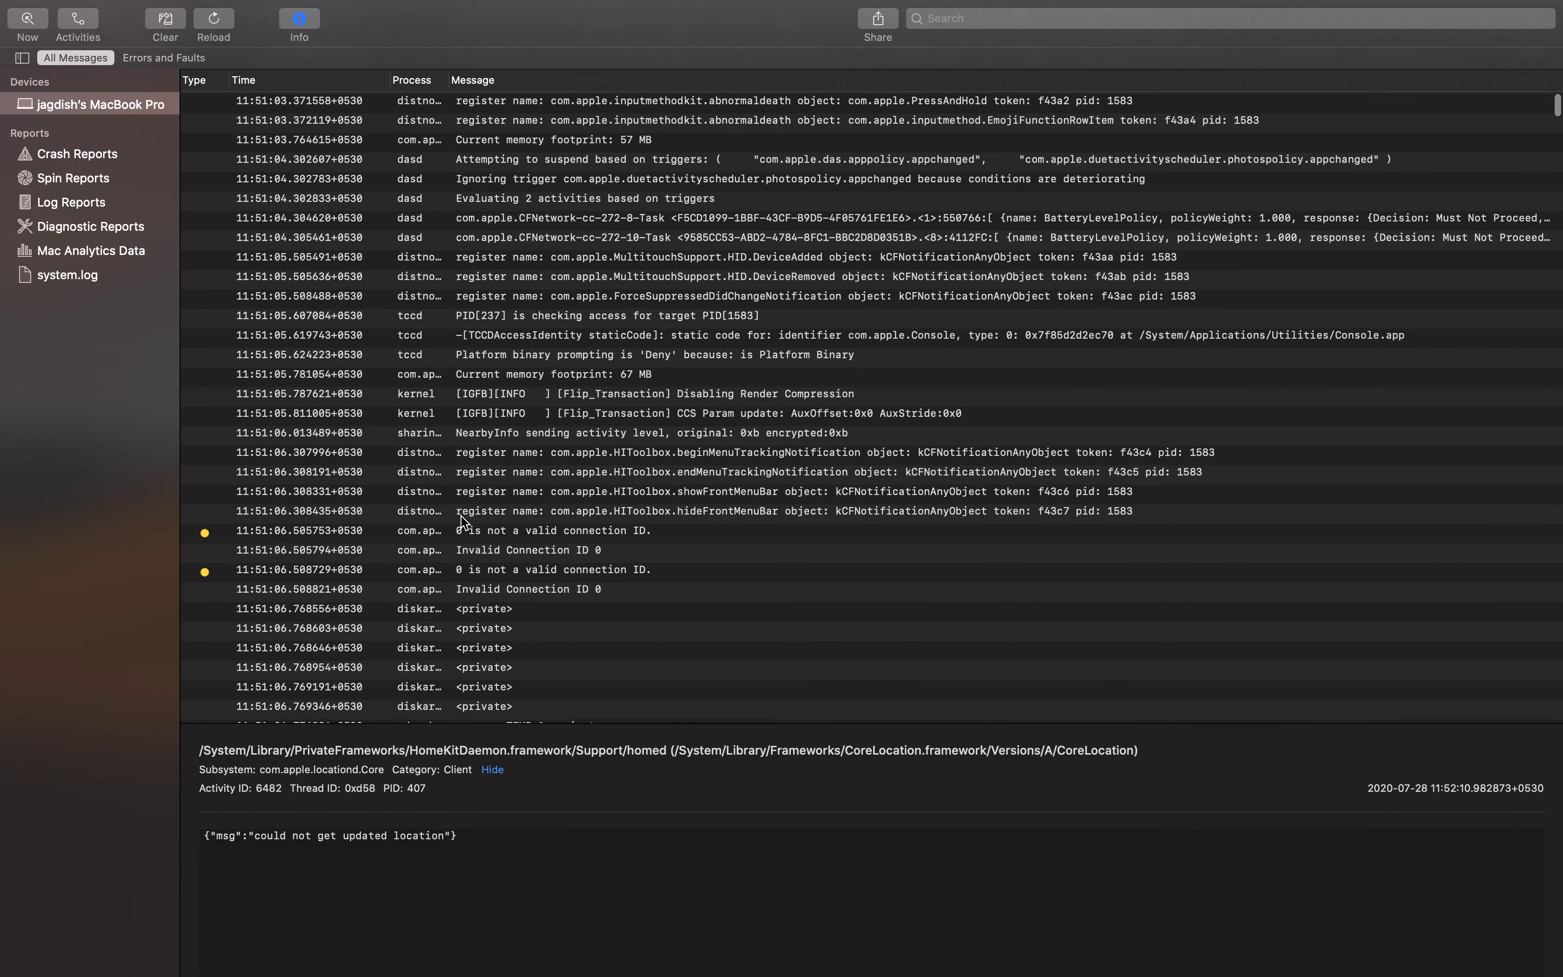
scroll(462, 516, down, 2)
click(232, 546)
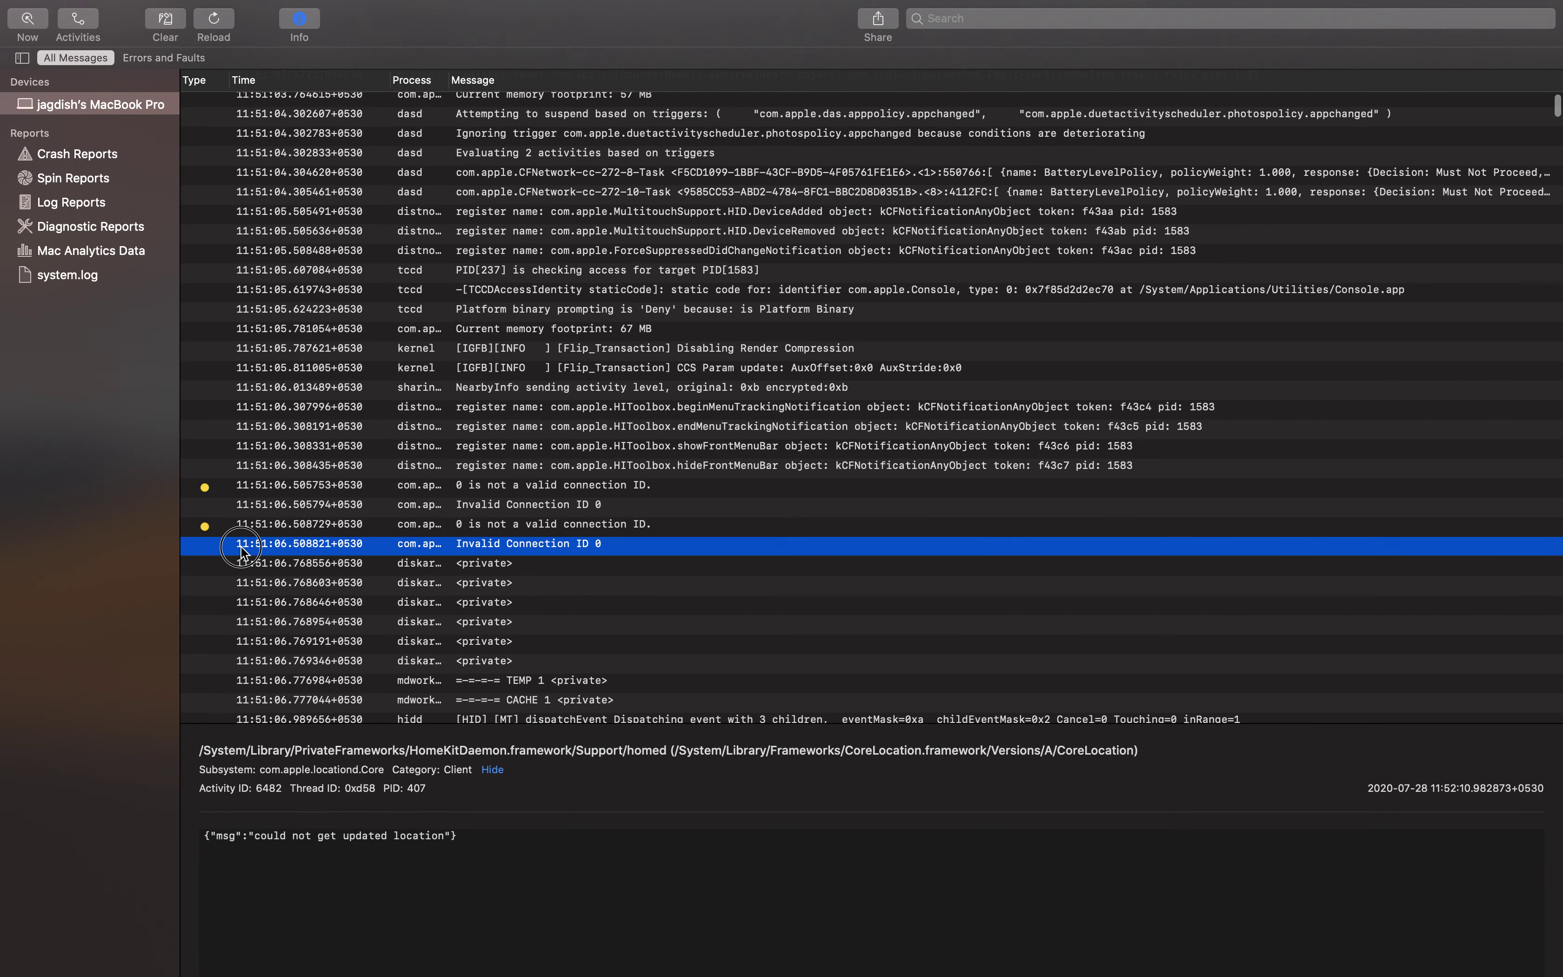
click(204, 526)
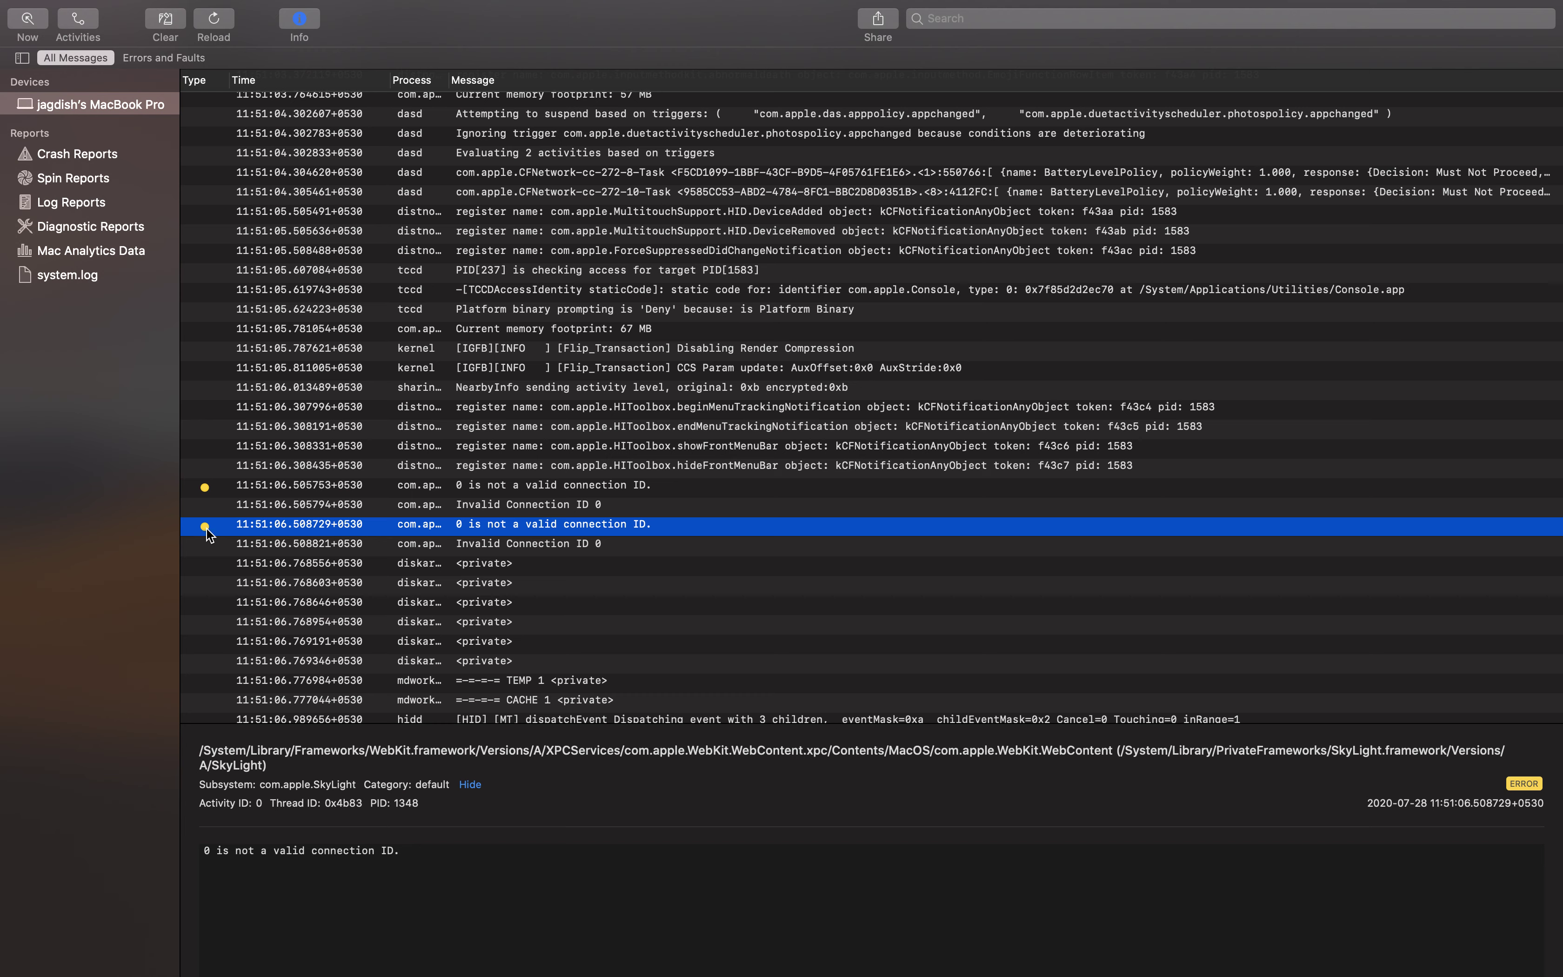
drag(399, 845, 194, 846)
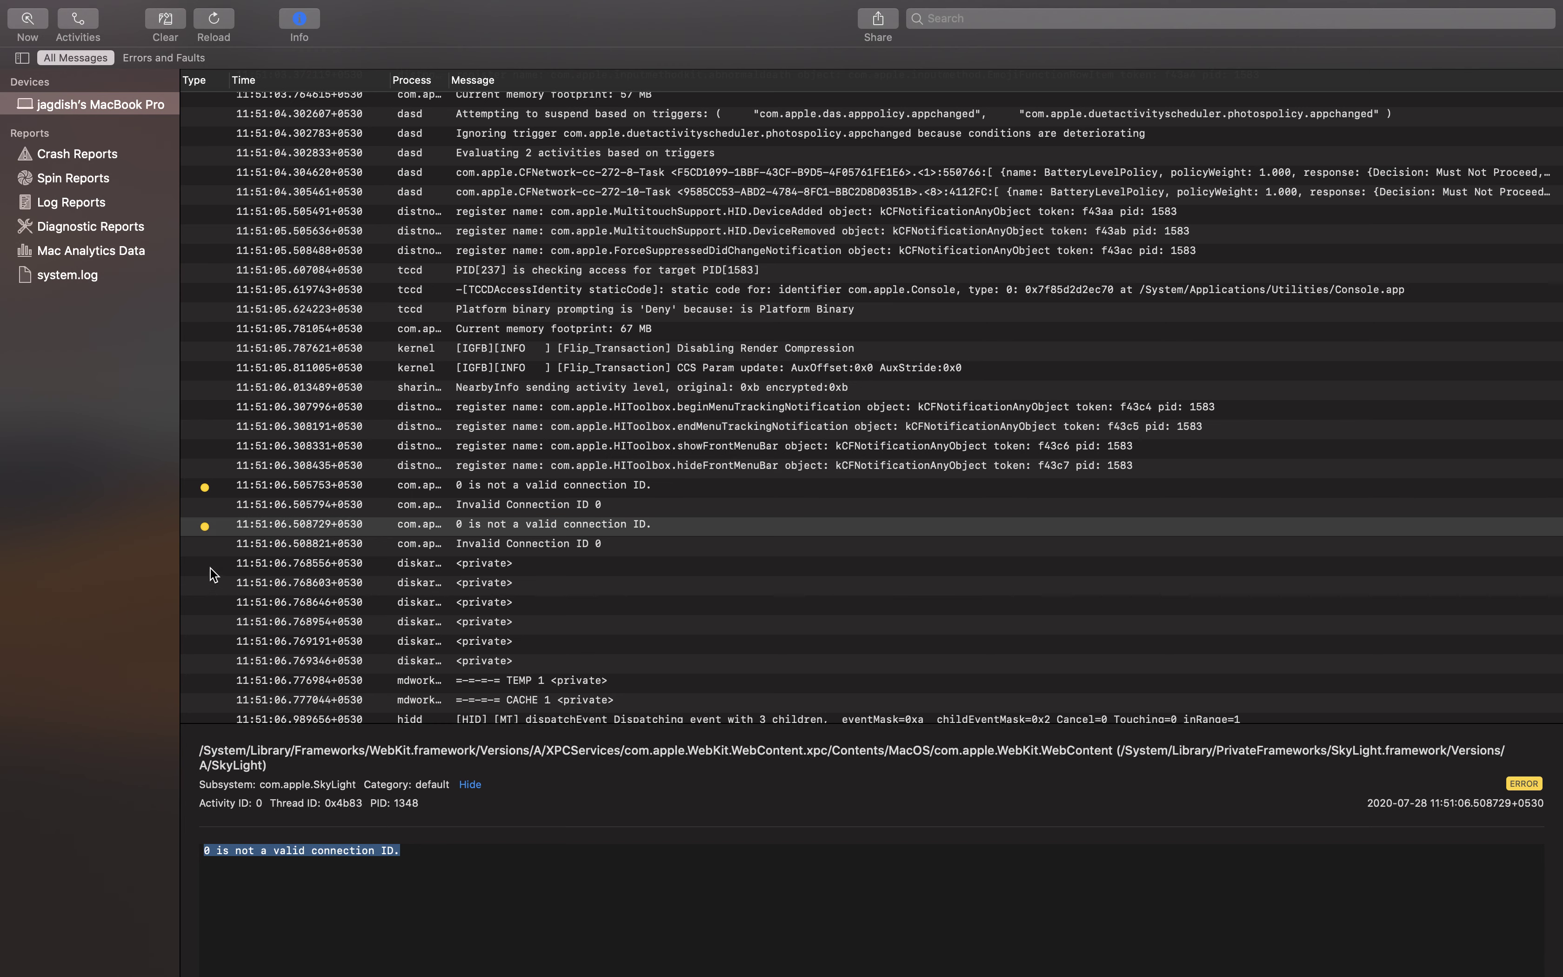
key(Up)
Inspect the loginwindow saveState message and the 11:51:16.215337 connection ID error text
scroll(358, 673, down, 5)
click(358, 673)
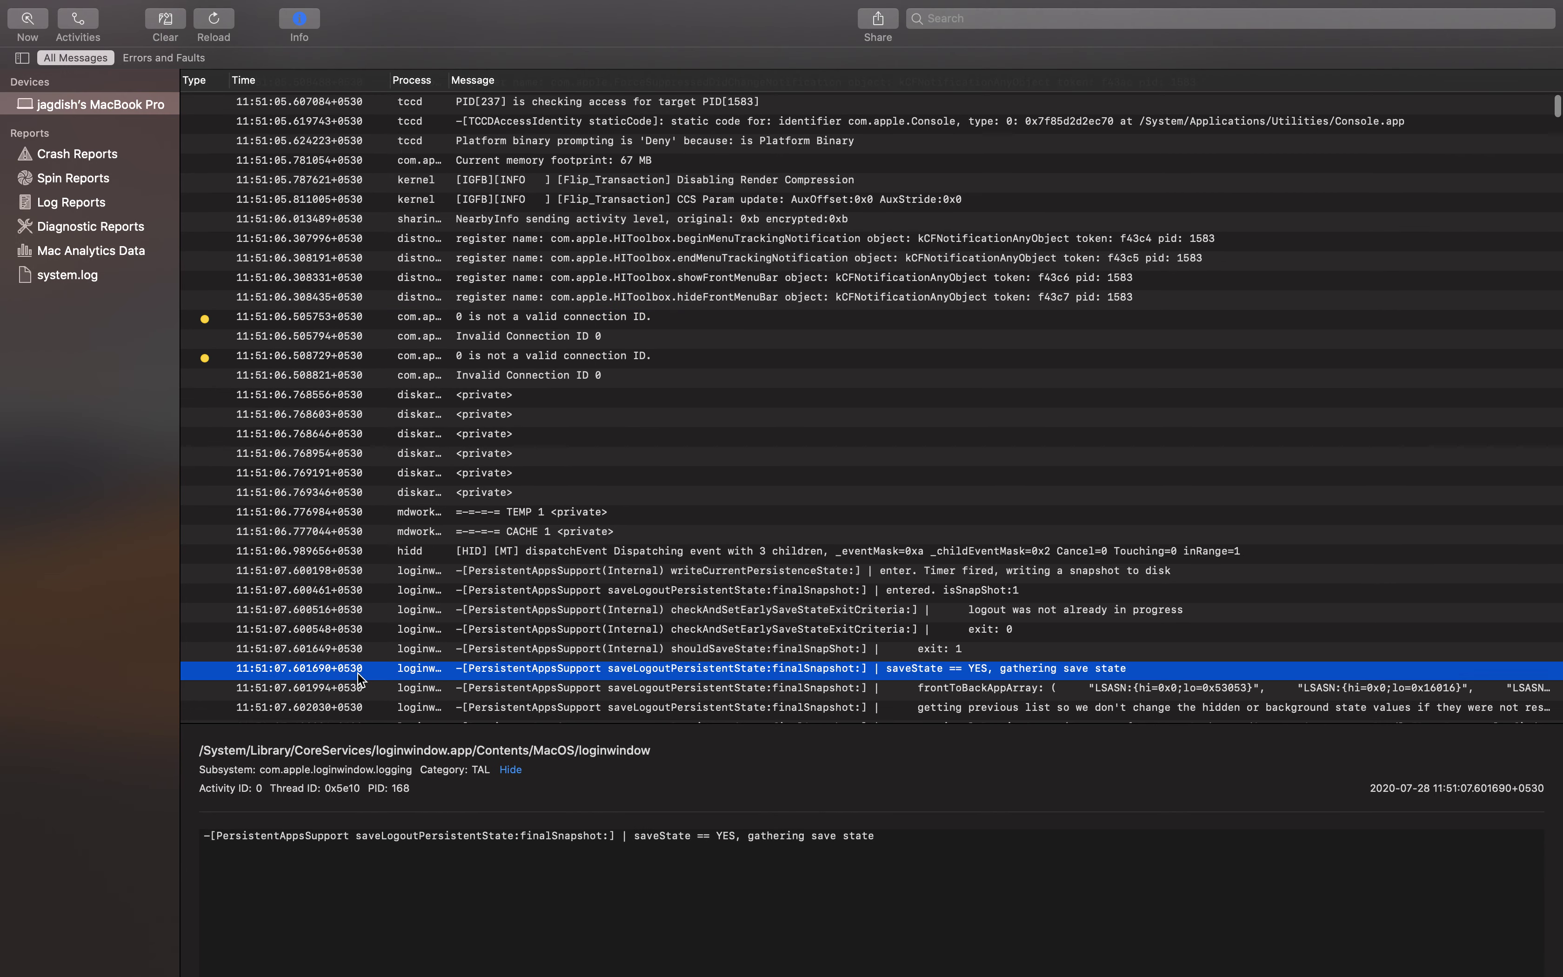
scroll(720, 587, down, 8)
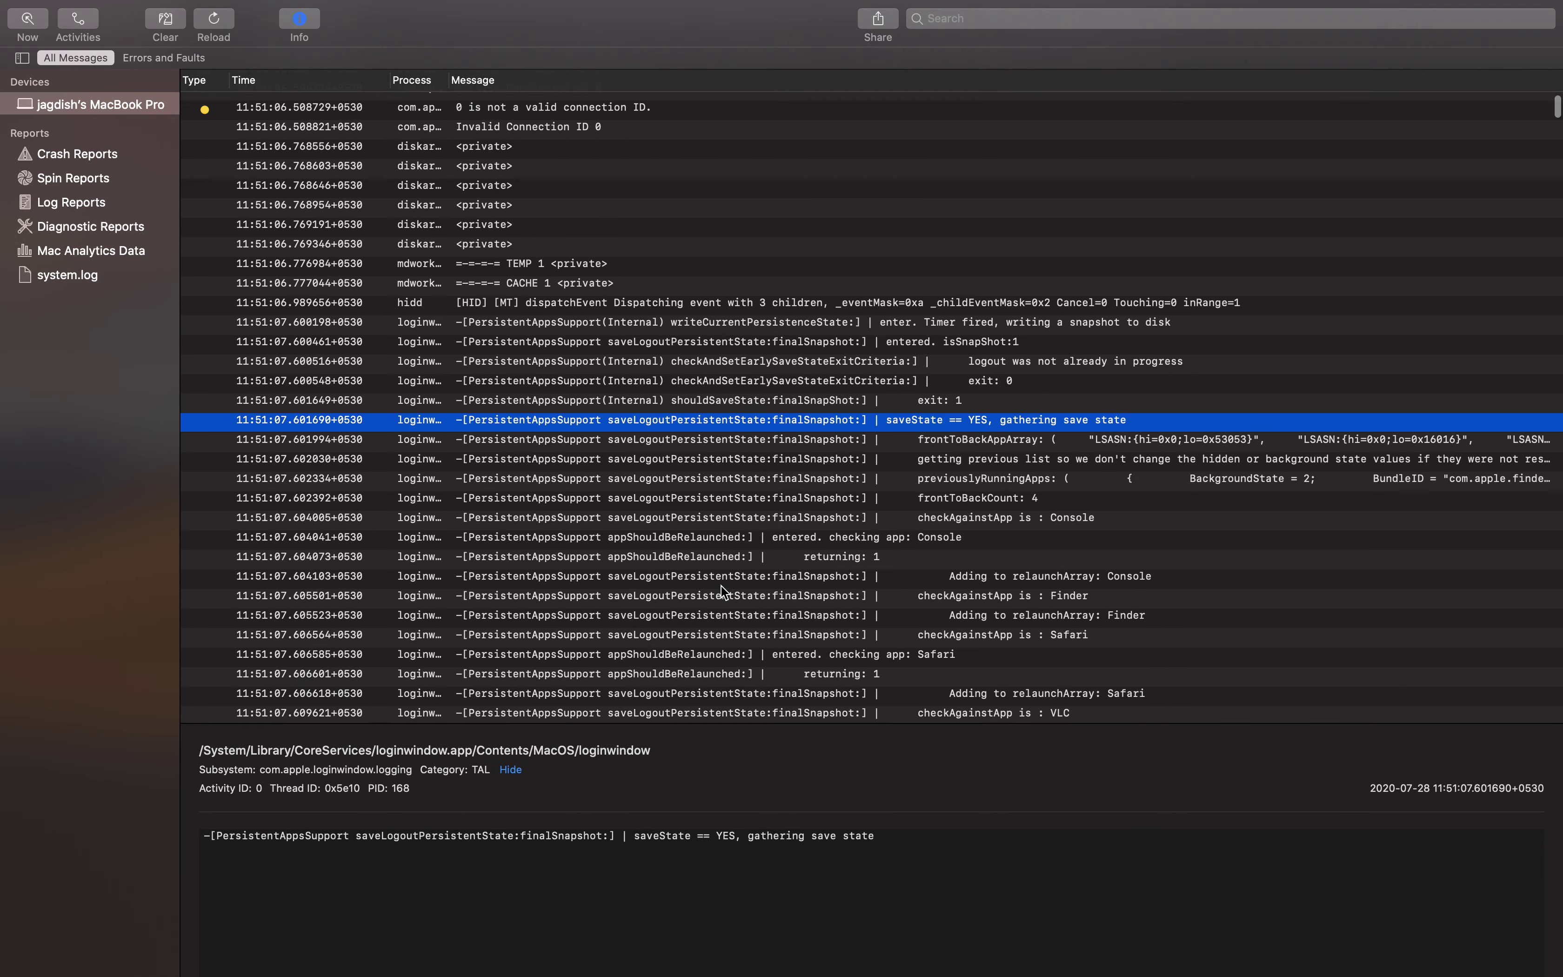
scroll(396, 560, down, 20)
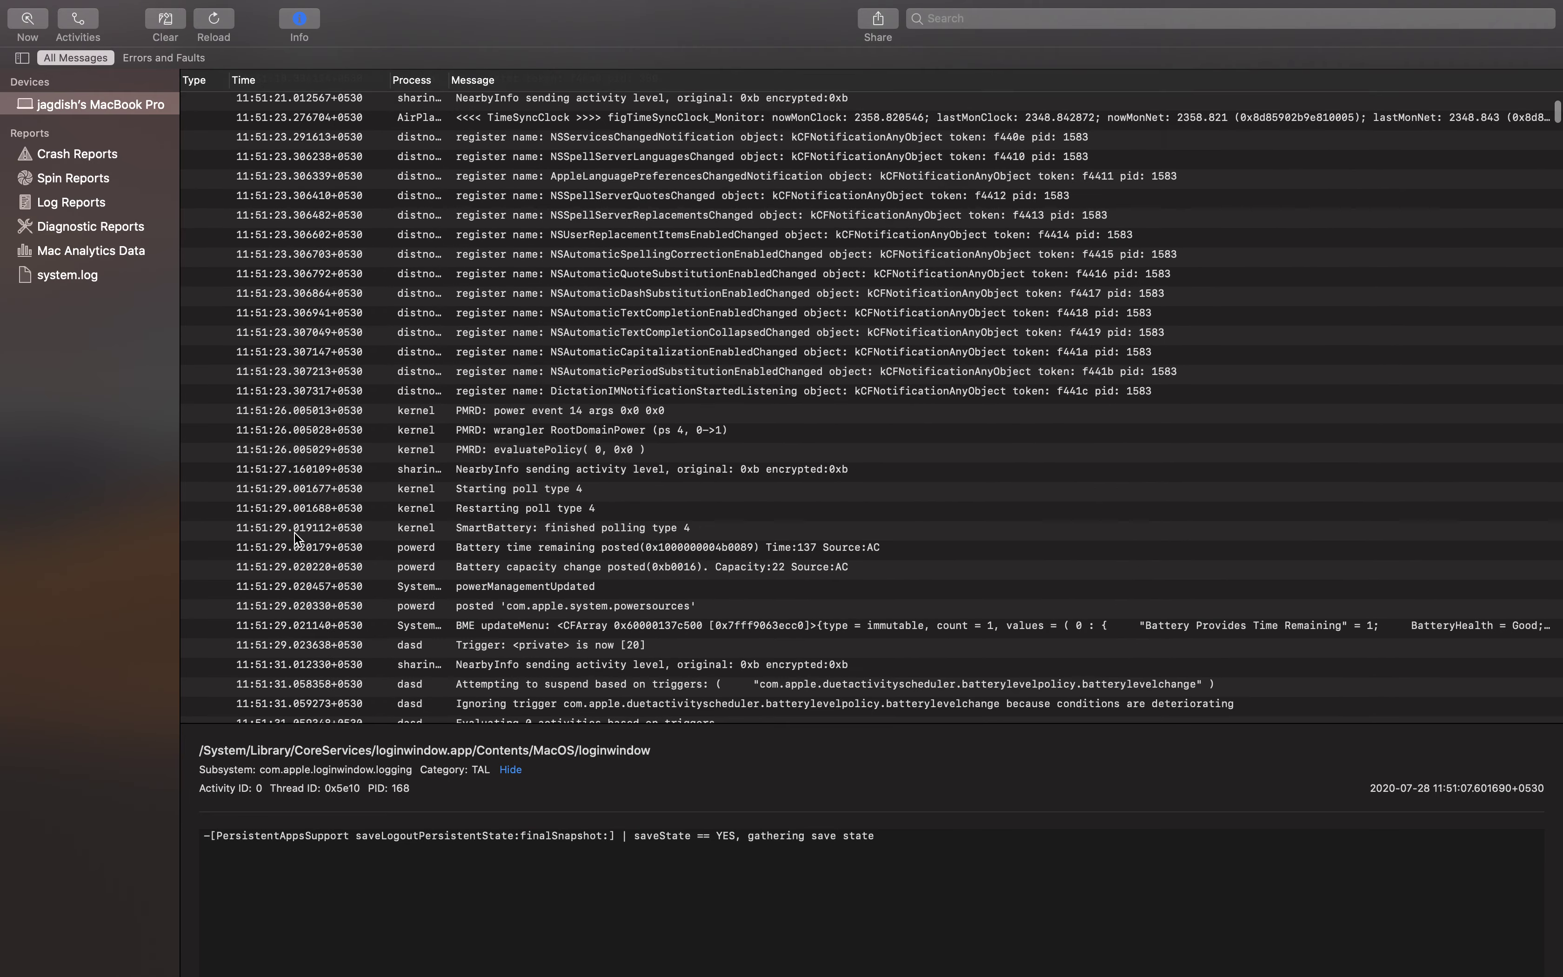
scroll(295, 537, up, 10)
click(232, 549)
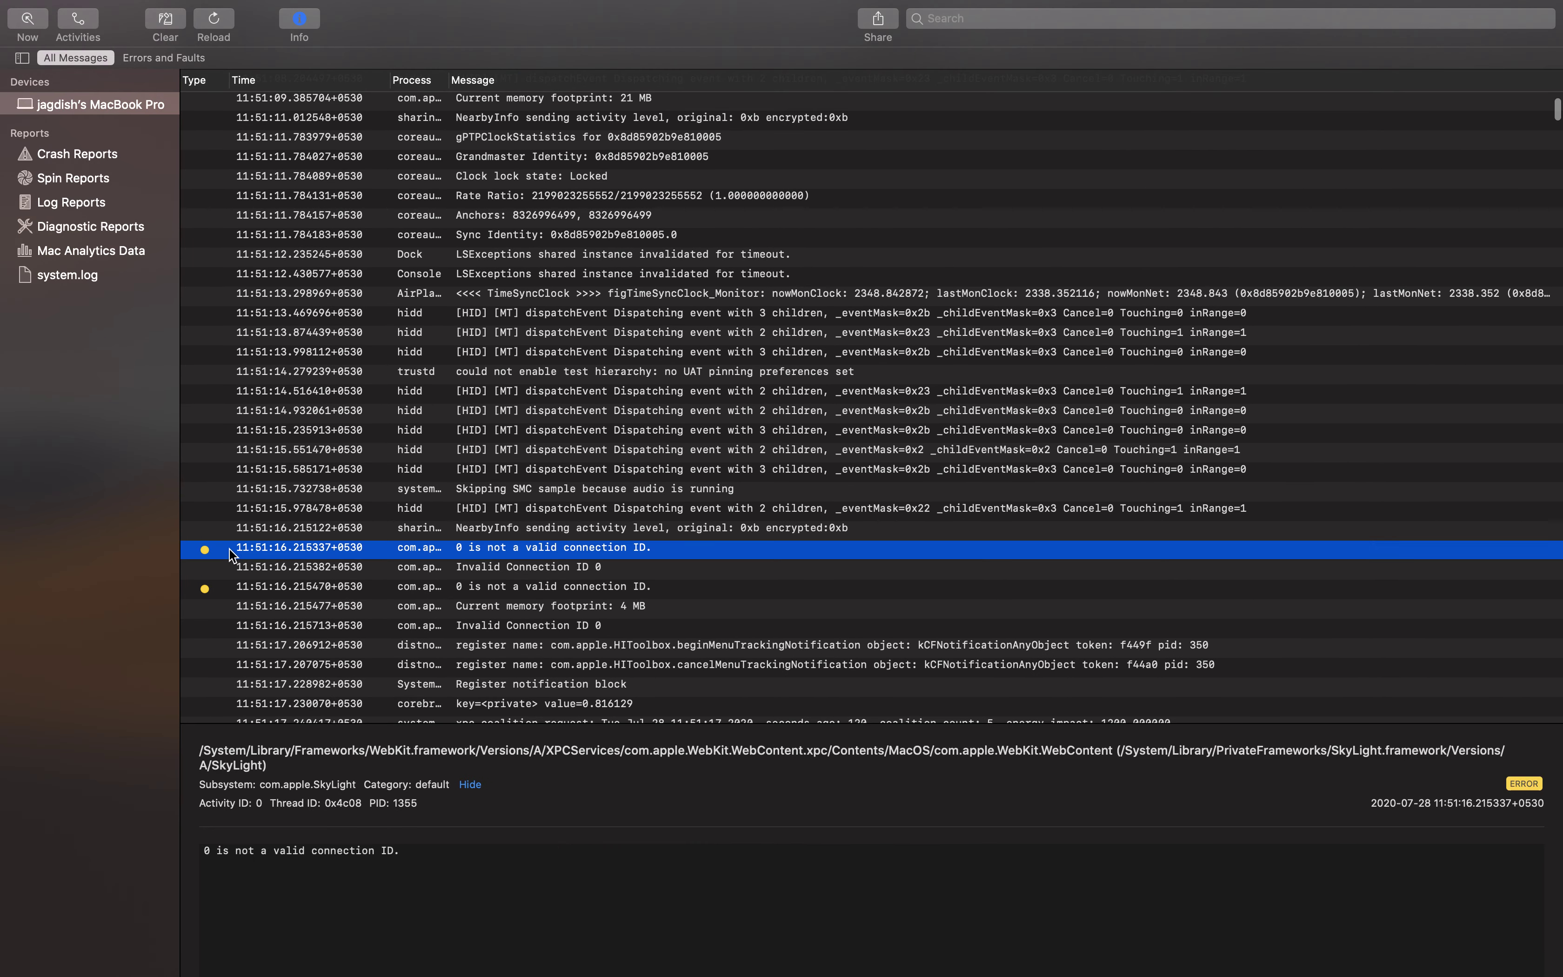
drag(411, 849, 110, 833)
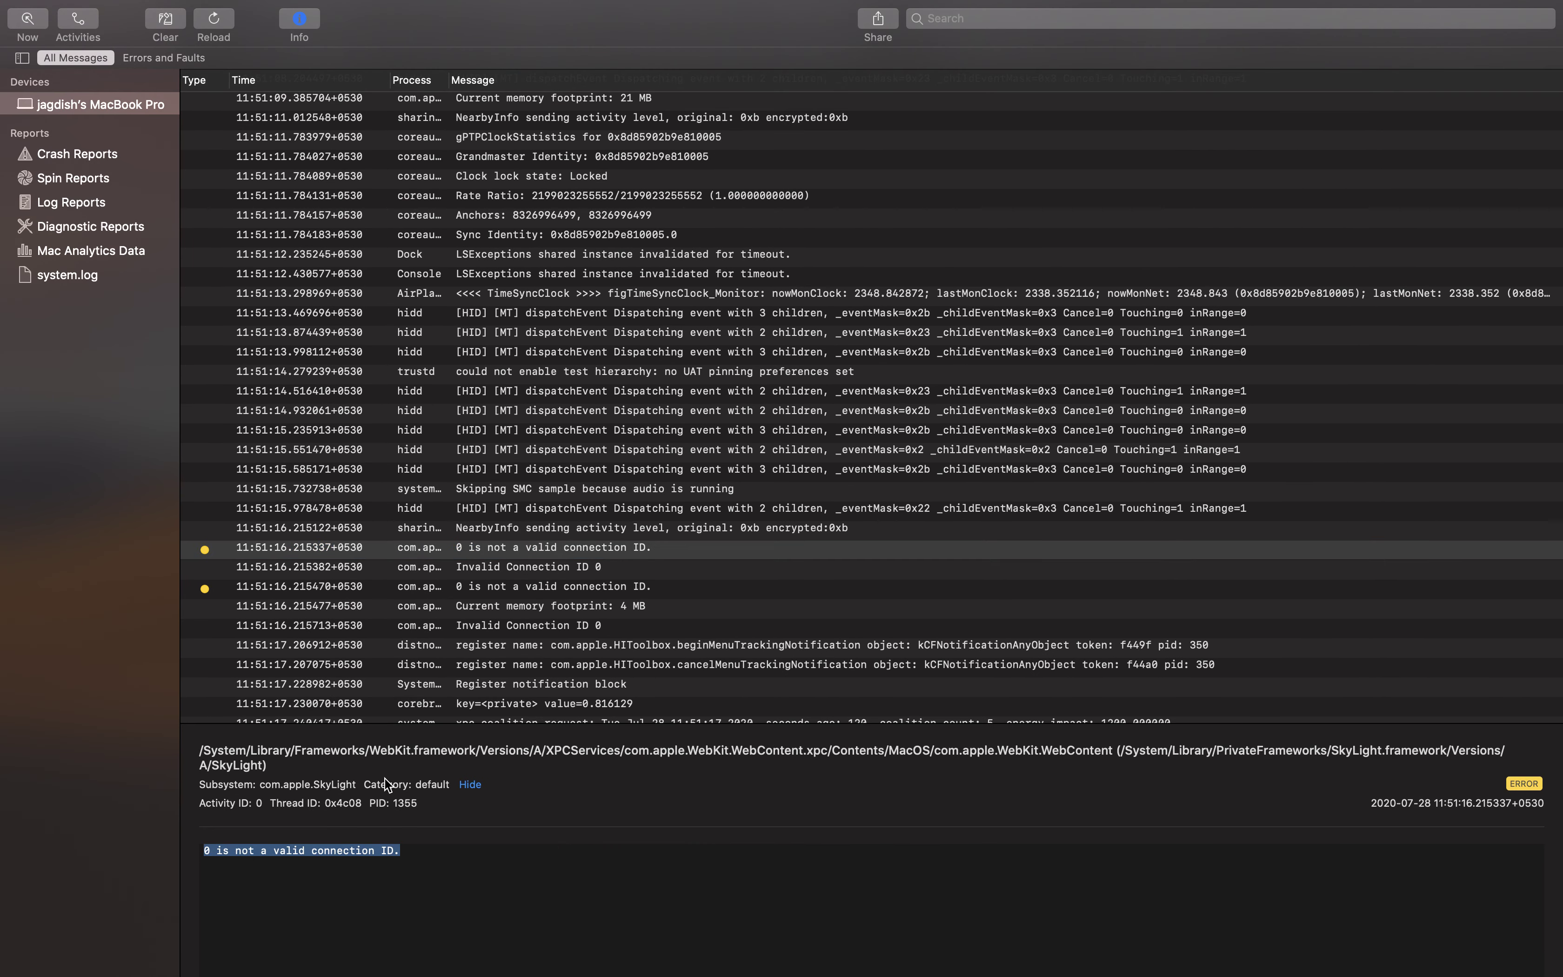
Check notification messages, then show powerd's 'Battery time remaining posted' (Time:137, Source:AC) details
click(478, 644)
scroll(508, 629, down, 5)
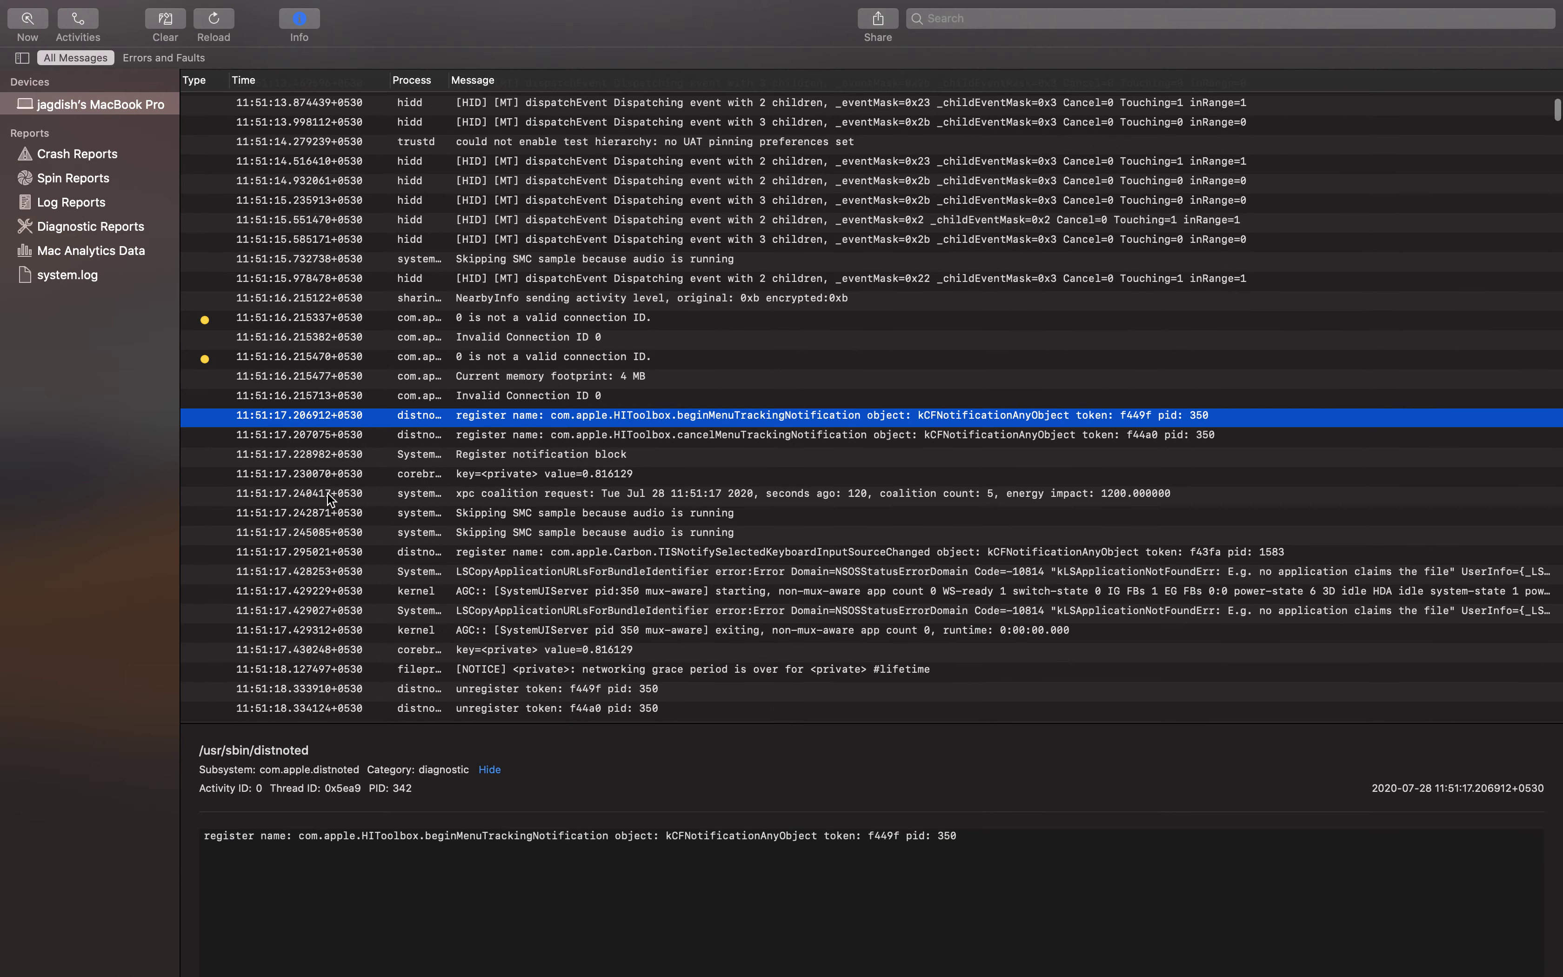
click(302, 382)
click(362, 455)
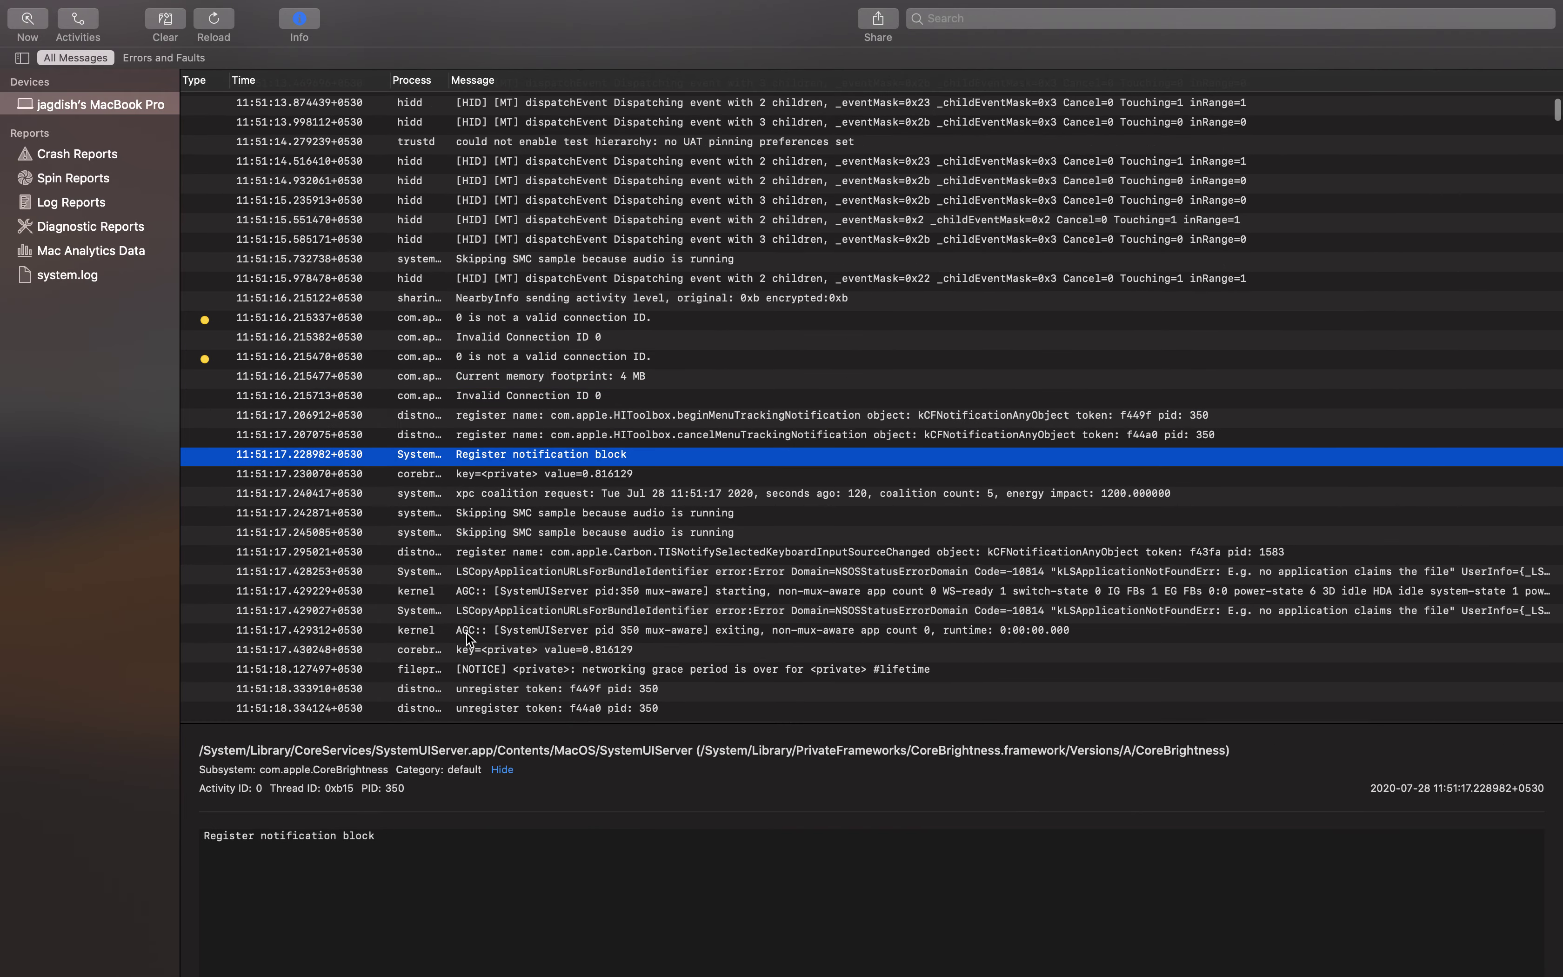
scroll(487, 625, down, 15)
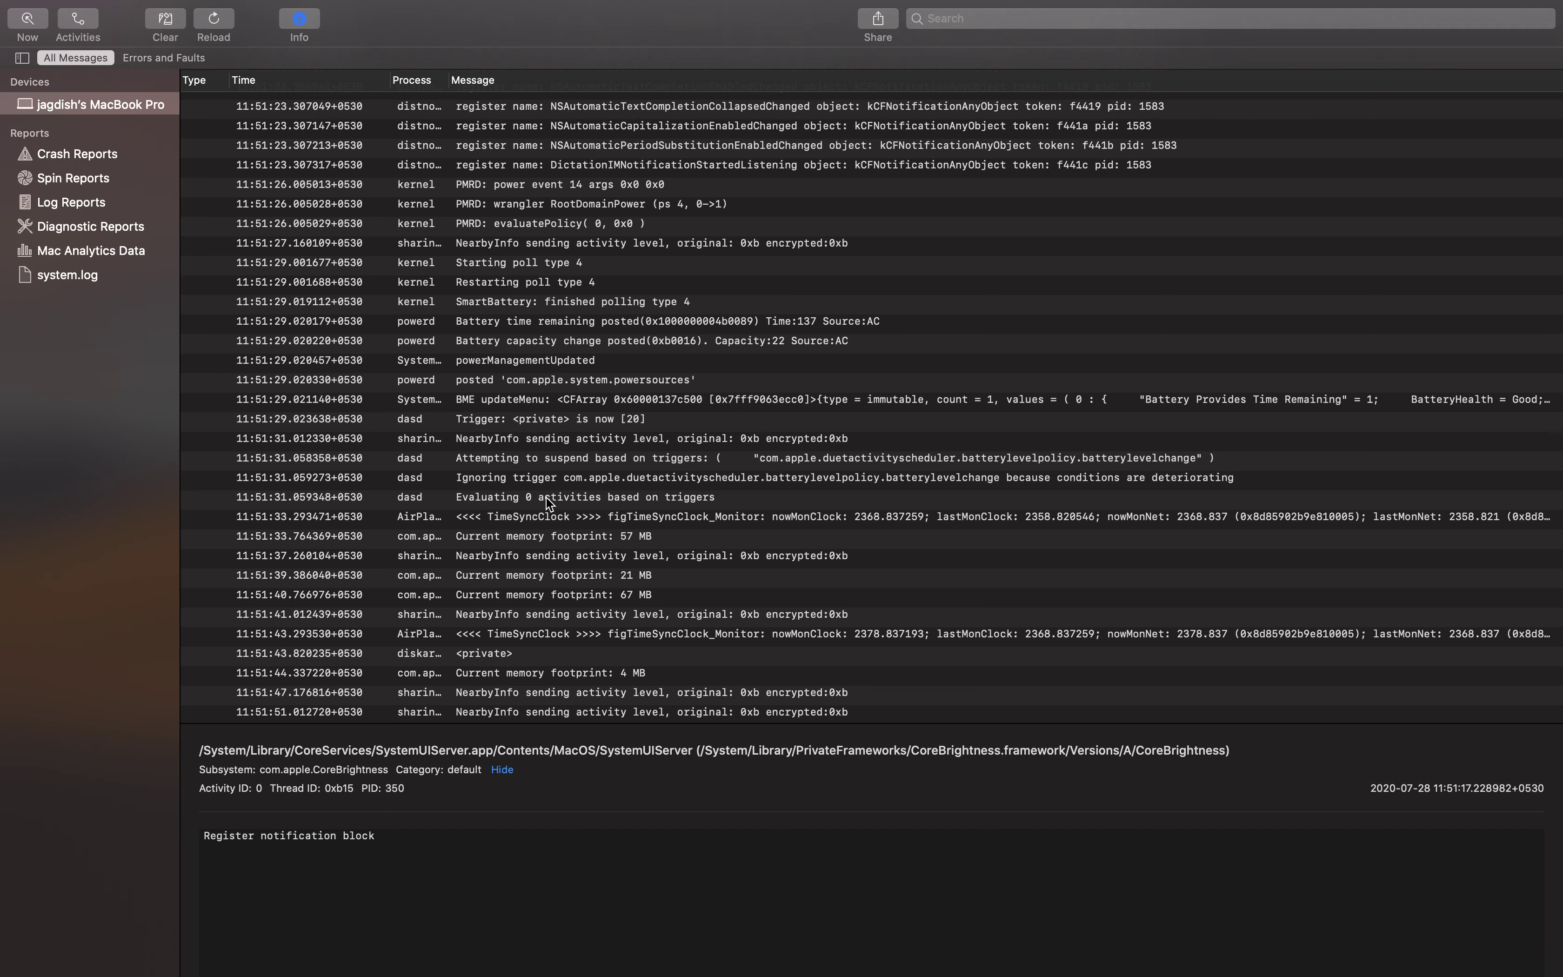
click(466, 321)
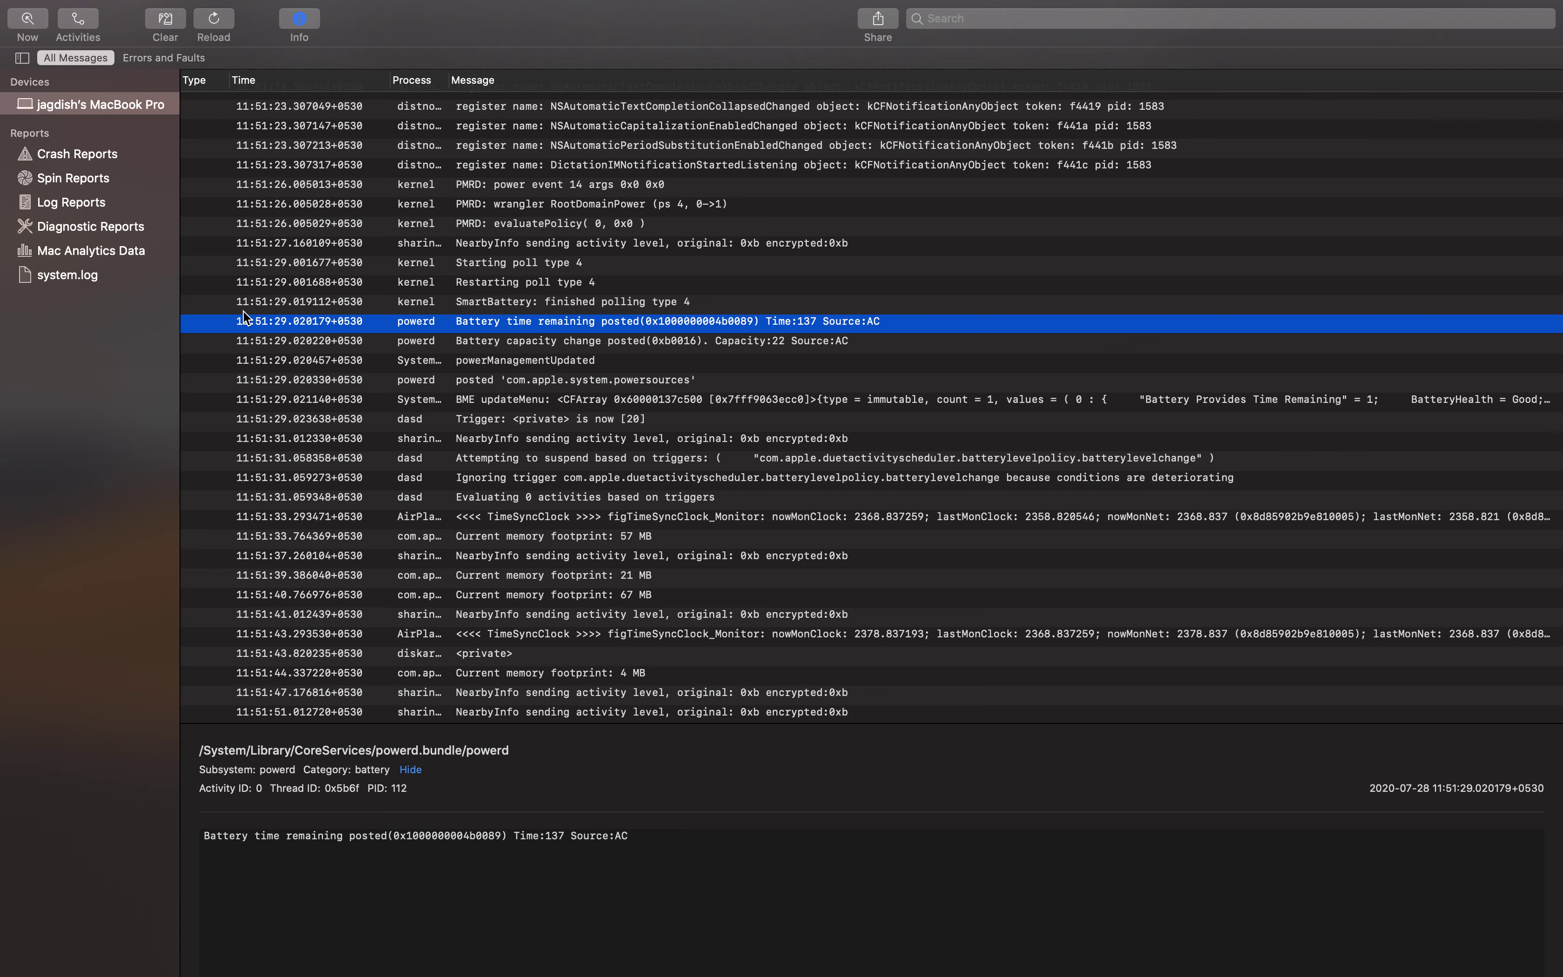
click(98, 159)
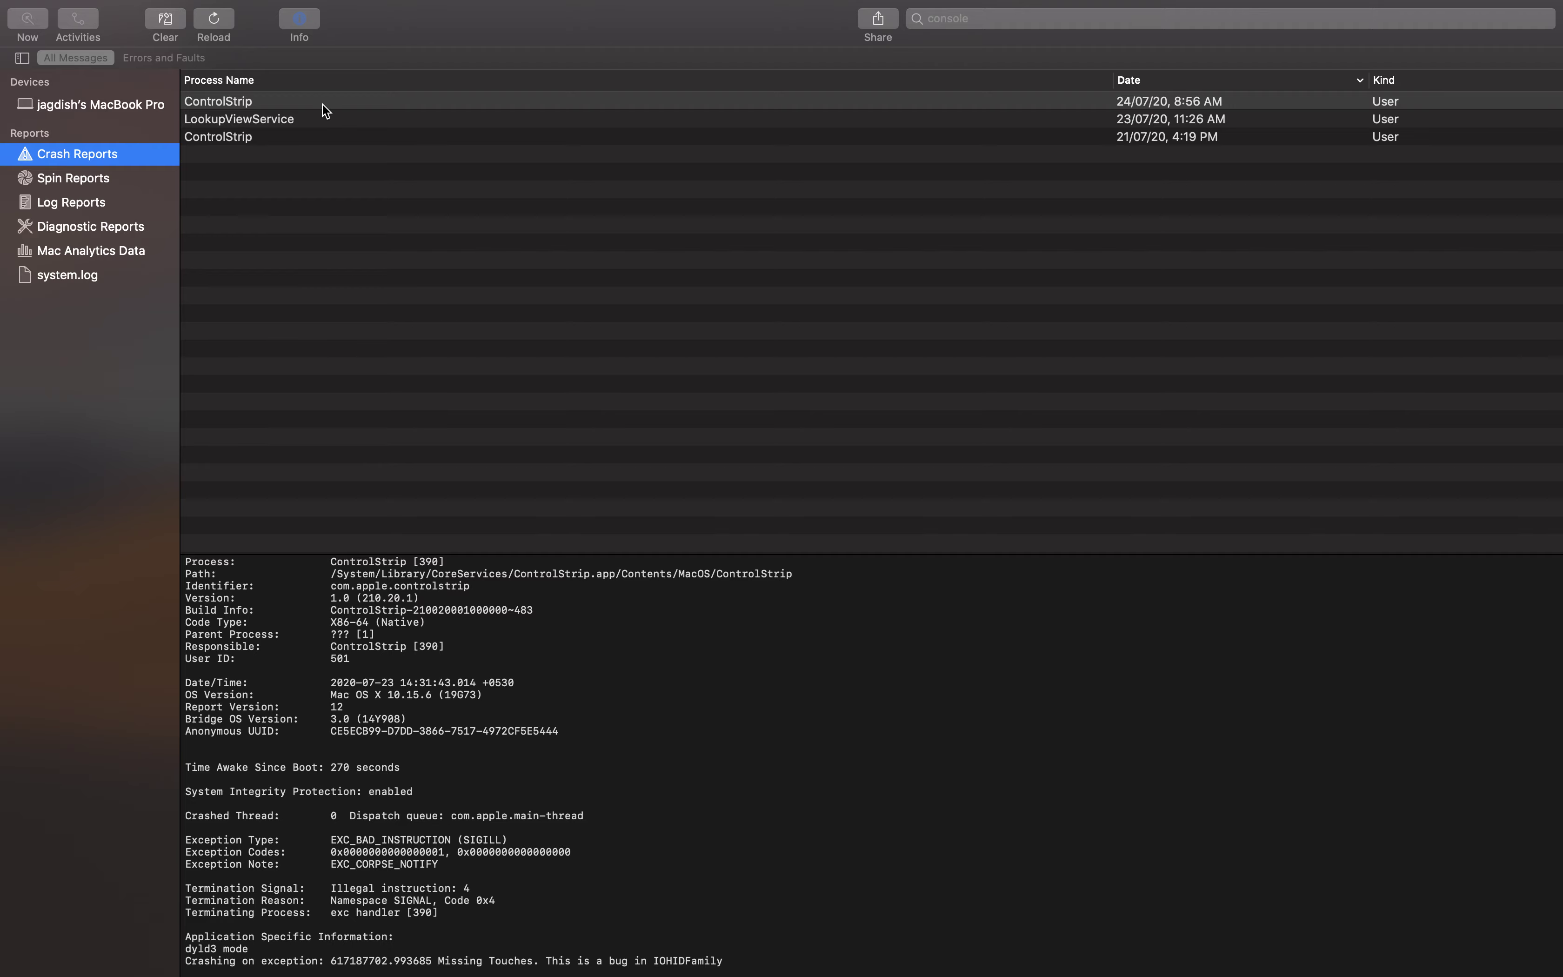
Scroll through the ControlStrip crash report, highlighting the reserved VM address space text
scroll(240, 703, down, 10)
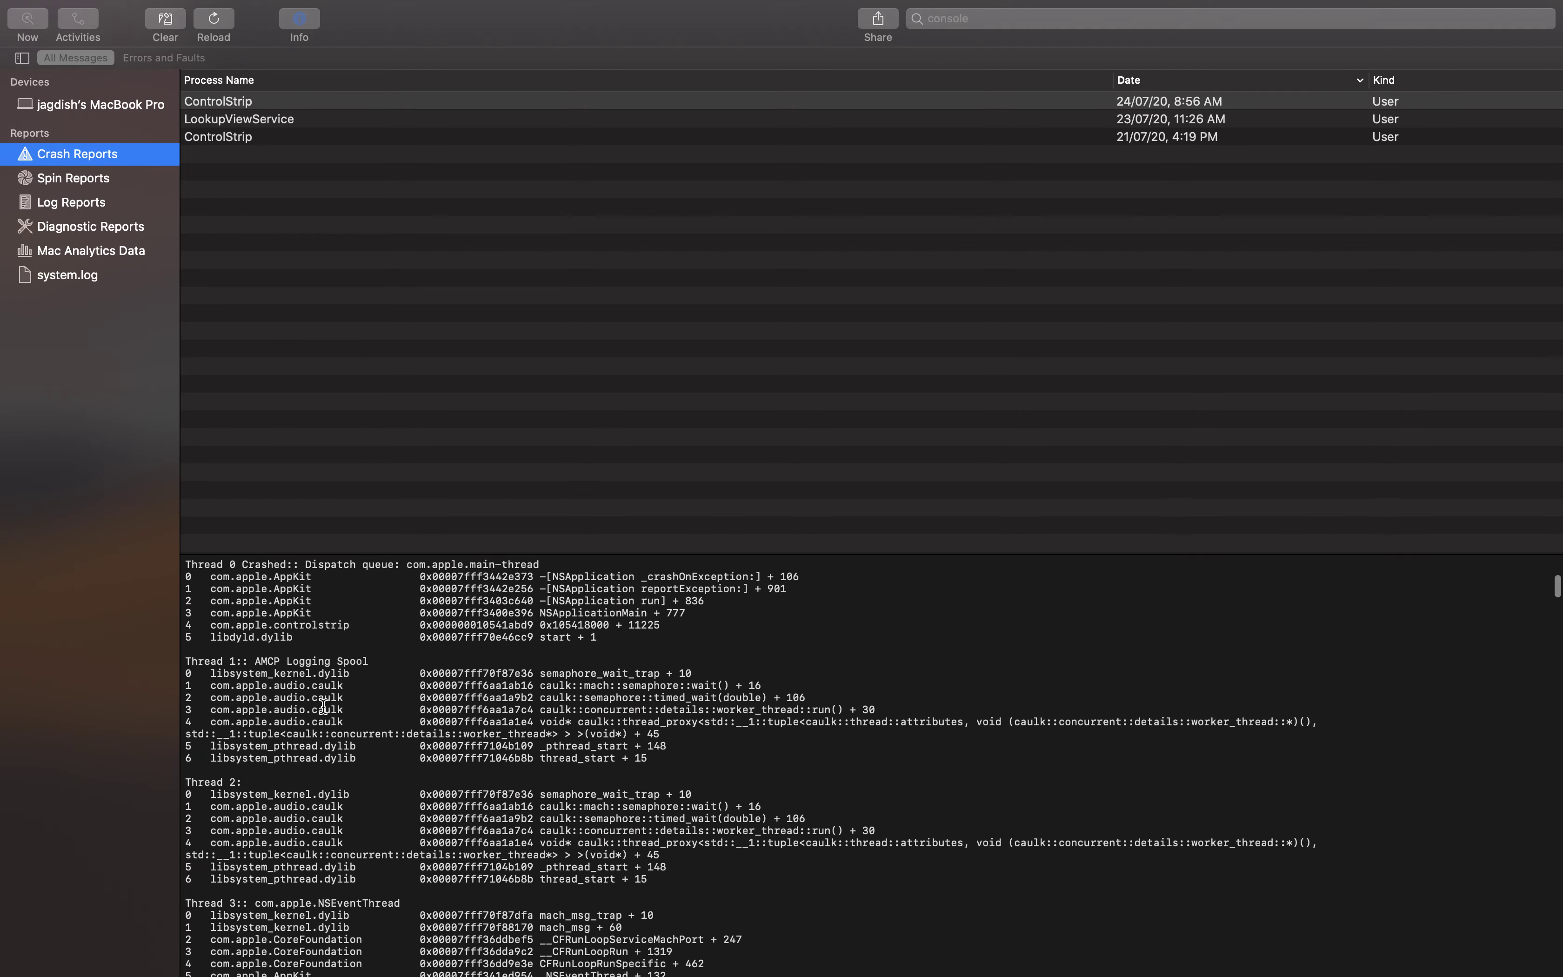
scroll(287, 704, up, 5)
scroll(336, 717, down, 20)
scroll(362, 722, down, 20)
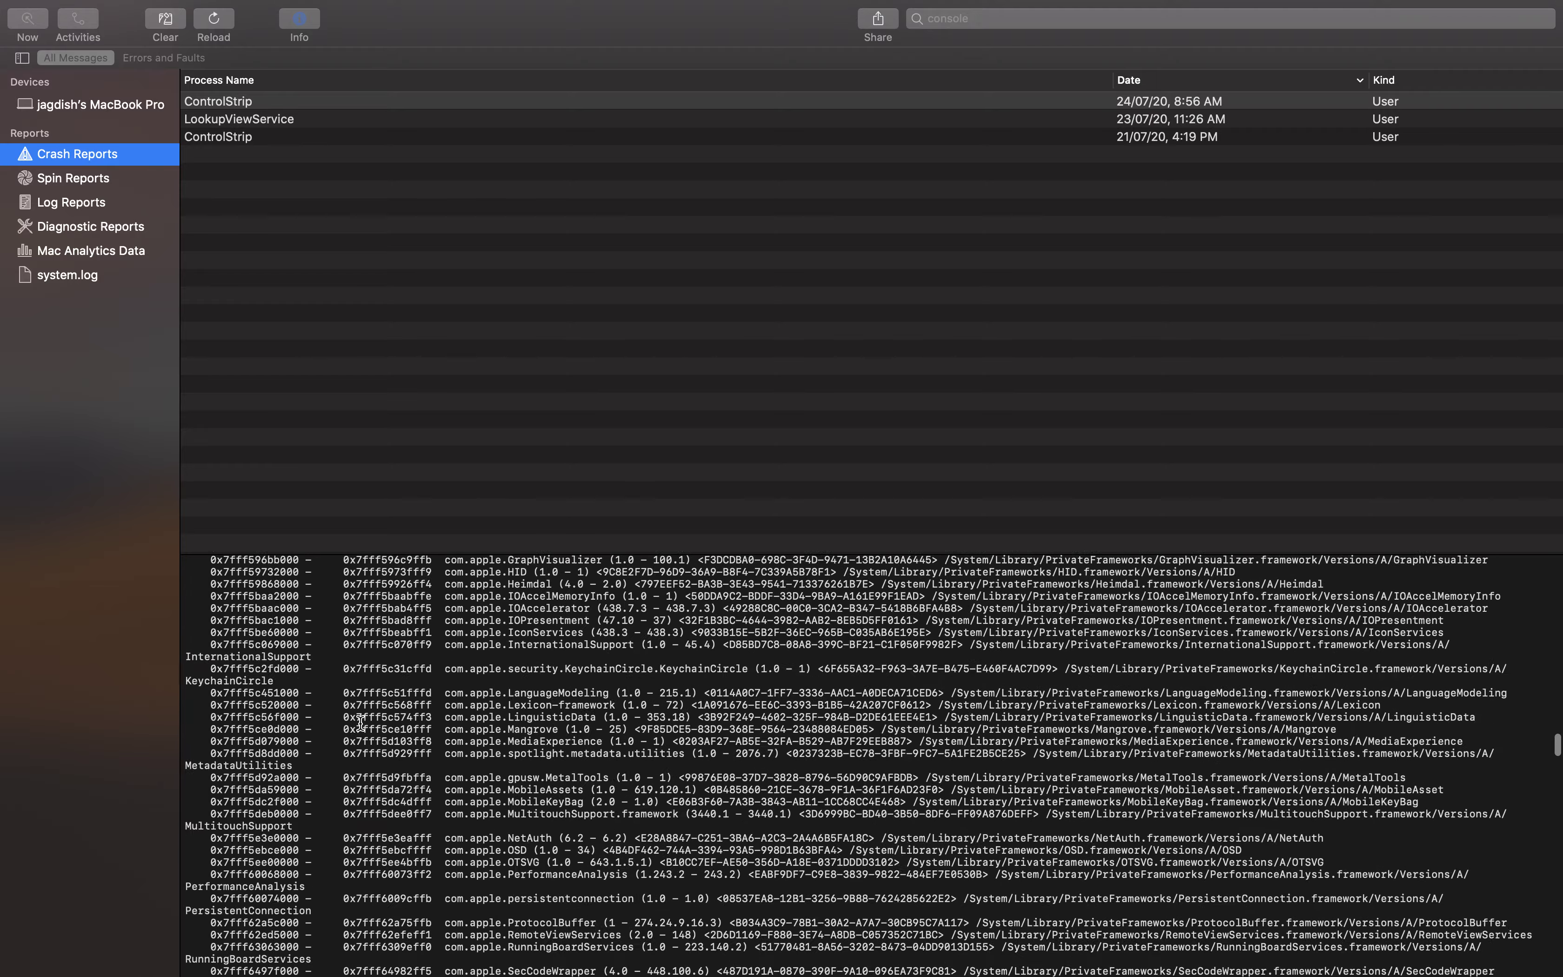
scroll(362, 724, down, 20)
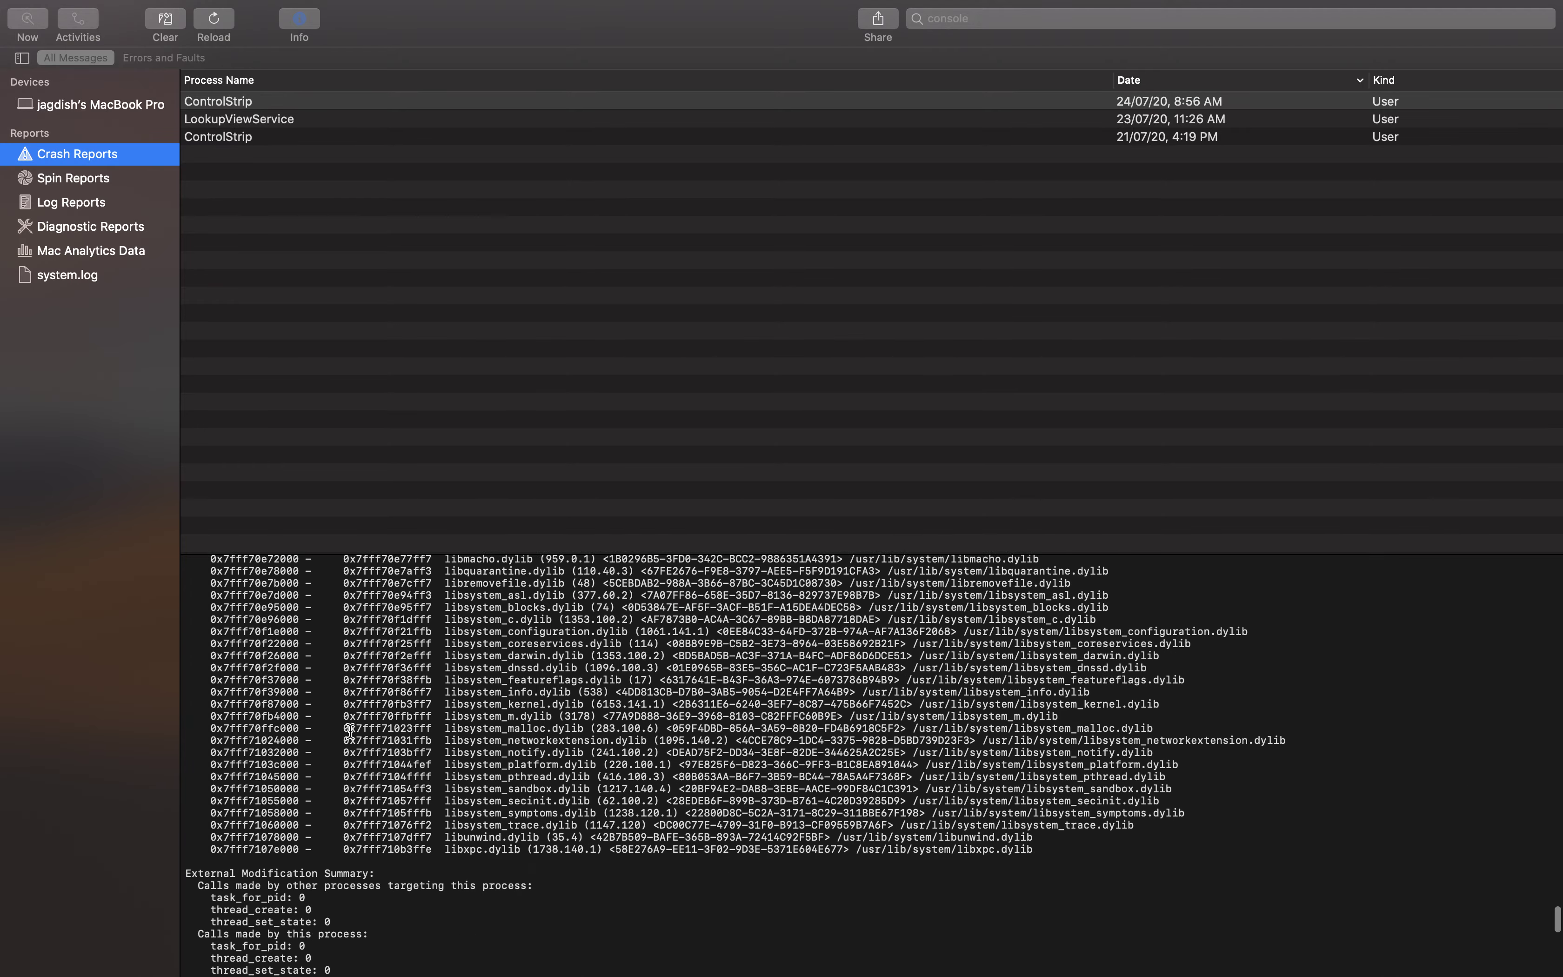
scroll(362, 729, up, 10)
scroll(490, 749, down, 7)
scroll(497, 750, down, 1)
drag(793, 686, 512, 682)
click(631, 714)
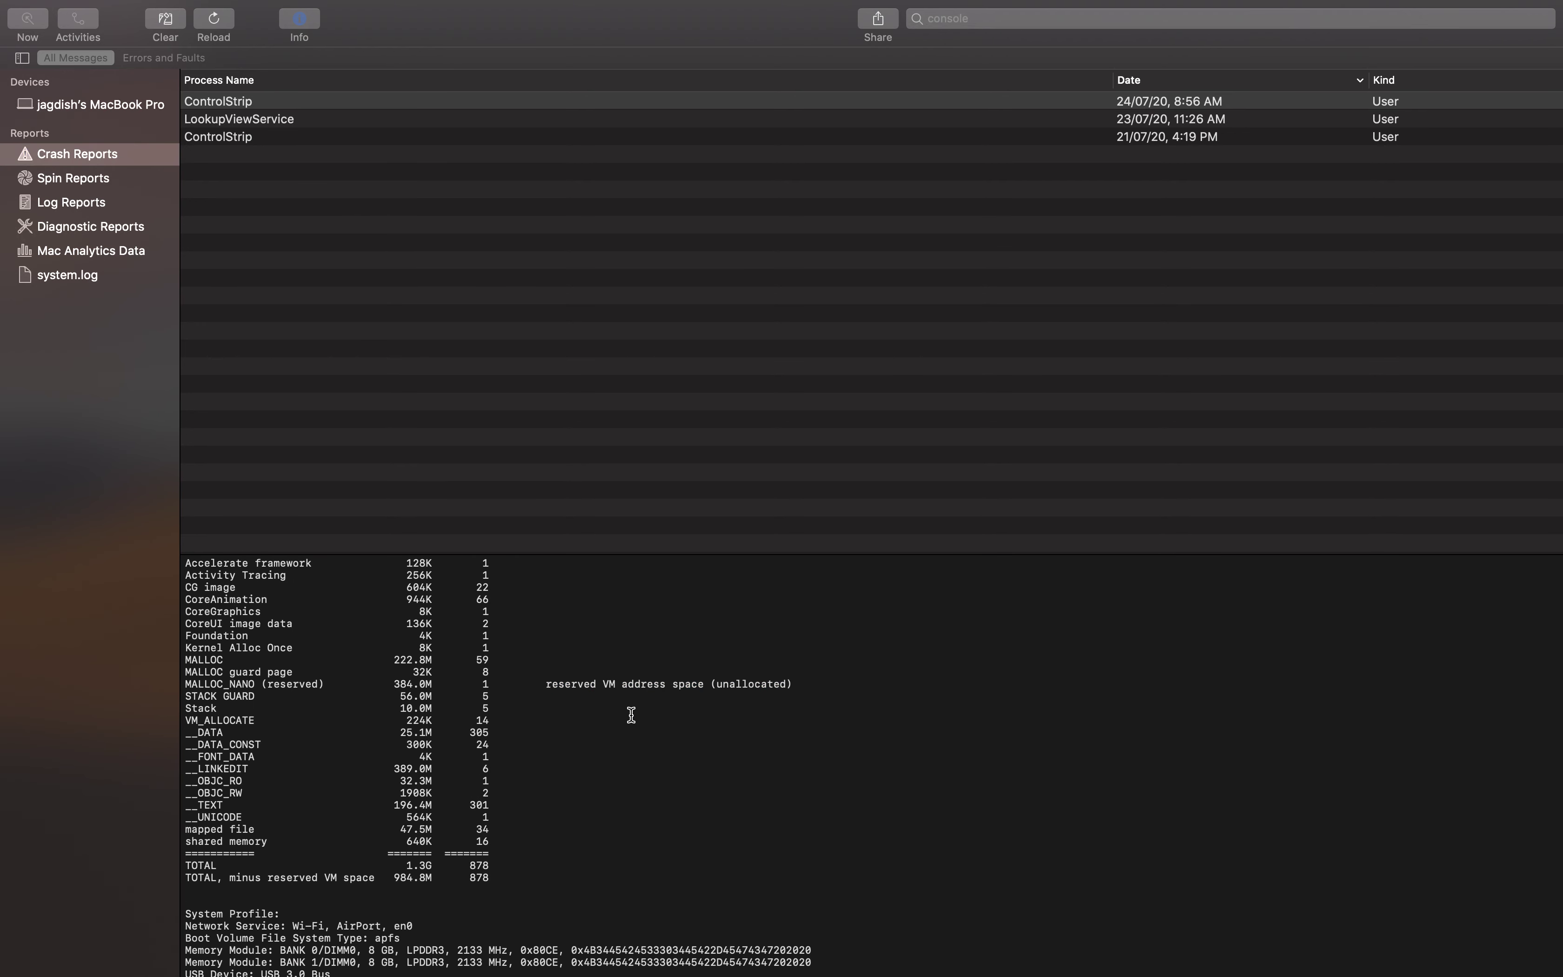
Highlight the 'AirPort, en0' network service text, then view the empty Spin Reports list
scroll(547, 761, down, 6)
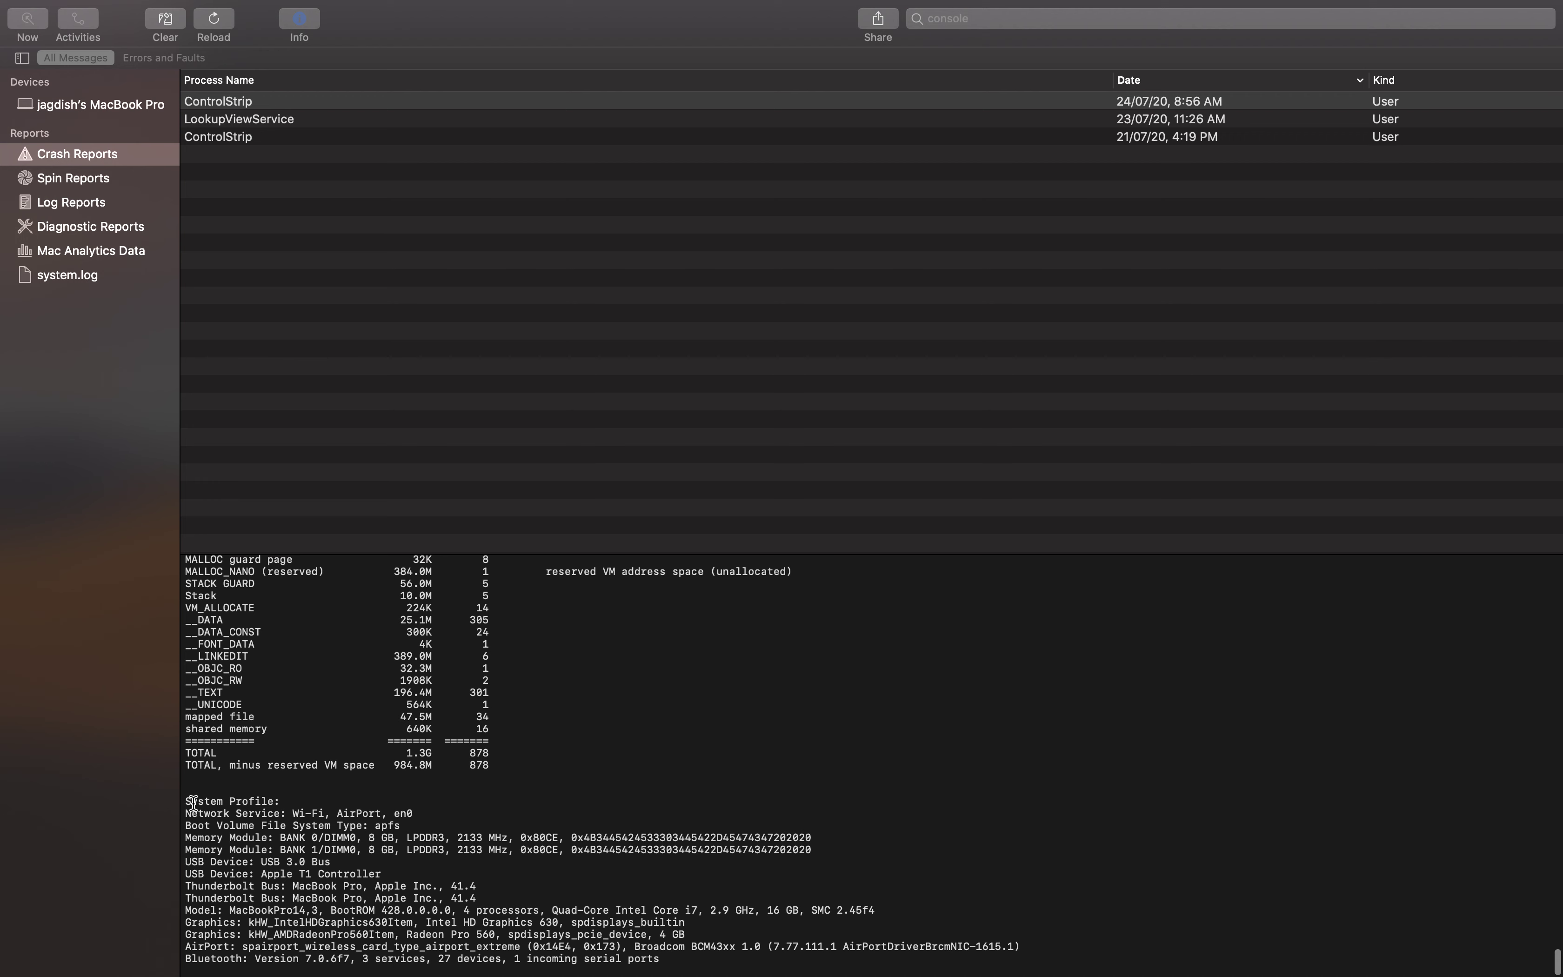
drag(340, 812, 414, 812)
click(324, 826)
scroll(364, 807, up, 20)
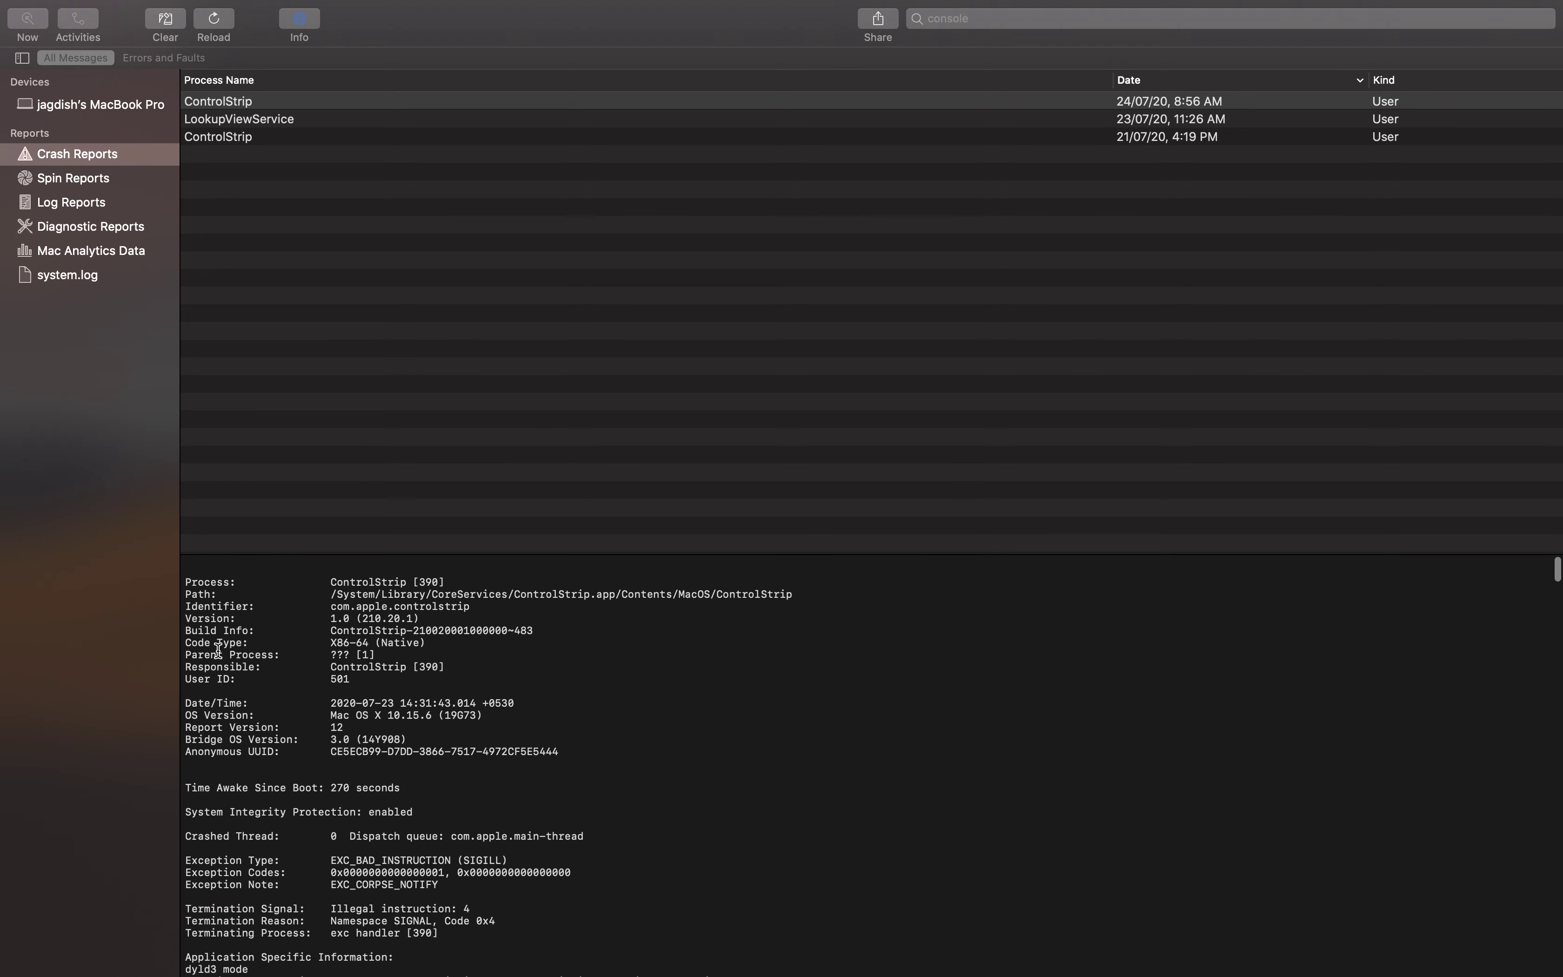
click(60, 185)
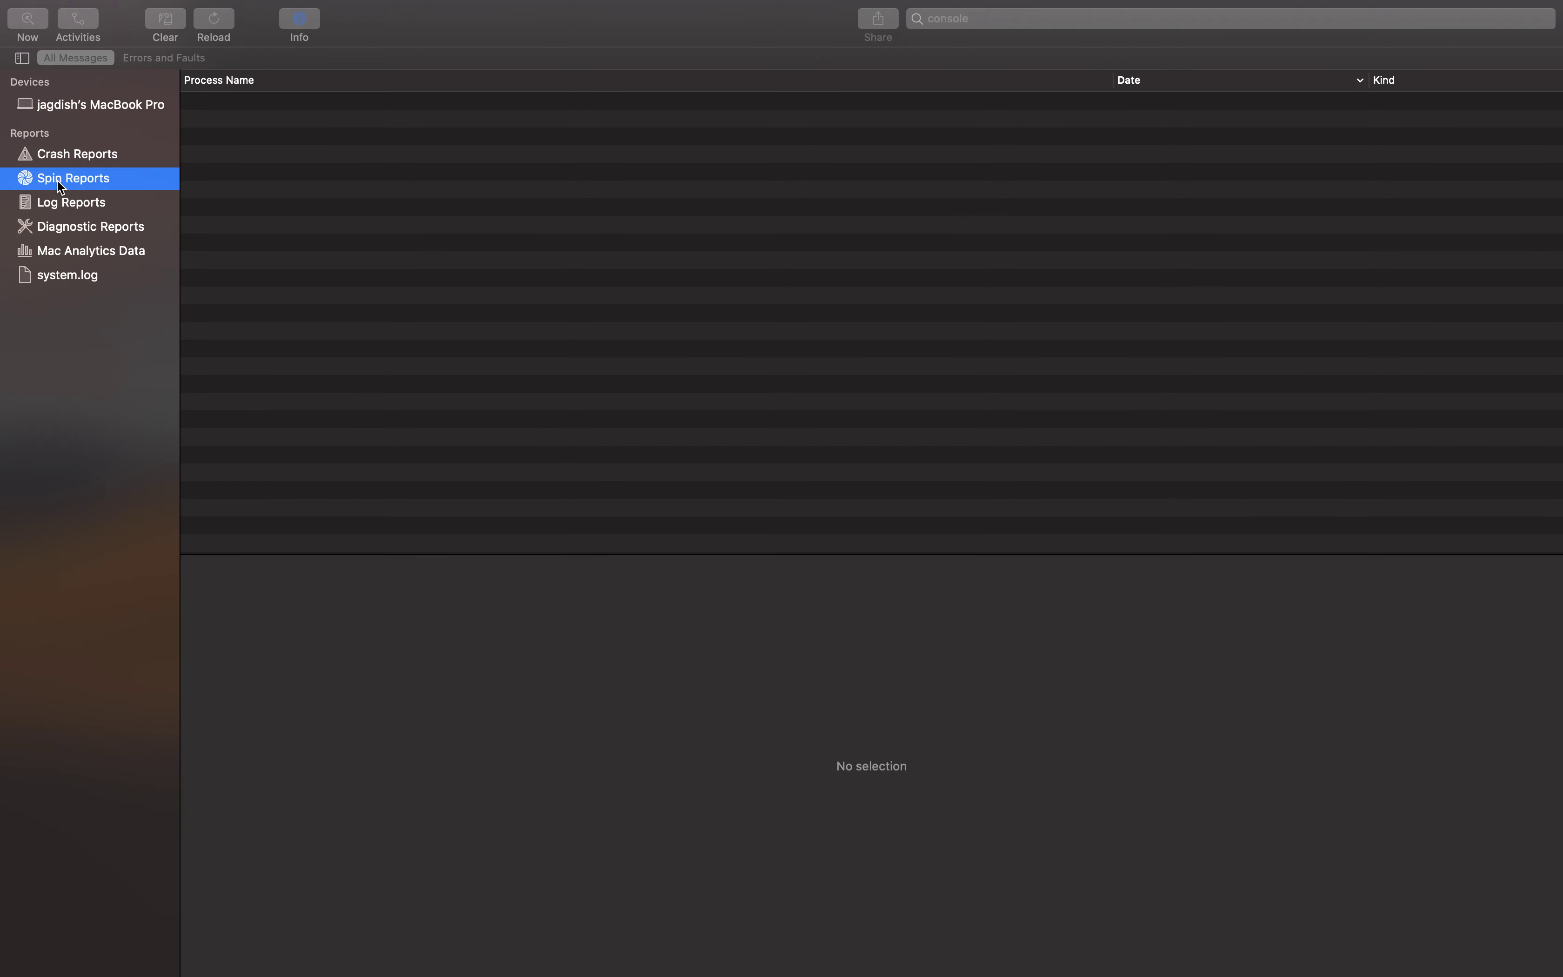
click(742, 354)
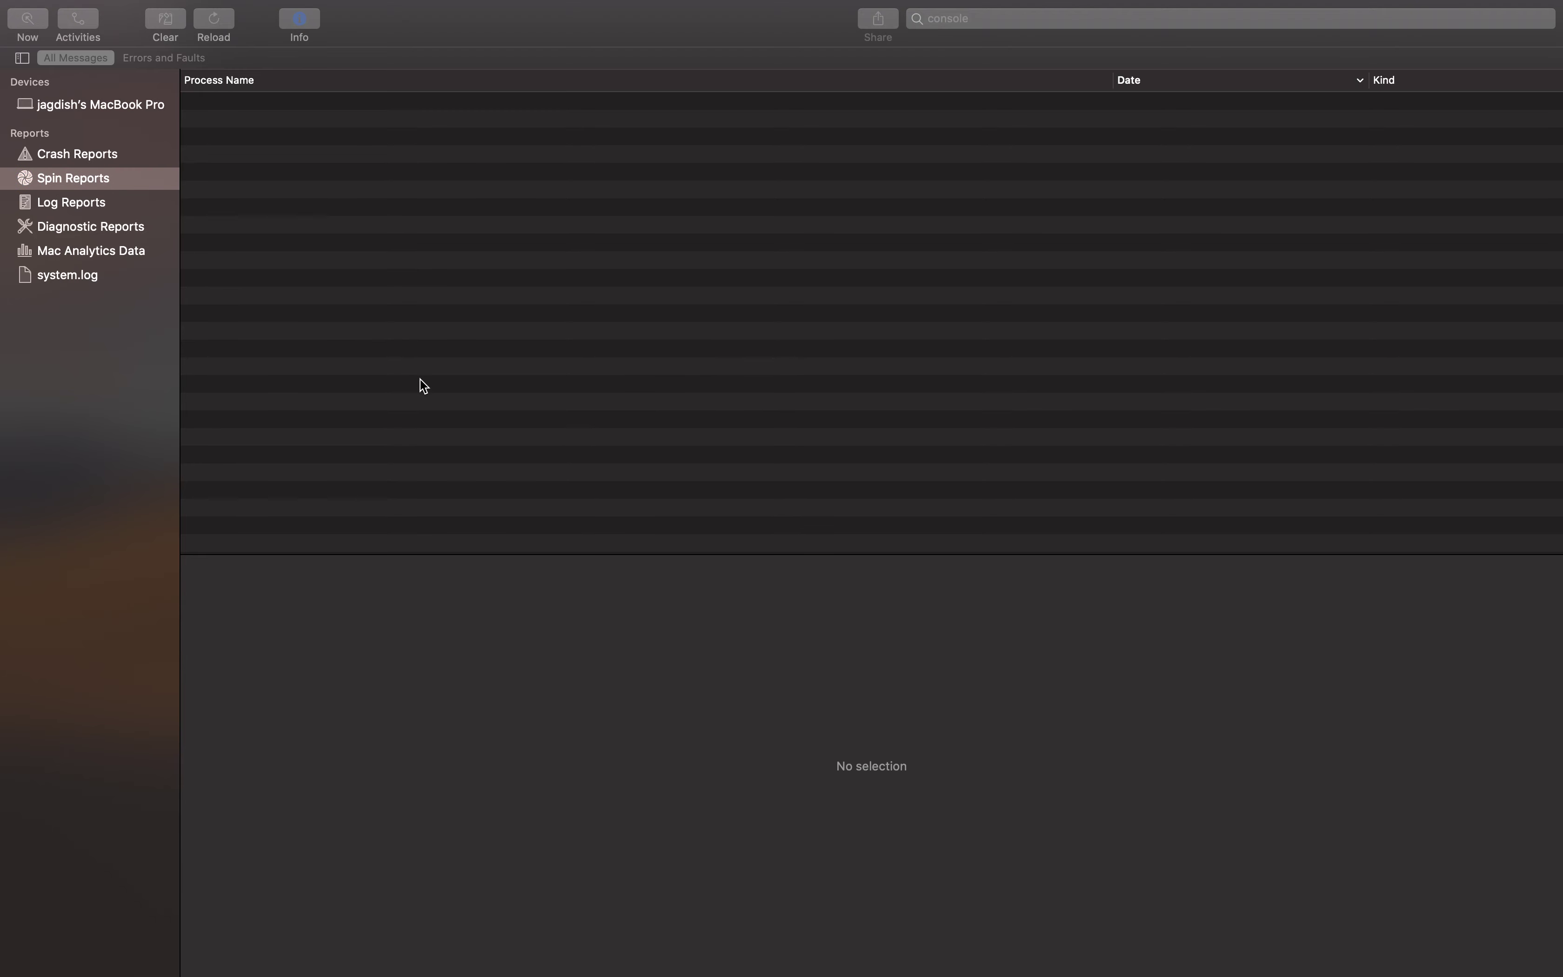
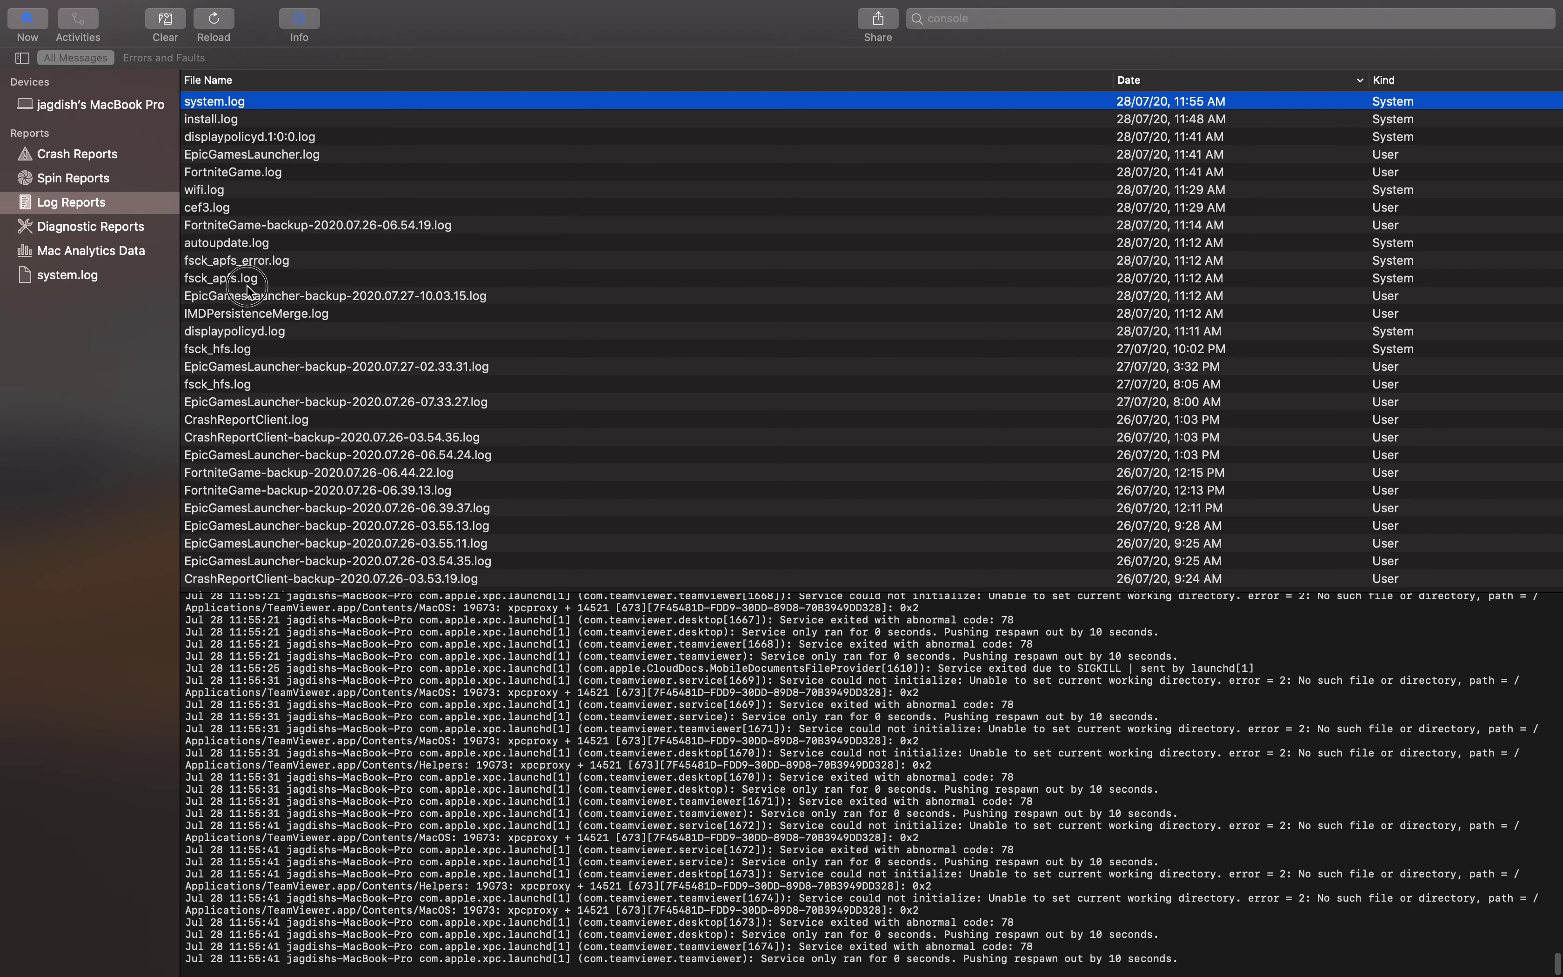
Move from Console's live message stream to the Log Reports file list
click(107, 110)
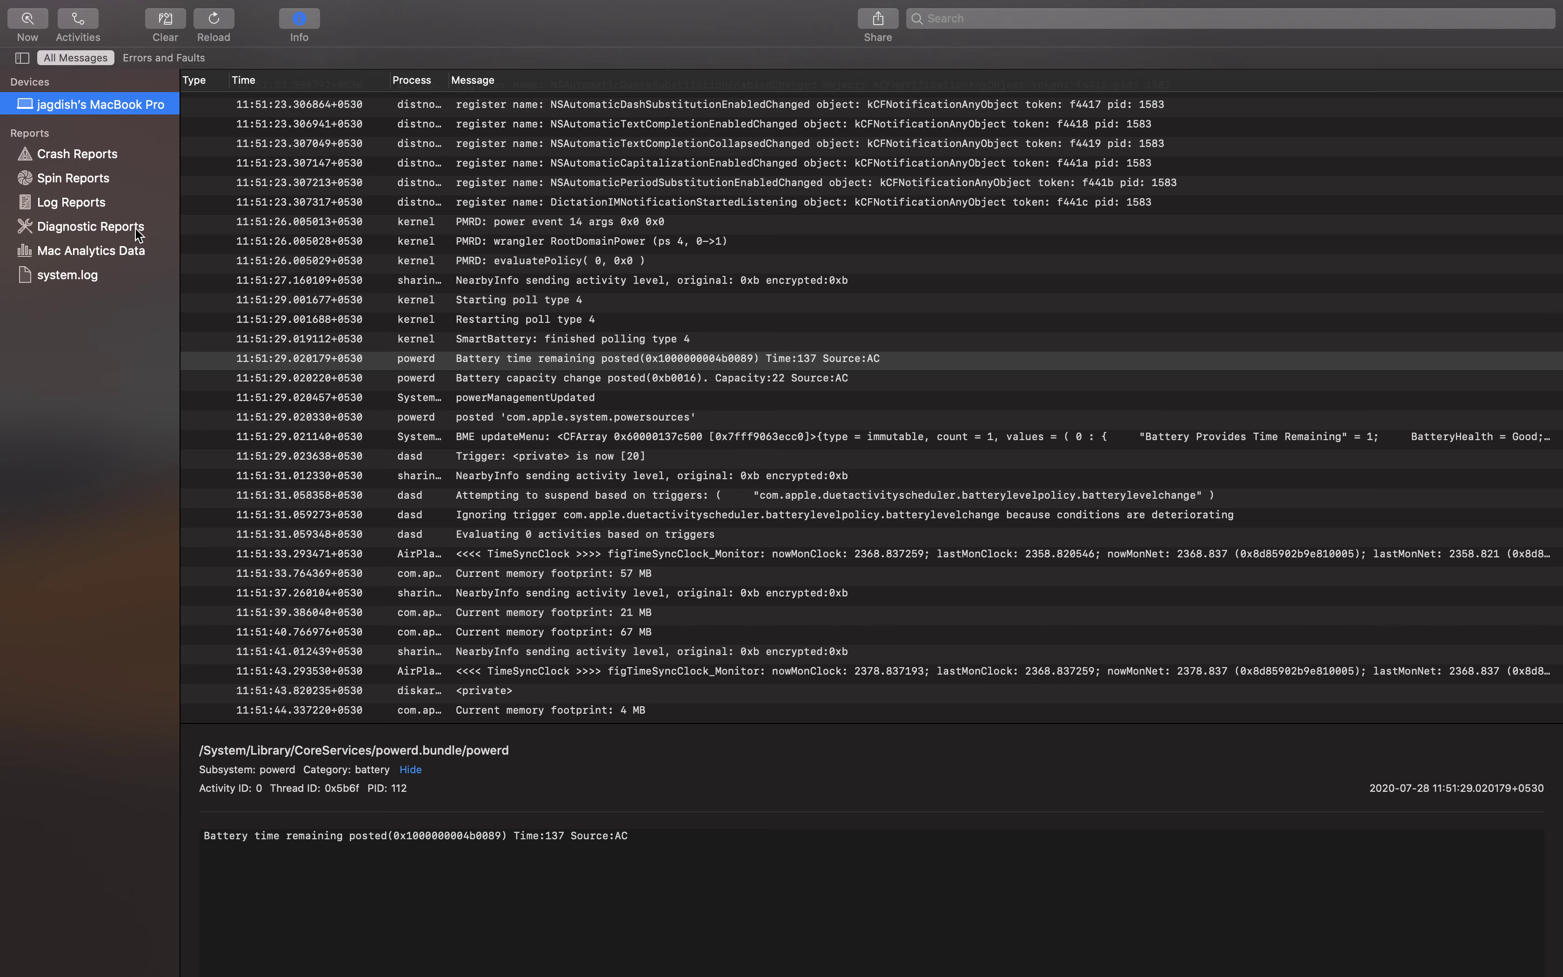
scroll(106, 166, down, 1)
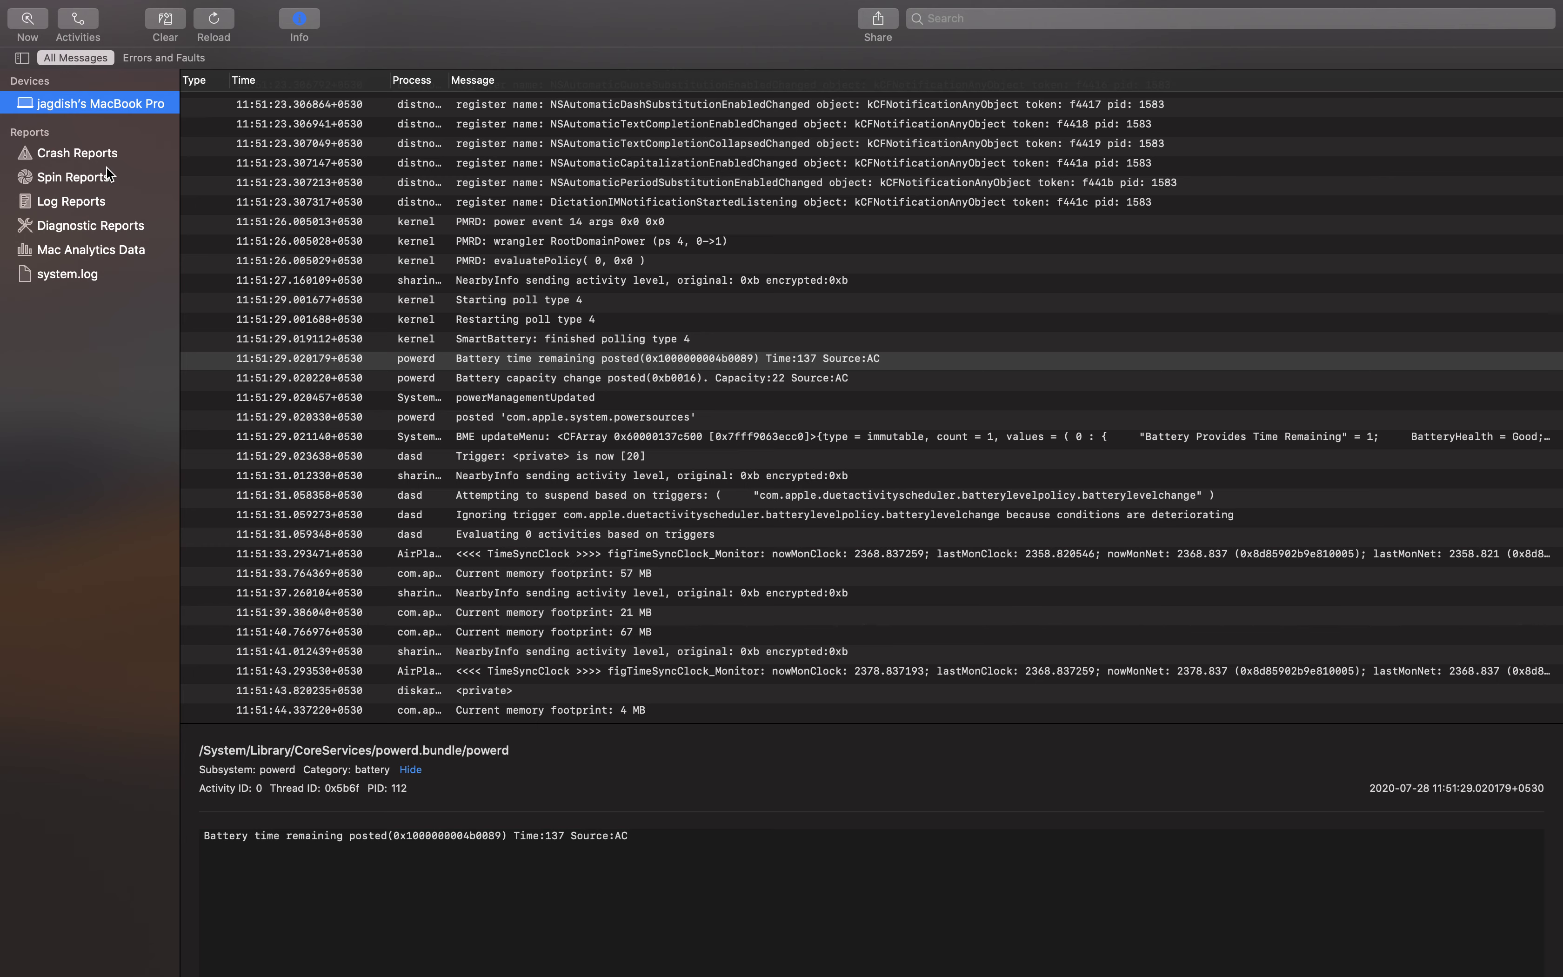
click(105, 199)
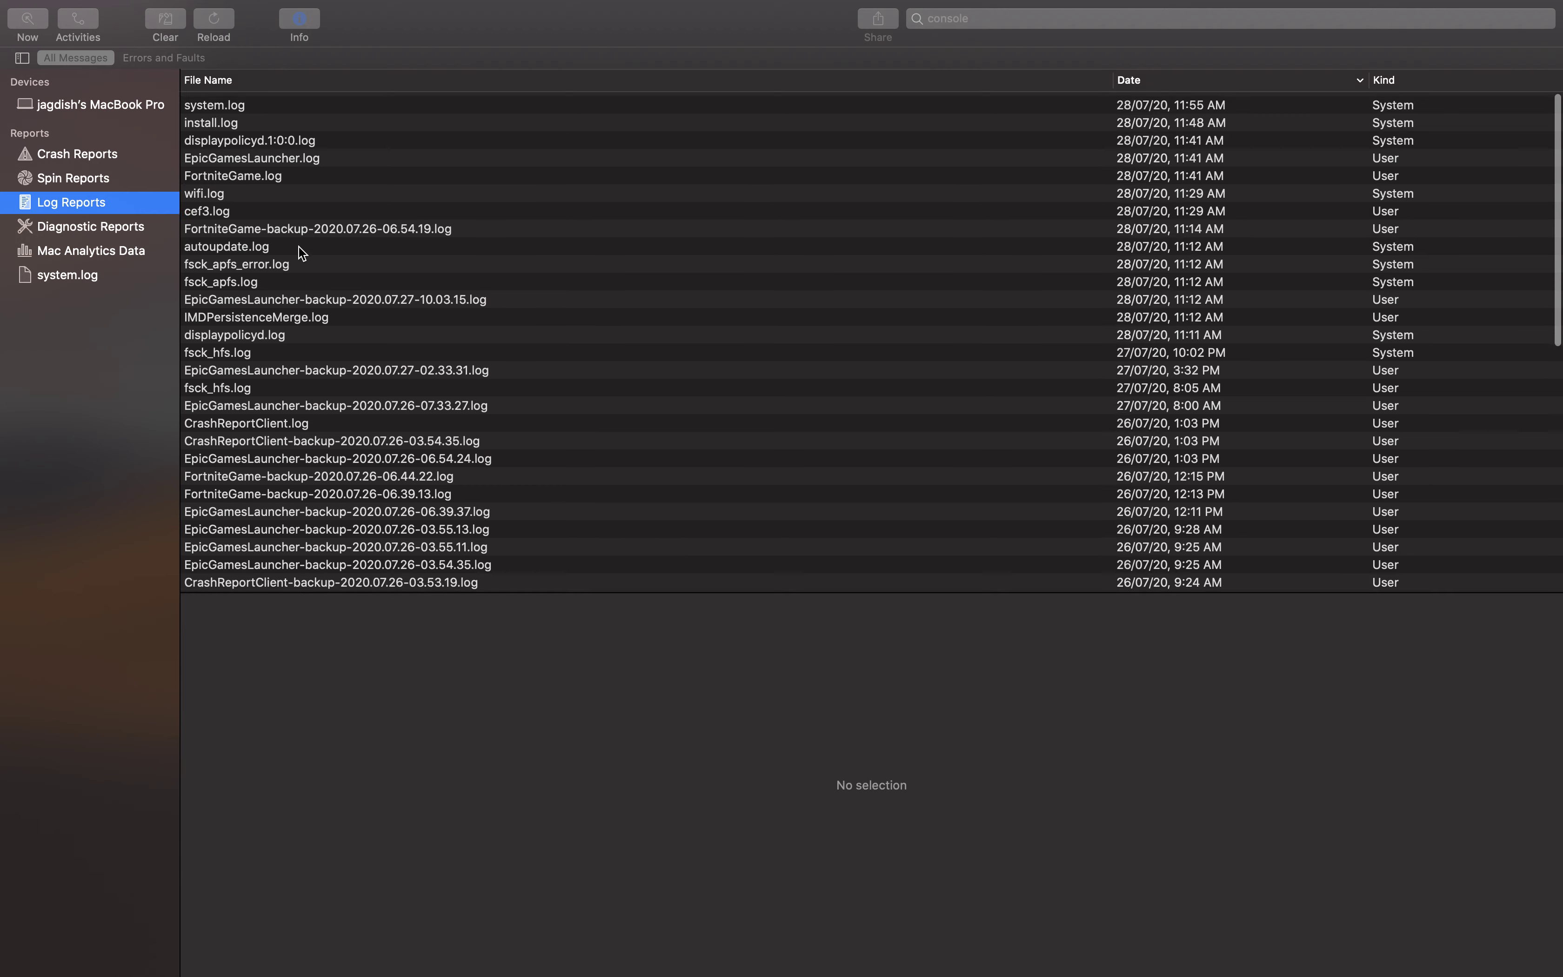
scroll(352, 433, down, 5)
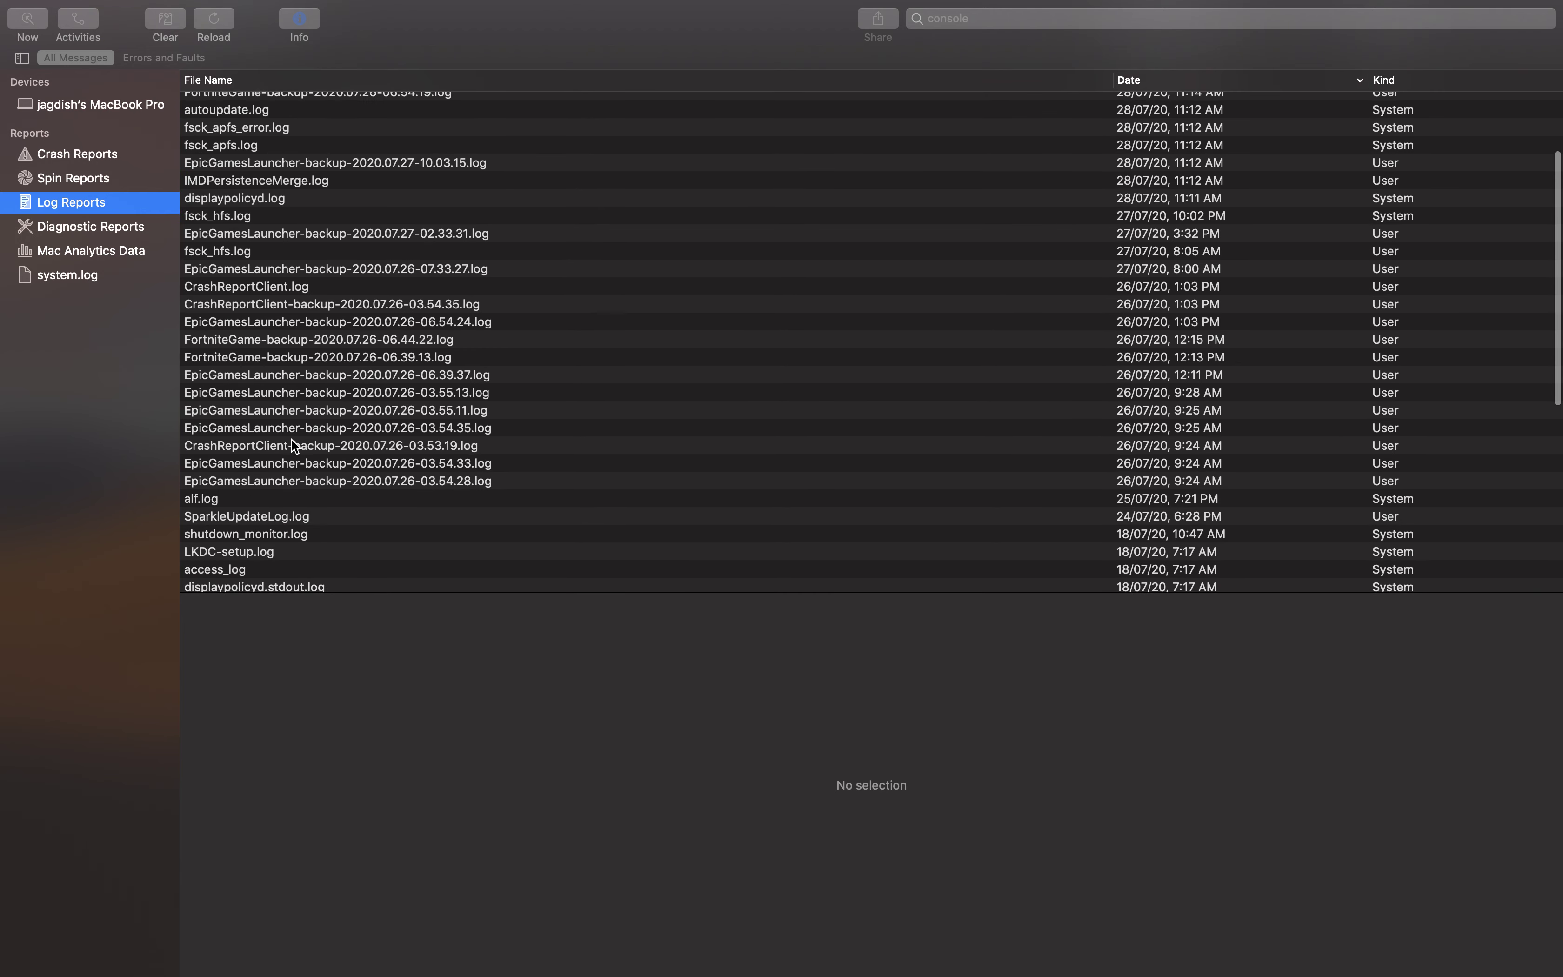
scroll(291, 440, down, 10)
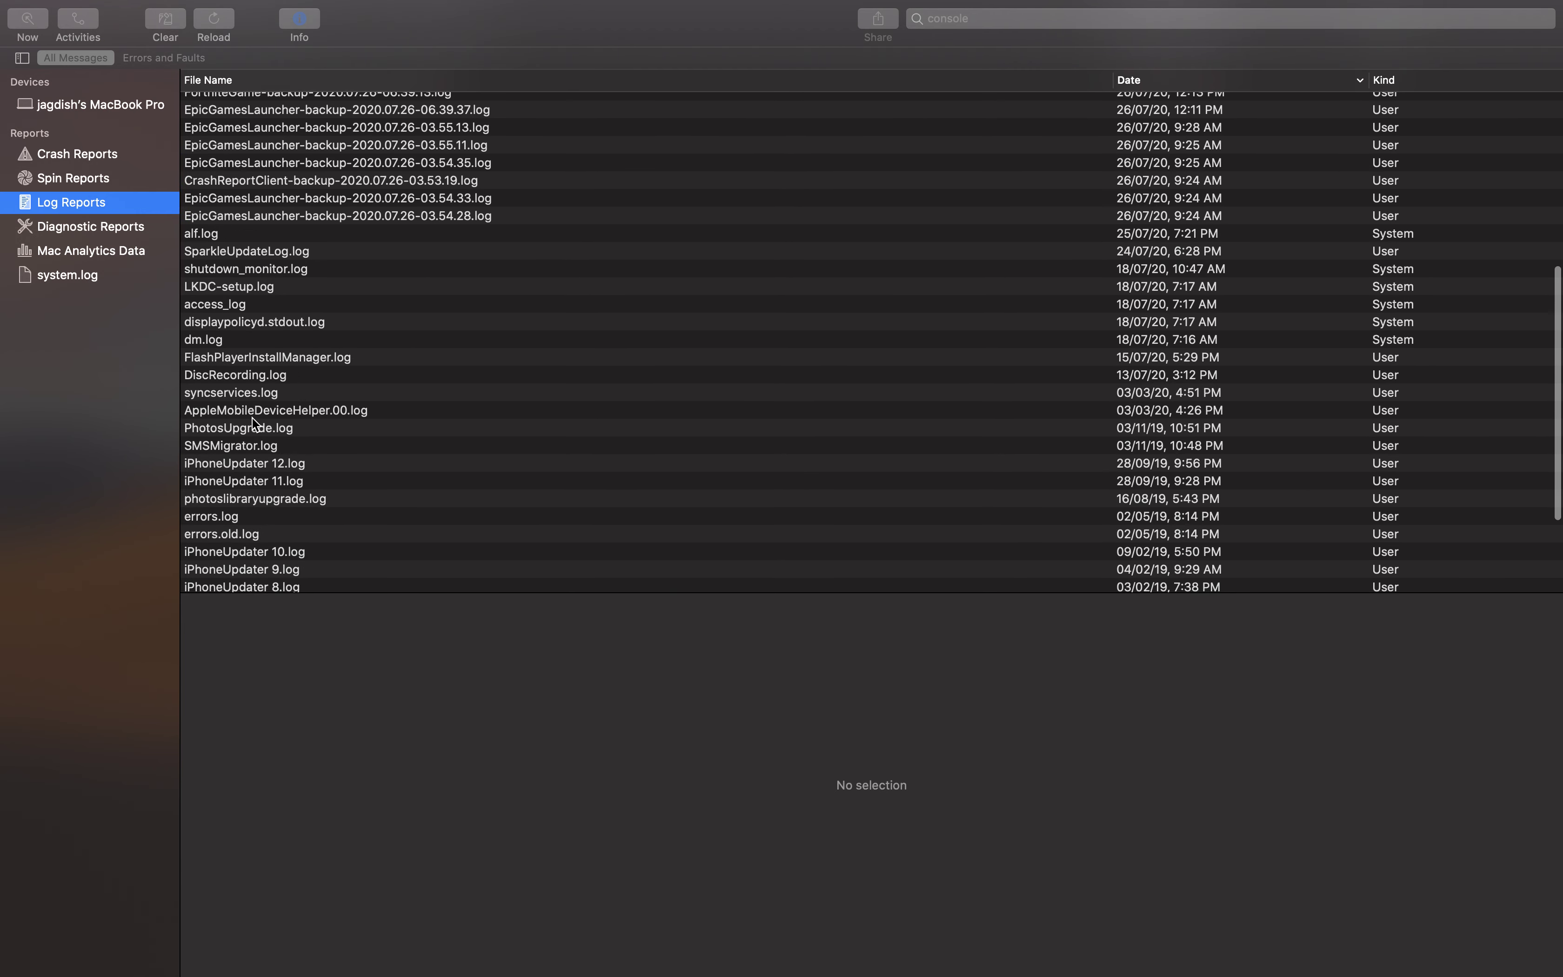
scroll(252, 419, down, 7)
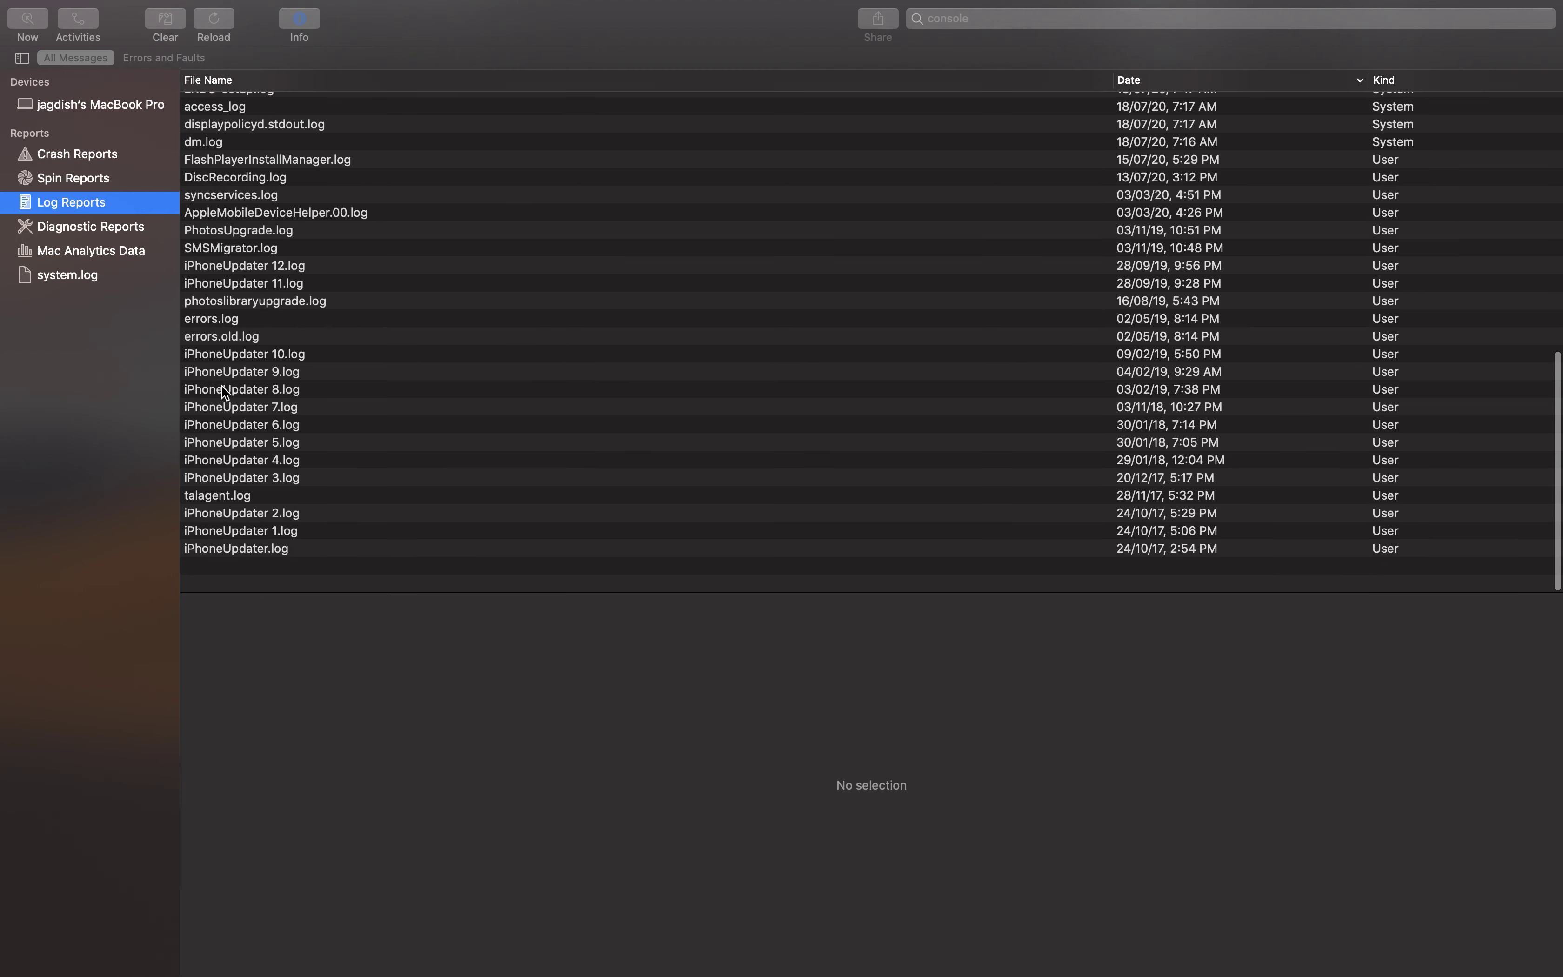
Browse the iPhoneUpdater 10, 9 and 3 log files
click(275, 390)
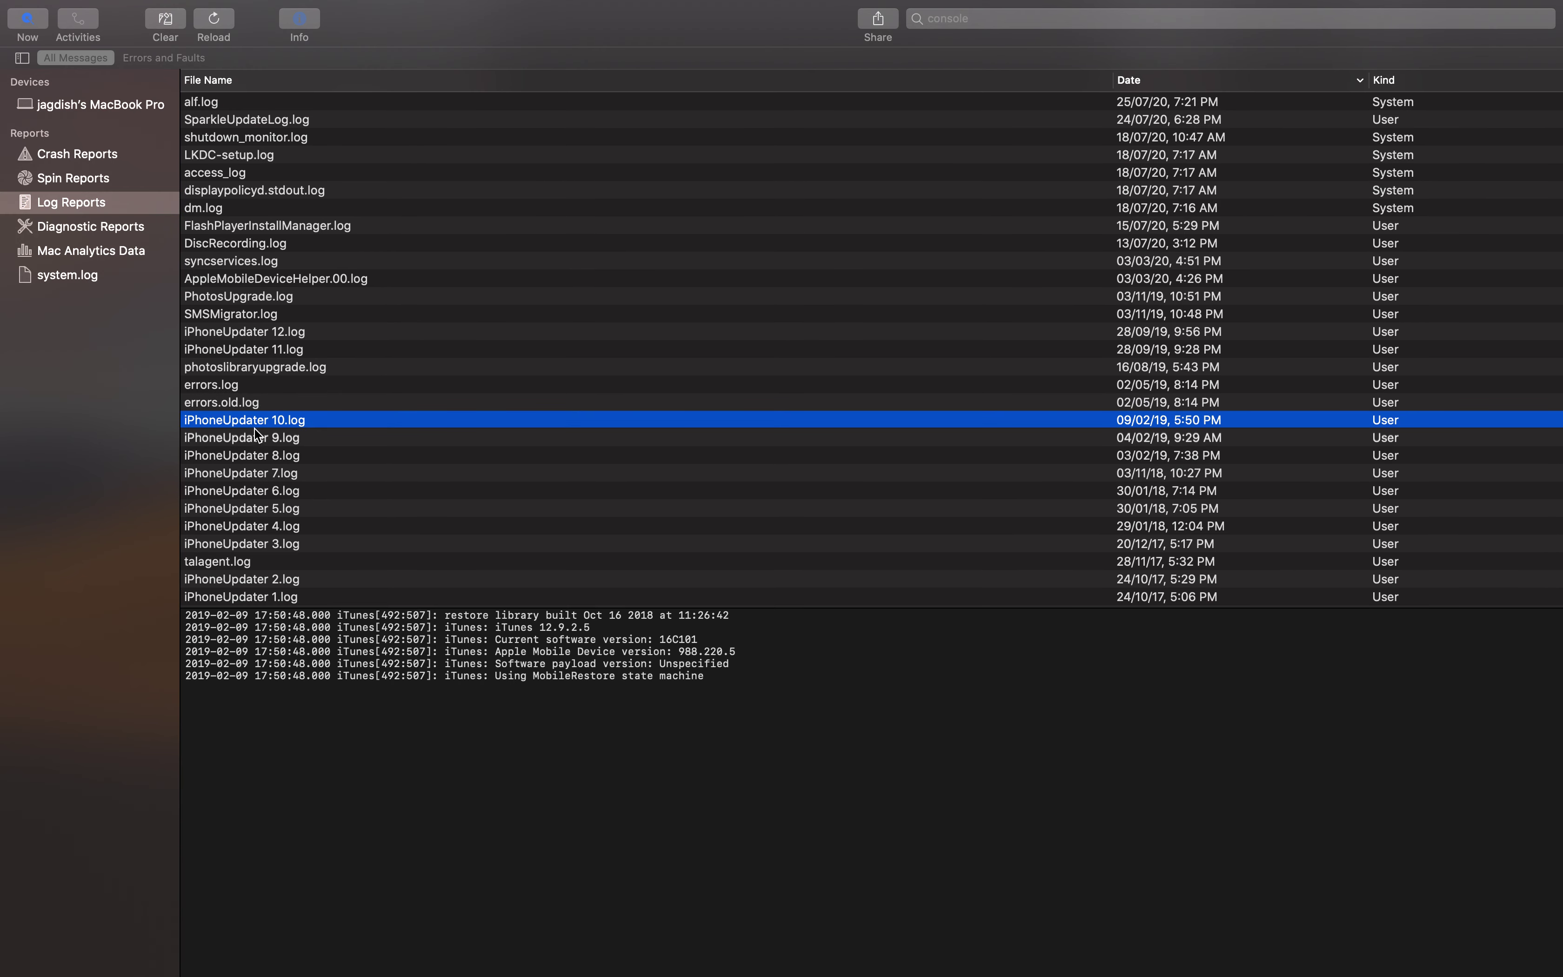
click(317, 427)
scroll(316, 431, up, 3)
click(314, 489)
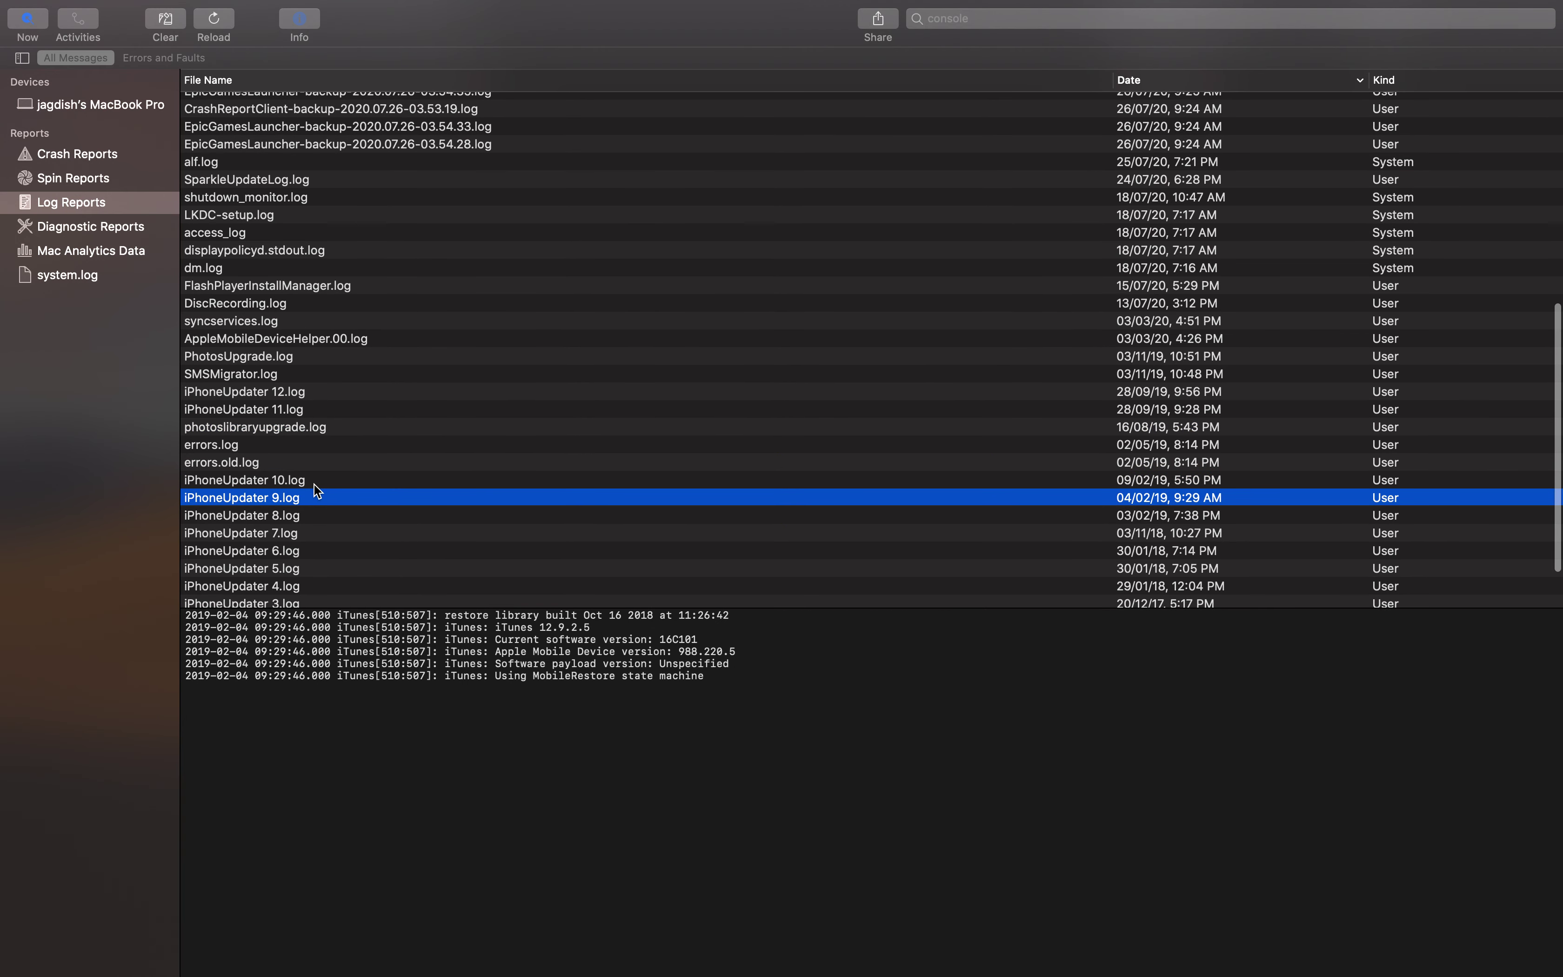
scroll(270, 532, down, 4)
click(266, 531)
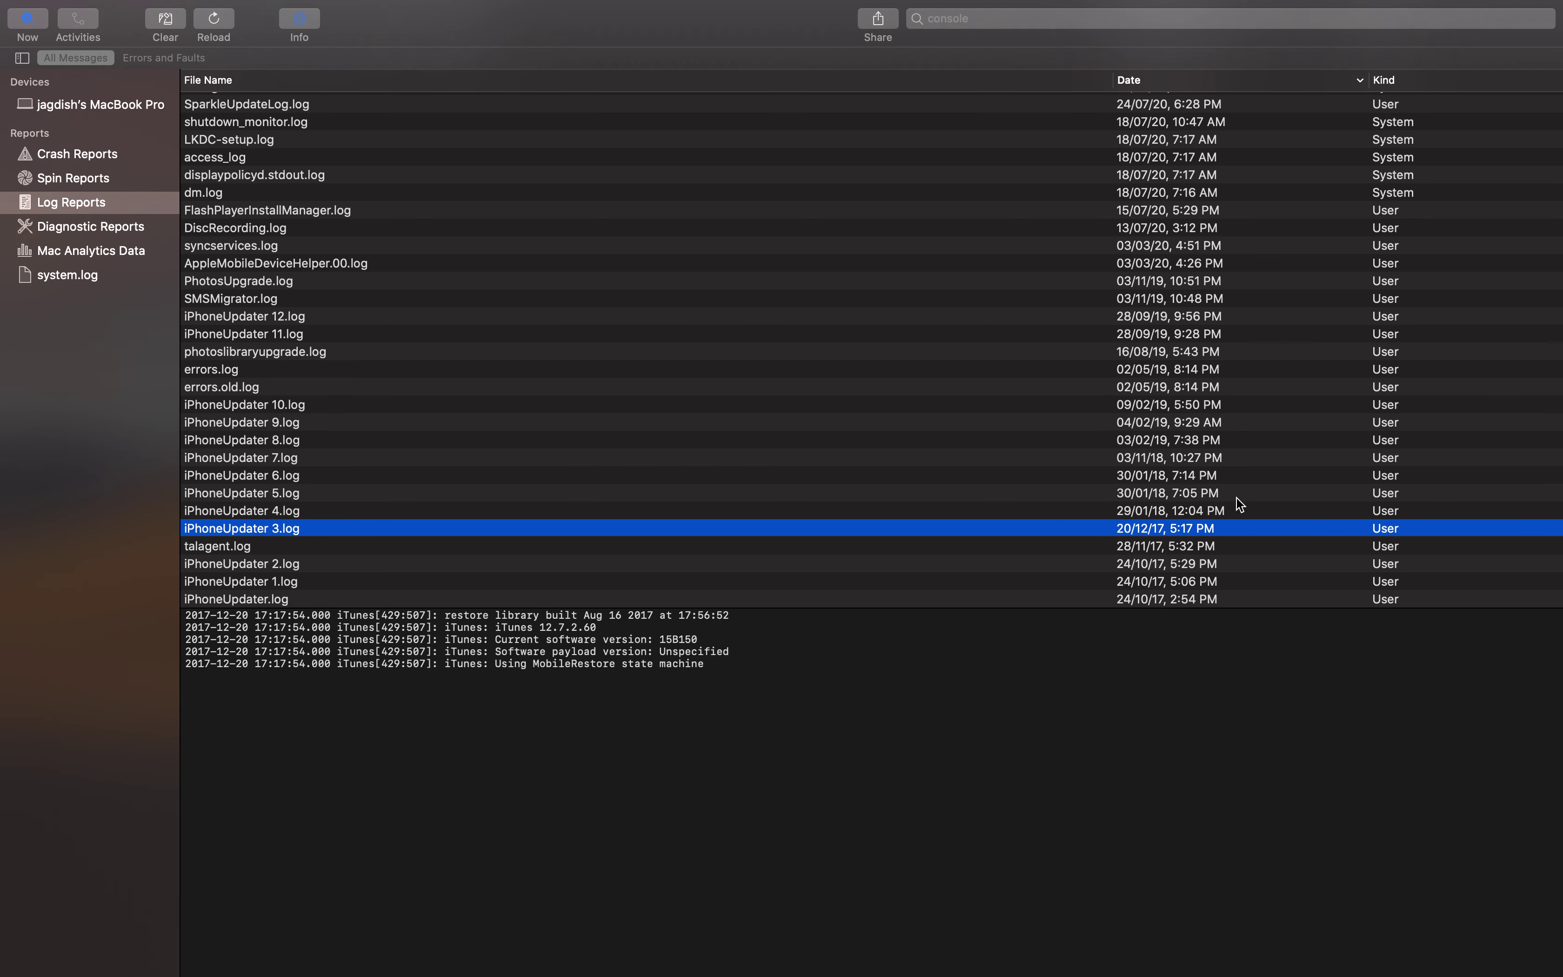
View iPhoneUpdater 4 and 5, FortniteGame and EpicGamesLauncher logs, then sort by Kind
click(1162, 513)
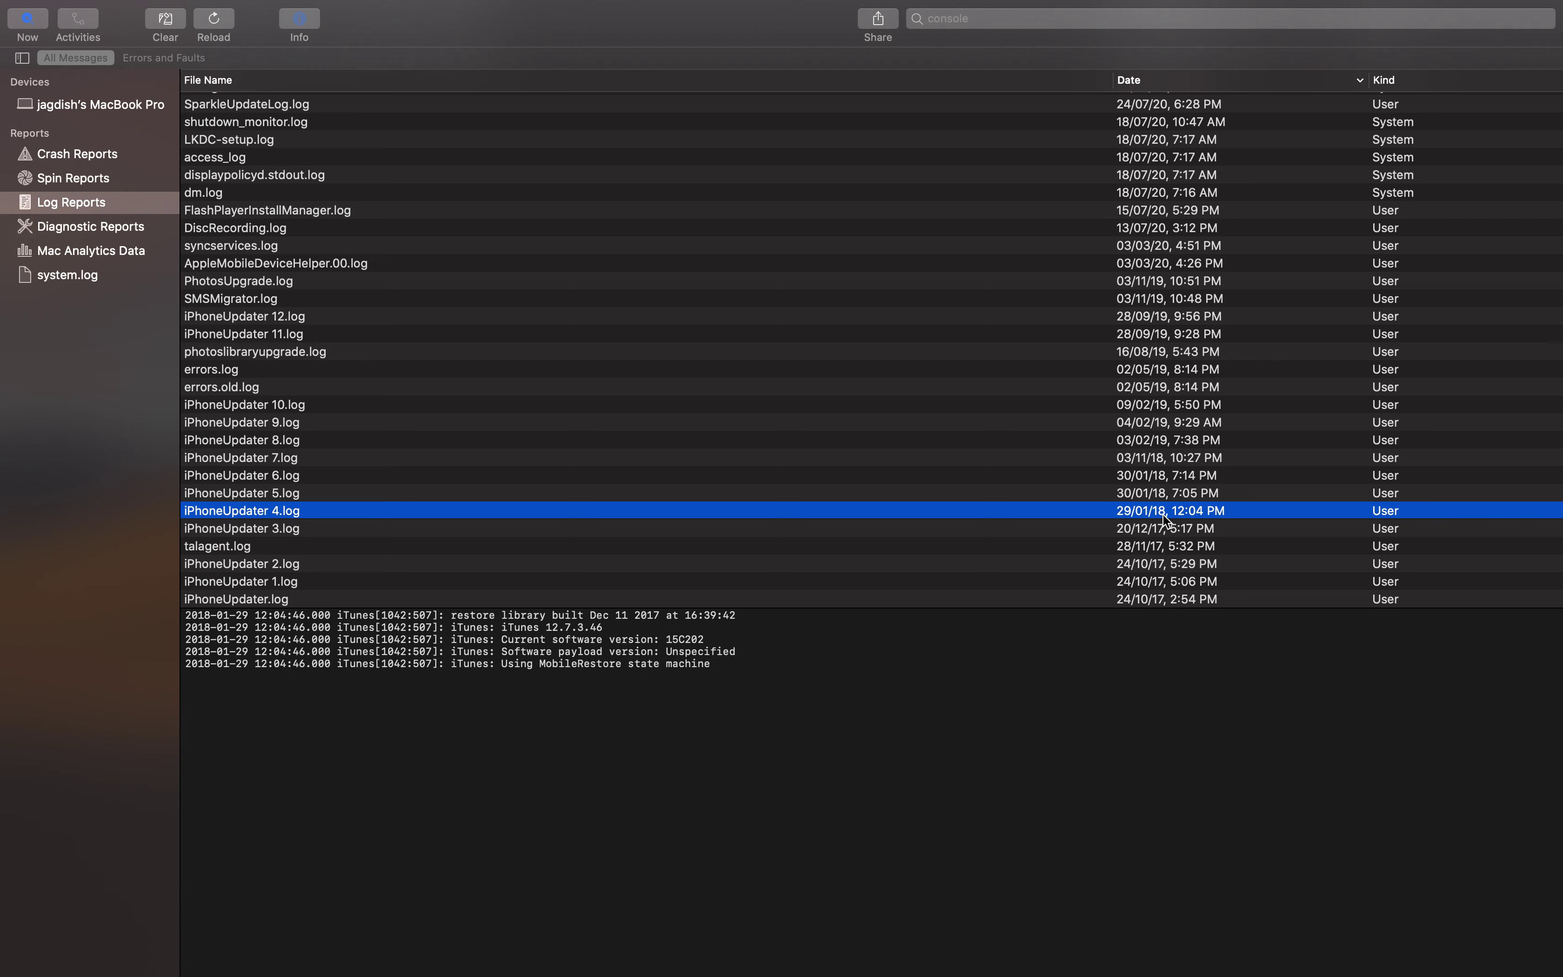
click(1107, 486)
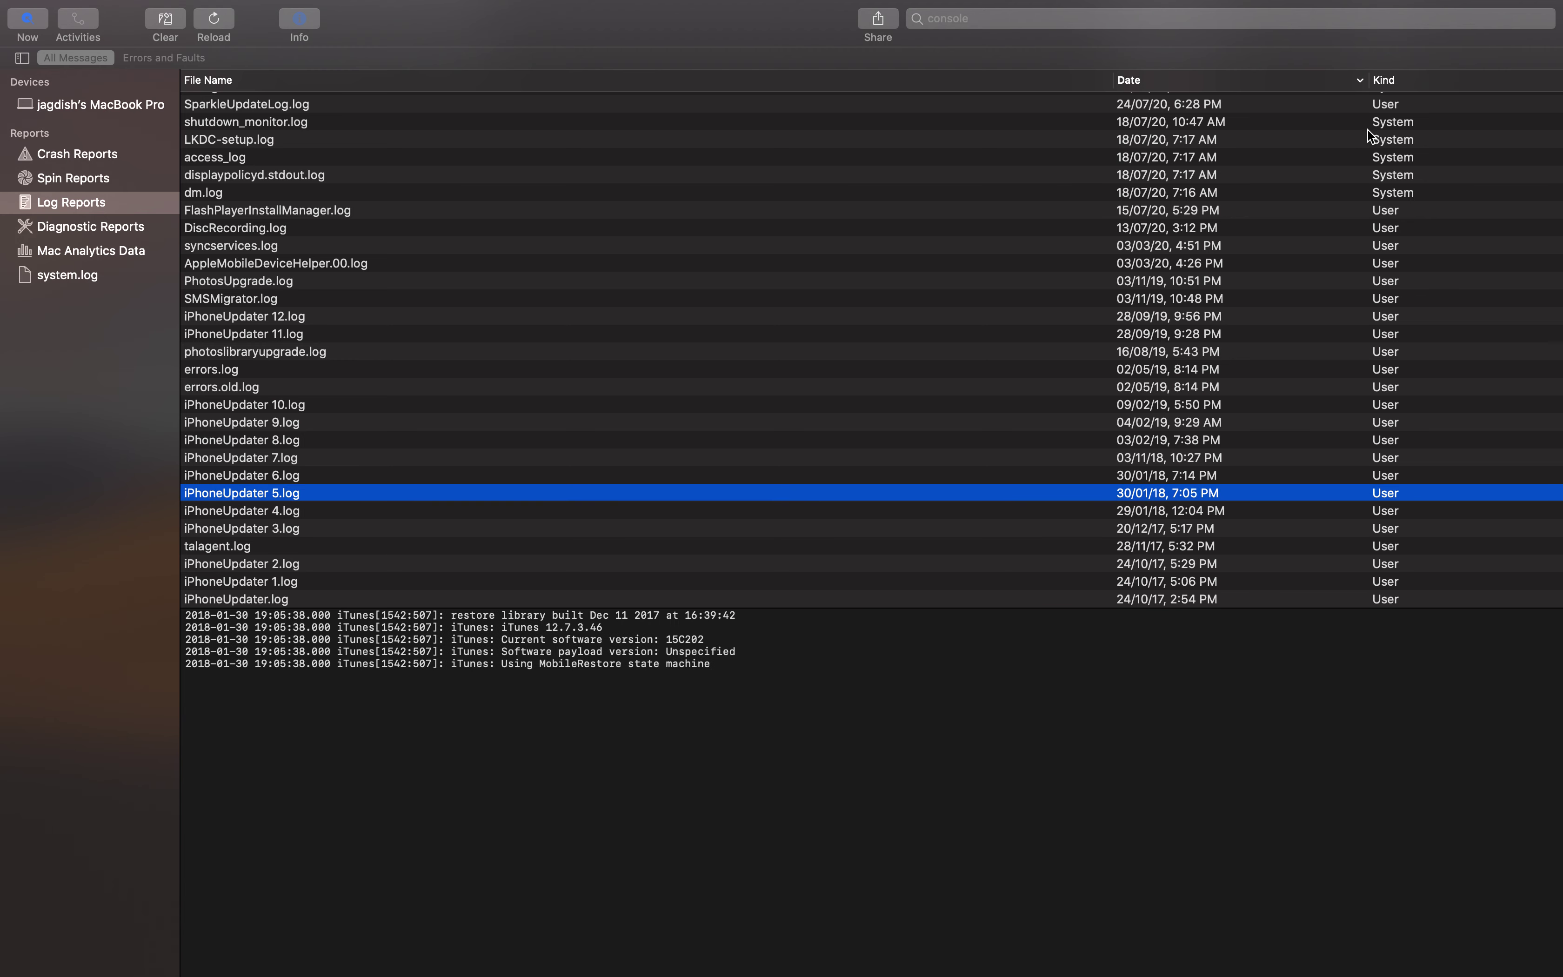
scroll(1071, 429, up, 15)
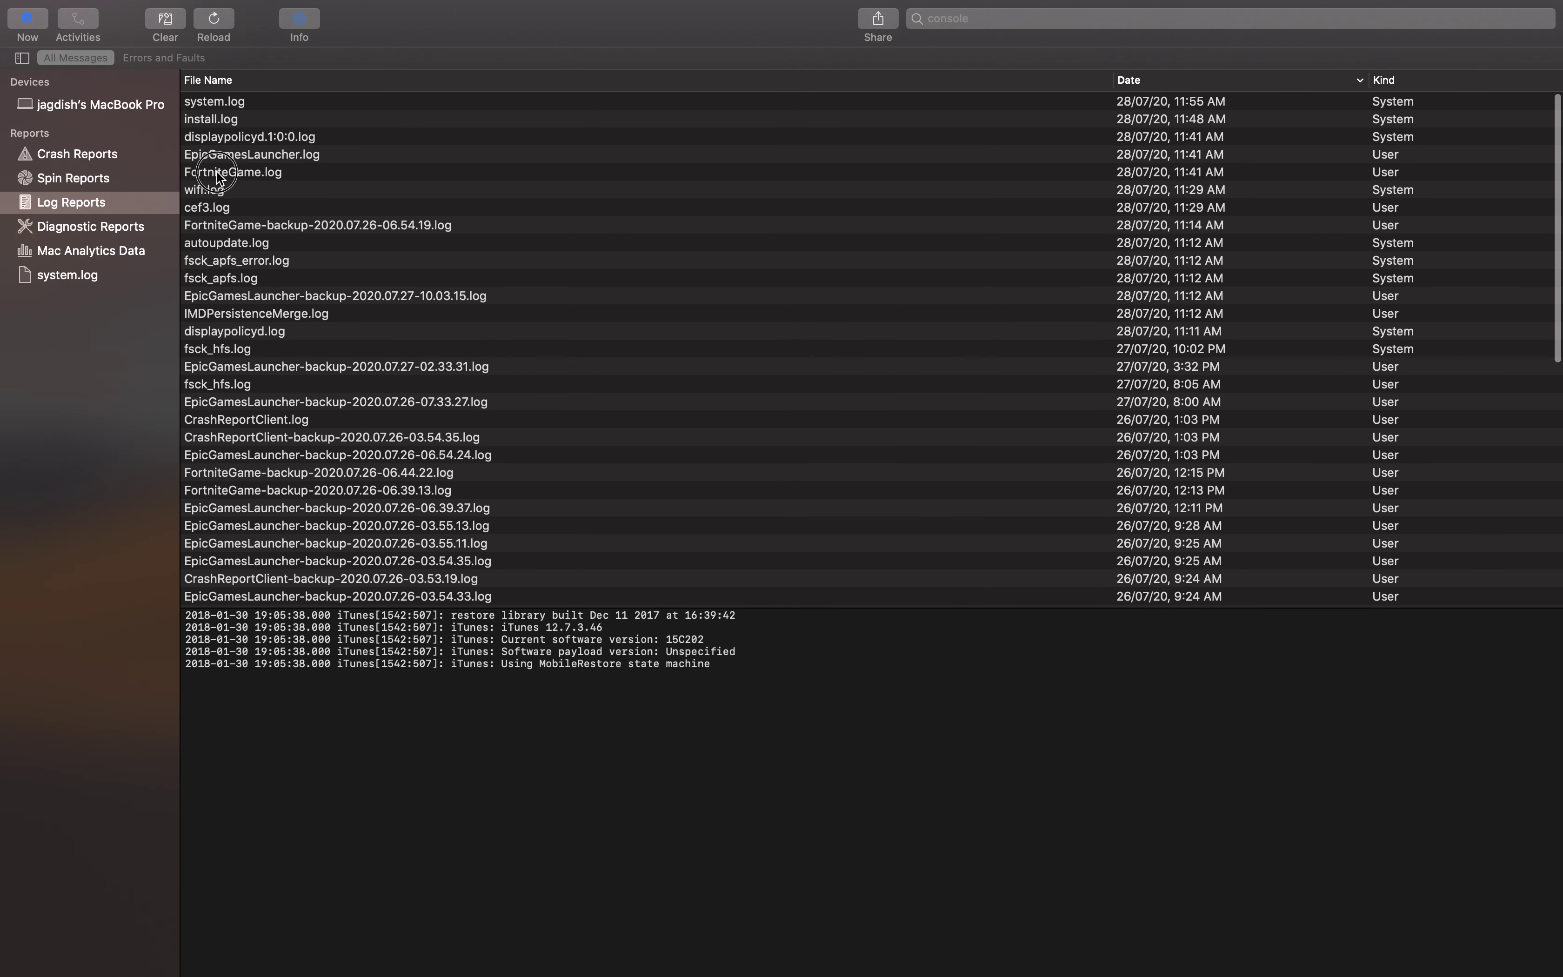
click(256, 174)
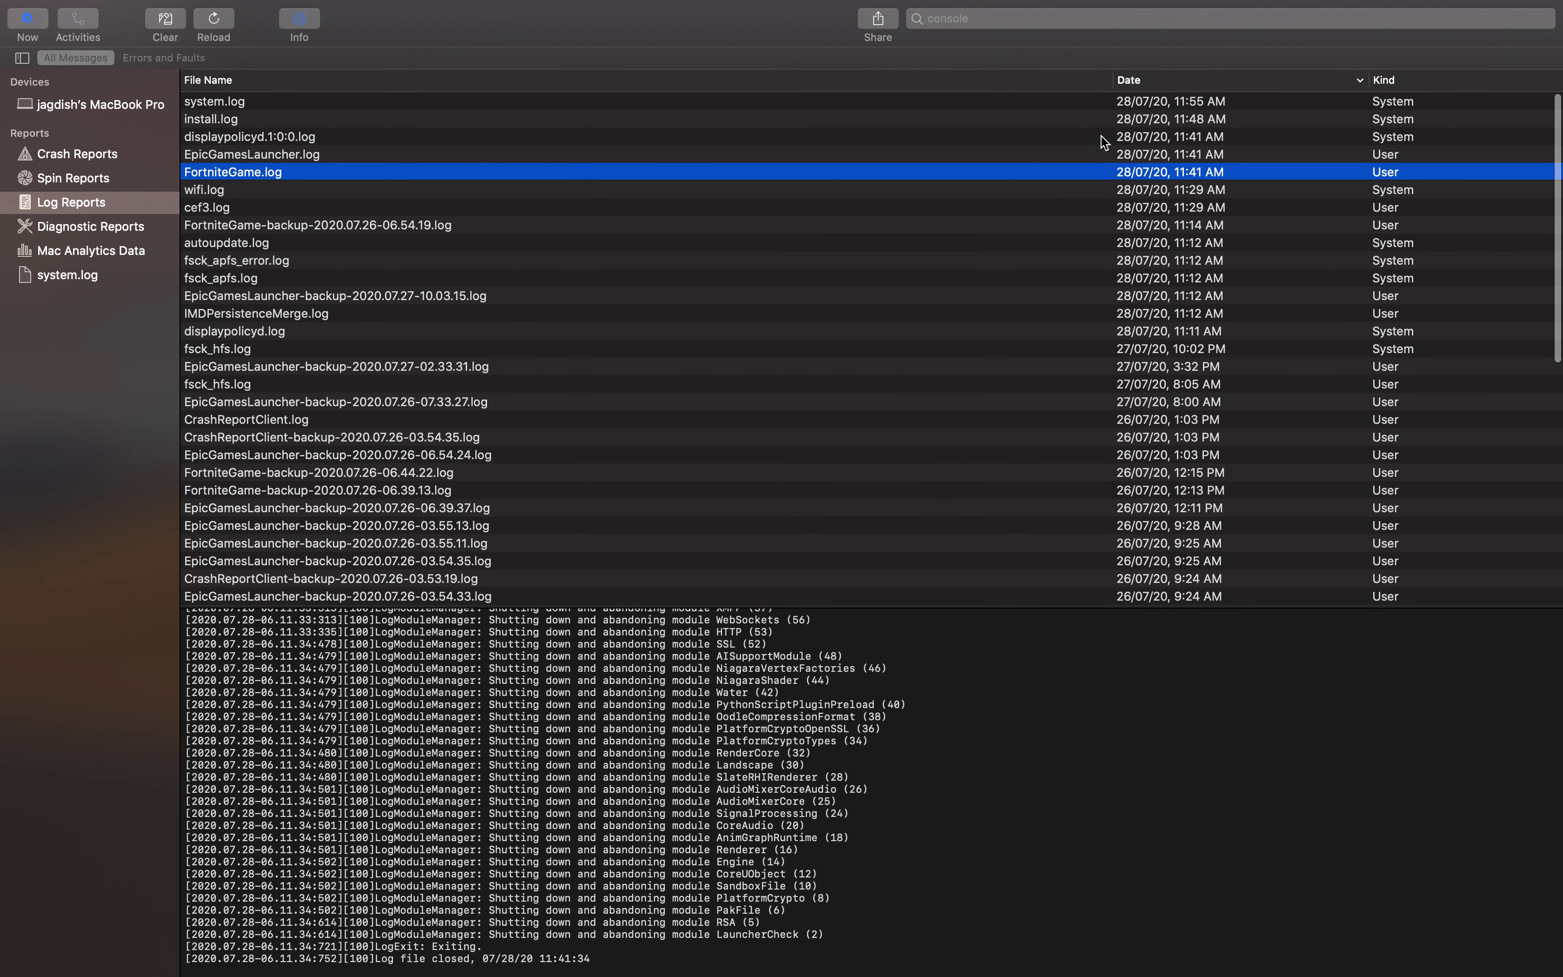
click(1390, 175)
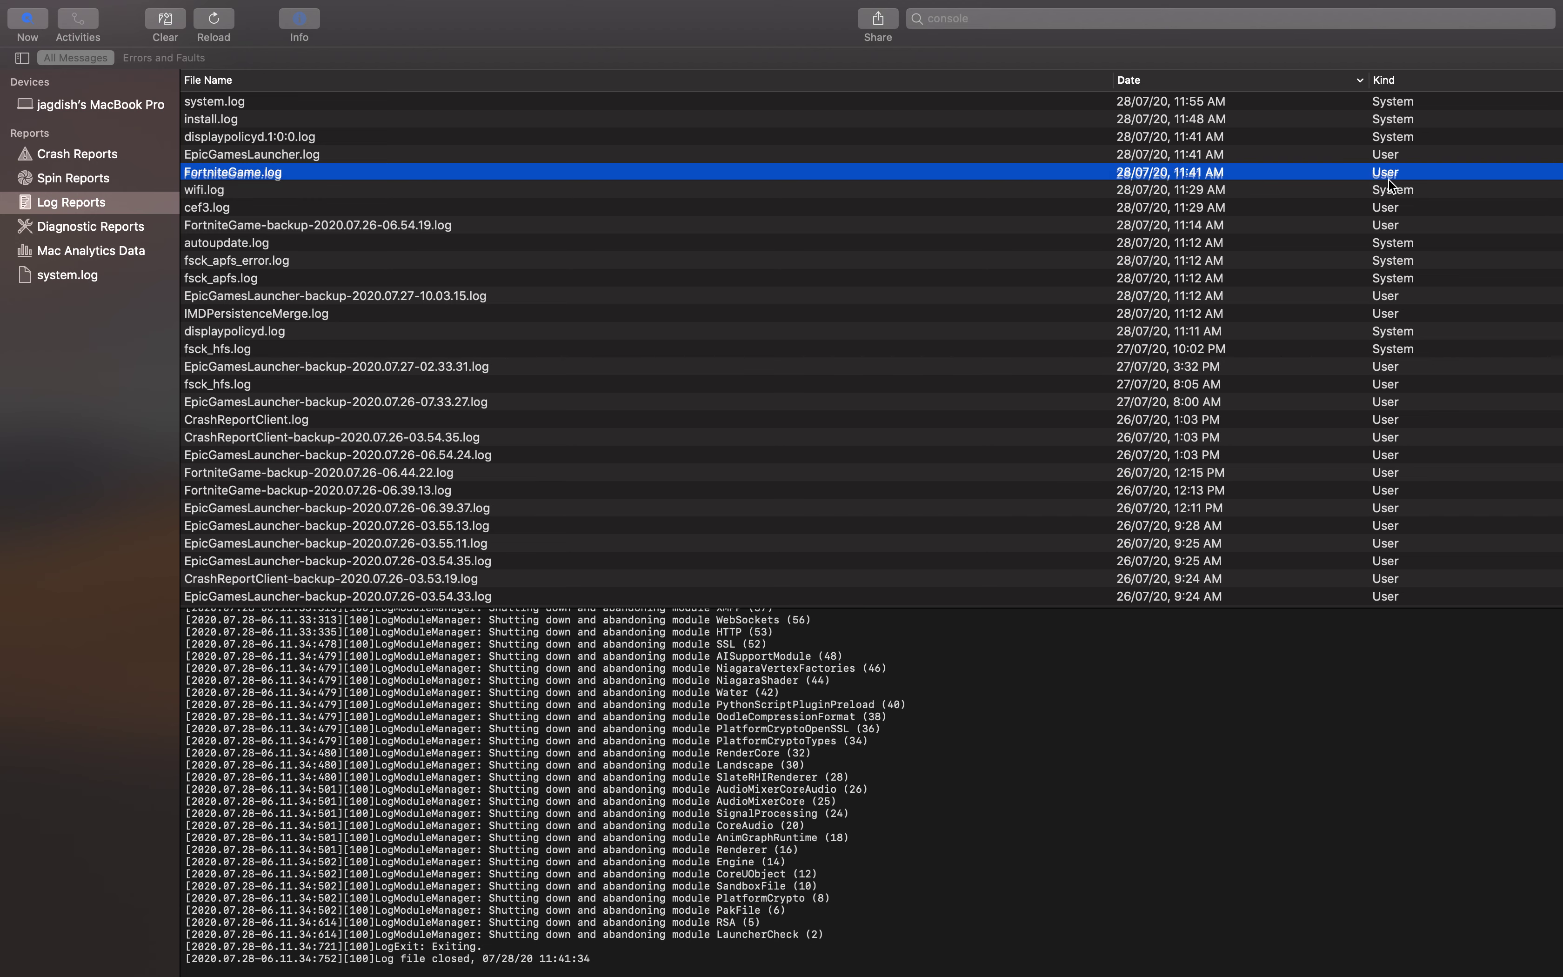
click(595, 155)
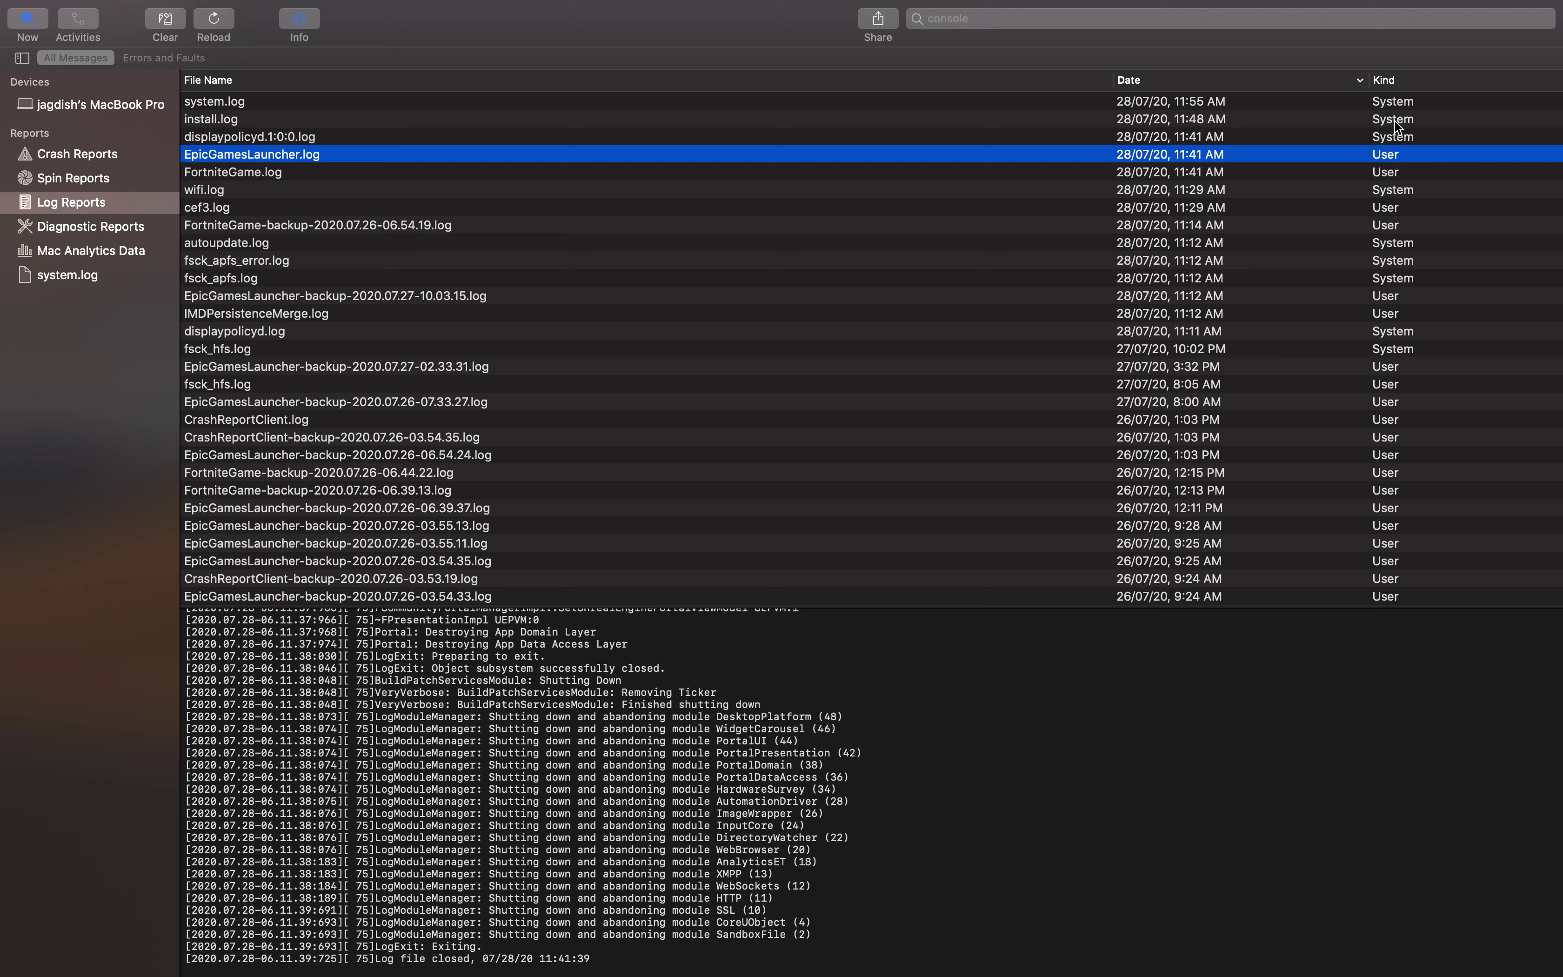
click(1383, 81)
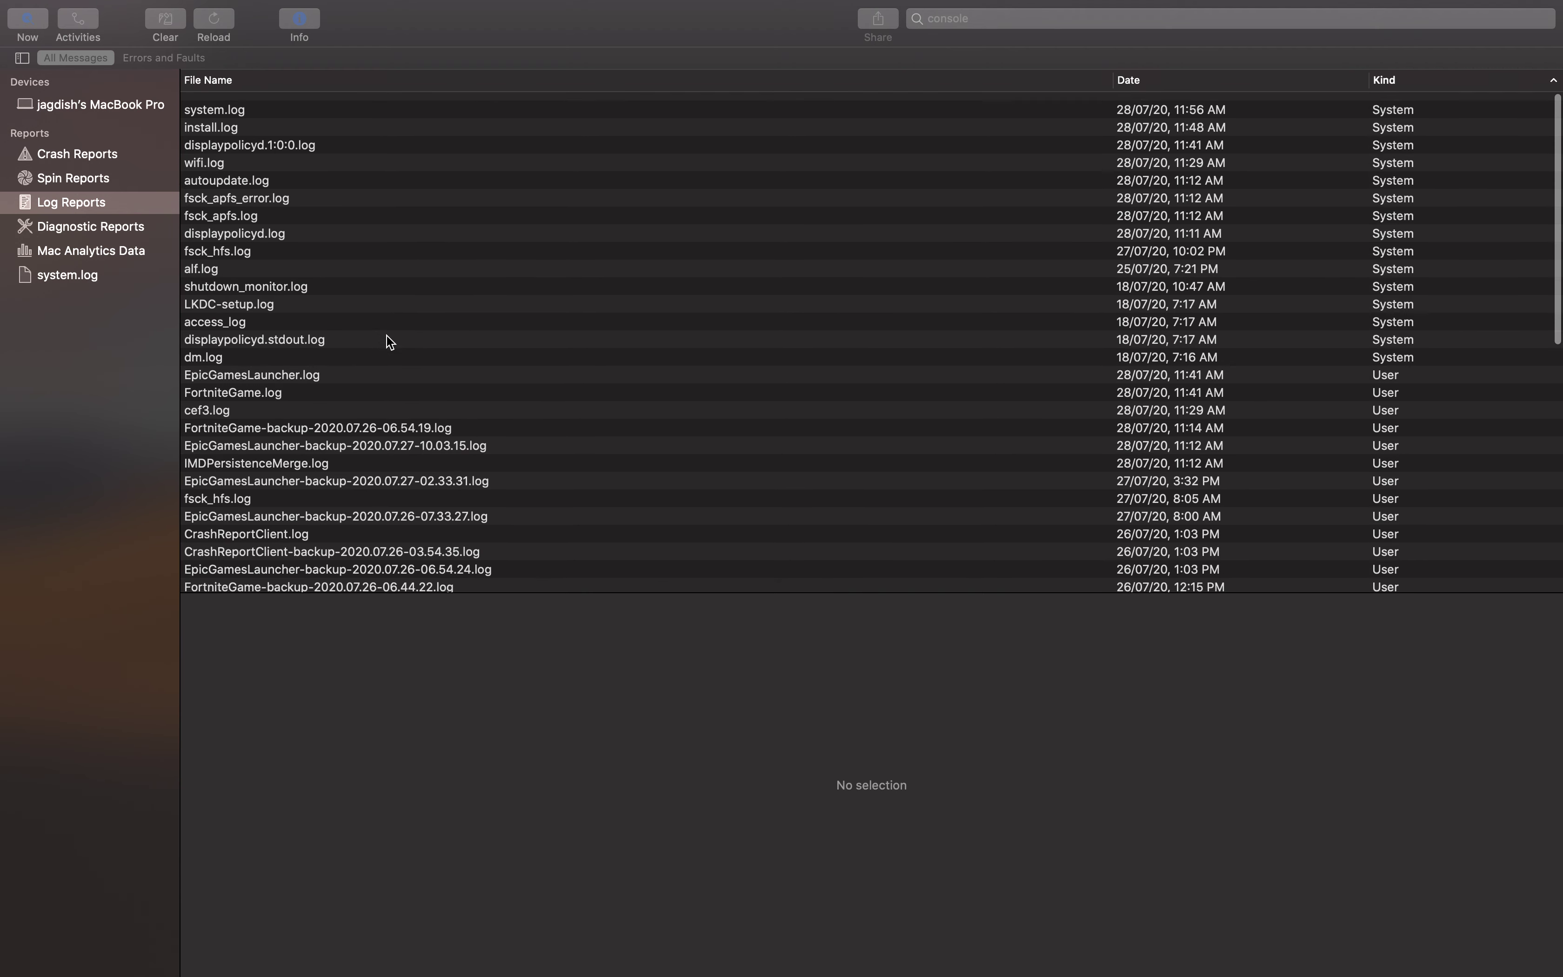
View the FortniteGame backup, fsck_hfs, CrashReportClient and EpicGamesLauncher backup logs and dm.log
click(1382, 421)
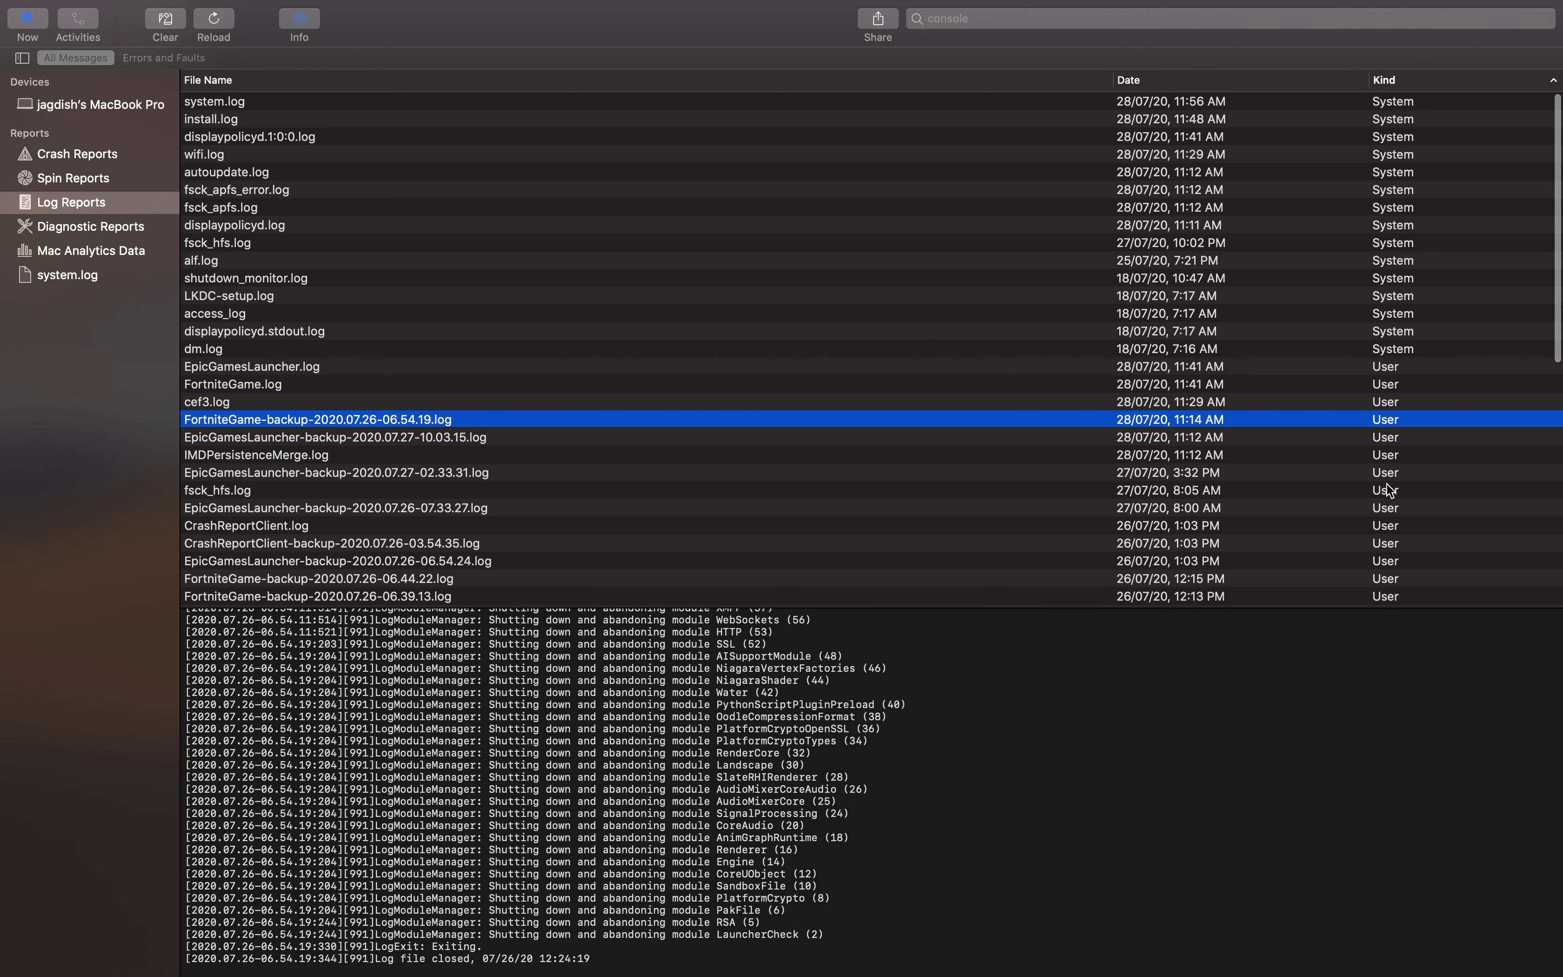
click(1386, 490)
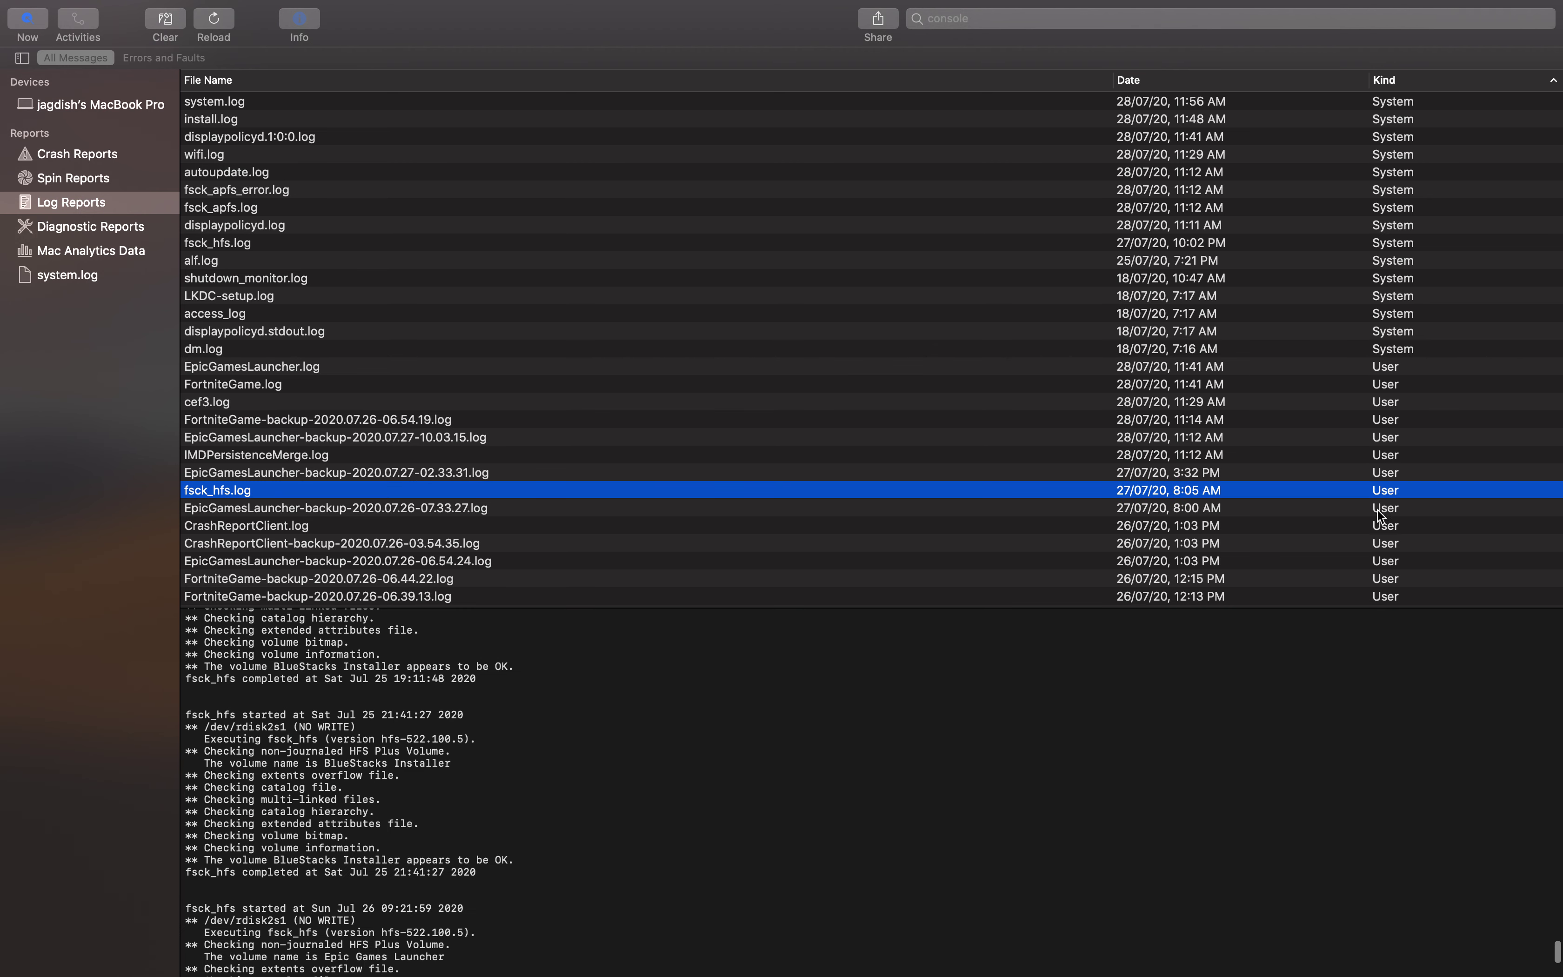
click(1378, 543)
click(1381, 559)
click(1368, 489)
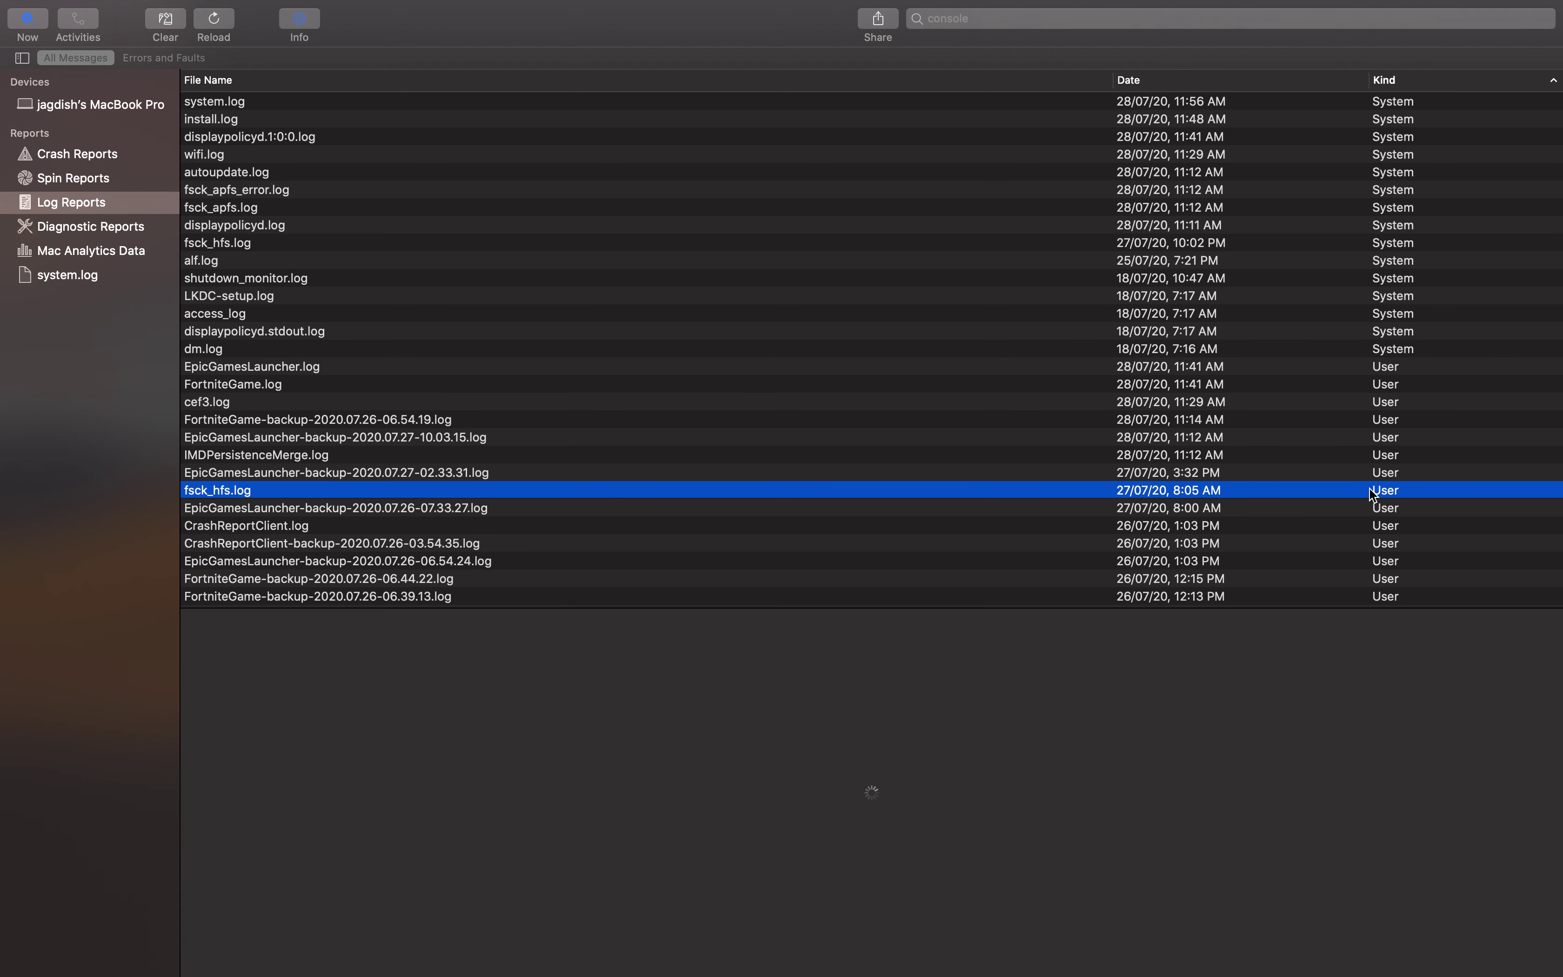
click(1379, 349)
View displaypolicyd, LKDC-setup and IMDPersistenceMerge logs, then return to the MacBook Pro live stream
click(1383, 329)
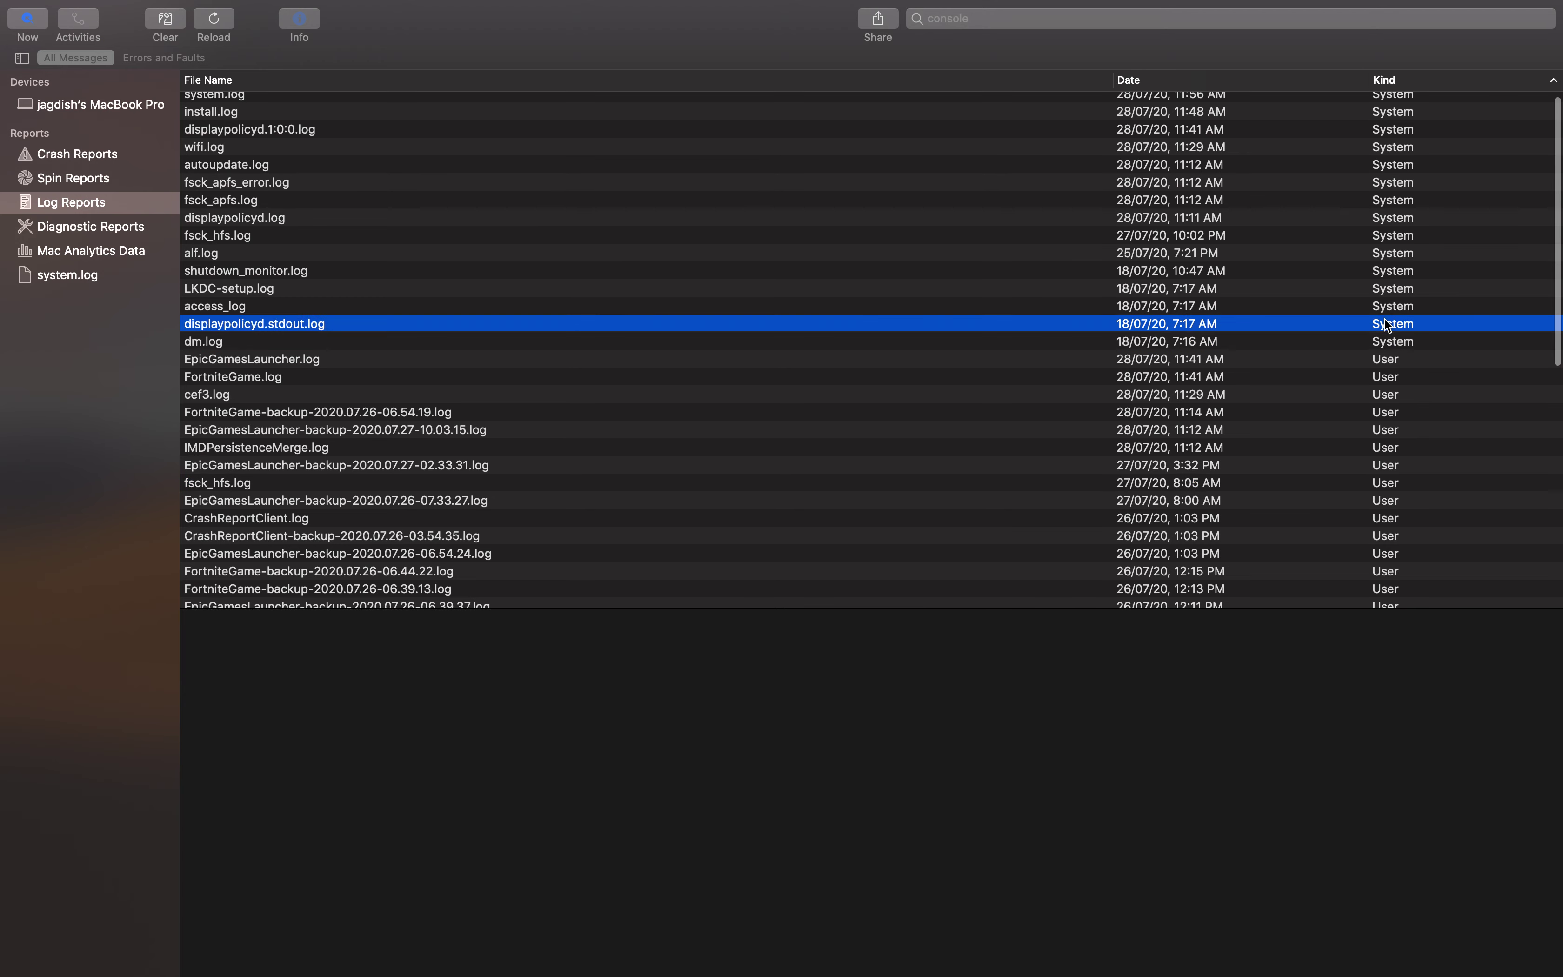
scroll(1383, 318, down, 1)
click(1372, 266)
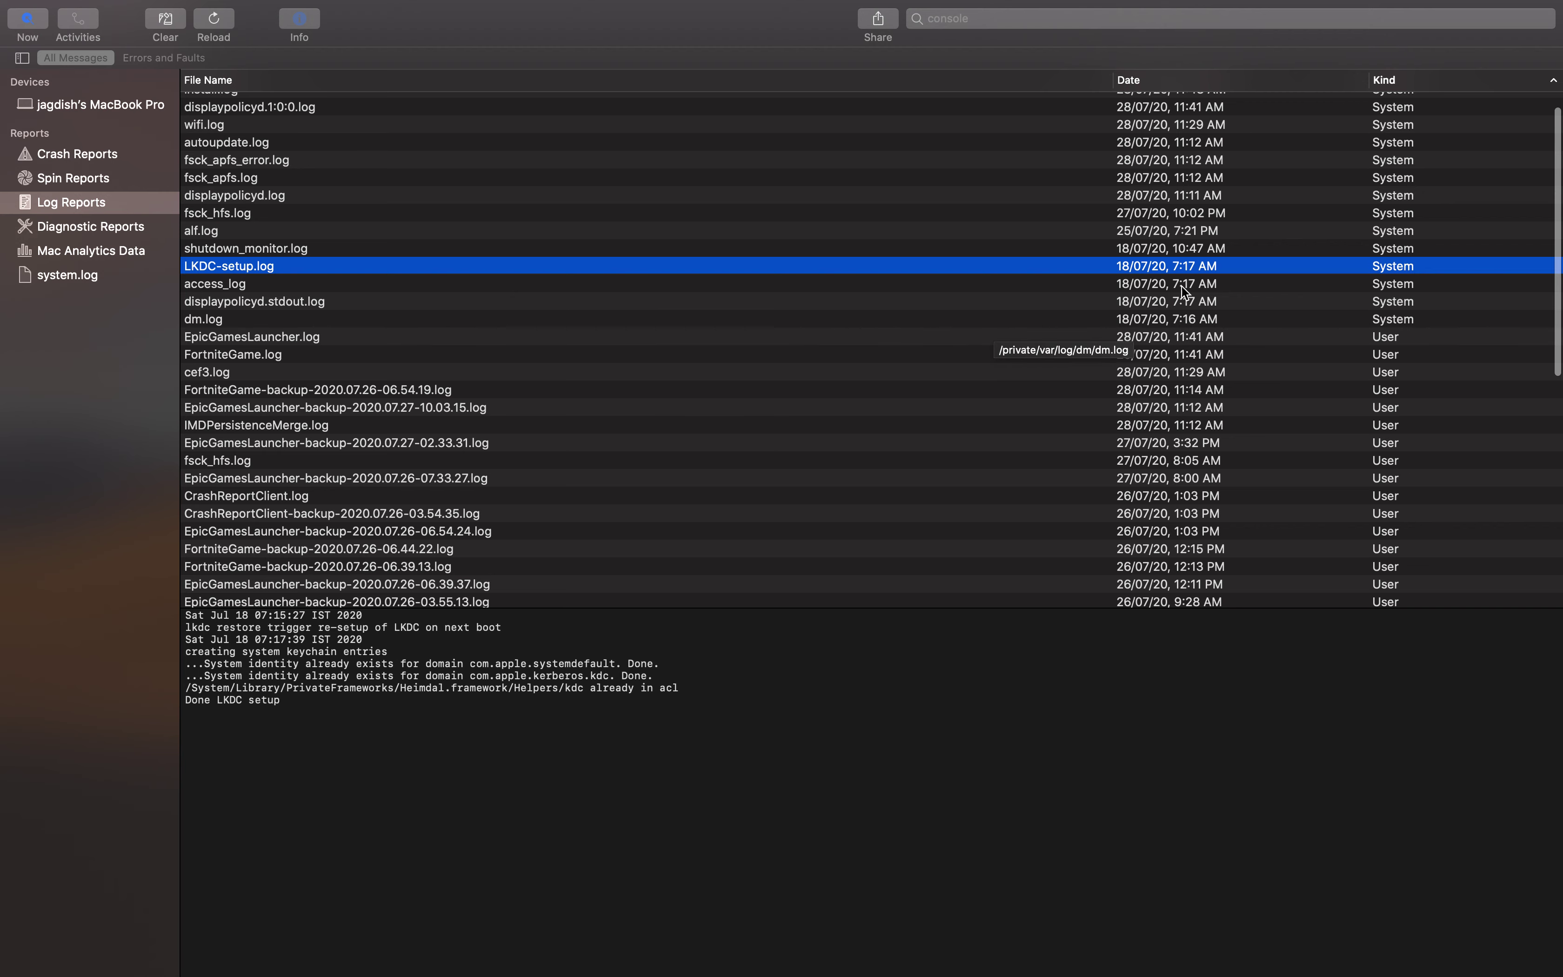
click(1438, 424)
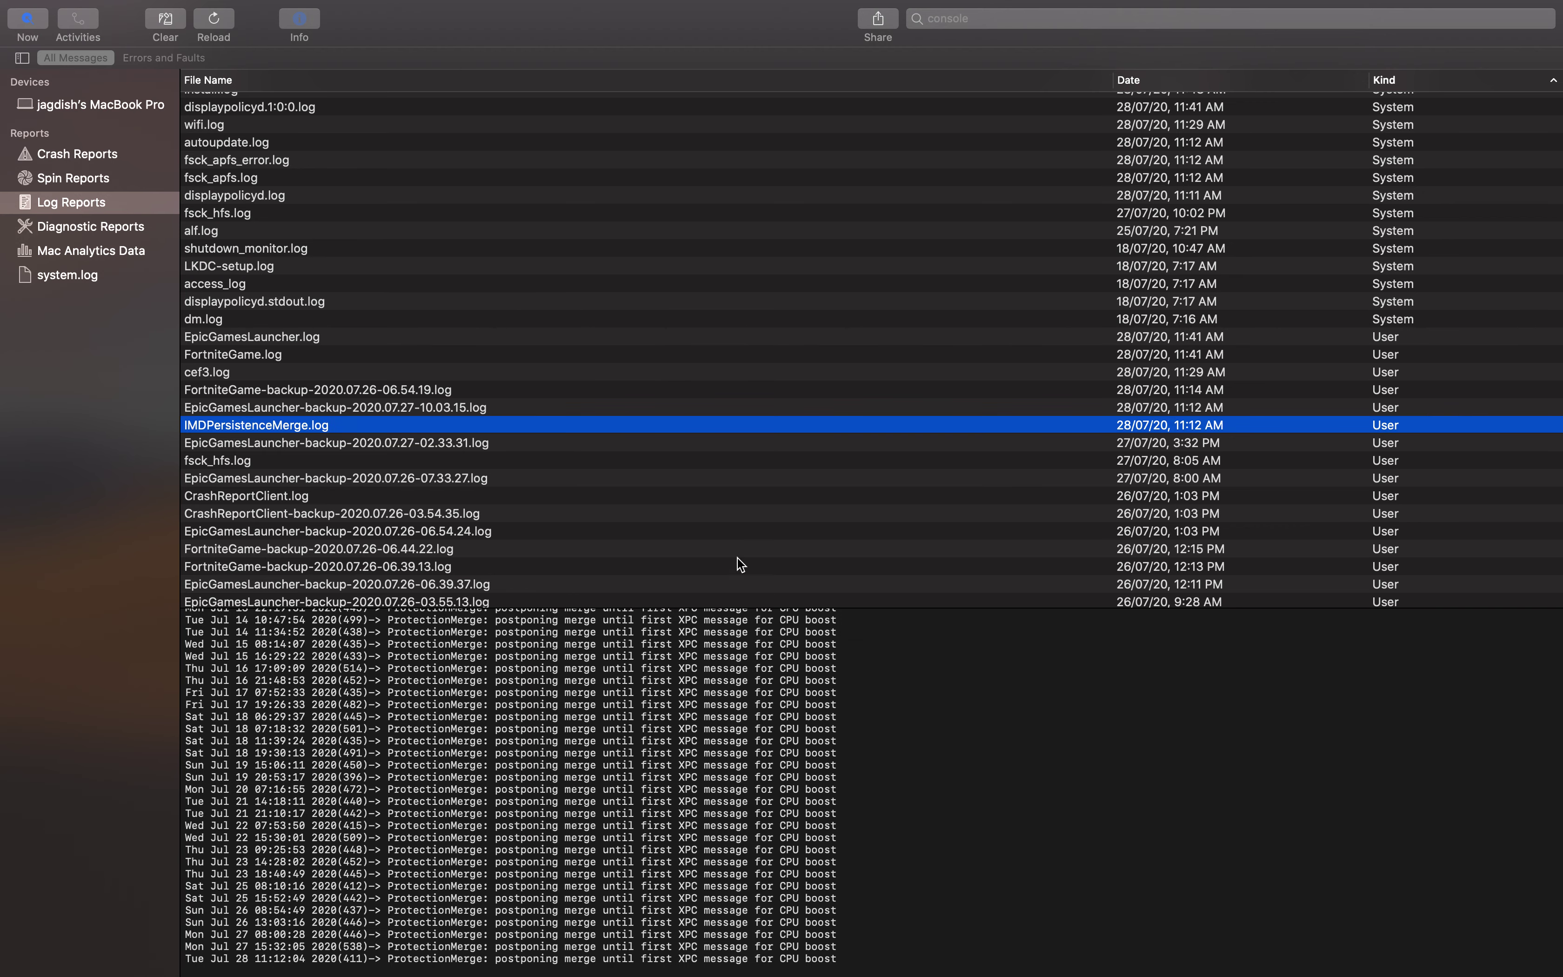
click(1410, 407)
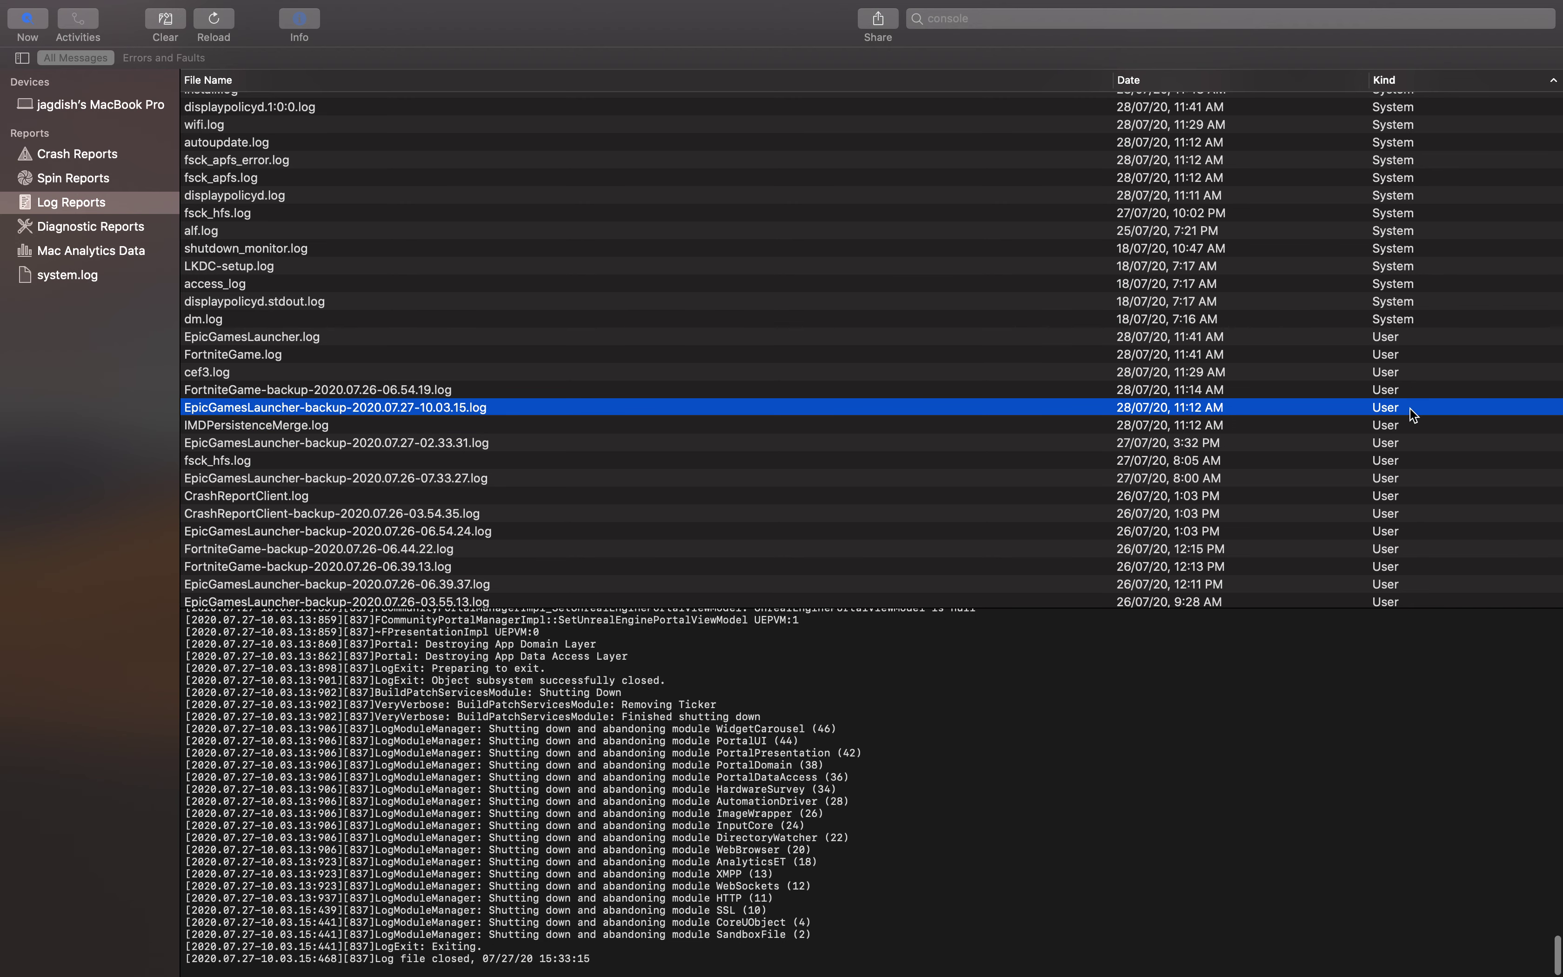
click(1436, 270)
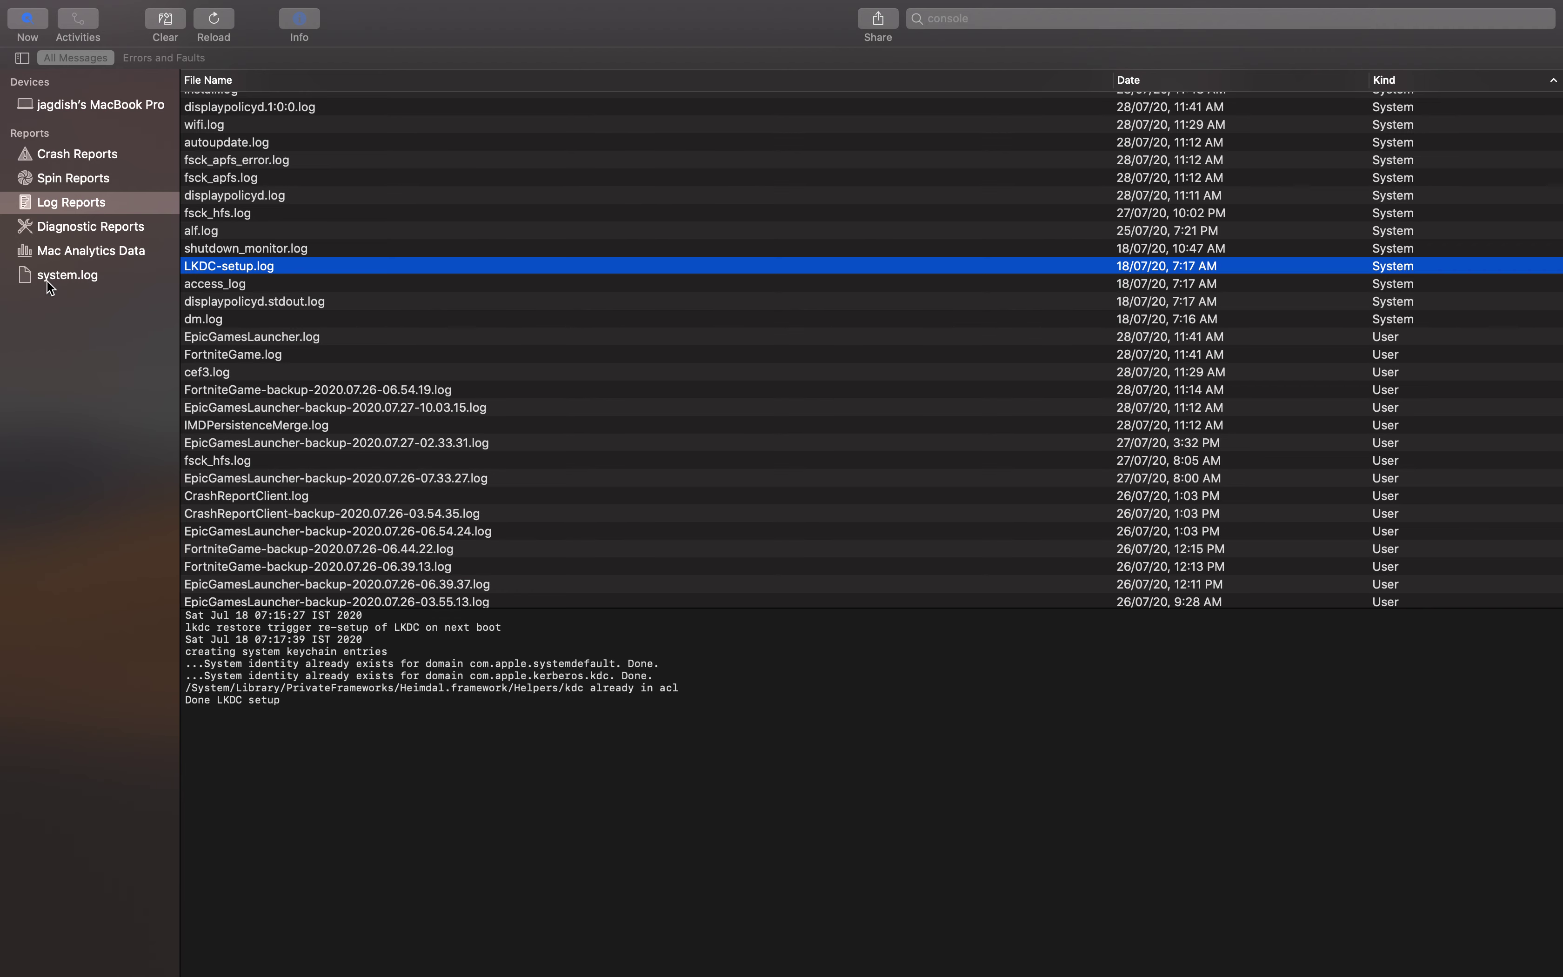
click(57, 107)
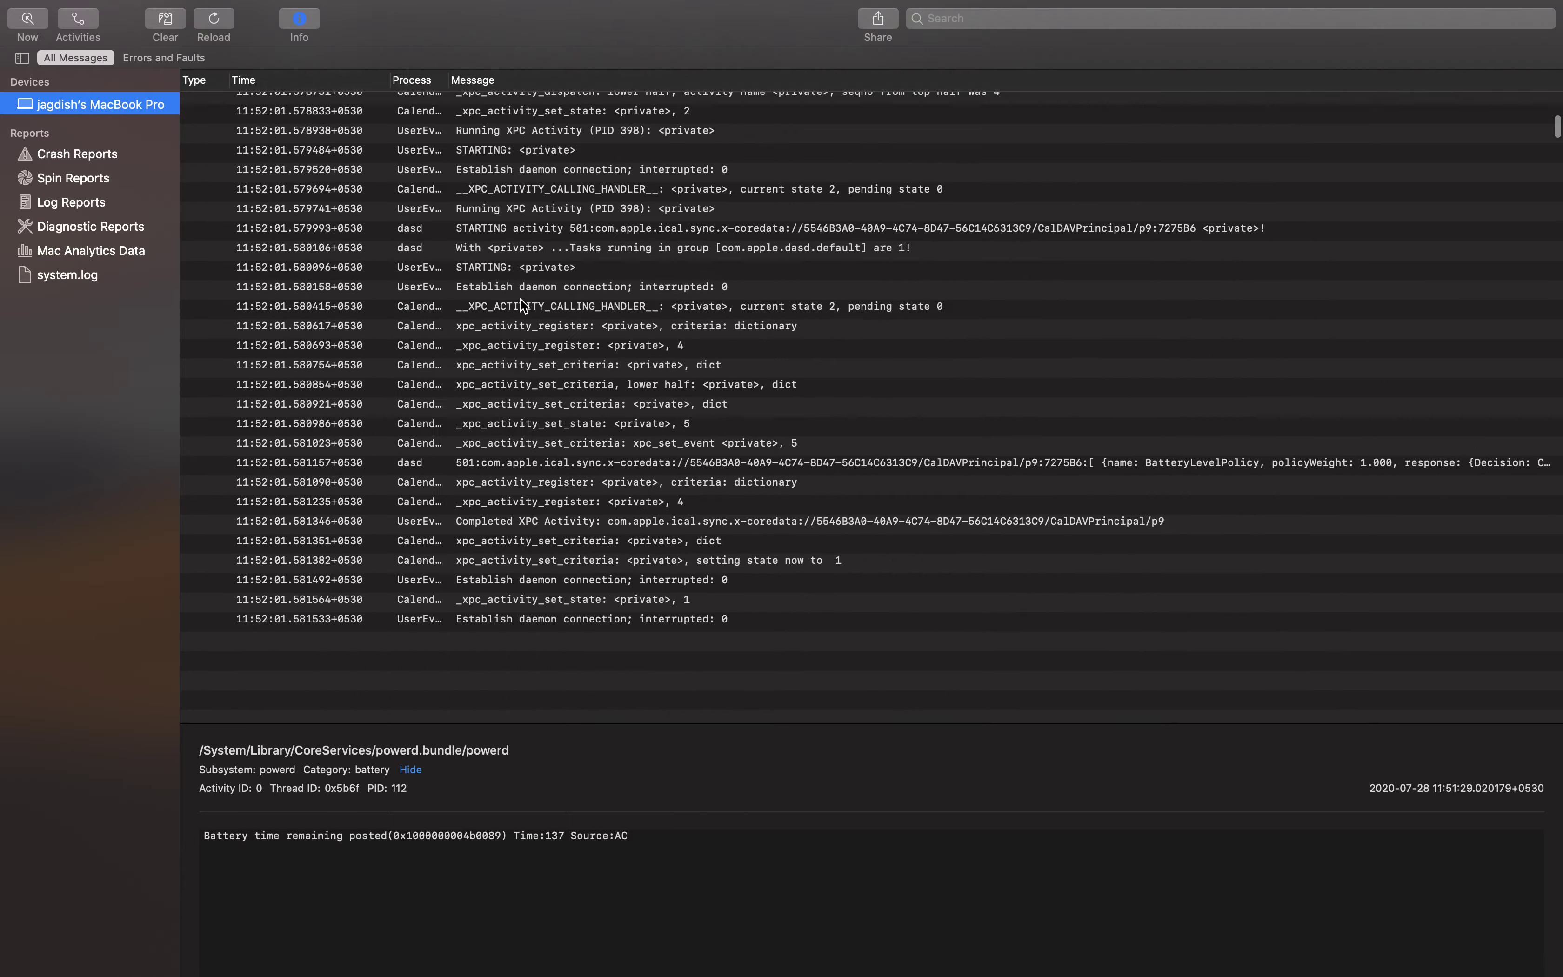
scroll(74, 120, up, 1)
click(66, 156)
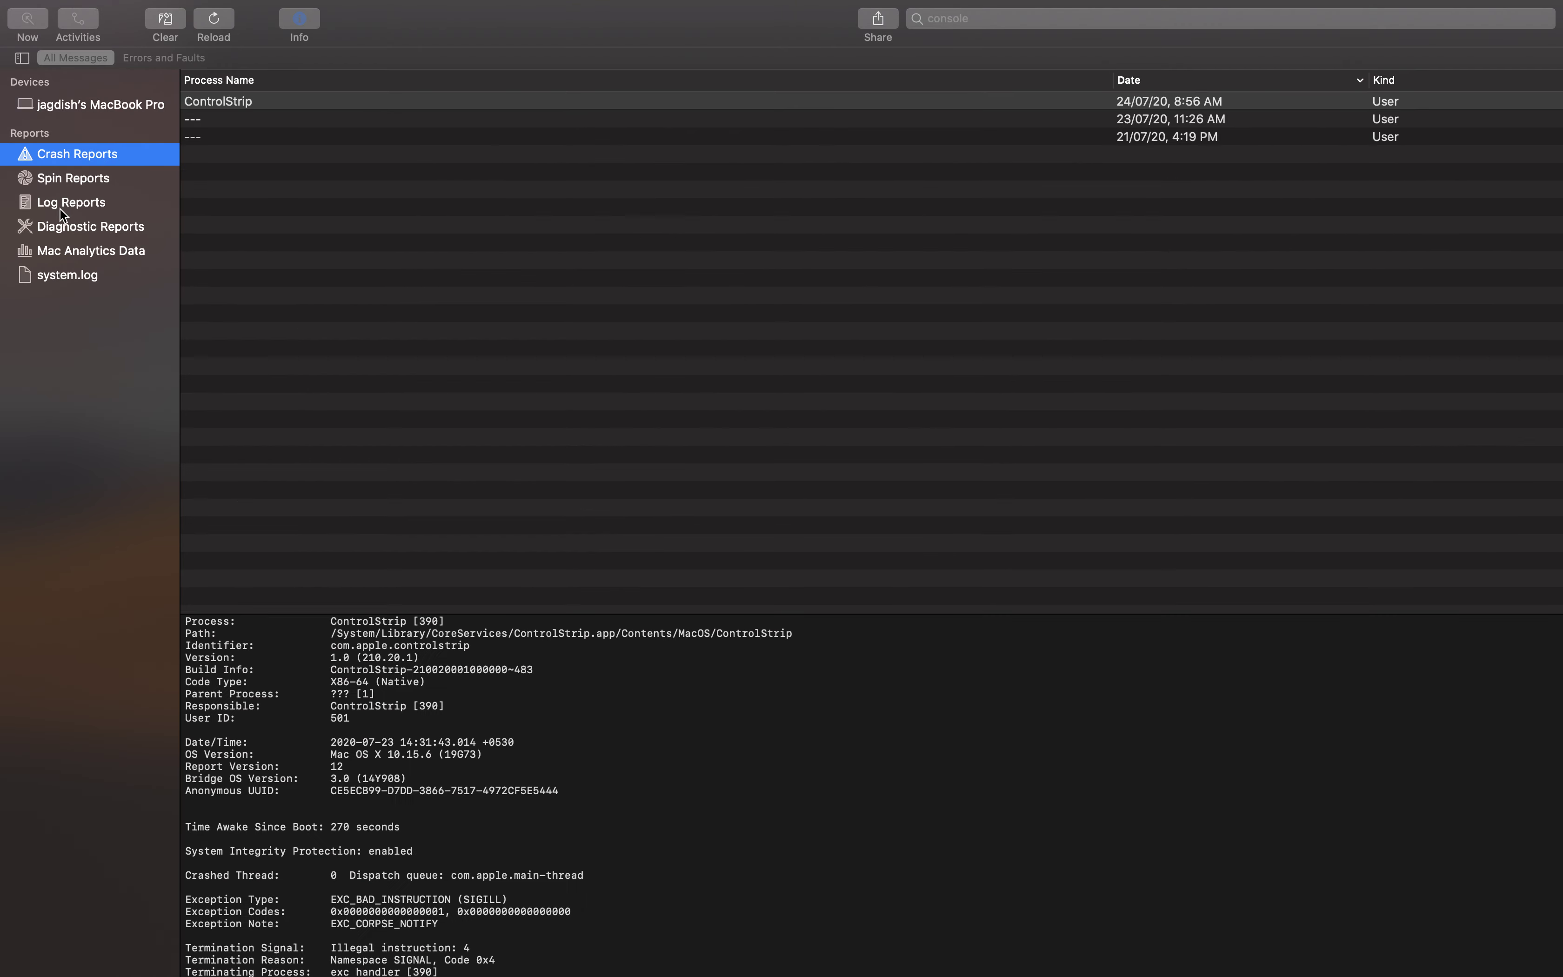
click(61, 207)
click(67, 274)
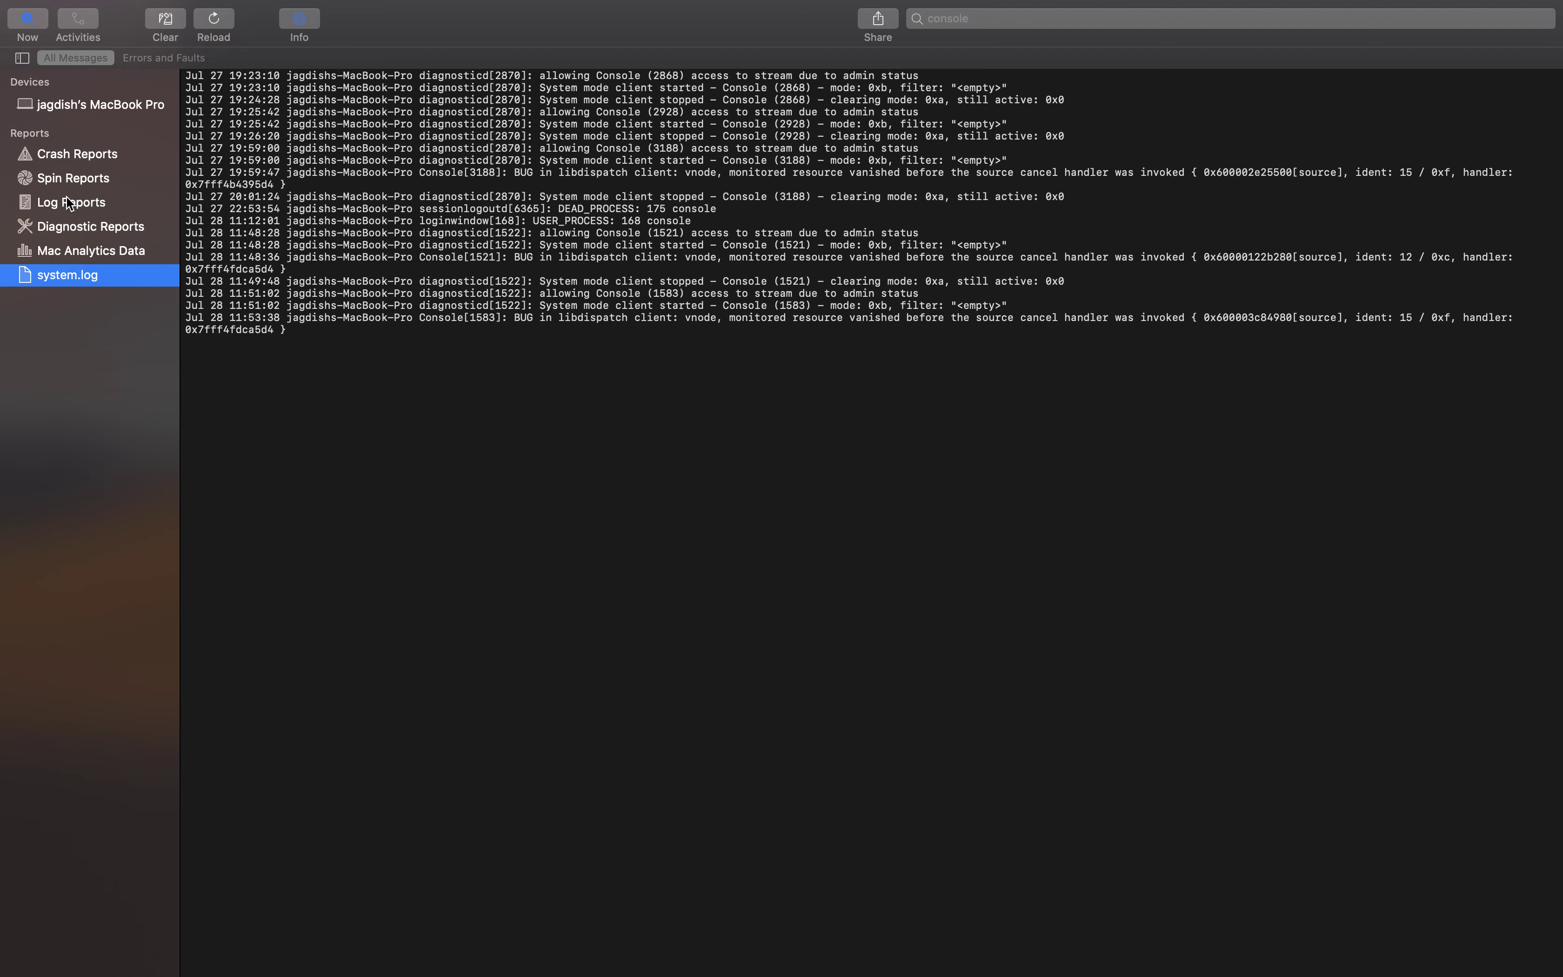
click(105, 196)
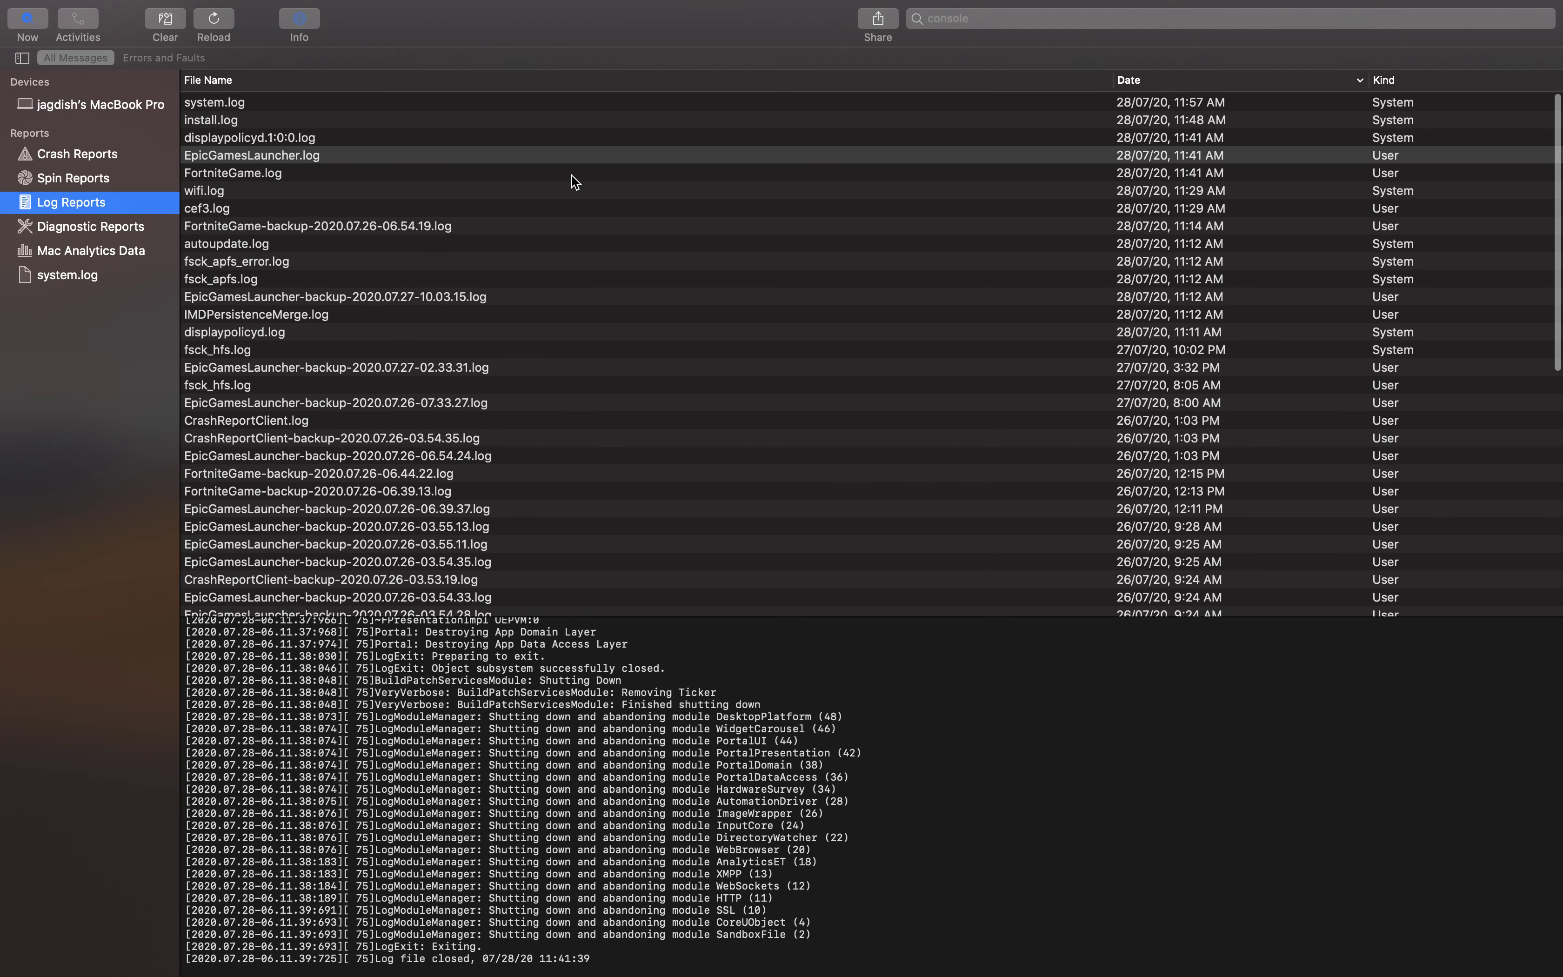
click(597, 153)
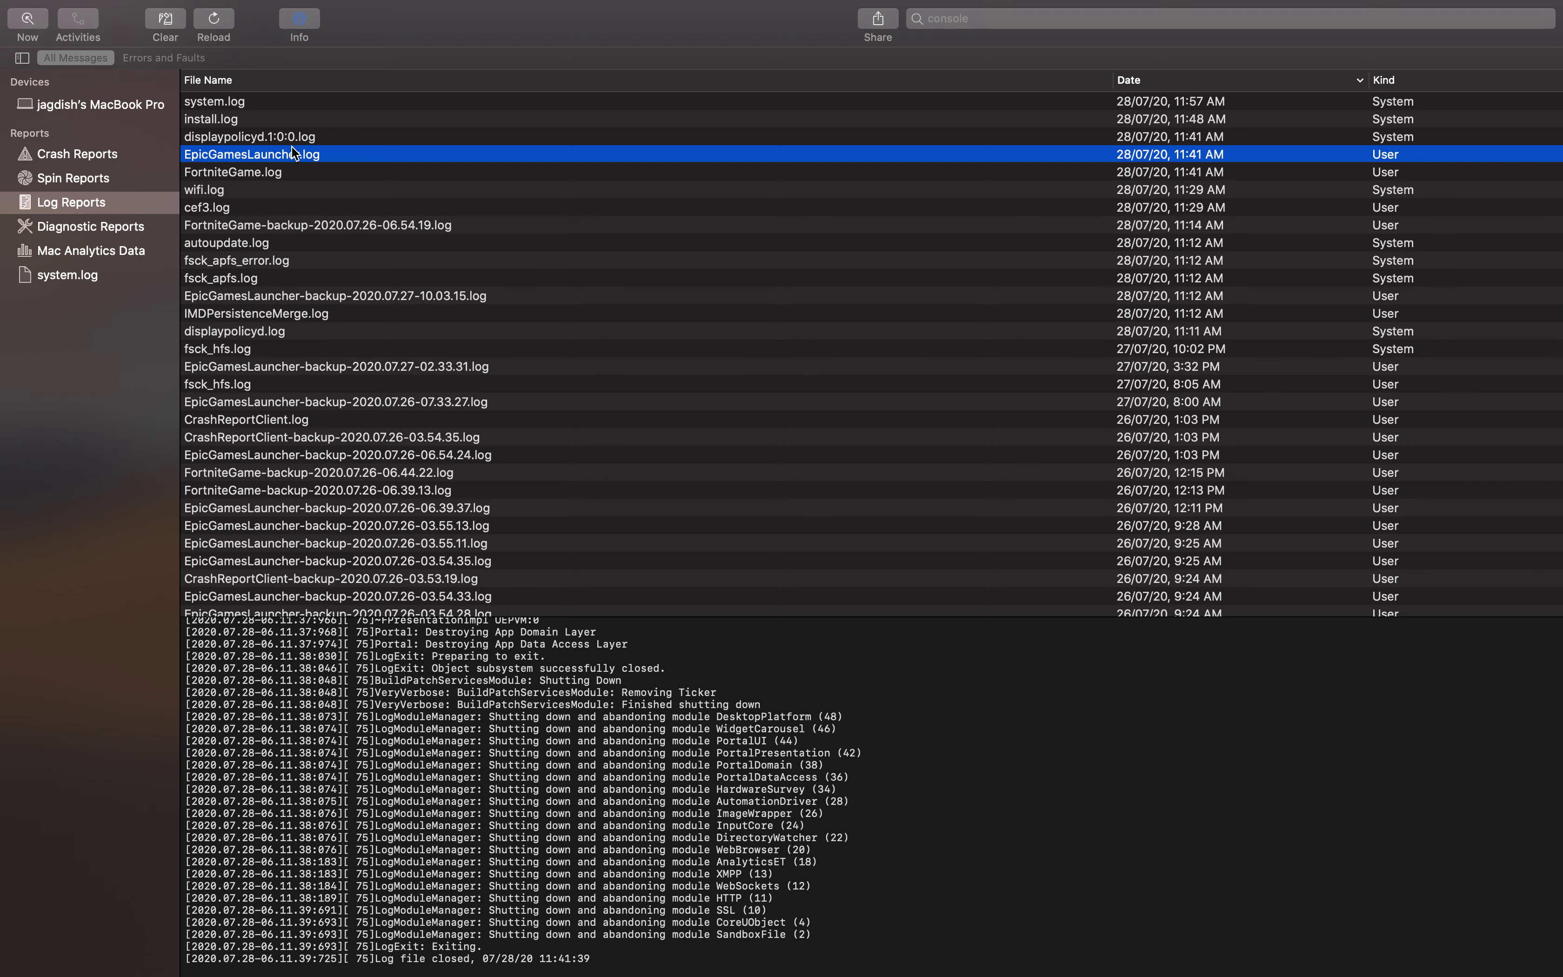
click(84, 105)
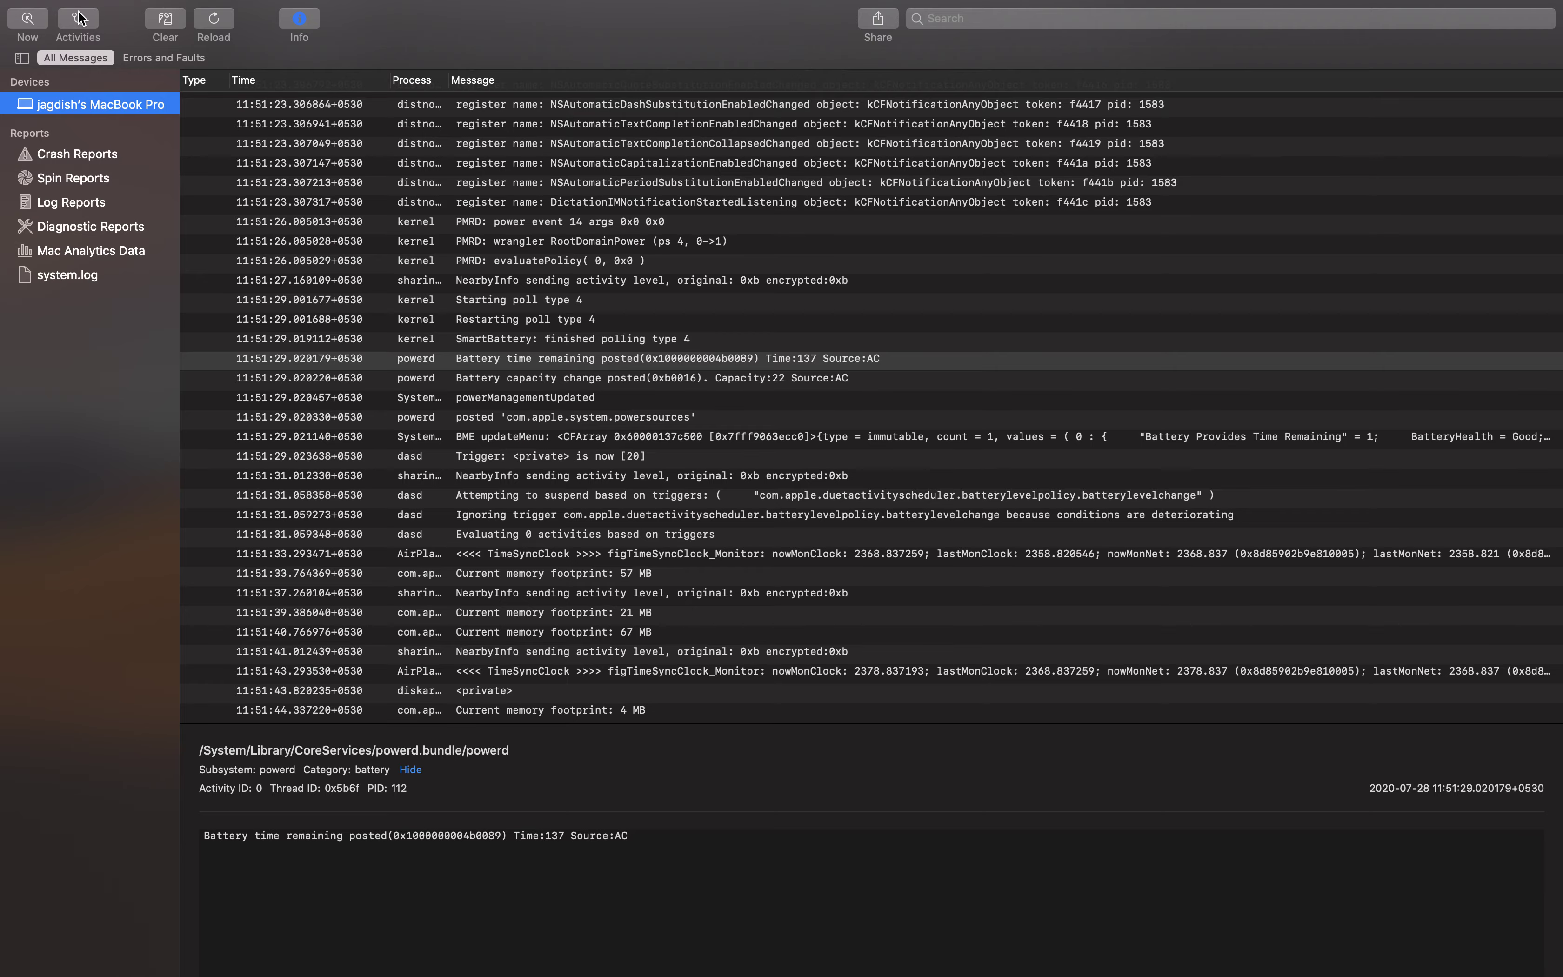
Jump to the newest messages, select the AirPlay TimeSyncClock message, then show the Activities view
click(27, 20)
scroll(428, 178, up, 15)
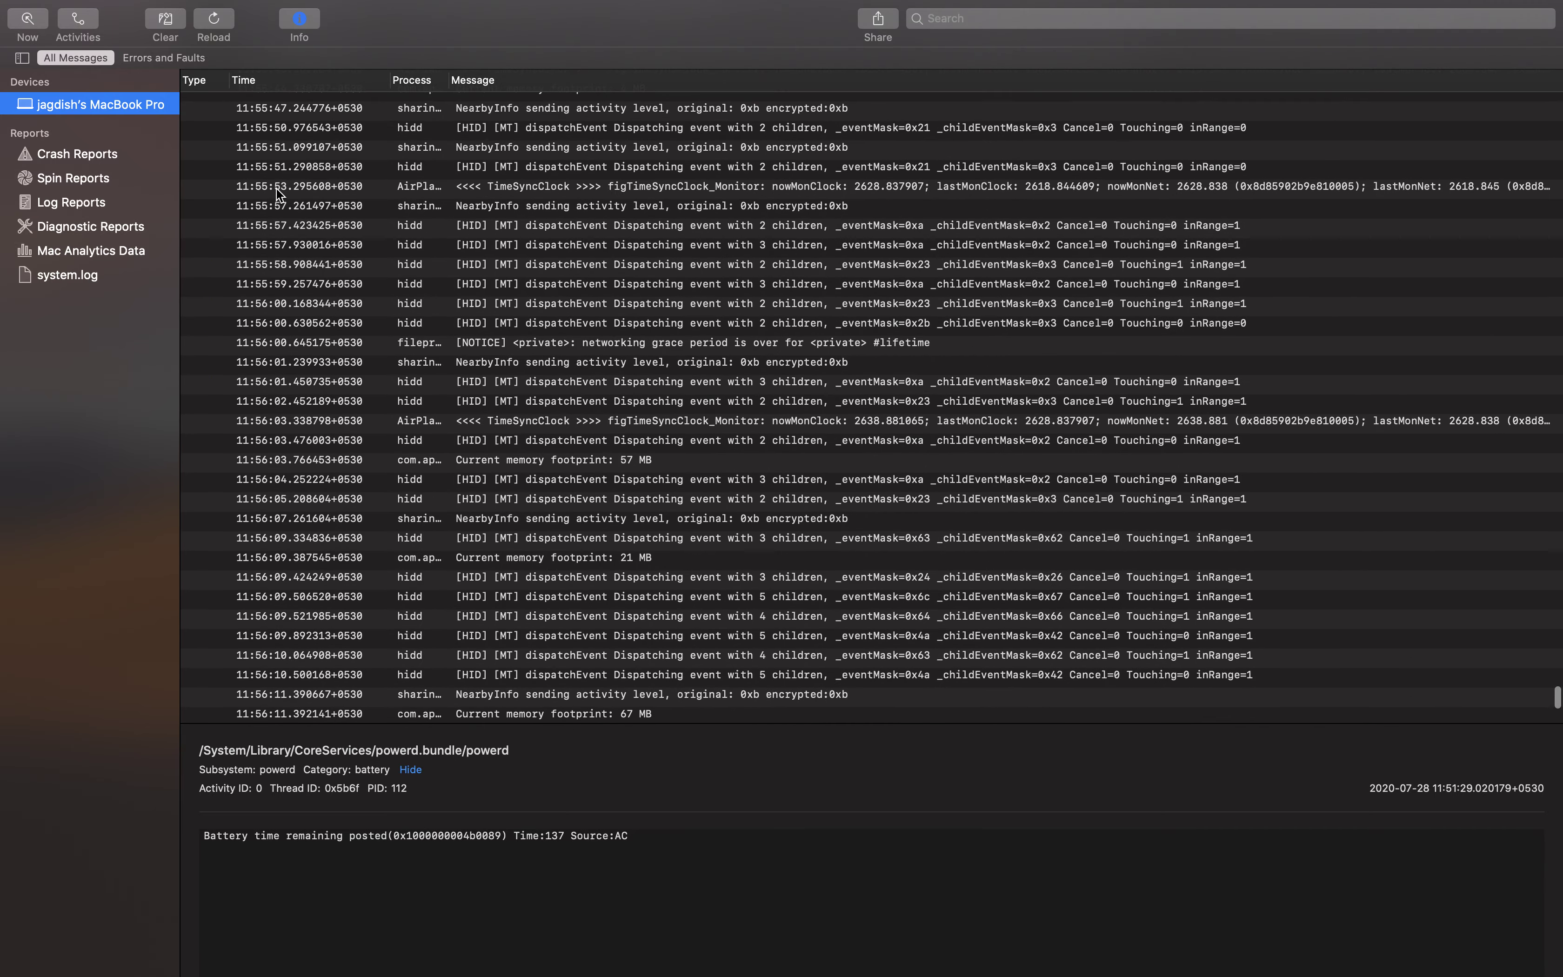
click(277, 190)
scroll(284, 209, up, 10)
scroll(304, 207, down, 15)
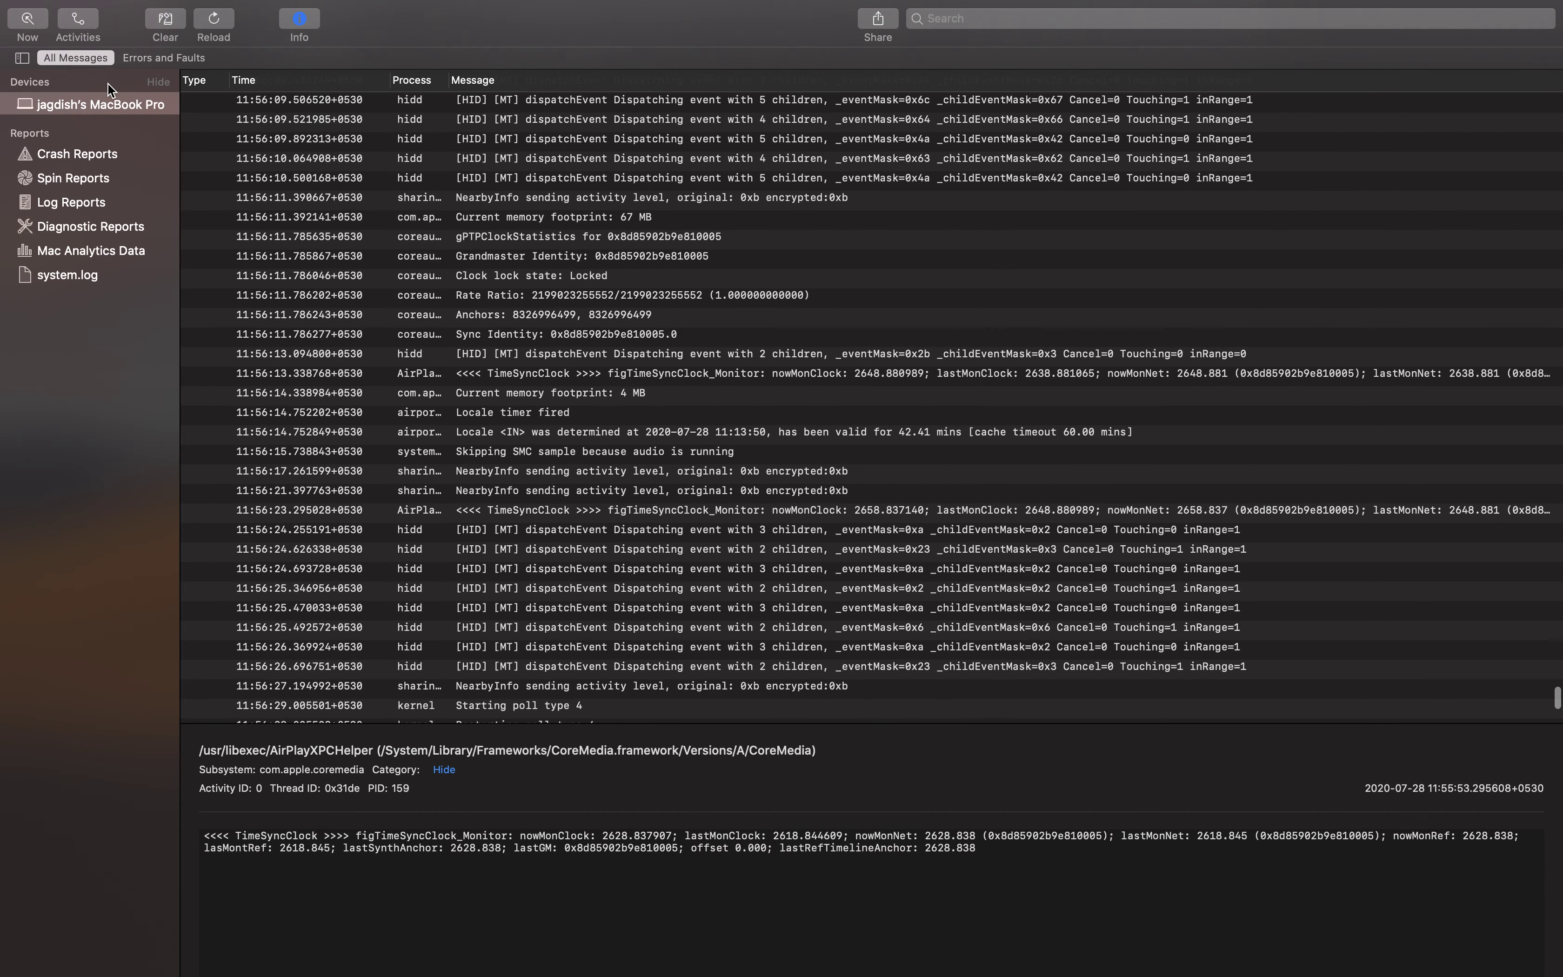
click(76, 25)
scroll(439, 210, up, 3)
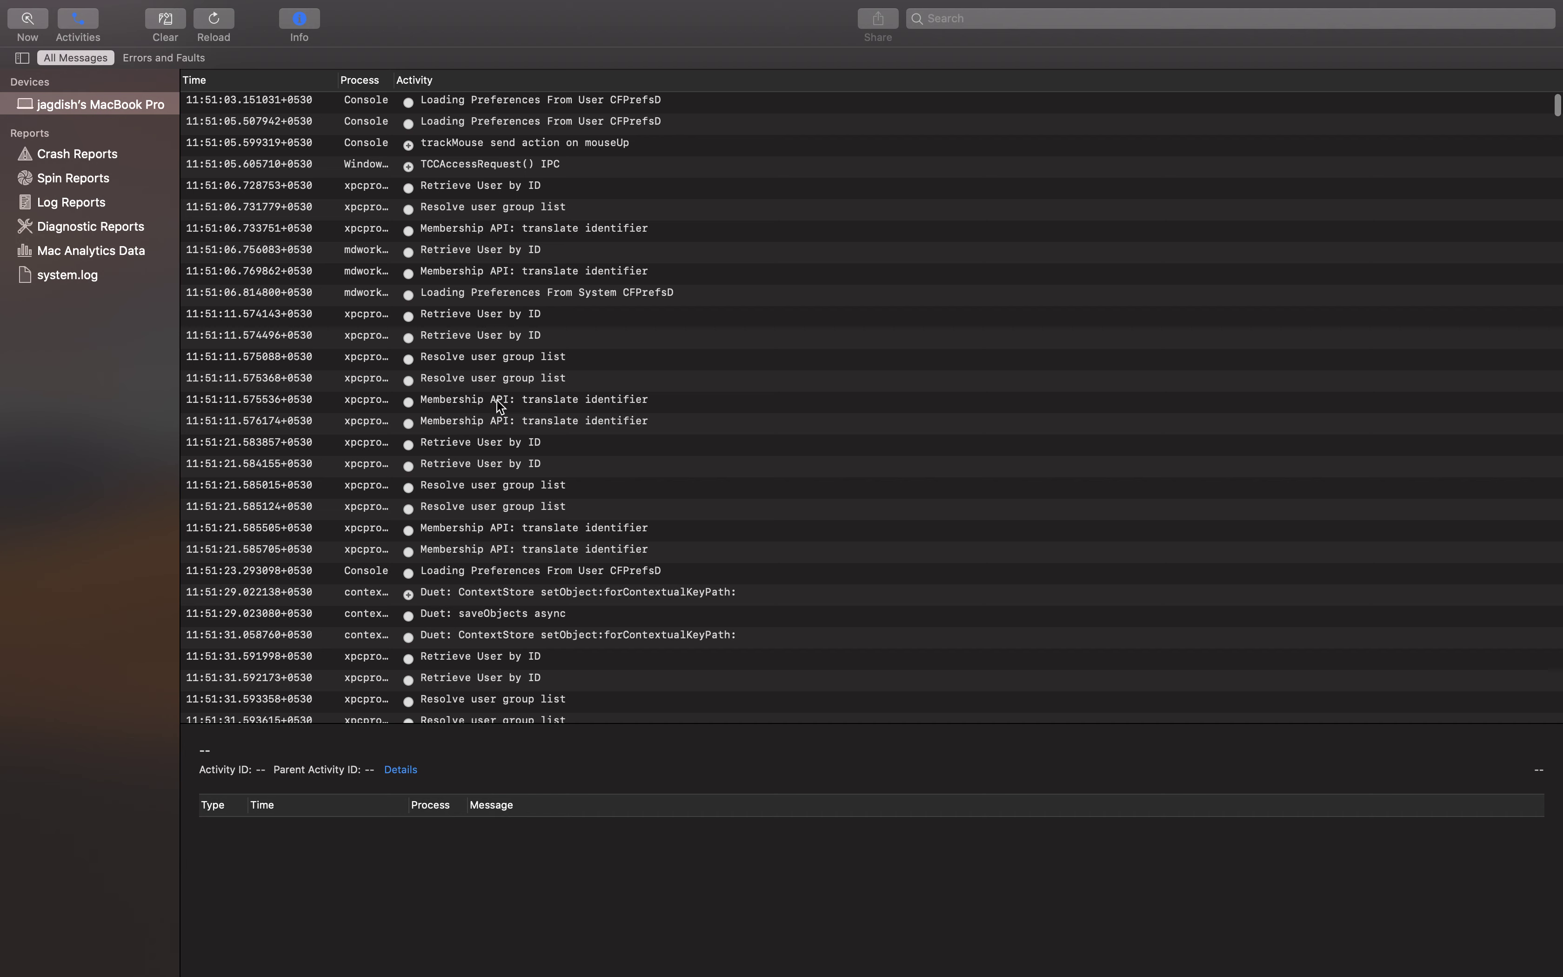
Expand the Duet ContextStore activity, scroll the list, then toggle Activities off
click(410, 594)
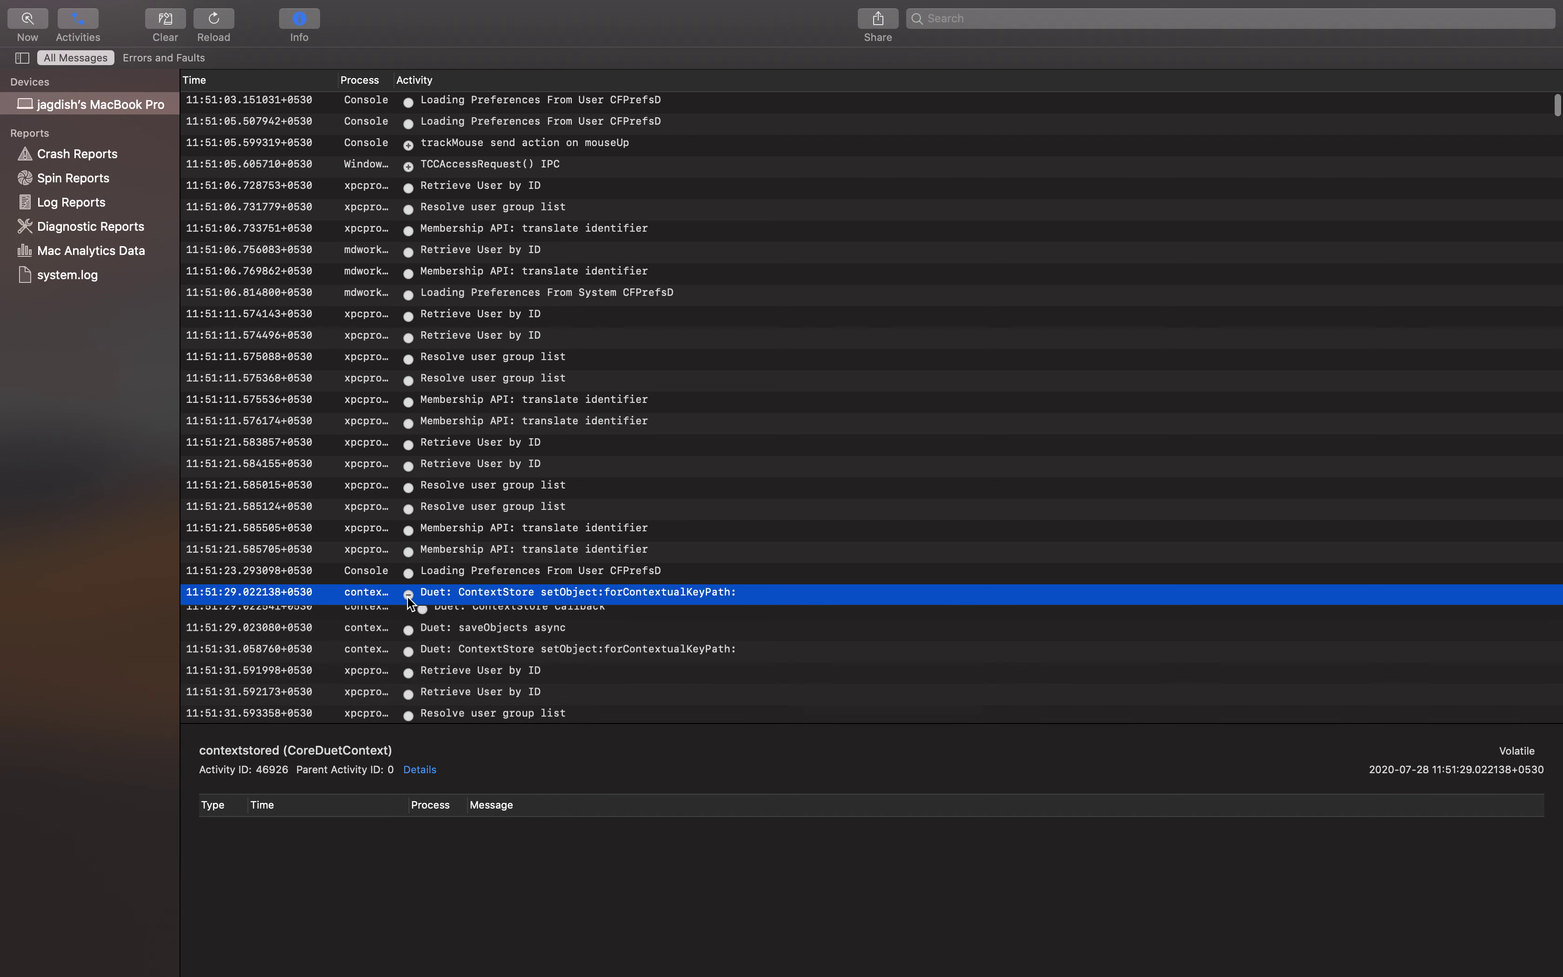
scroll(469, 583, down, 5)
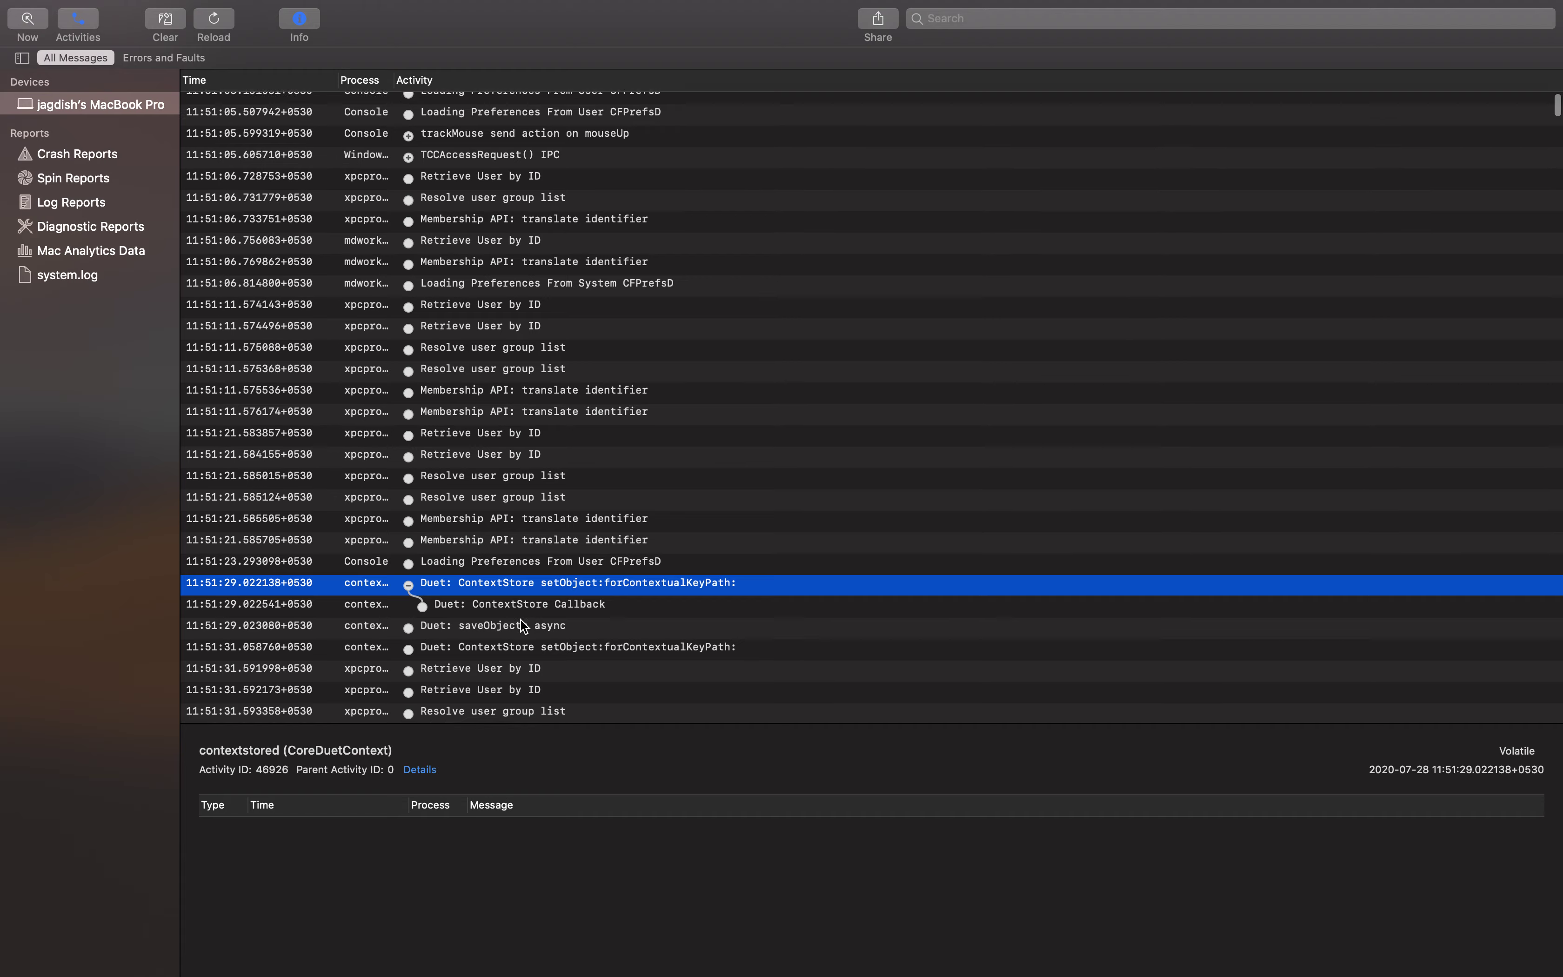
scroll(469, 583, down, 10)
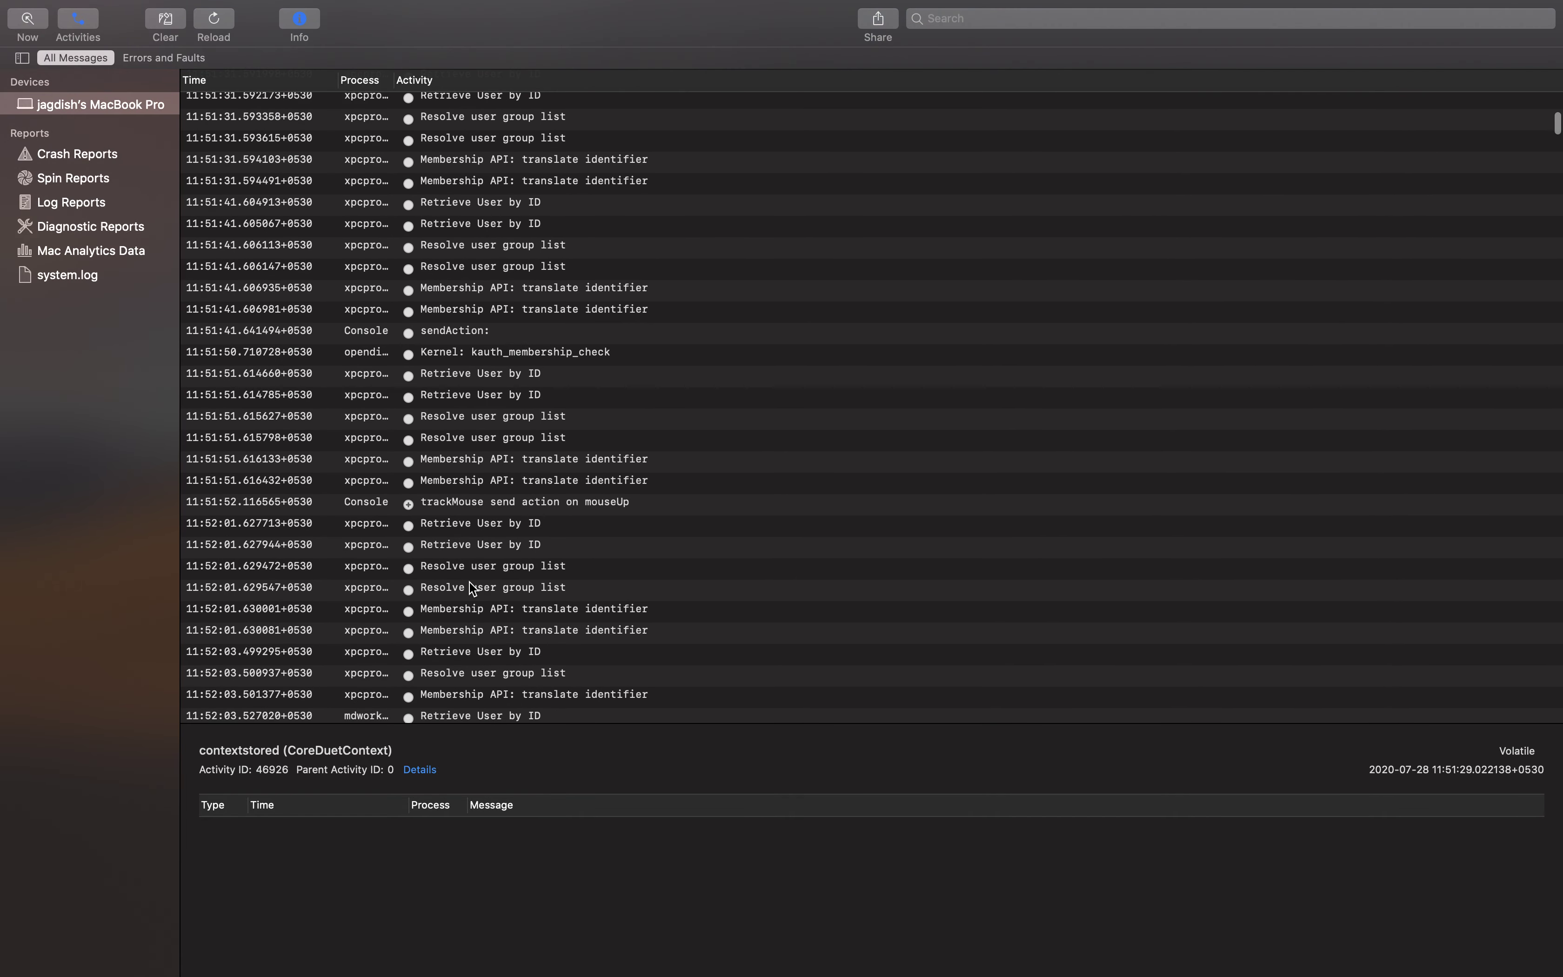
scroll(469, 583, down, 10)
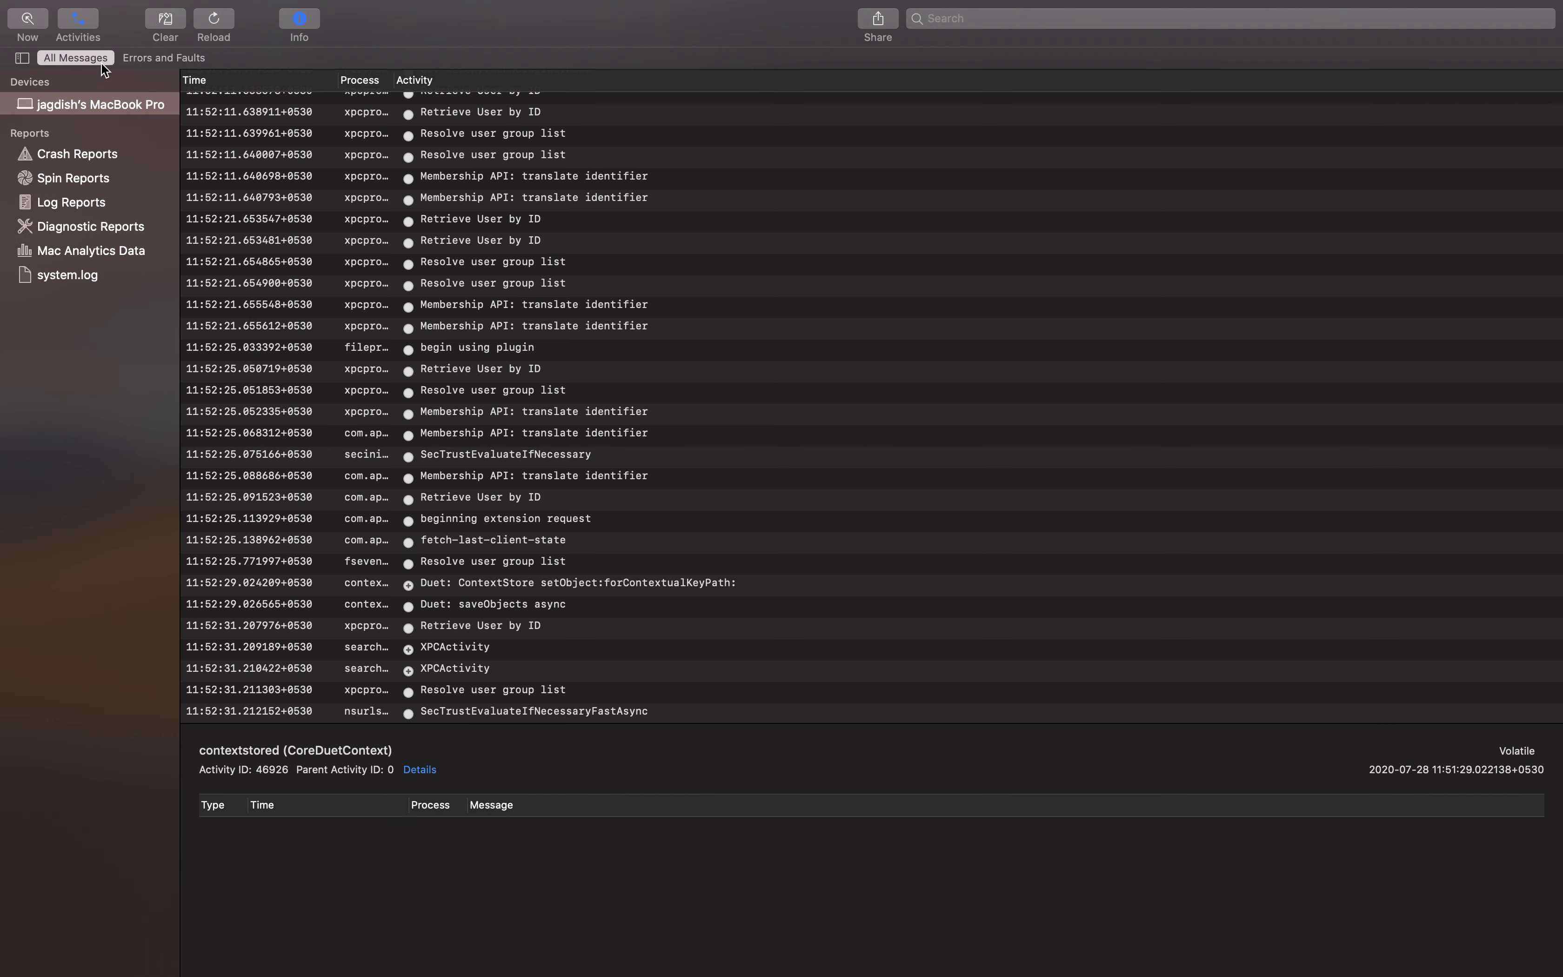
click(76, 20)
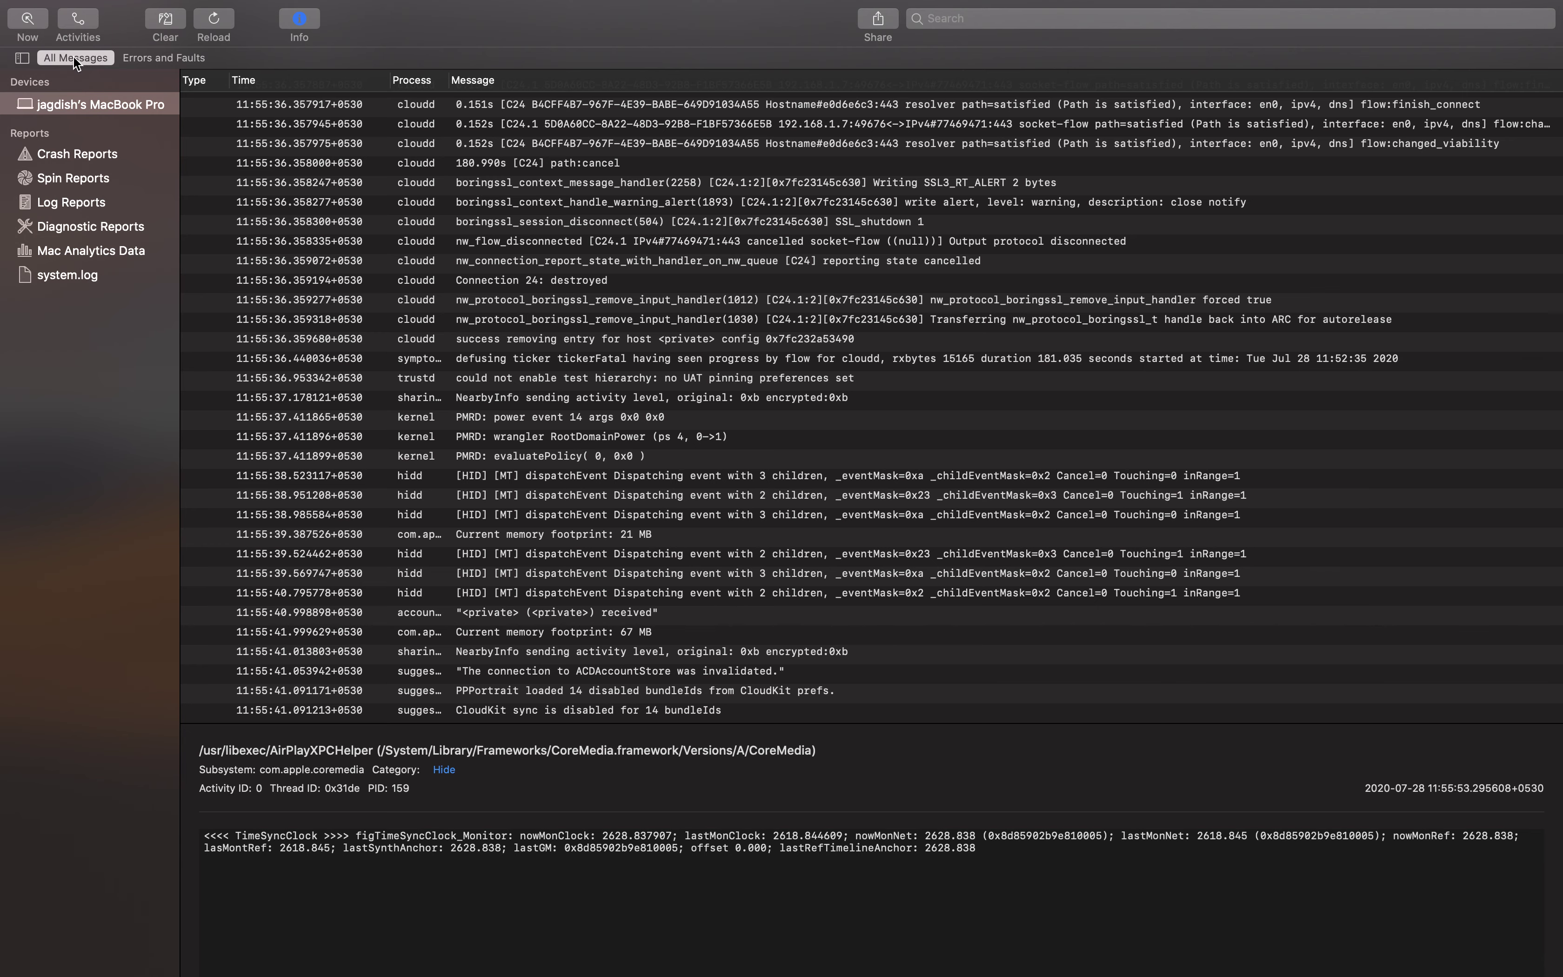
Apply the Errors and Faults filter and scroll through the filtered stream
click(175, 58)
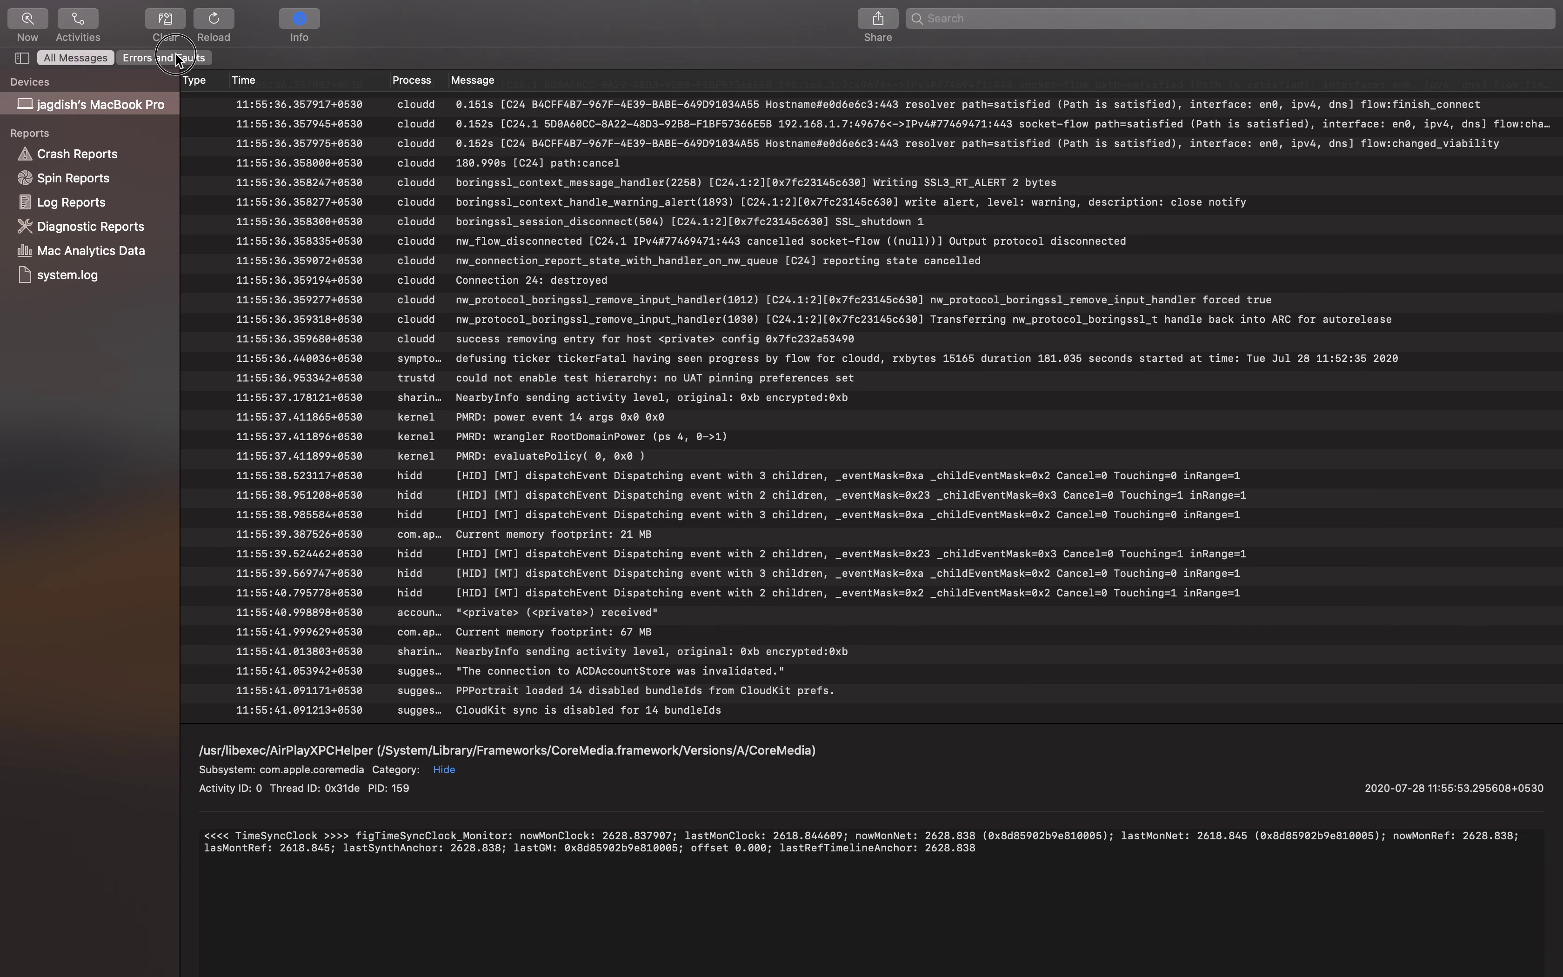
scroll(305, 232, down, 3)
scroll(251, 290, up, 10)
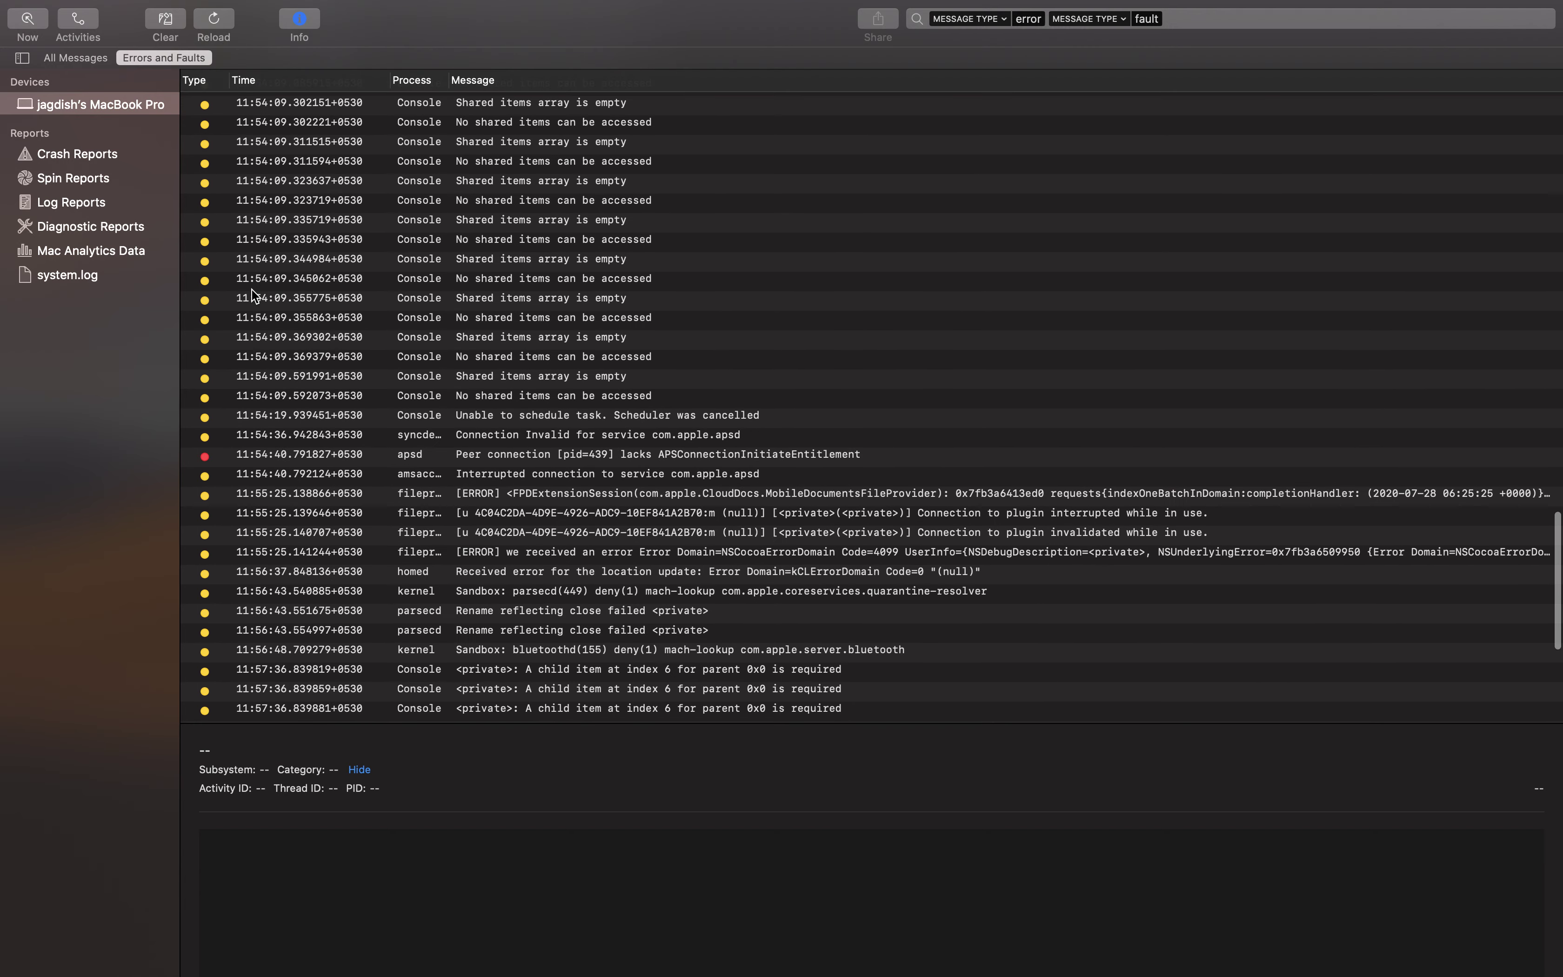
scroll(218, 256, up, 5)
scroll(209, 255, down, 10)
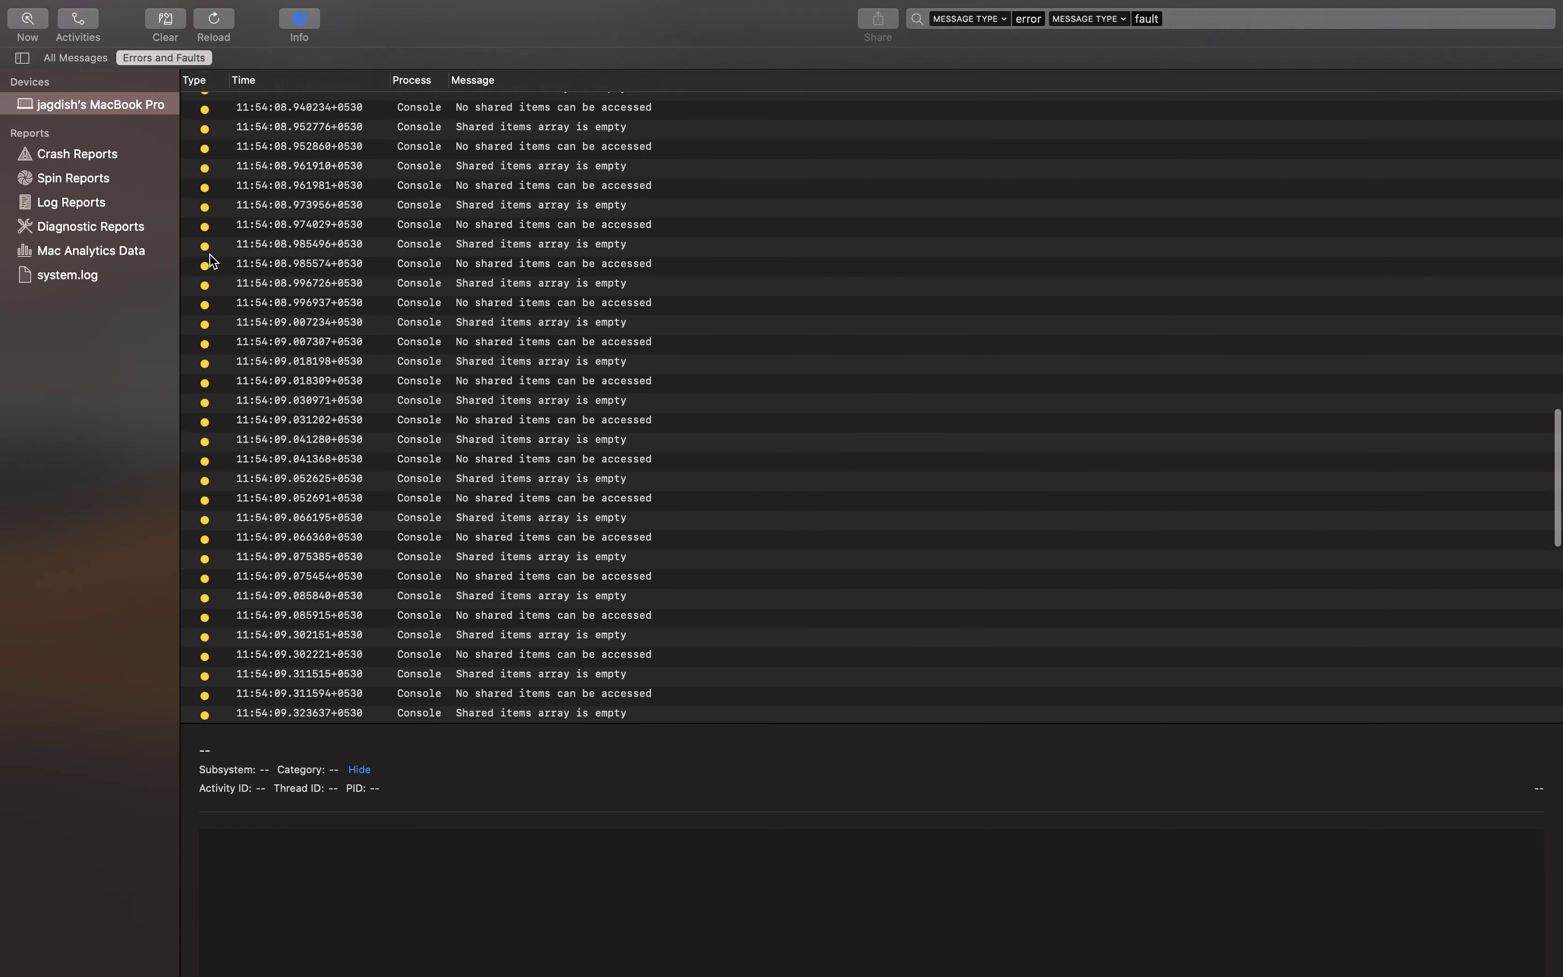
scroll(218, 261, up, 5)
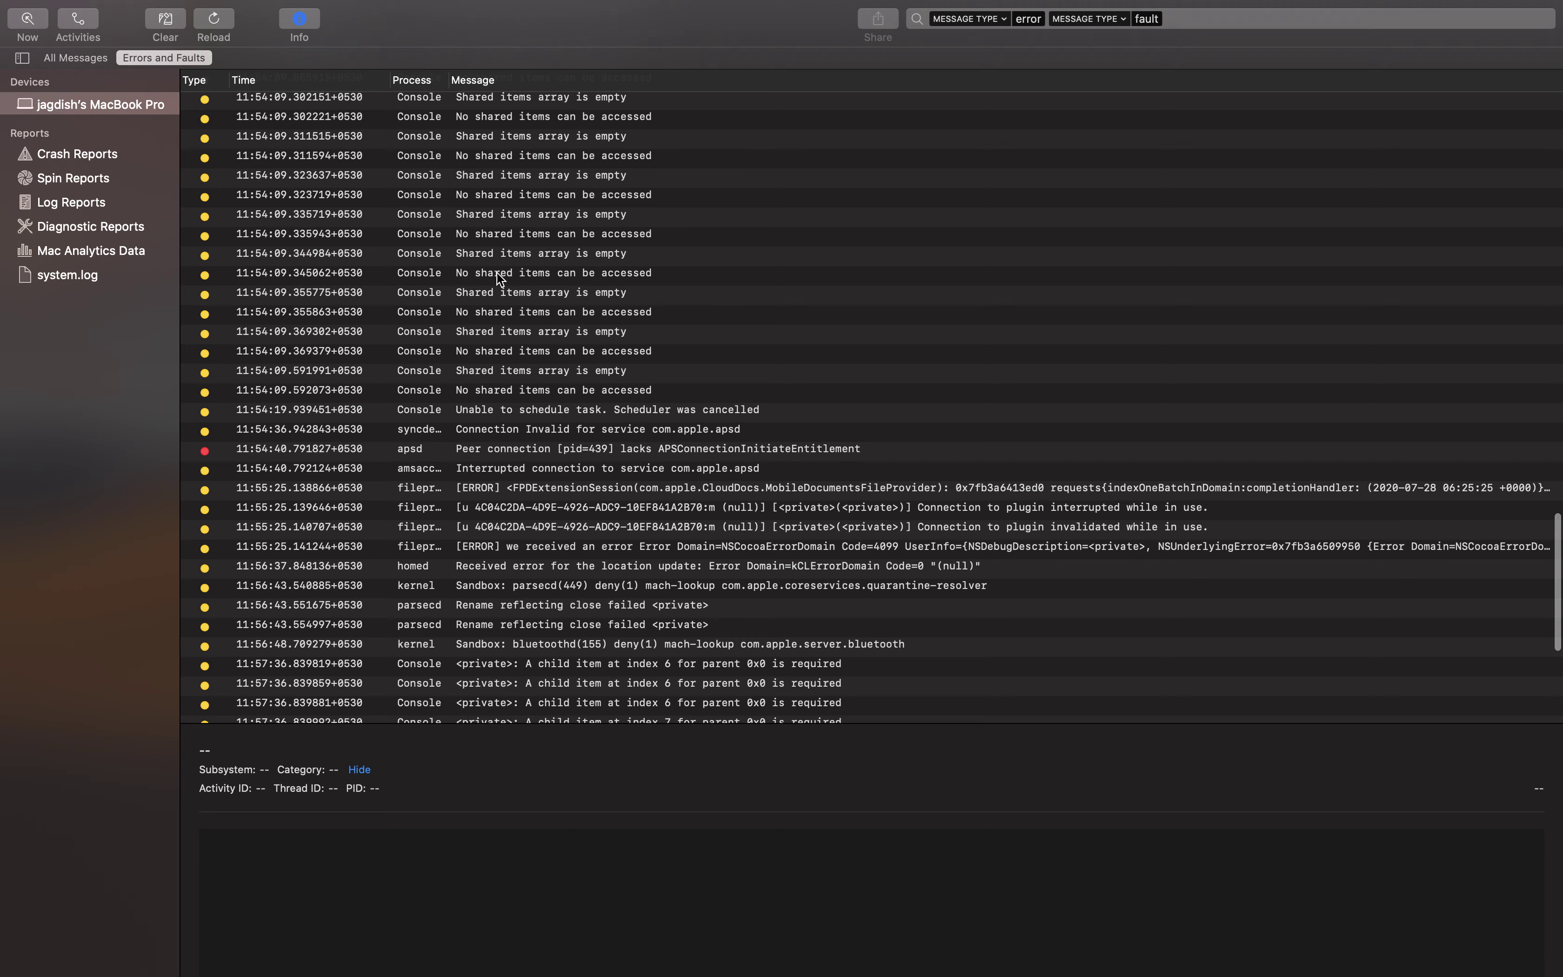
Inspect the shared items messages and the 11:54:09.335719 and 11:54:09.323719 entries
click(496, 274)
click(478, 254)
click(460, 224)
click(456, 196)
scroll(469, 214, up, 10)
scroll(473, 221, up, 10)
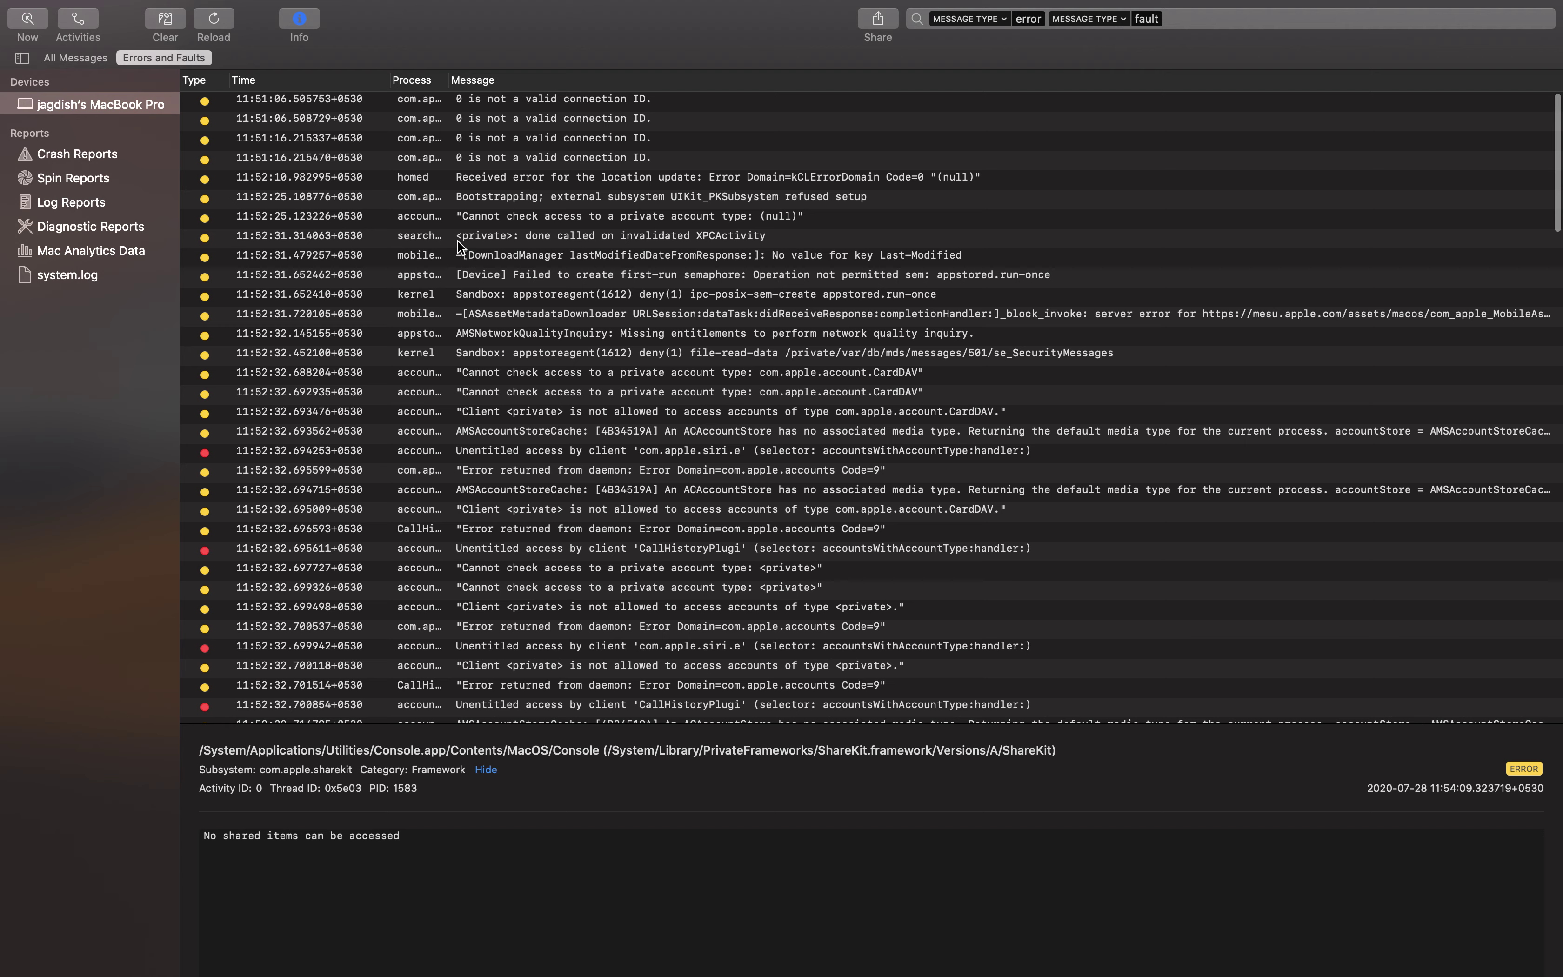
Read the accountsd fault, CardDAV access message, CallHistoryPlugi fault and client access error details
click(210, 453)
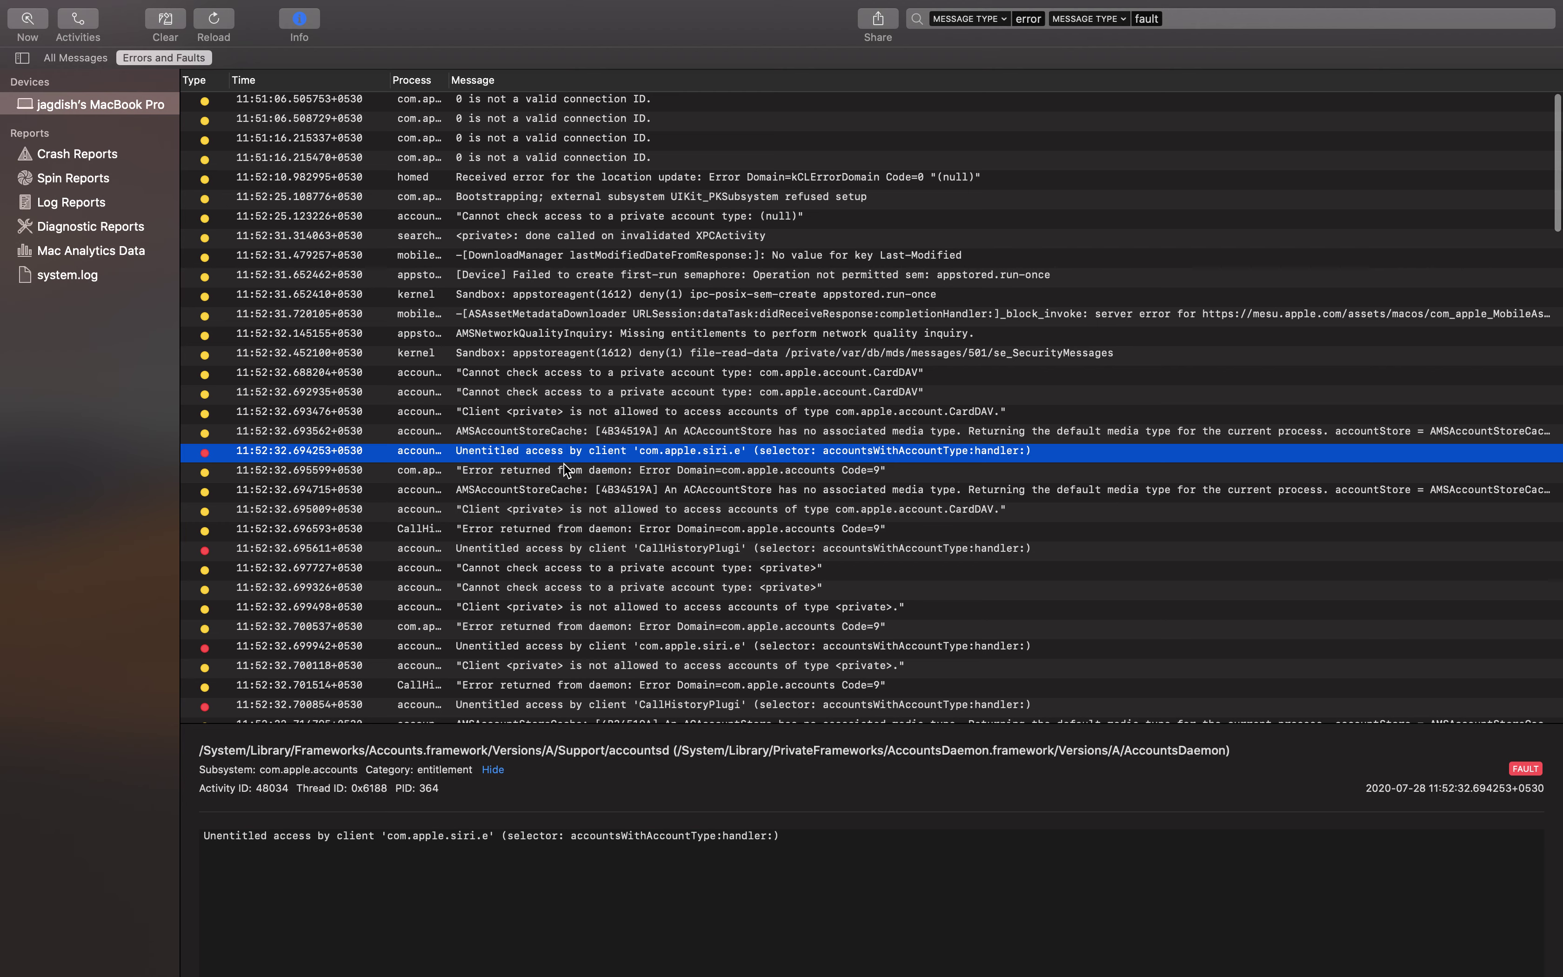
drag(520, 452, 504, 698)
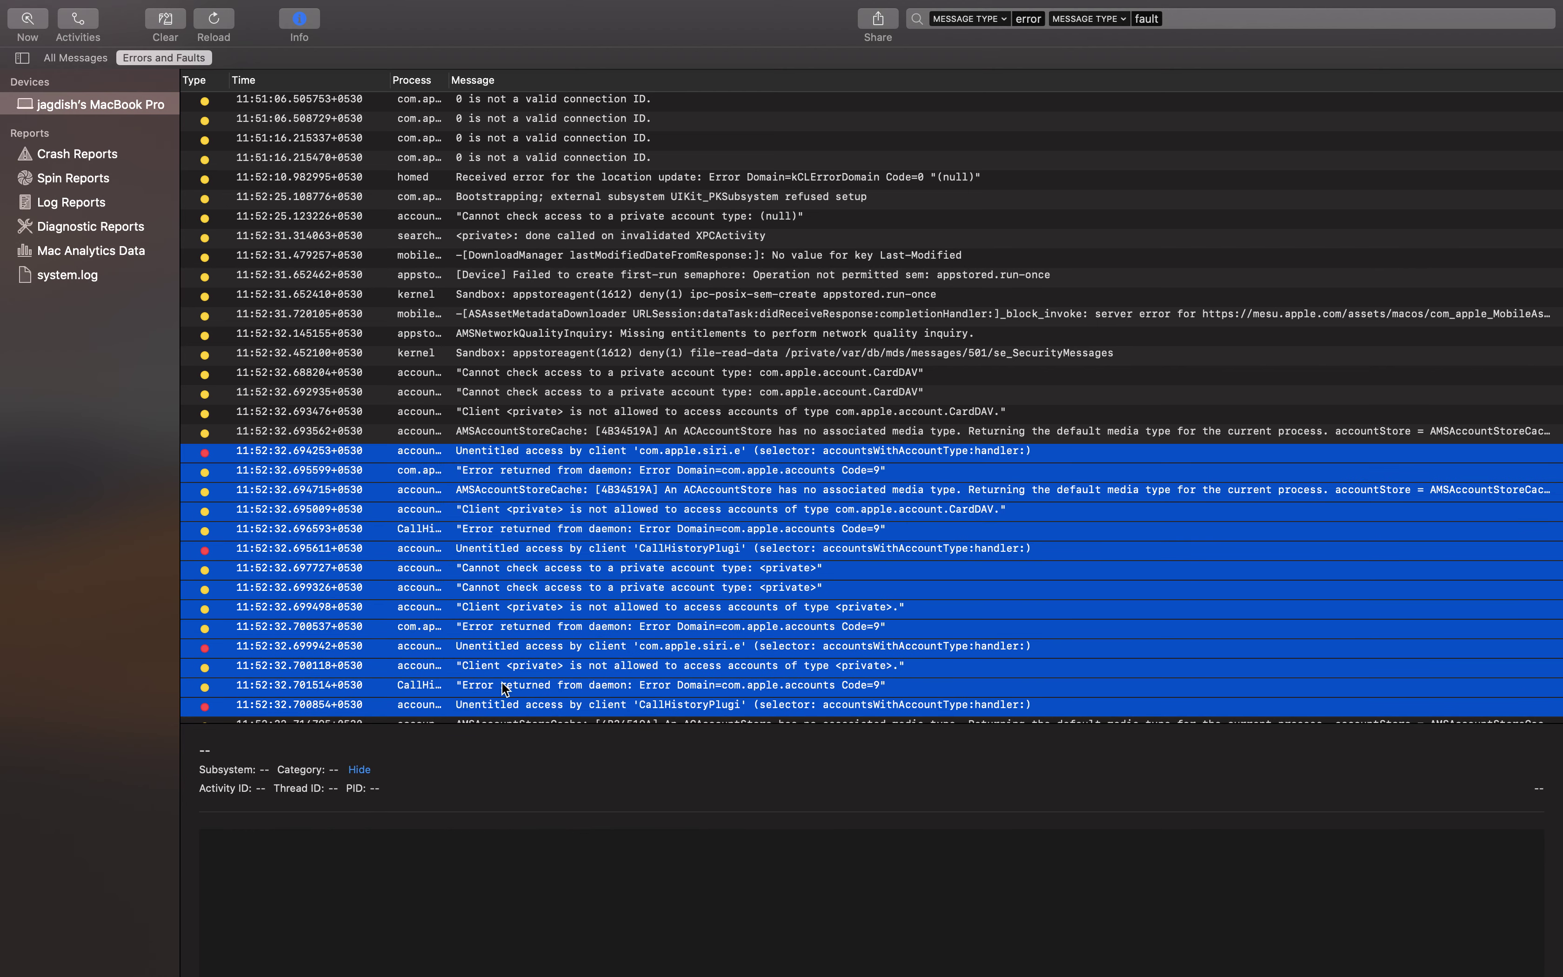
click(481, 394)
click(465, 549)
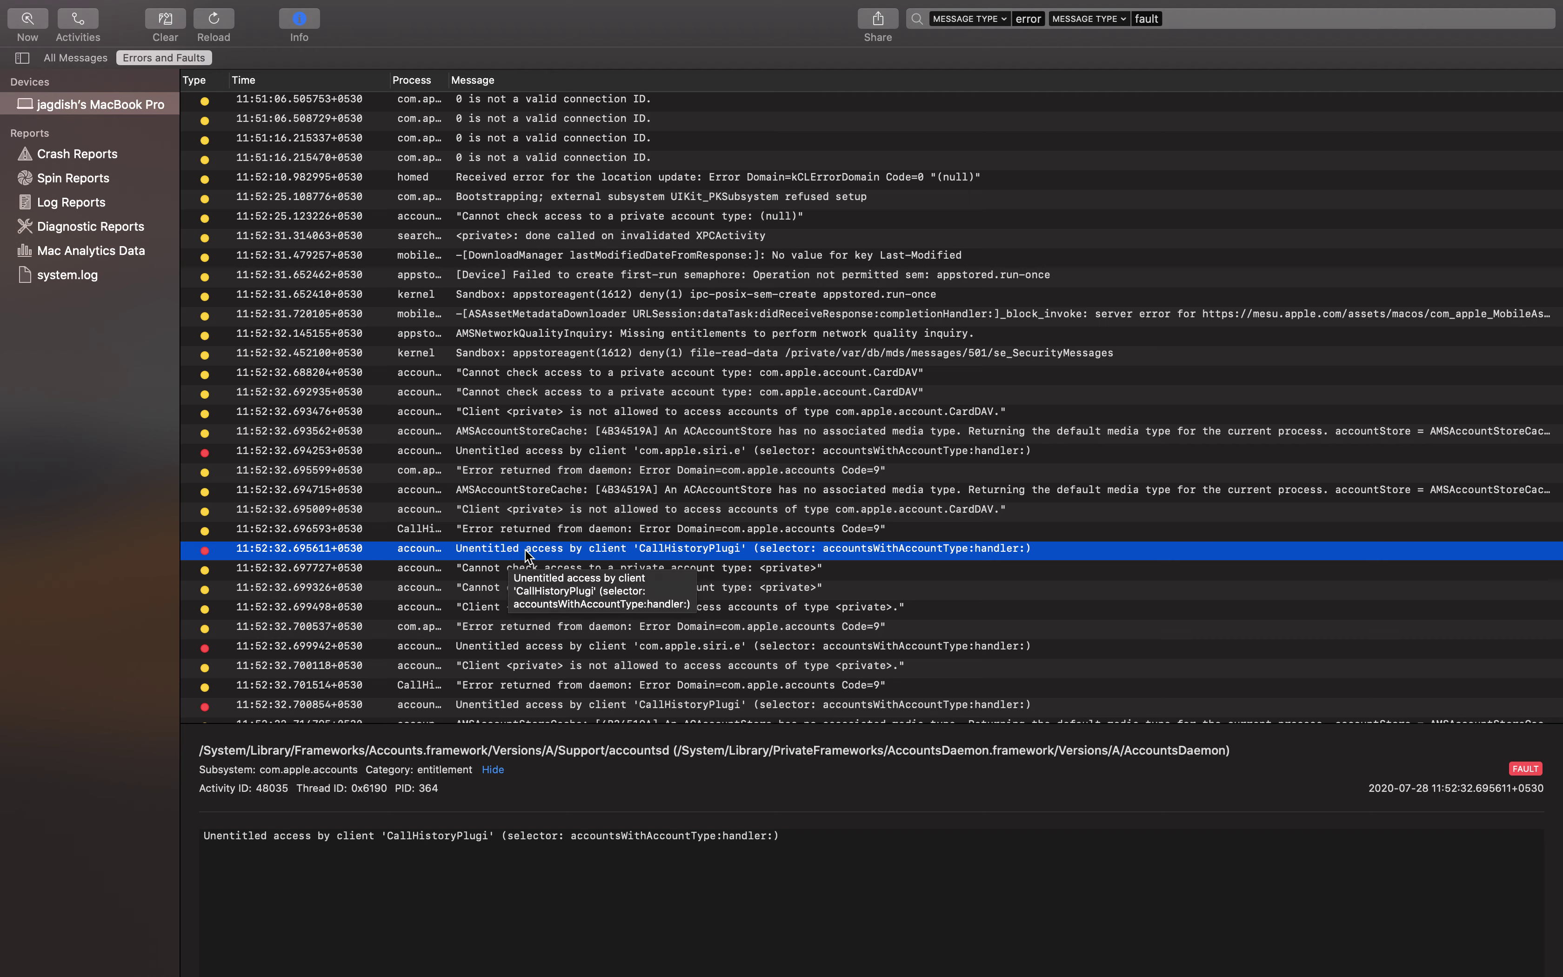
click(550, 606)
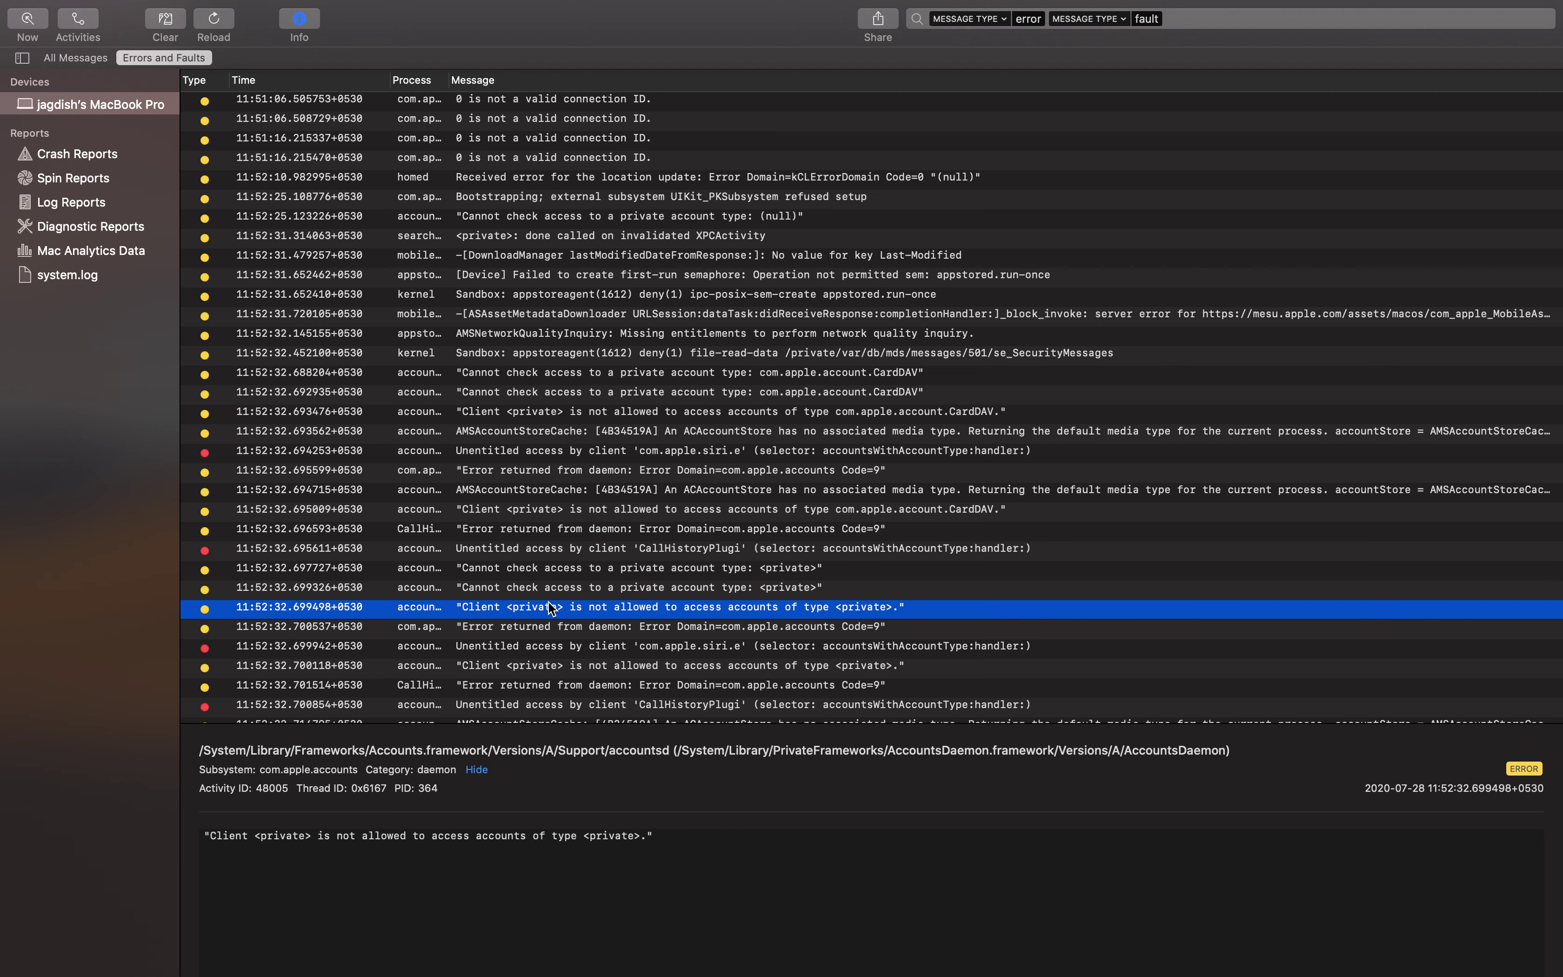
click(475, 548)
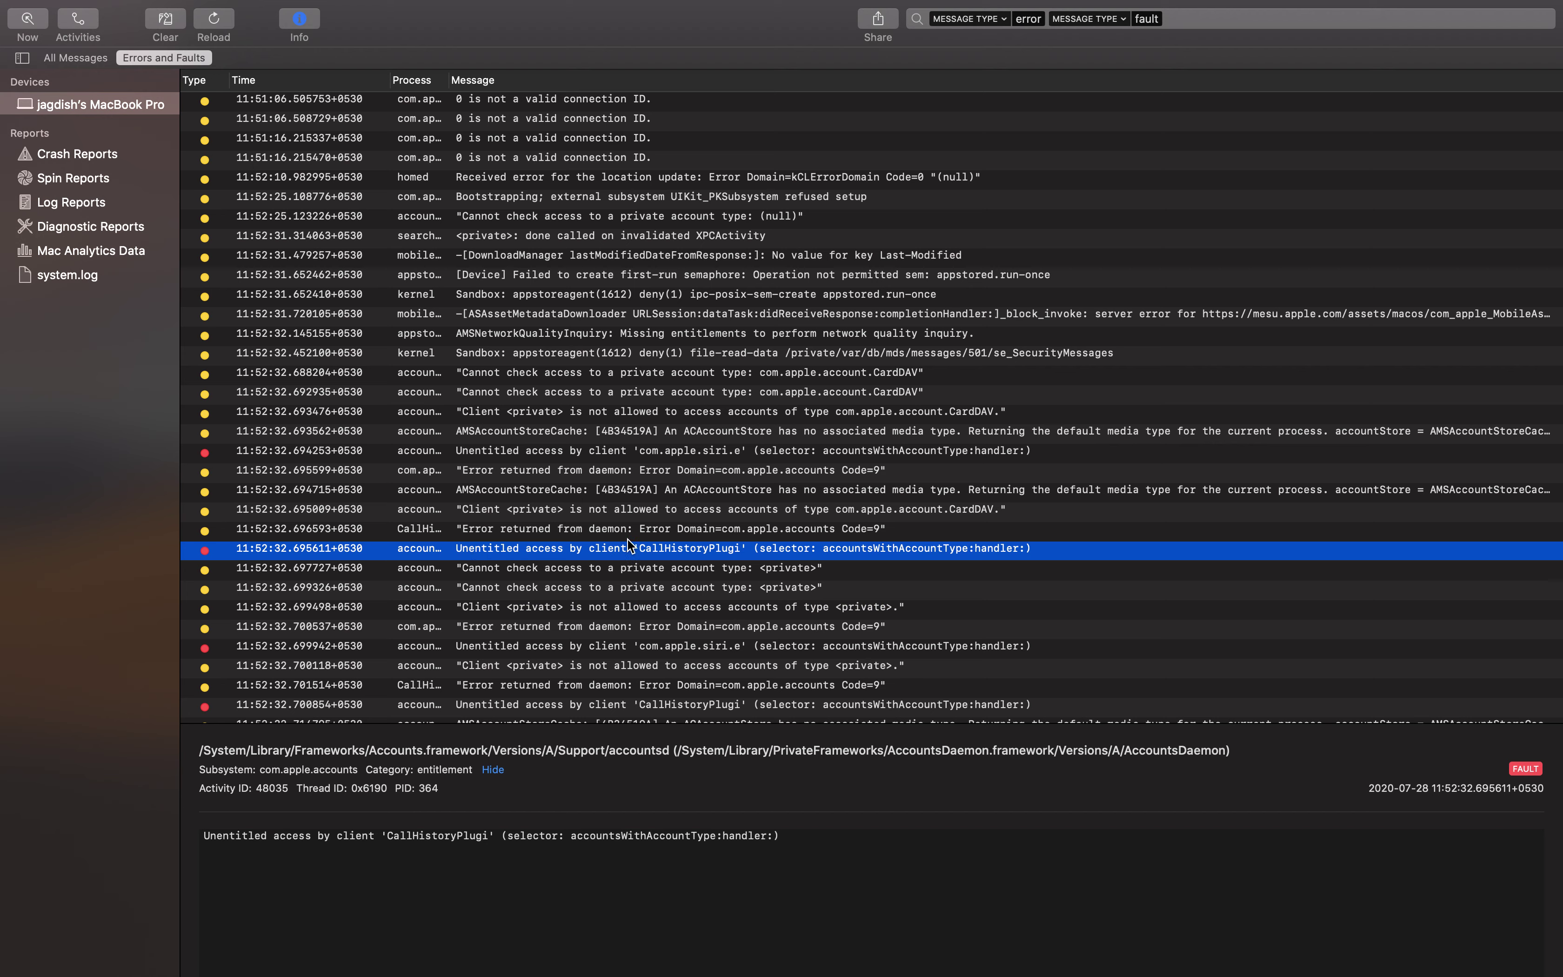
click(653, 549)
scroll(533, 640, down, 5)
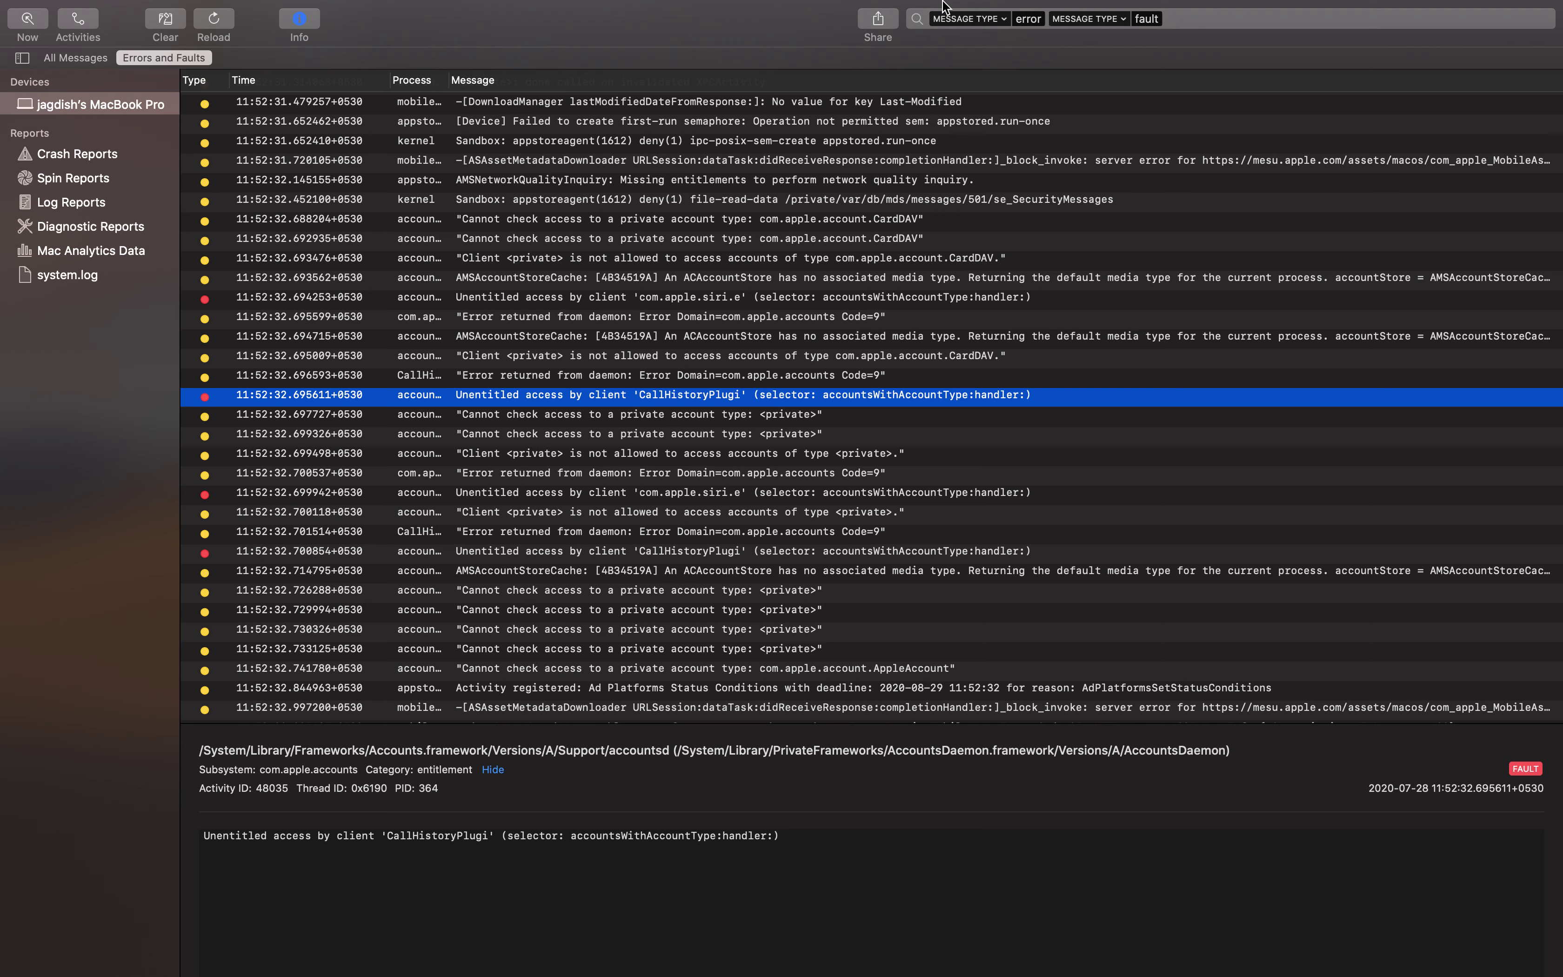
mouse_move(555, 7)
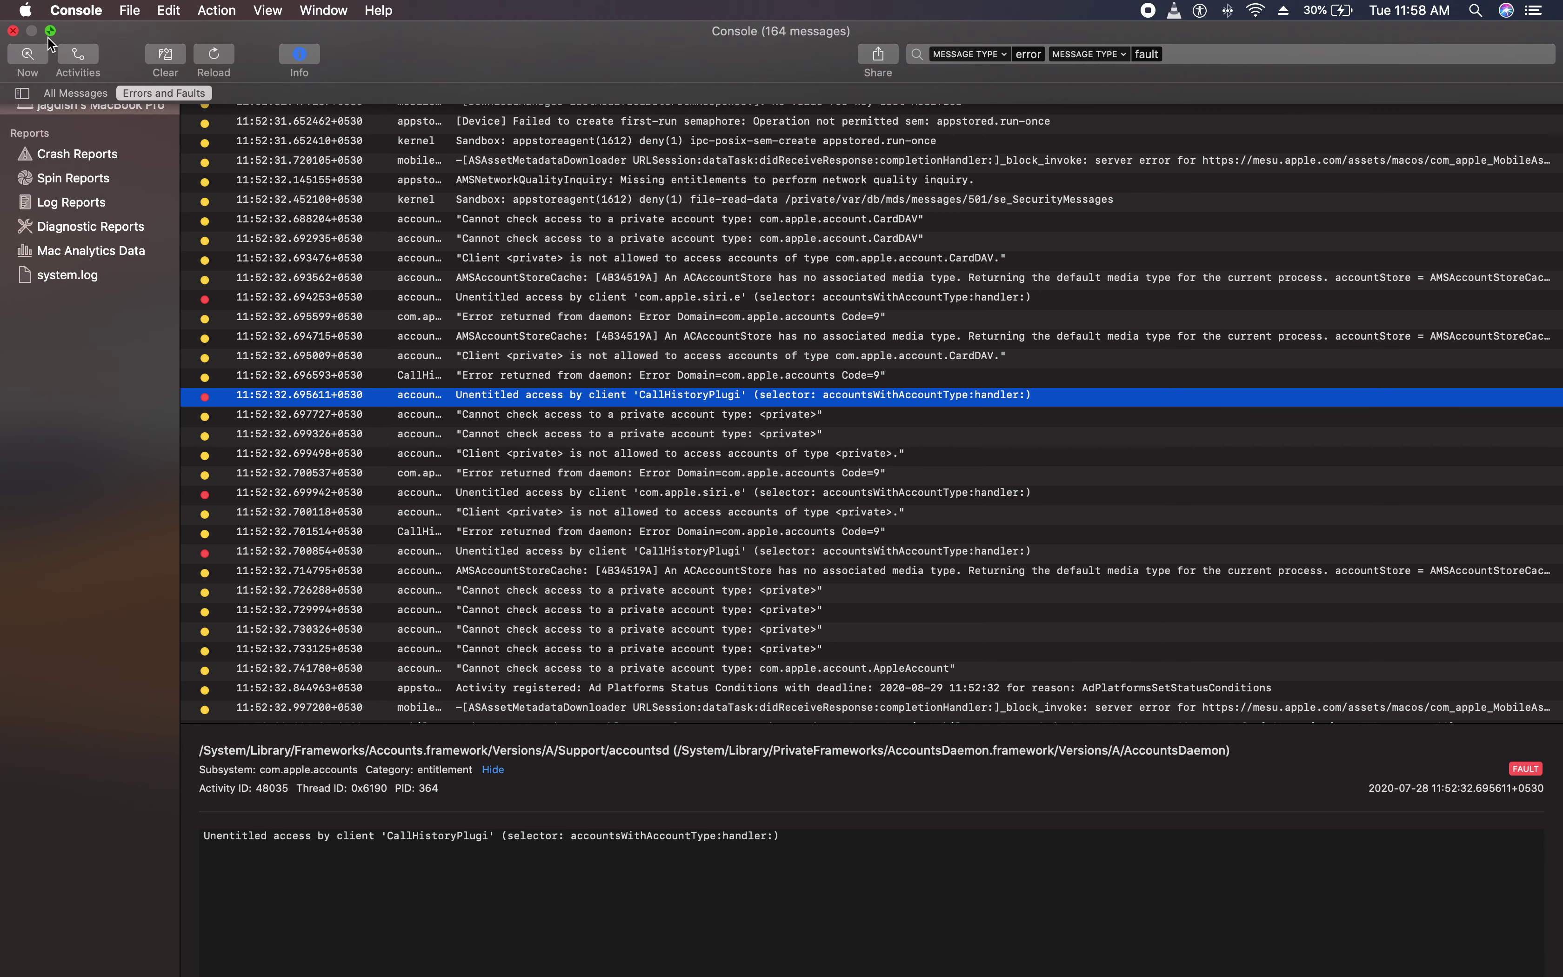
click(94, 62)
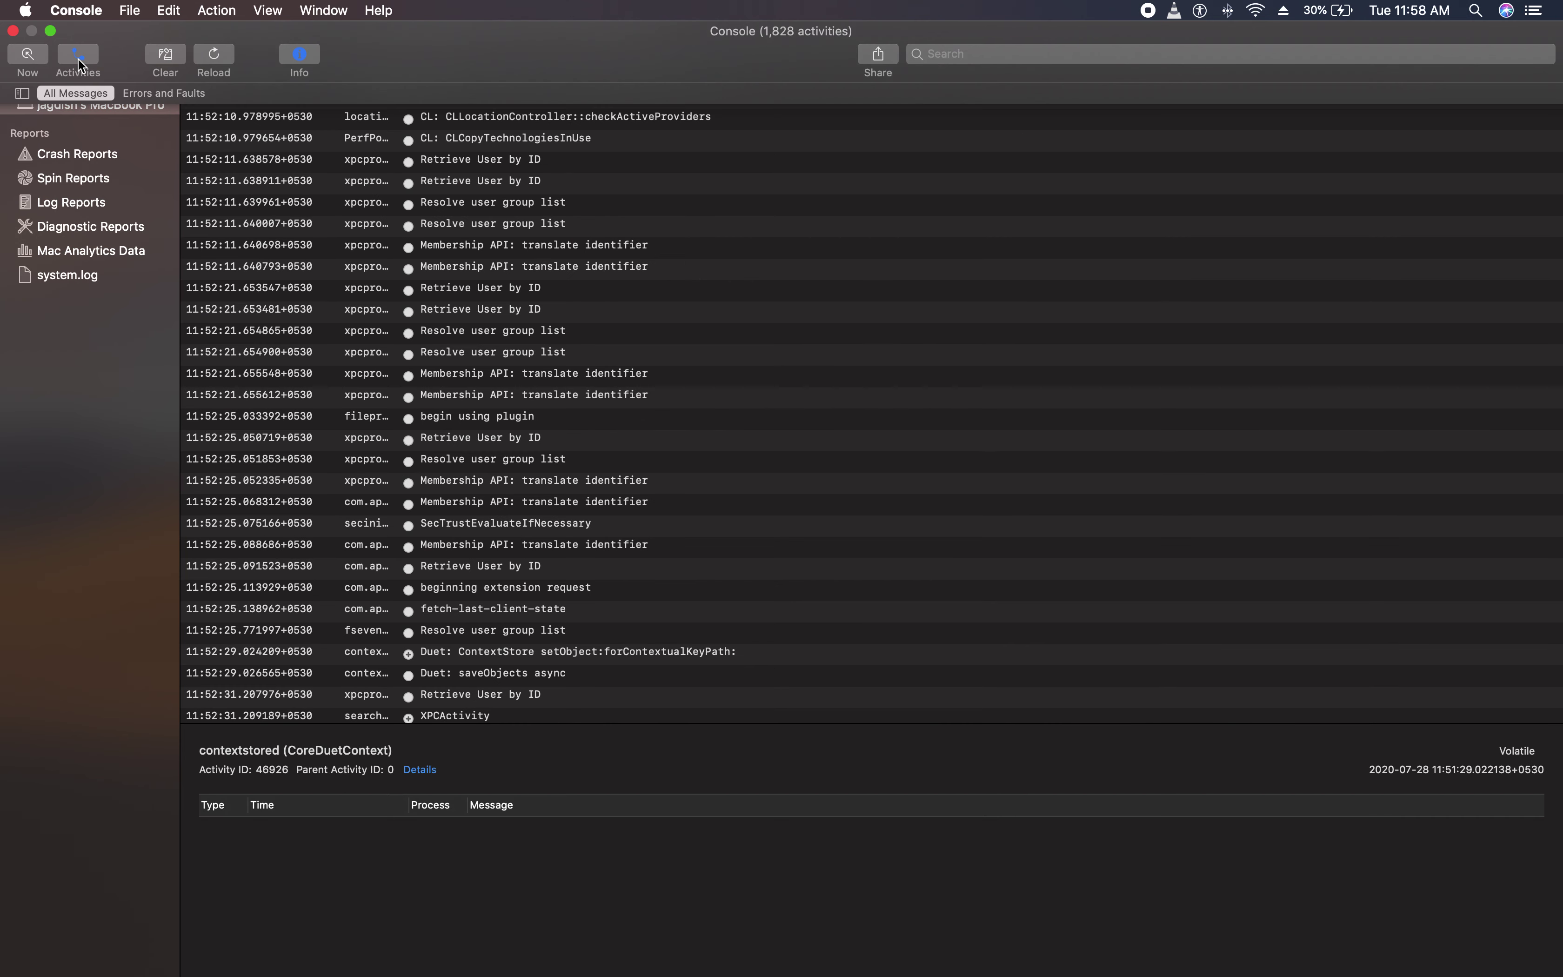
click(186, 93)
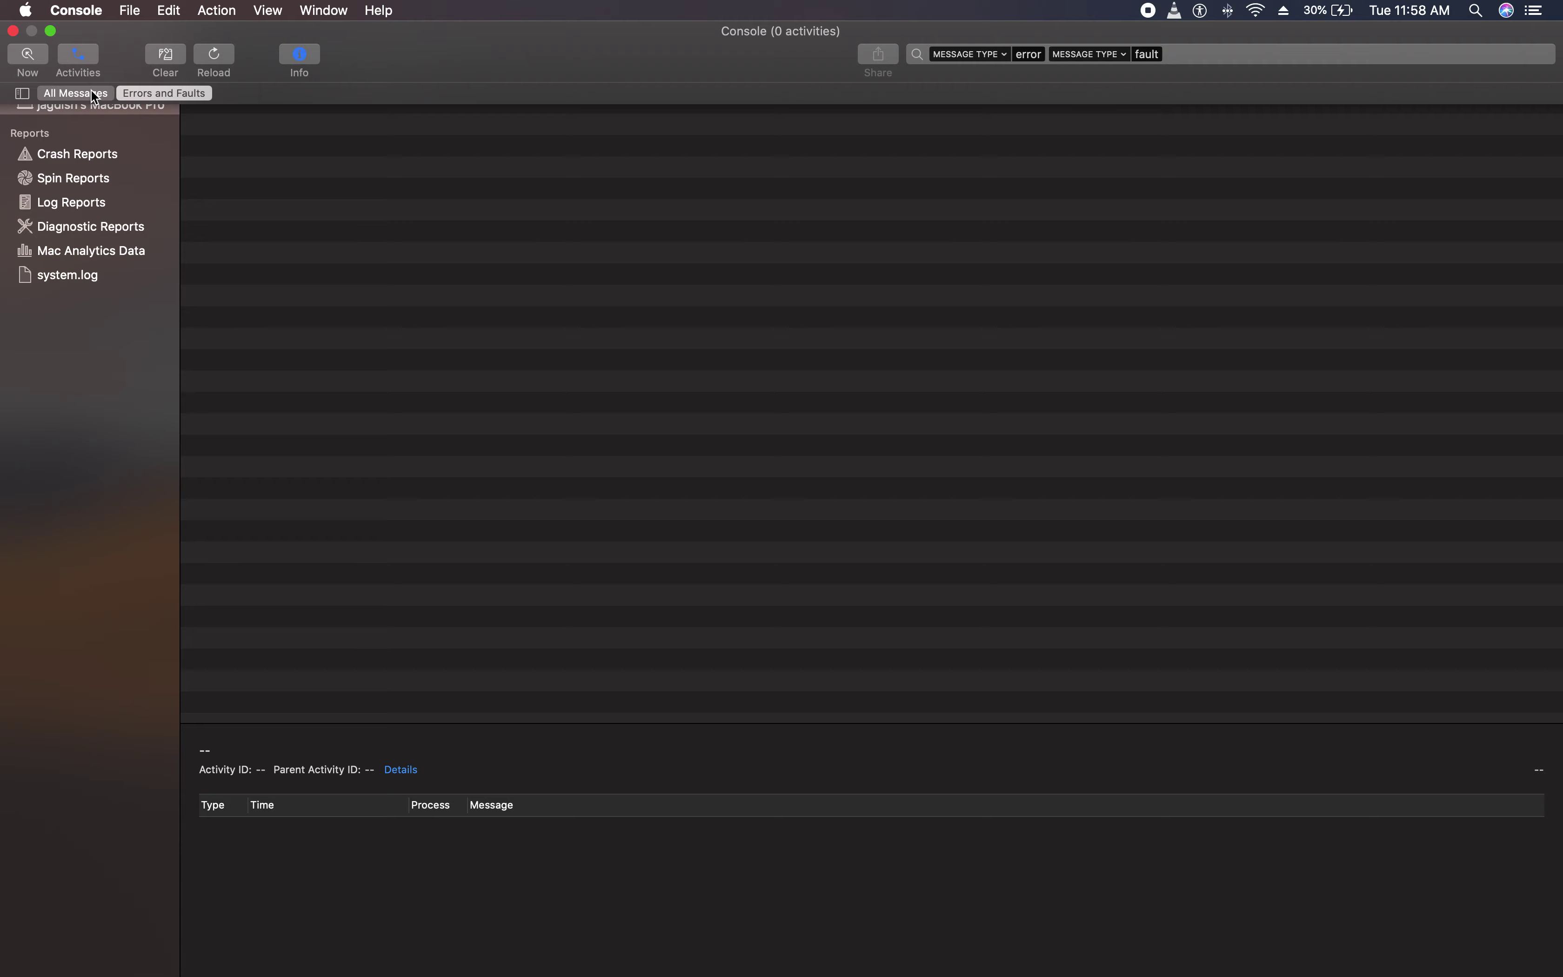
click(88, 62)
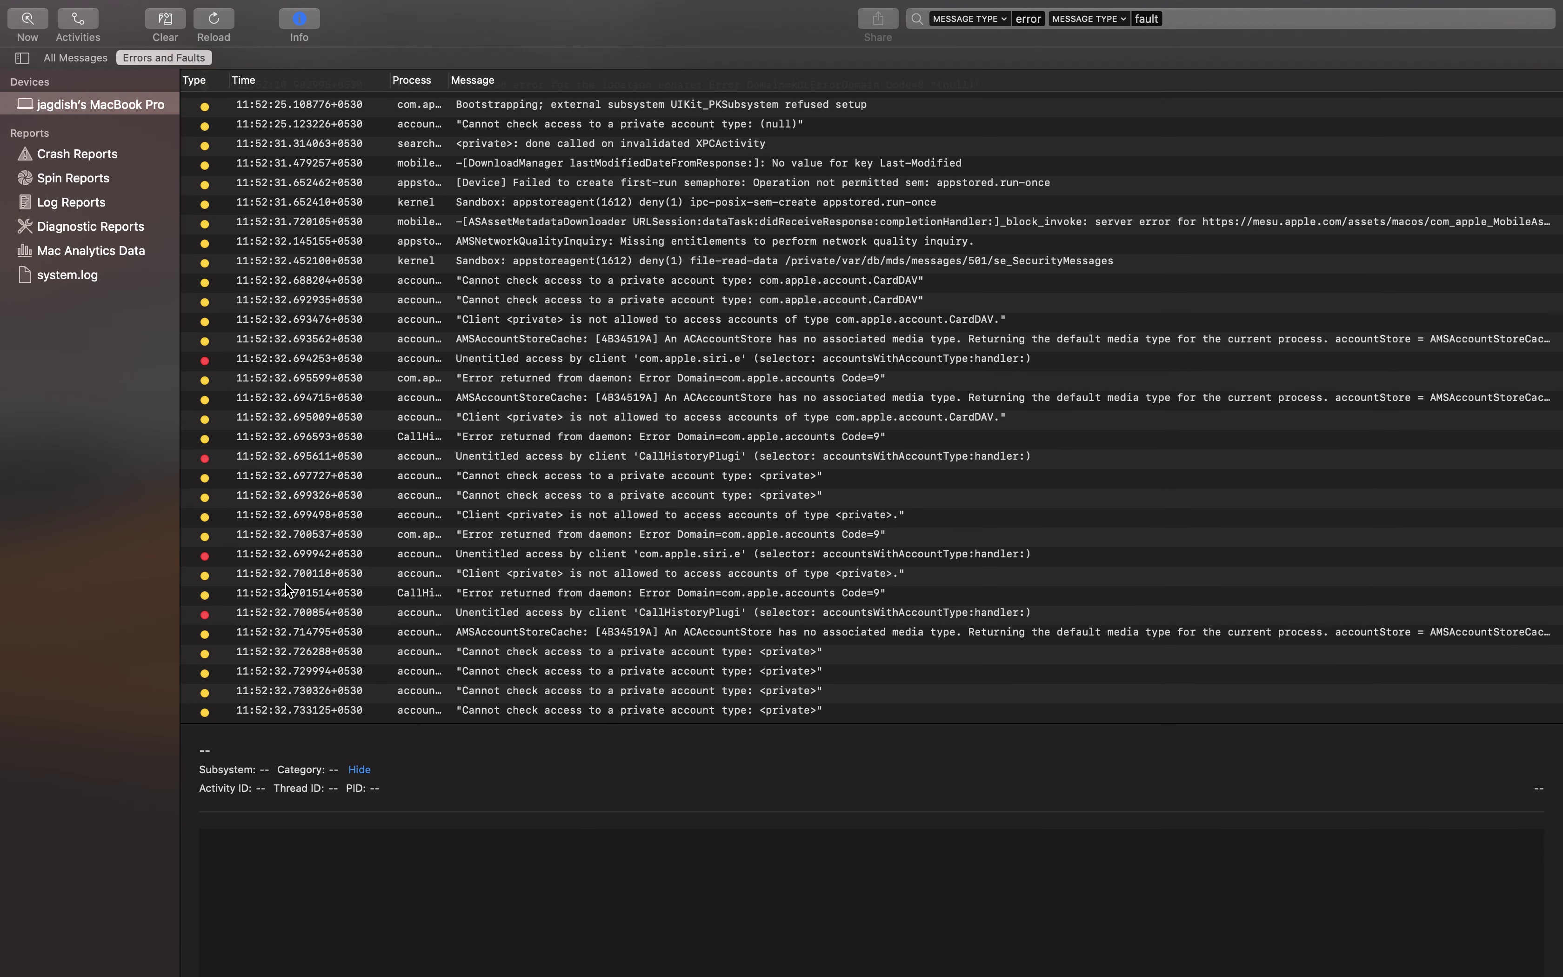
scroll(285, 581, down, 5)
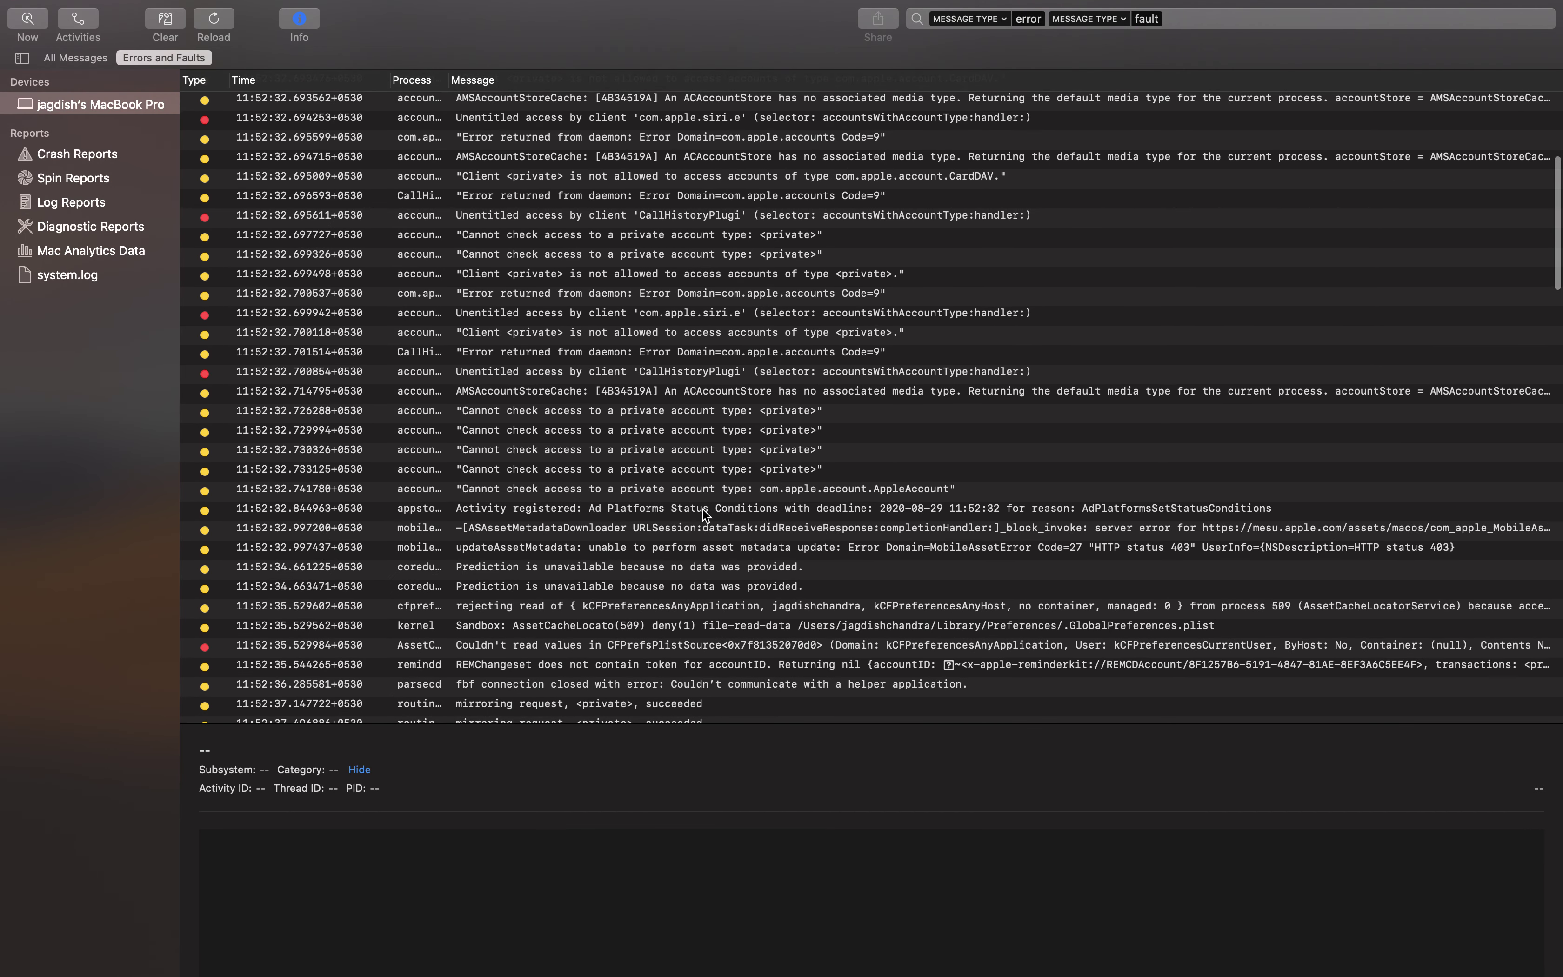
click(539, 470)
click(301, 378)
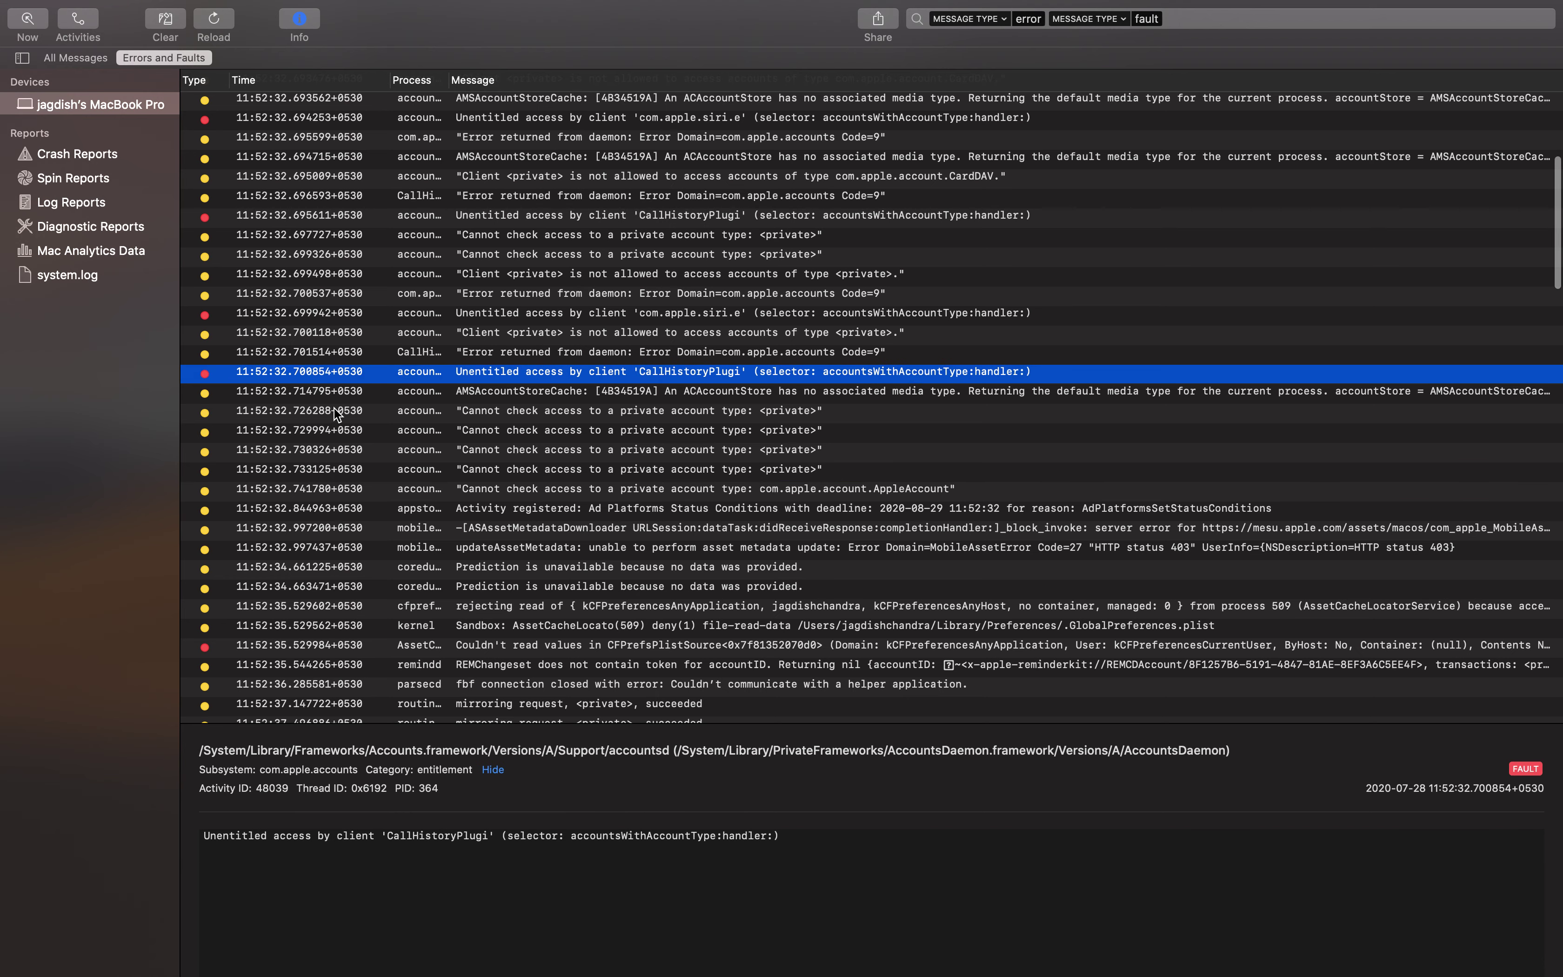
shift+click(240, 386)
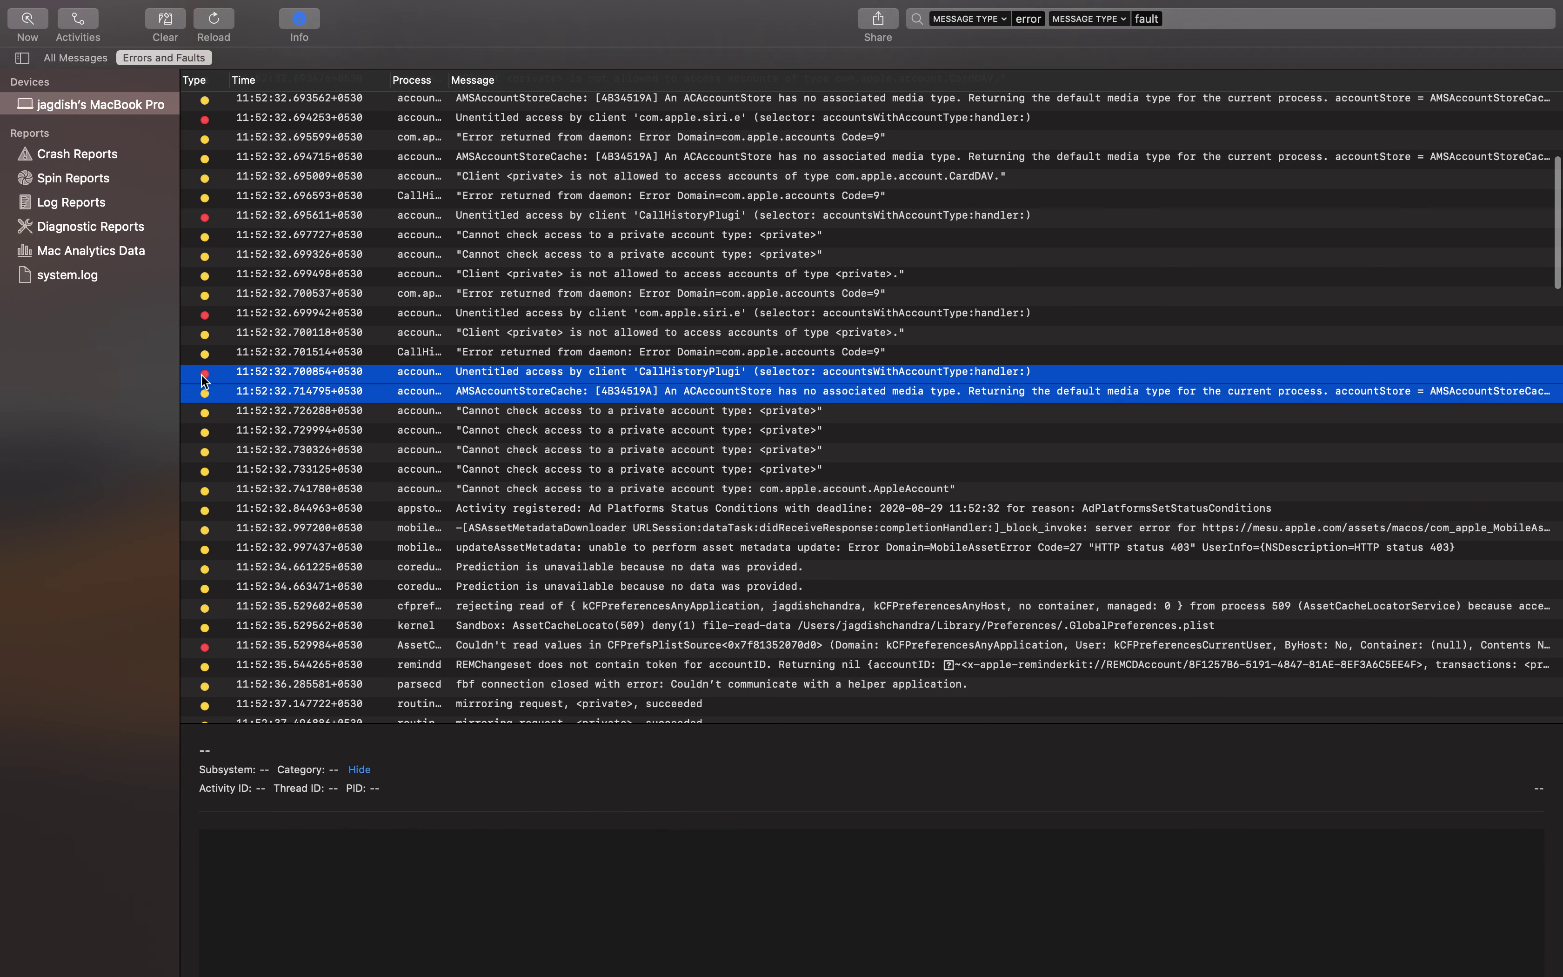
click(203, 374)
scroll(292, 595, down, 5)
click(364, 607)
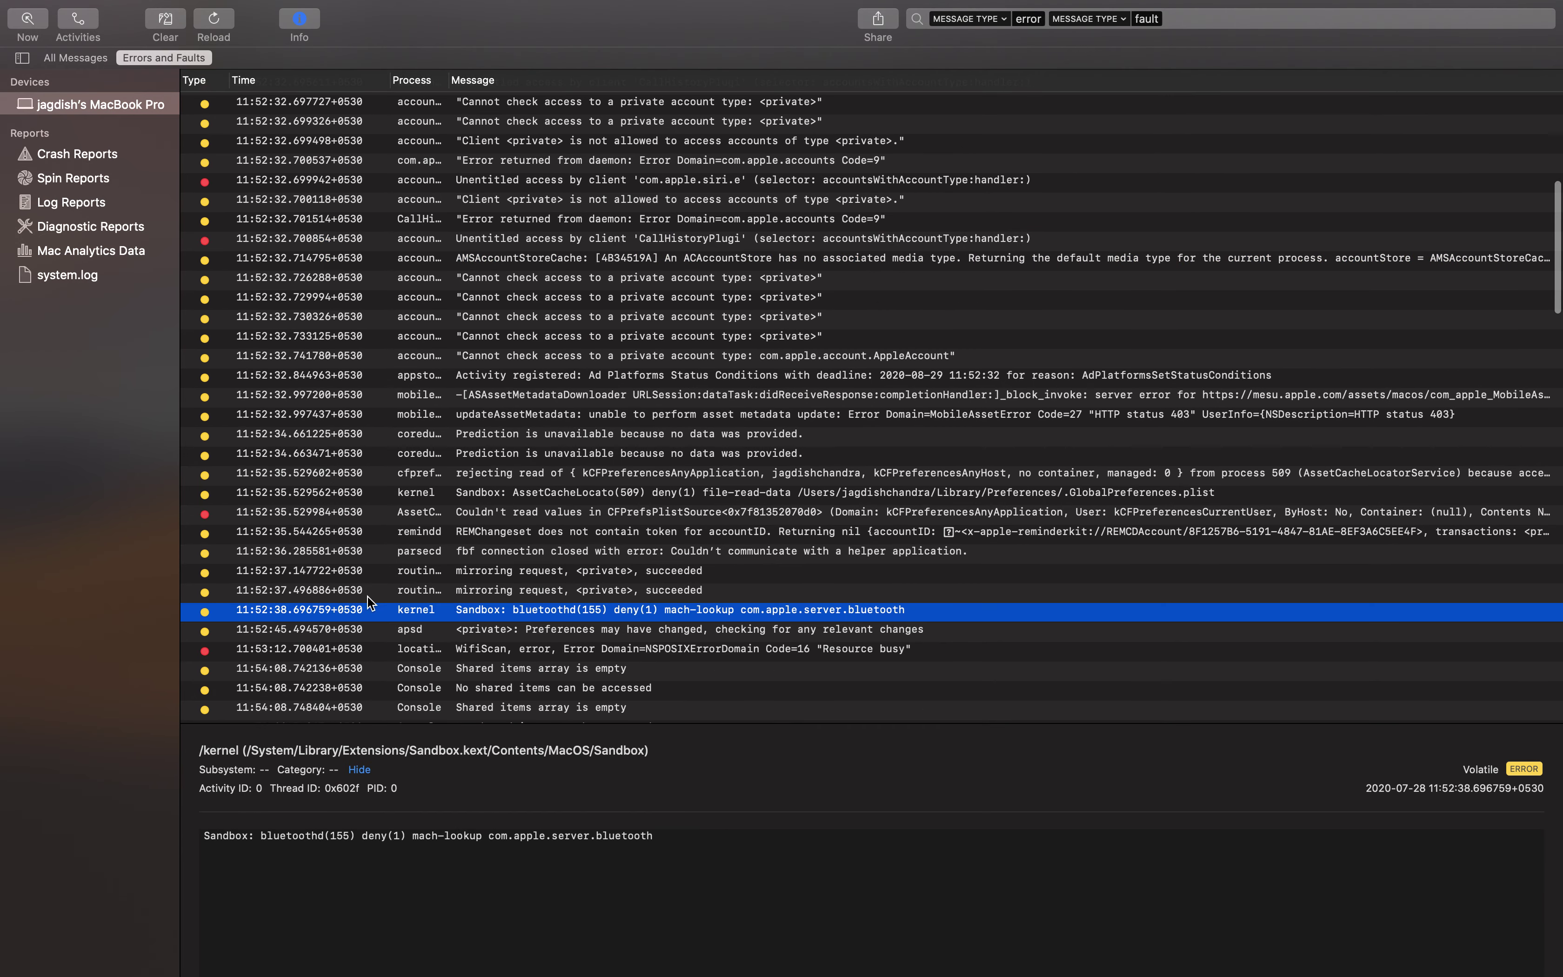
scroll(385, 596, down, 8)
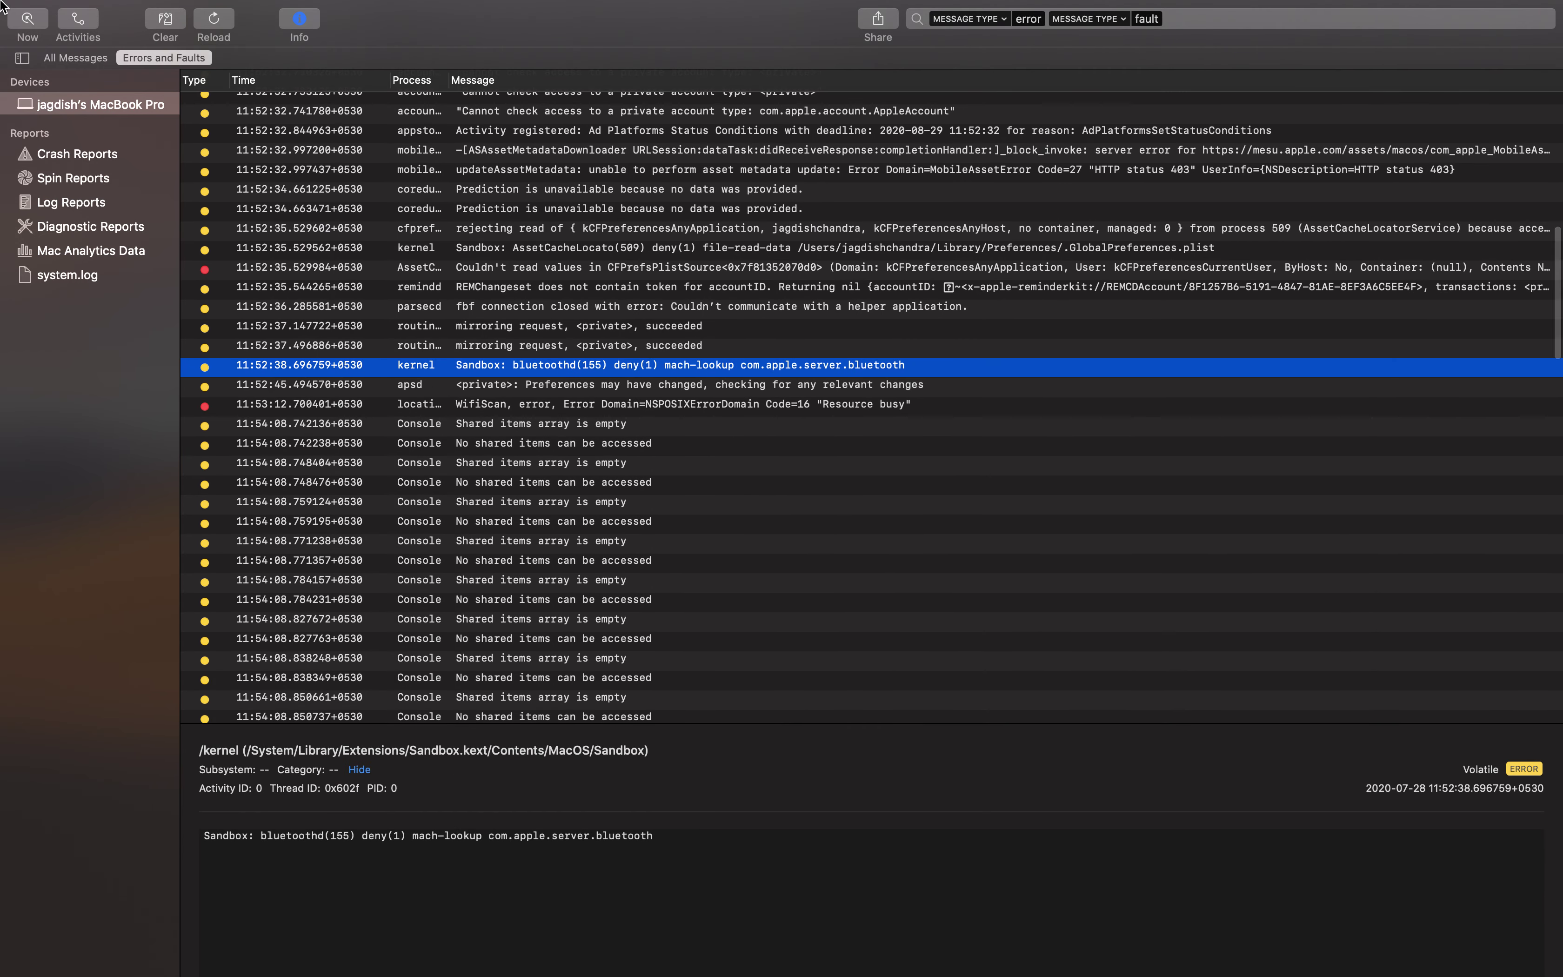
click(85, 54)
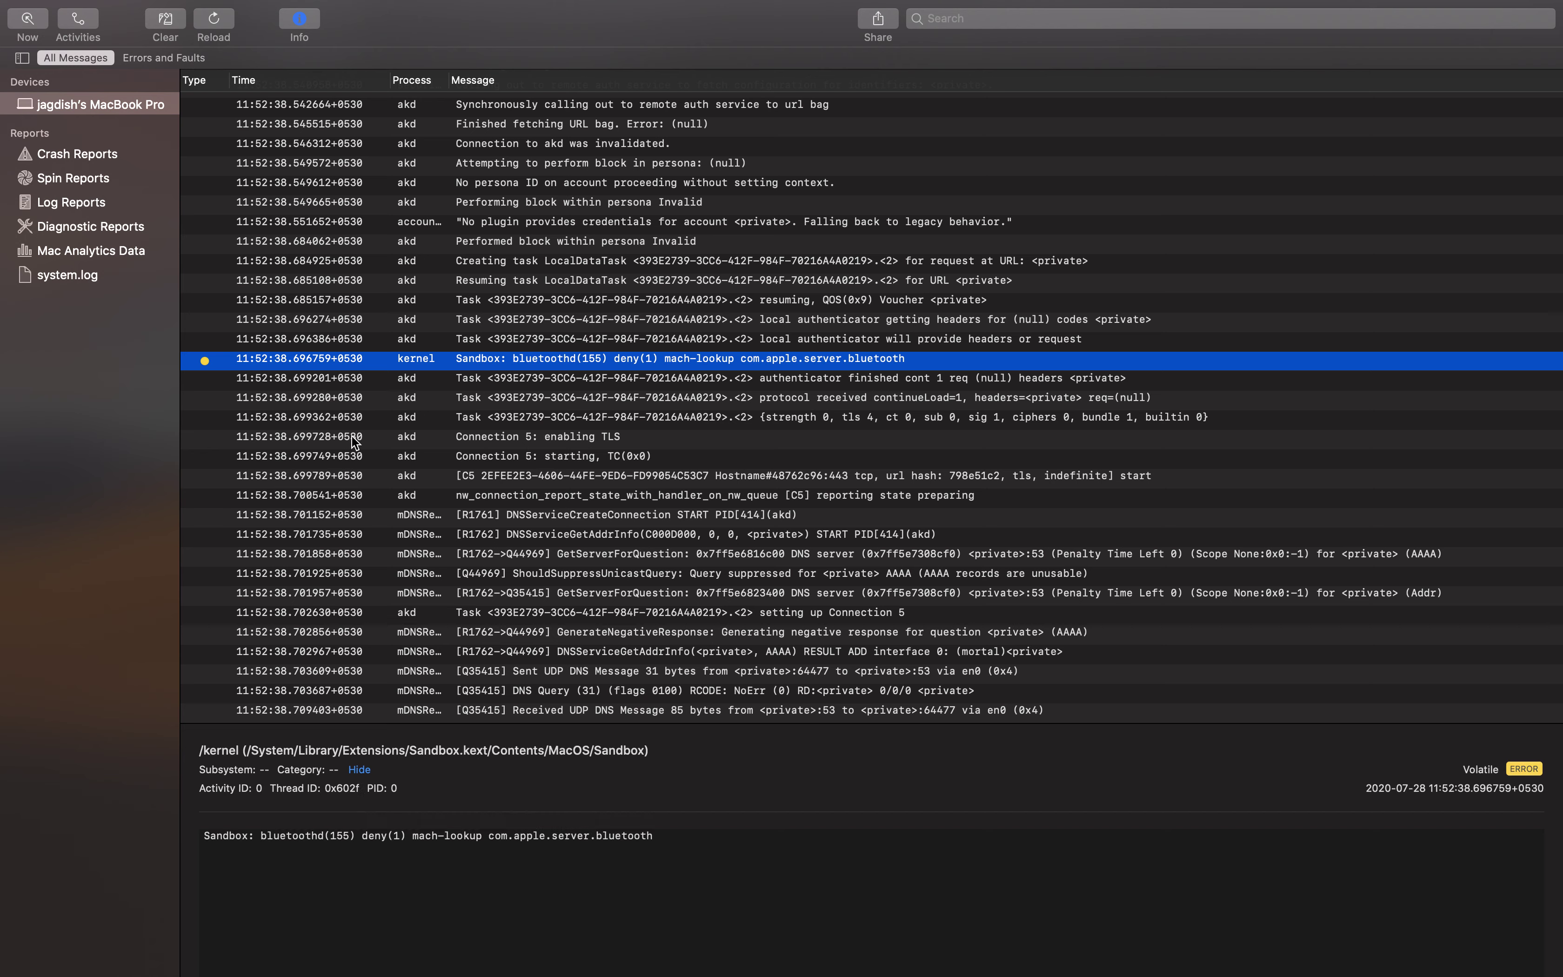
click(391, 472)
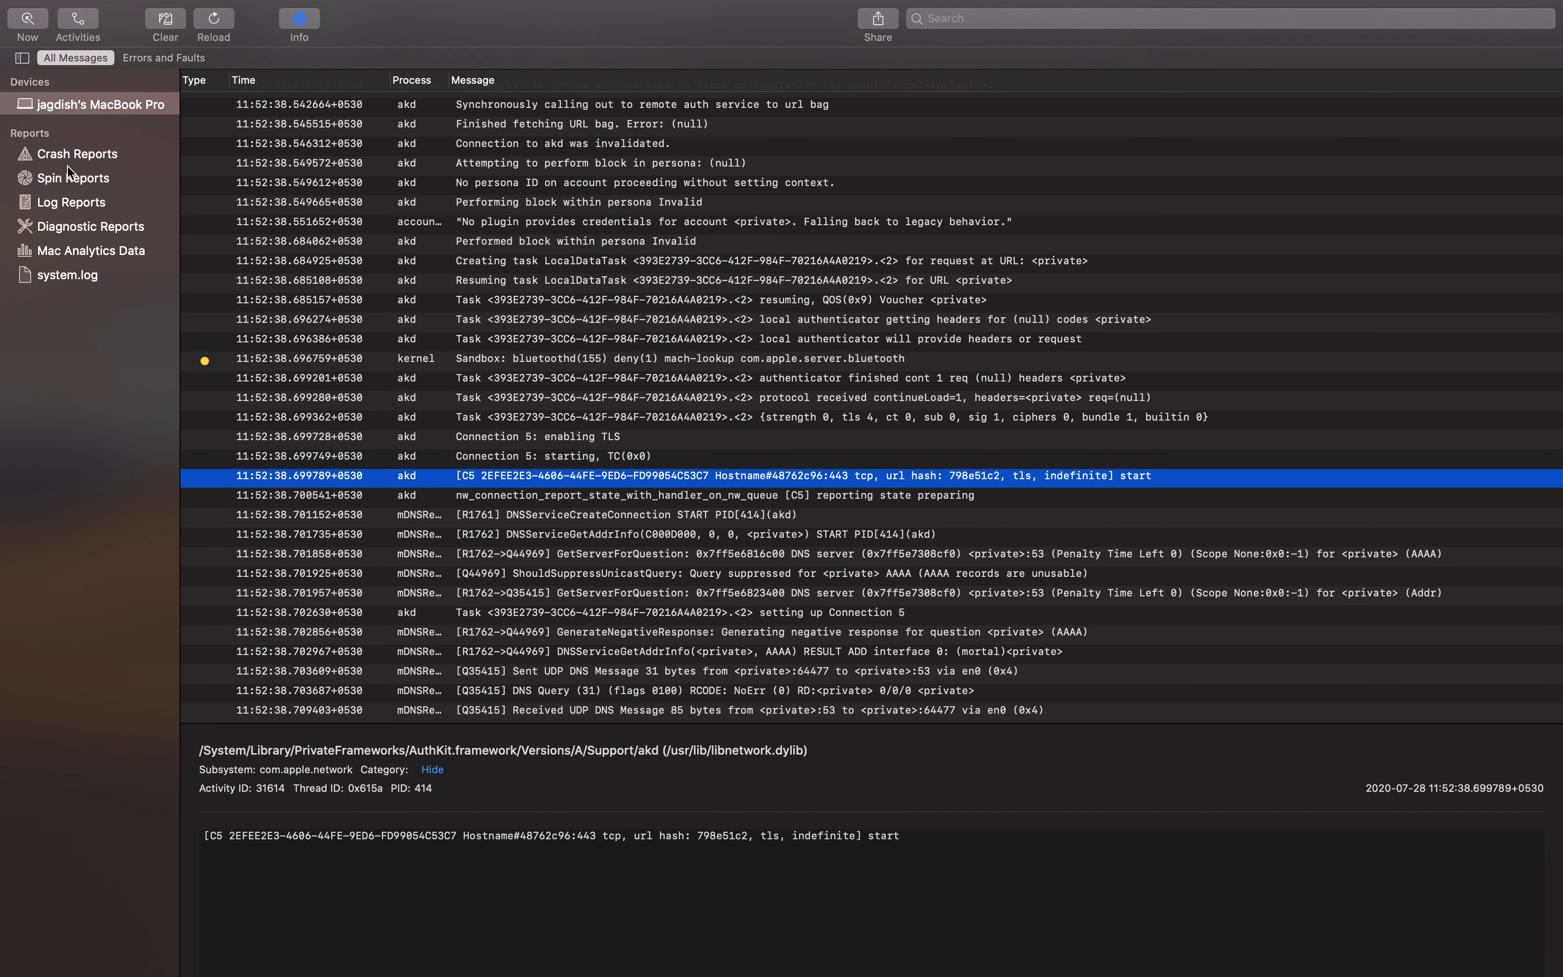
click(155, 58)
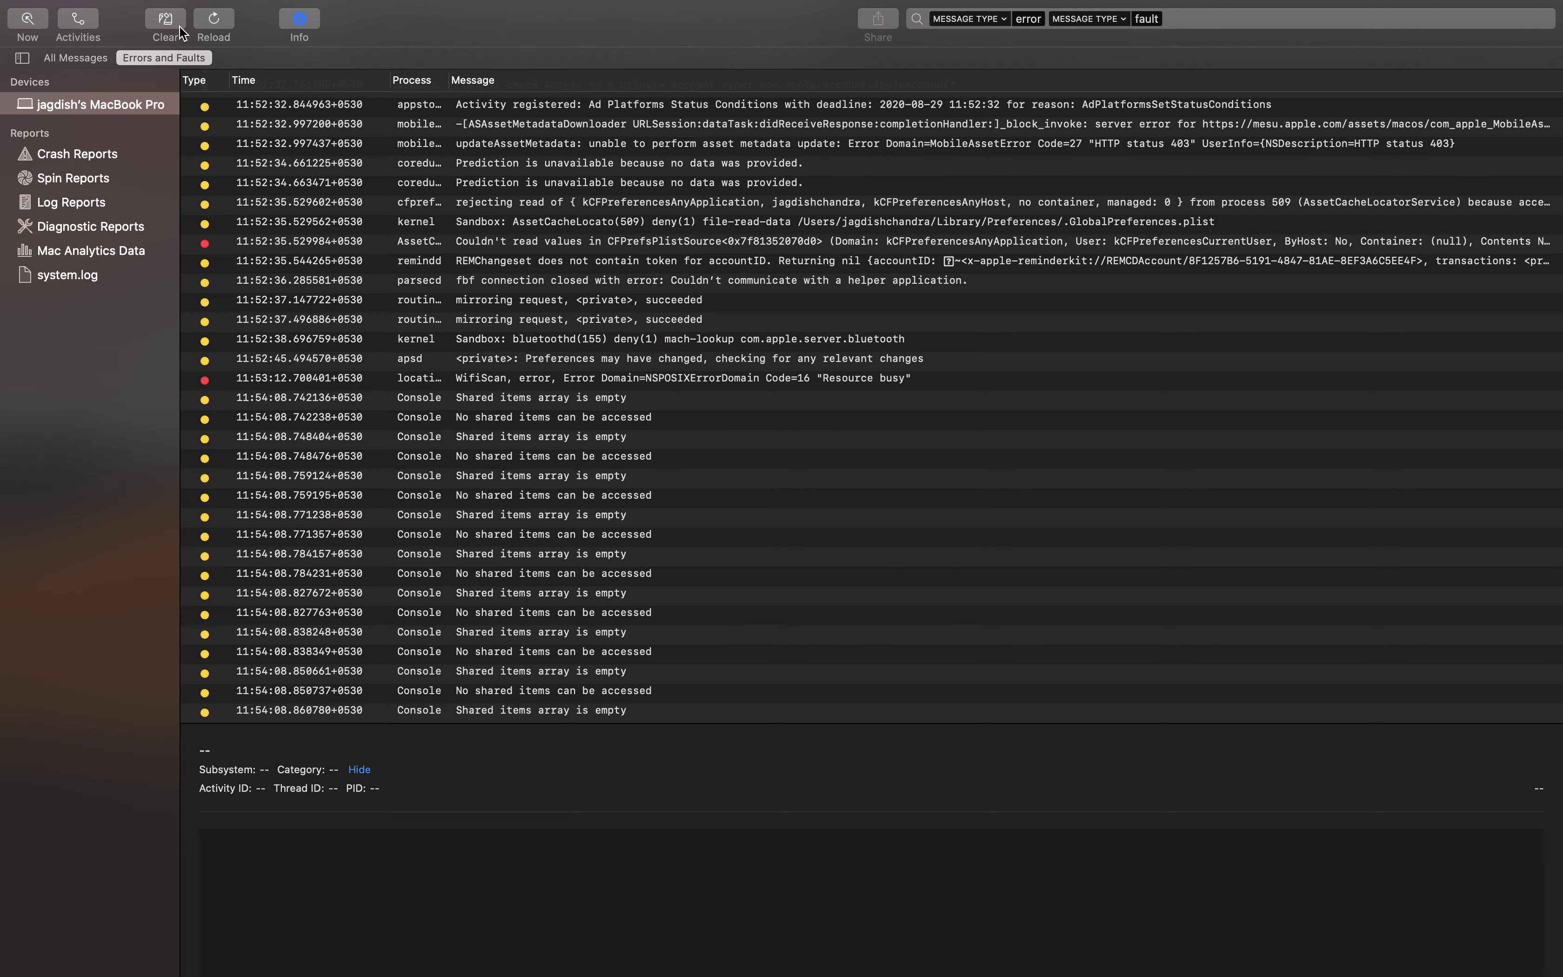
Check the searchpartyd XPCActivity error and AMSAccountStoreCache entry, ending on the Siri unentitled-access fault
scroll(421, 329, up, 15)
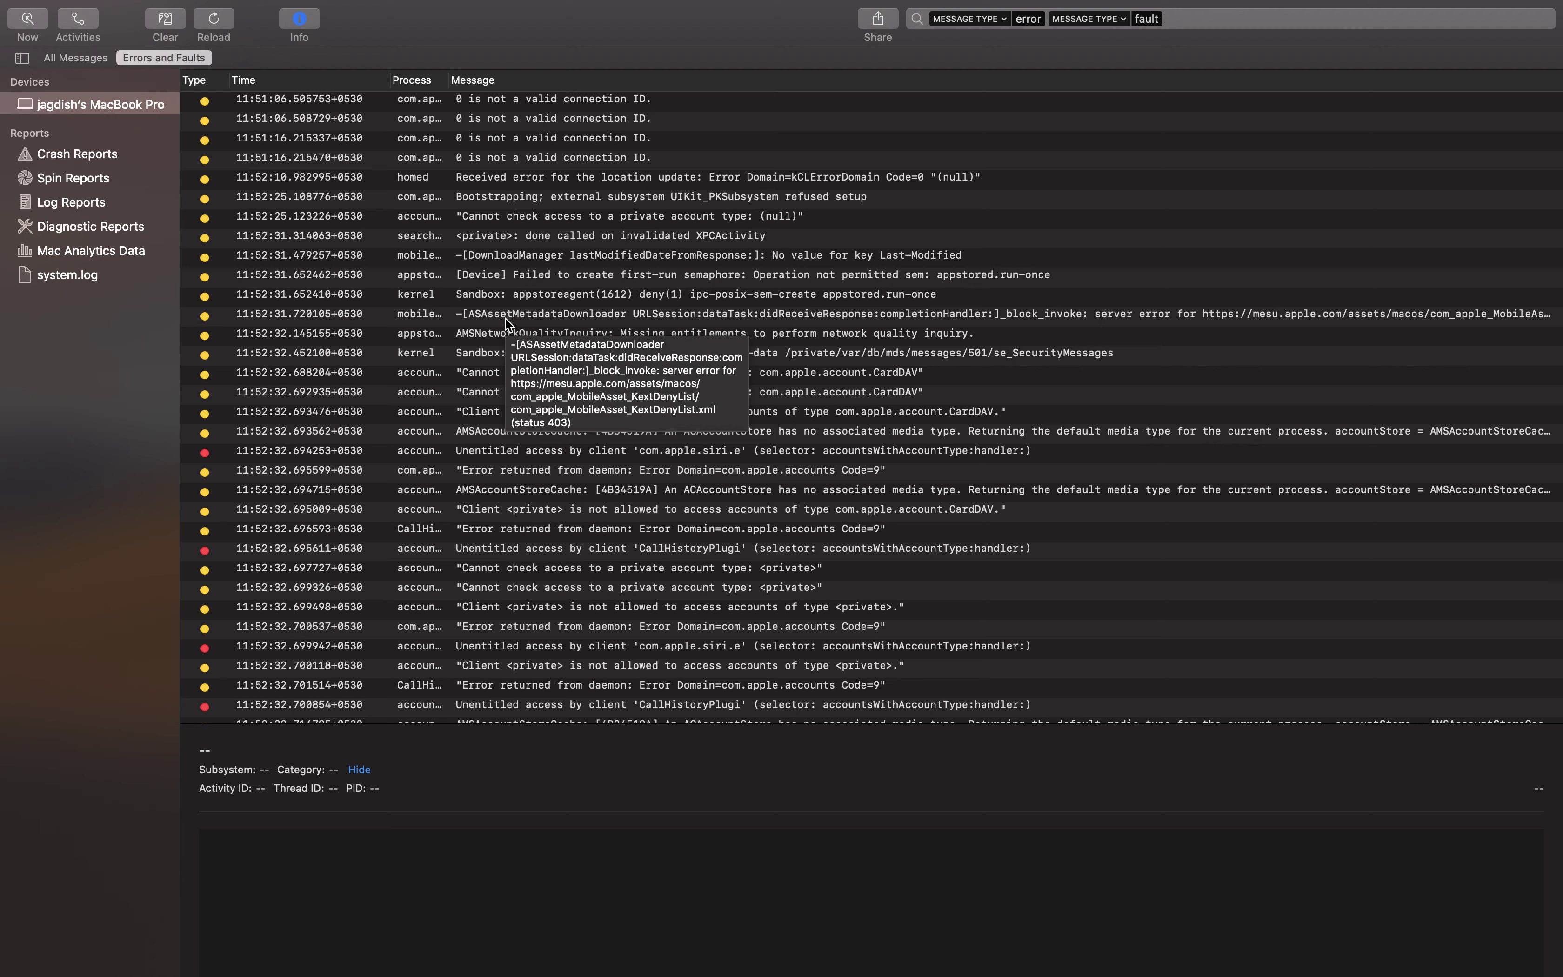
click(761, 239)
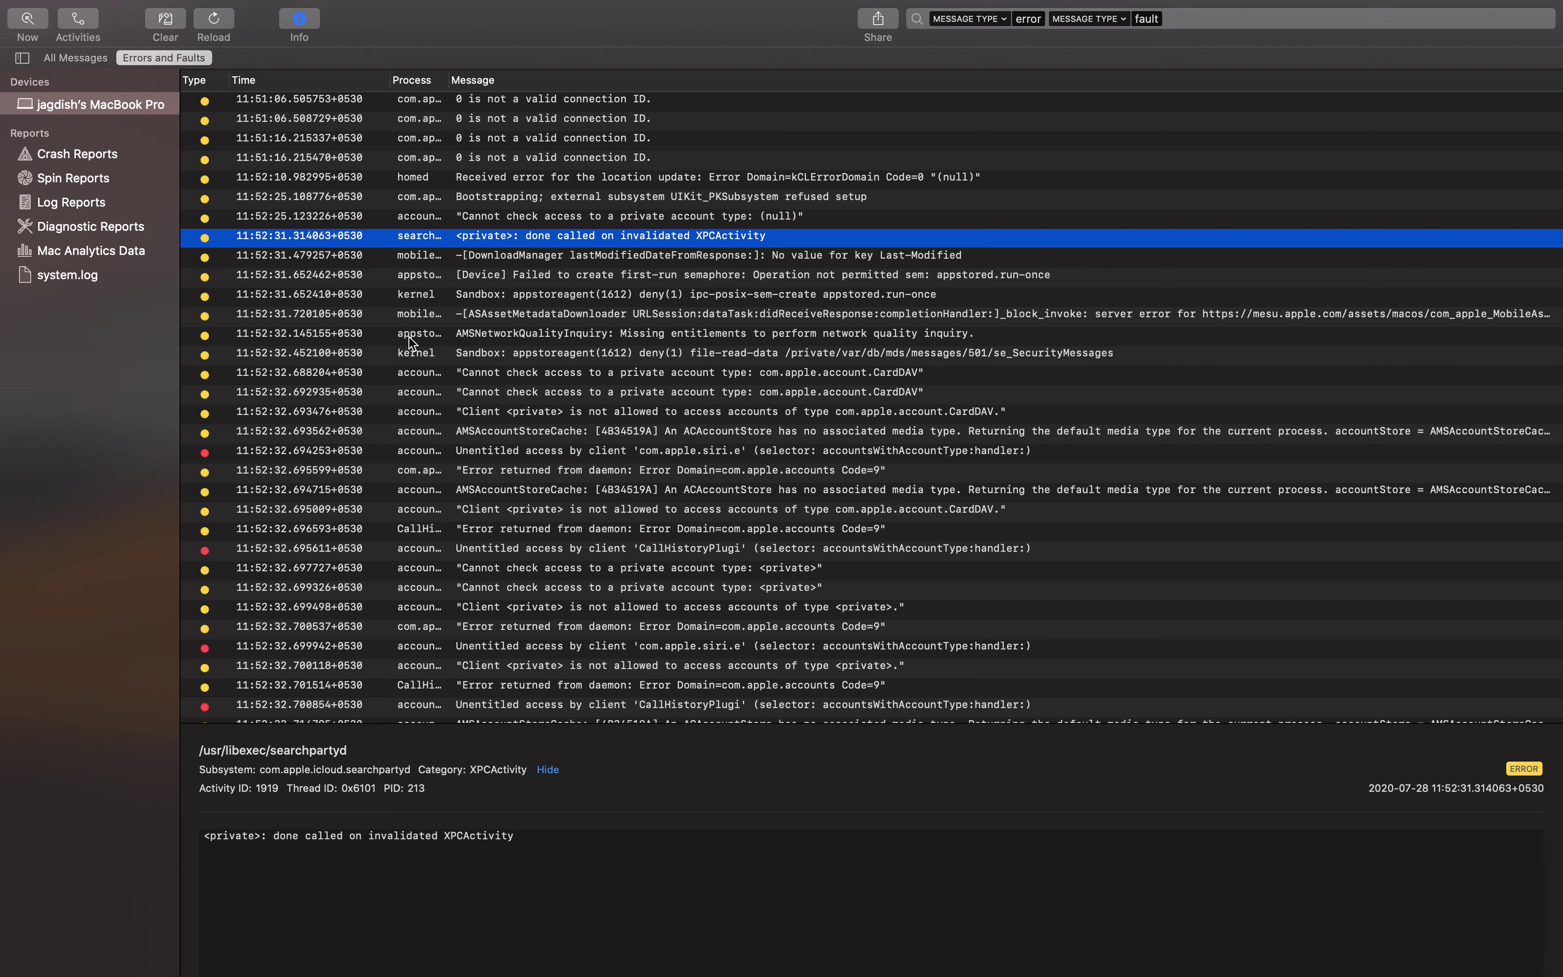
click(257, 431)
drag(270, 460, 278, 342)
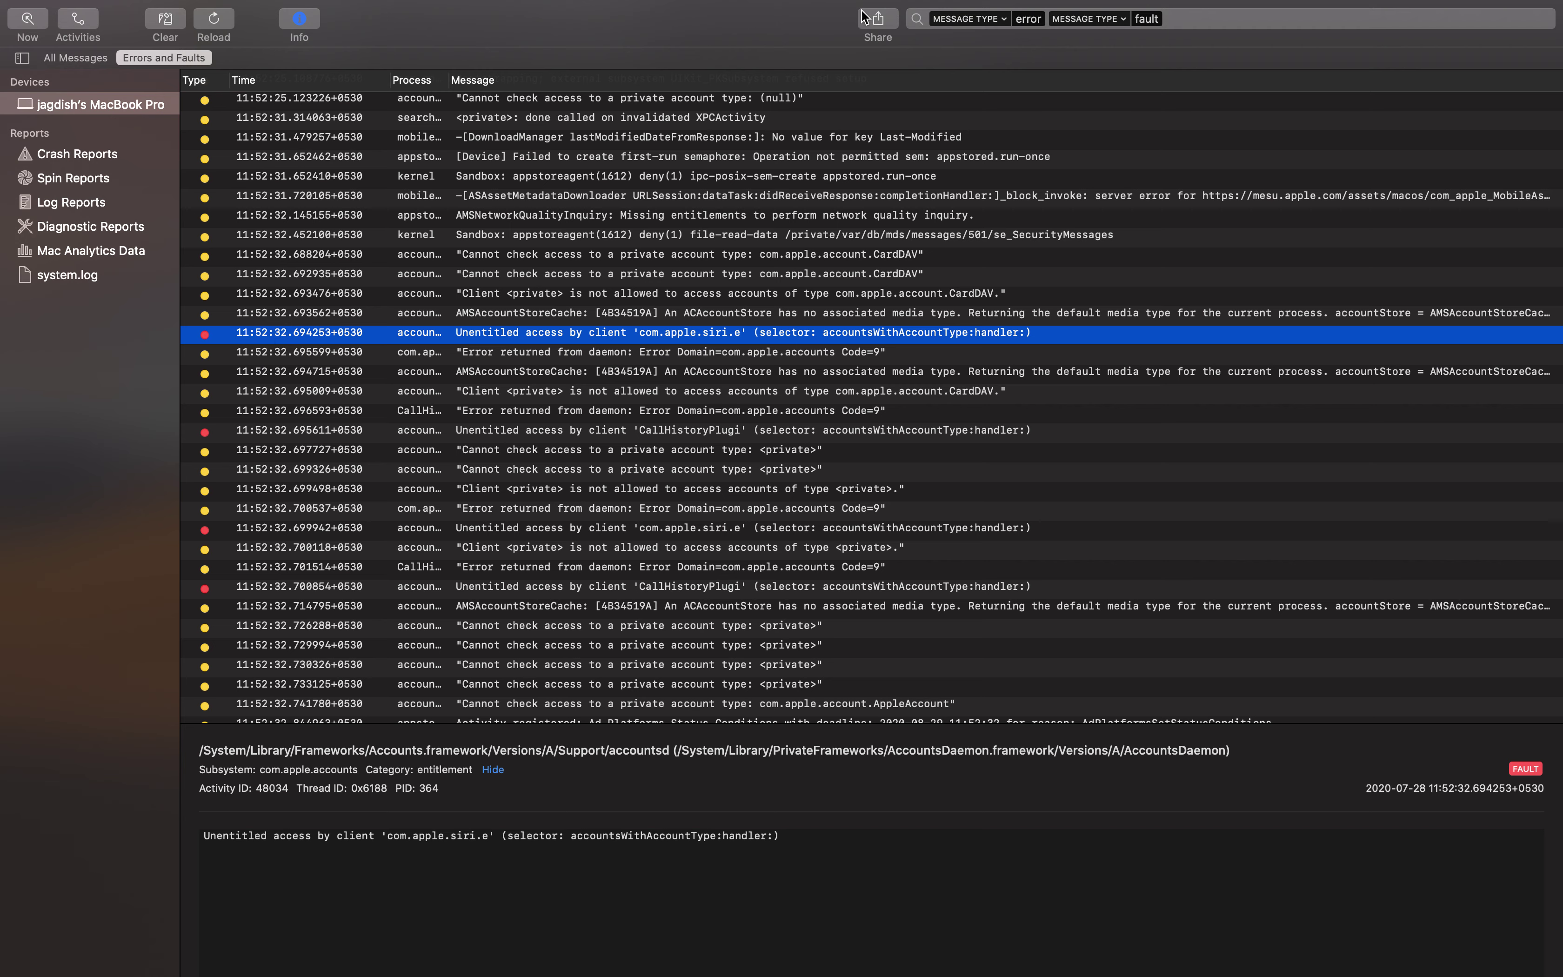
Share the Siri fault entry via Mail to the contact's e-mail address and send it without a subject
click(878, 21)
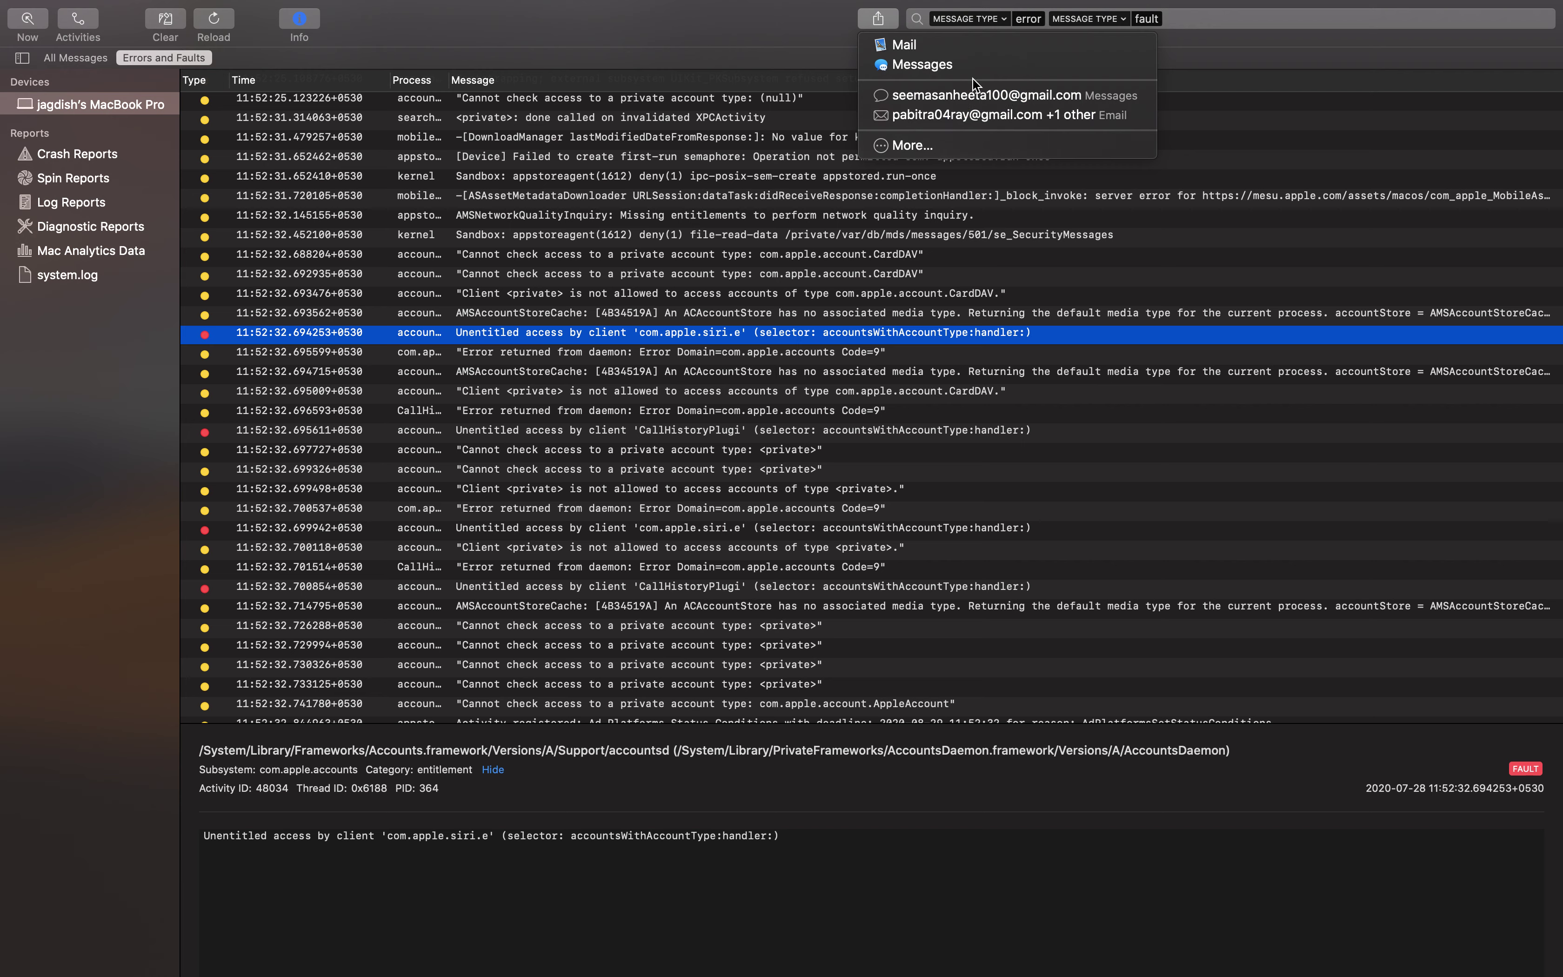
click(965, 53)
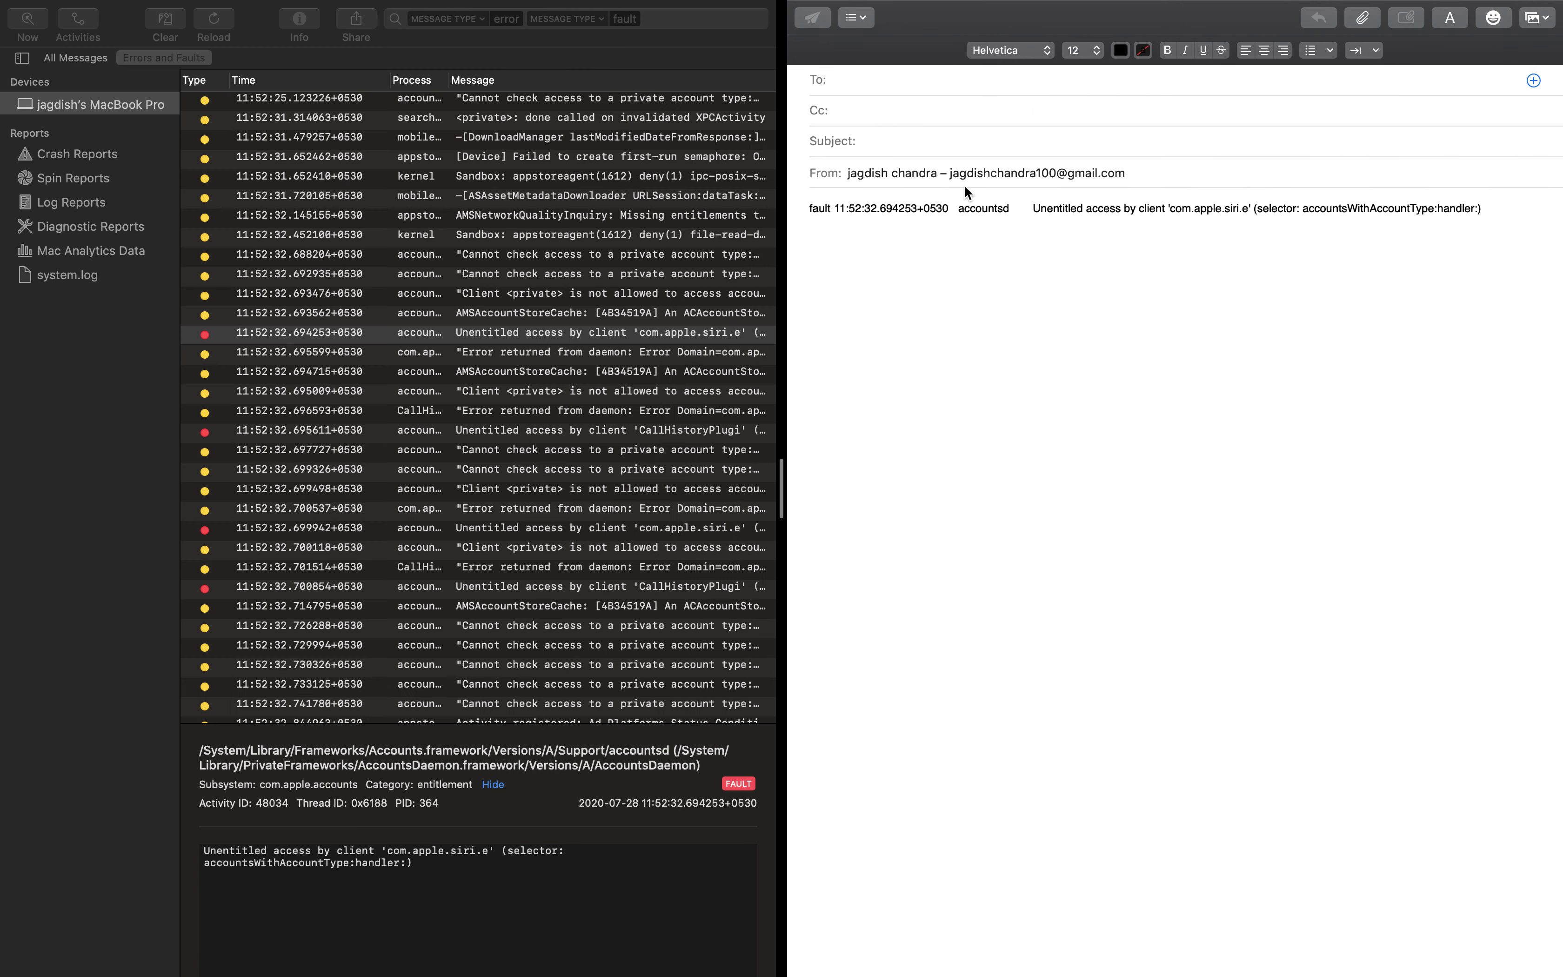
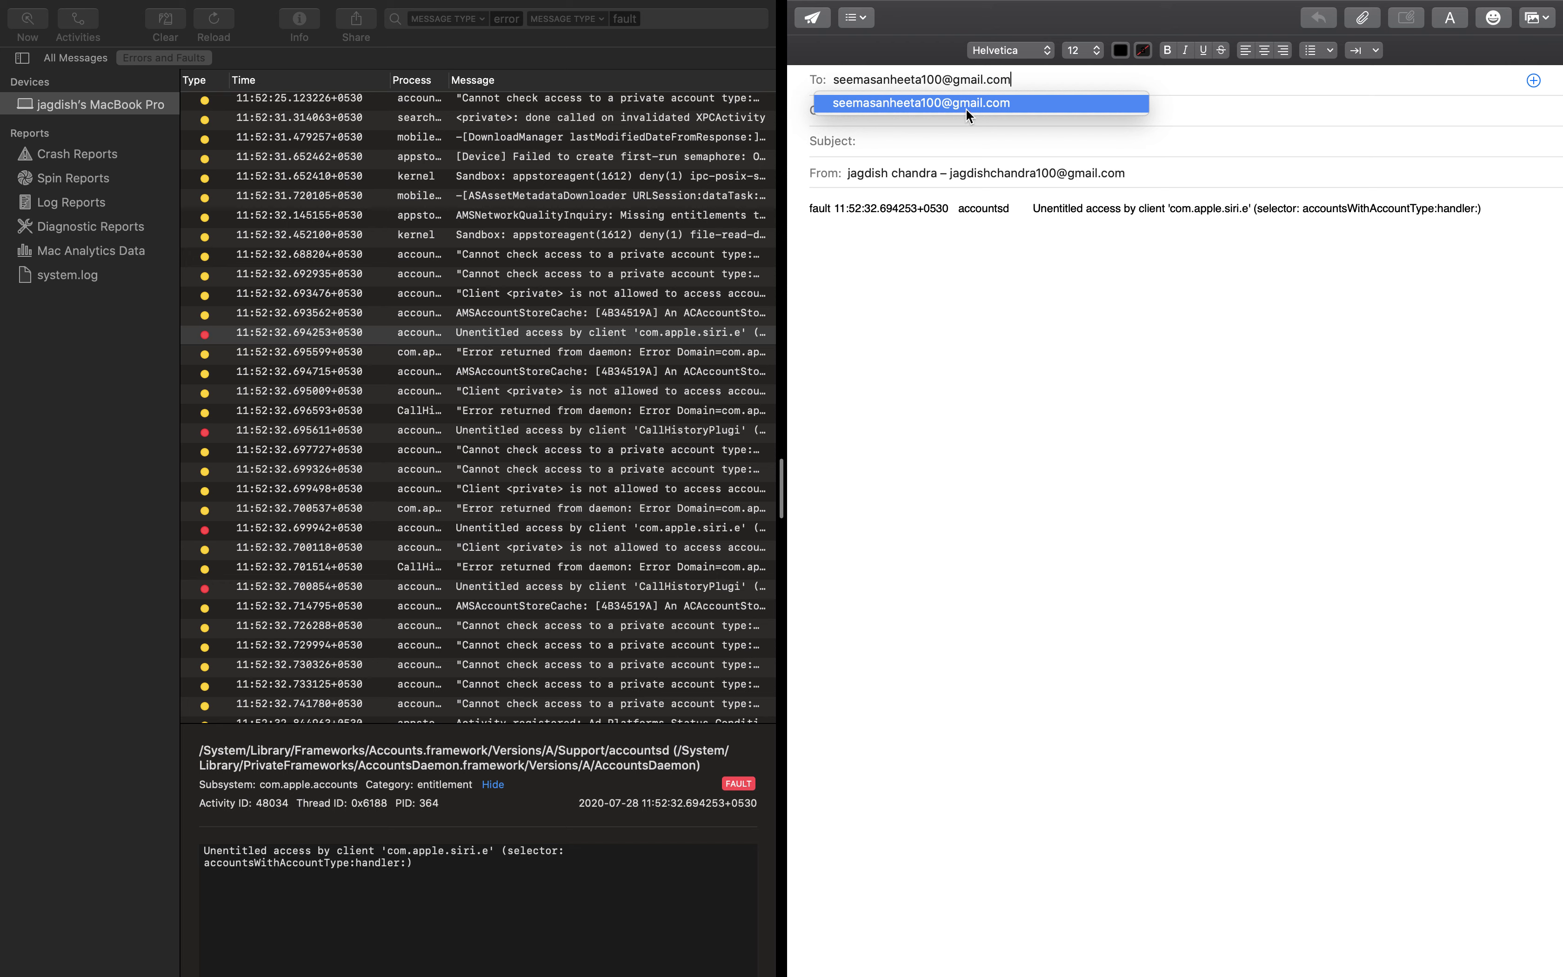
click(964, 109)
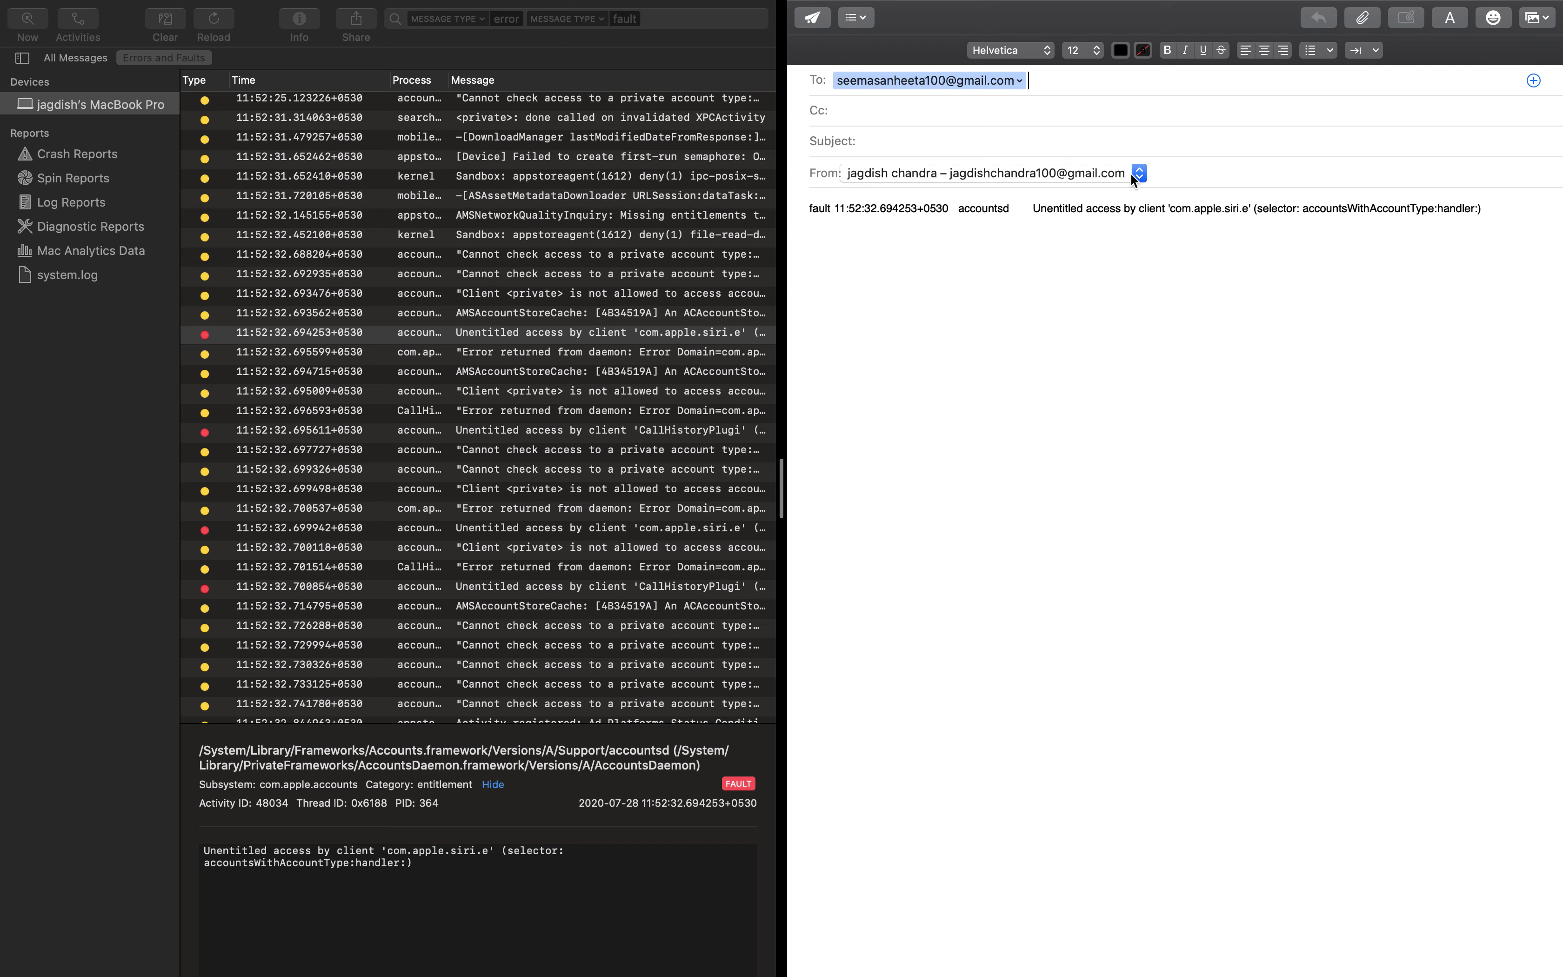
drag(802, 200, 1136, 251)
key(Left)
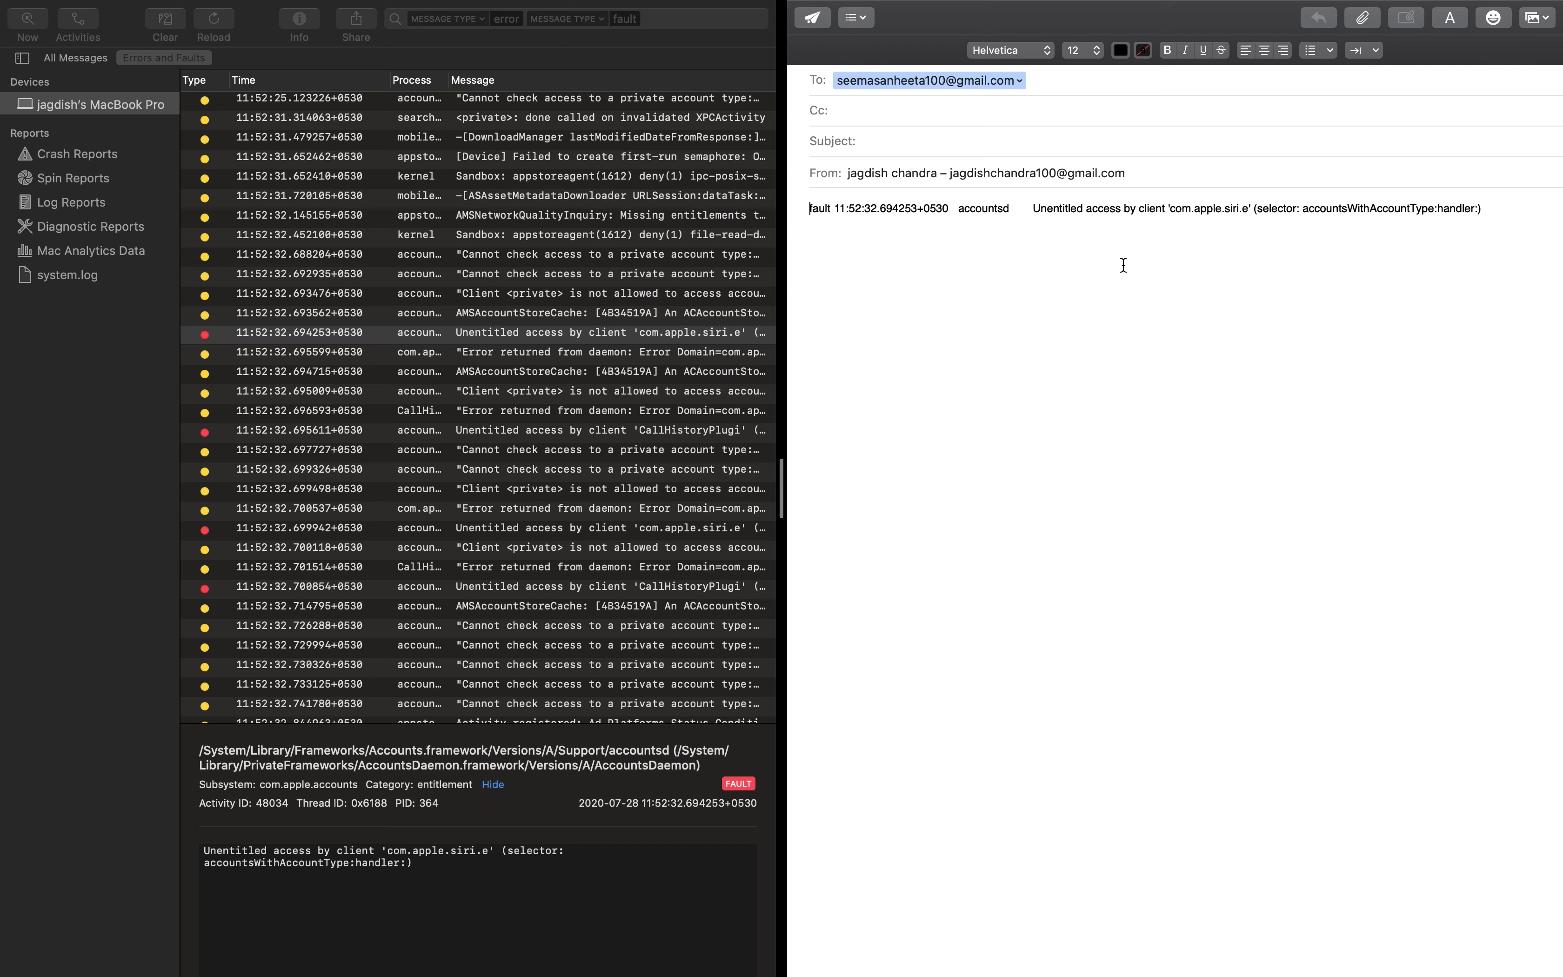
click(808, 22)
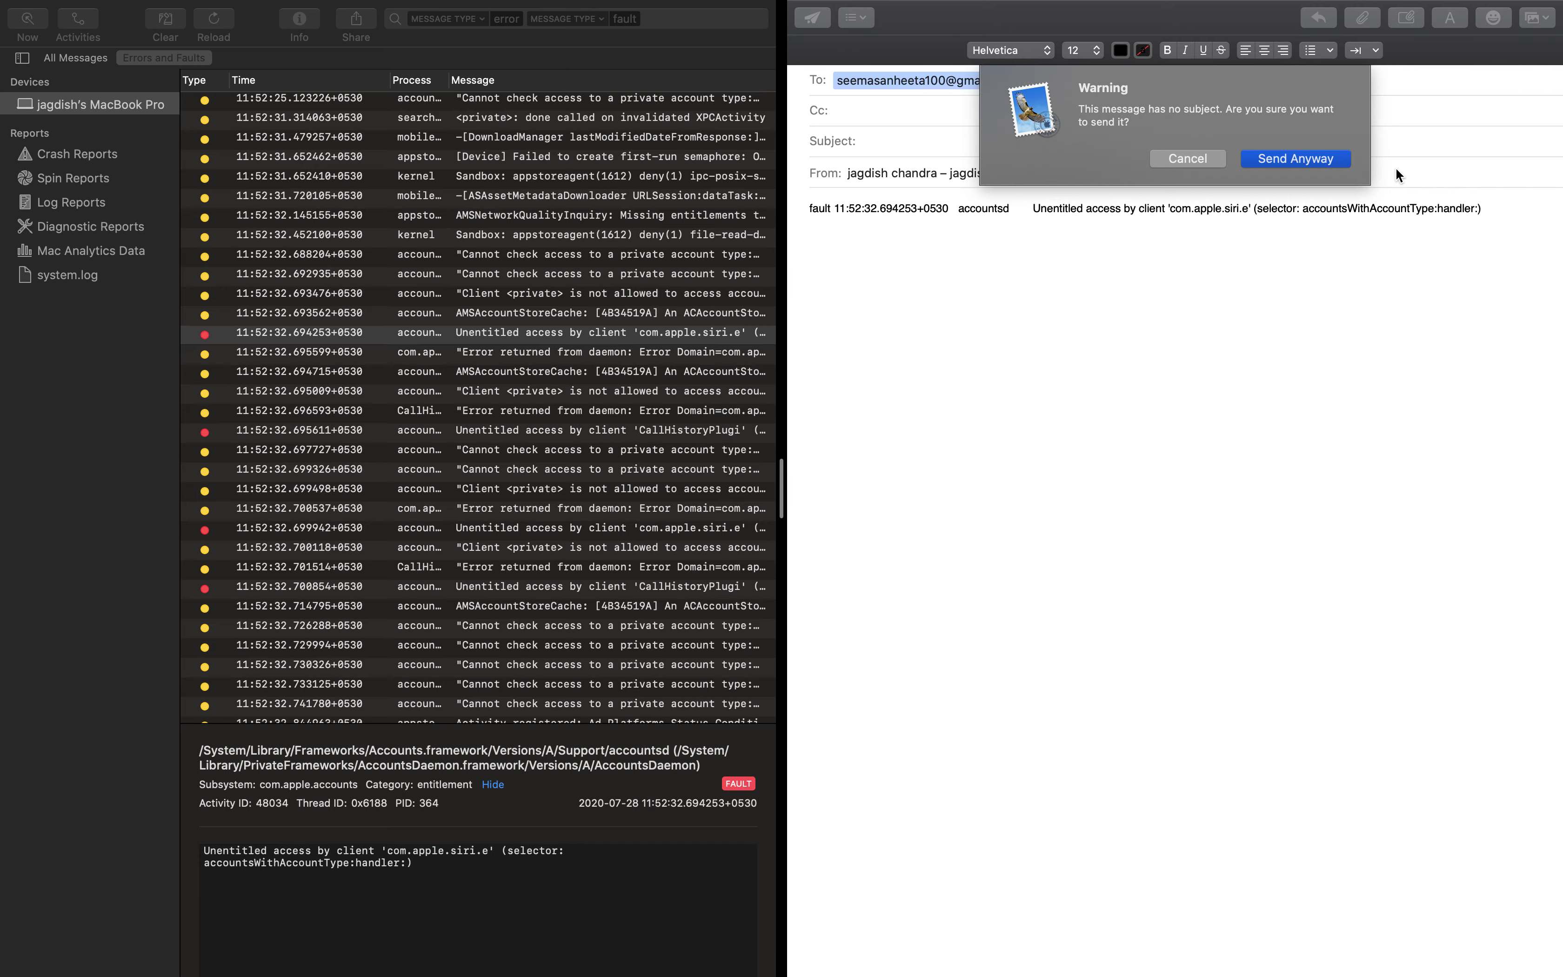
click(1295, 158)
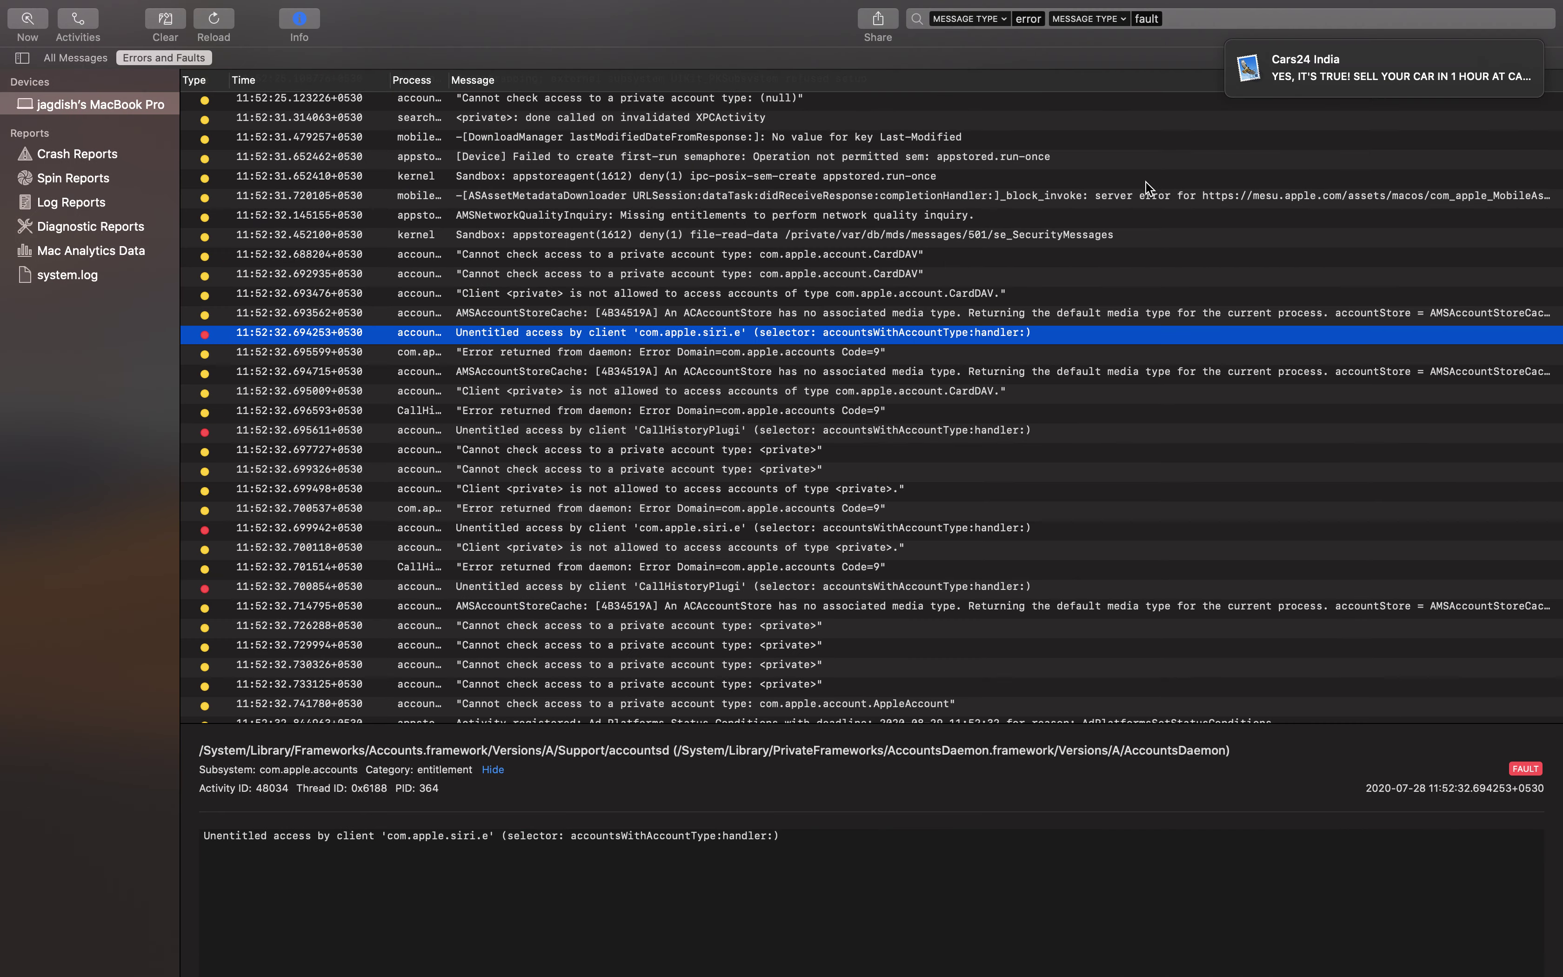
Dismiss the mail notification and clear the displayed log messages
click(1256, 84)
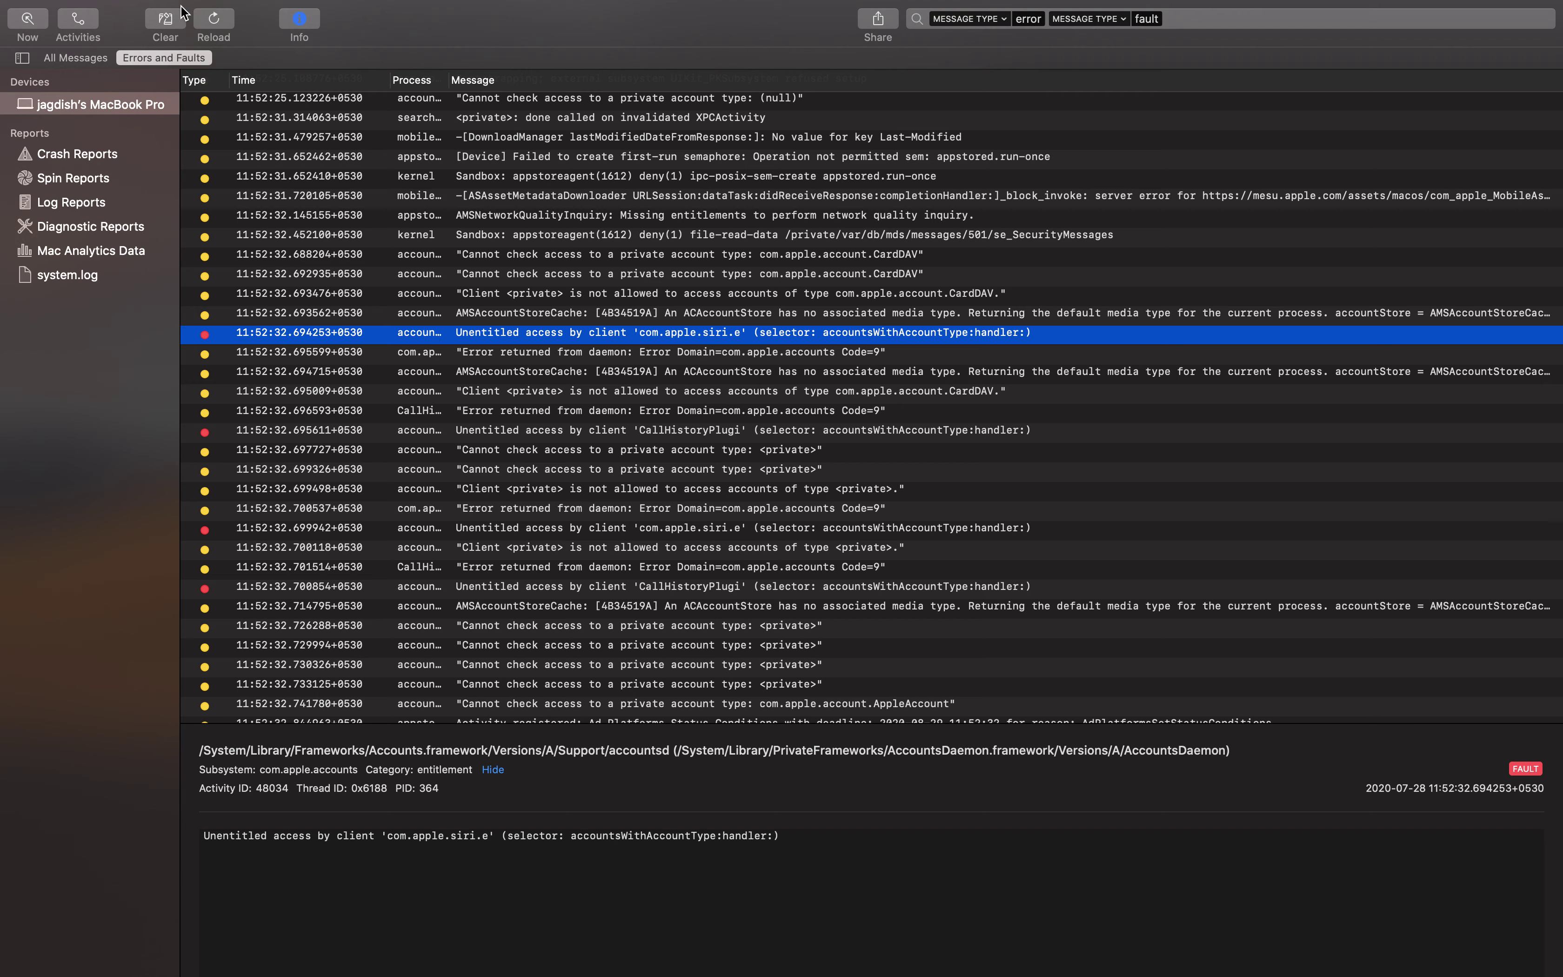
click(166, 24)
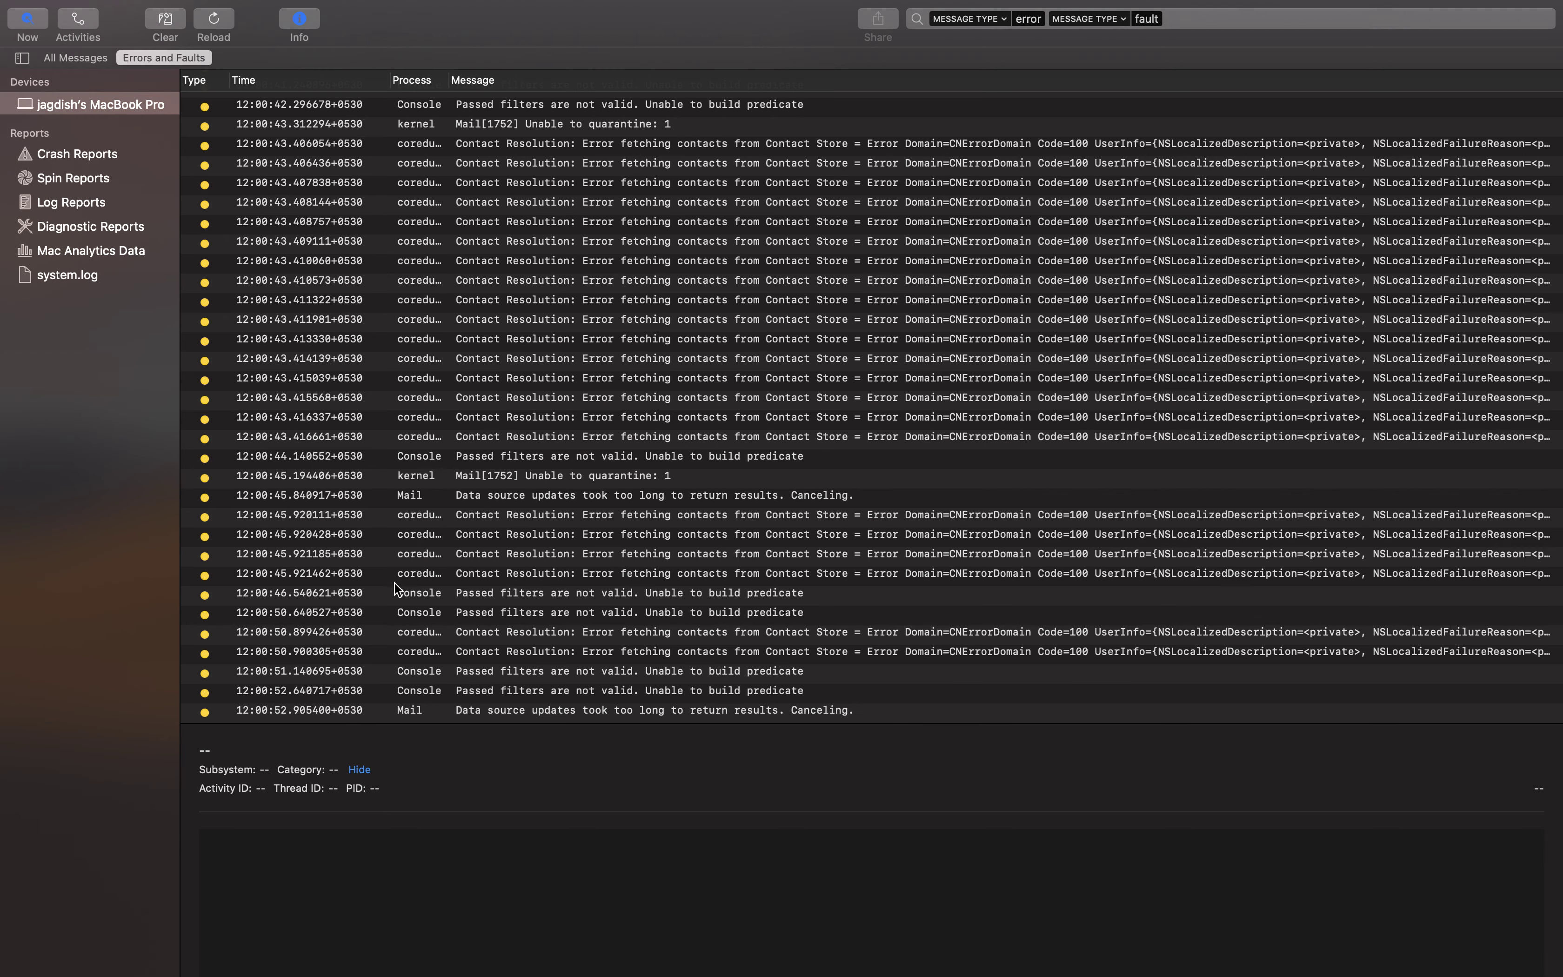
scroll(426, 465, up, 1)
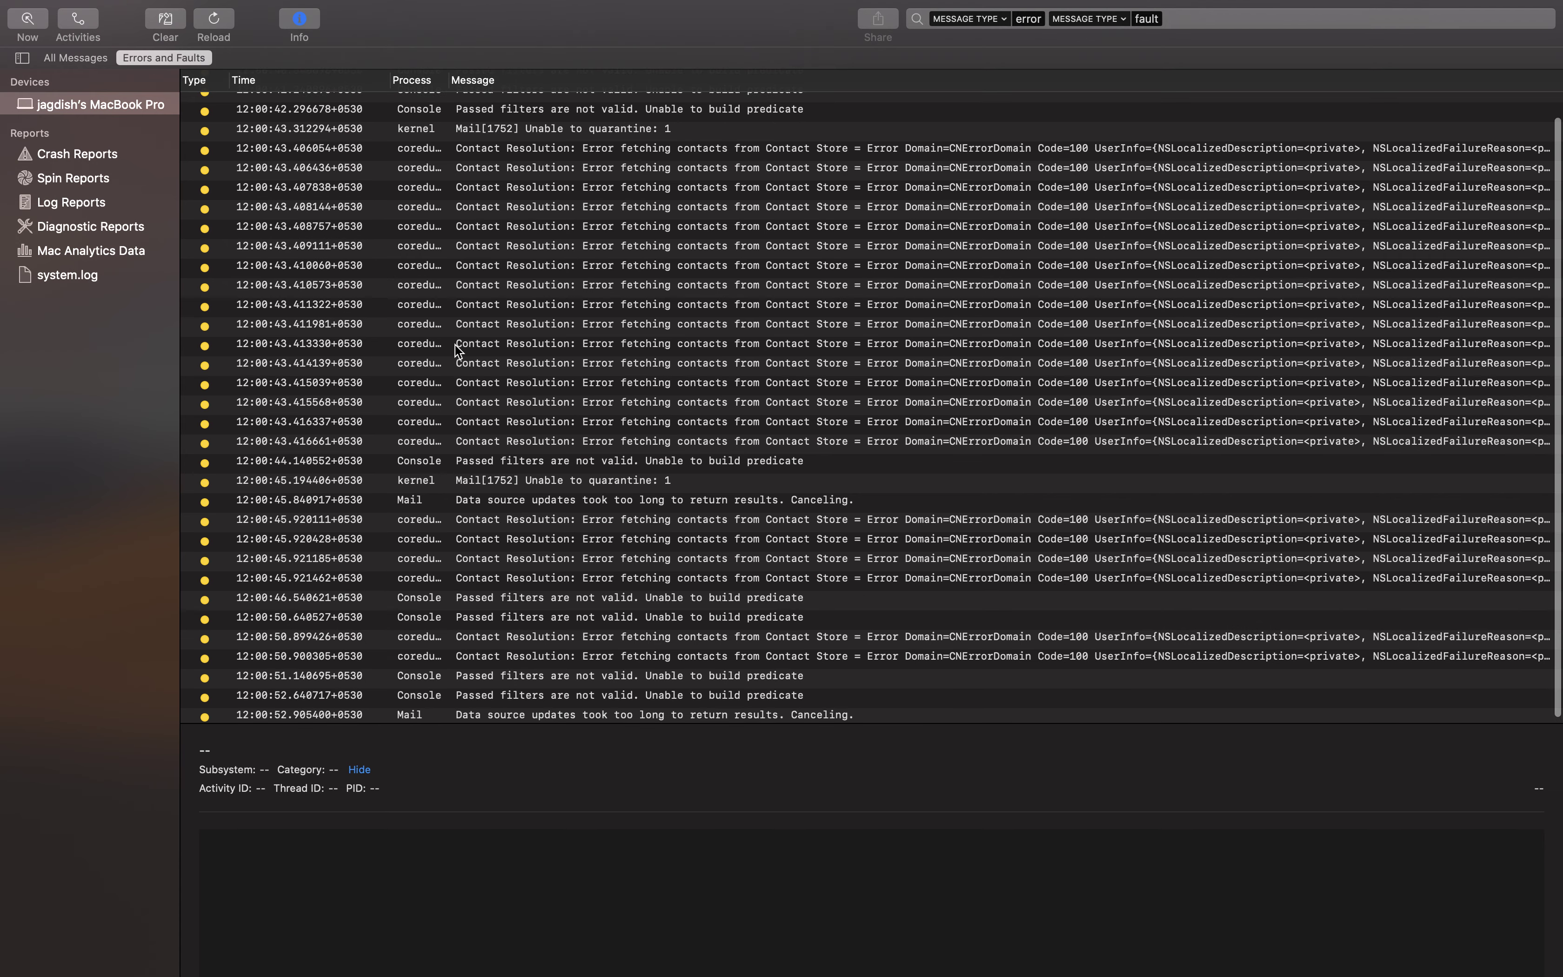
click(160, 22)
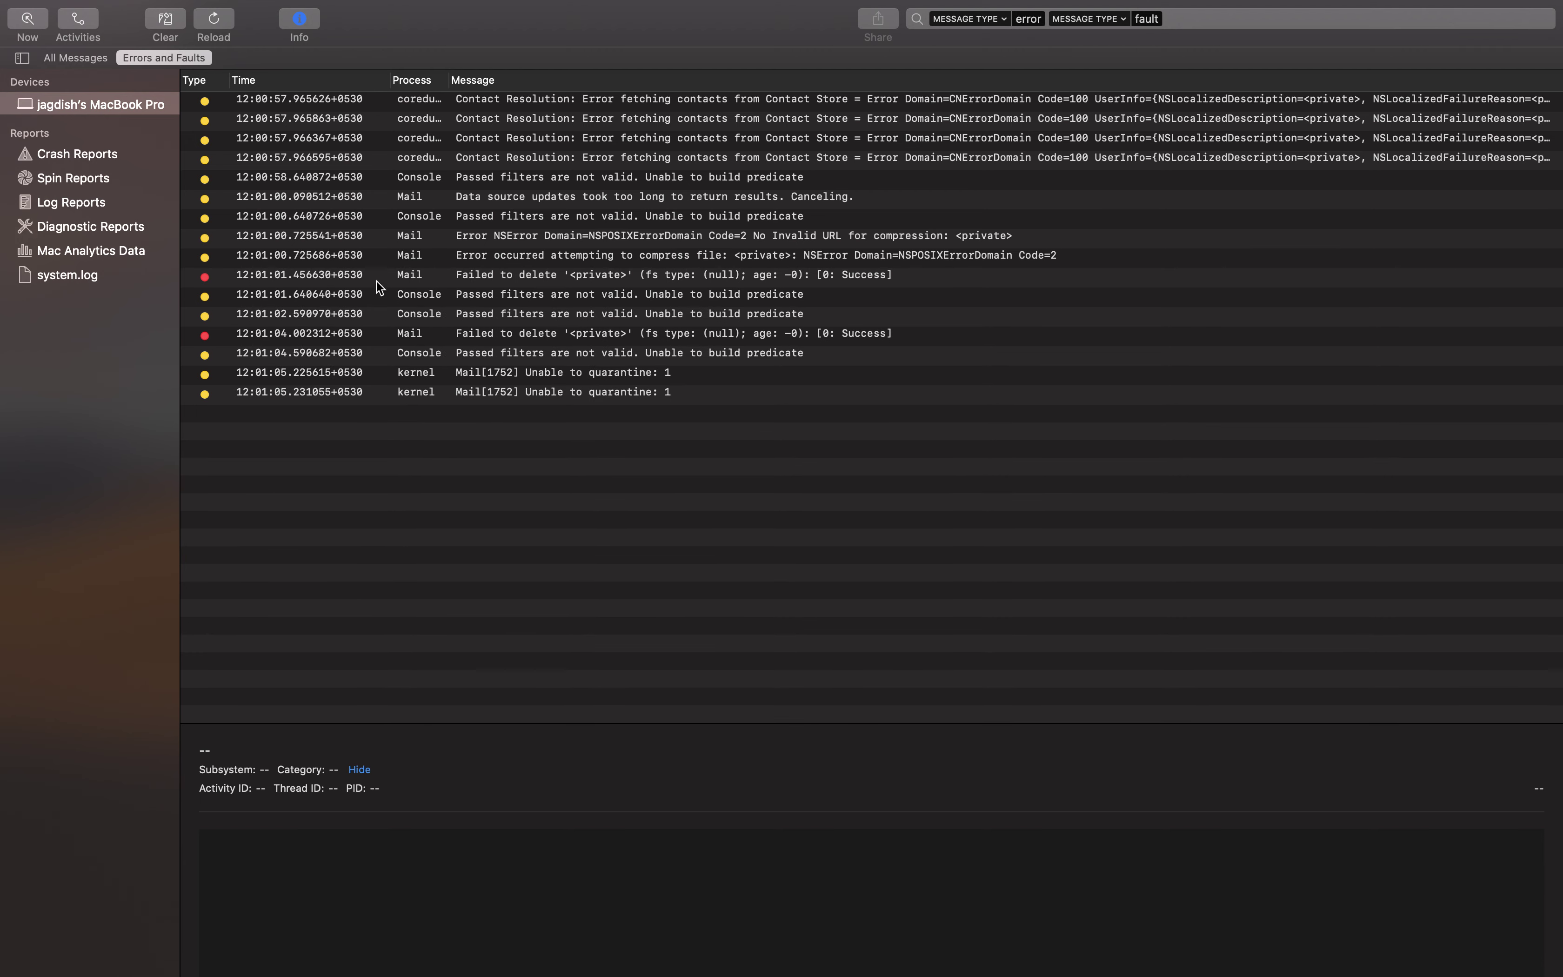
Reload the log, clear and reload it again, then scroll the refreshed list
click(217, 25)
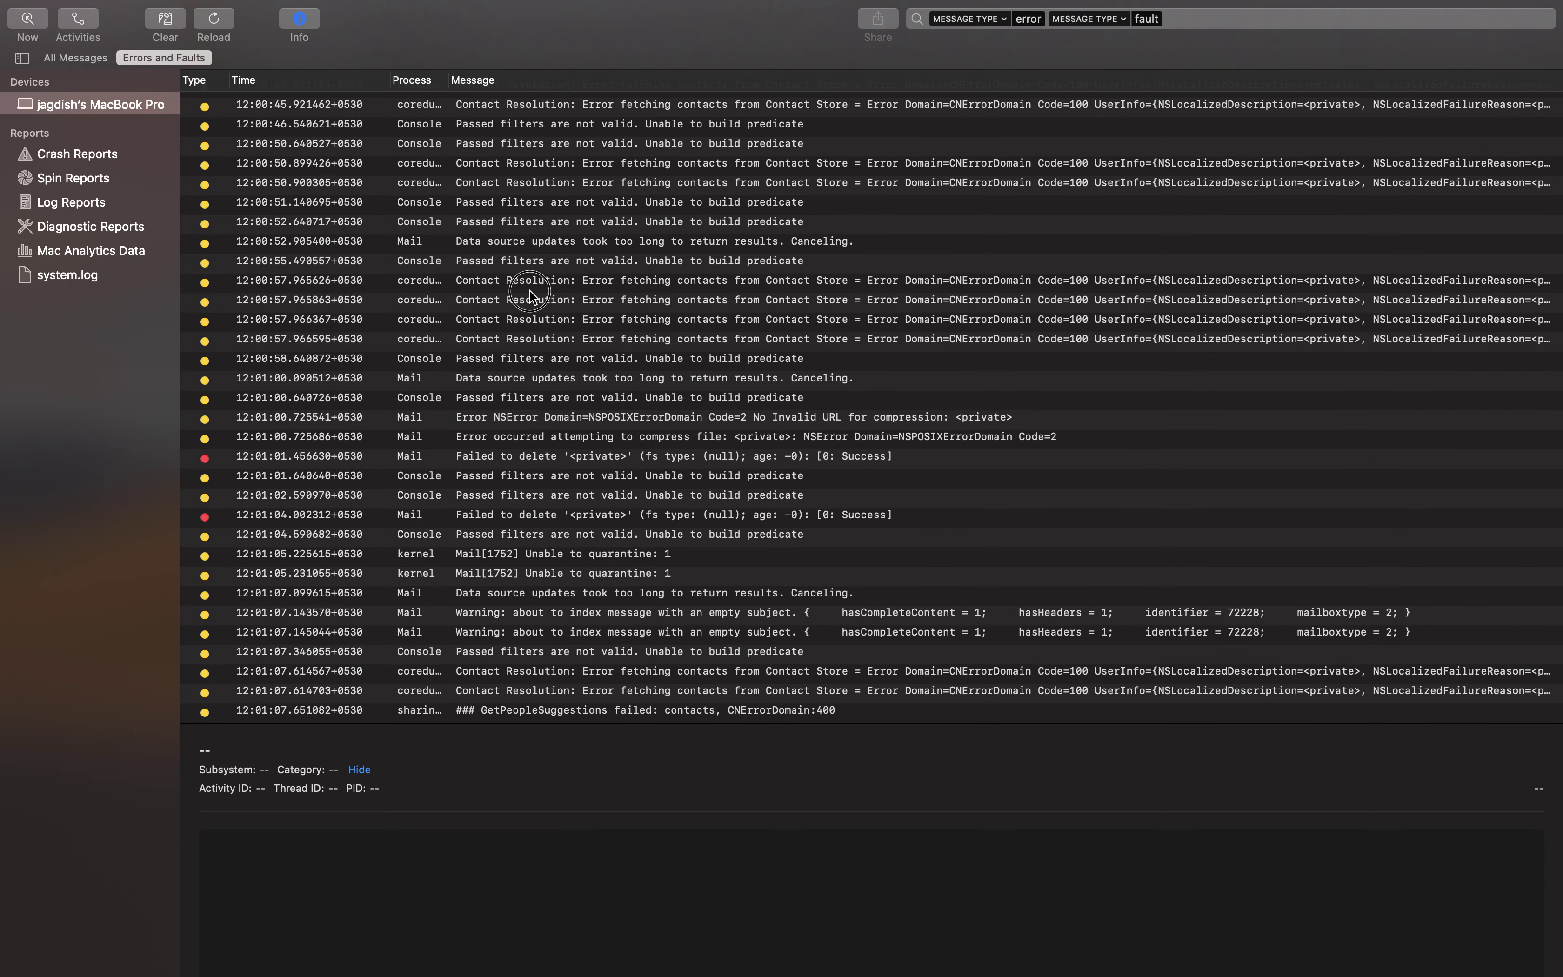
scroll(531, 289, up, 15)
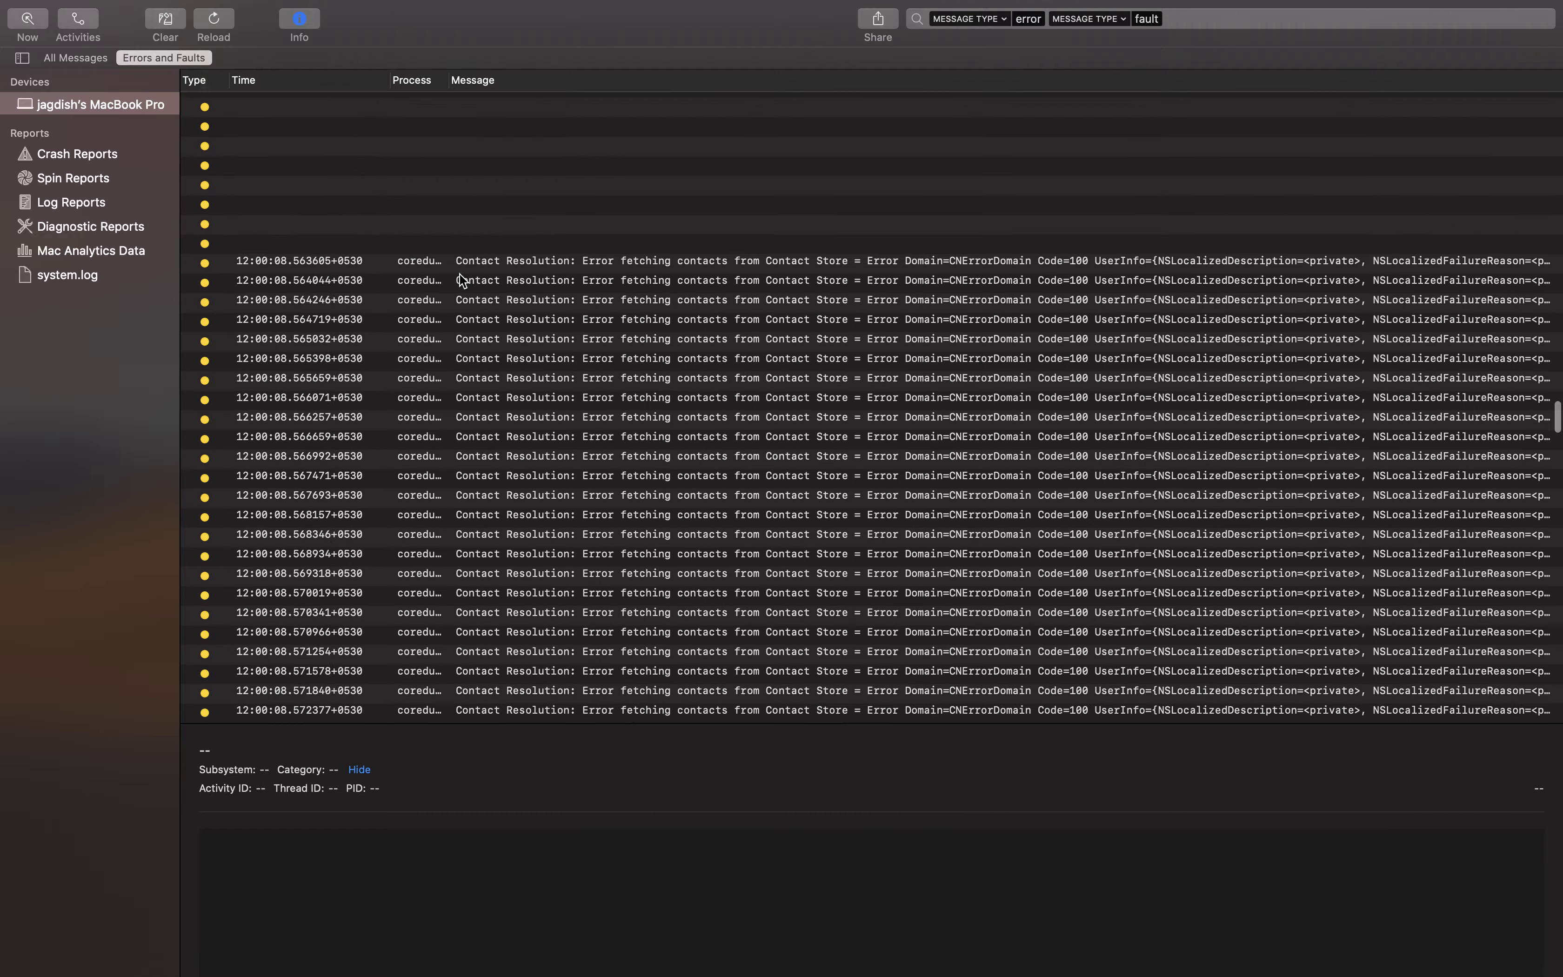
scroll(462, 277, up, 15)
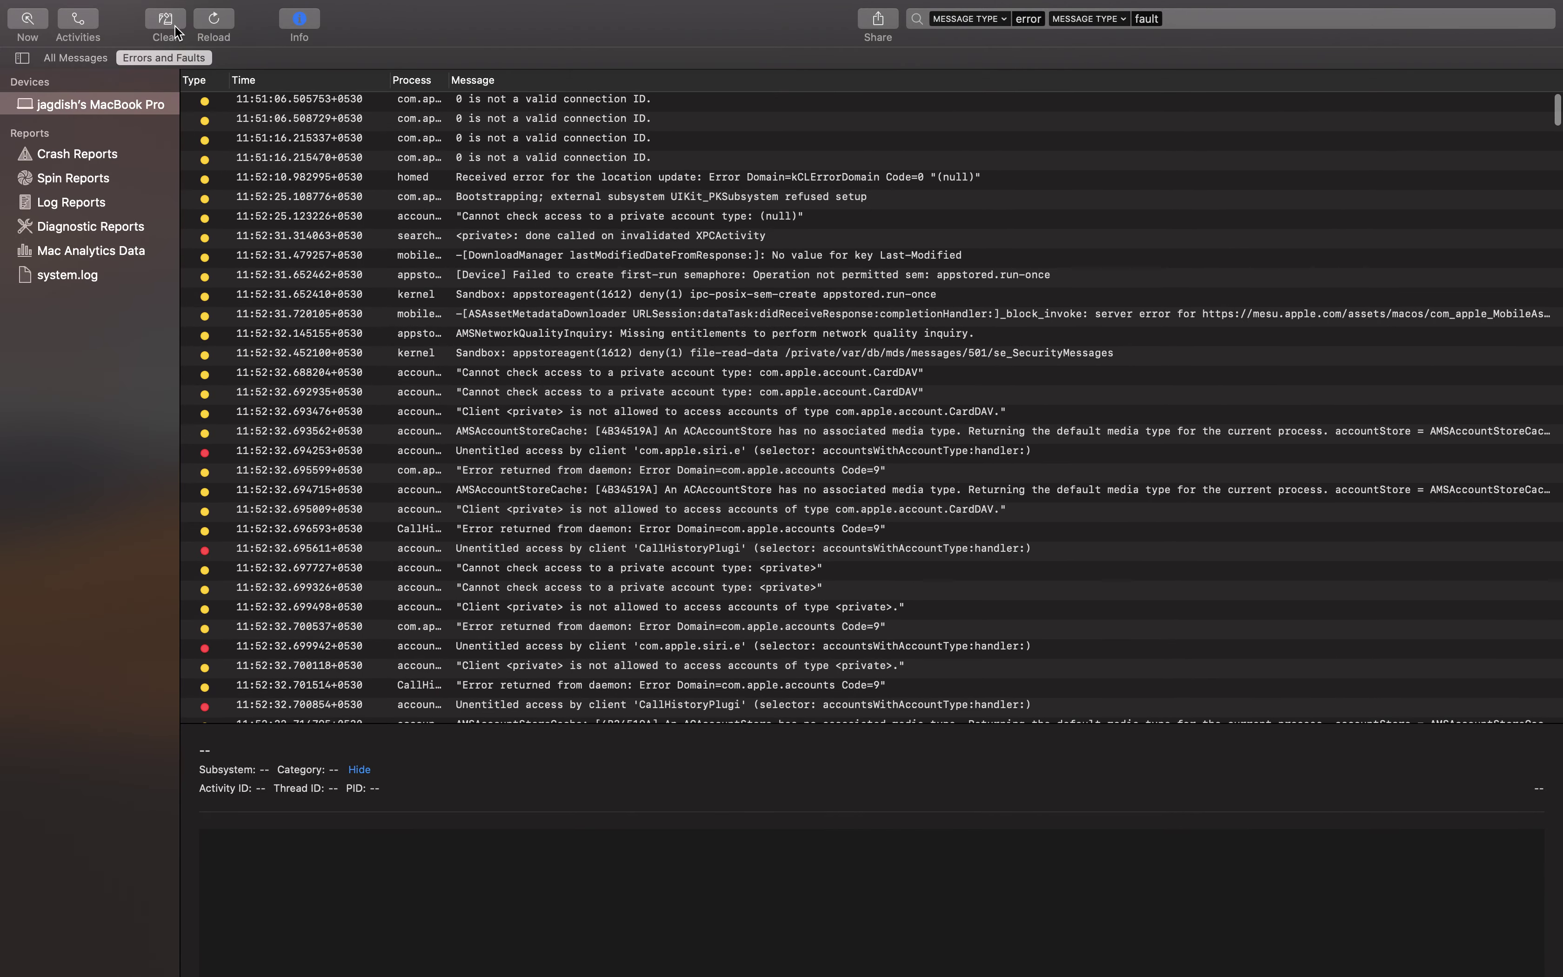
click(165, 25)
click(214, 25)
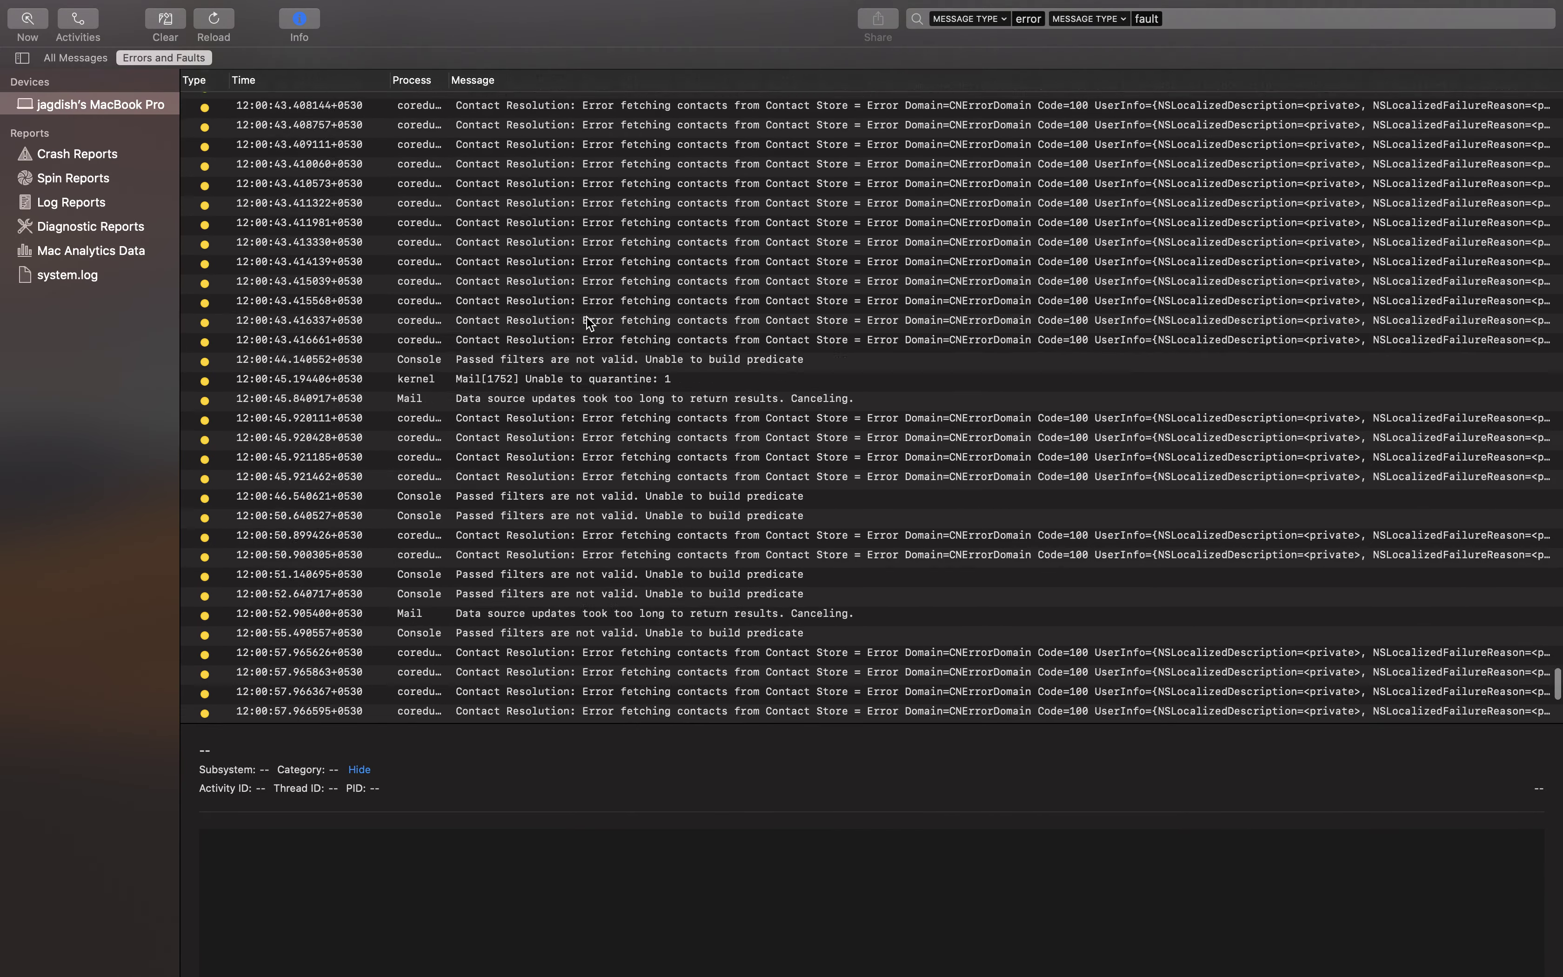
scroll(590, 323, up, 10)
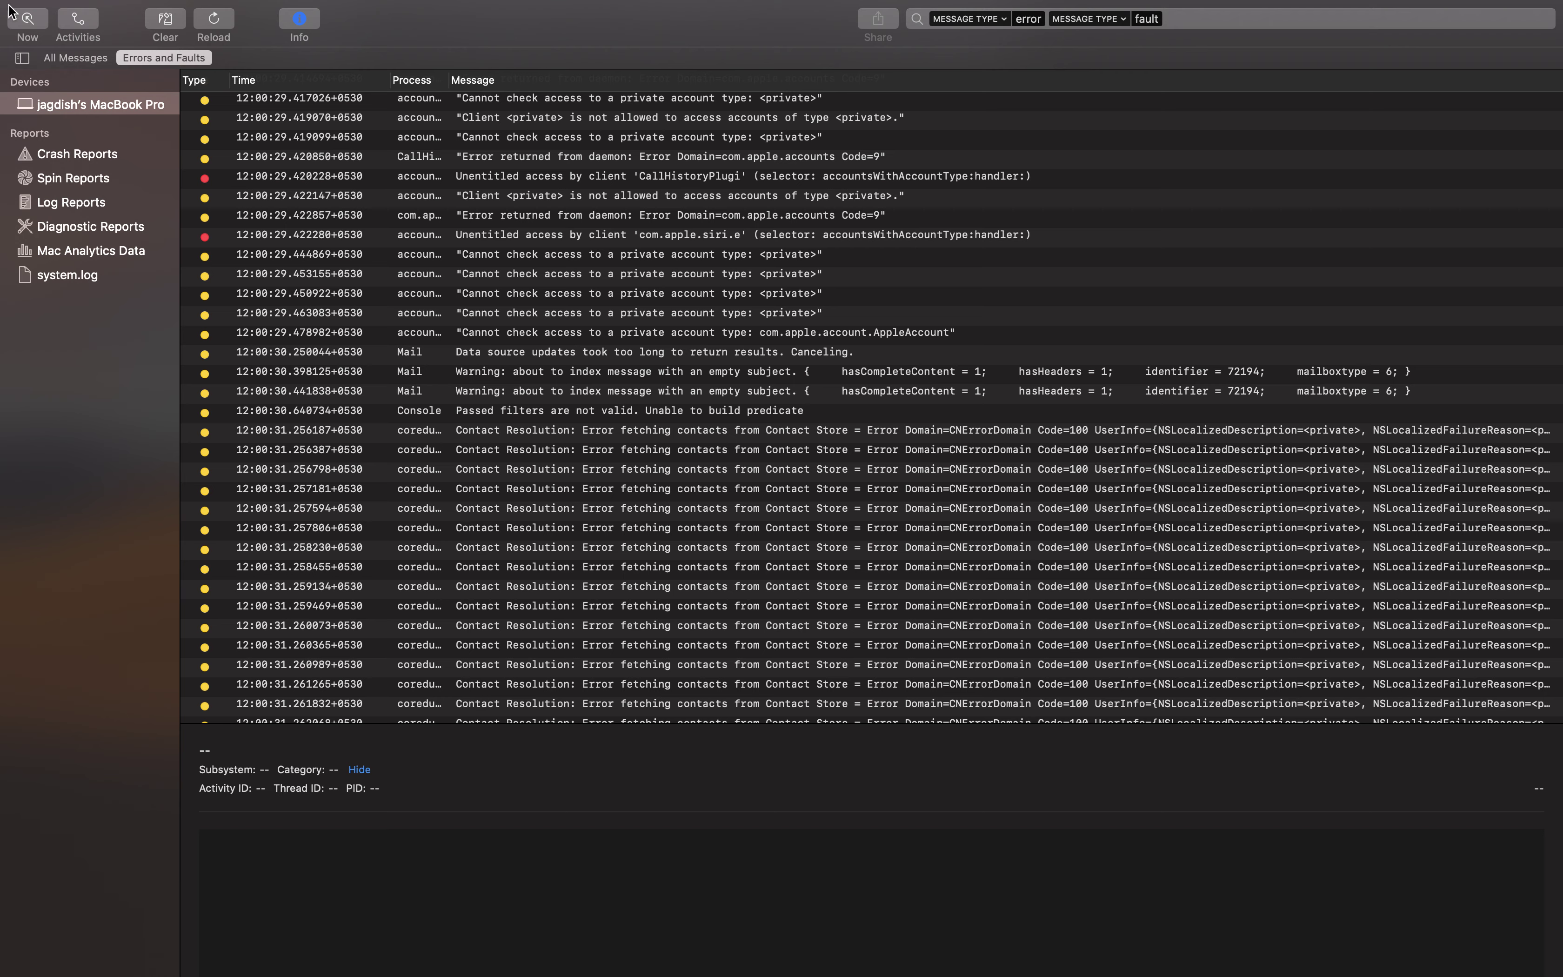
Dismiss the Edit menu, then close the Console window and confirm discarding streamed messages
click(25, 10)
mouse_move(168, 10)
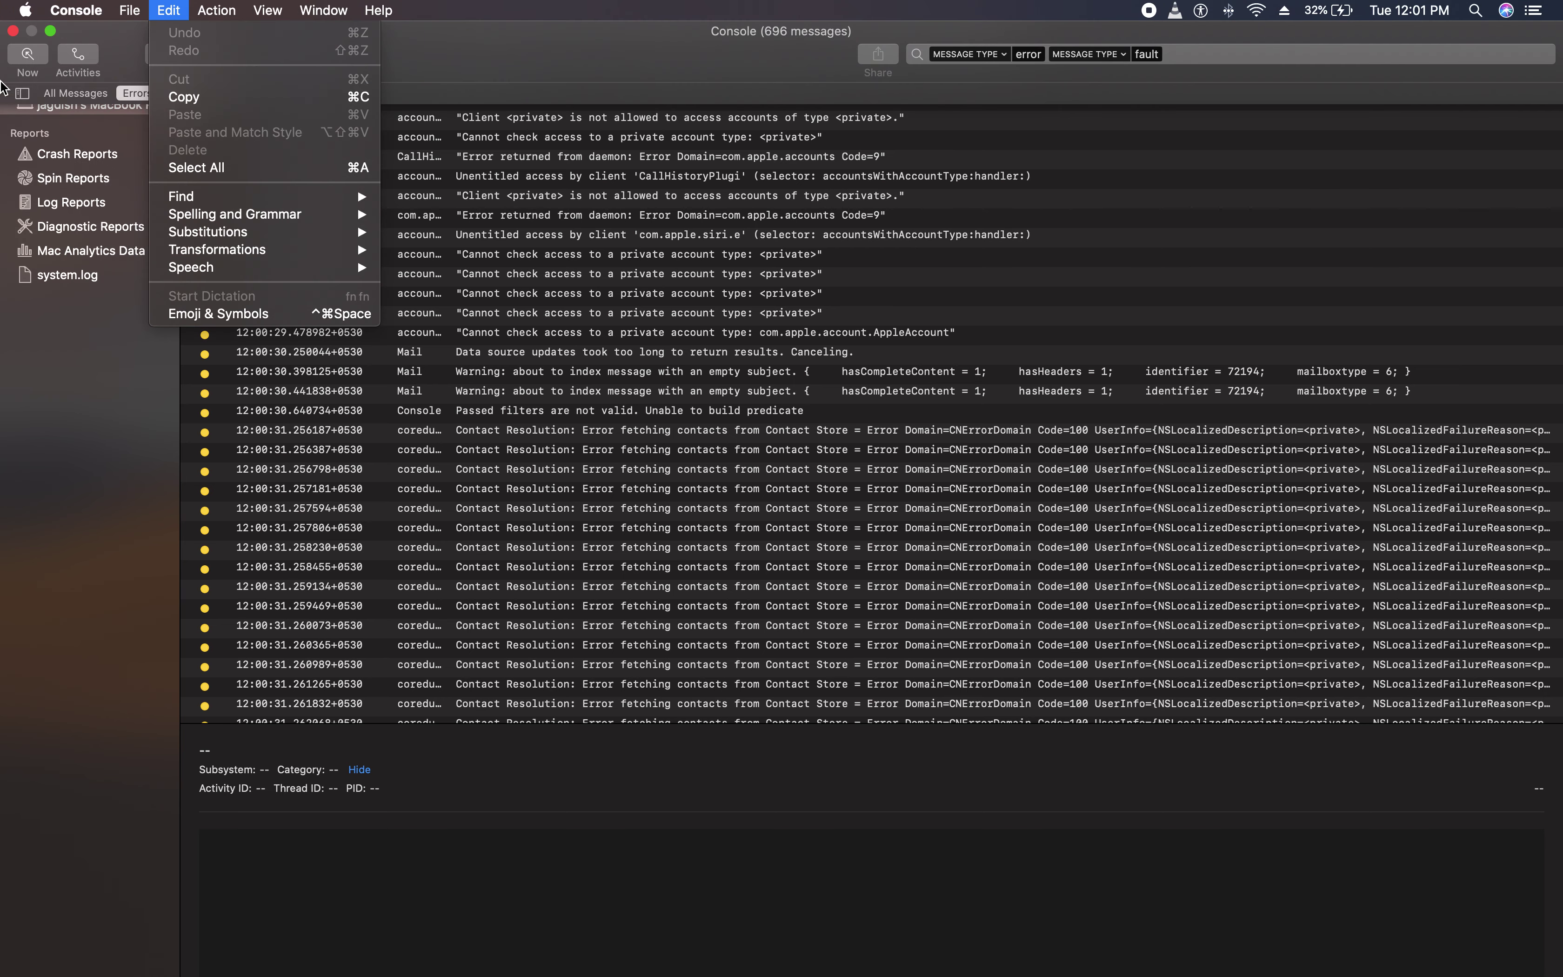
click(16, 43)
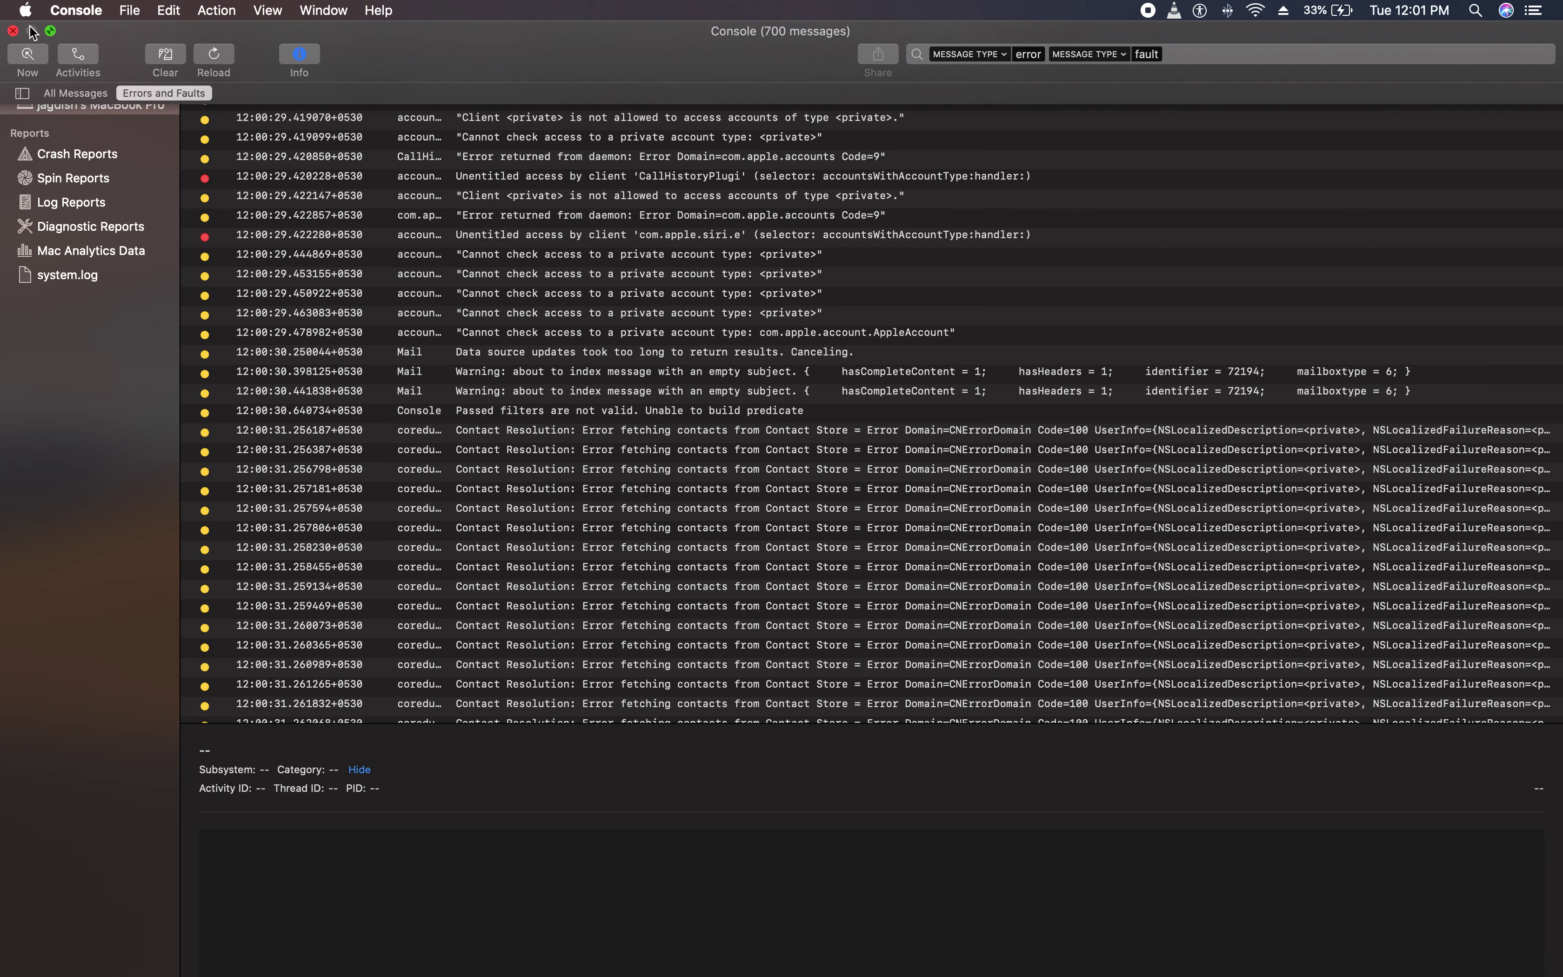
click(13, 30)
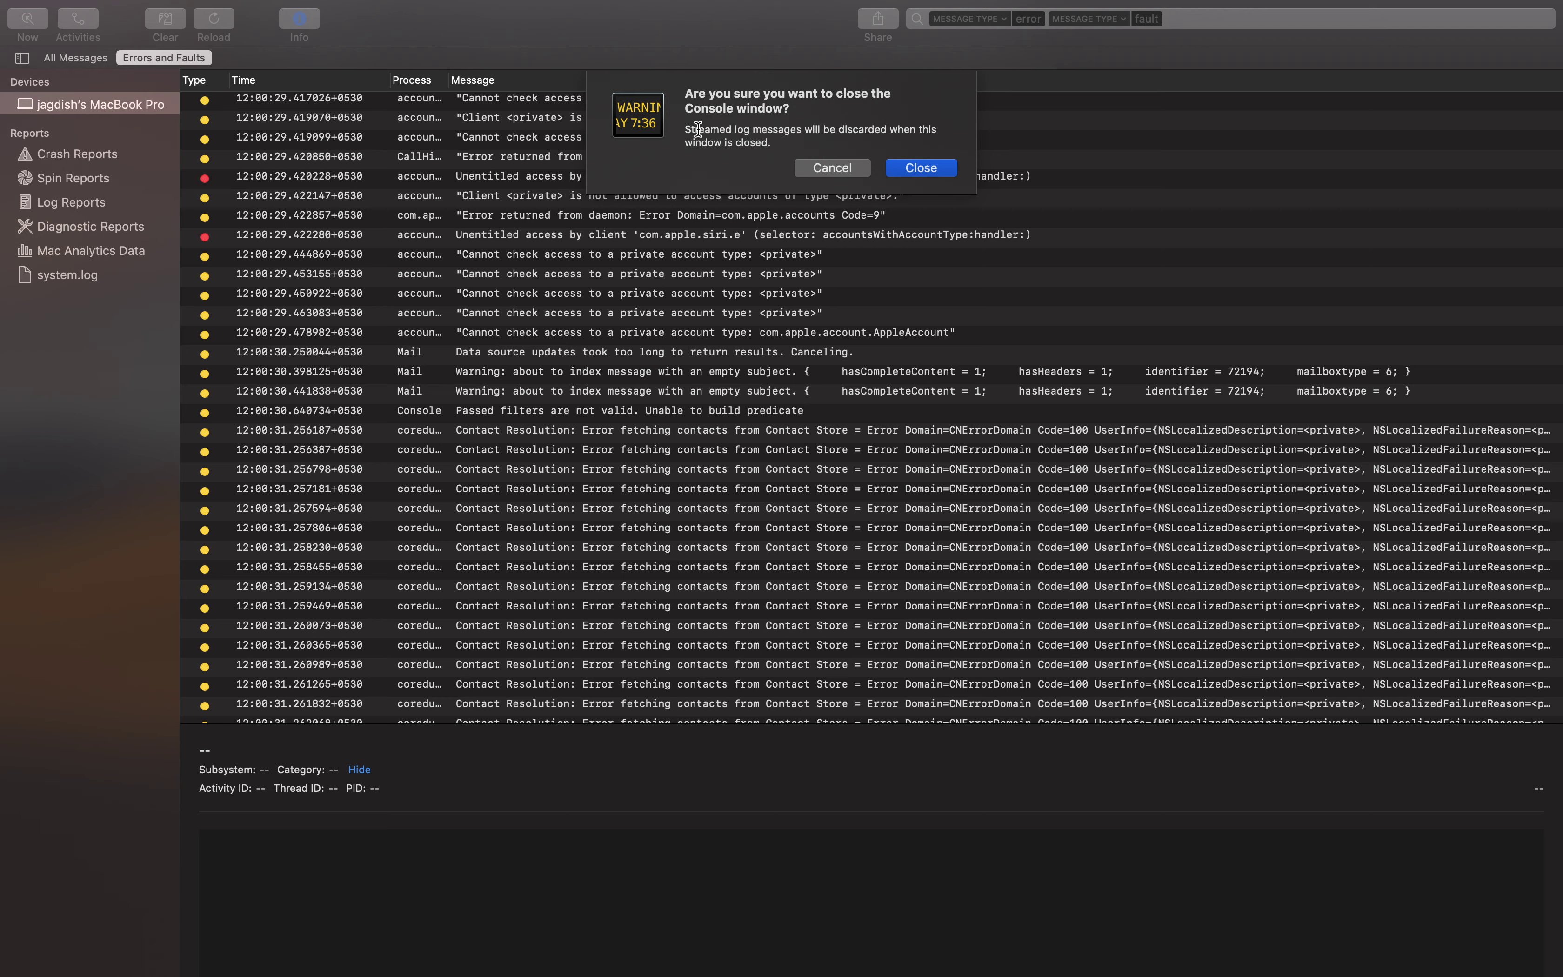
click(921, 169)
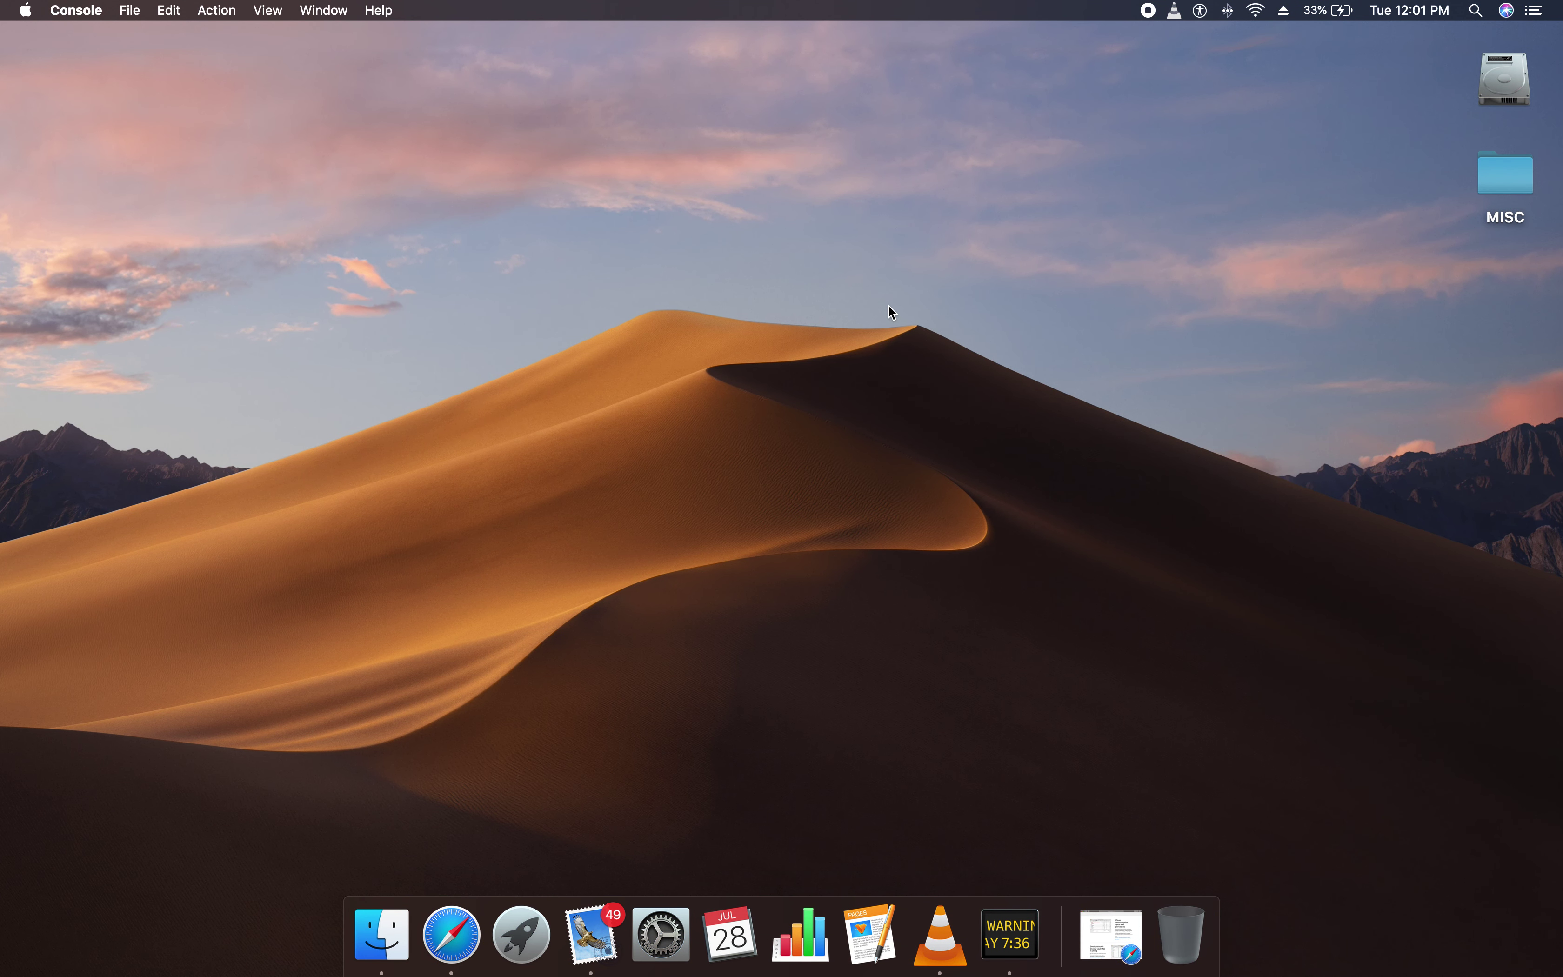
Quit Console from its Dock menu
key(F4)
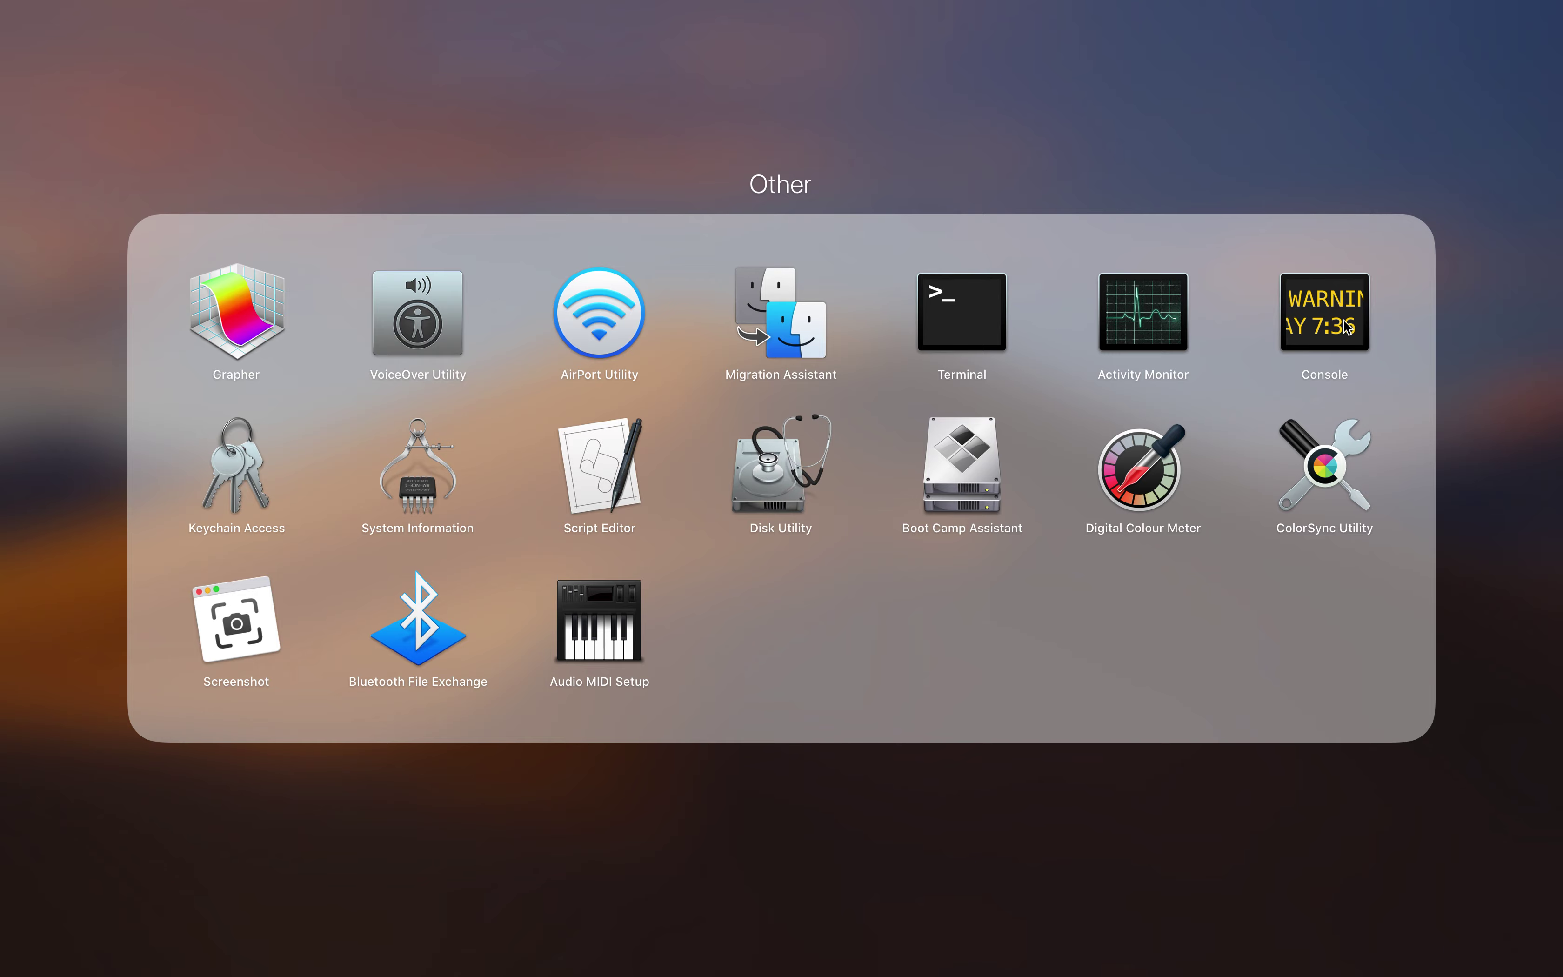
click(1233, 209)
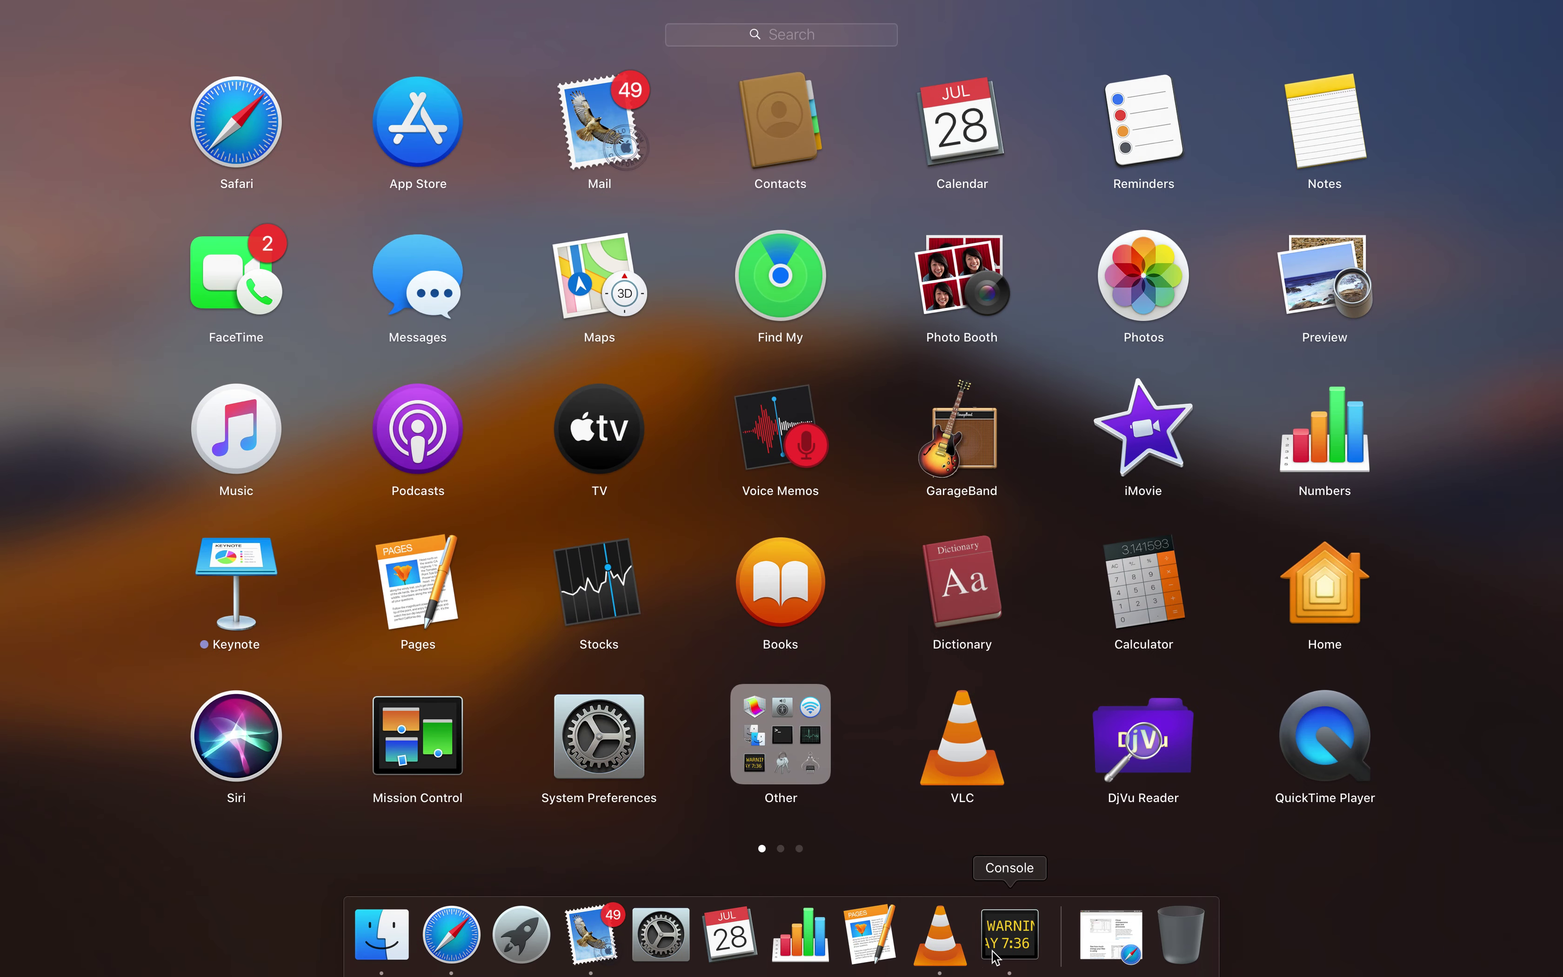
right_click(995, 953)
click(1030, 864)
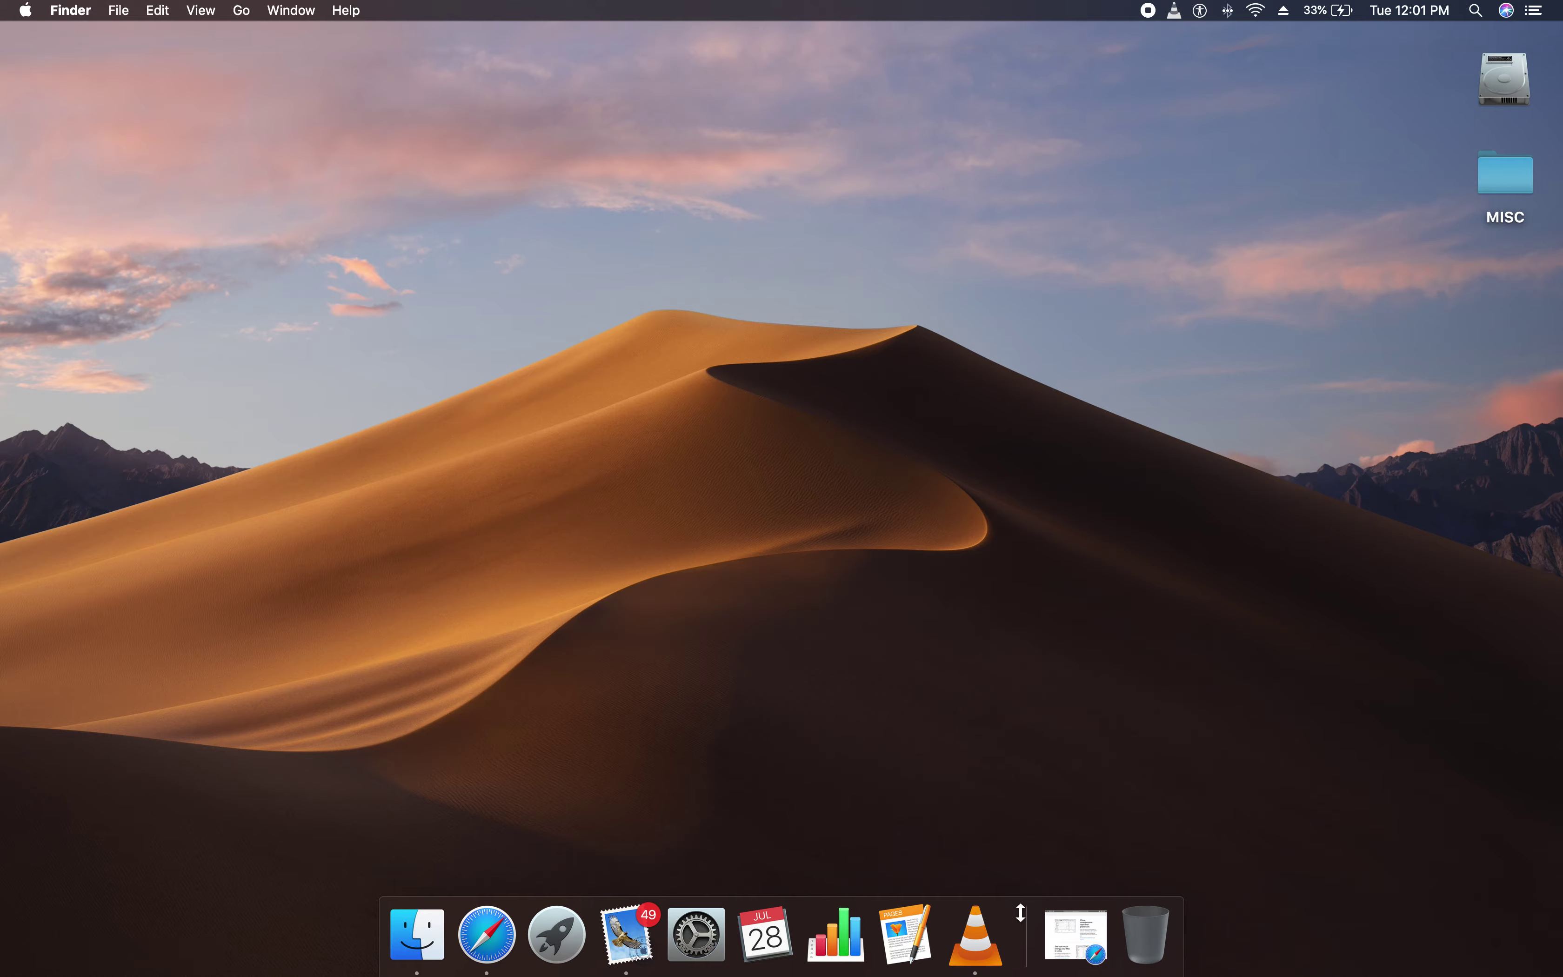
Open Launchpad's Other folder and launch Activity Monitor
key(F4)
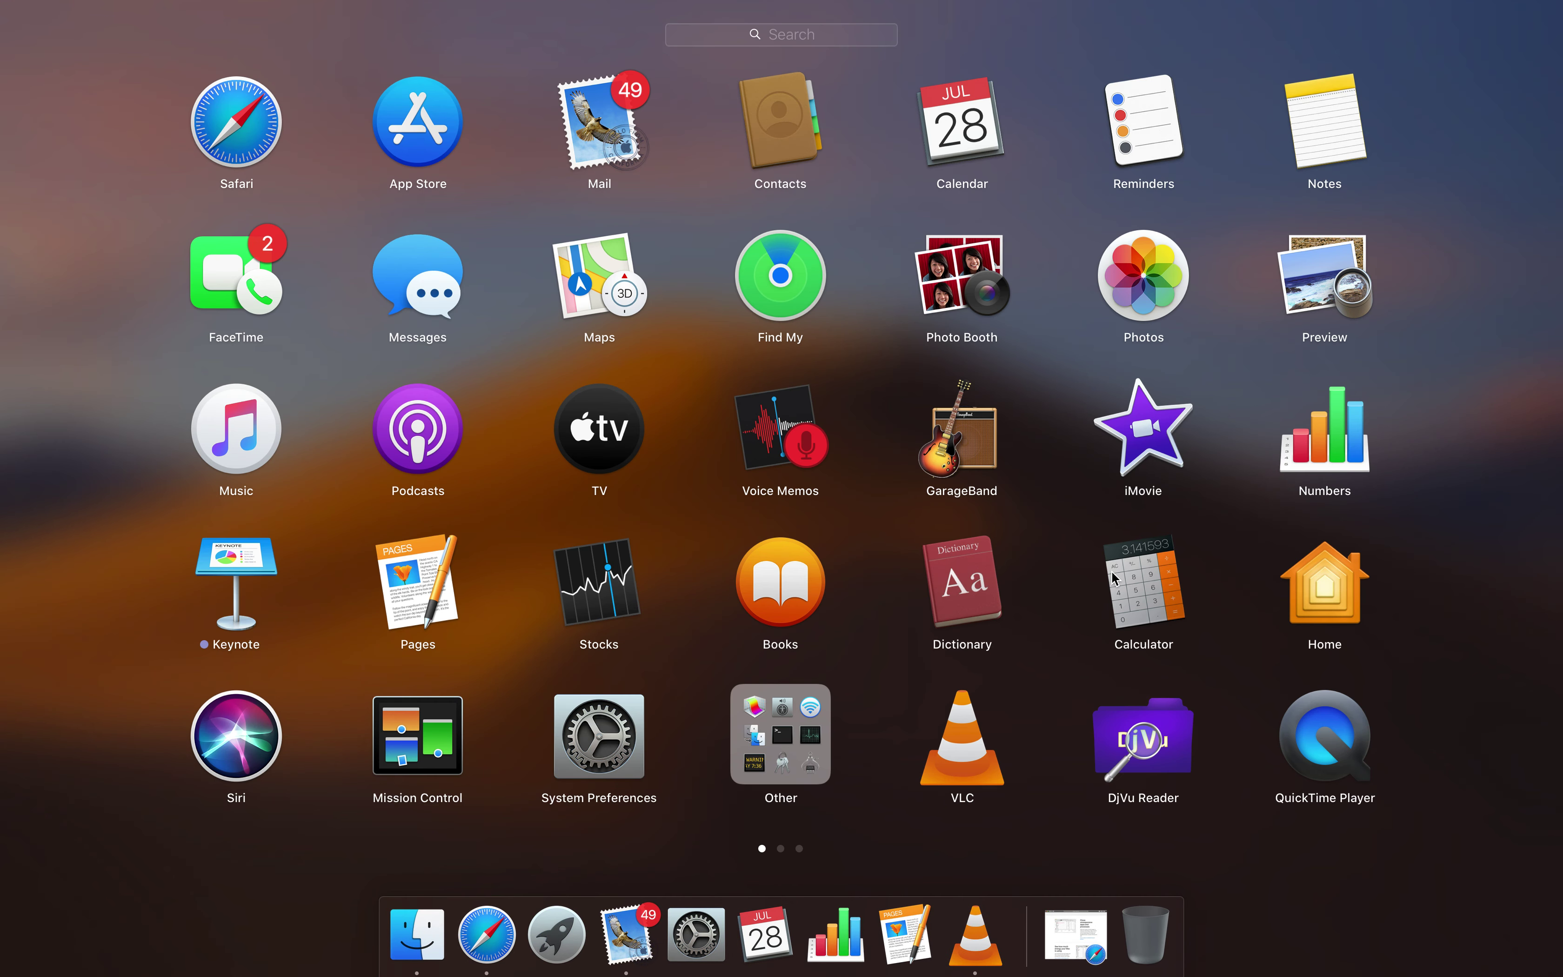
drag(959, 349, 883, 349)
scroll(626, 385, left, 5)
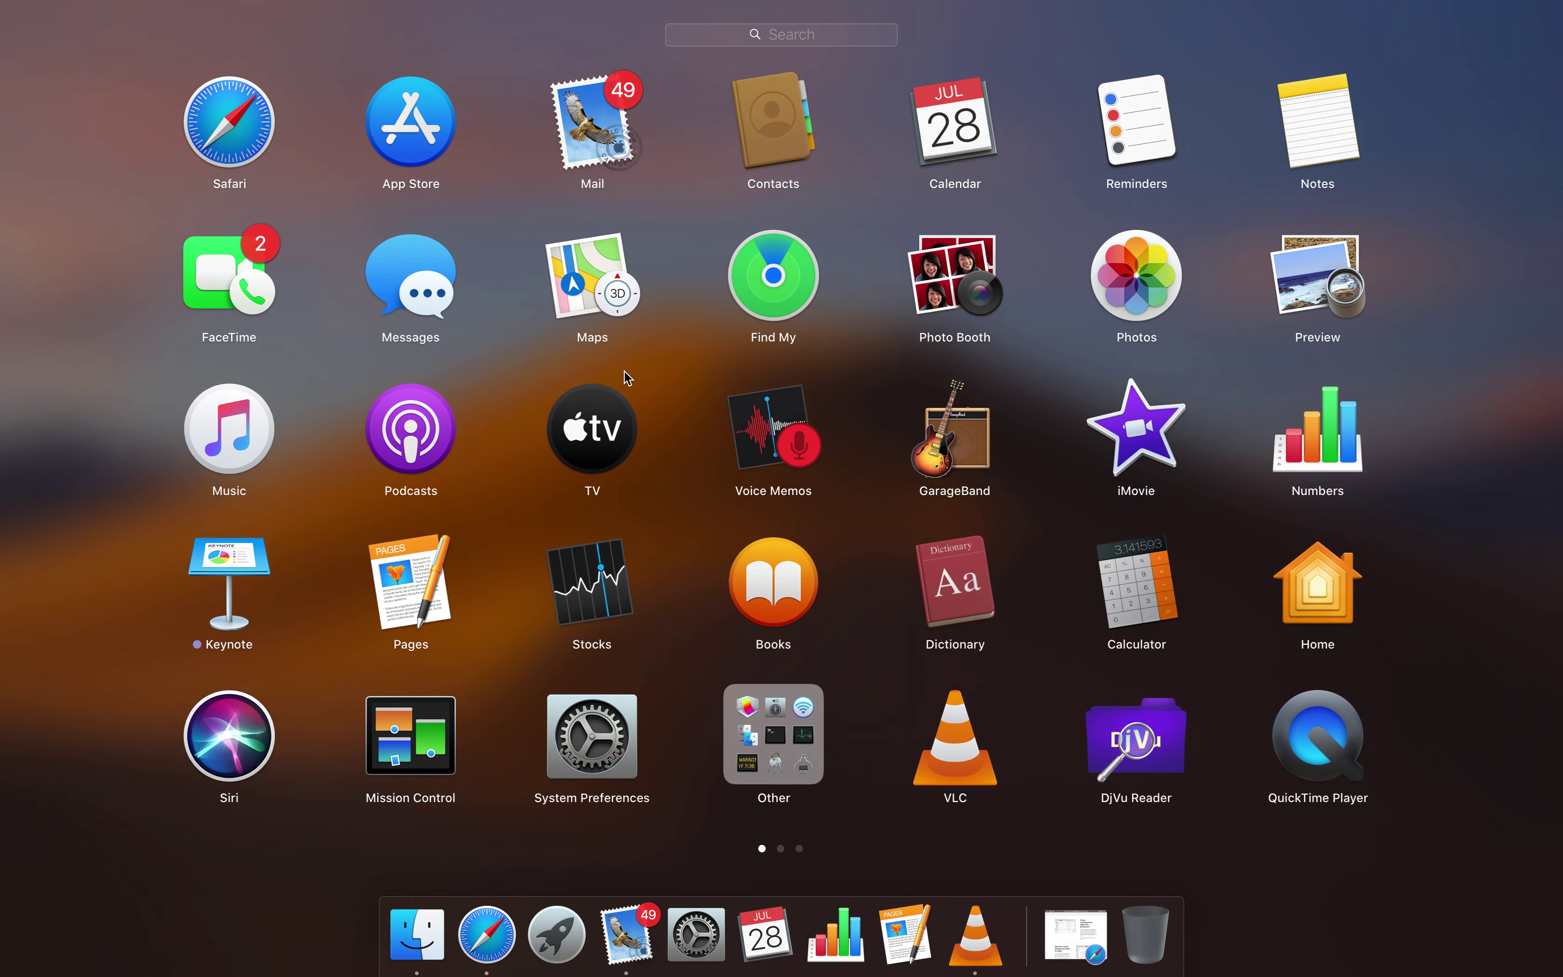
click(759, 711)
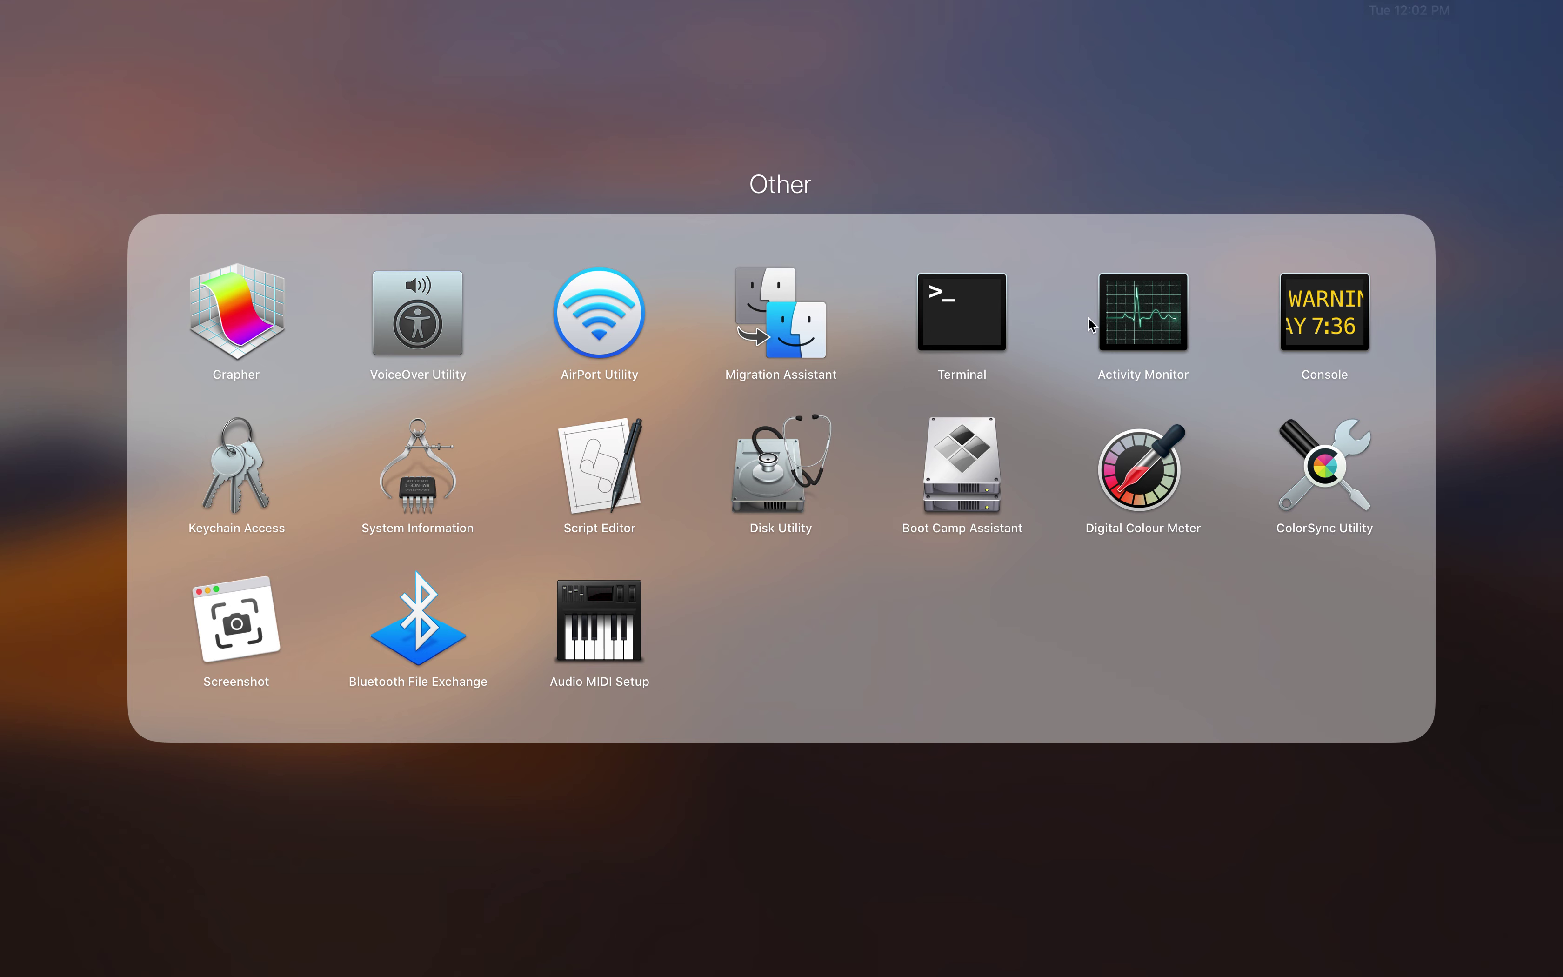
drag(1102, 336, 1129, 318)
click(1128, 319)
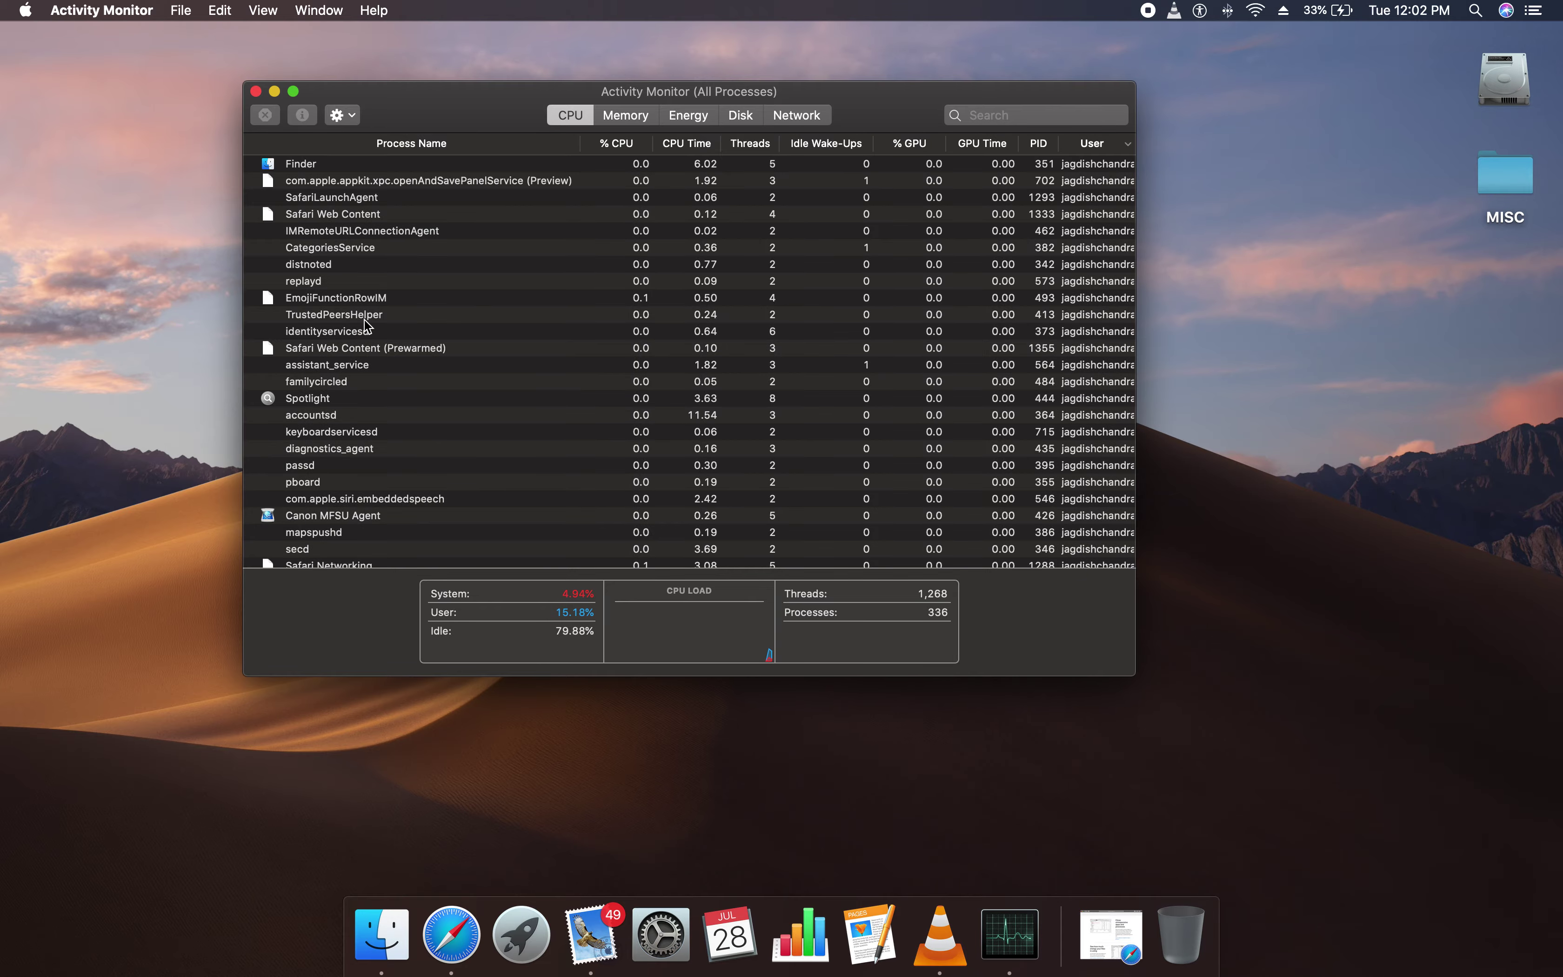
Maximize the process window, then sort by % CPU, CPU Time, Threads, Idle Wake-Ups, % GPU, finally User
click(292, 92)
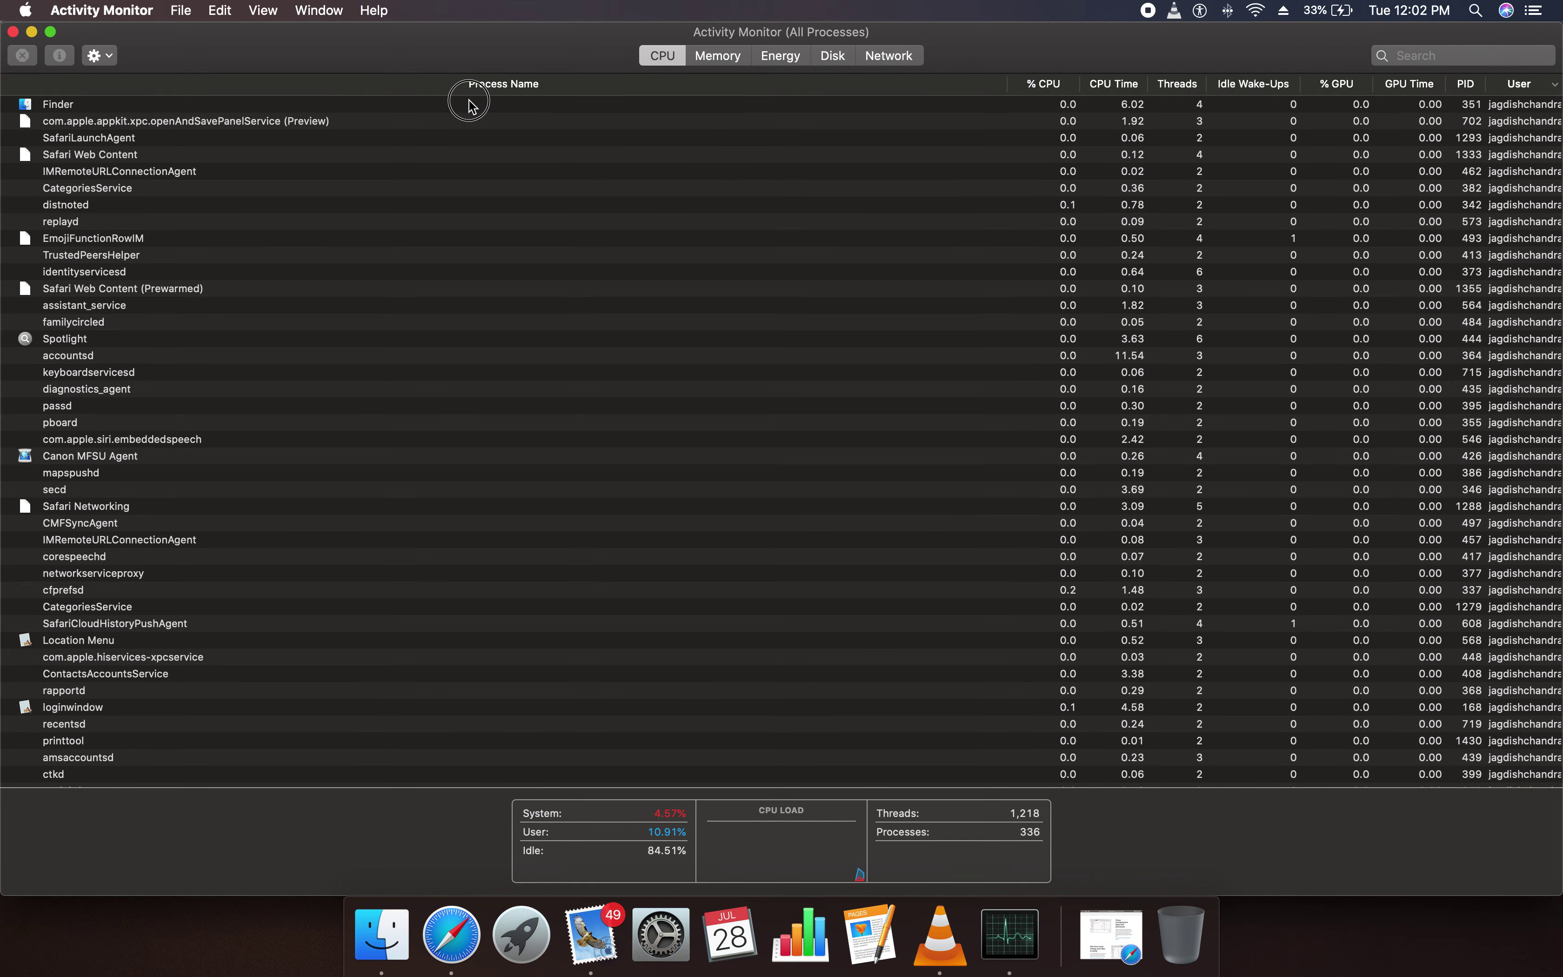
click(1046, 85)
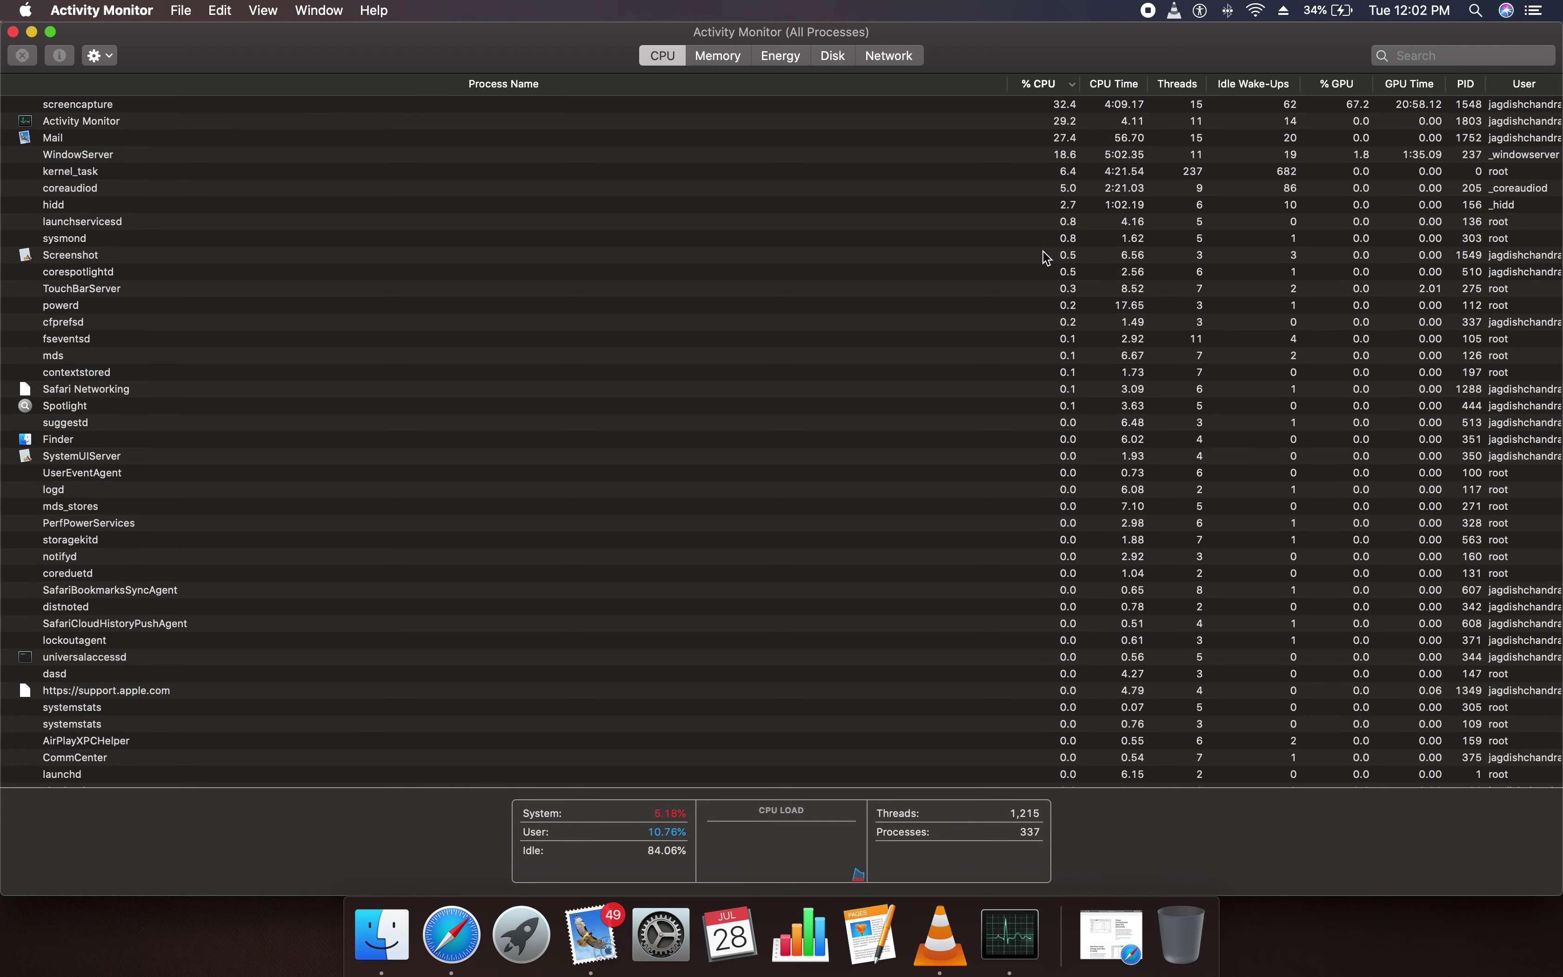
click(1134, 84)
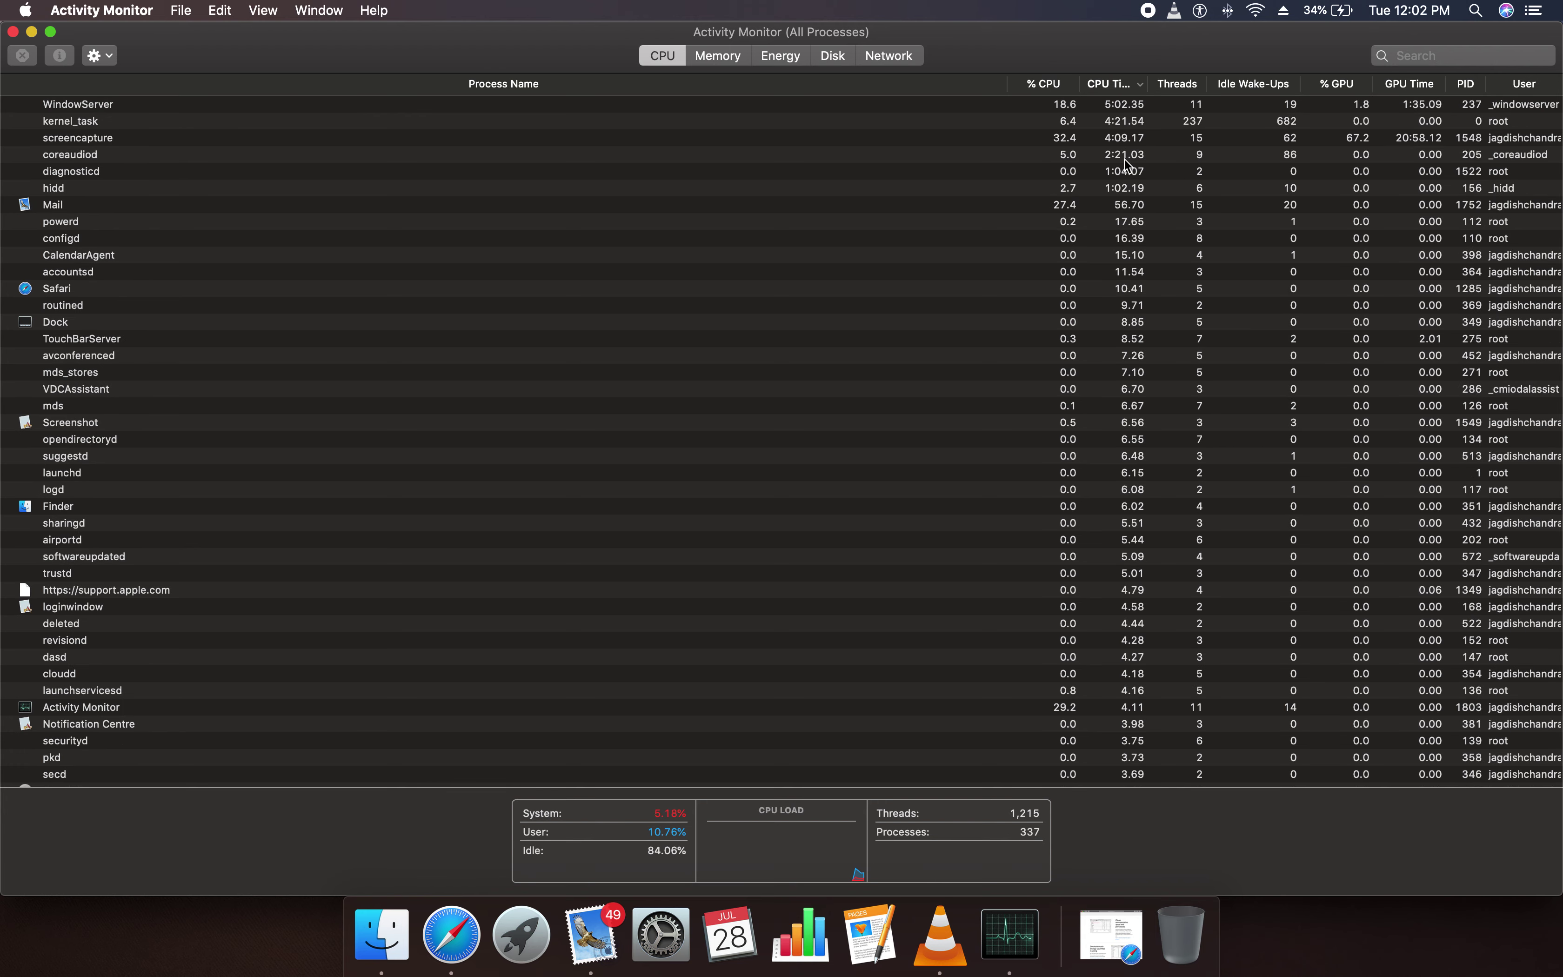
click(1185, 85)
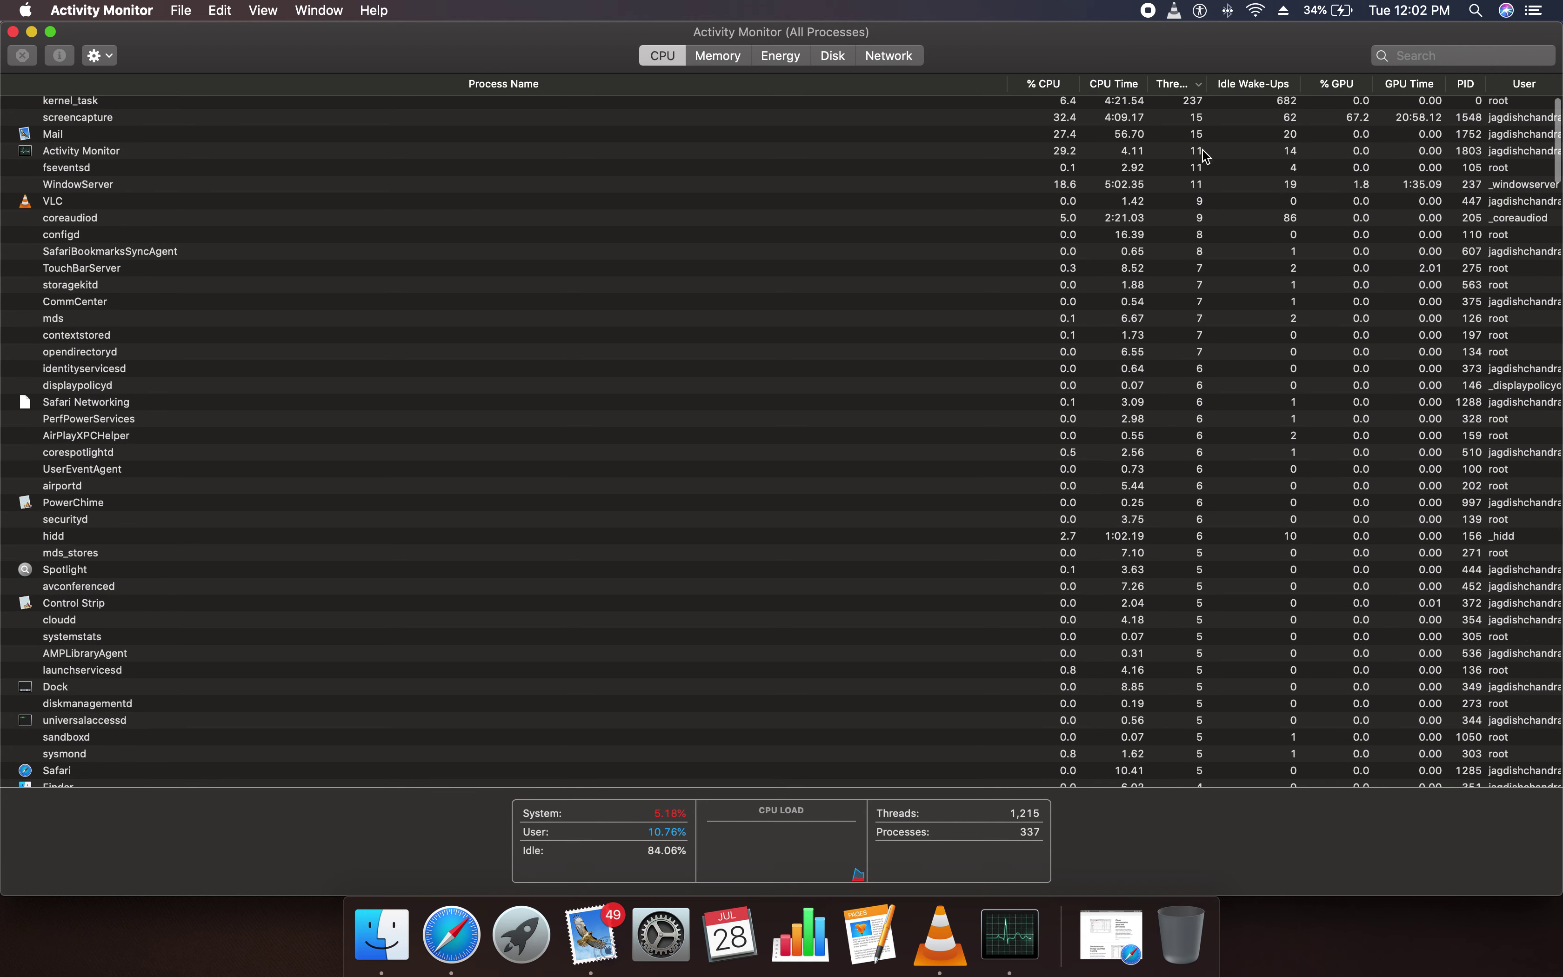
click(1259, 85)
click(1335, 85)
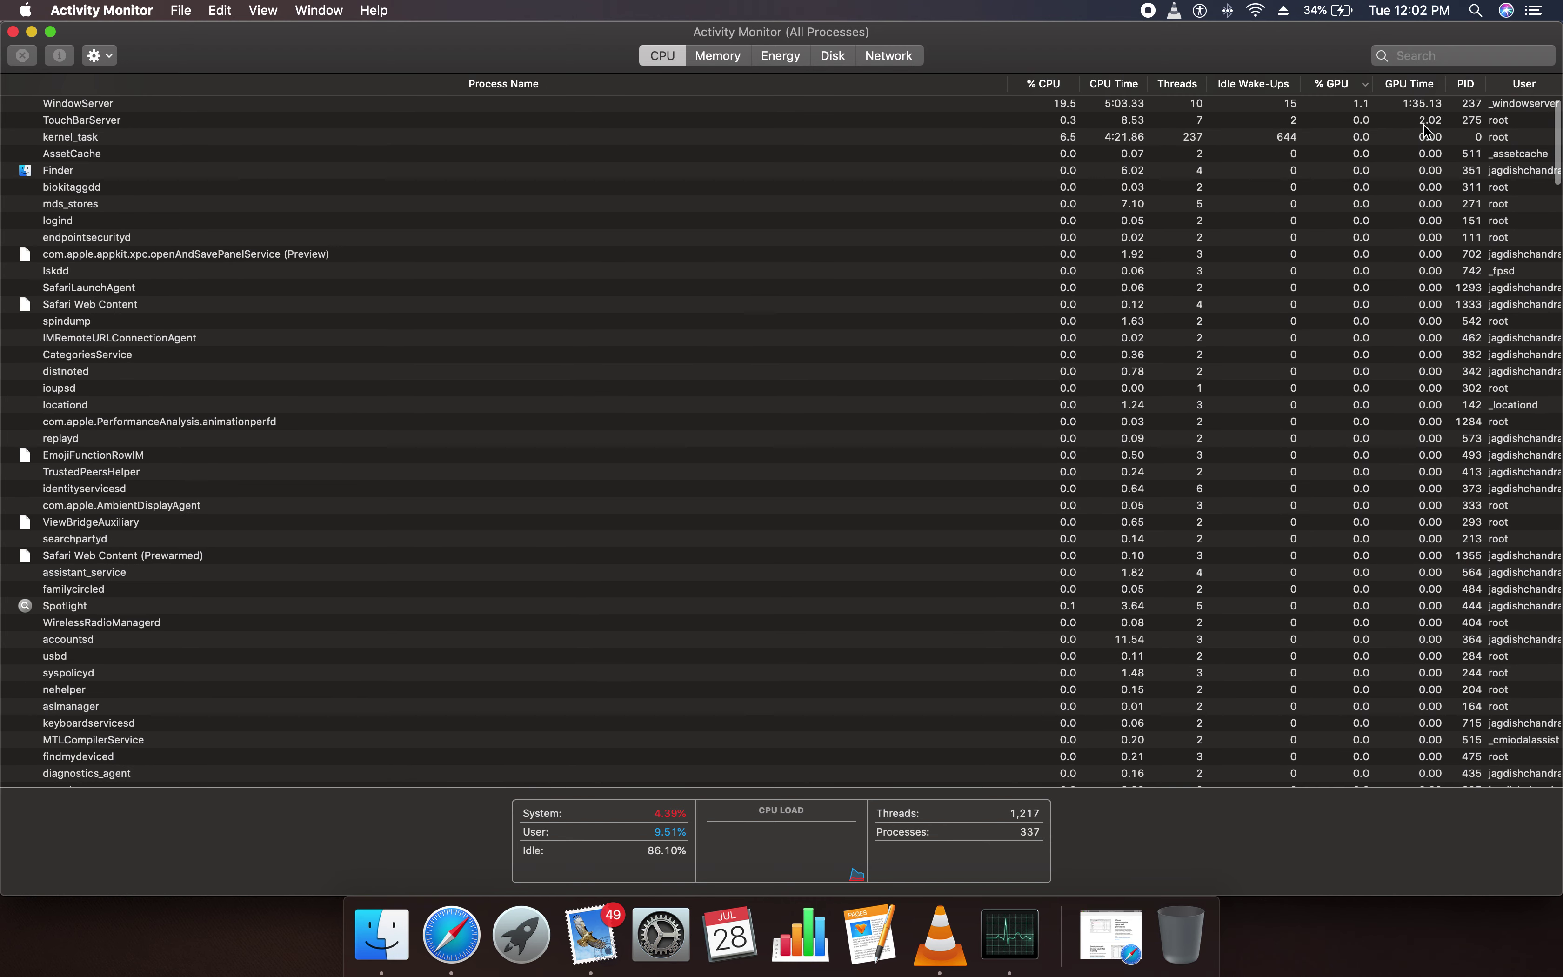
scroll(1427, 131, down, 1)
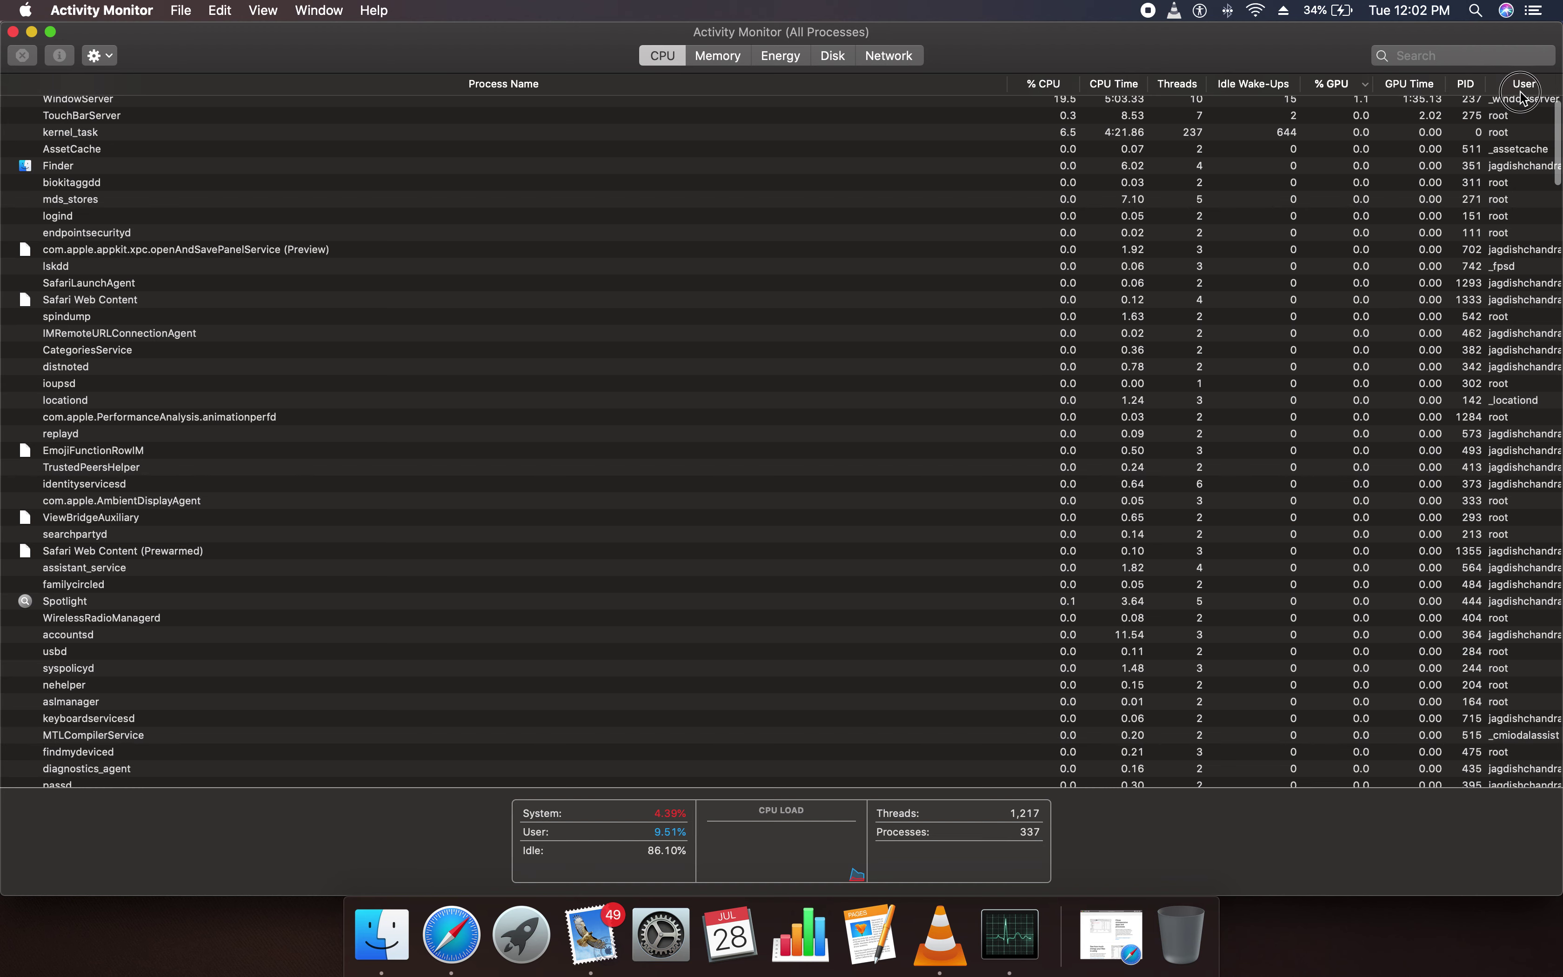
click(1521, 84)
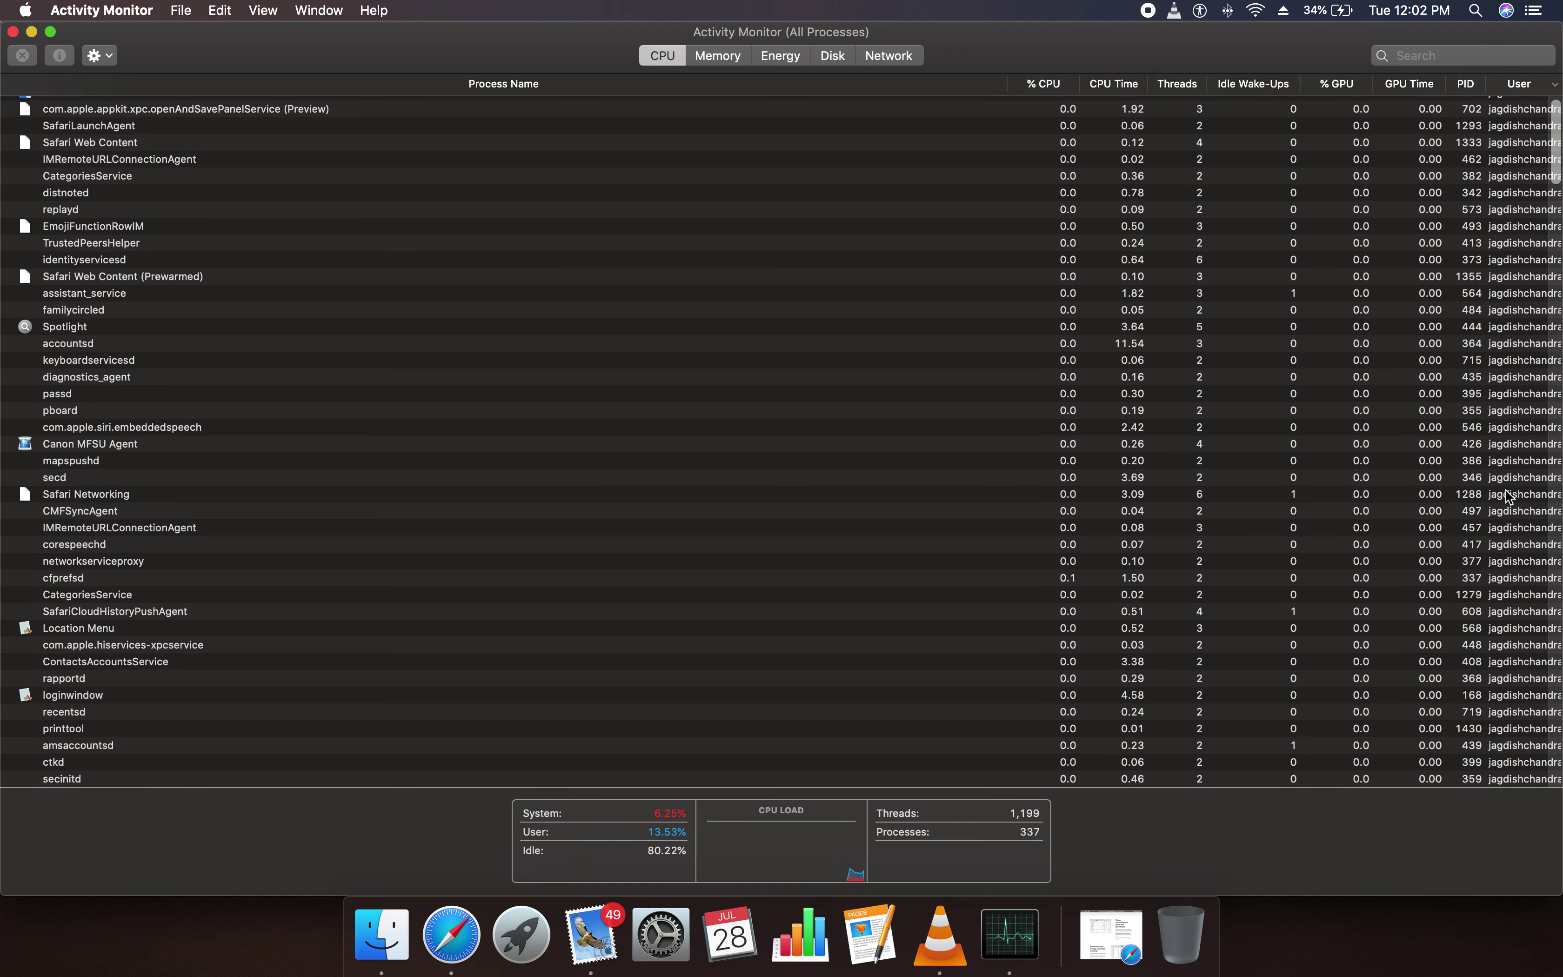
Browse the User-sorted list, selecting mapspushd, keyboardservicesd and then kernel_task
scroll(1505, 465, down, 1)
click(1511, 460)
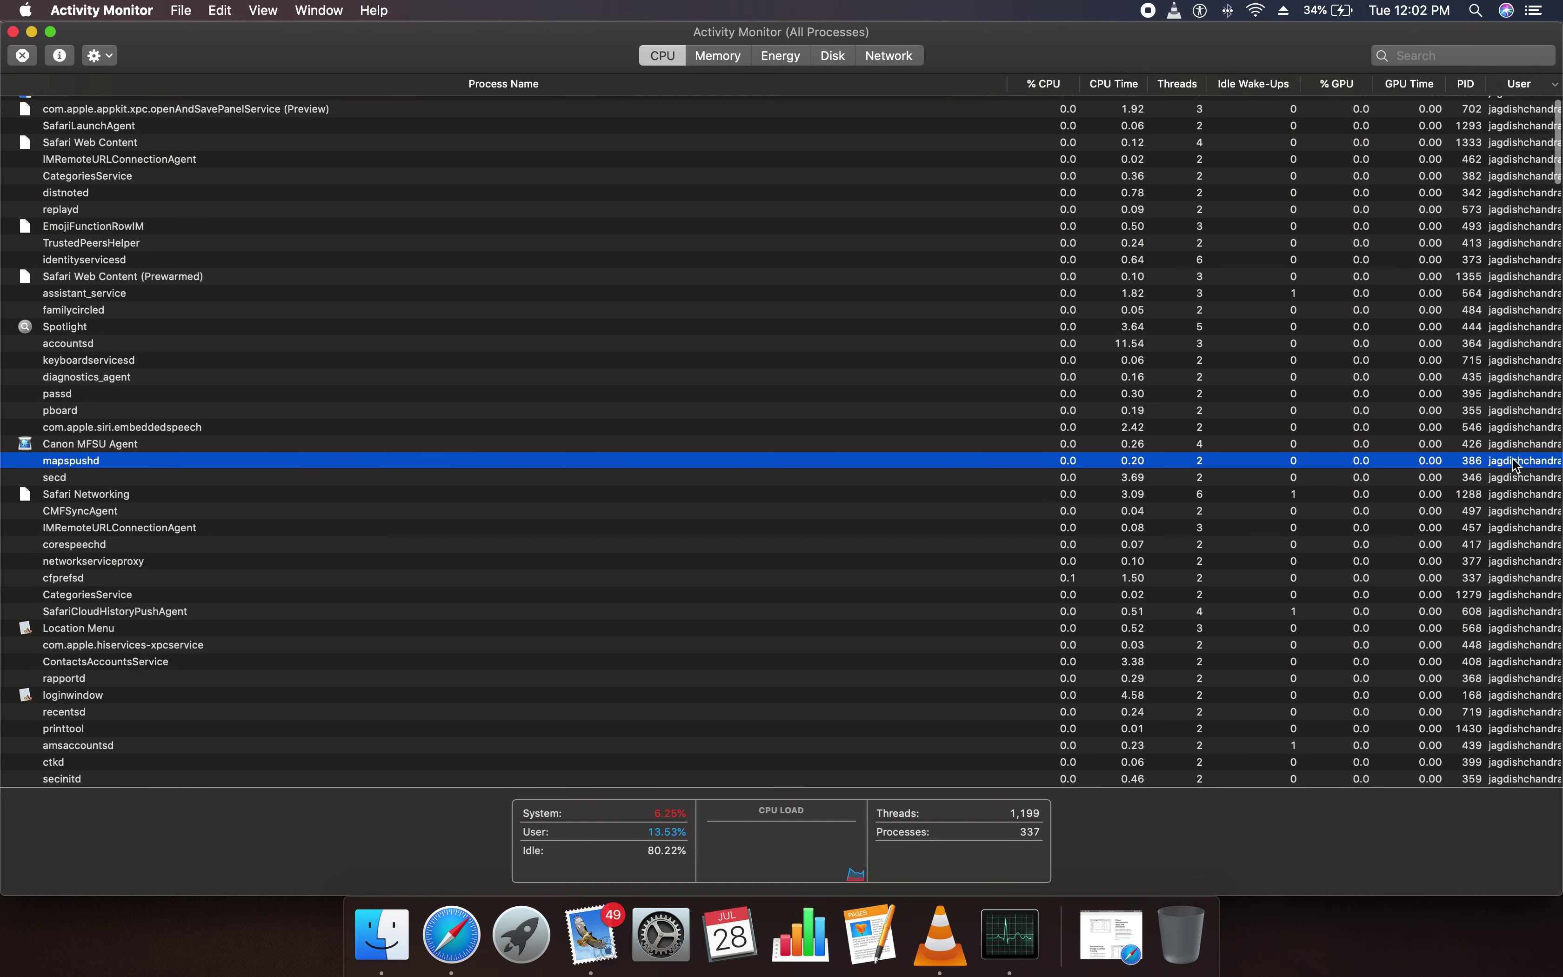
key(k)
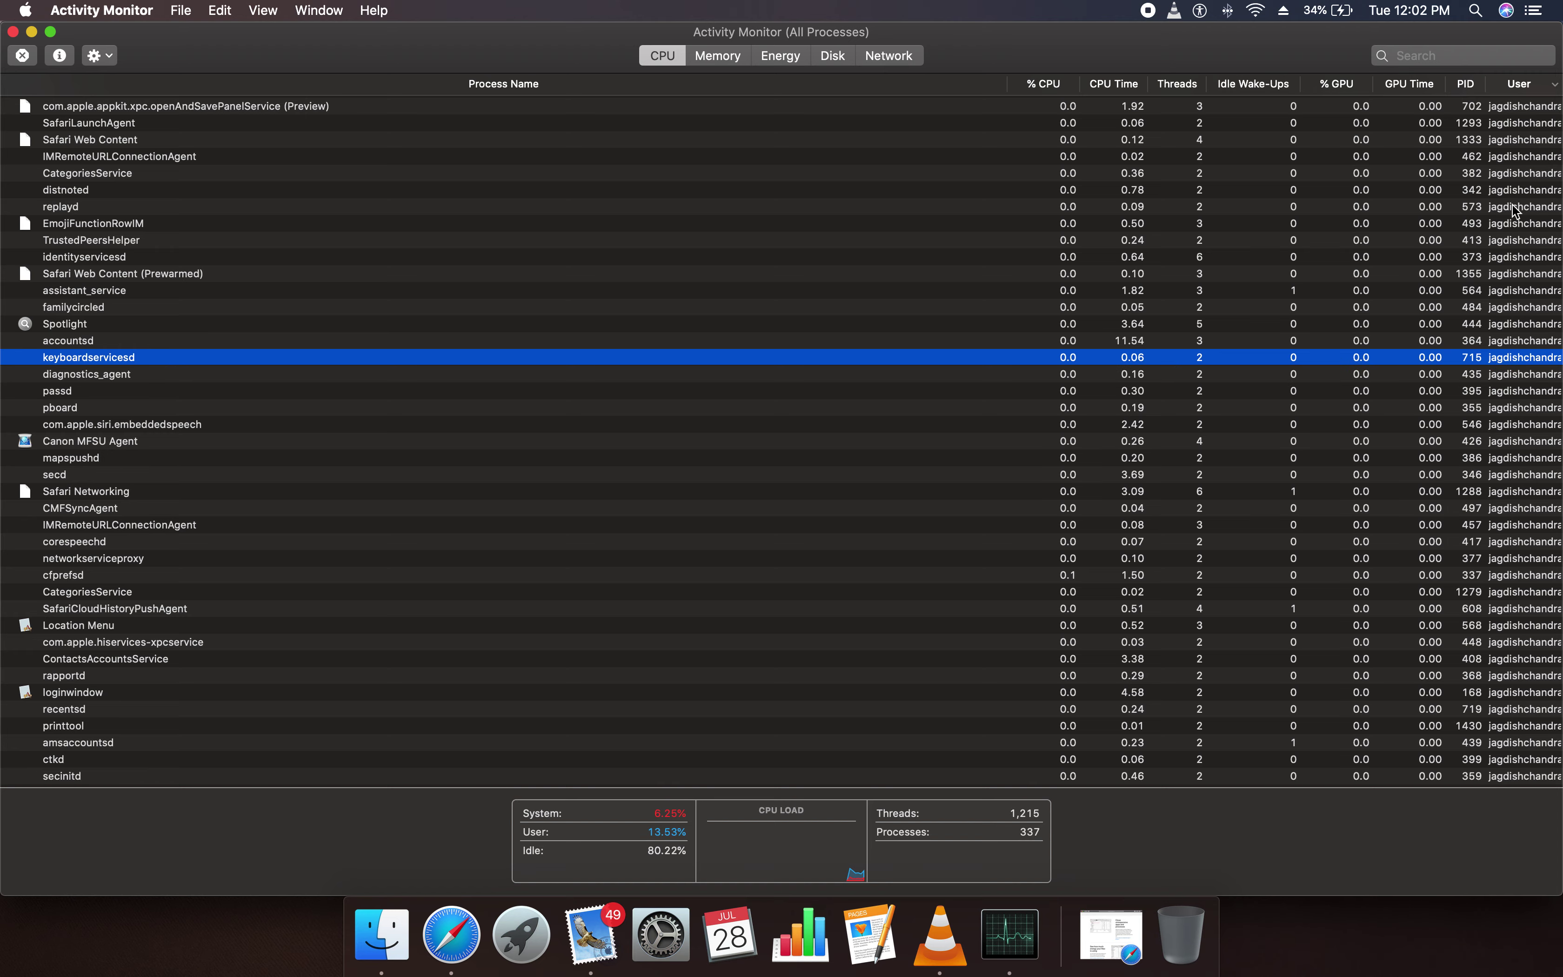
scroll(1514, 495, down, 10)
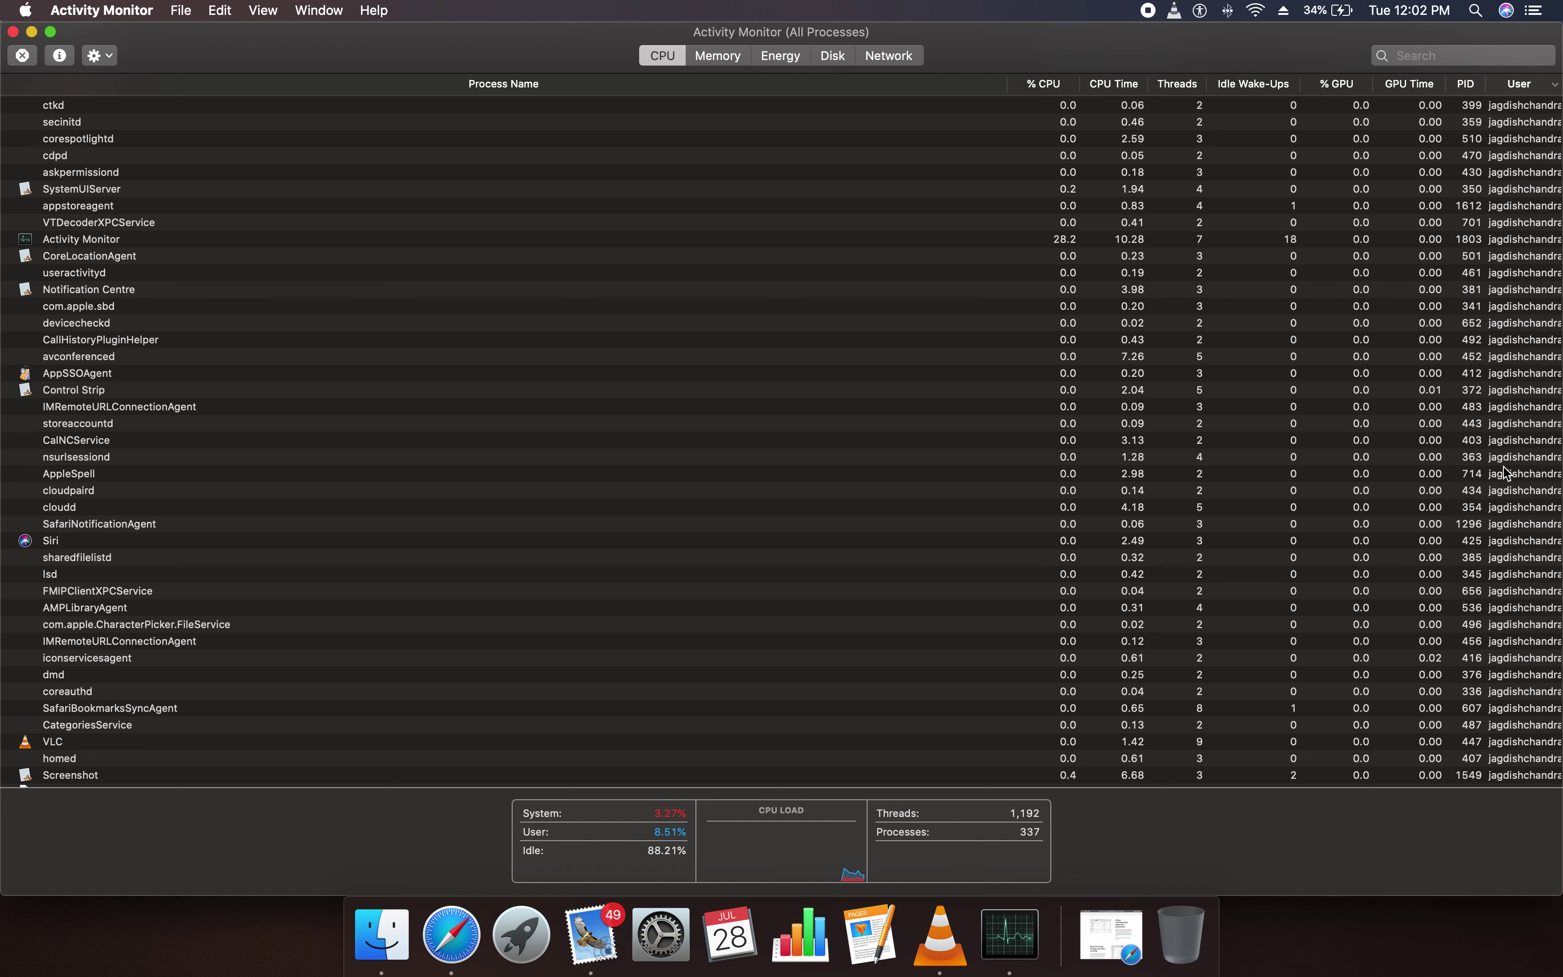
scroll(1543, 433, up, 10)
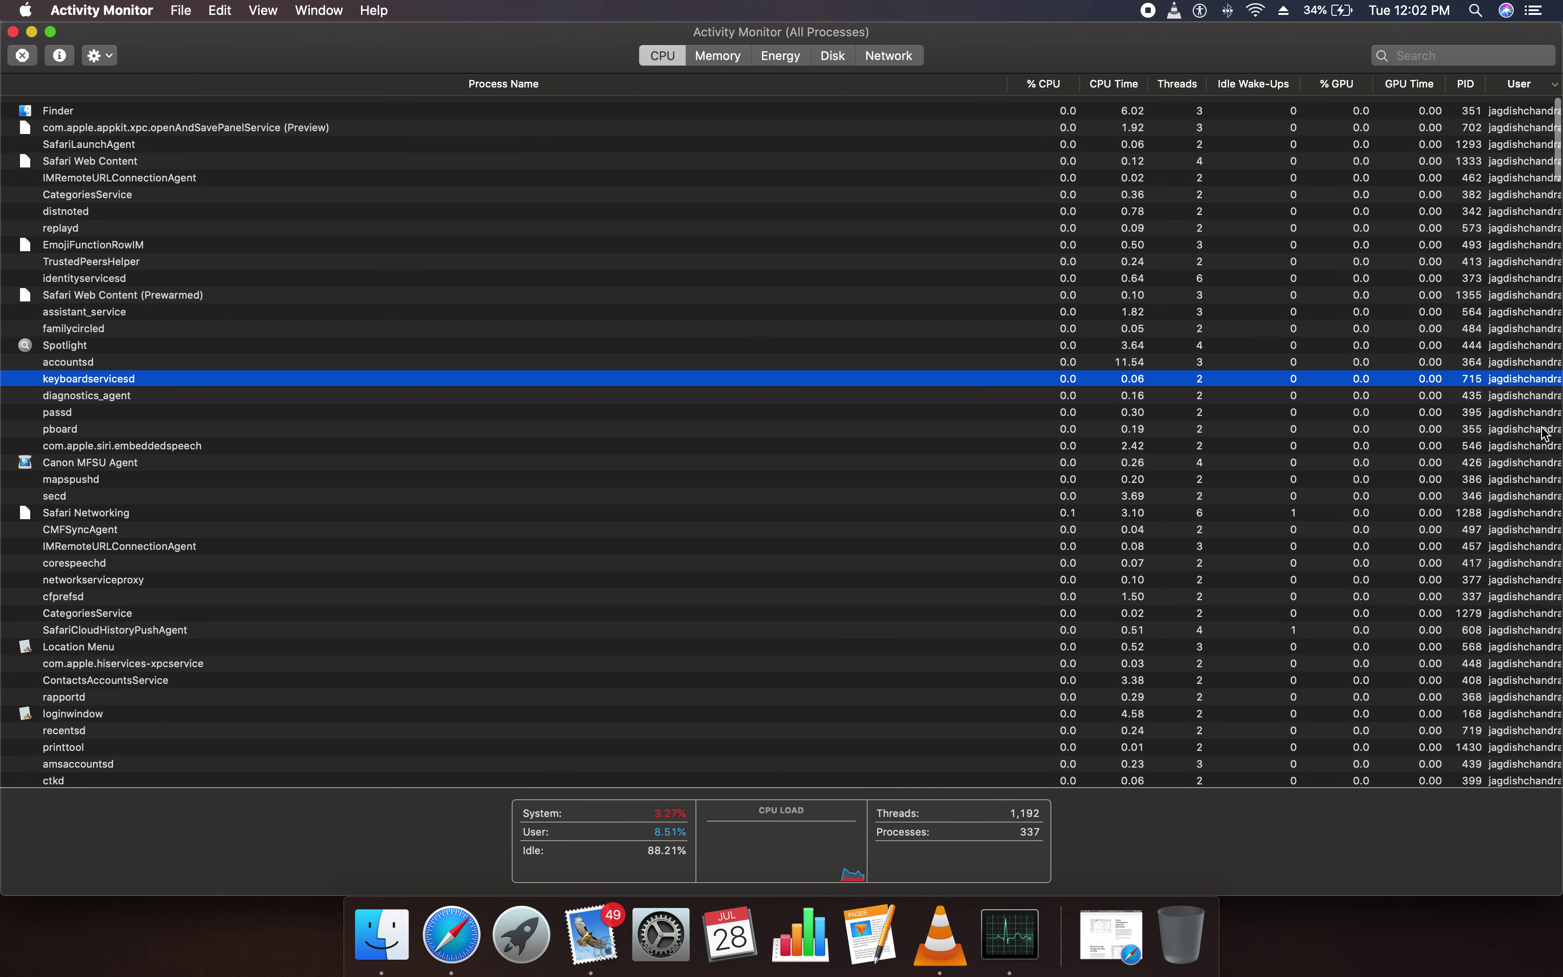
scroll(1537, 420, down, 15)
scroll(1523, 401, down, 8)
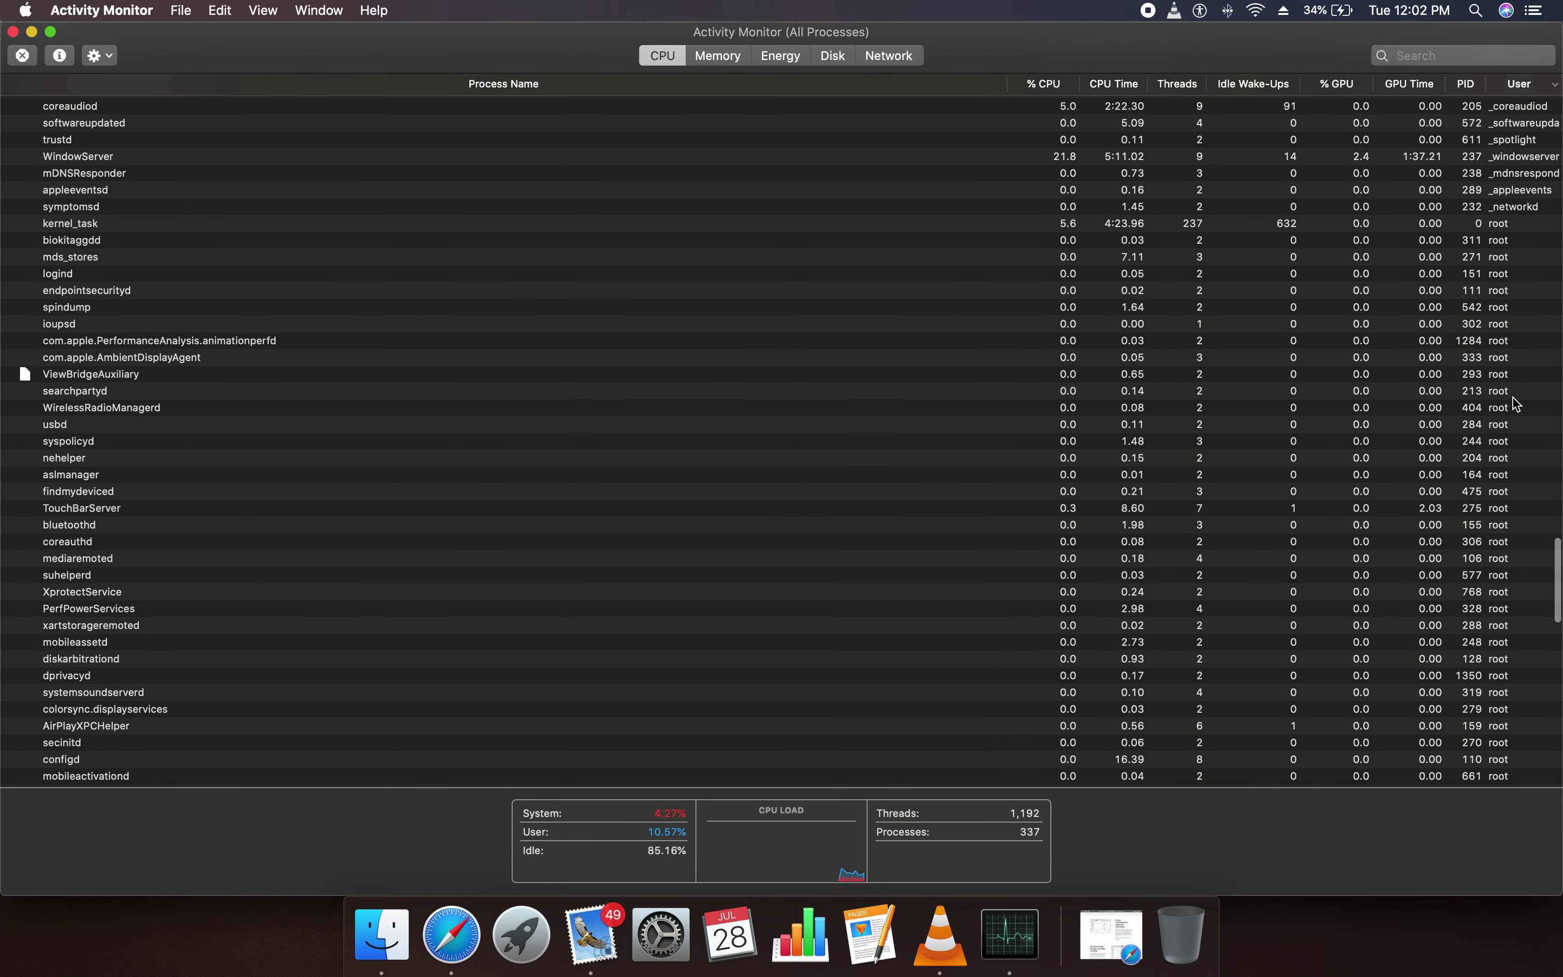
click(1525, 227)
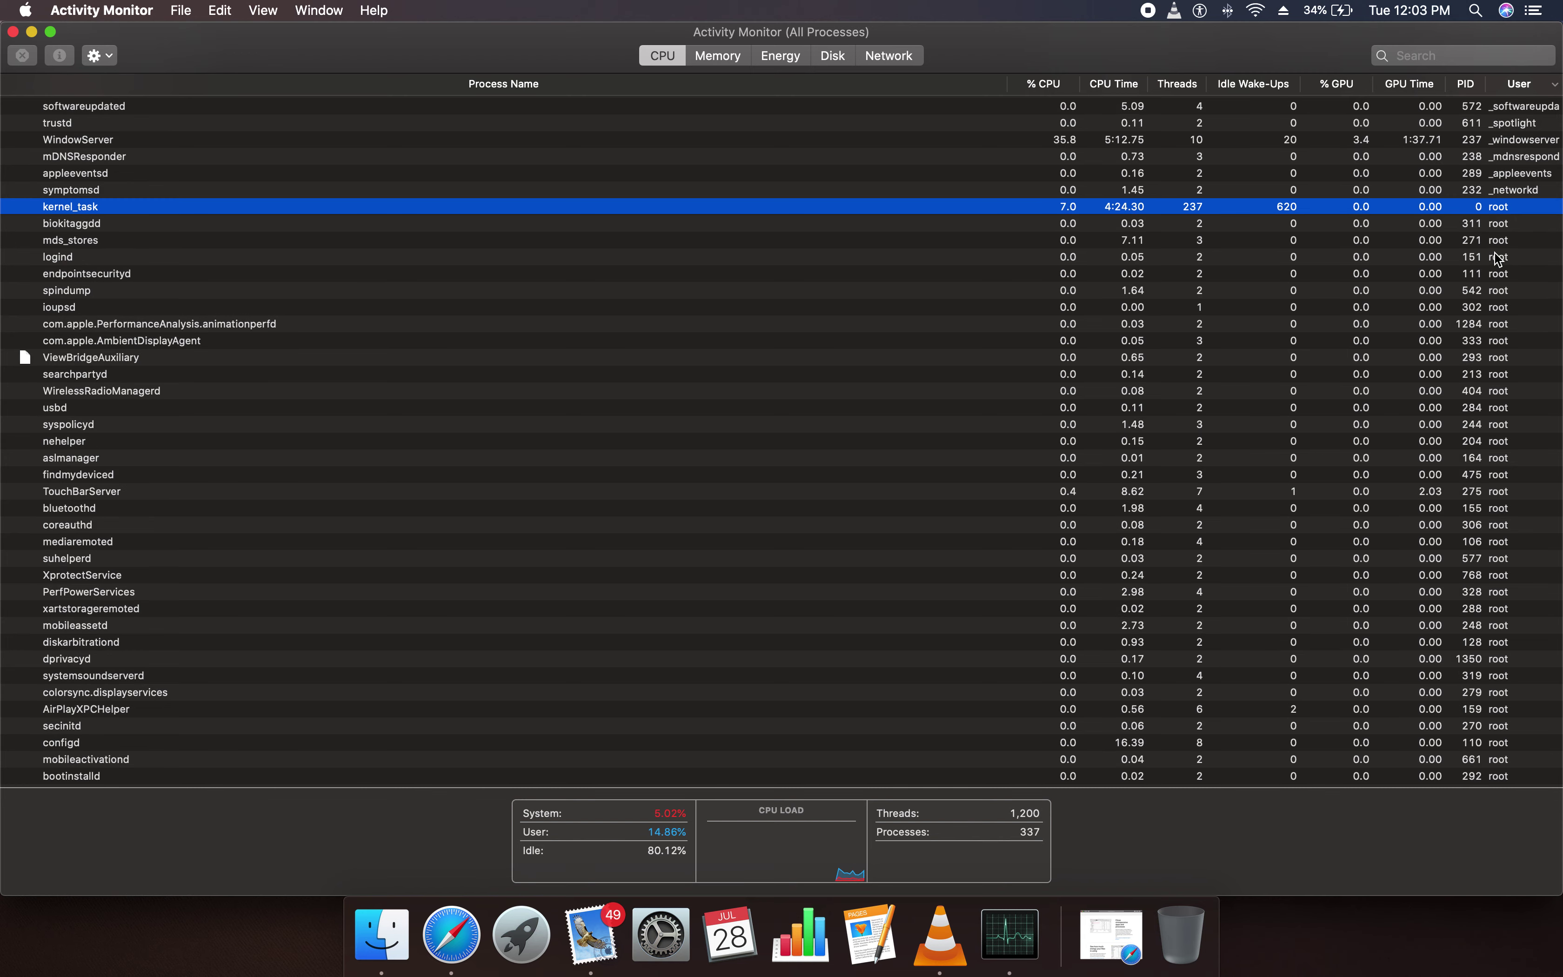
double_click(1501, 208)
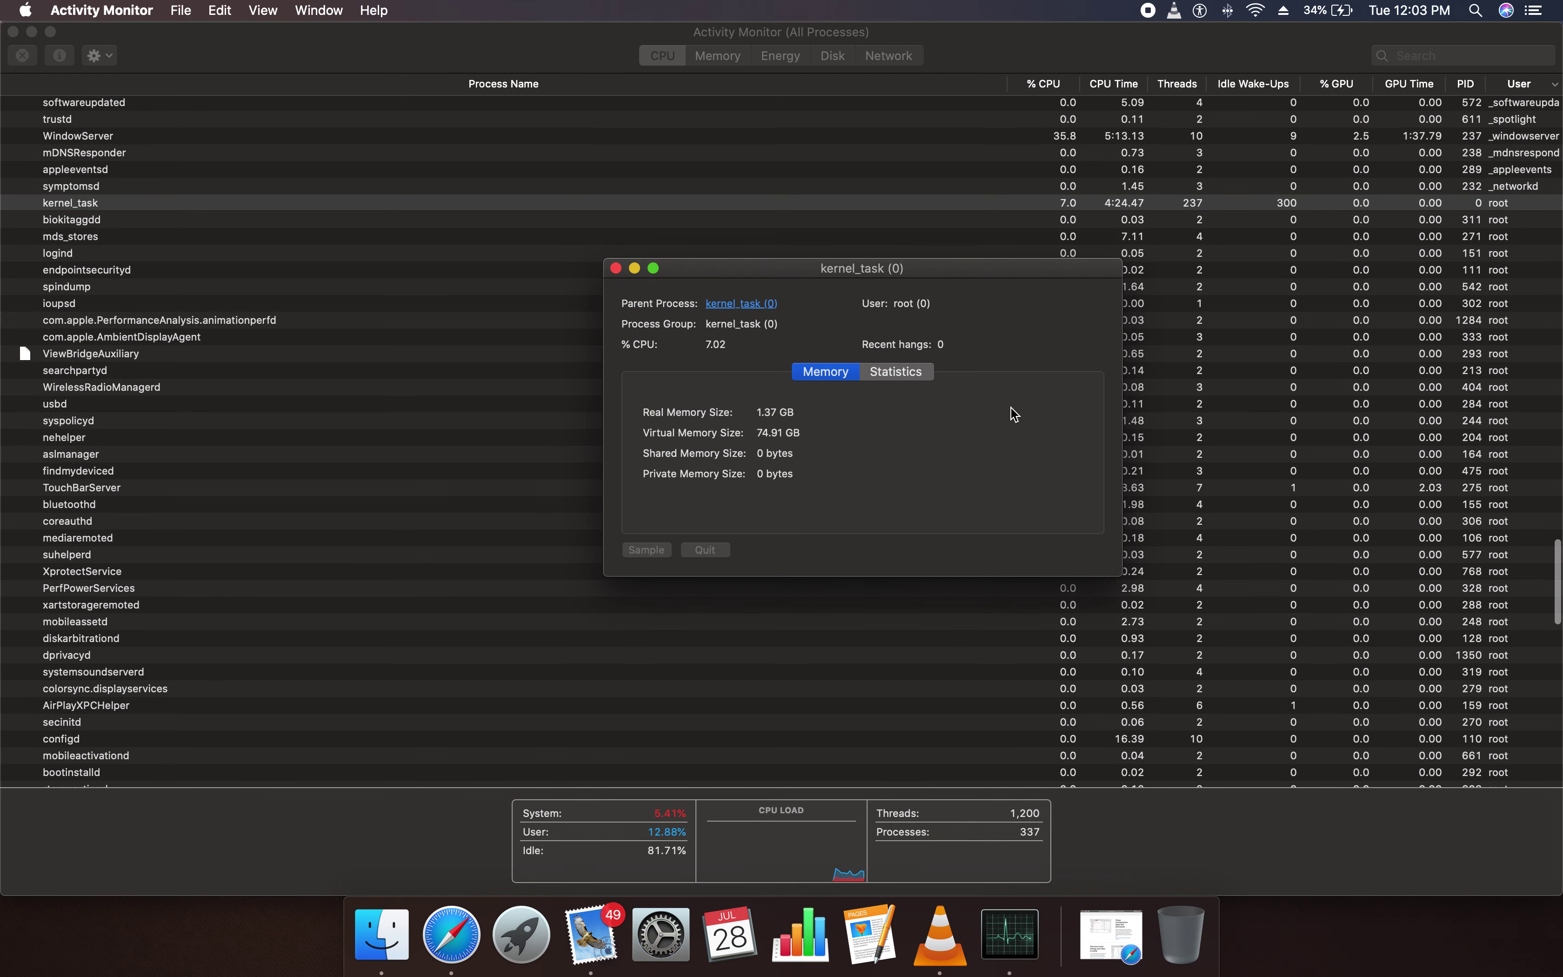
click(616, 267)
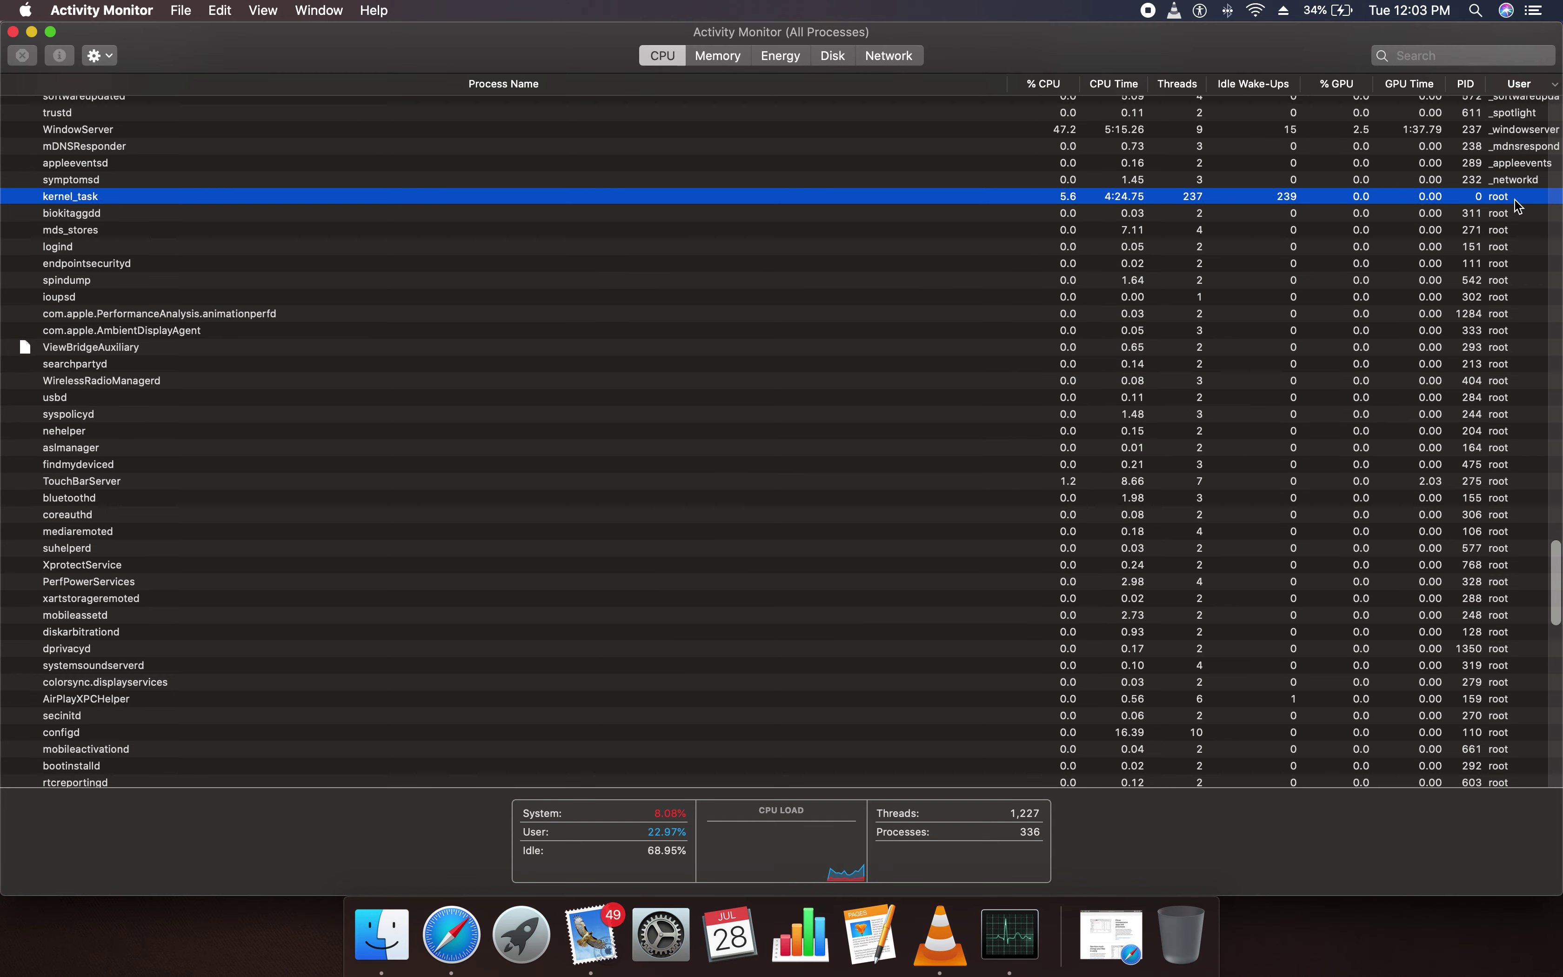
double_click(1519, 205)
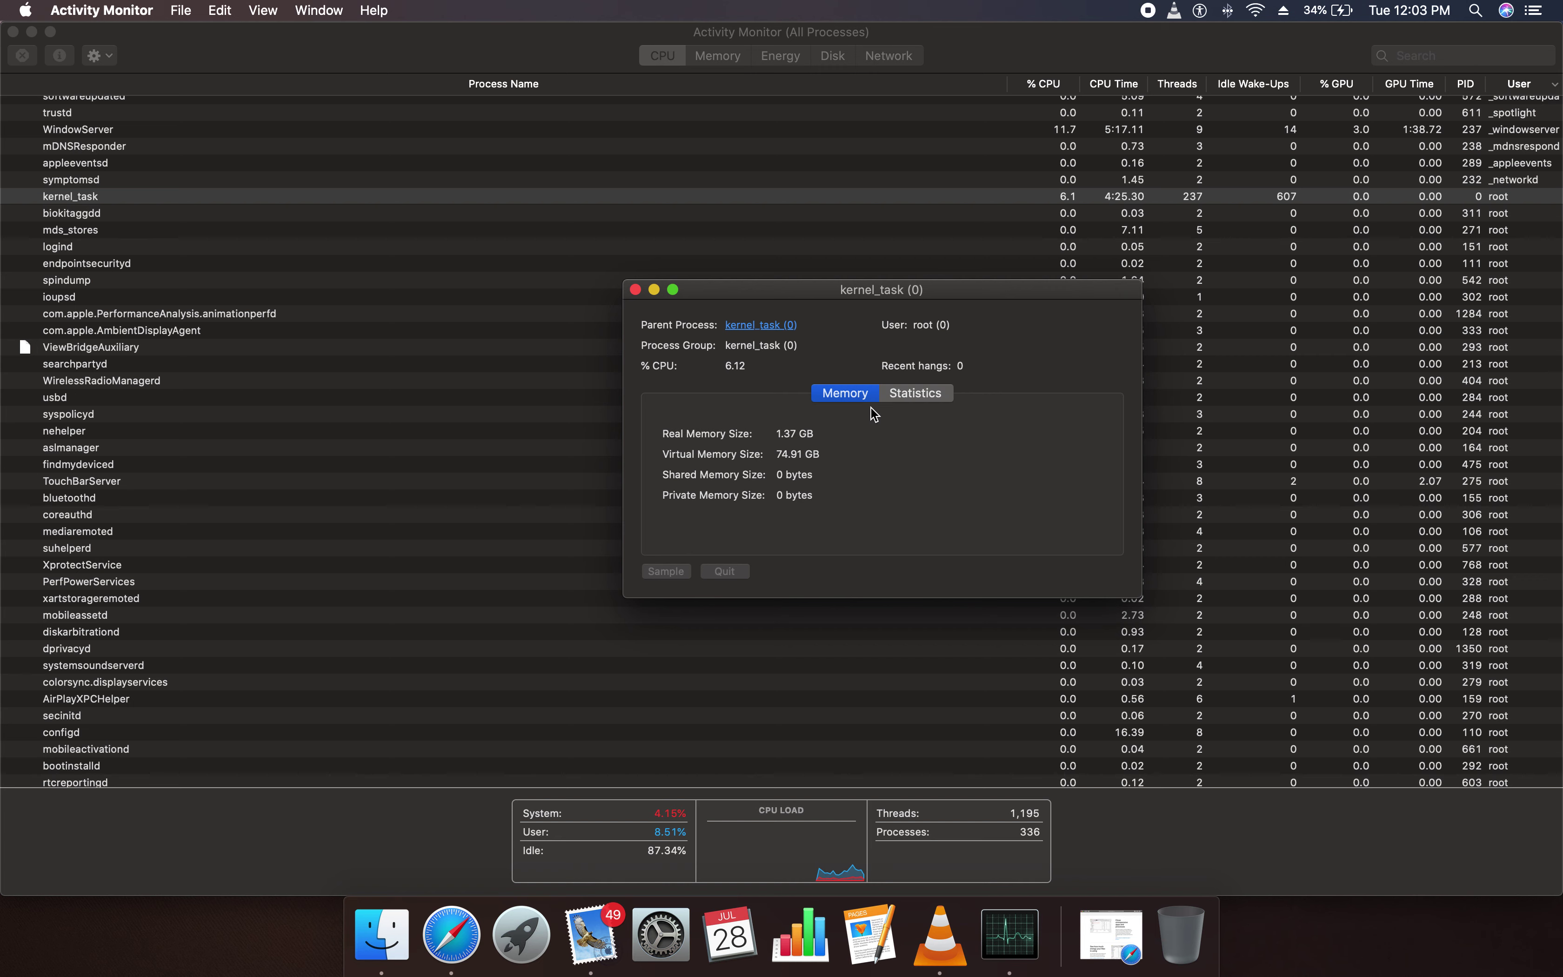
drag(813, 435, 773, 434)
drag(778, 475, 814, 476)
click(793, 523)
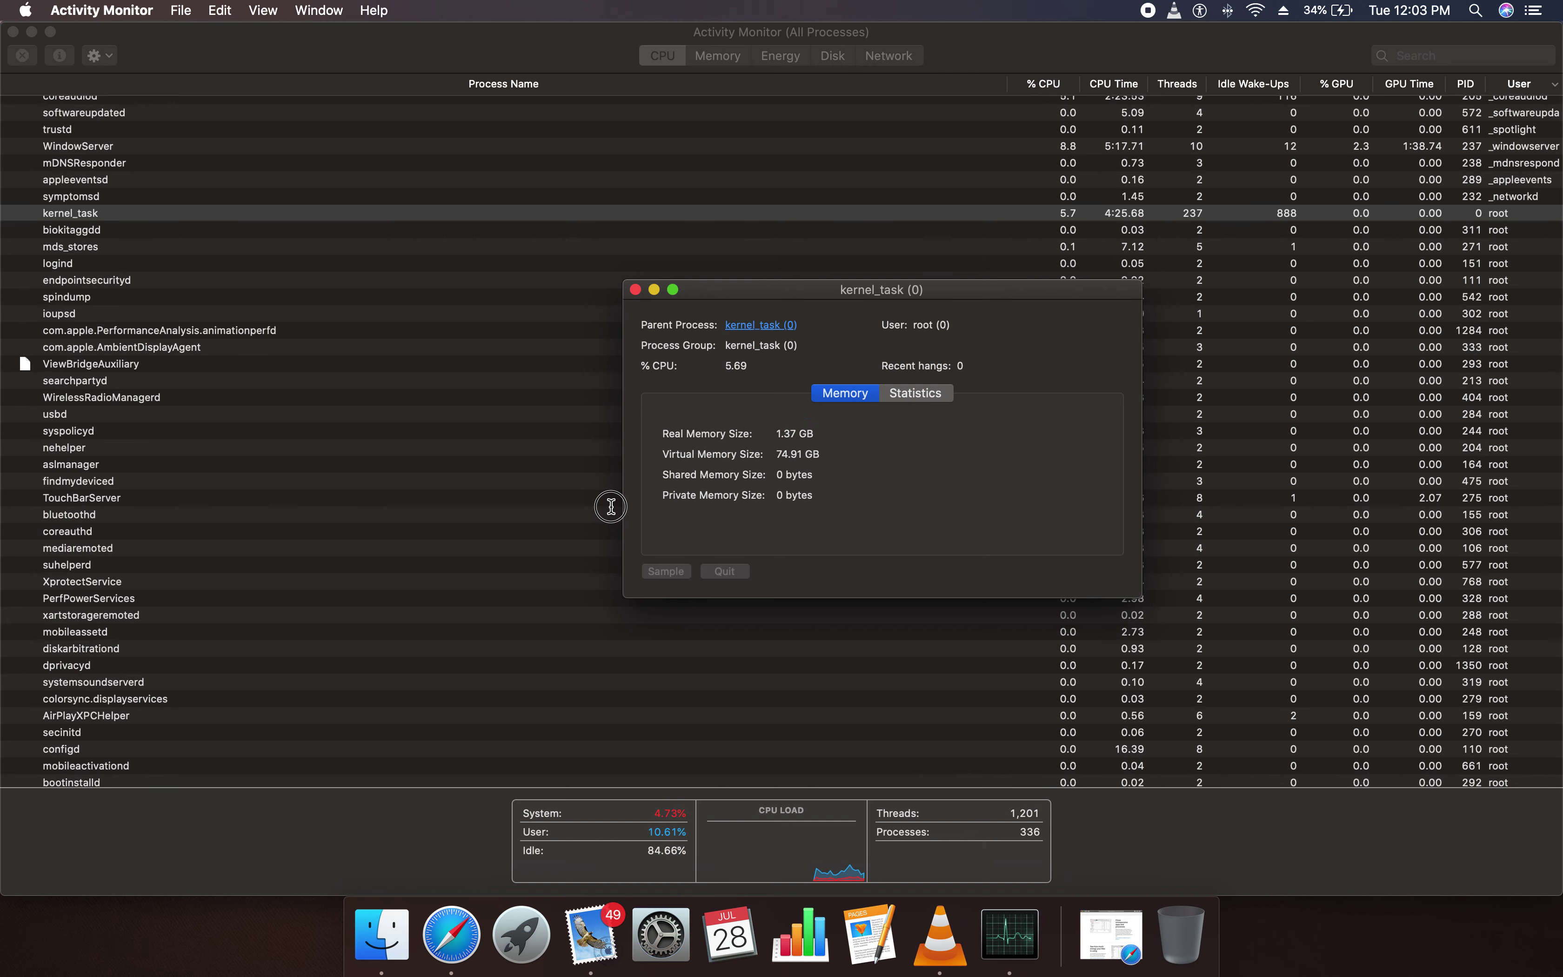
click(933, 396)
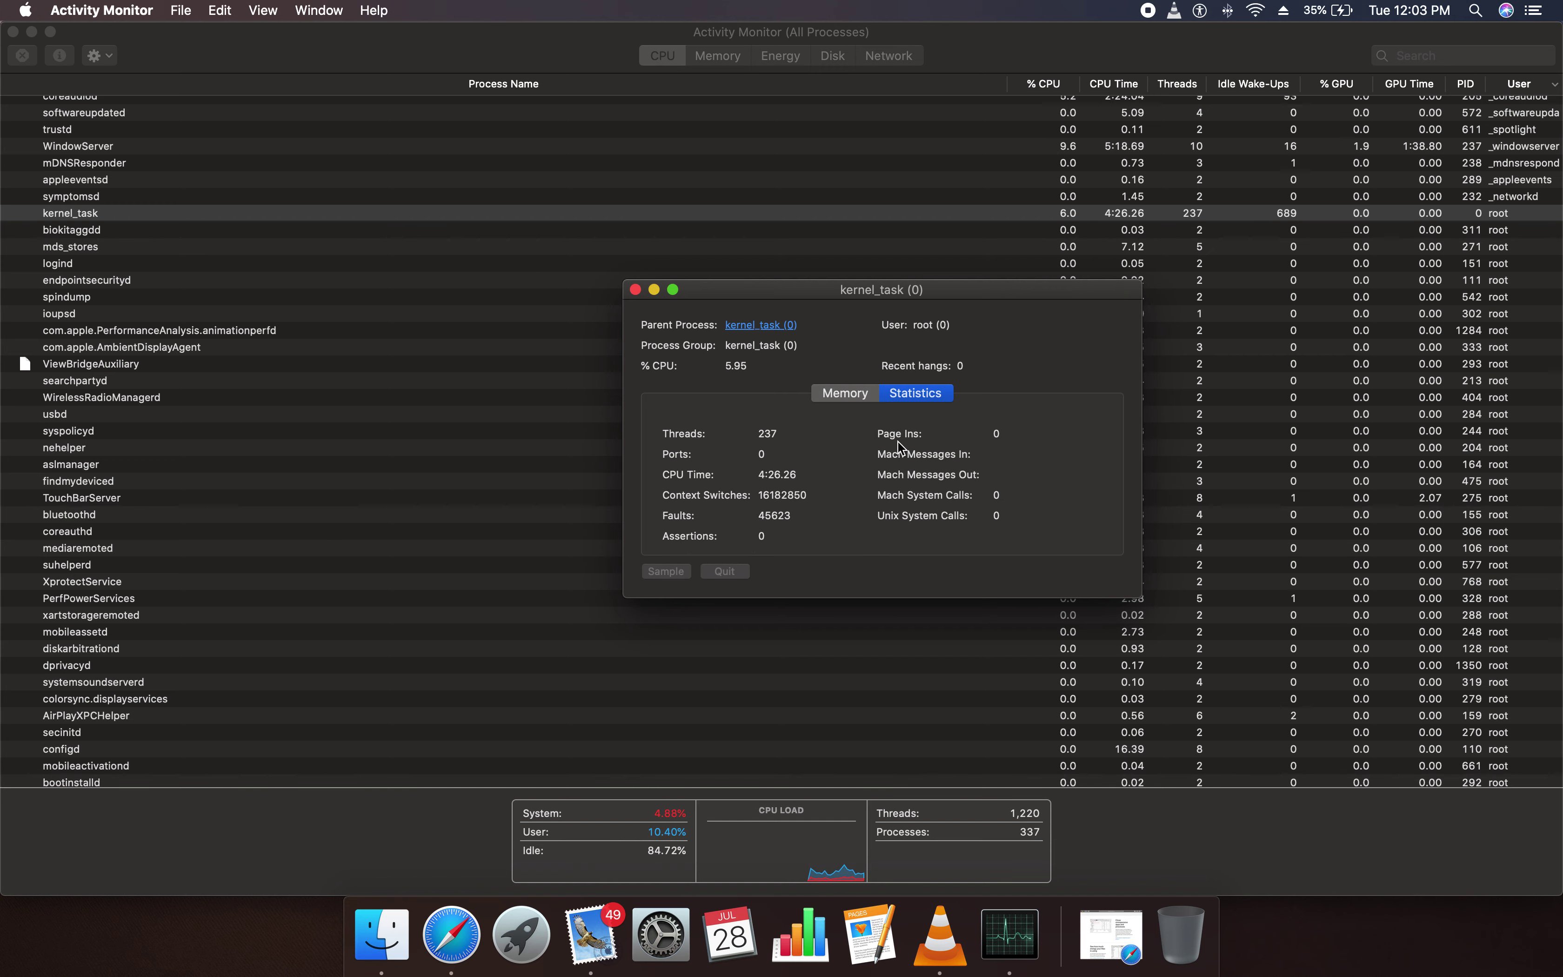
click(859, 398)
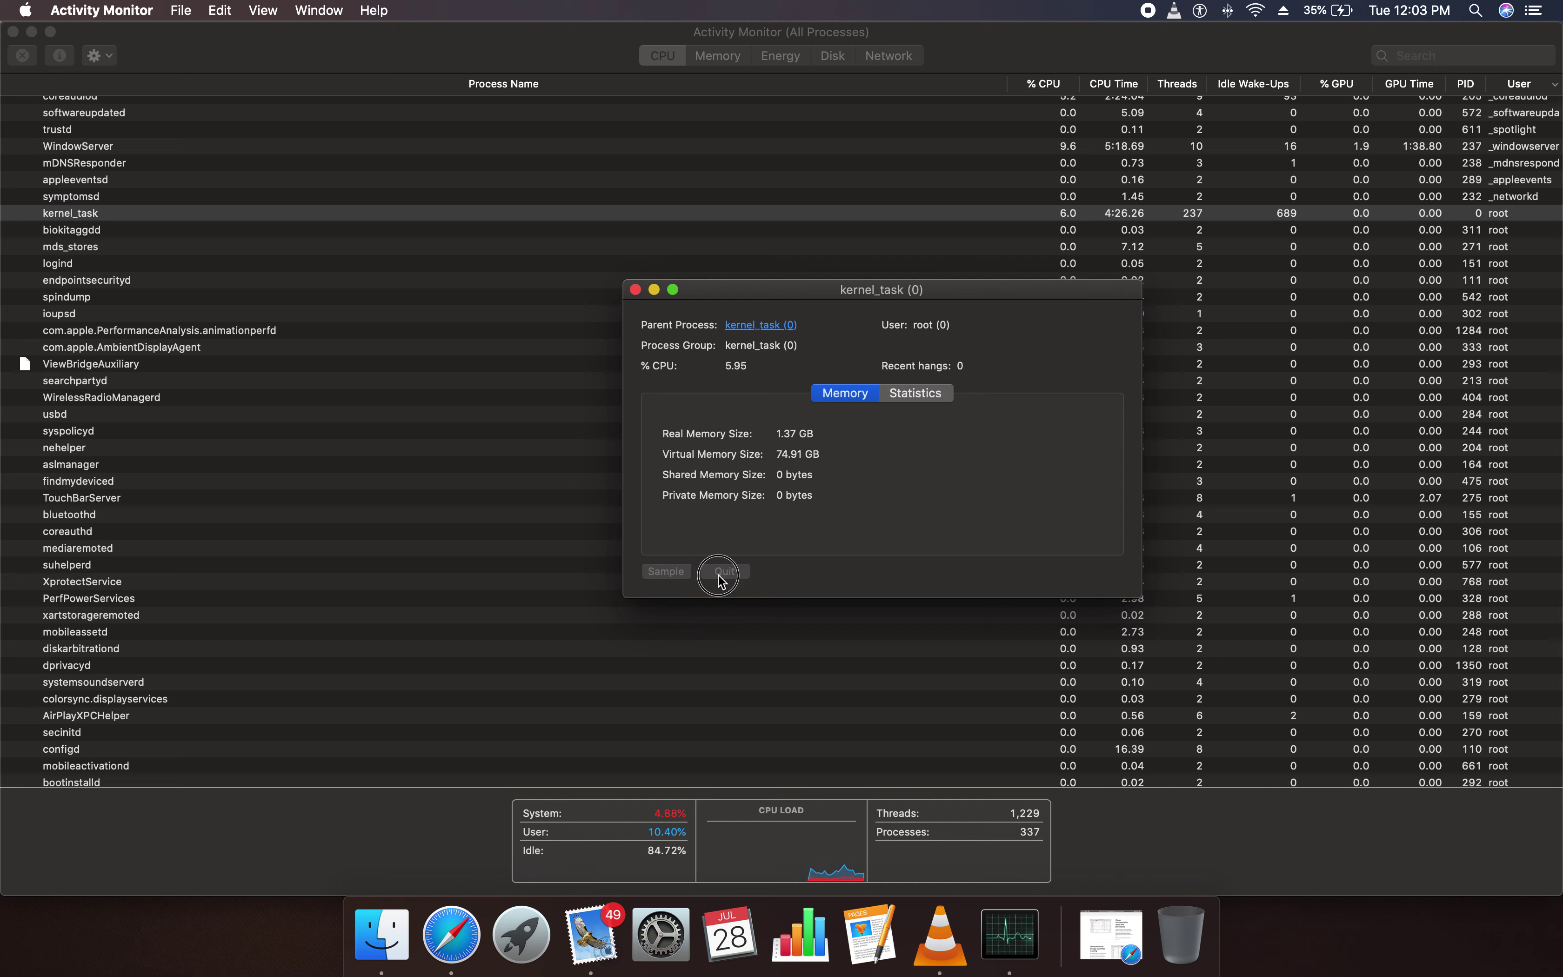
click(634, 289)
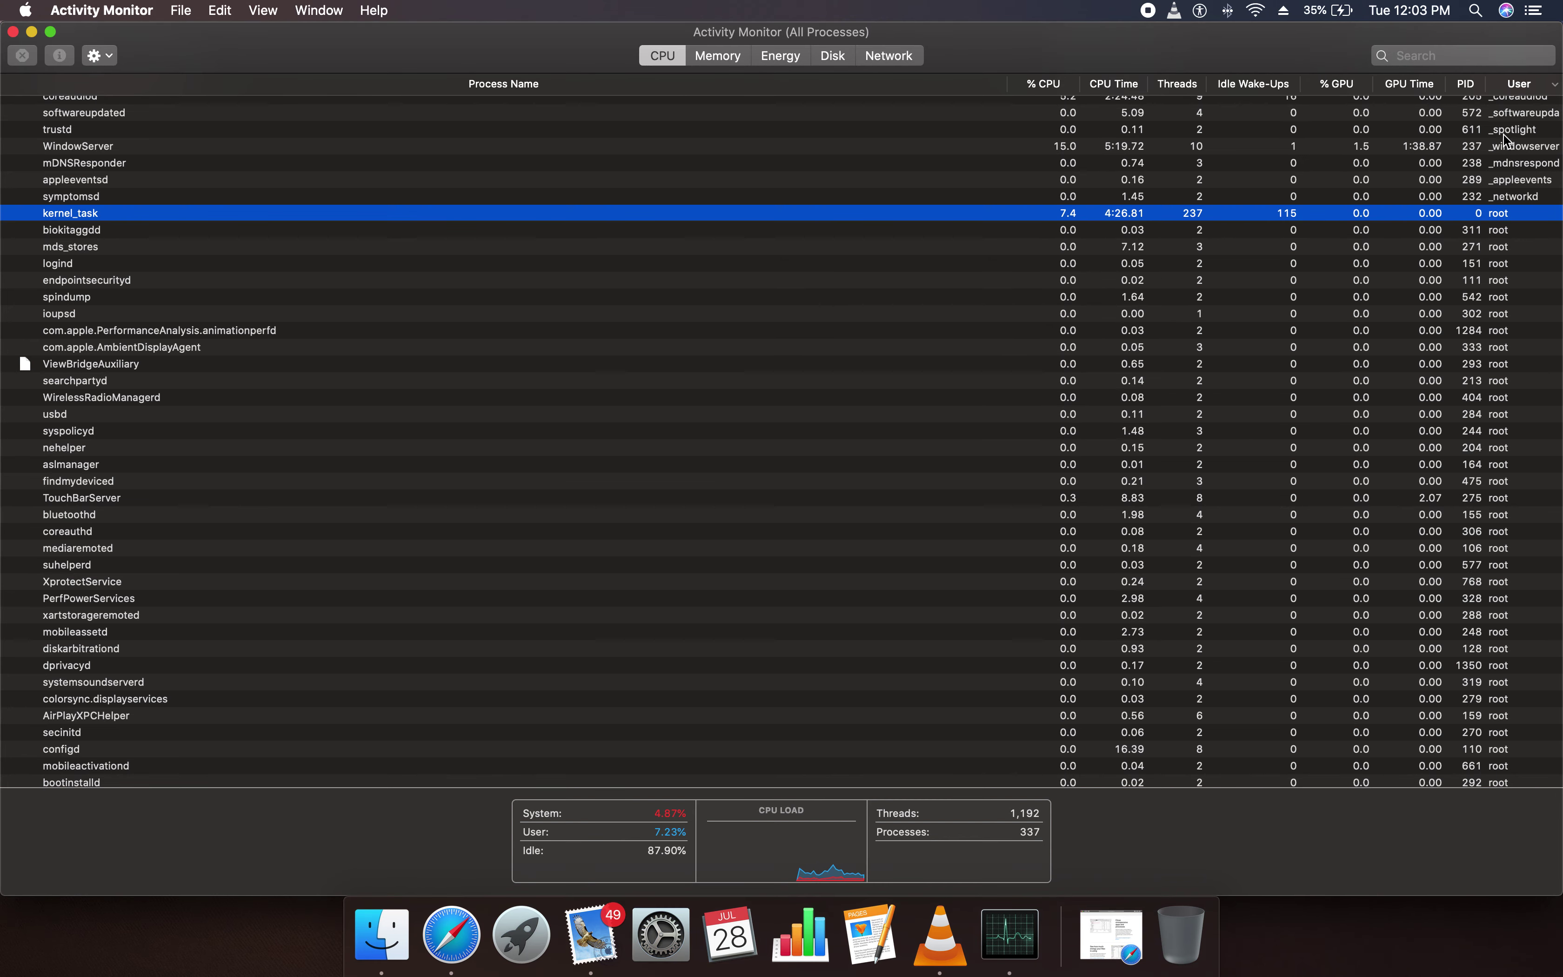
Open the info window for backgroundtaskmanagementagent (356)
scroll(1446, 310, up, 10)
scroll(1459, 249, up, 1)
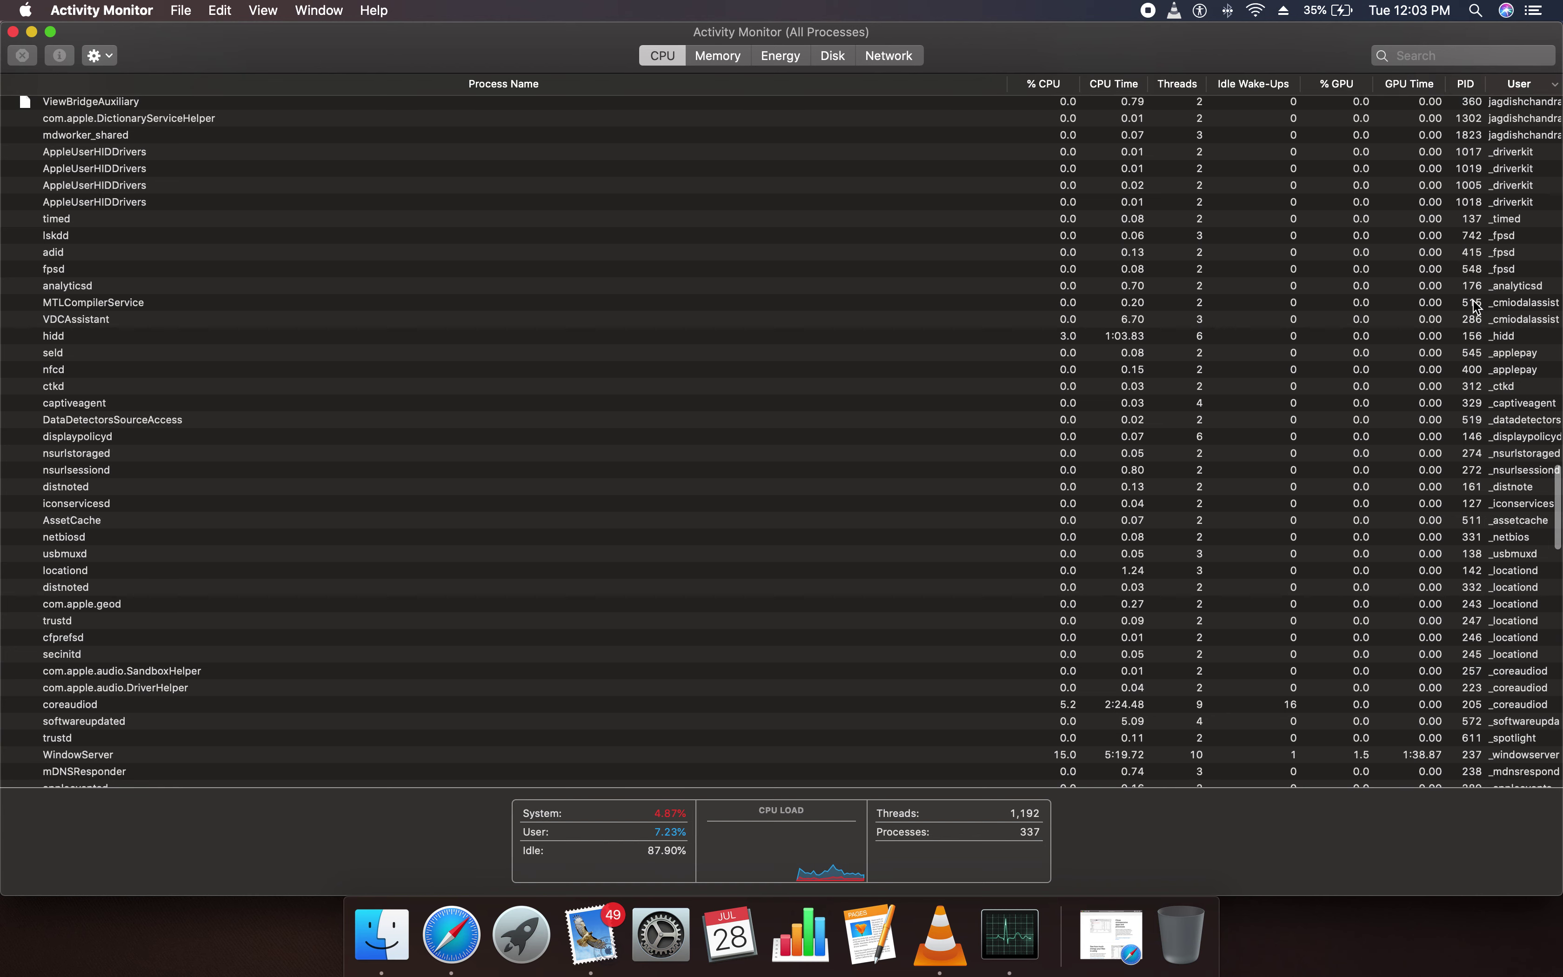
scroll(1476, 307, up, 6)
click(1534, 249)
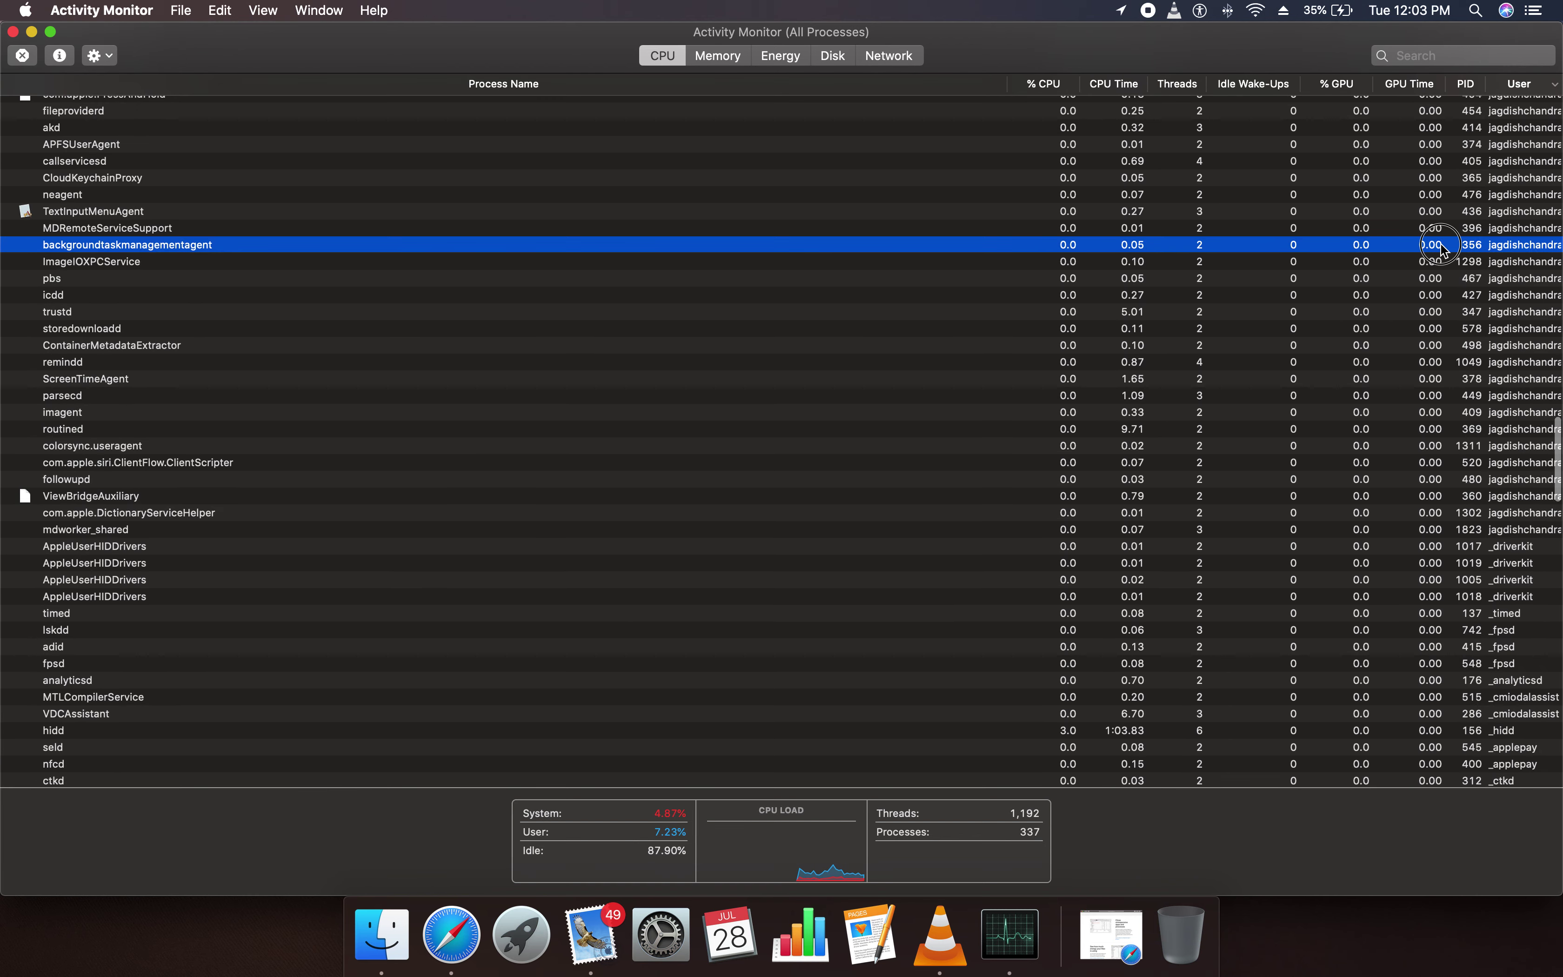
double_click(1401, 246)
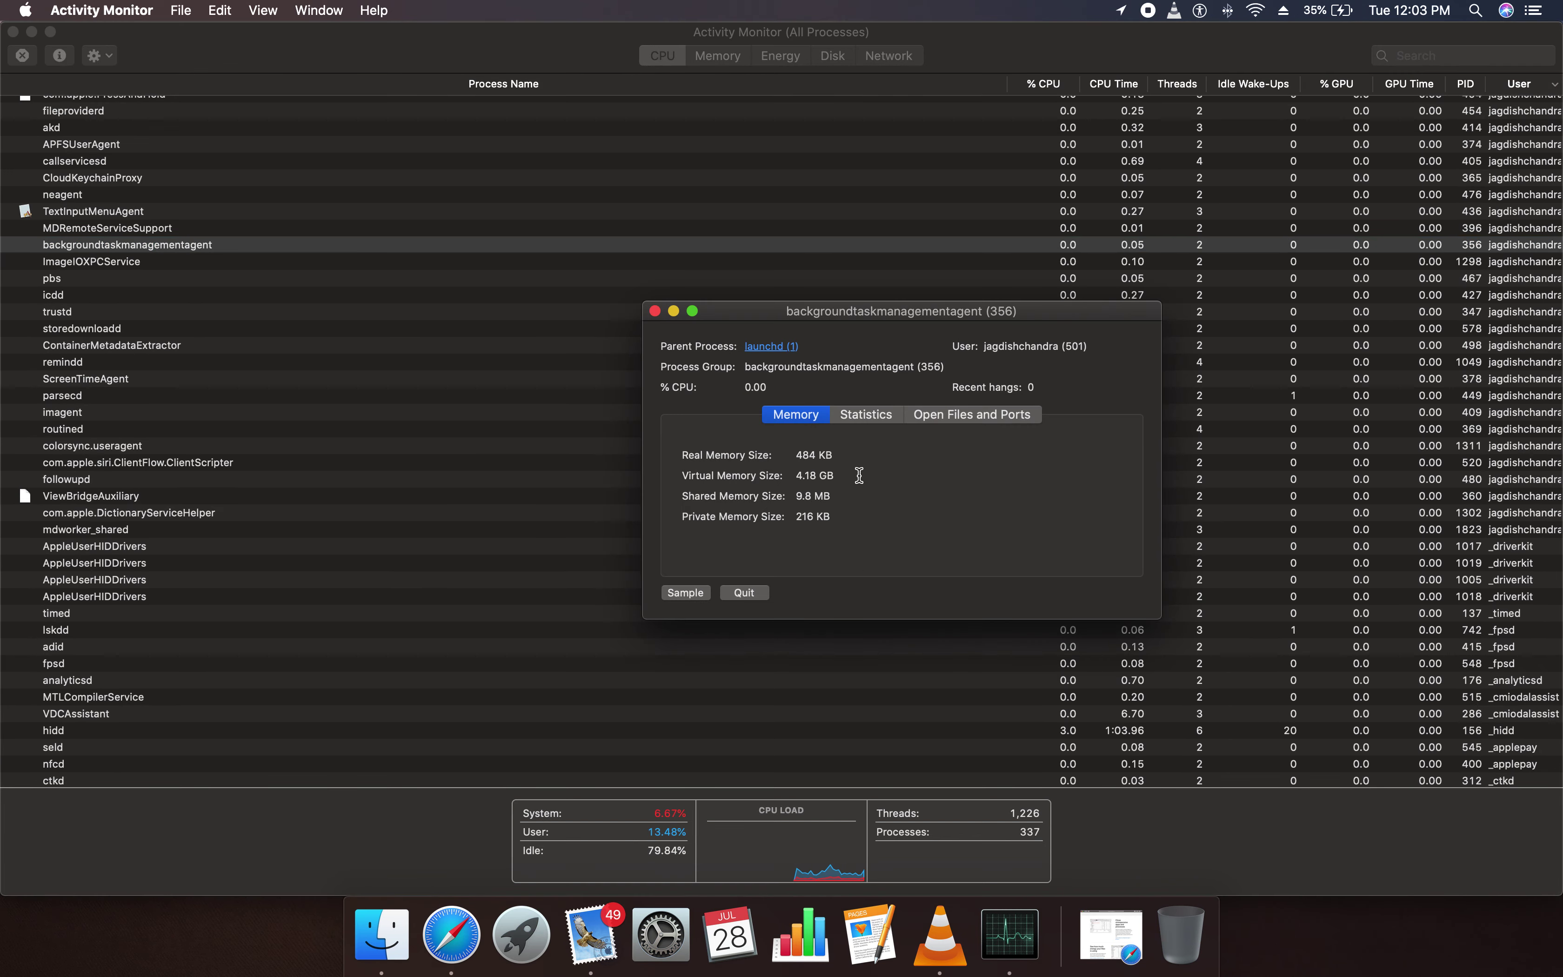
Review its Open Files and Ports, Statistics and Memory tabs, then sample the process
click(951, 416)
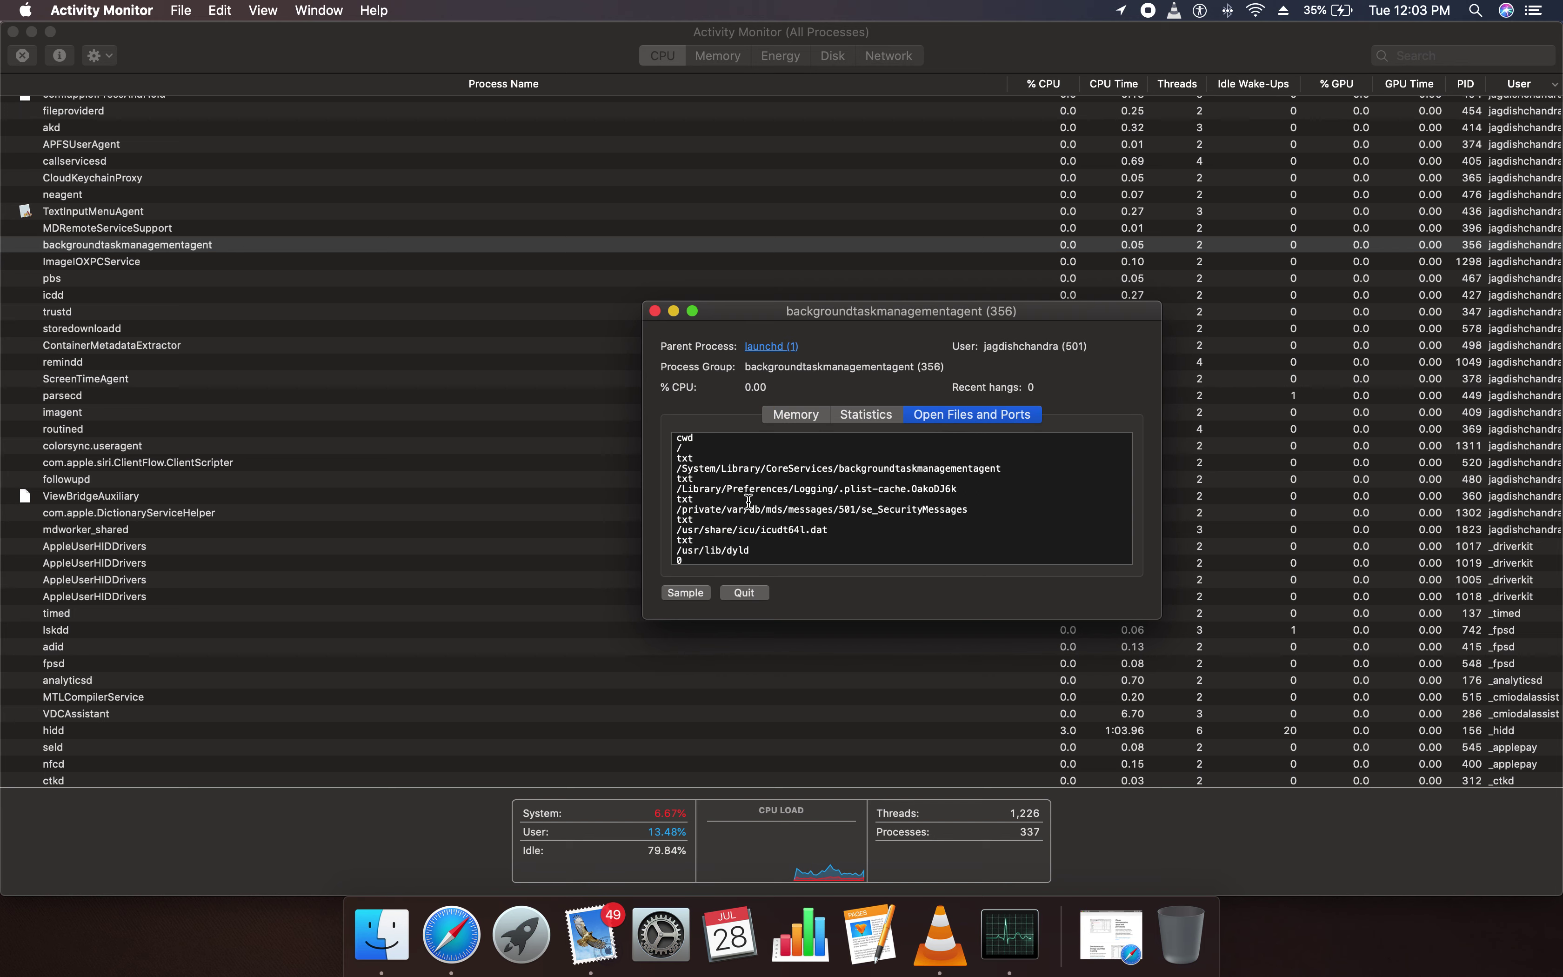
scroll(755, 510, down, 5)
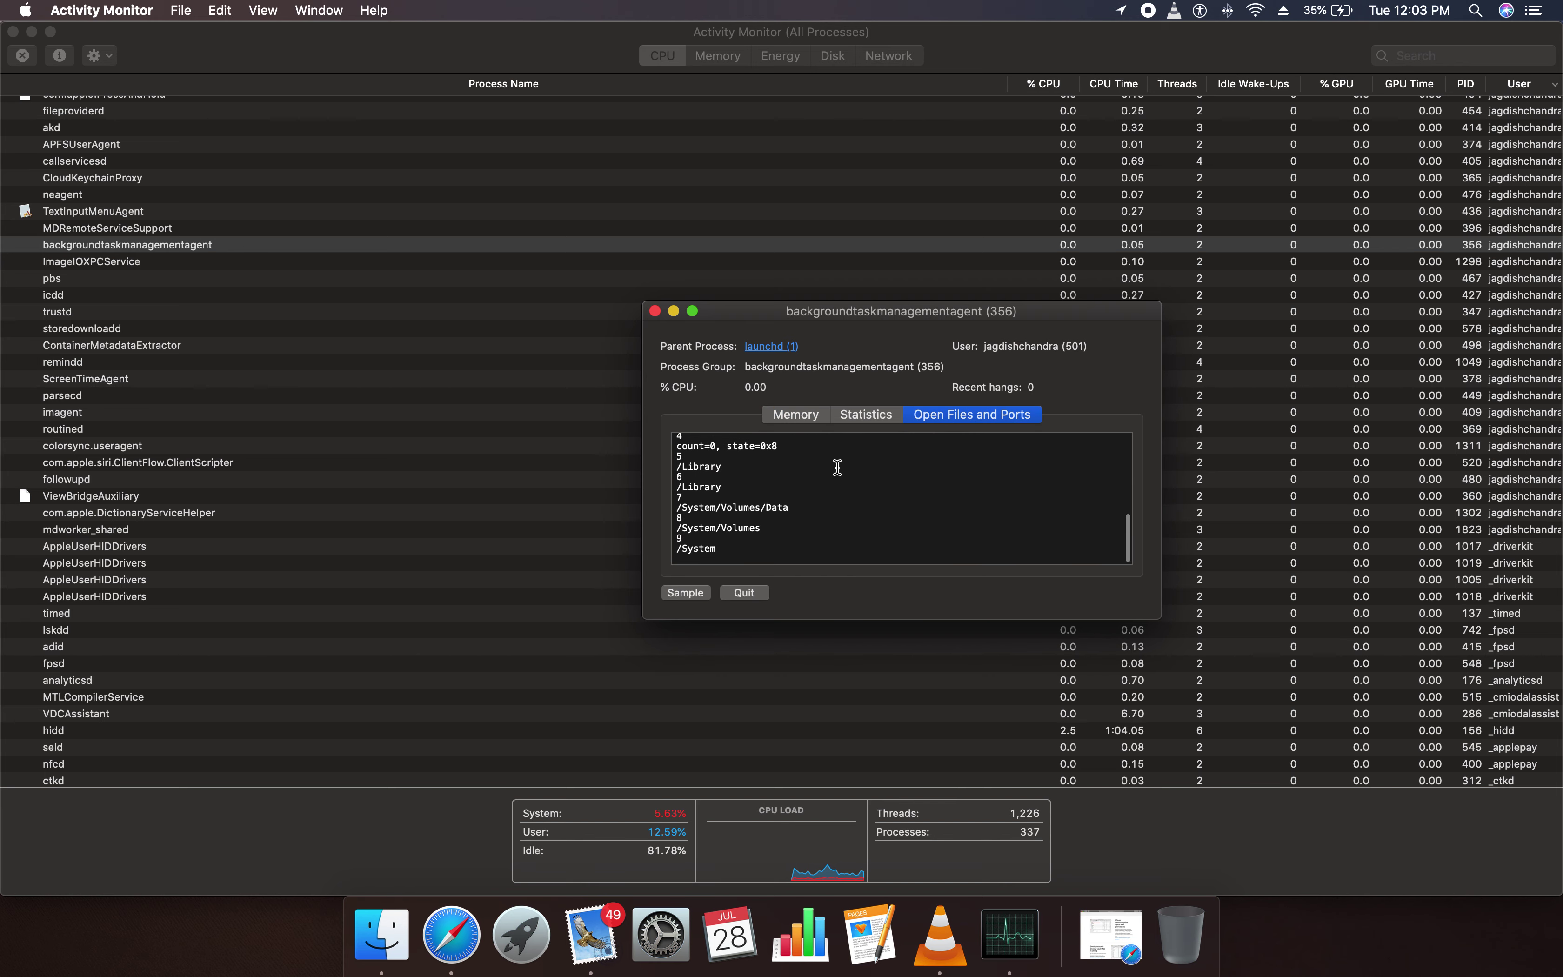
click(887, 419)
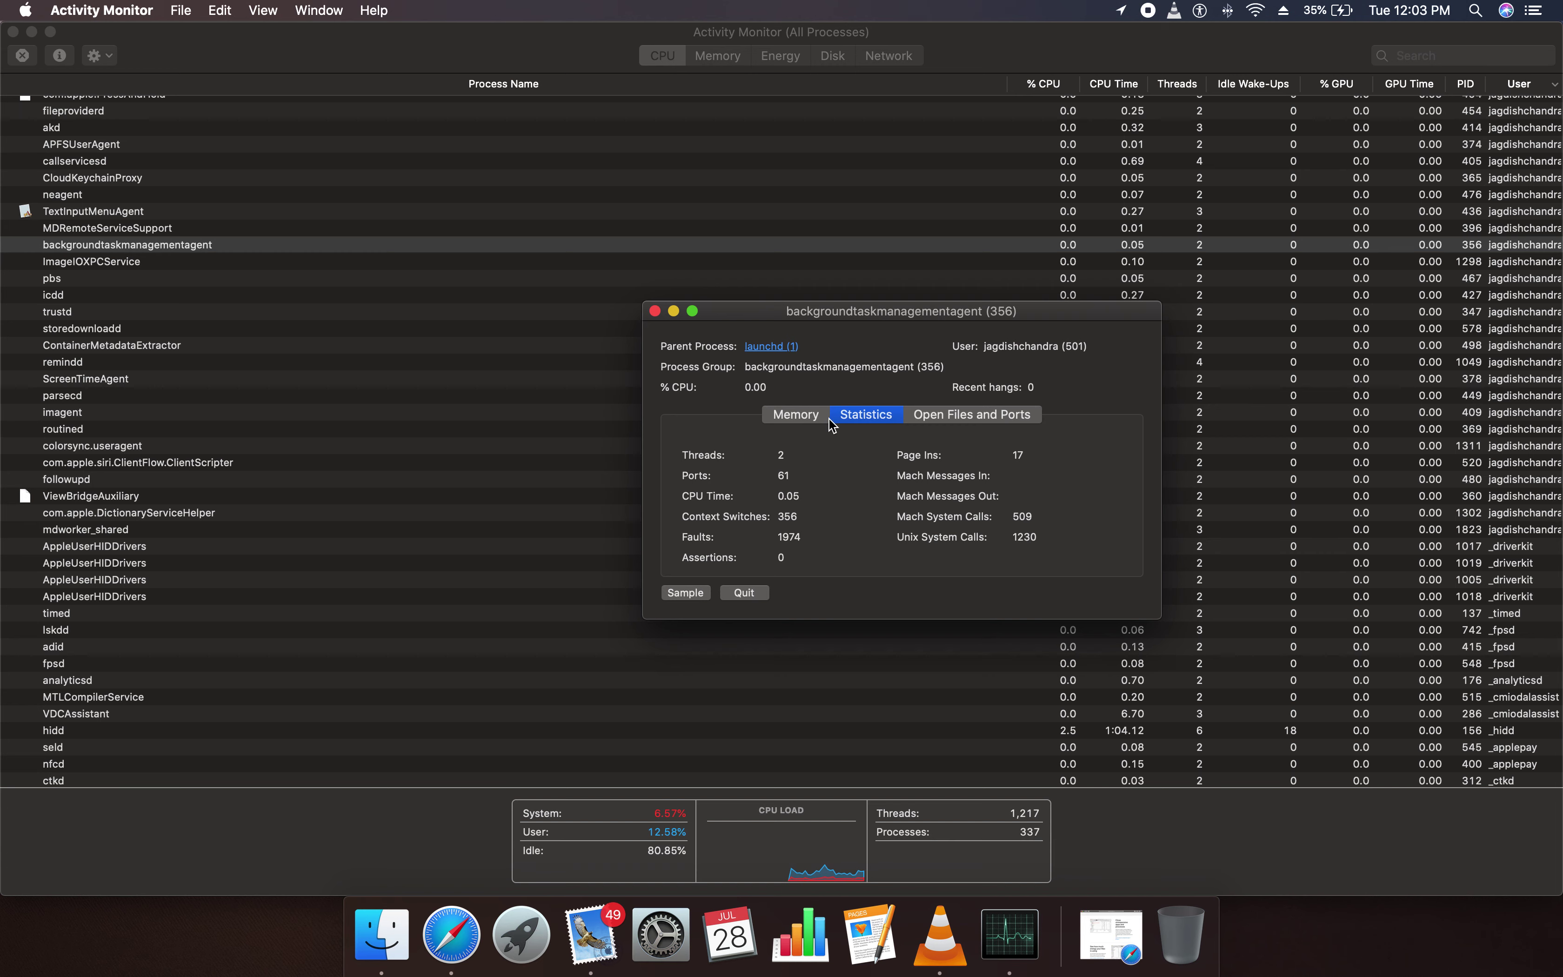
click(804, 418)
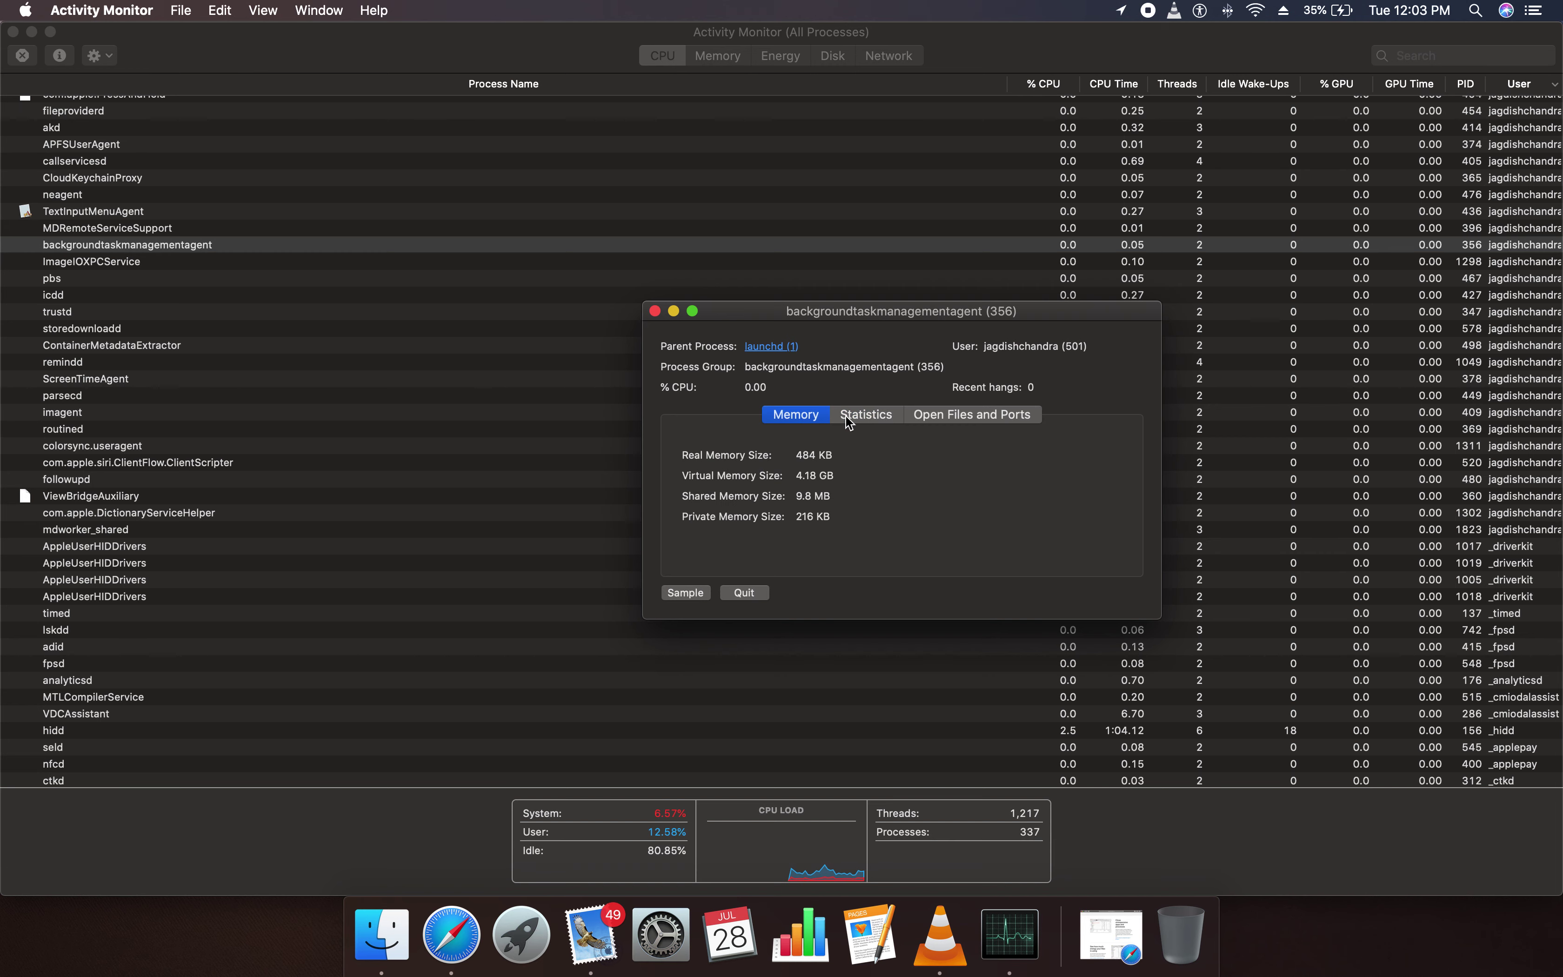
click(869, 417)
click(815, 411)
click(685, 593)
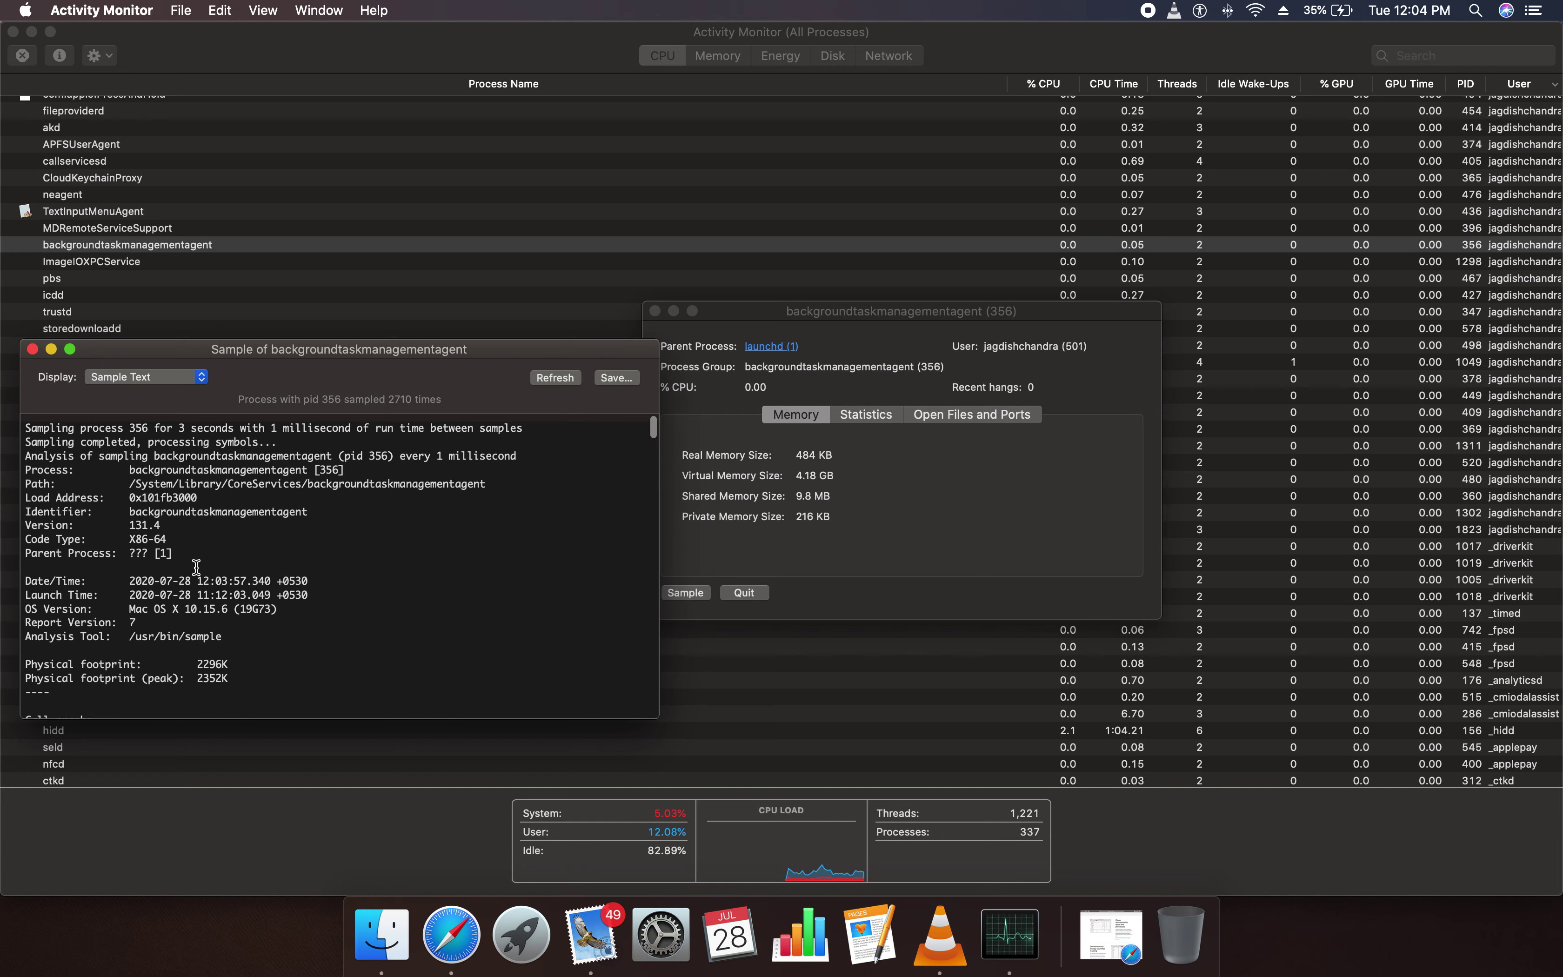
Reopen the backgroundtaskmanagementagent info window and take a fresh sample
scroll(197, 564, down, 1)
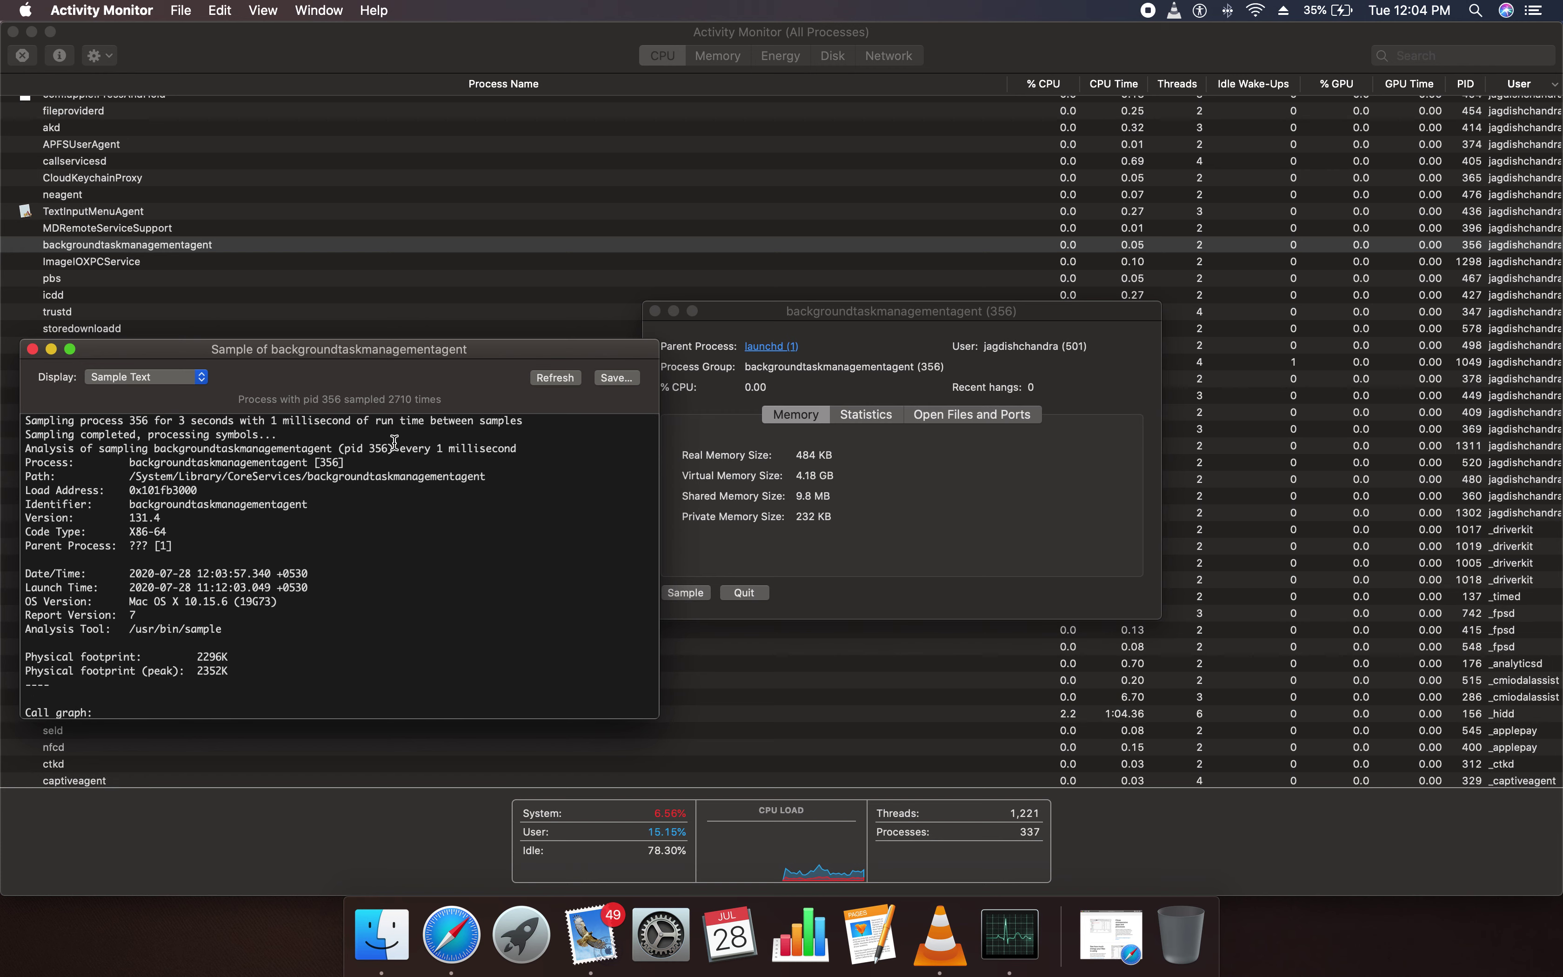
drag(310, 504, 362, 559)
click(943, 465)
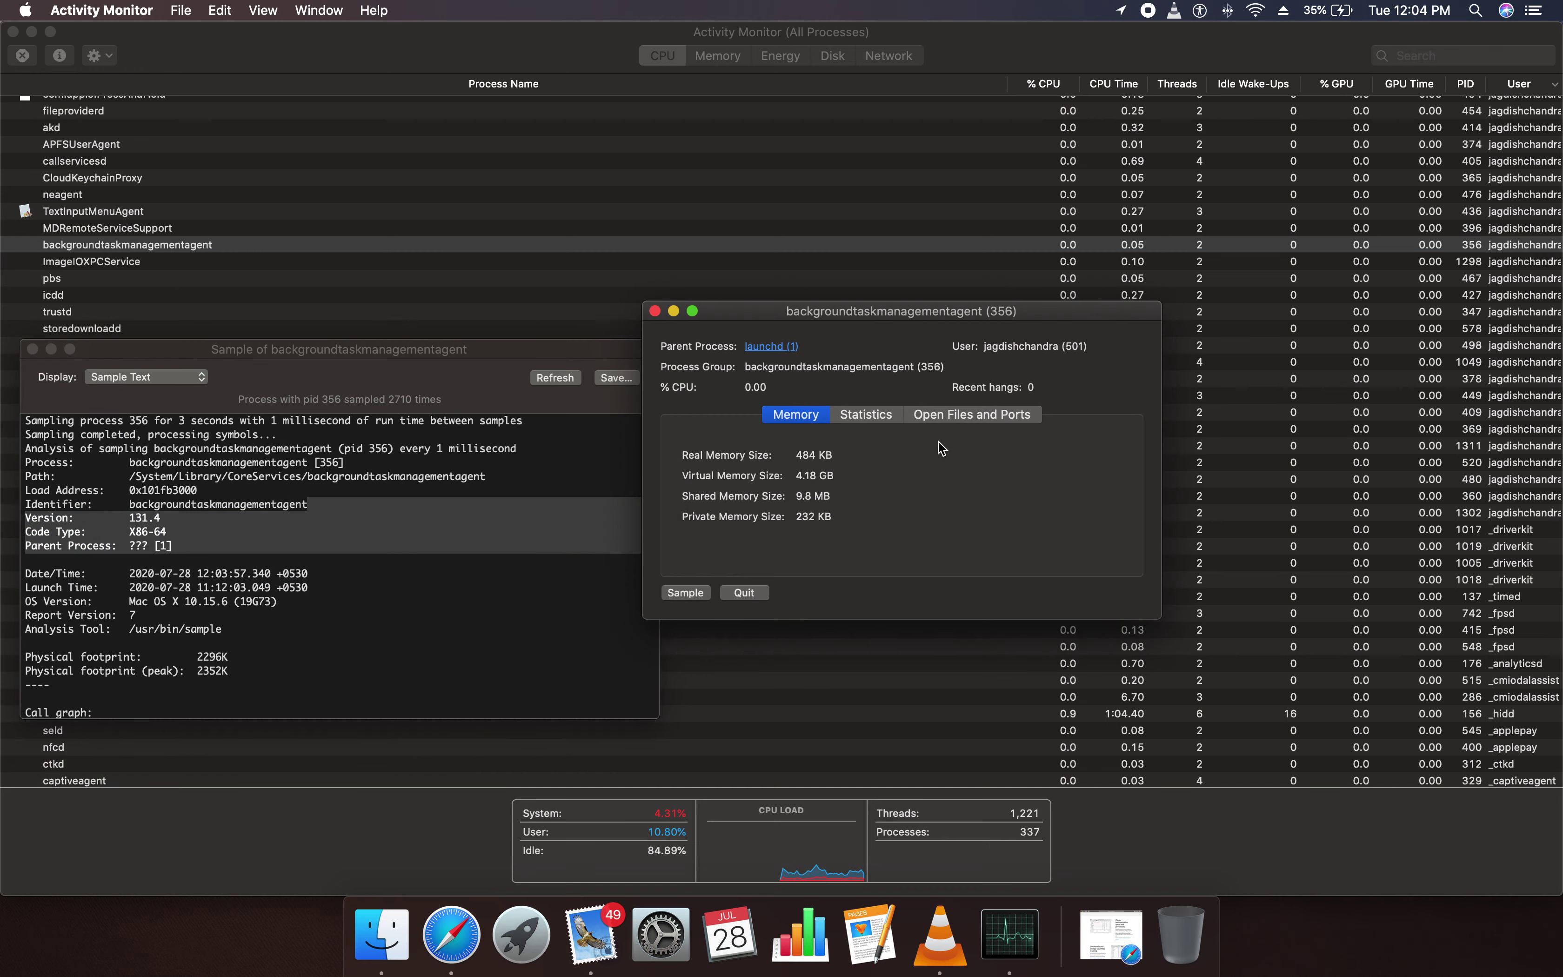
click(1527, 531)
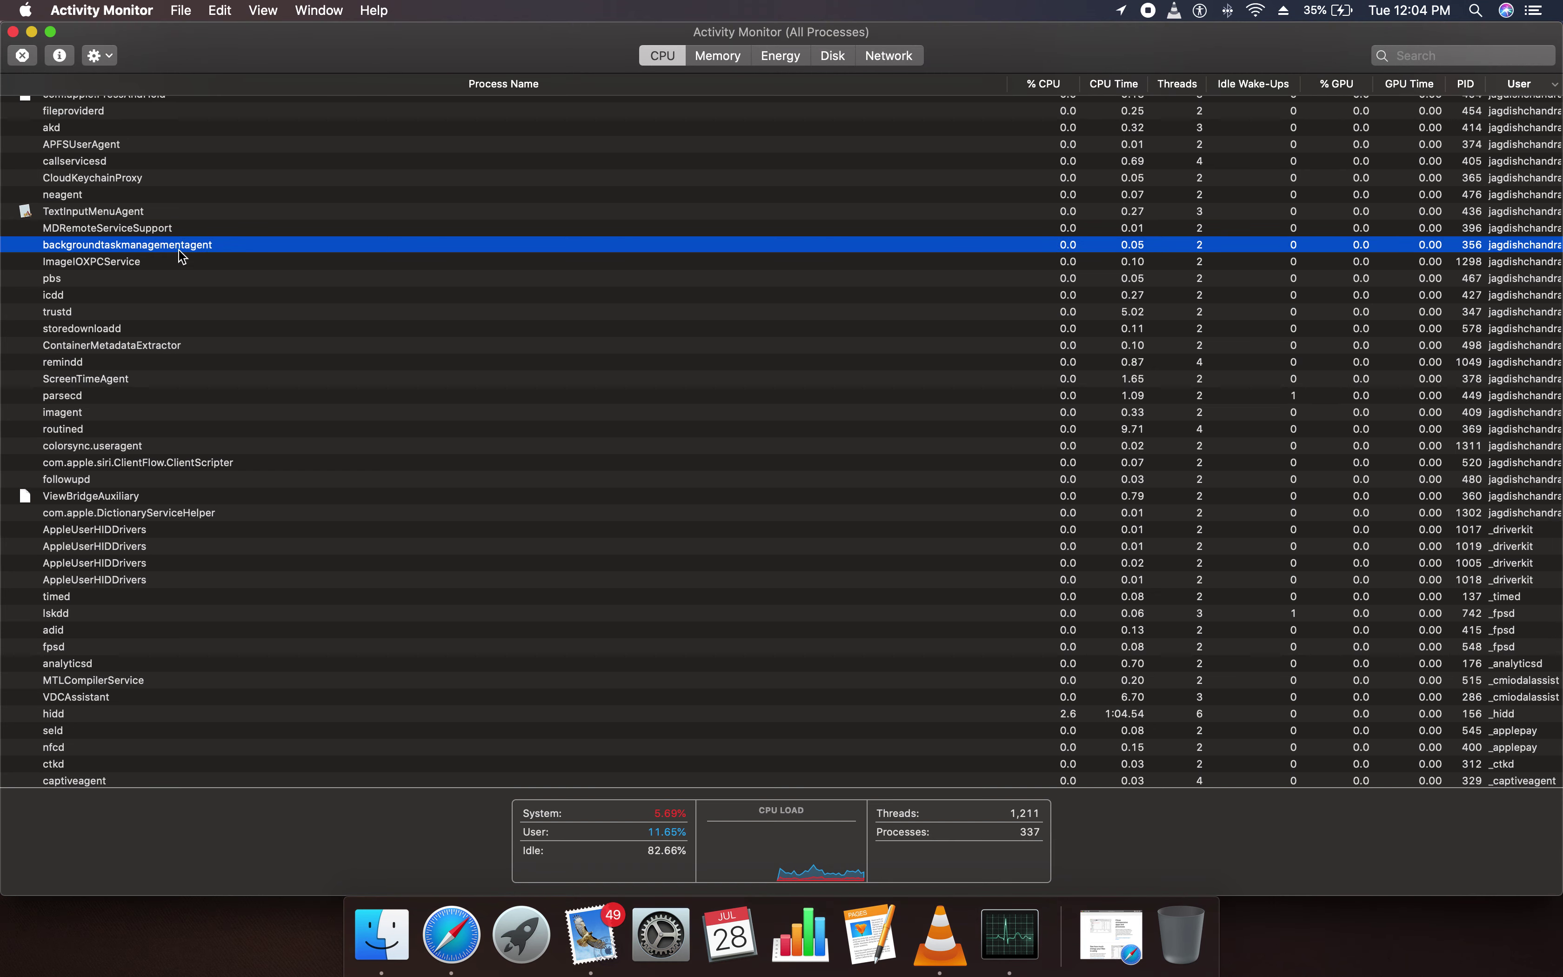
double_click(1503, 248)
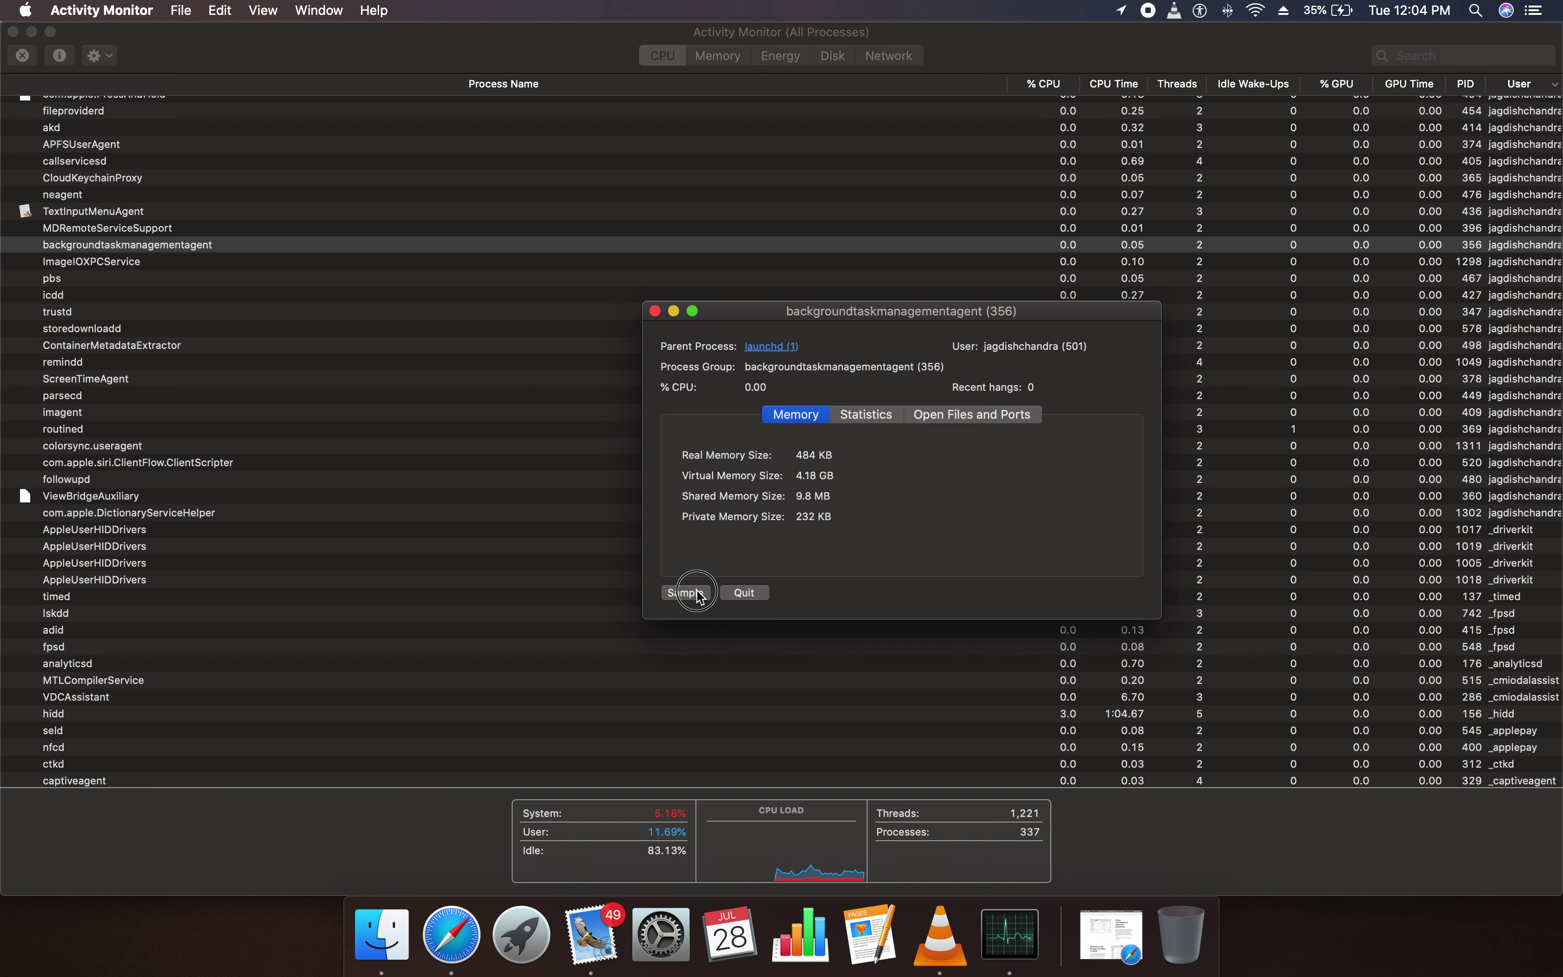
click(686, 593)
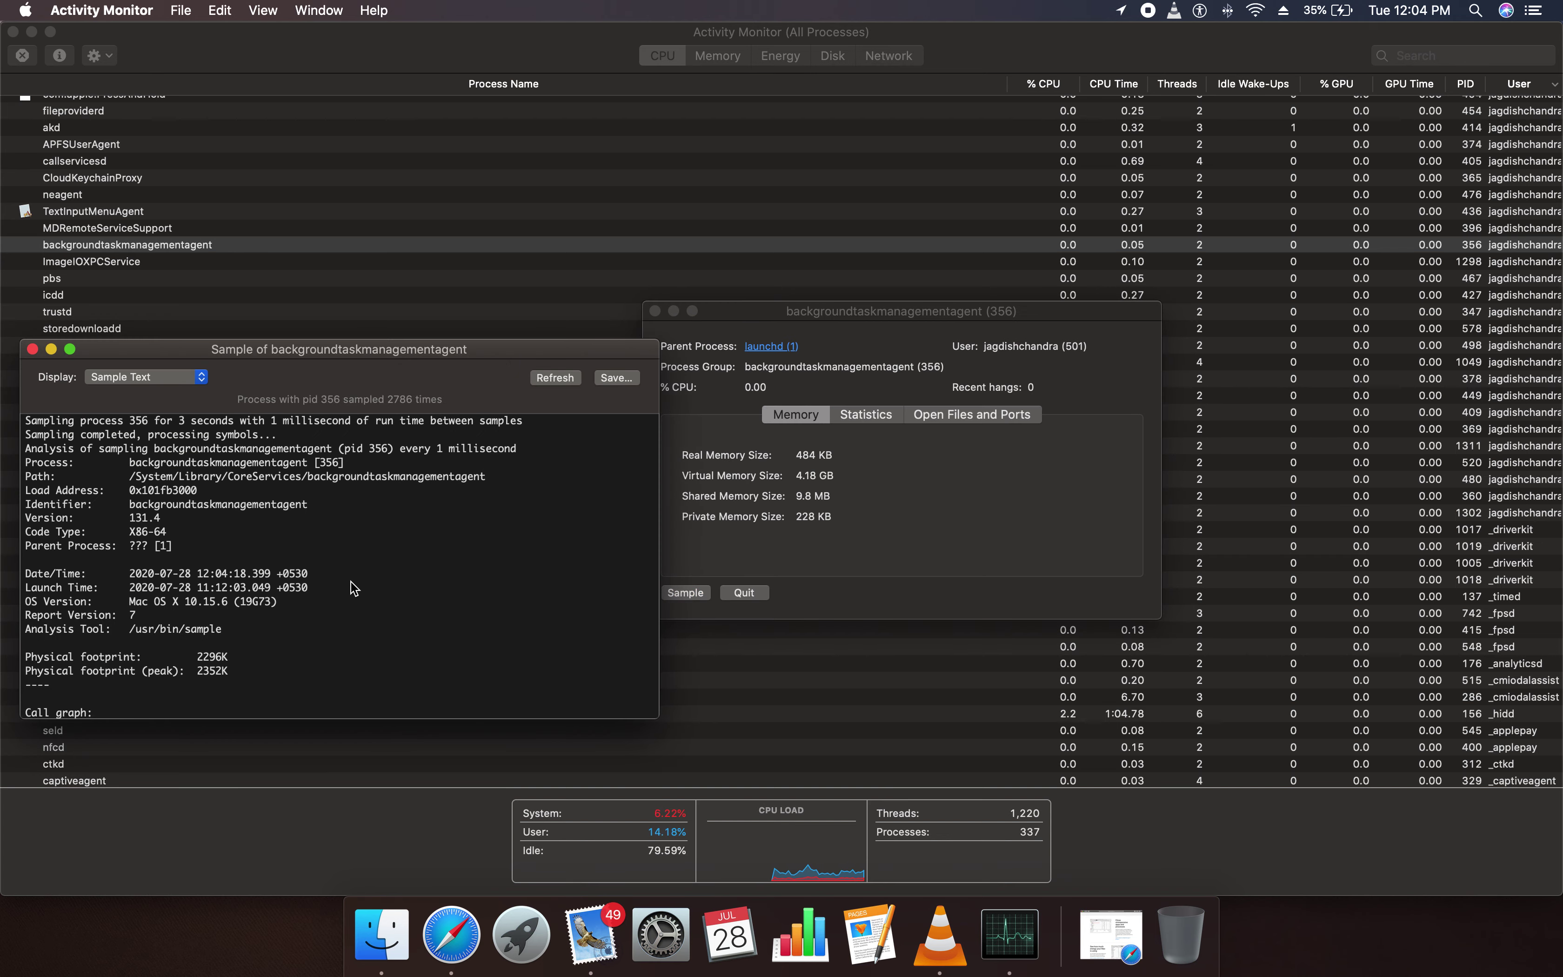
Read the report header (Date/Time, Launch Time, Mac OS X 10.15.6) and scroll to the loaded libraries
scroll(135, 536, up, 2)
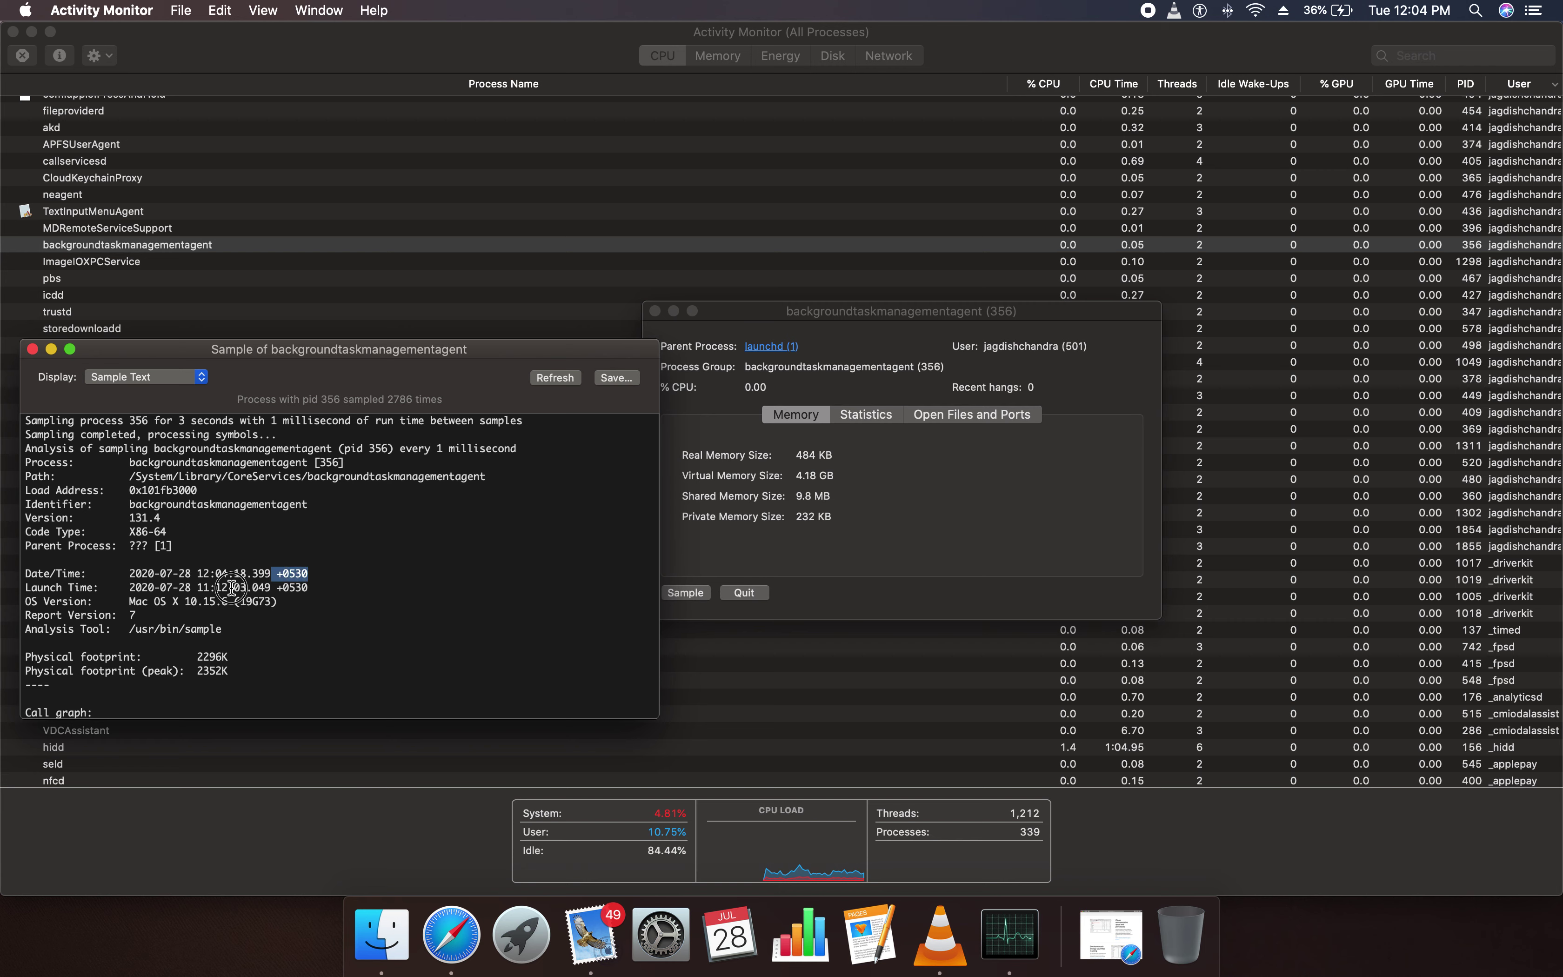
triple_click(321, 580)
click(313, 584)
double_click(313, 585)
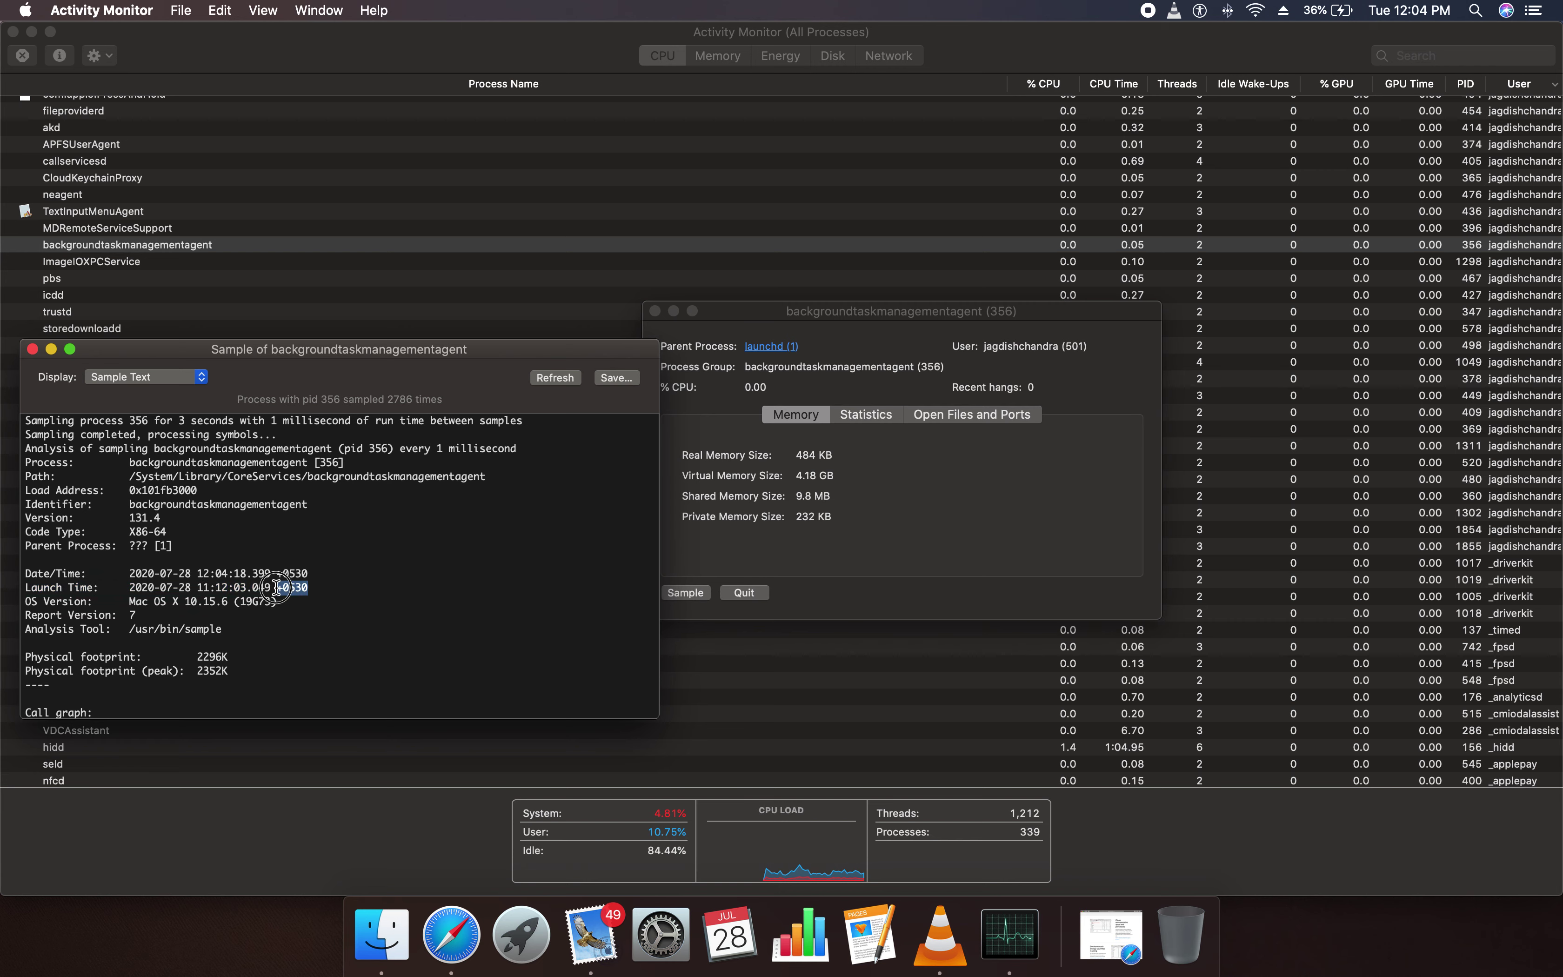
click(288, 599)
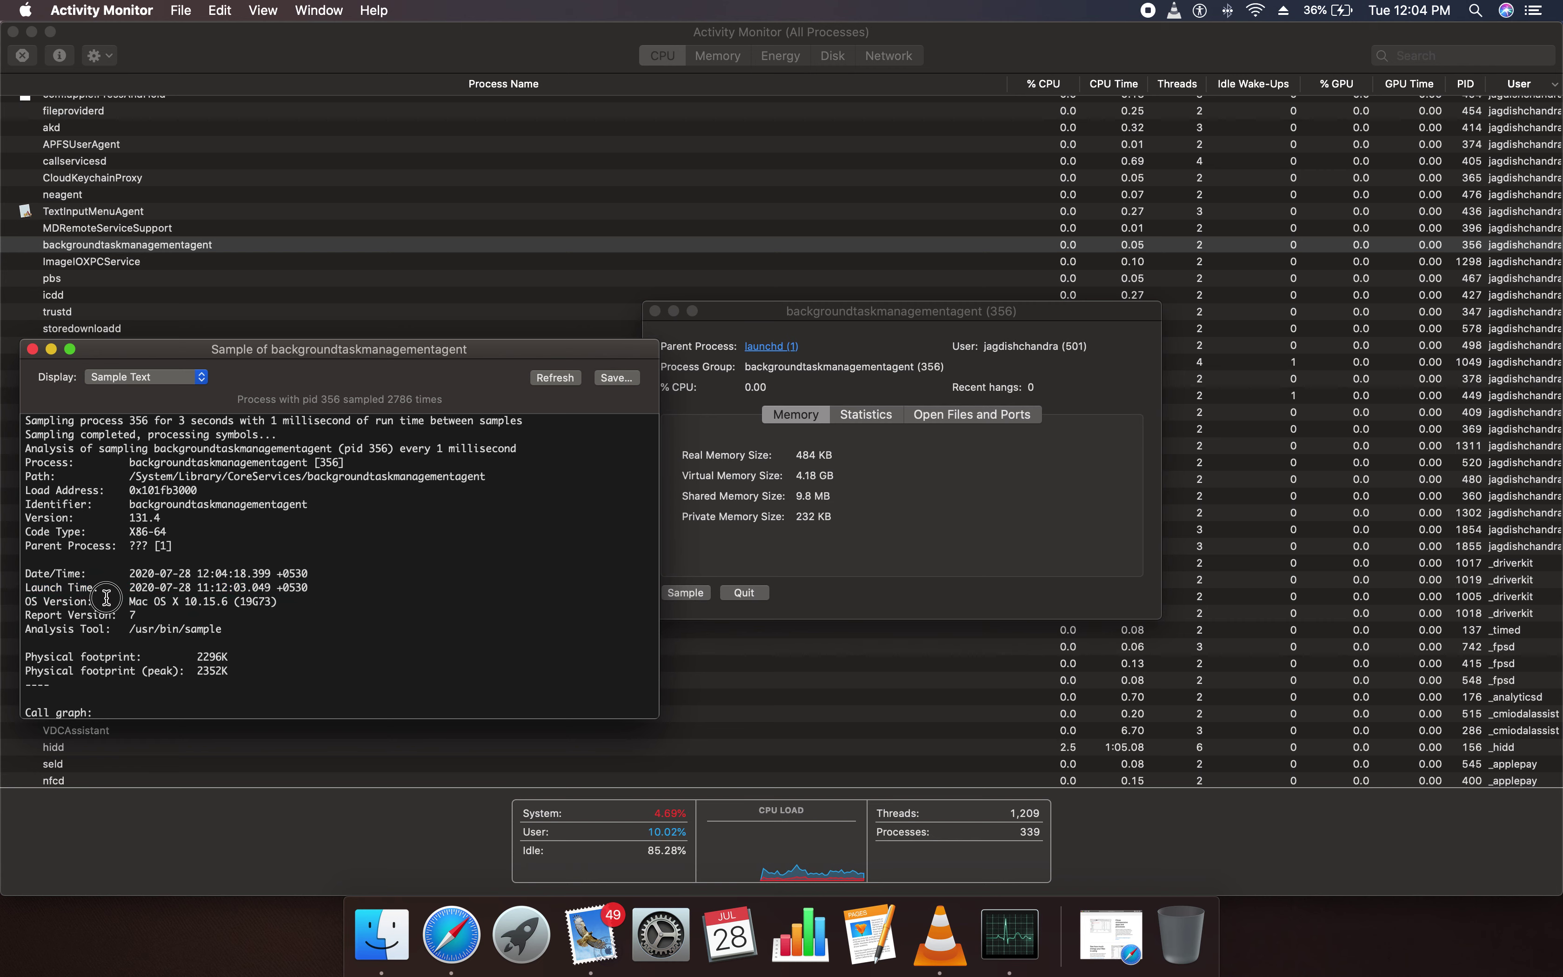
drag(124, 601, 228, 602)
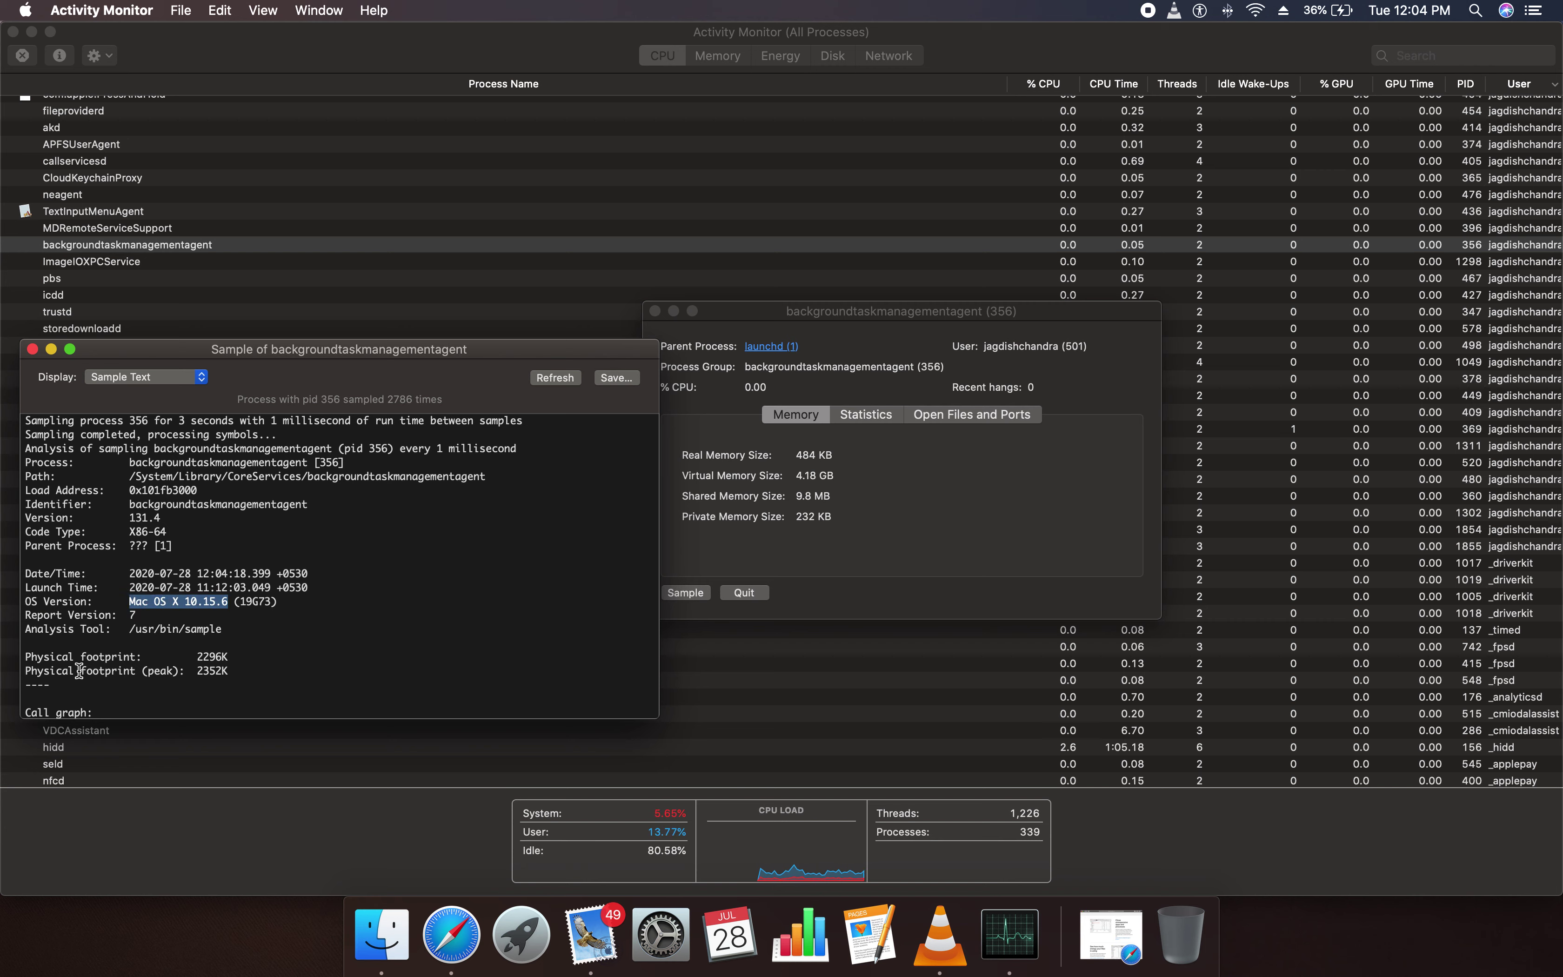
scroll(97, 690, down, 5)
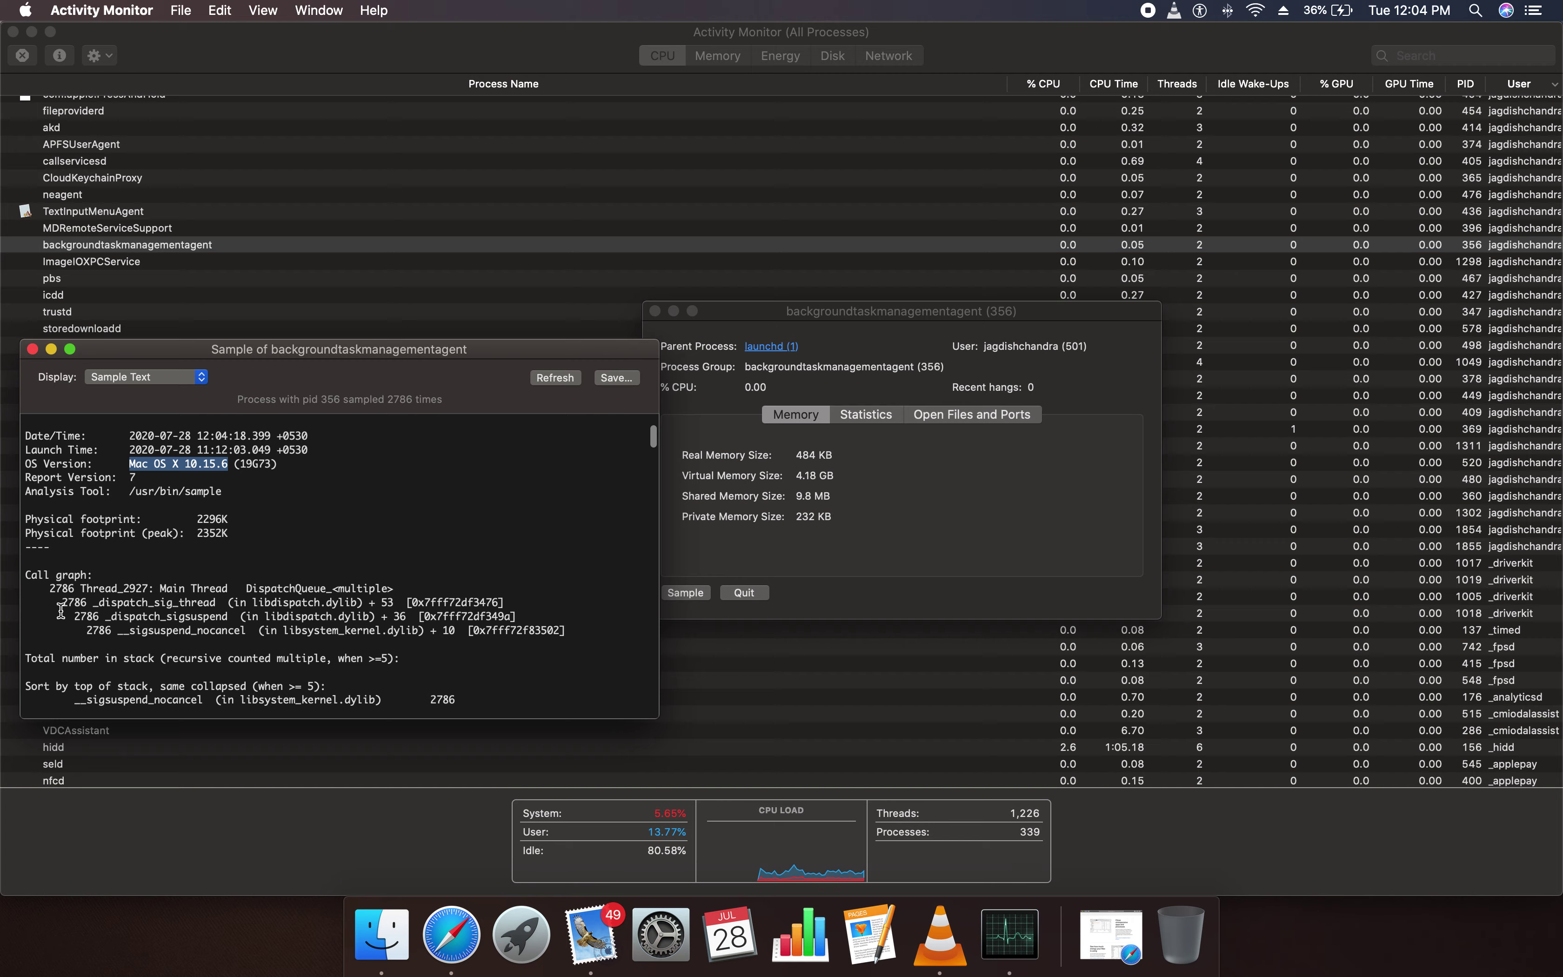
click(203, 470)
scroll(171, 588, down, 15)
scroll(121, 555, down, 15)
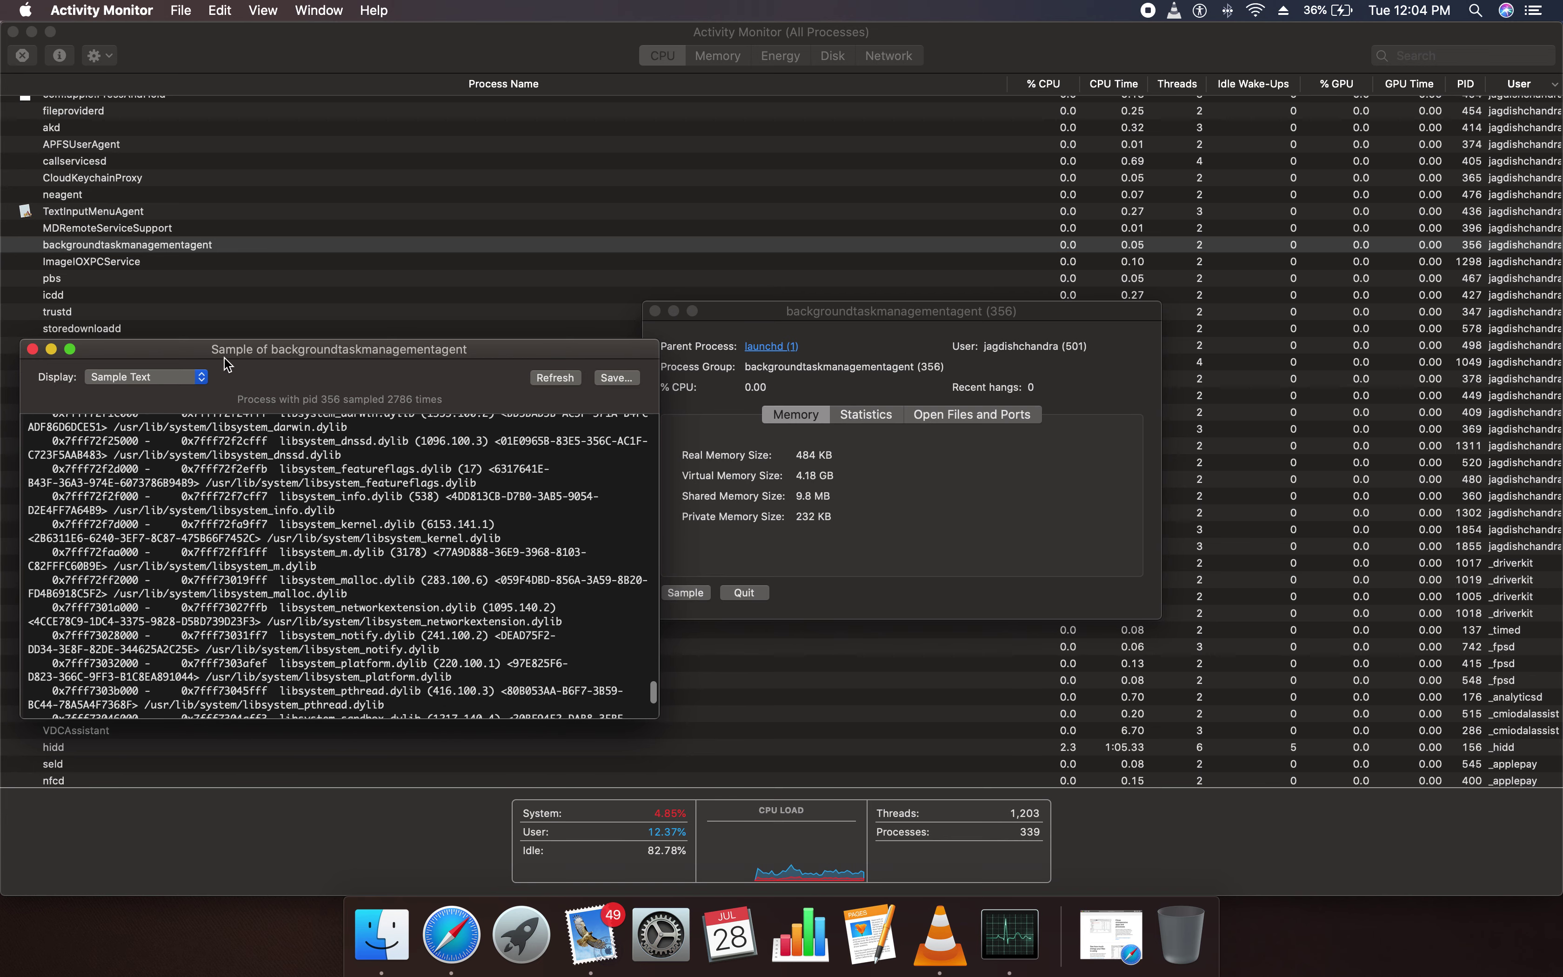
Show the call tree as Per Cent of Thread, collapse _dispatch_sigsuspend, and briefly re-sample
click(204, 377)
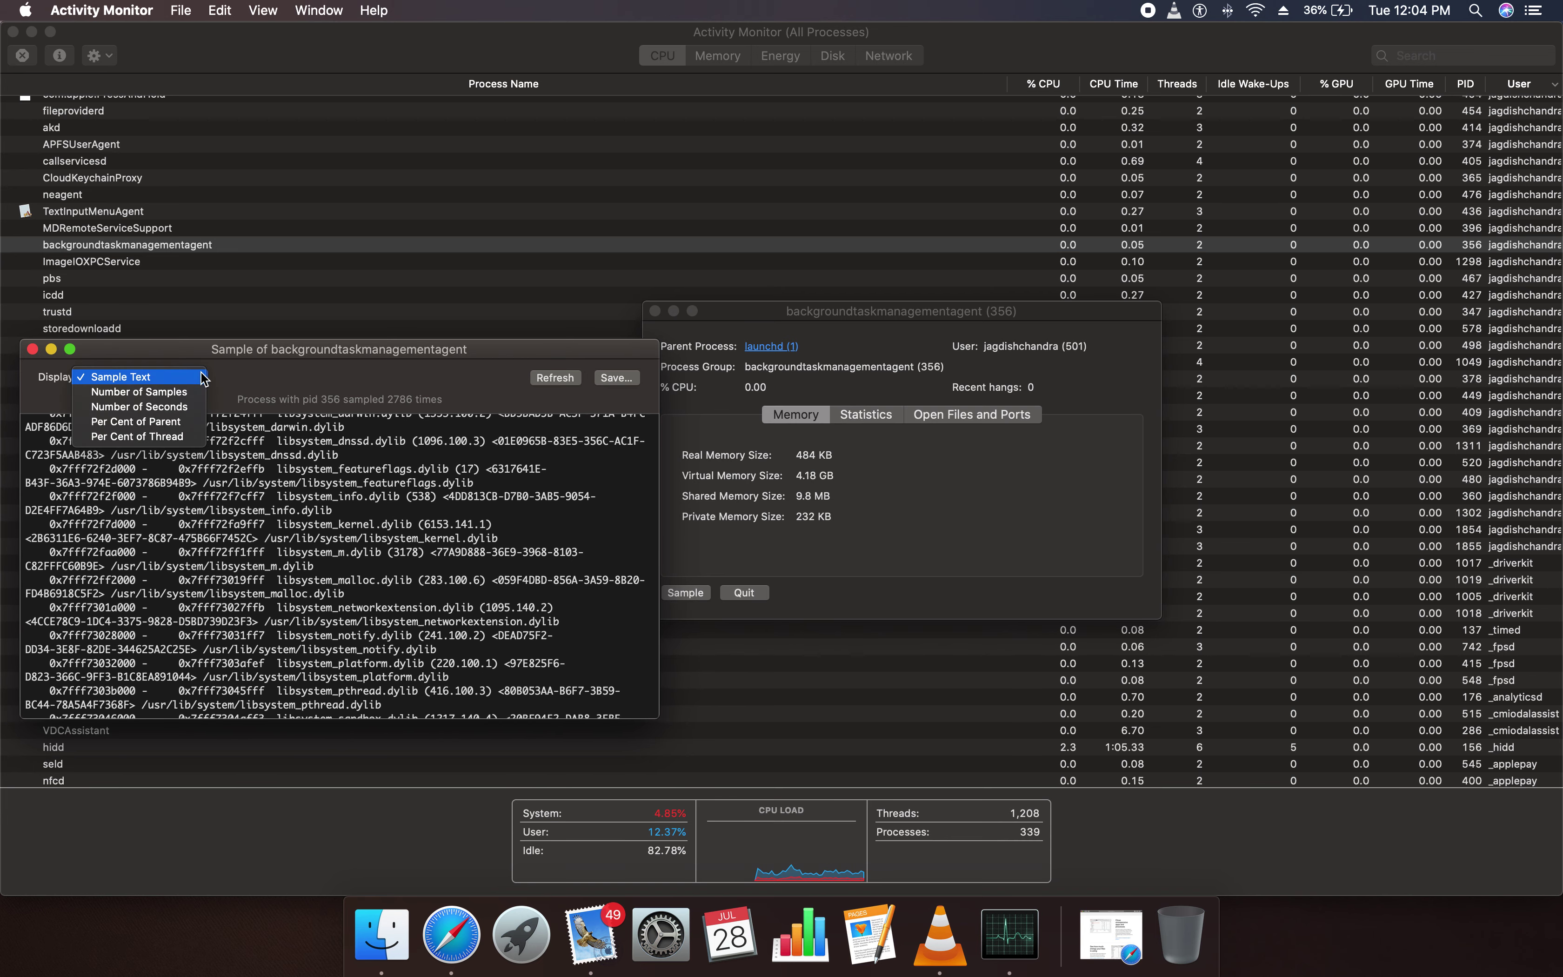
click(185, 437)
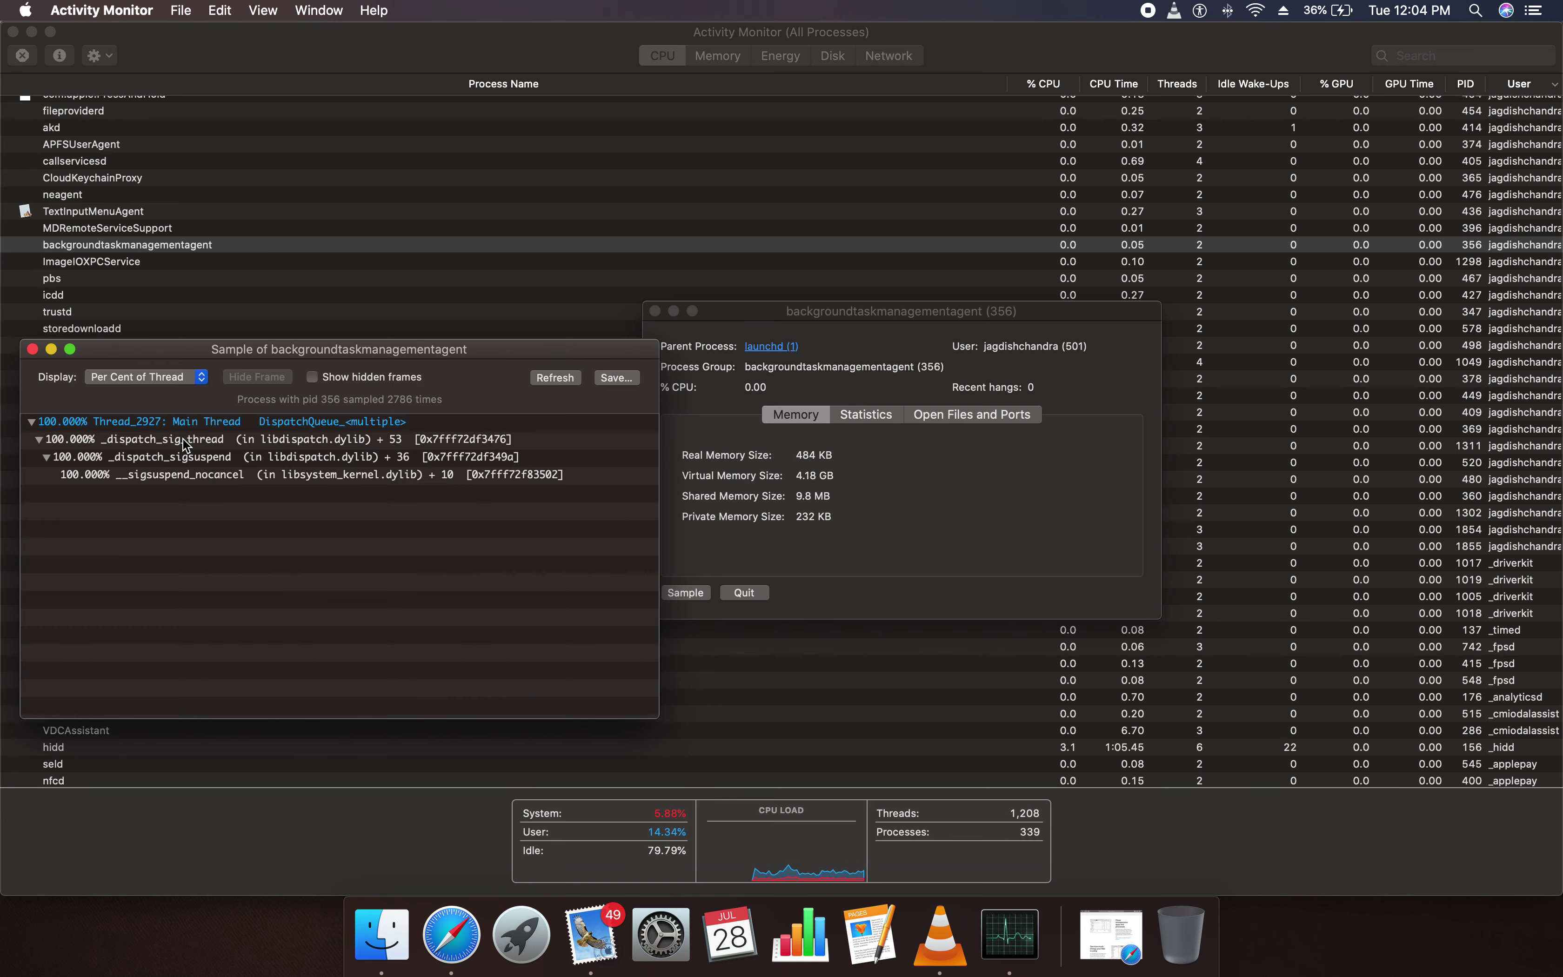
click(51, 443)
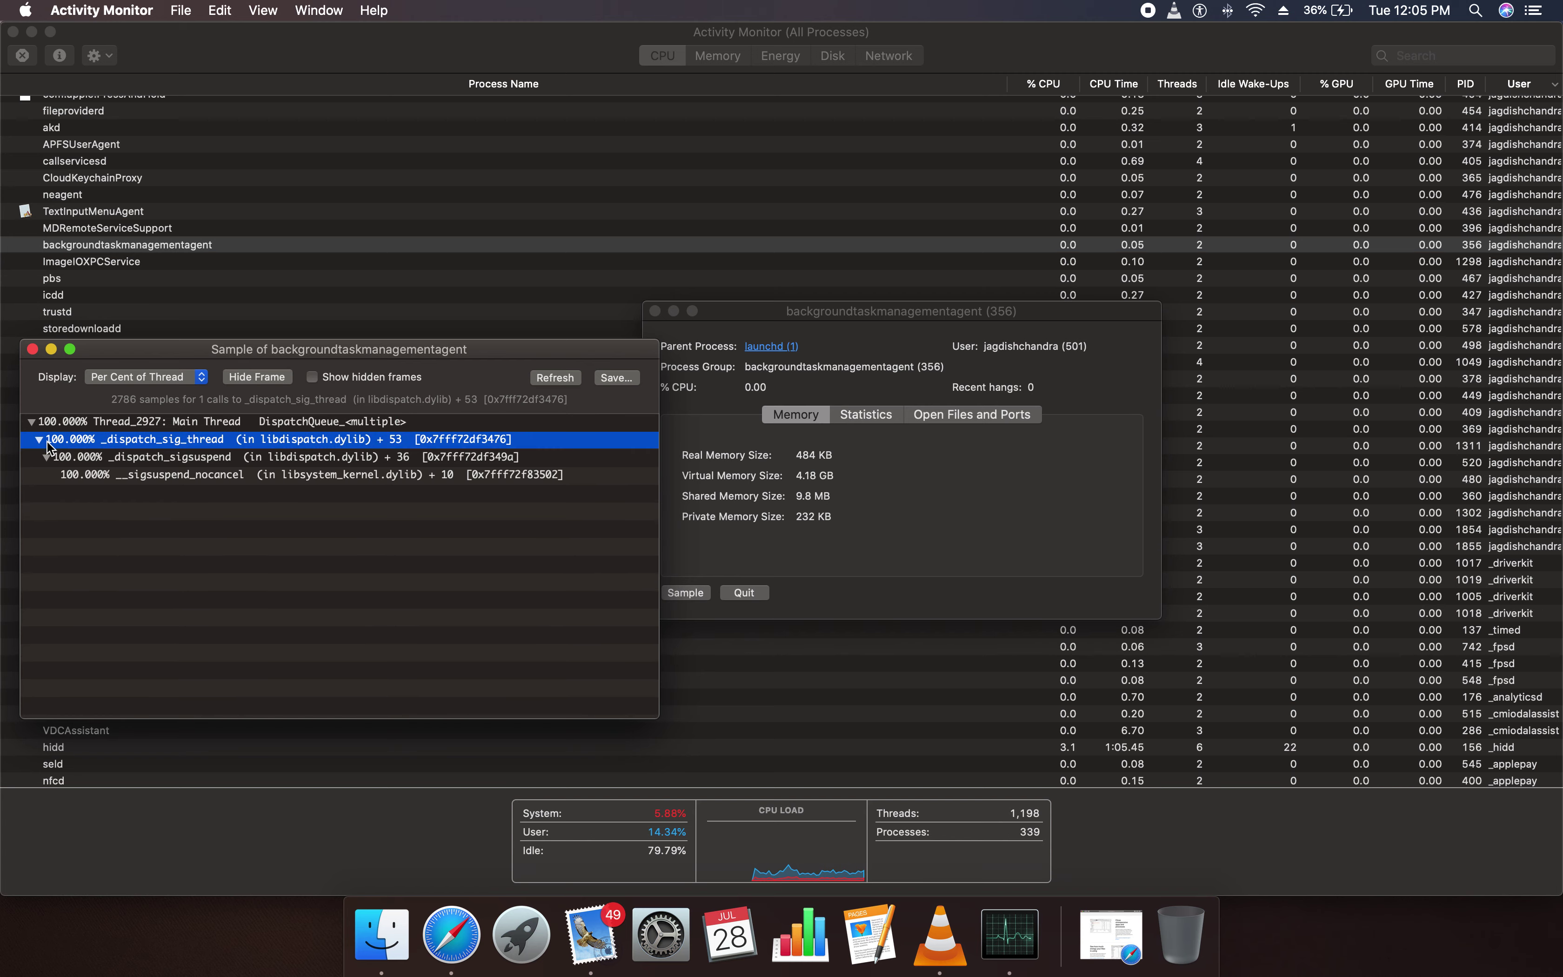
click(46, 456)
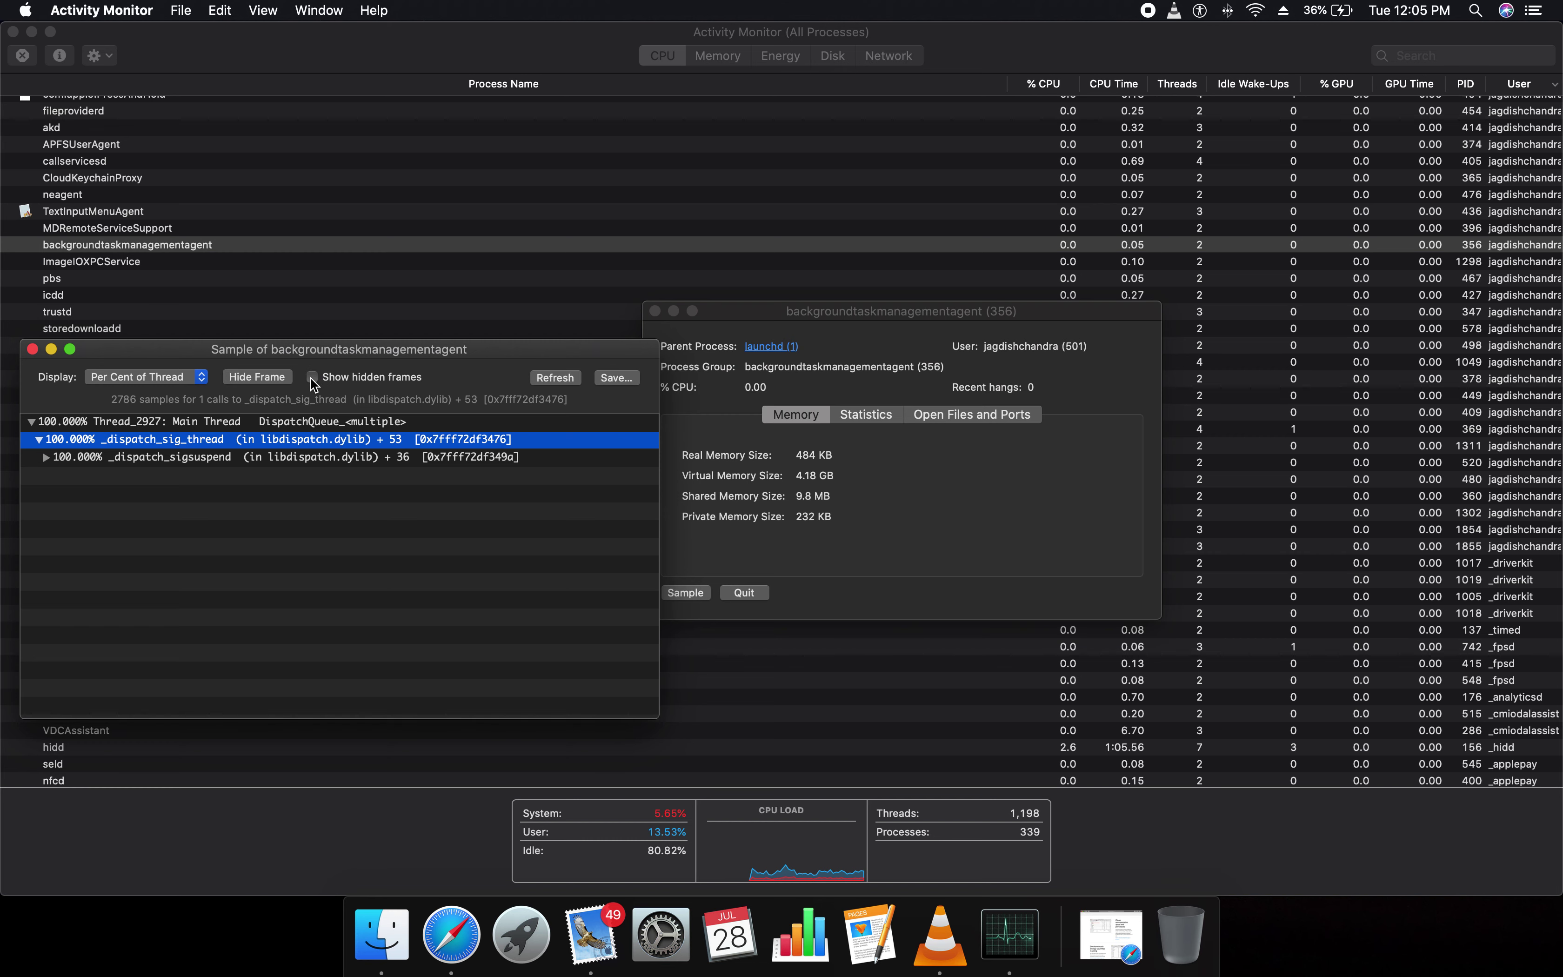
click(554, 377)
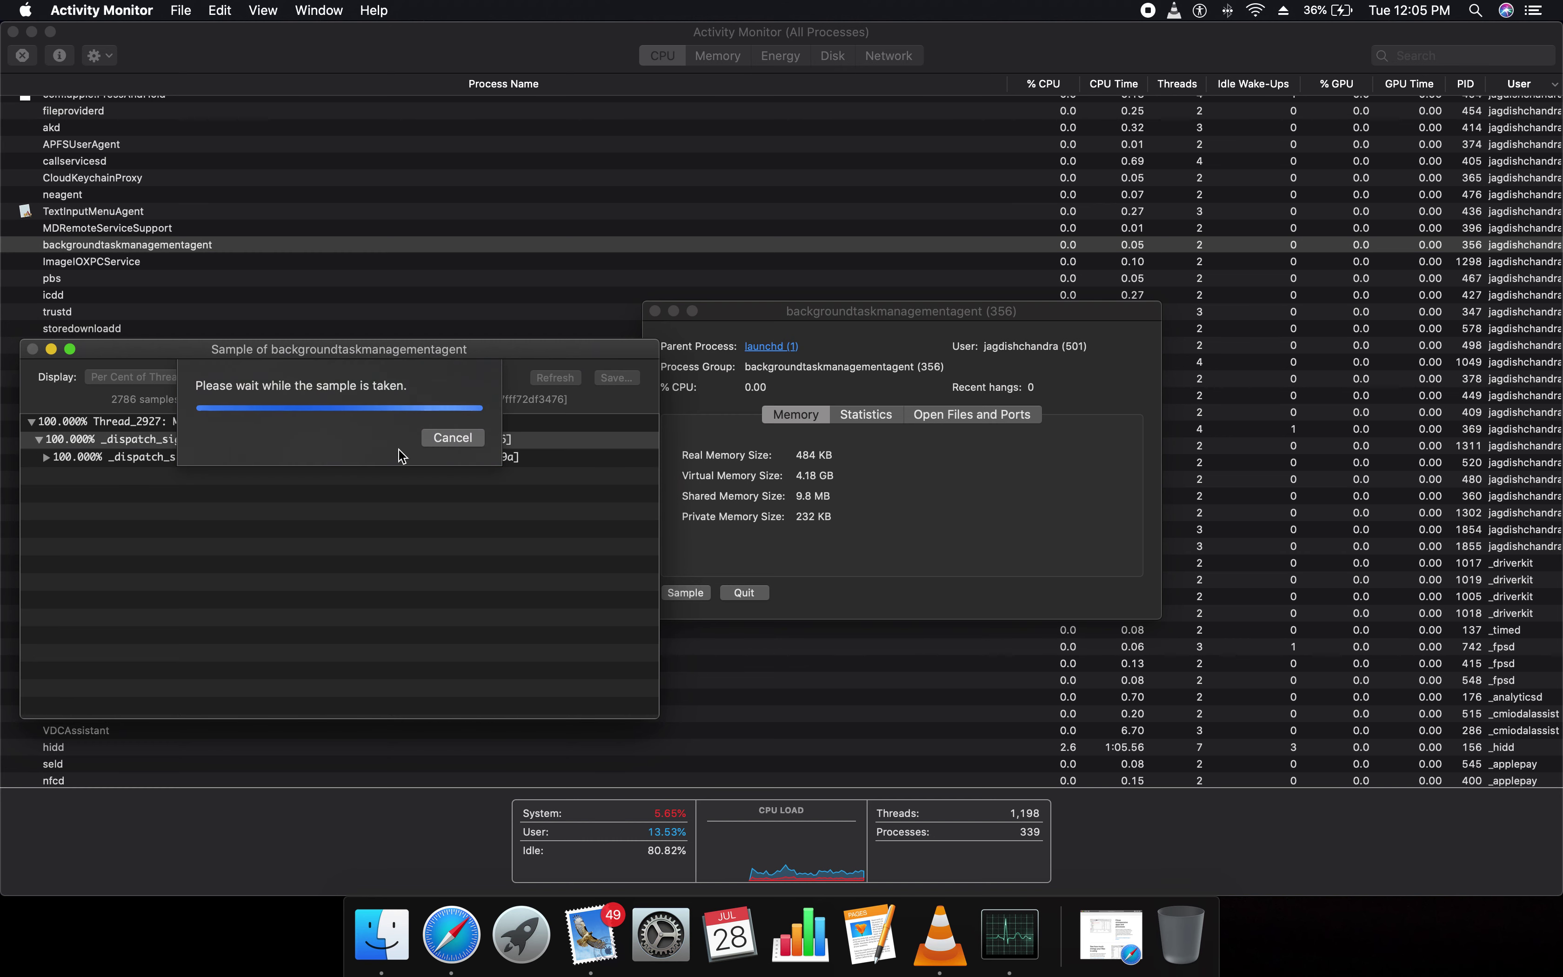
click(452, 436)
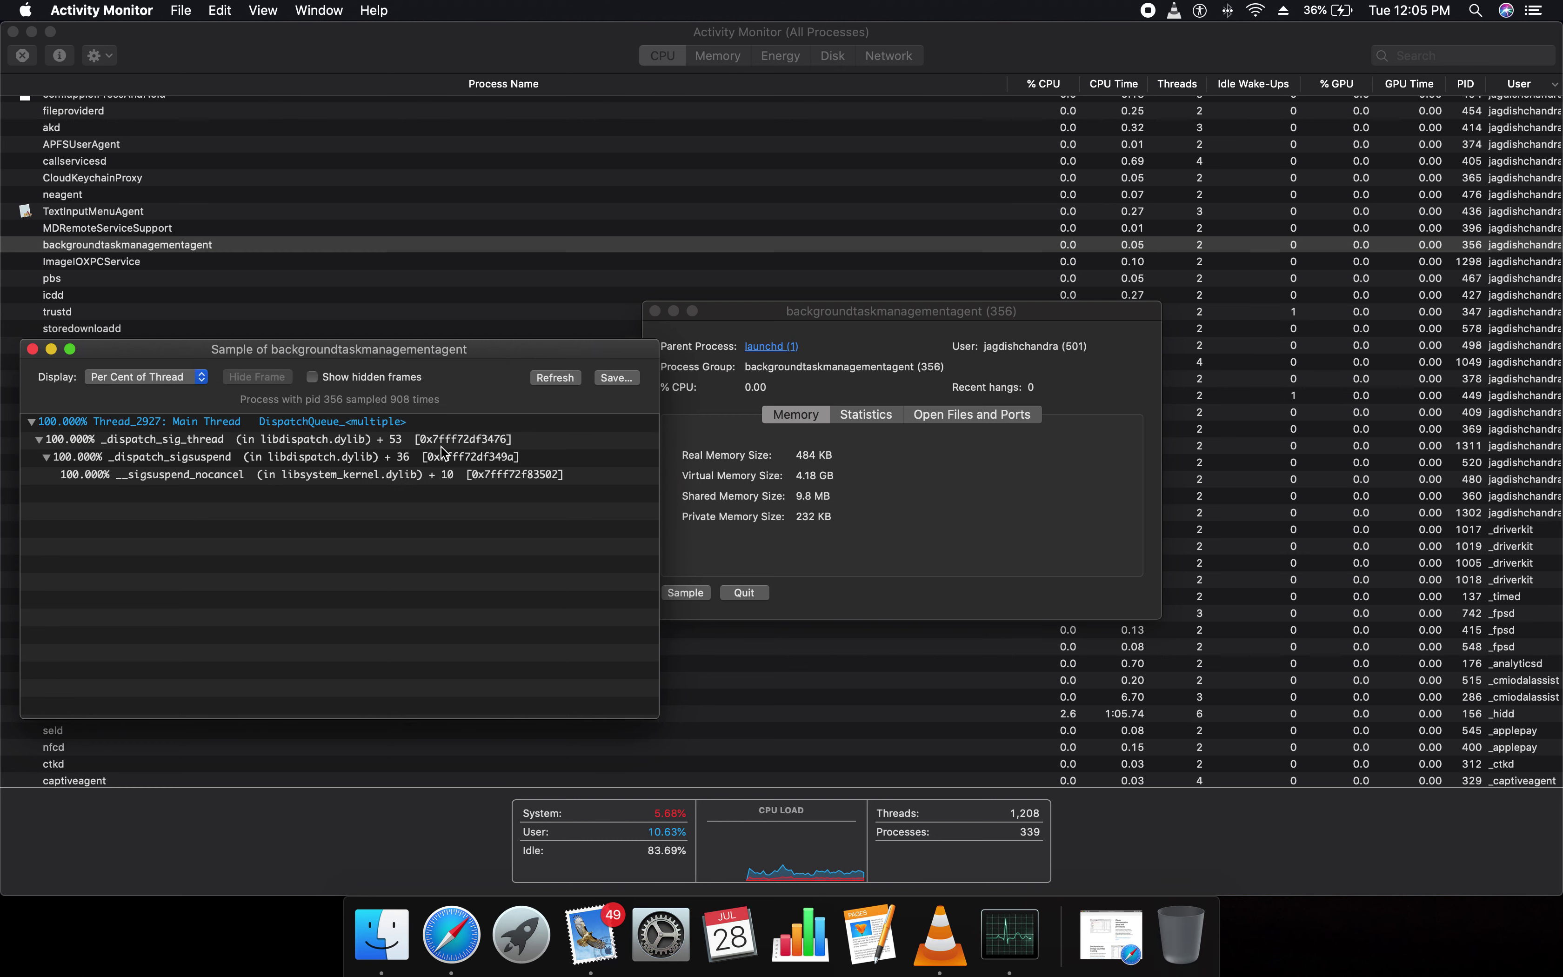
View the call tree as Number of Samples, Number of Seconds, then Per Cent of Parent, and close the report
click(194, 377)
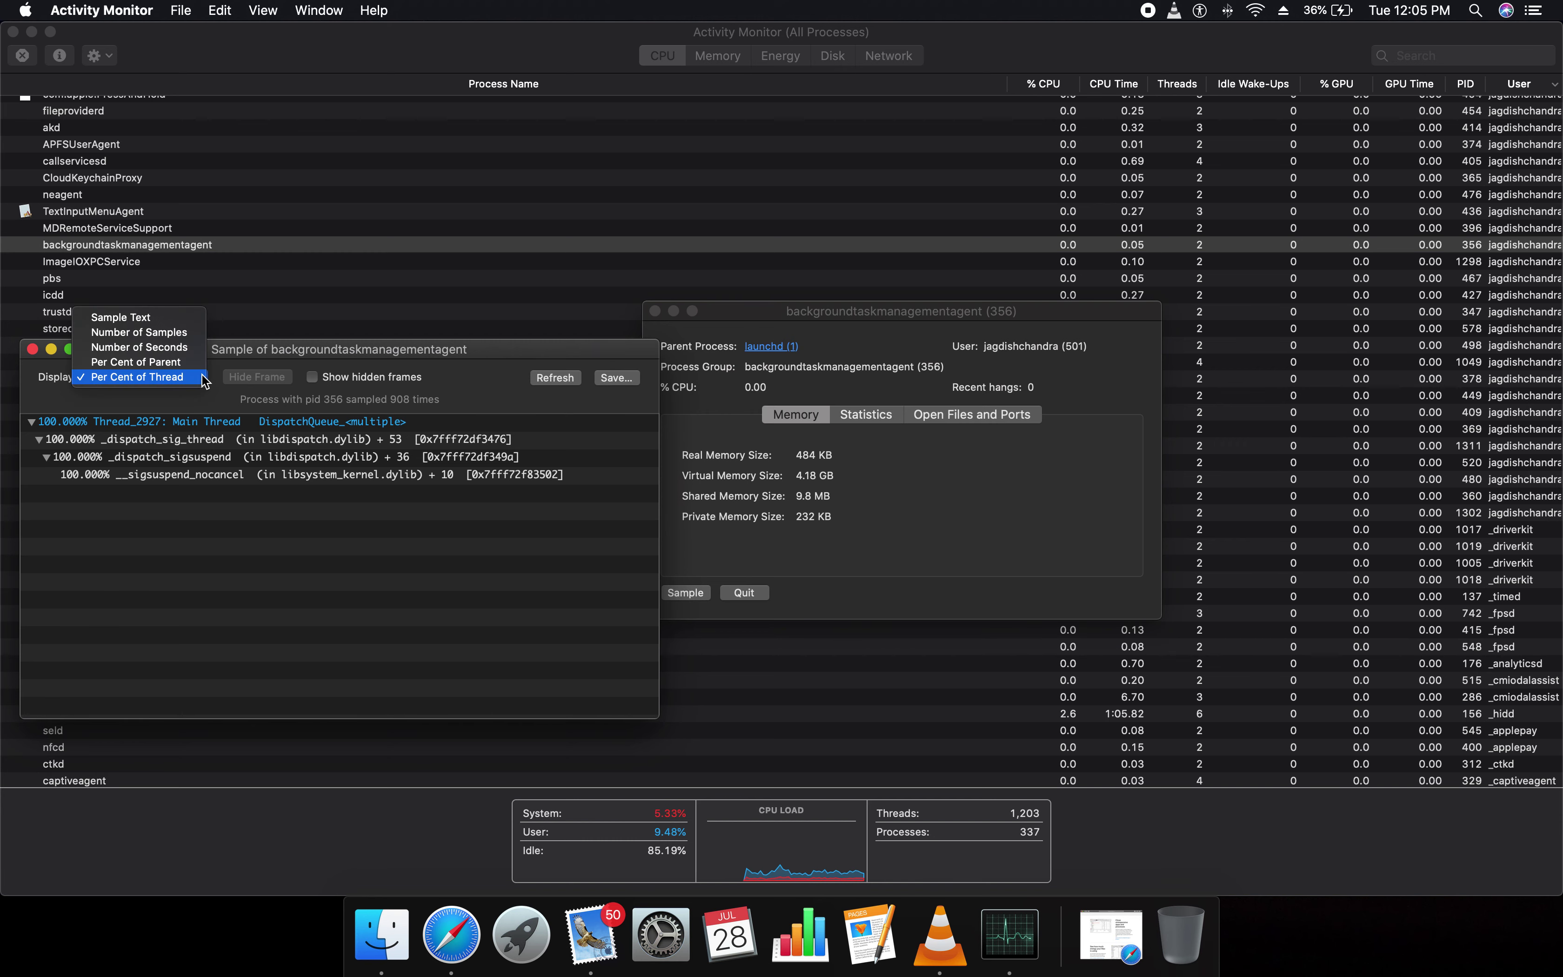
click(168, 332)
click(79, 446)
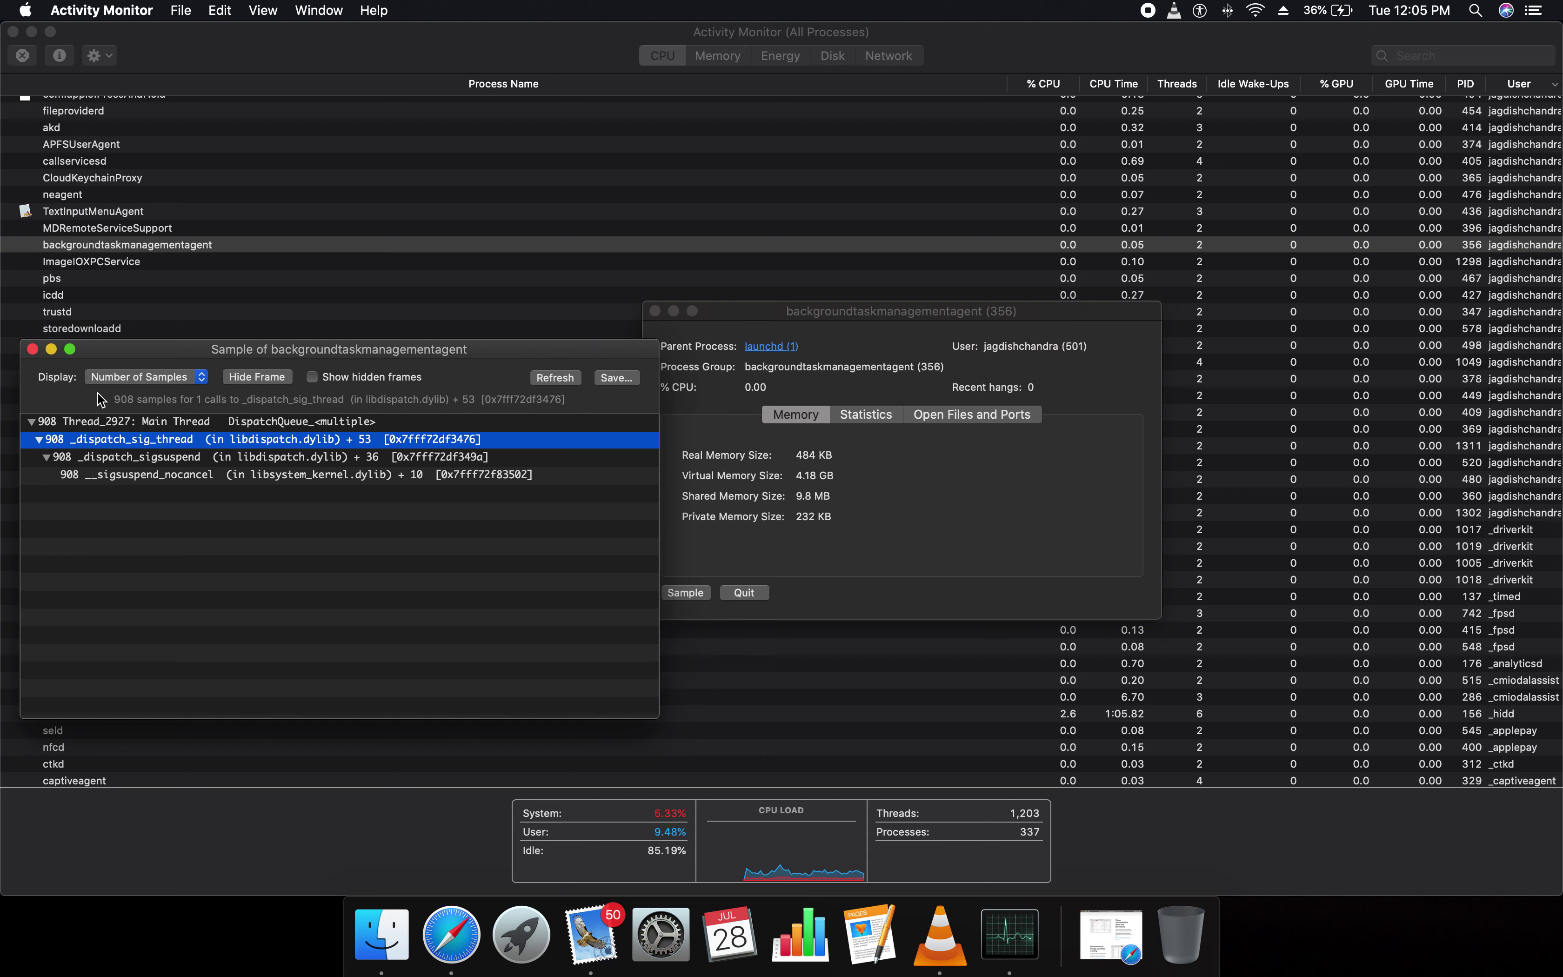
click(202, 379)
click(160, 393)
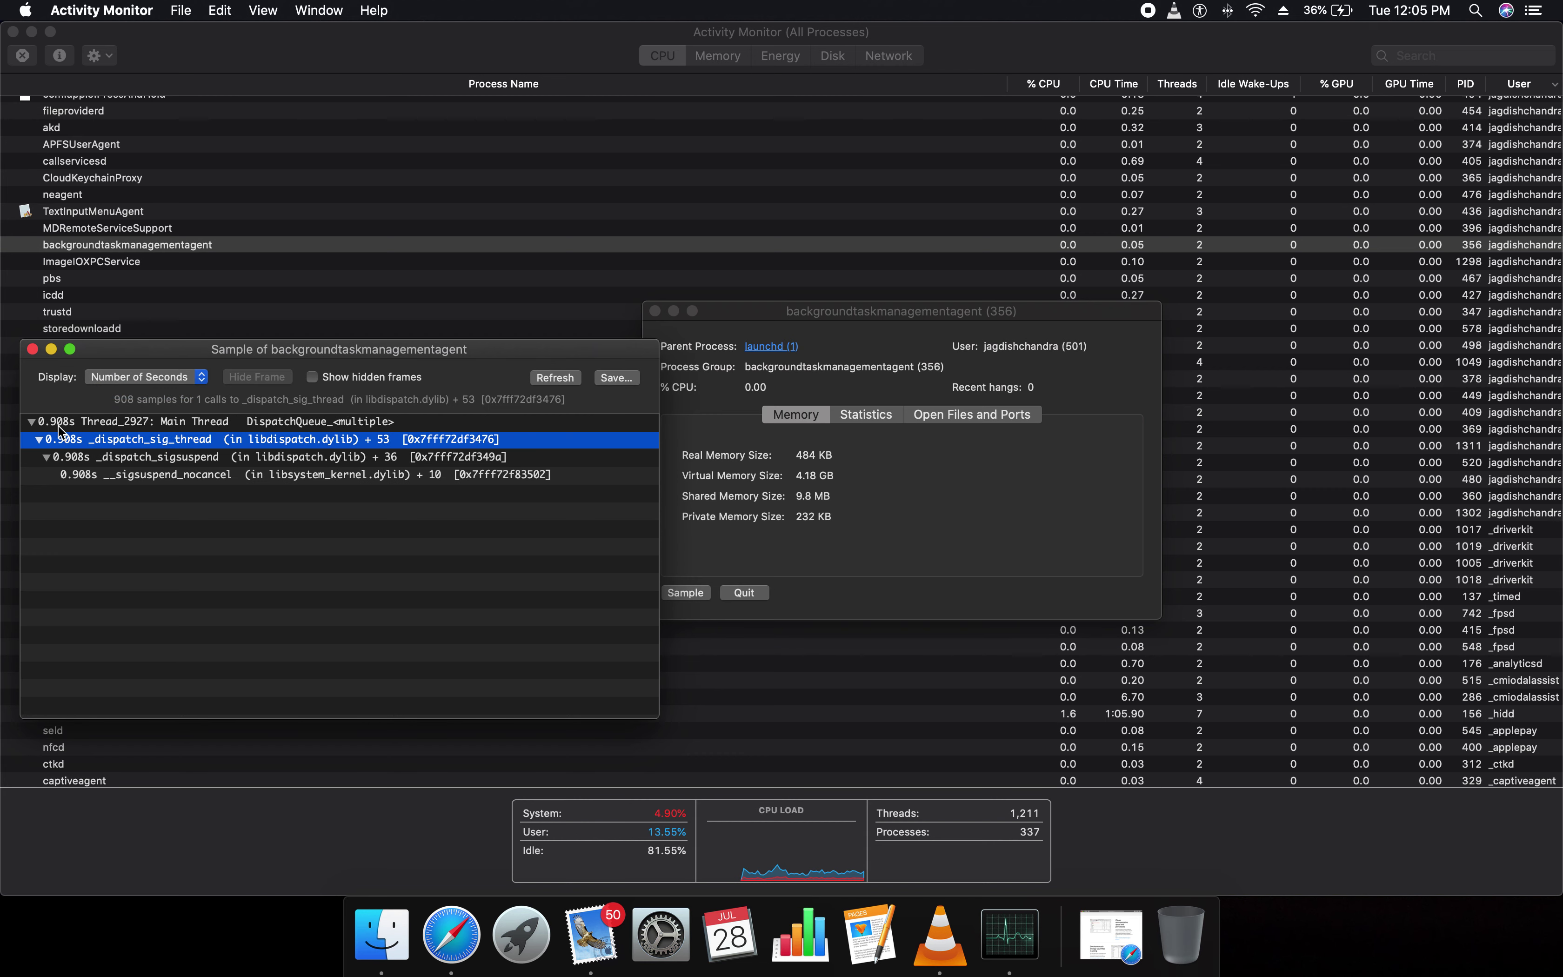
click(202, 384)
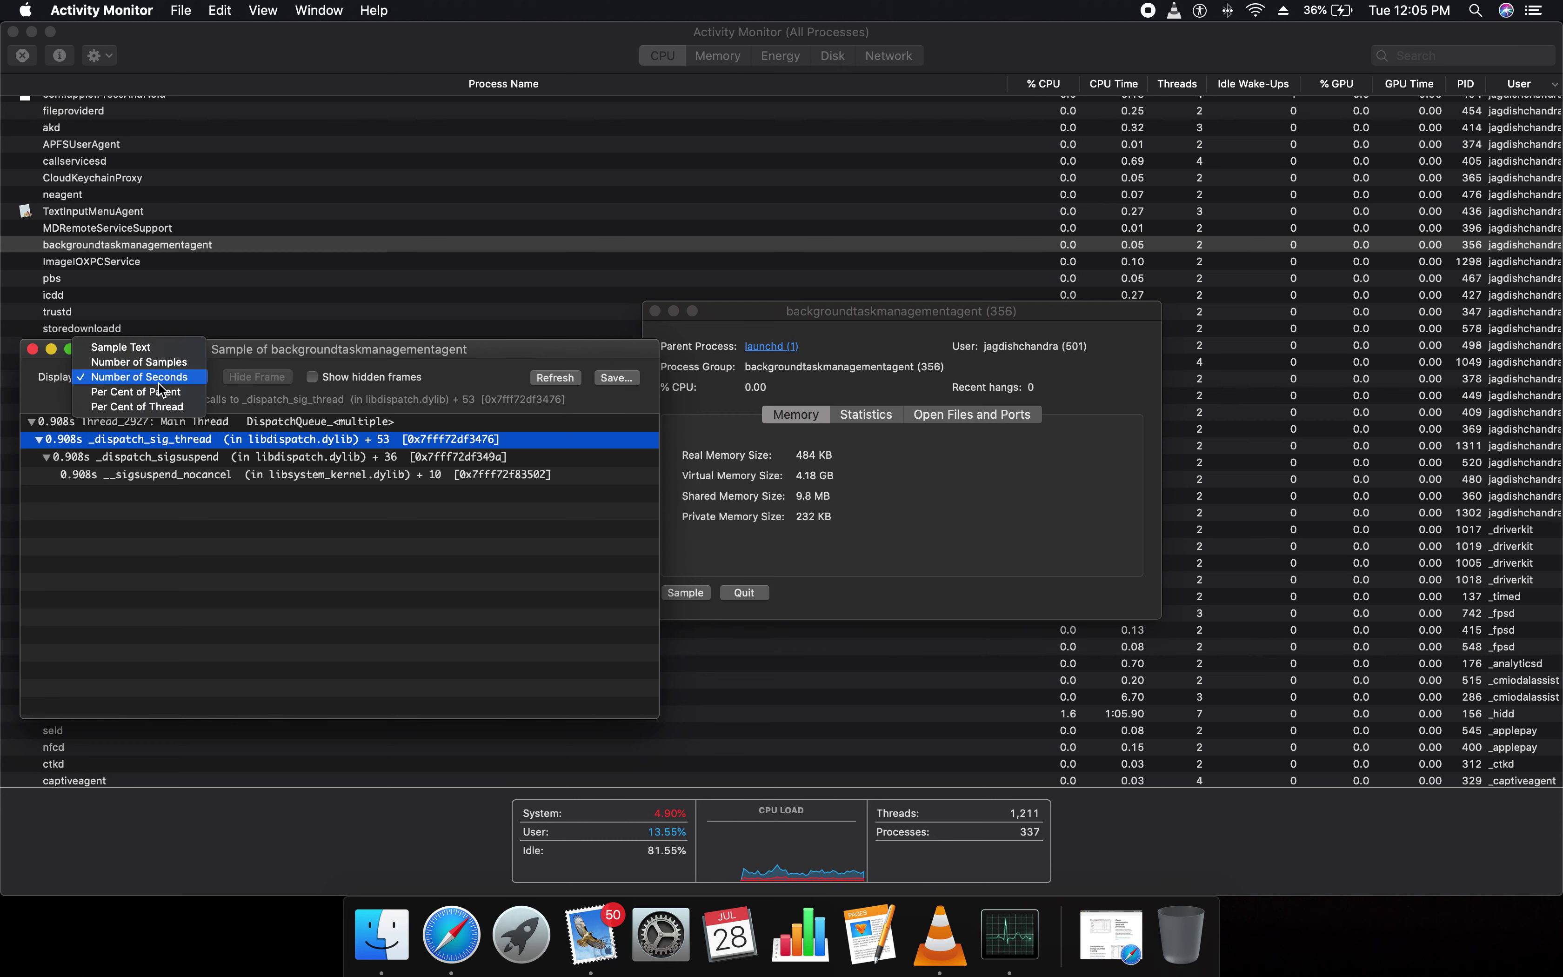
click(149, 388)
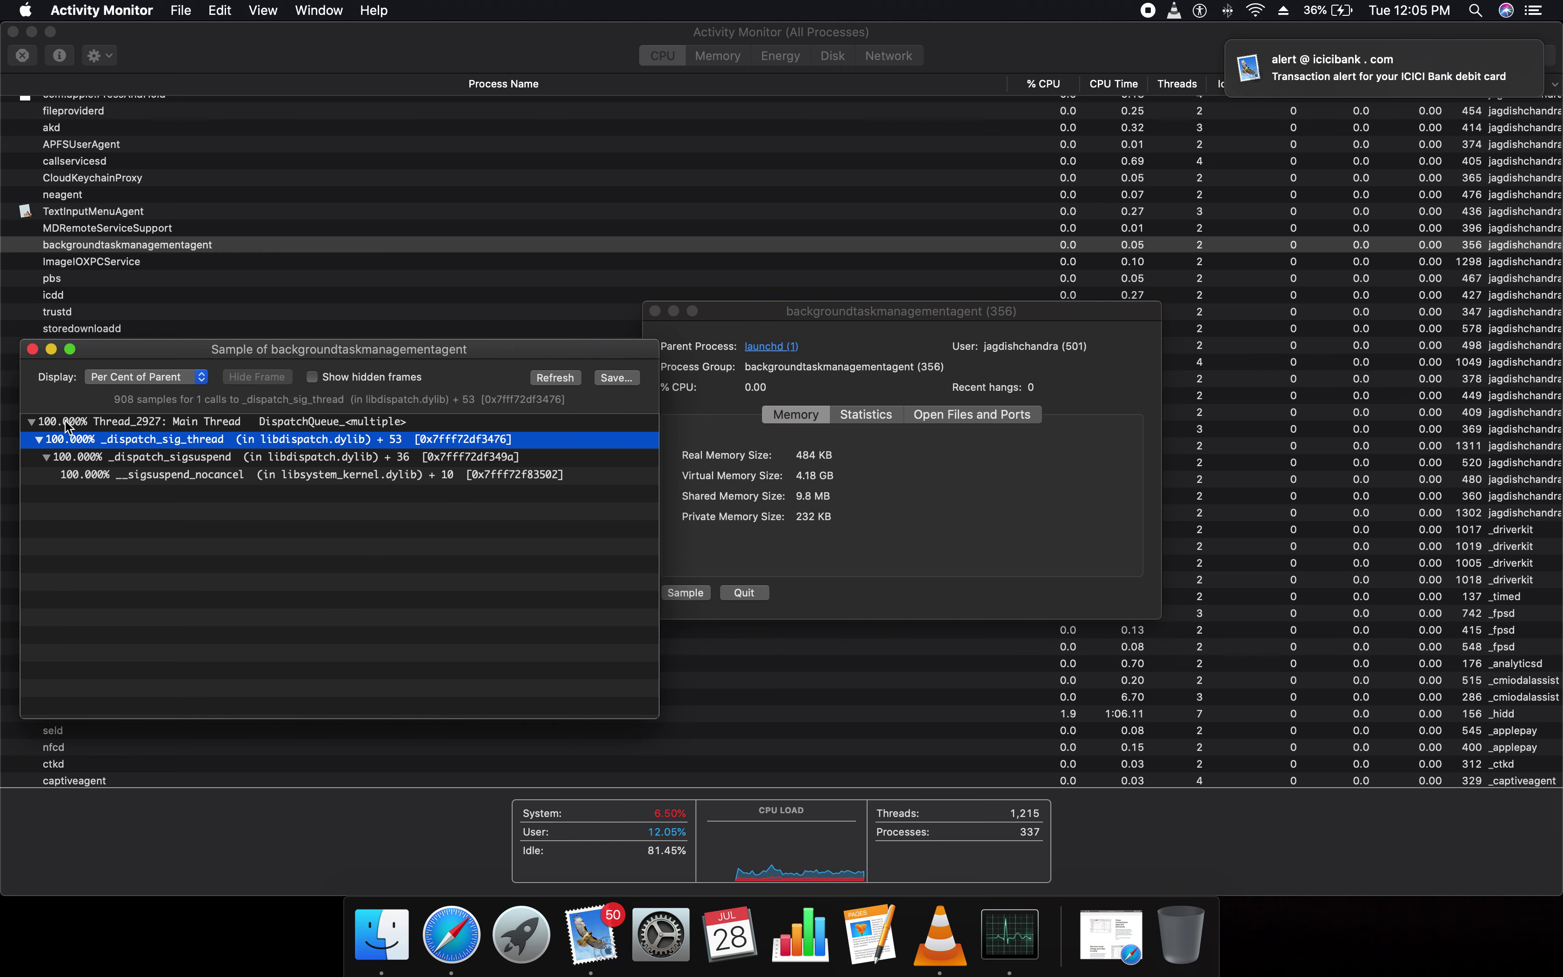
click(33, 349)
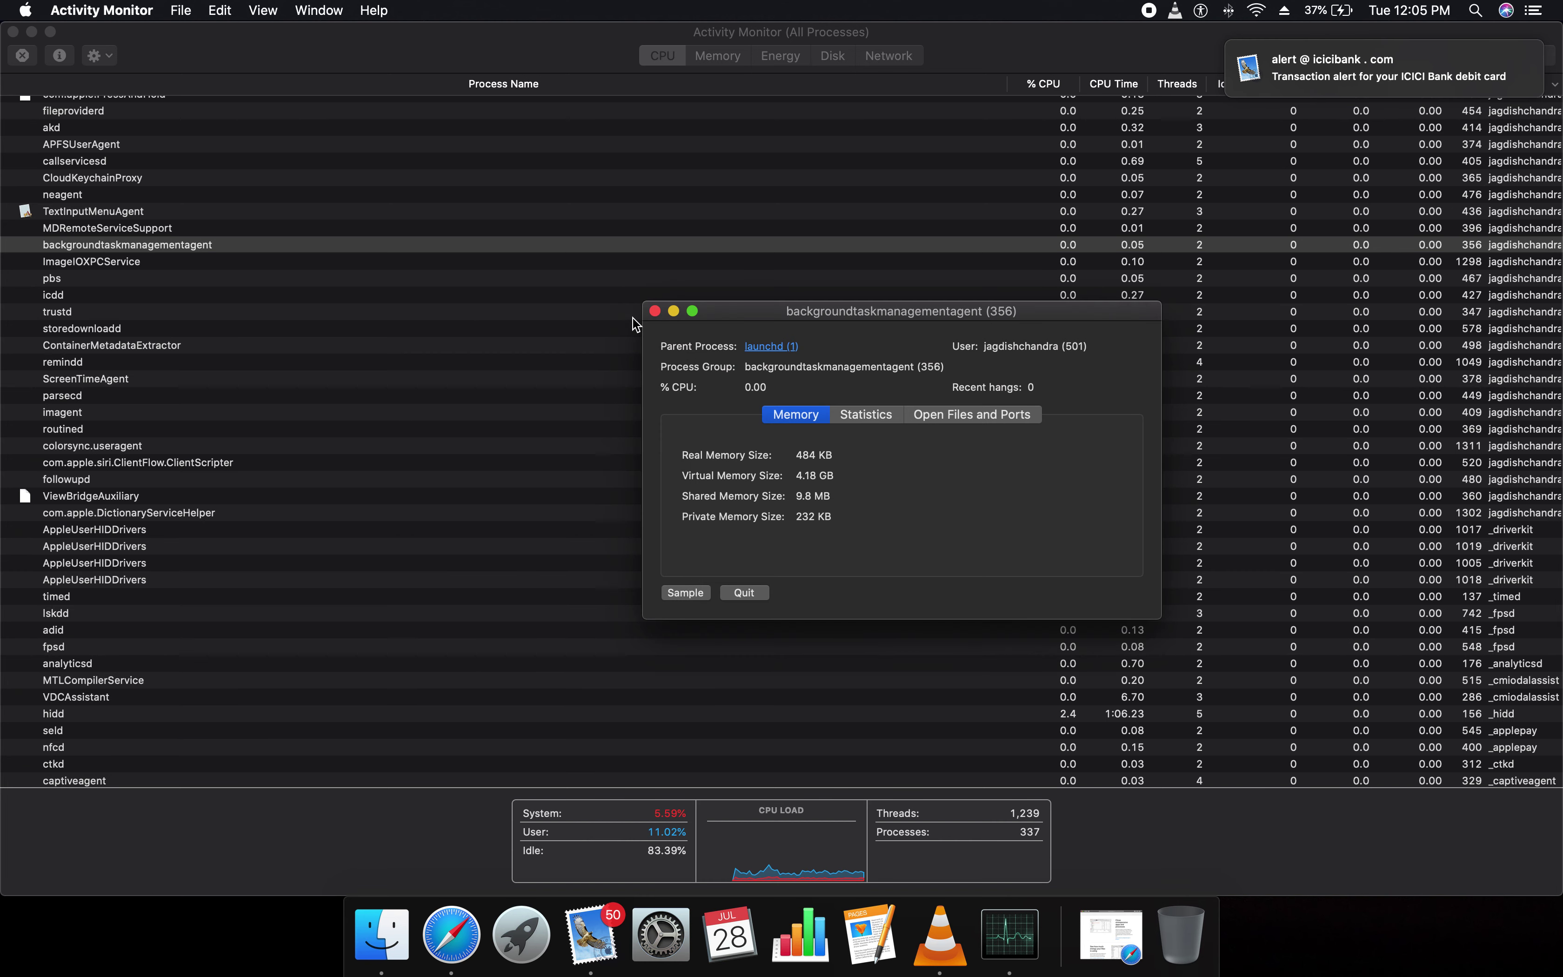
Close the backgroundtaskmanagementagent info window and browse the Activity Monitor, Edit, File and View menus
click(655, 310)
click(148, 10)
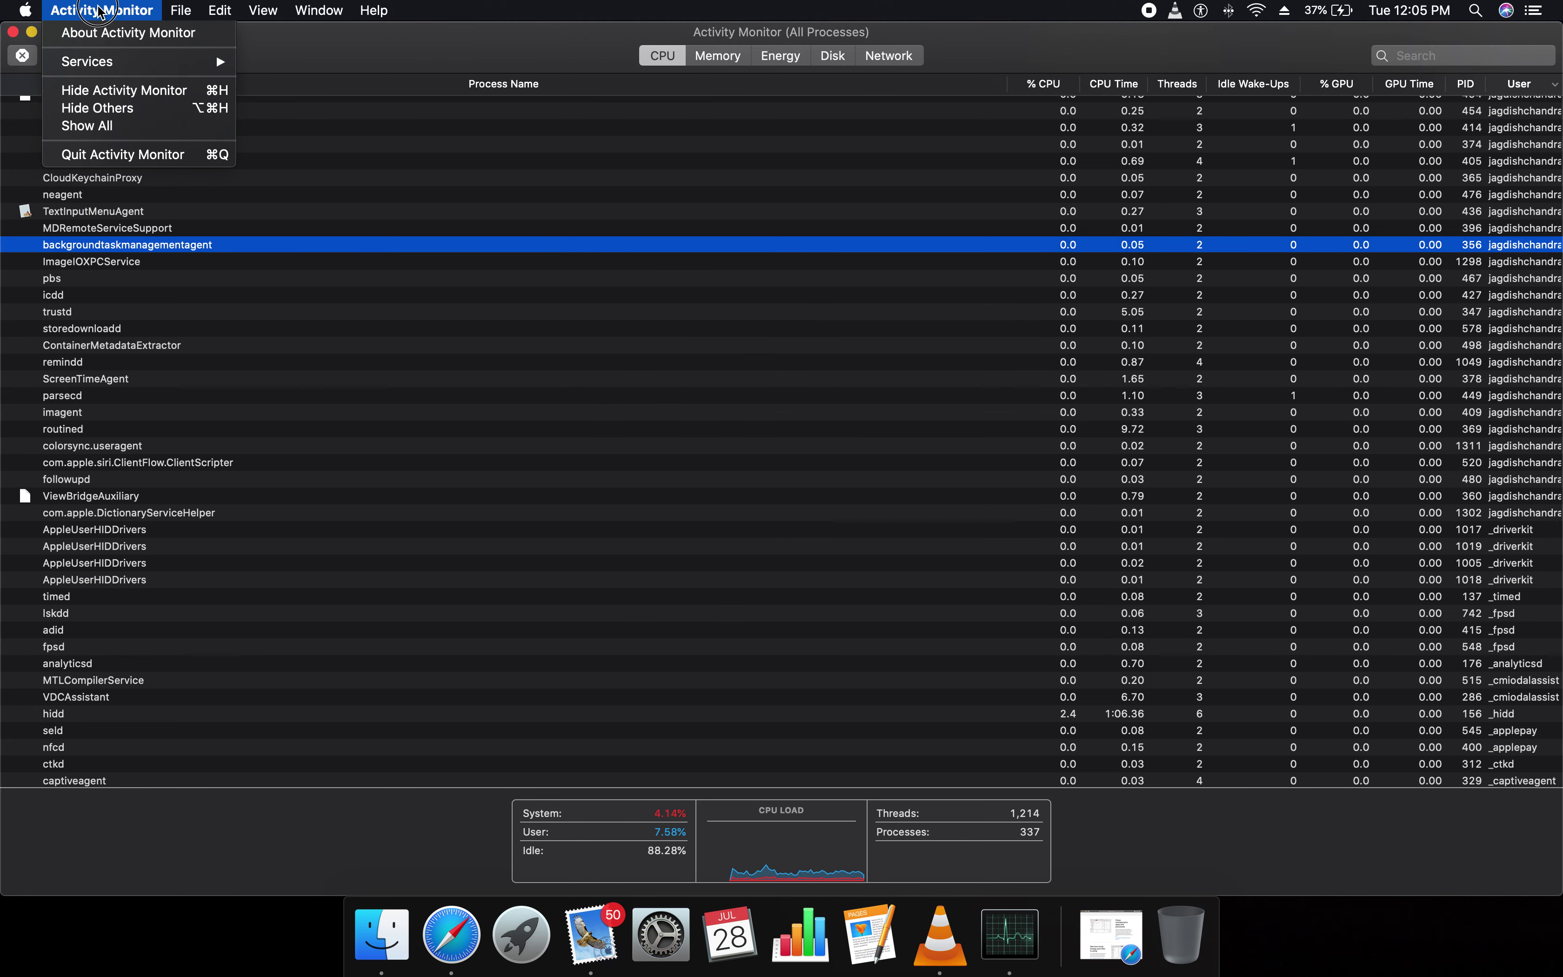
click(93, 15)
click(213, 10)
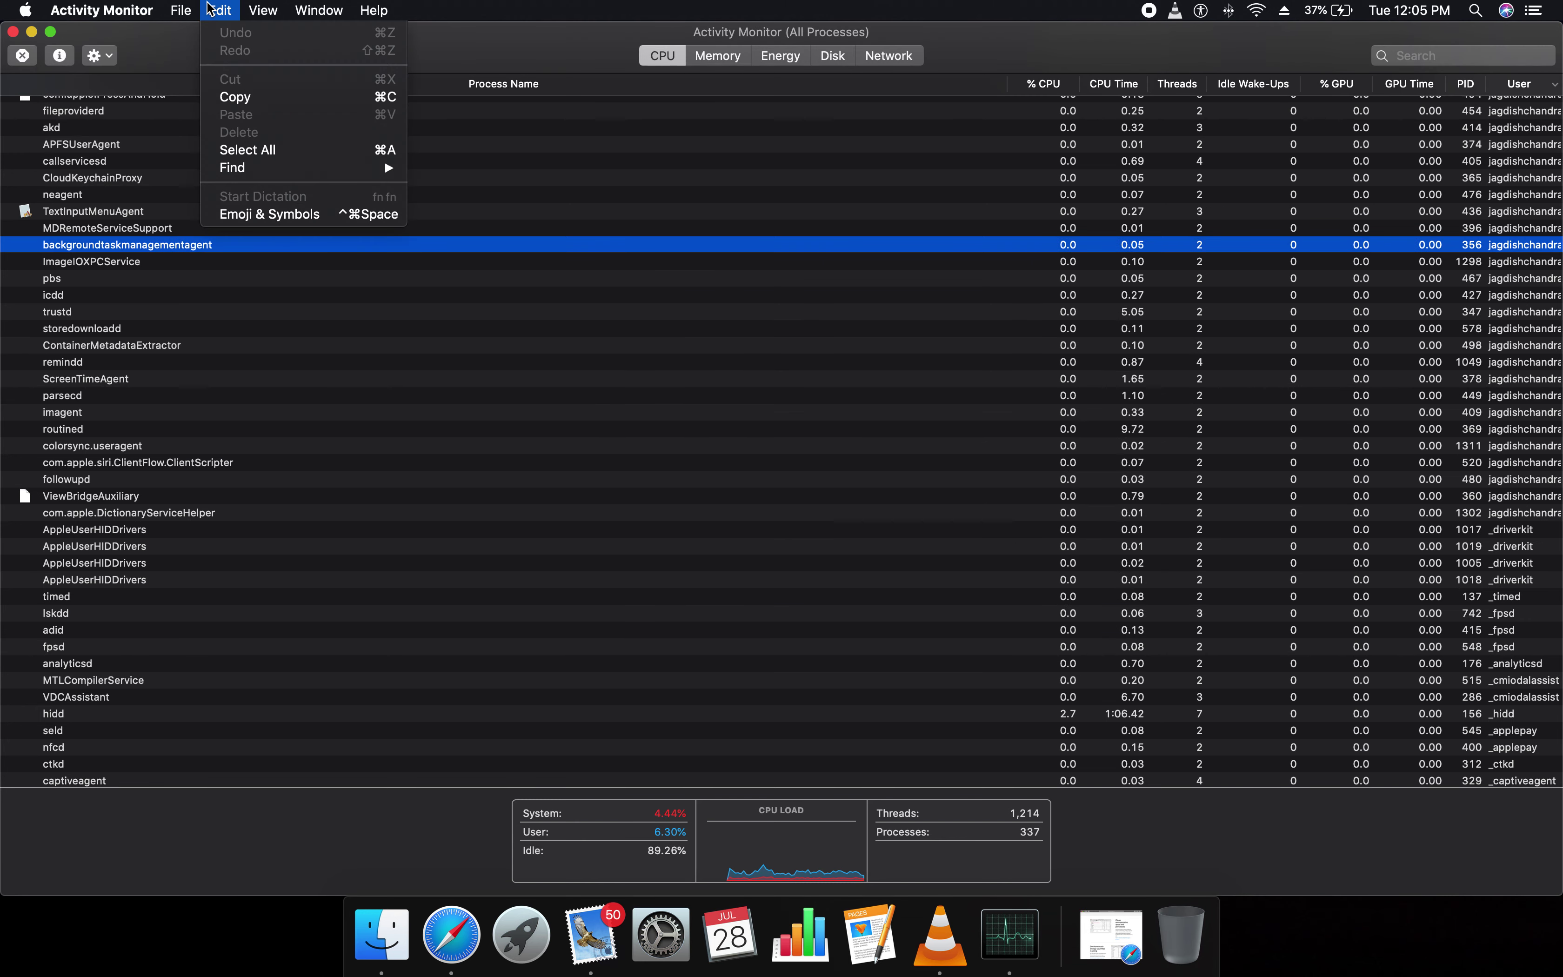
mouse_move(180, 11)
mouse_move(276, 5)
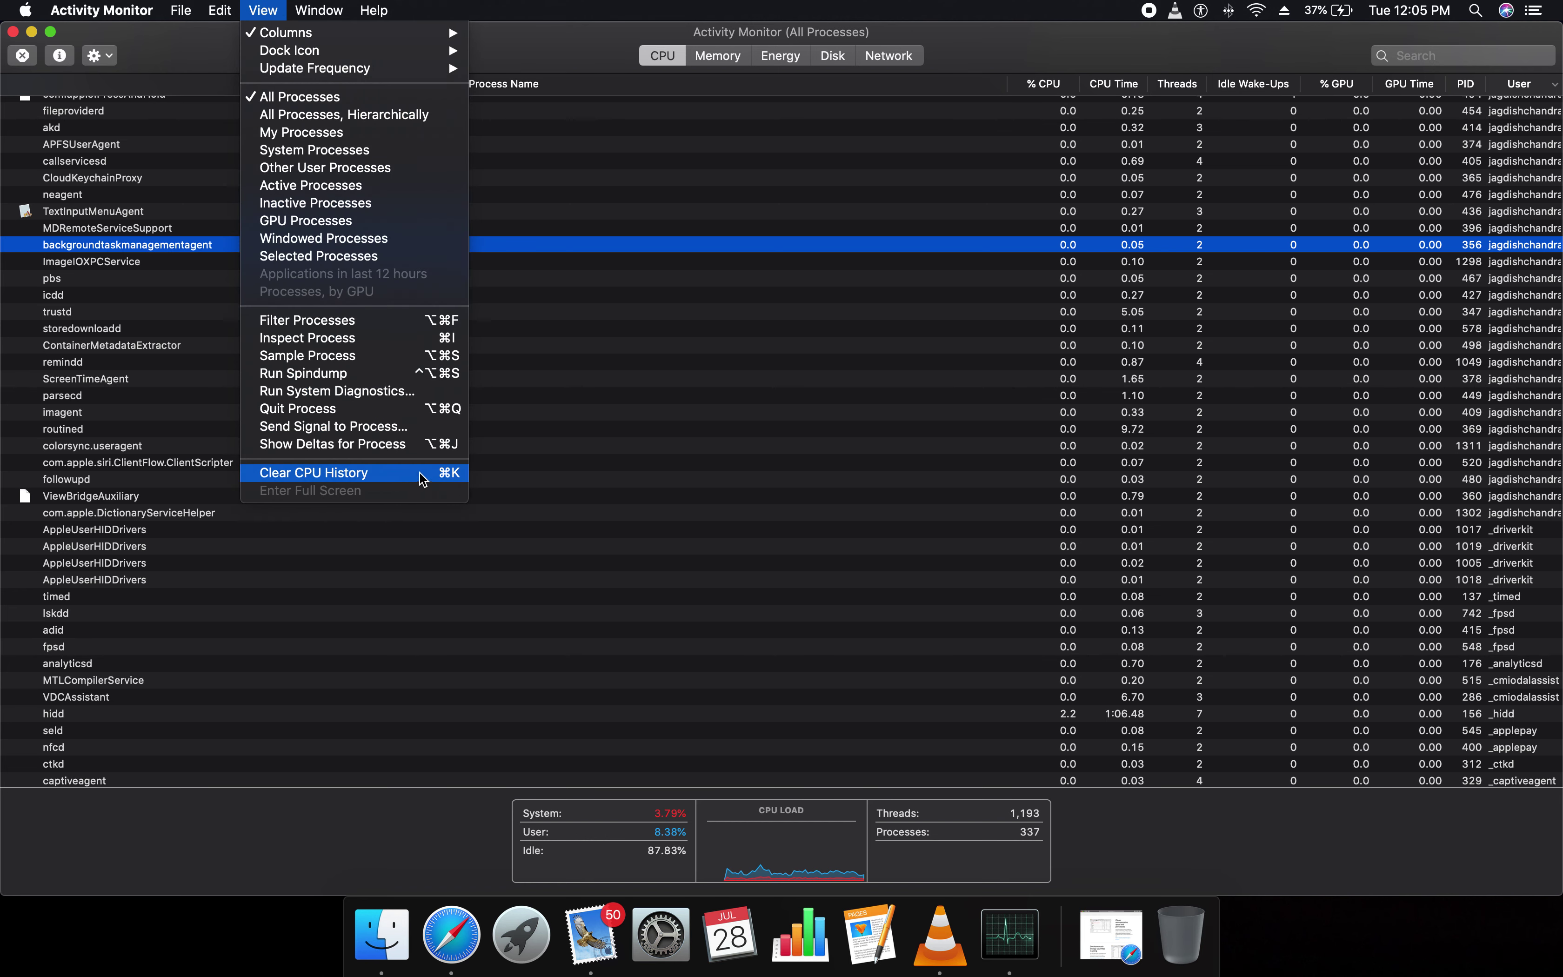
click(530, 454)
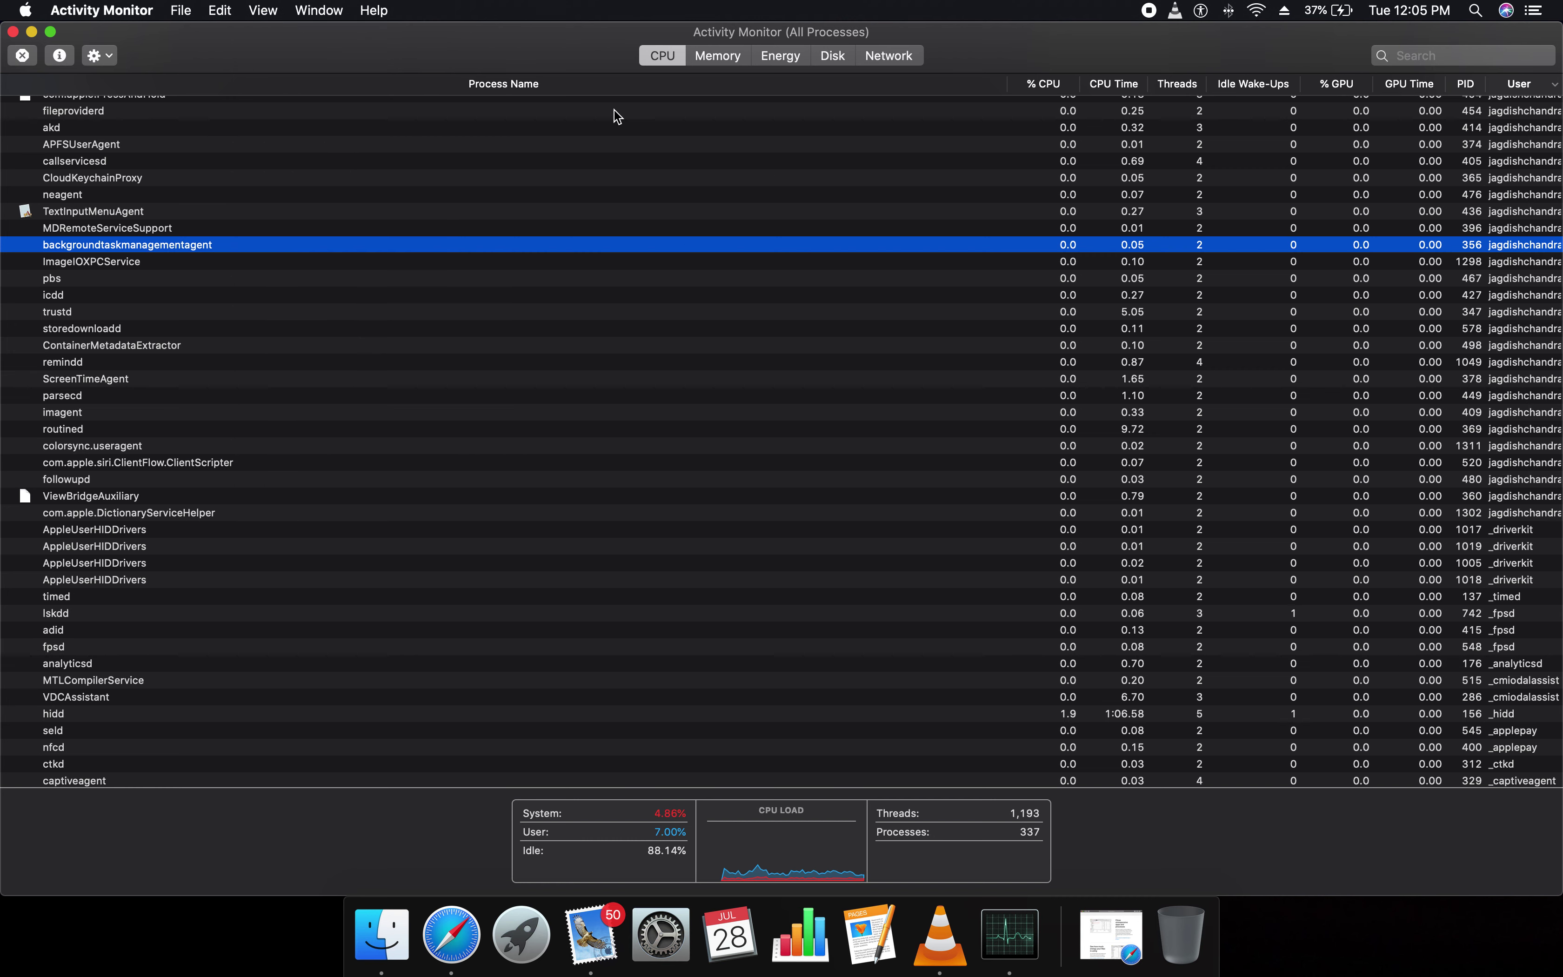
Switch to the Memory view and locate backgroundtaskmanagementagent in the list
click(716, 55)
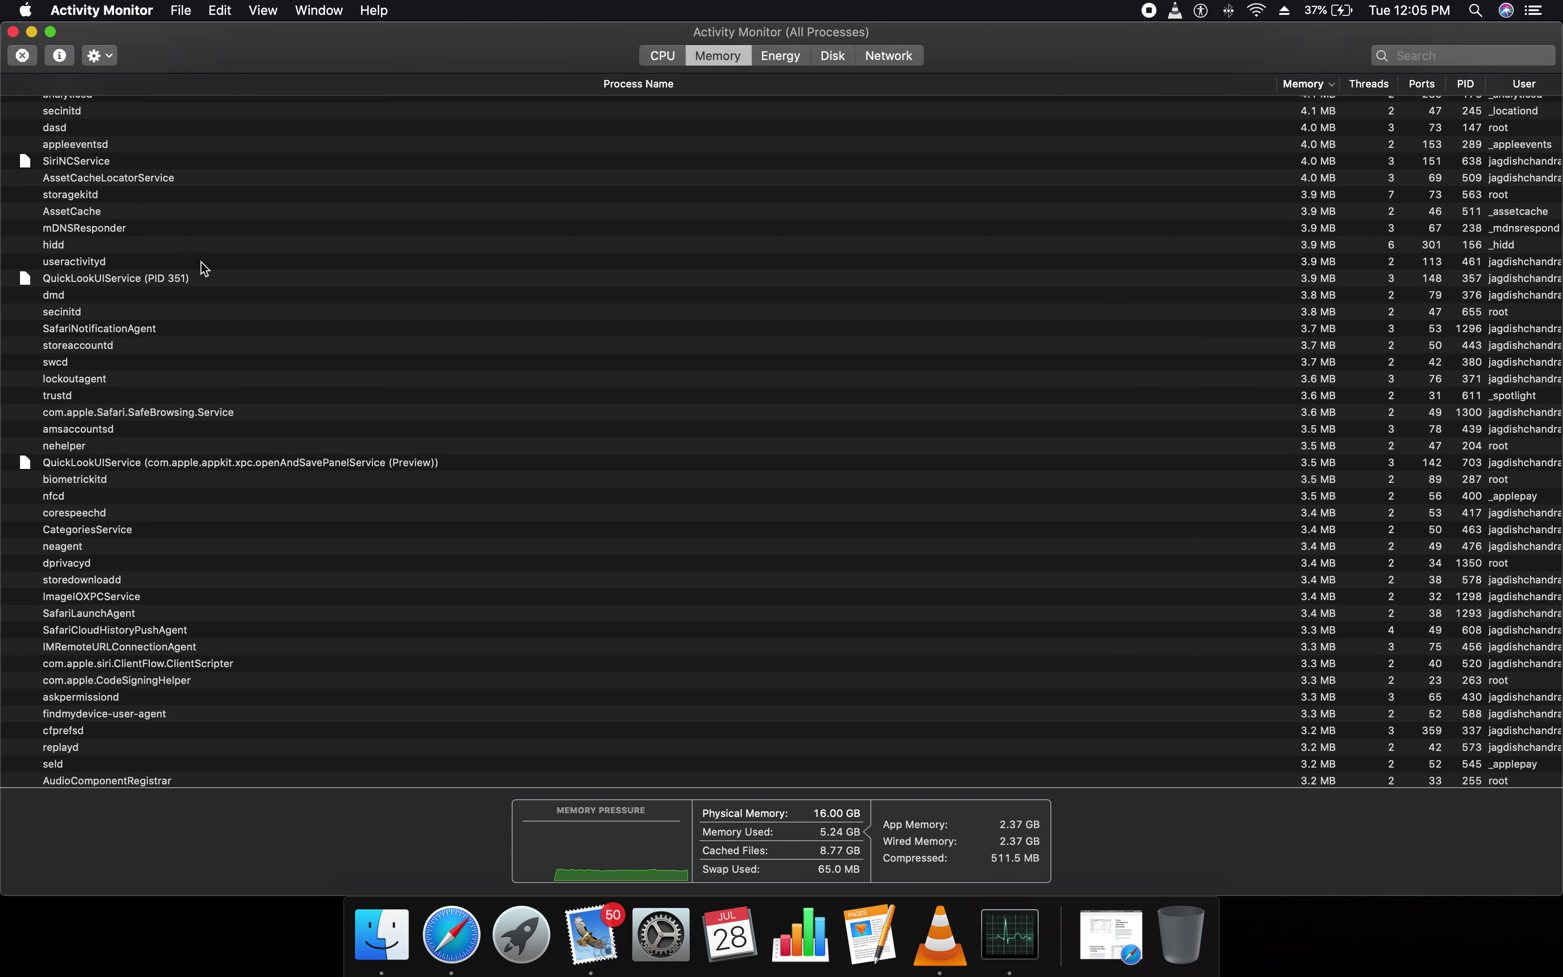
scroll(155, 256, up, 15)
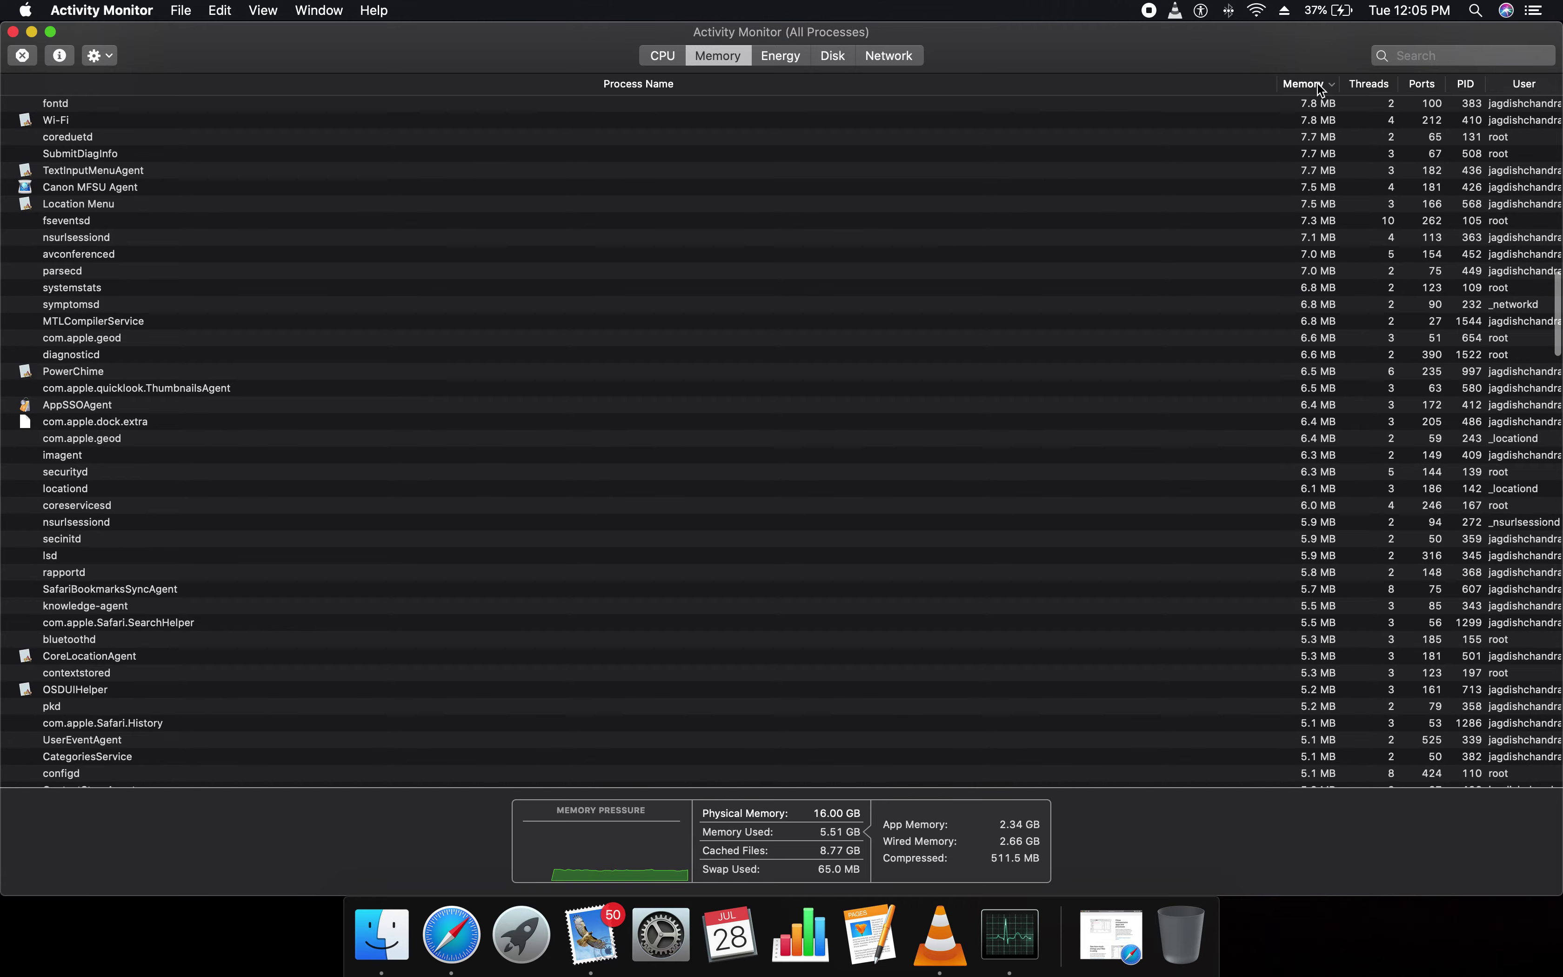
scroll(1335, 351, down, 20)
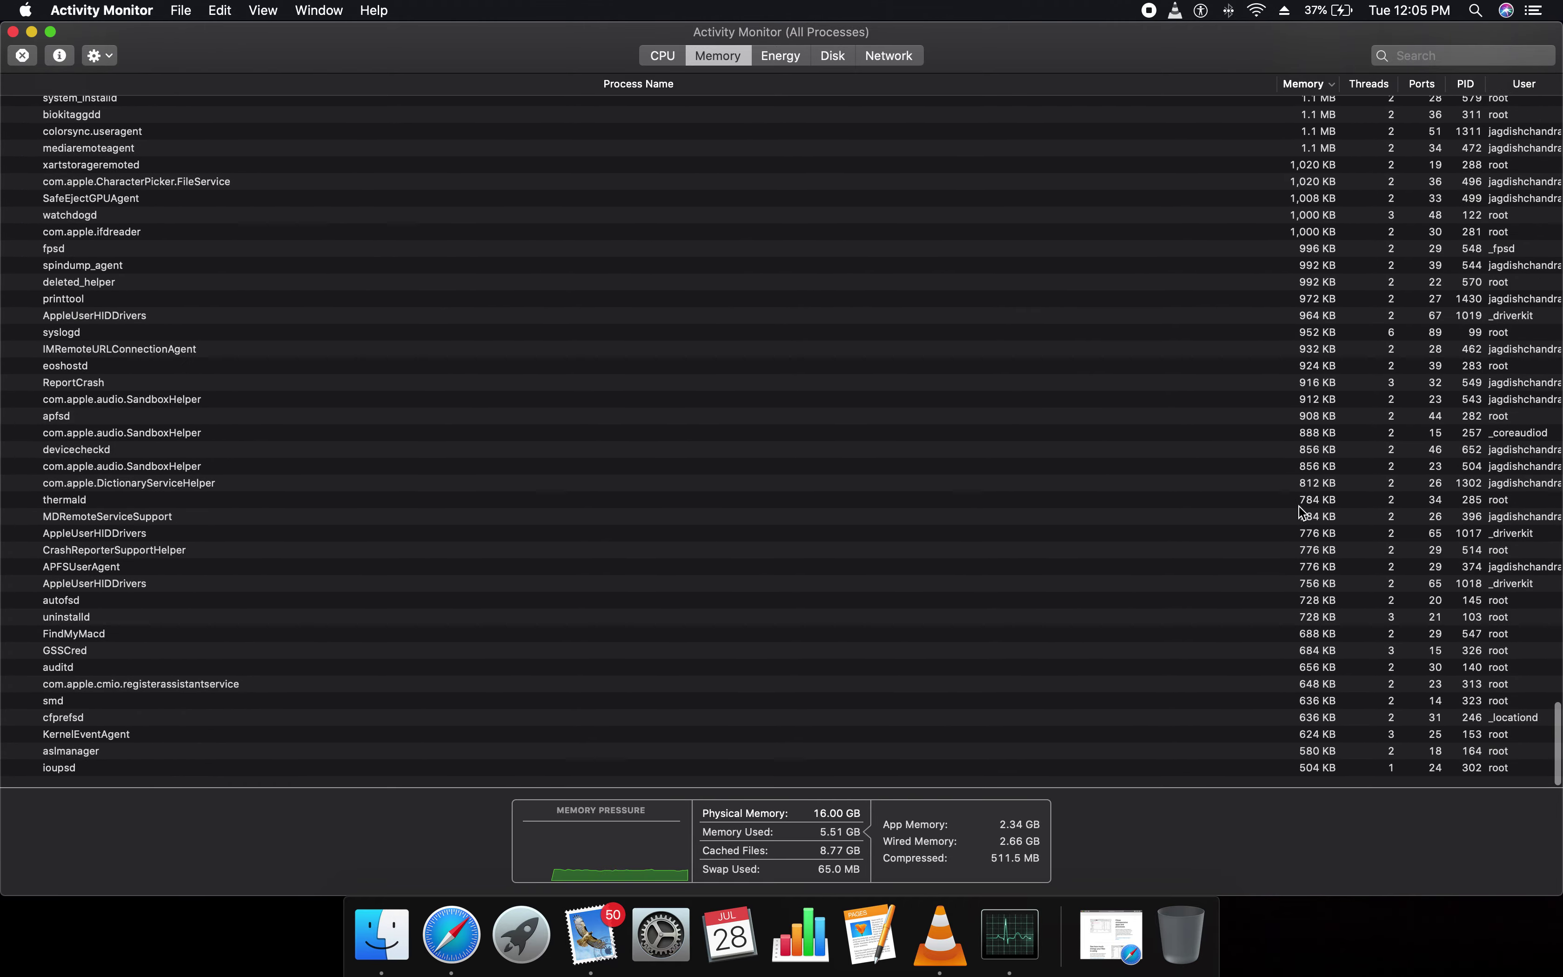
scroll(1307, 606, up, 20)
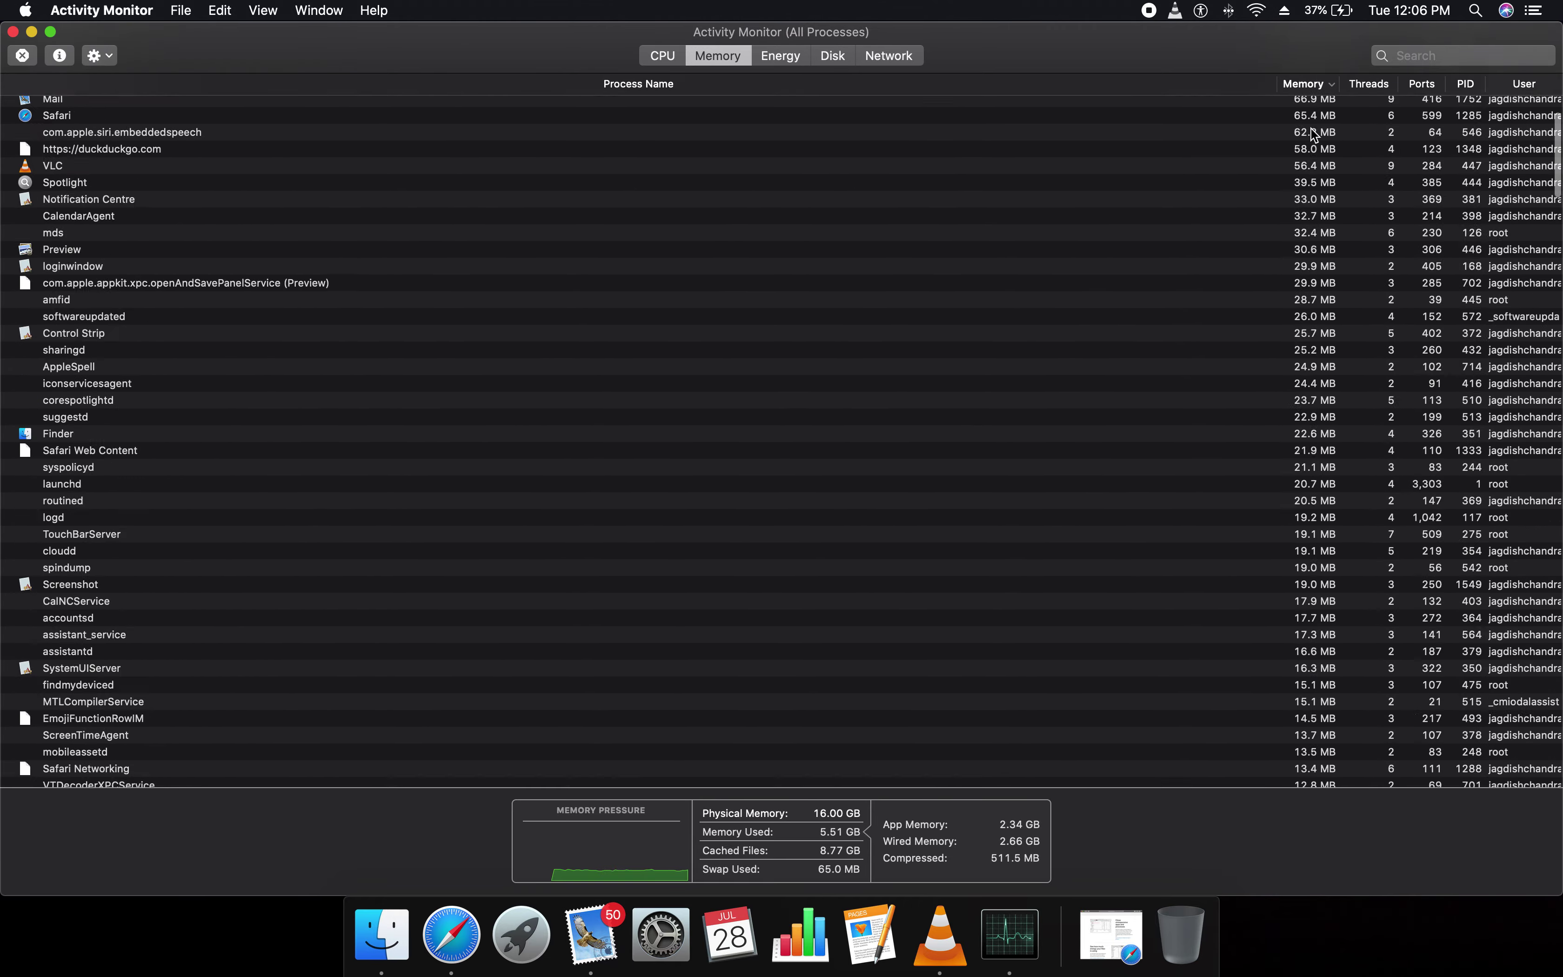
scroll(1314, 388, down, 20)
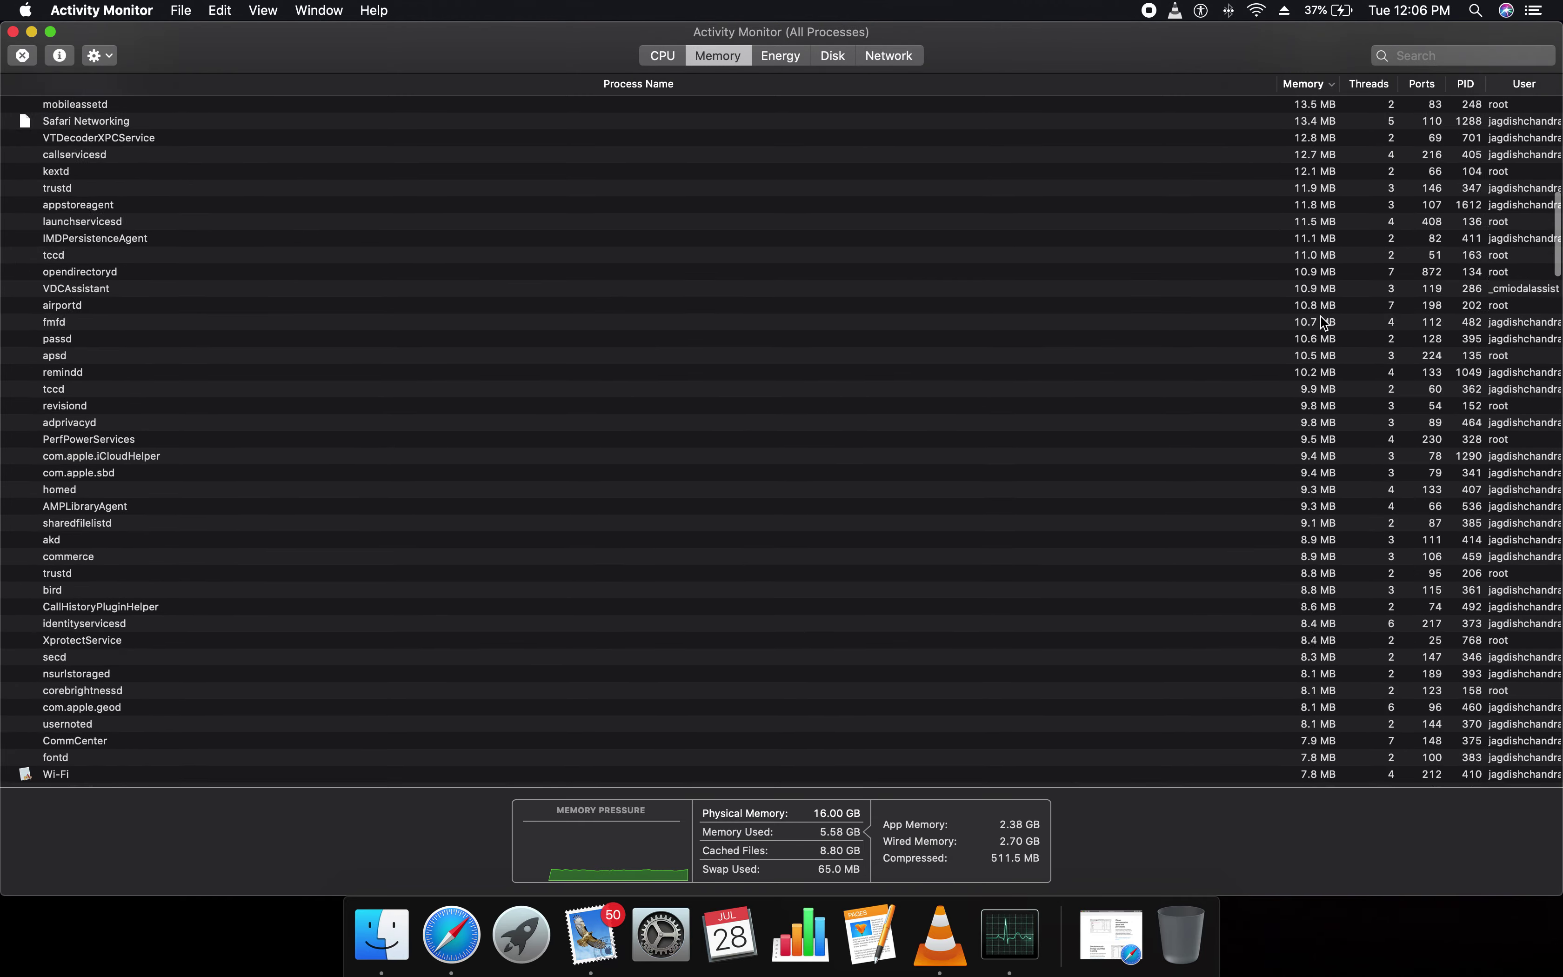
click(1314, 706)
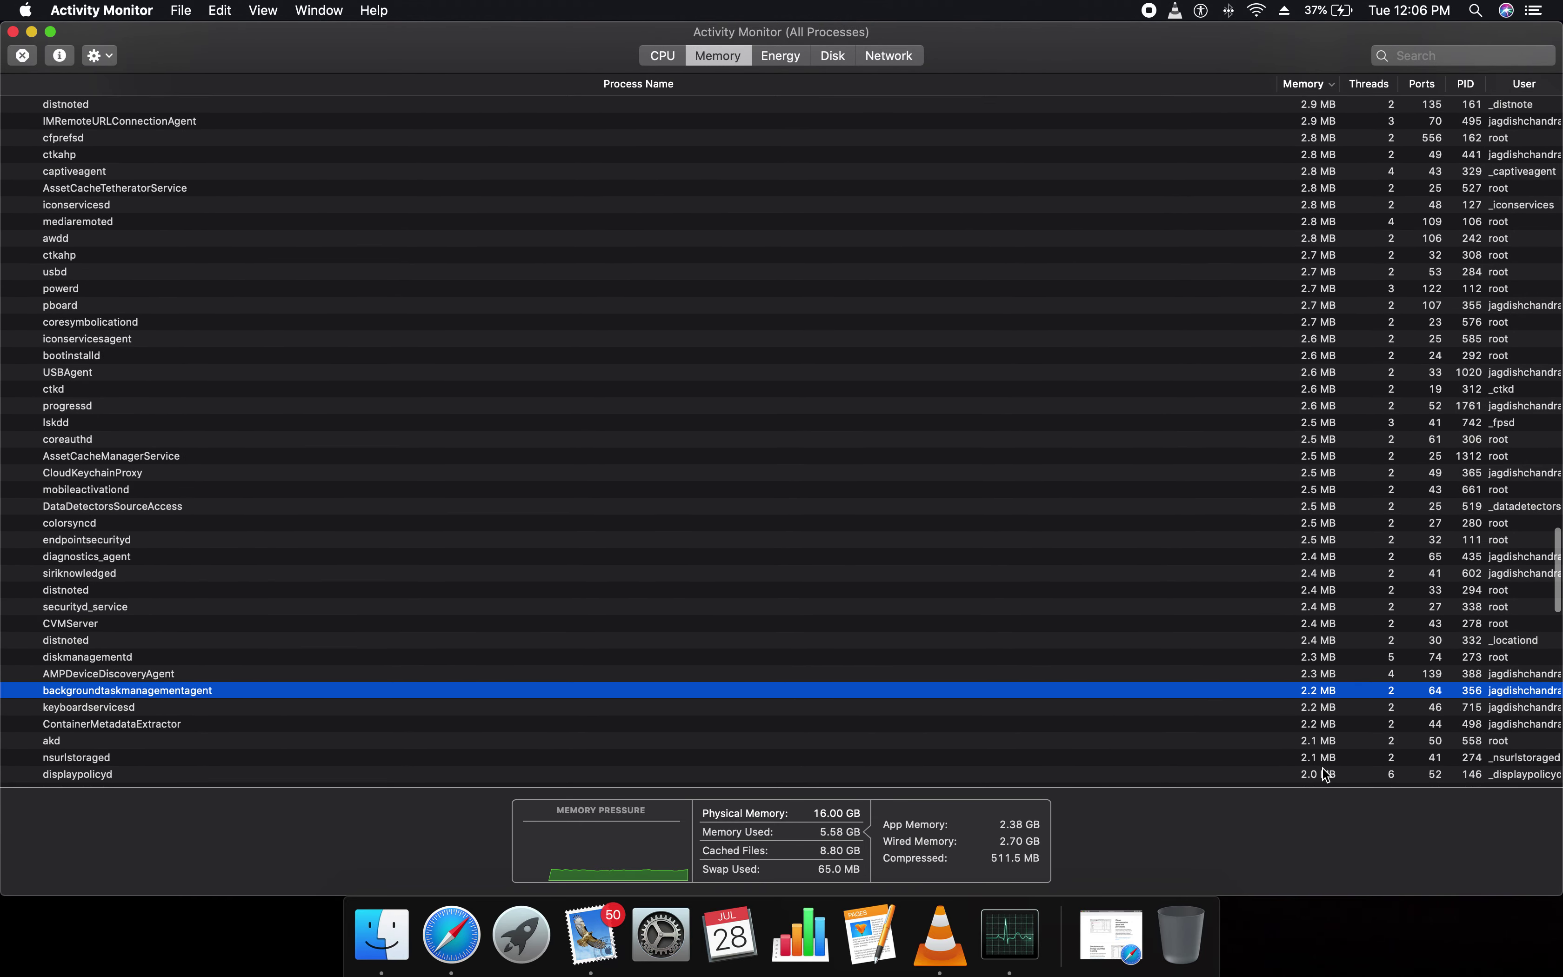
scroll(1313, 779, down, 20)
scroll(1314, 410, down, 10)
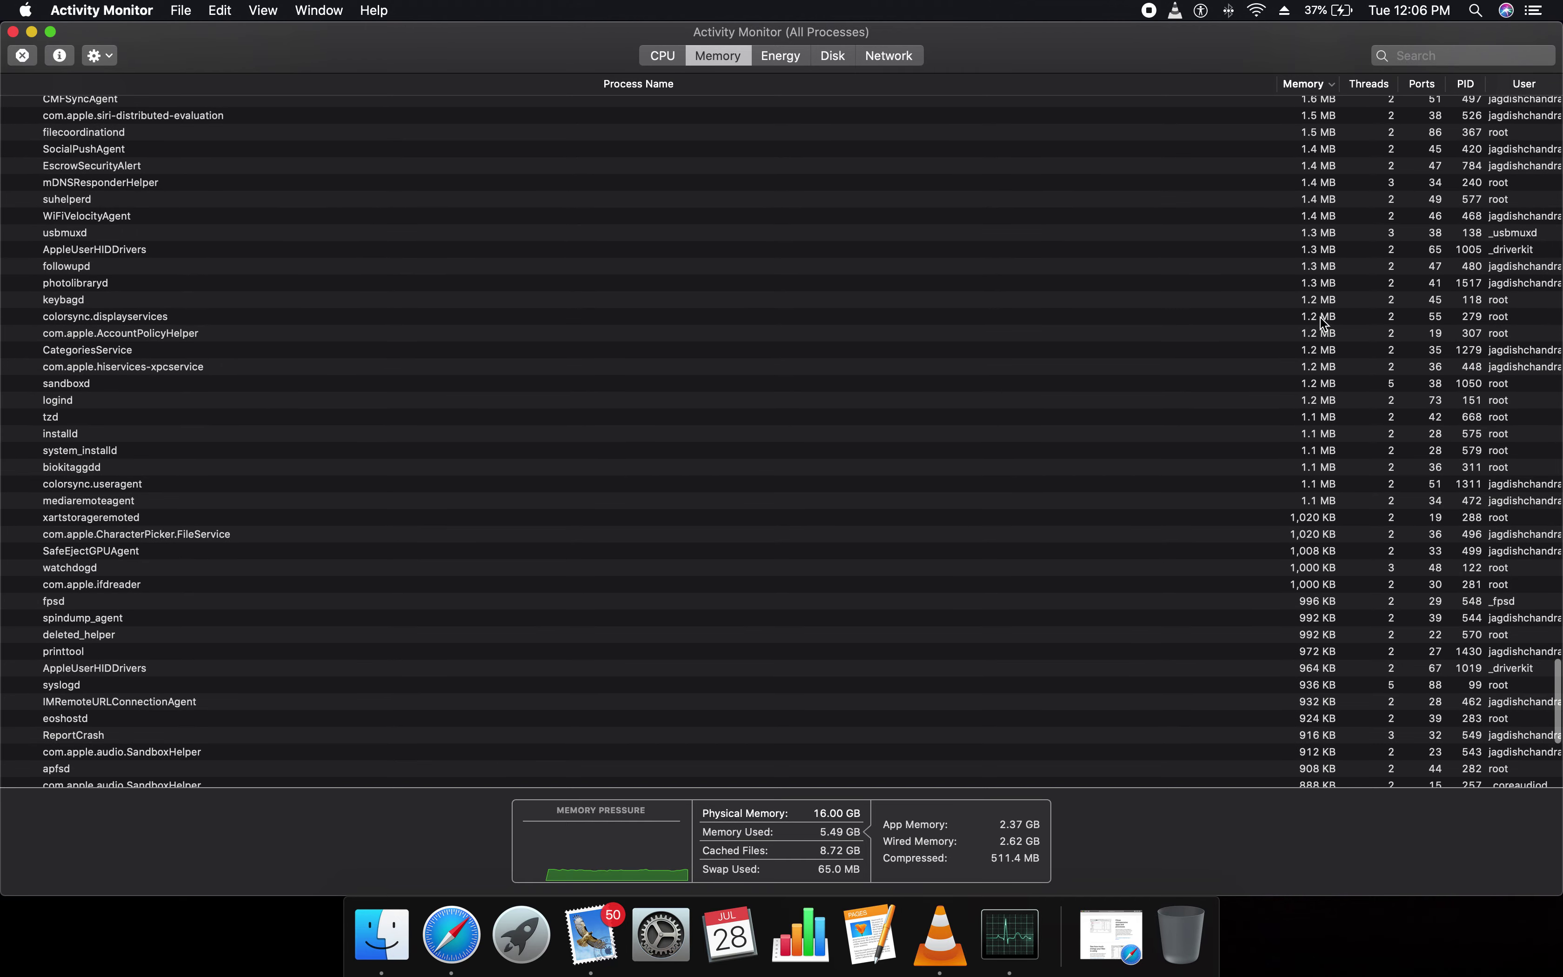
scroll(1291, 739, down, 3)
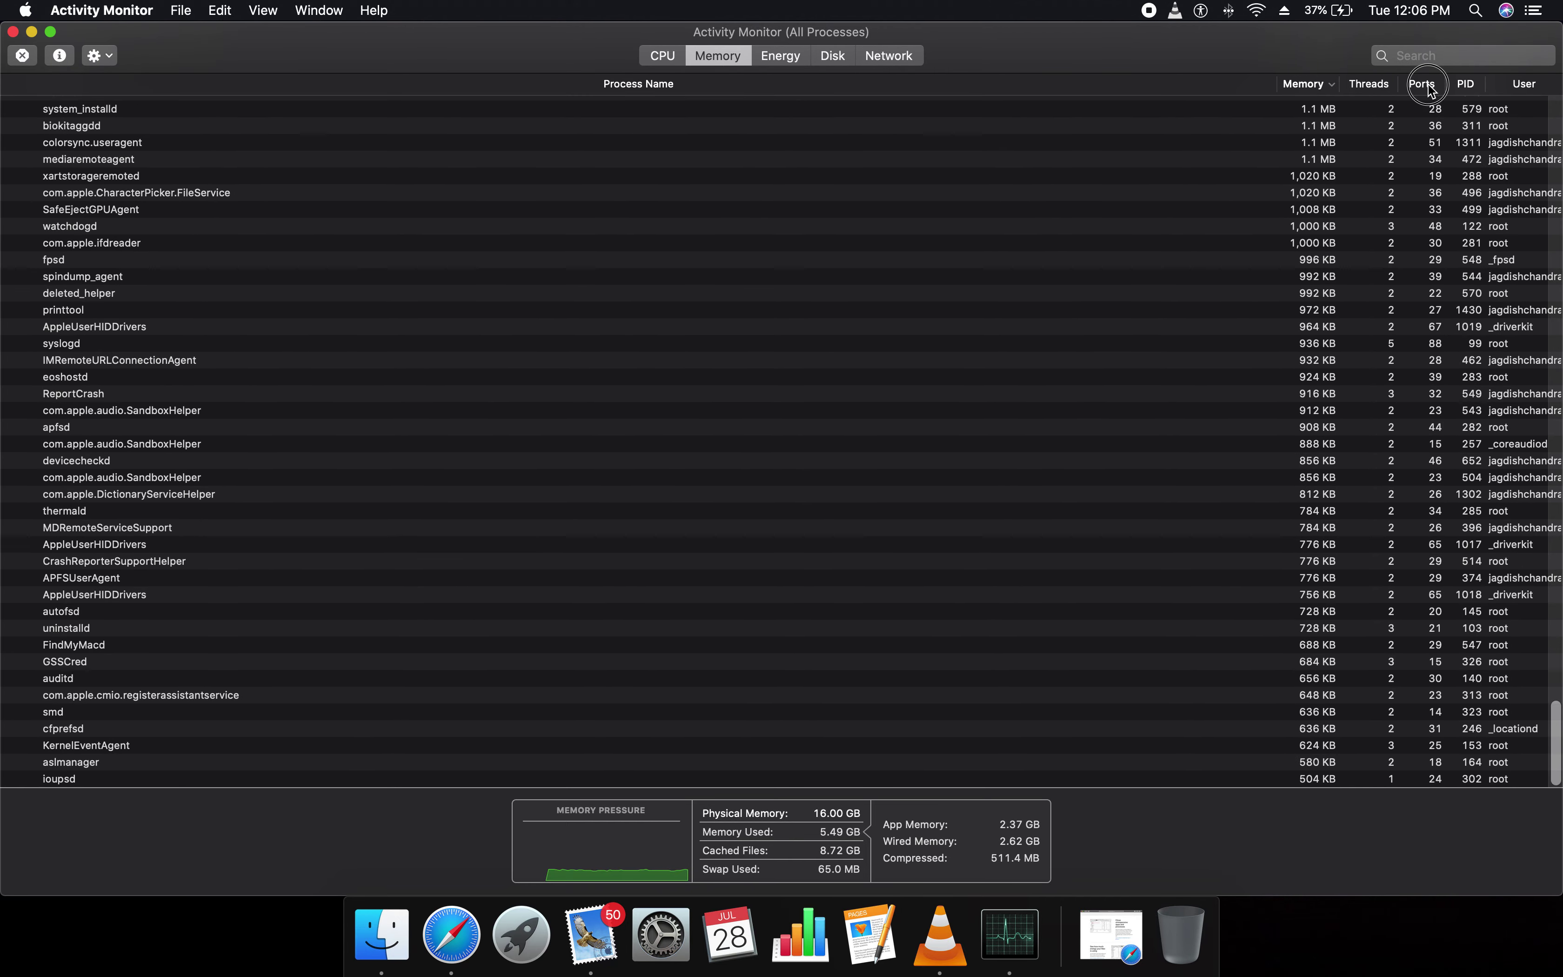
Sort the memory list by PID, then by User, and move to the Energy view
click(1466, 85)
click(1520, 85)
scroll(1494, 297, up, 15)
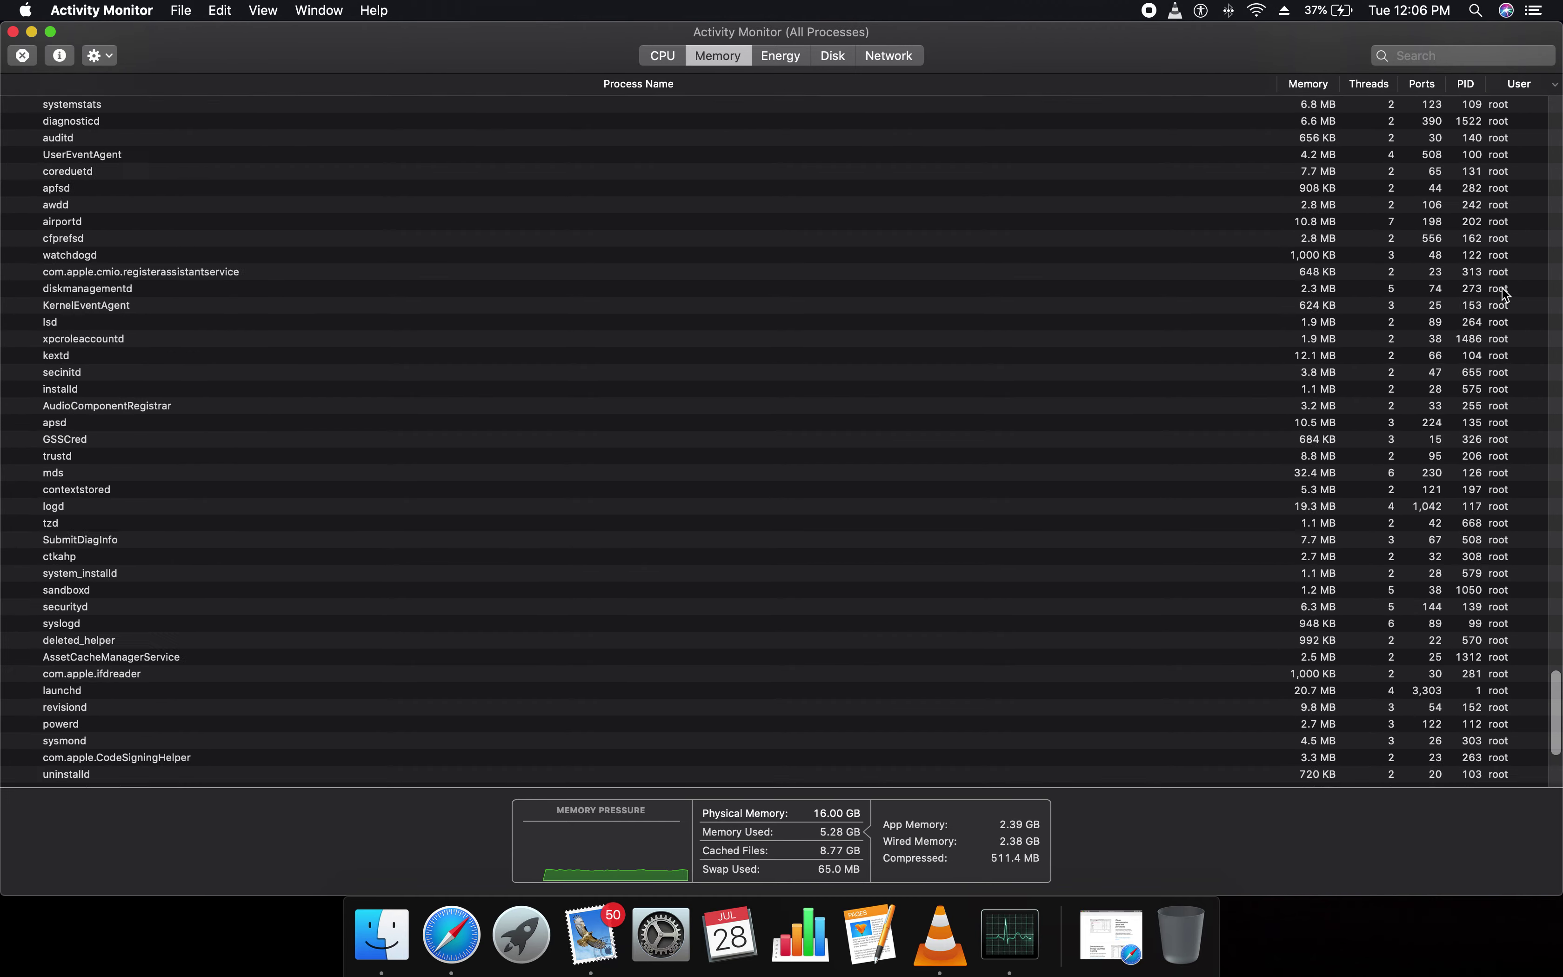
scroll(1494, 297, down, 1)
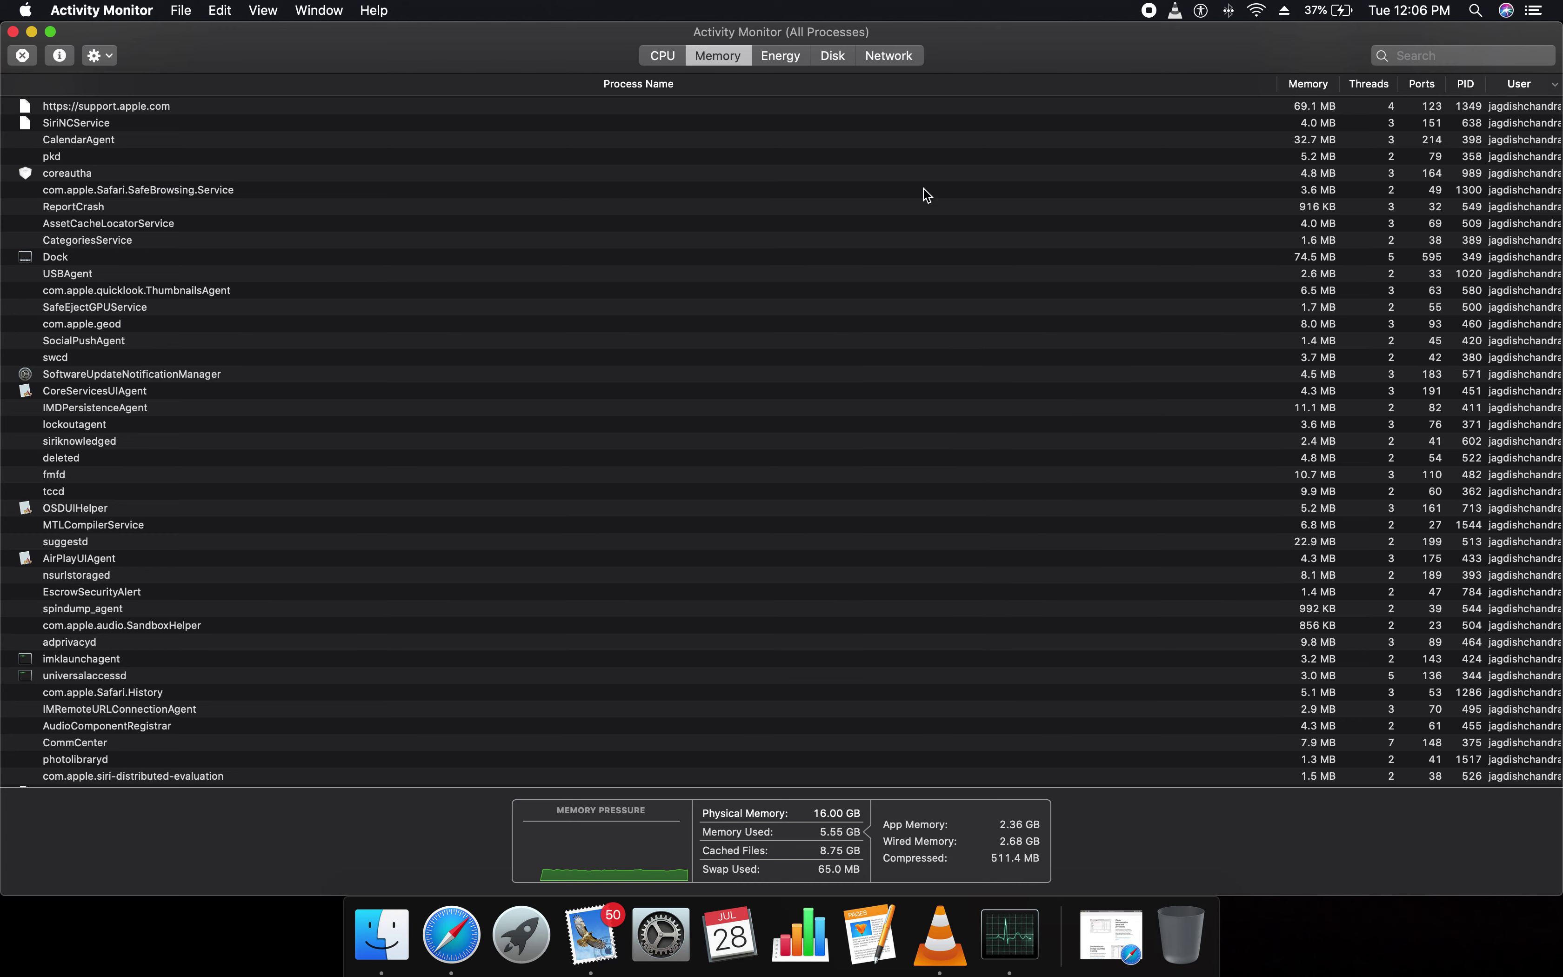
click(790, 61)
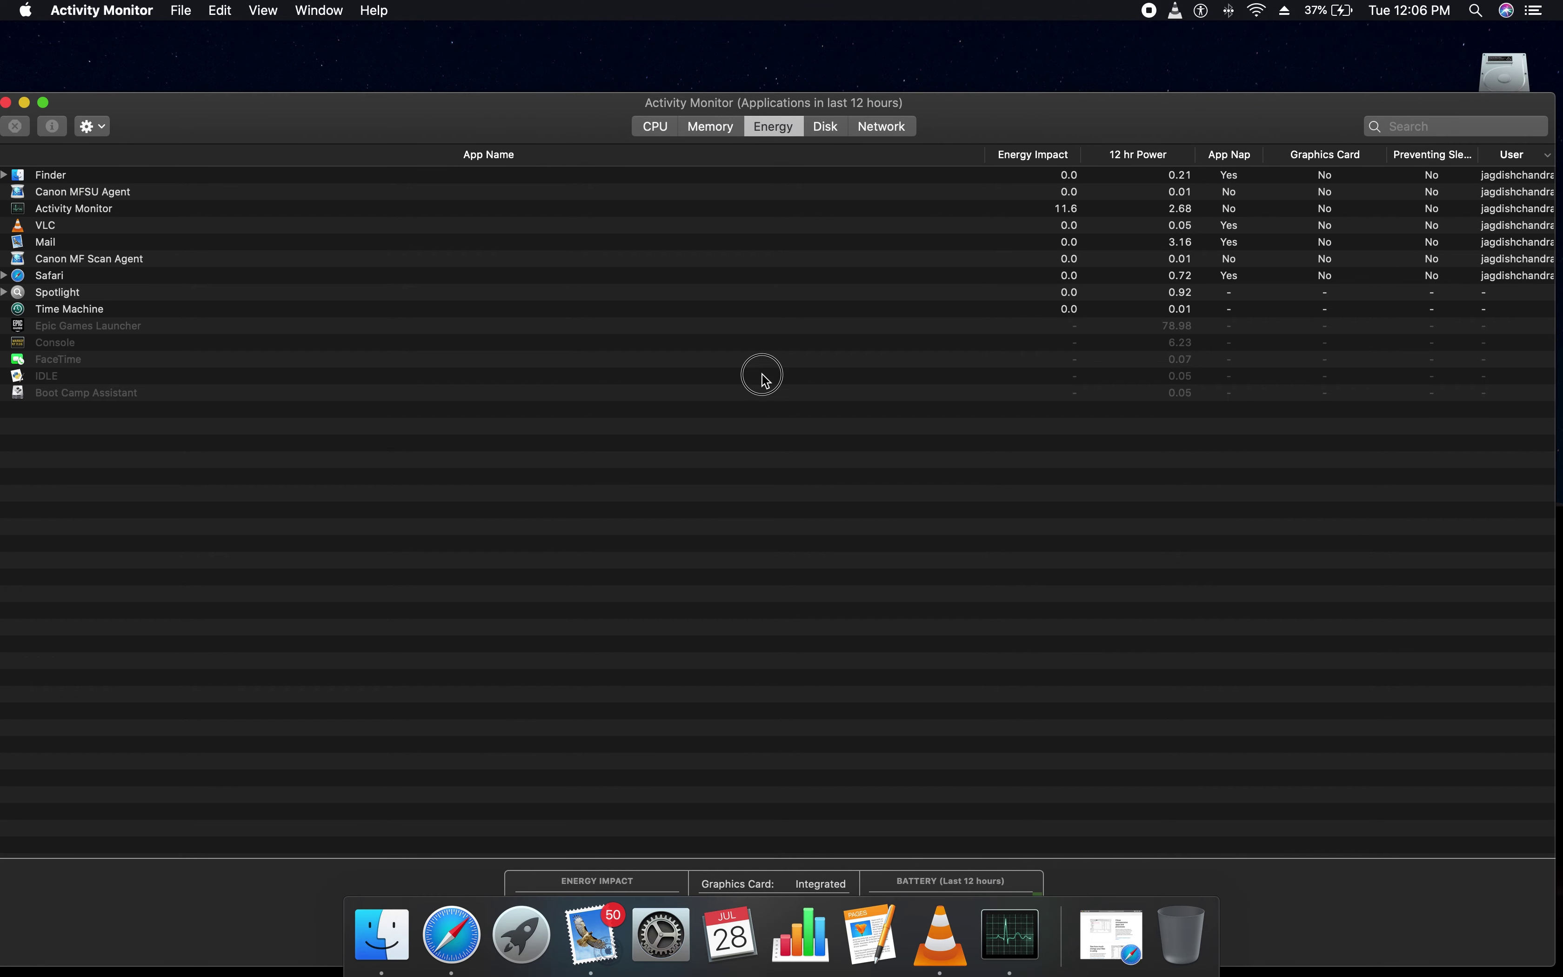
Reposition the window, zoom it to full screen, and select the Activity Monitor and VLC rows
drag(948, 102, 957, 32)
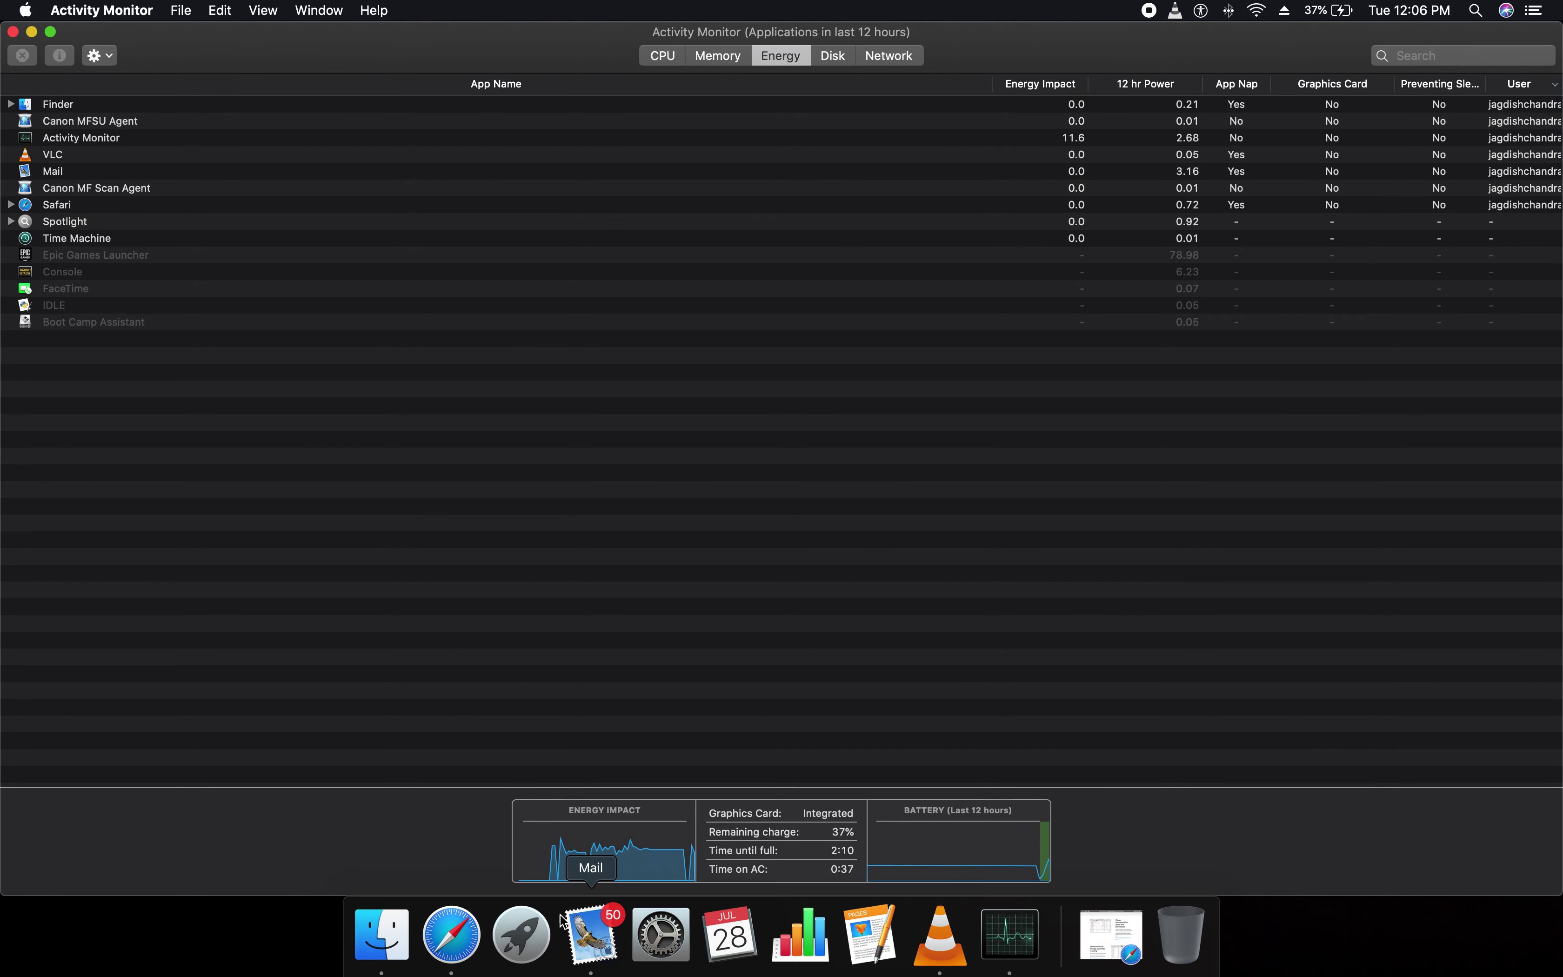
click(597, 852)
drag(854, 811, 788, 812)
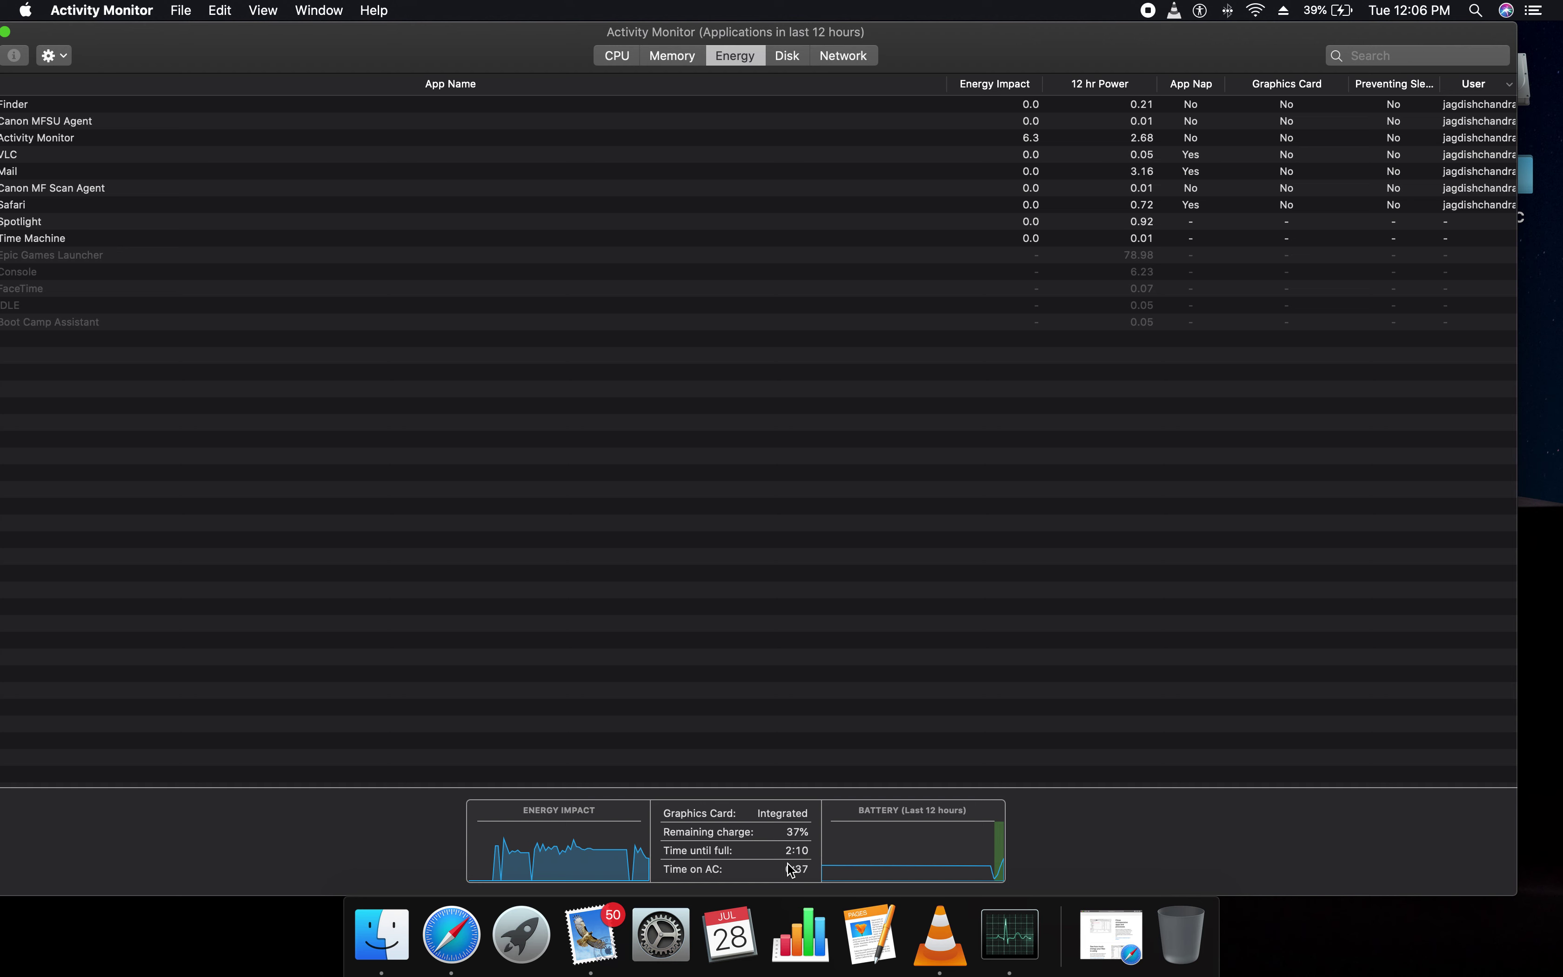
click(91, 138)
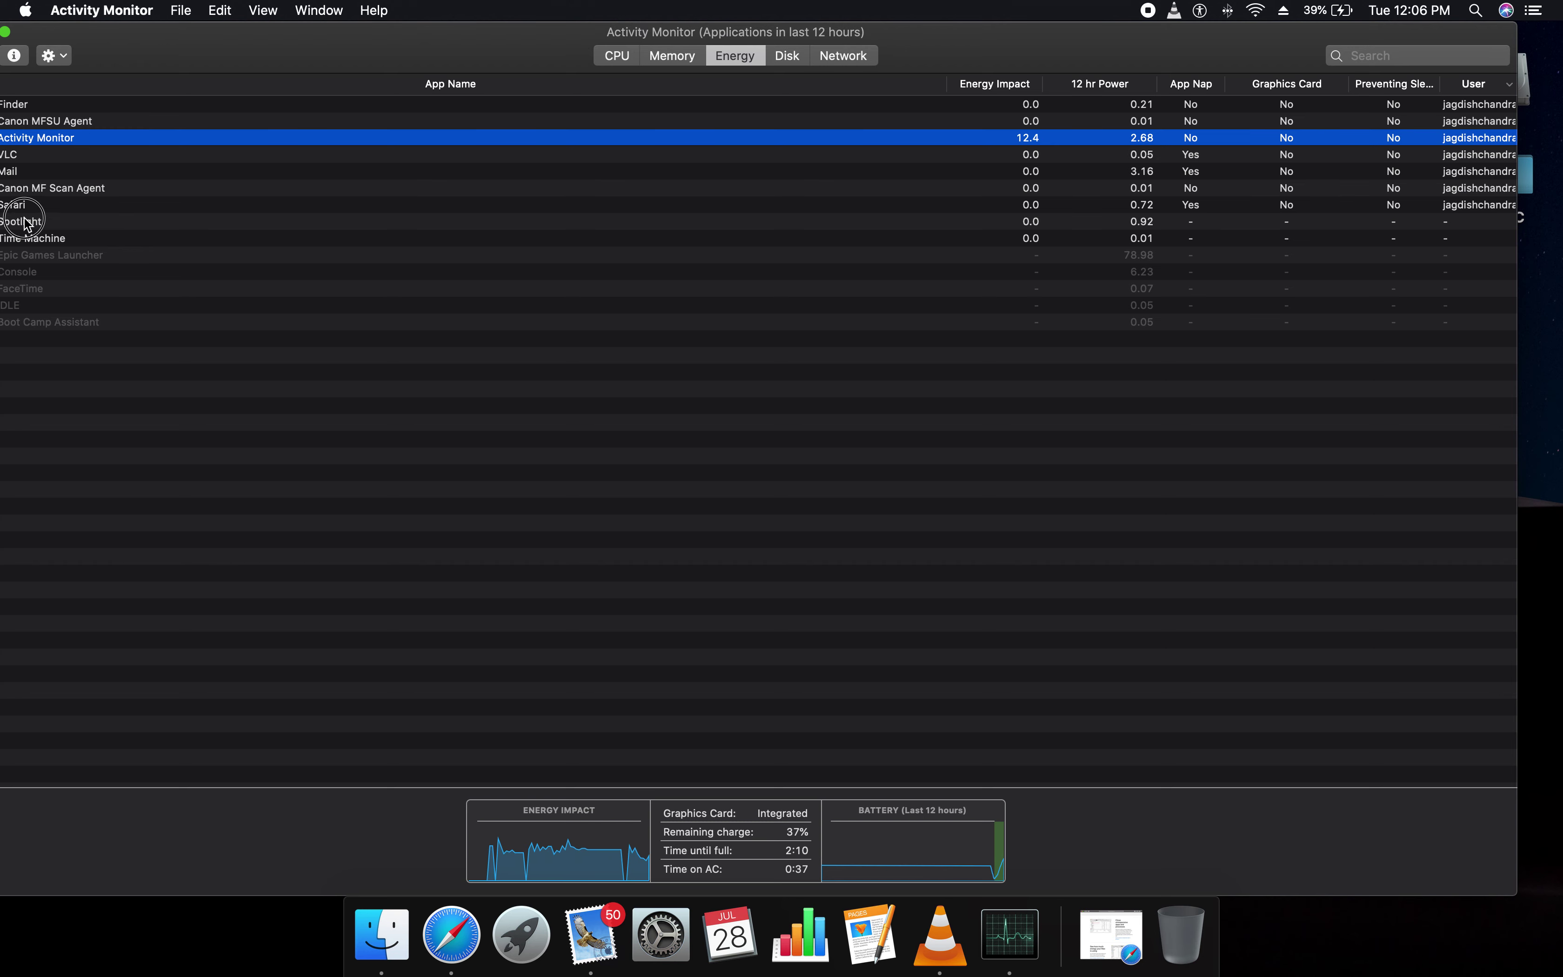
click(3, 31)
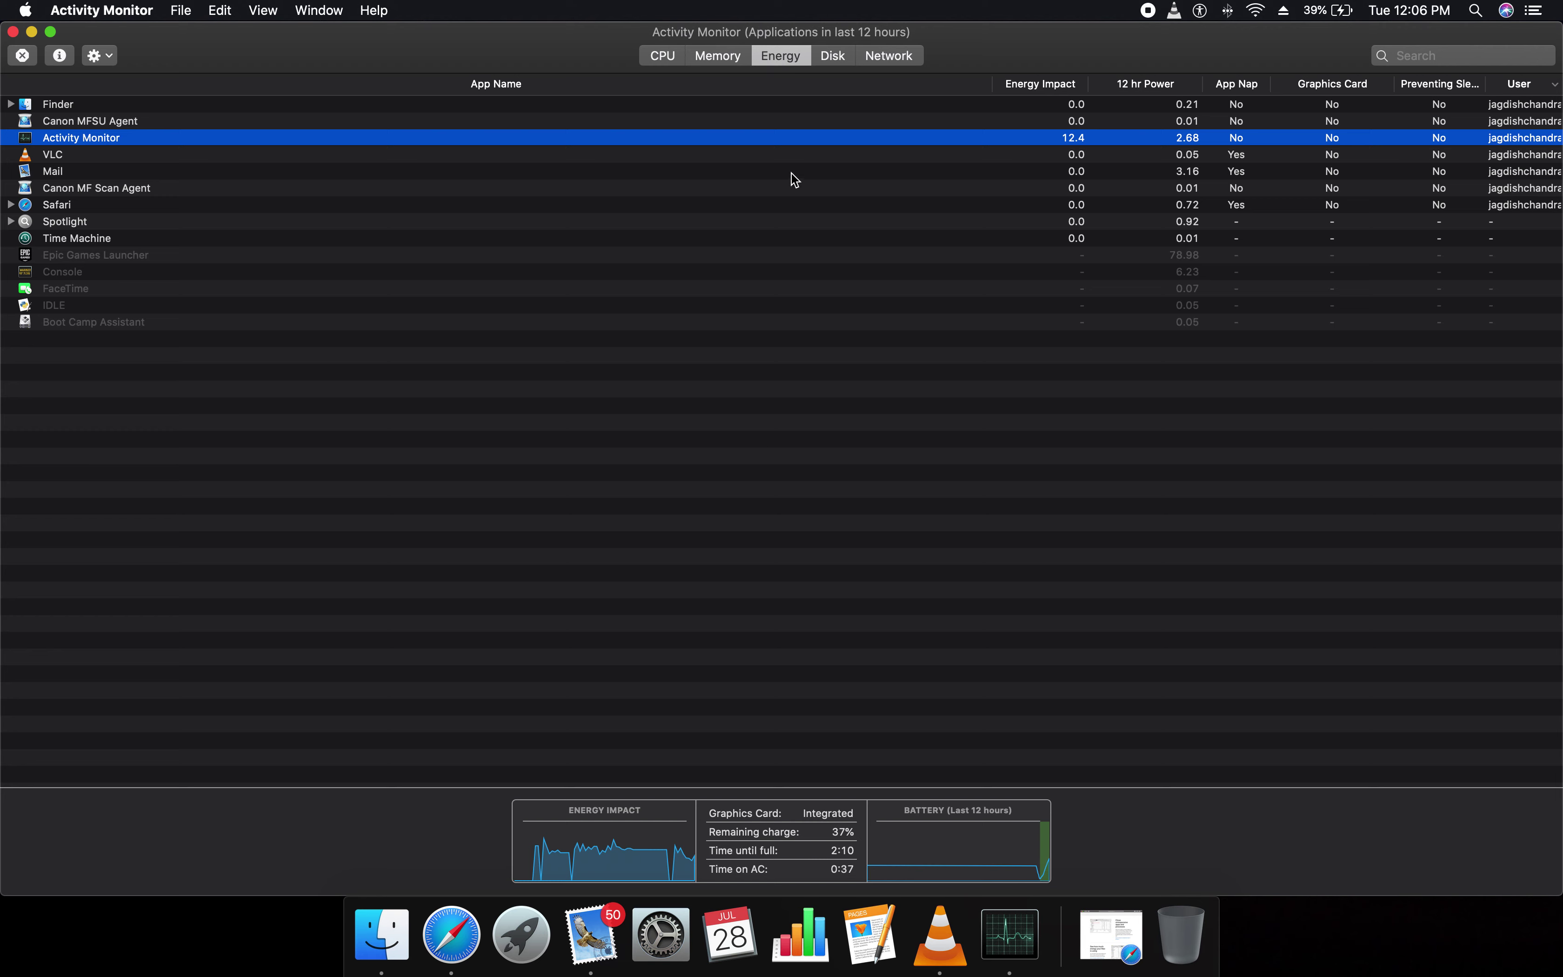
click(787, 151)
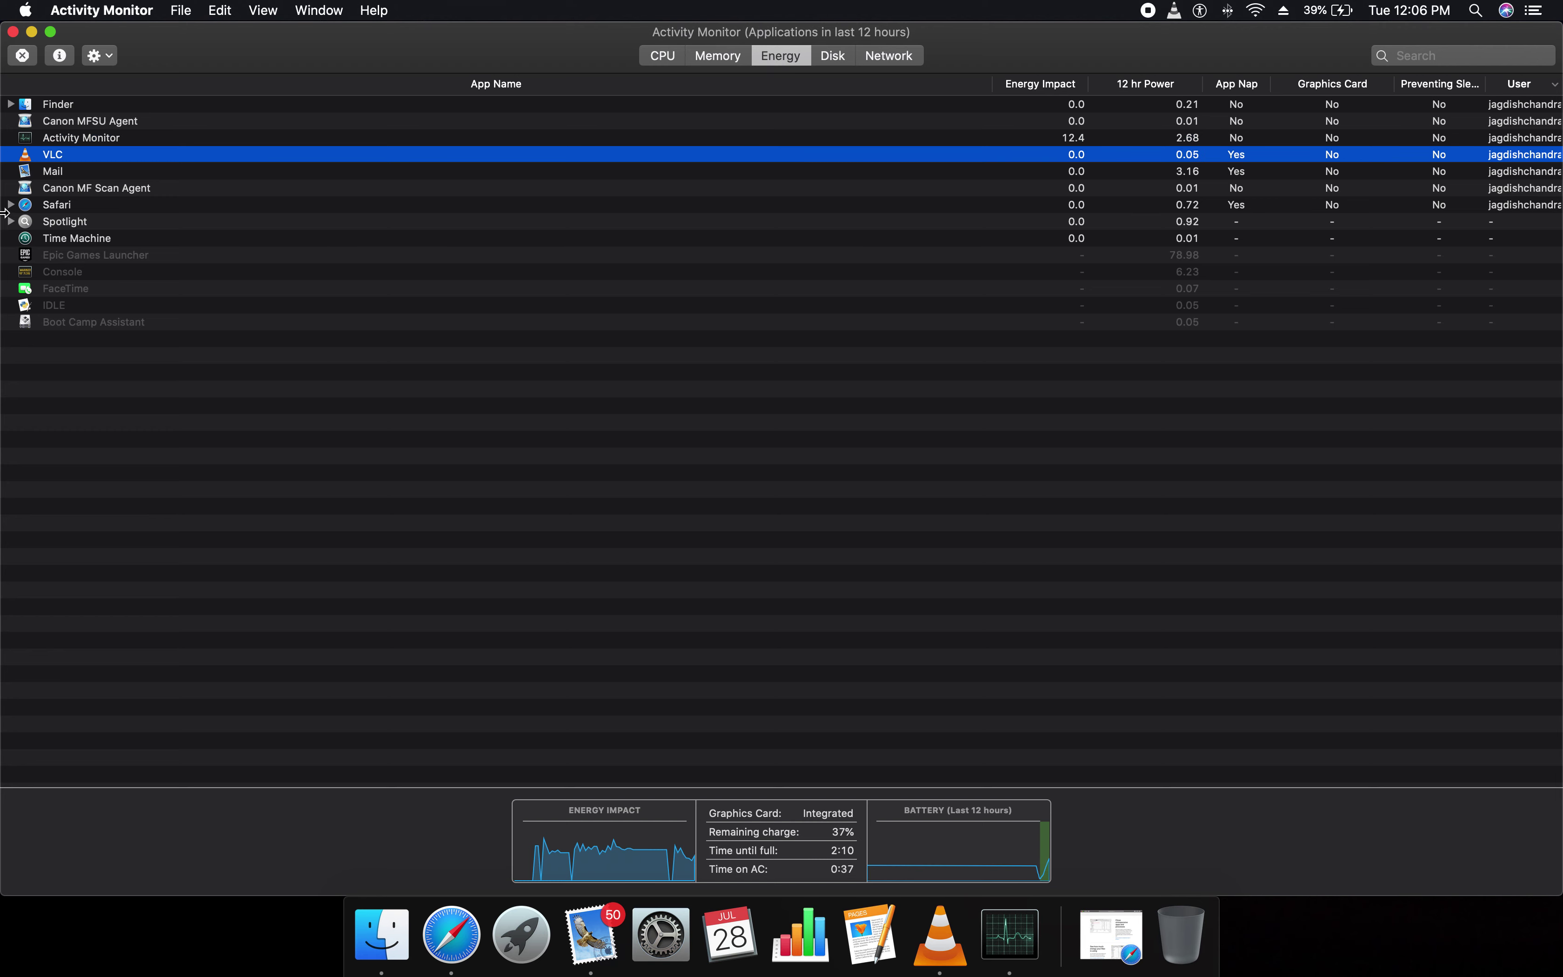
click(126, 142)
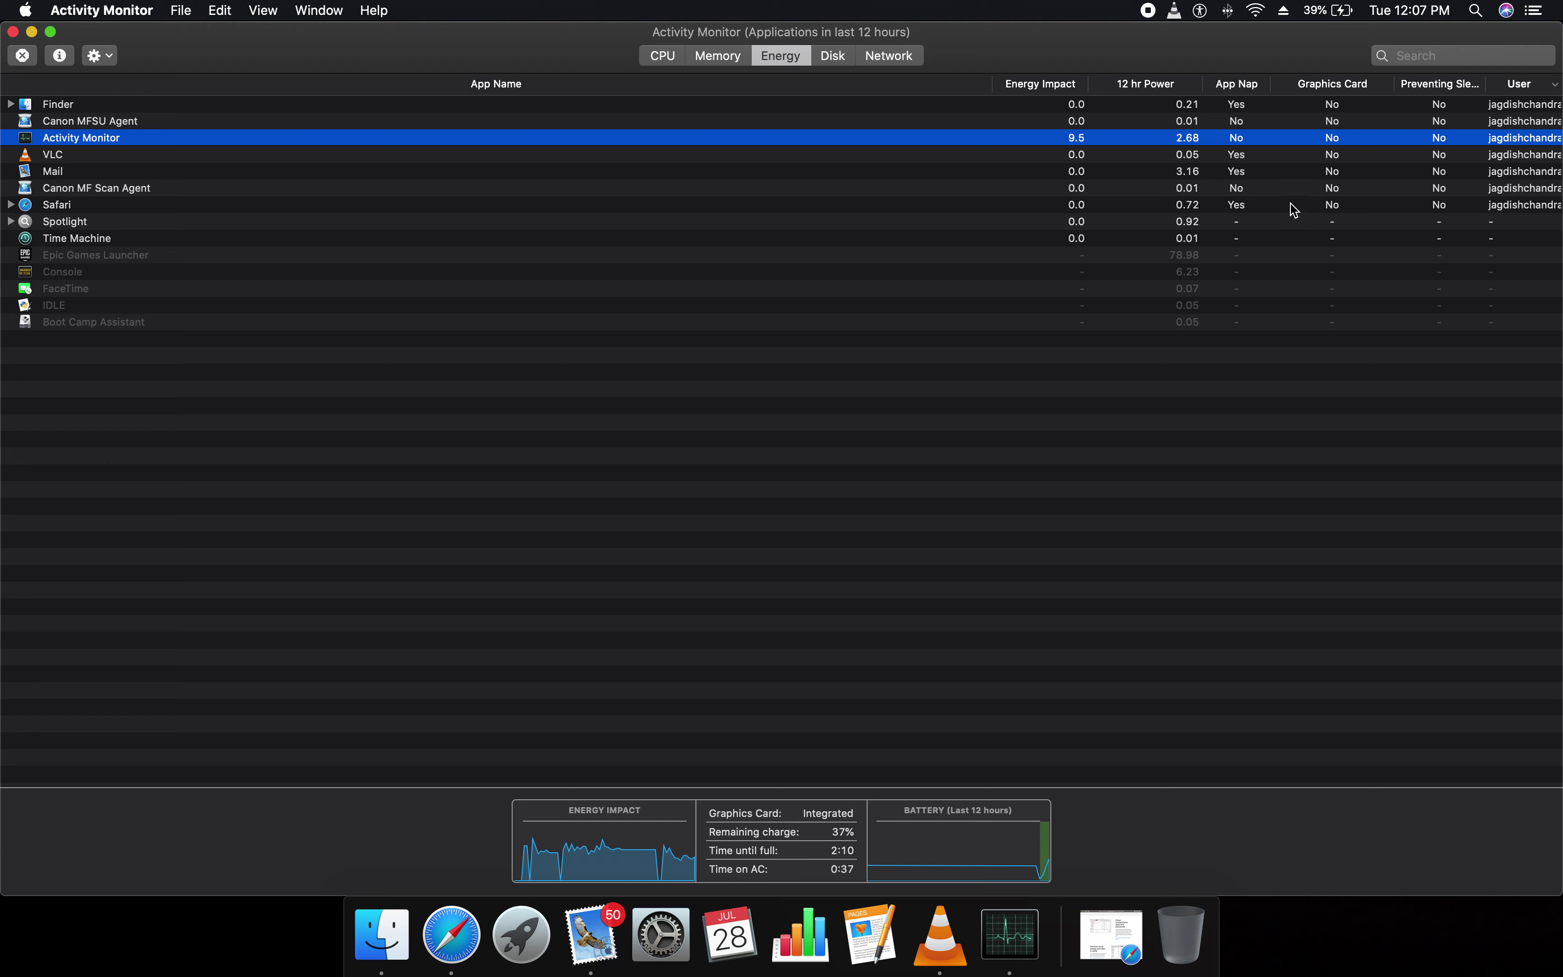
Sort the energy list by Graphics Card, then User, then Preventing Sleep with 'No' apps first
click(1343, 90)
click(1519, 87)
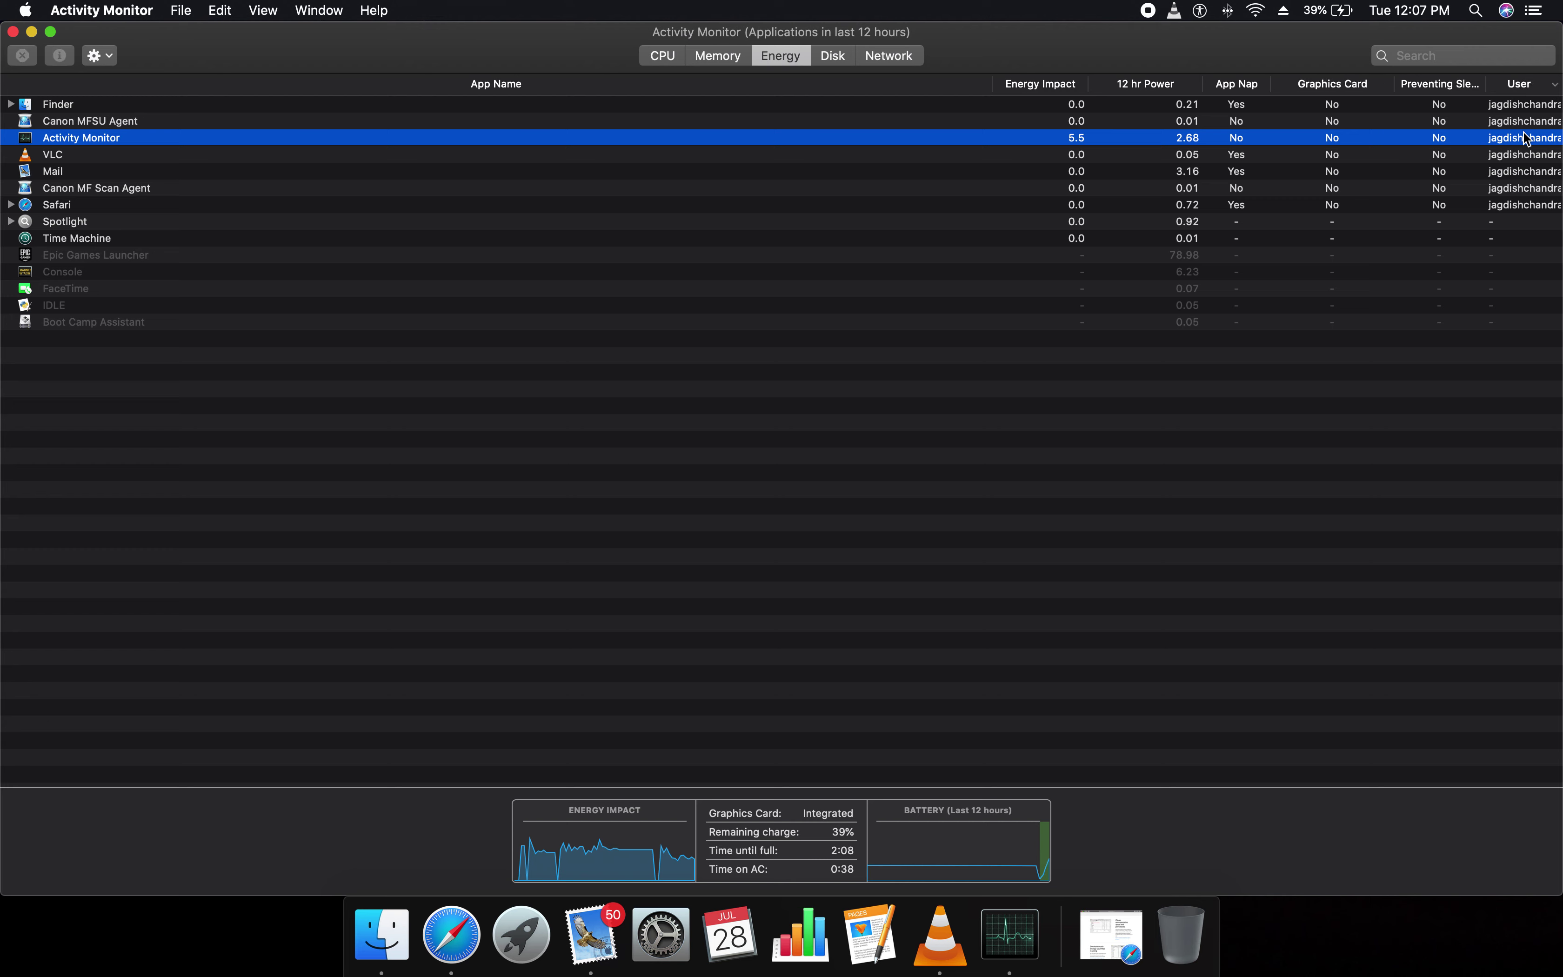
click(1478, 86)
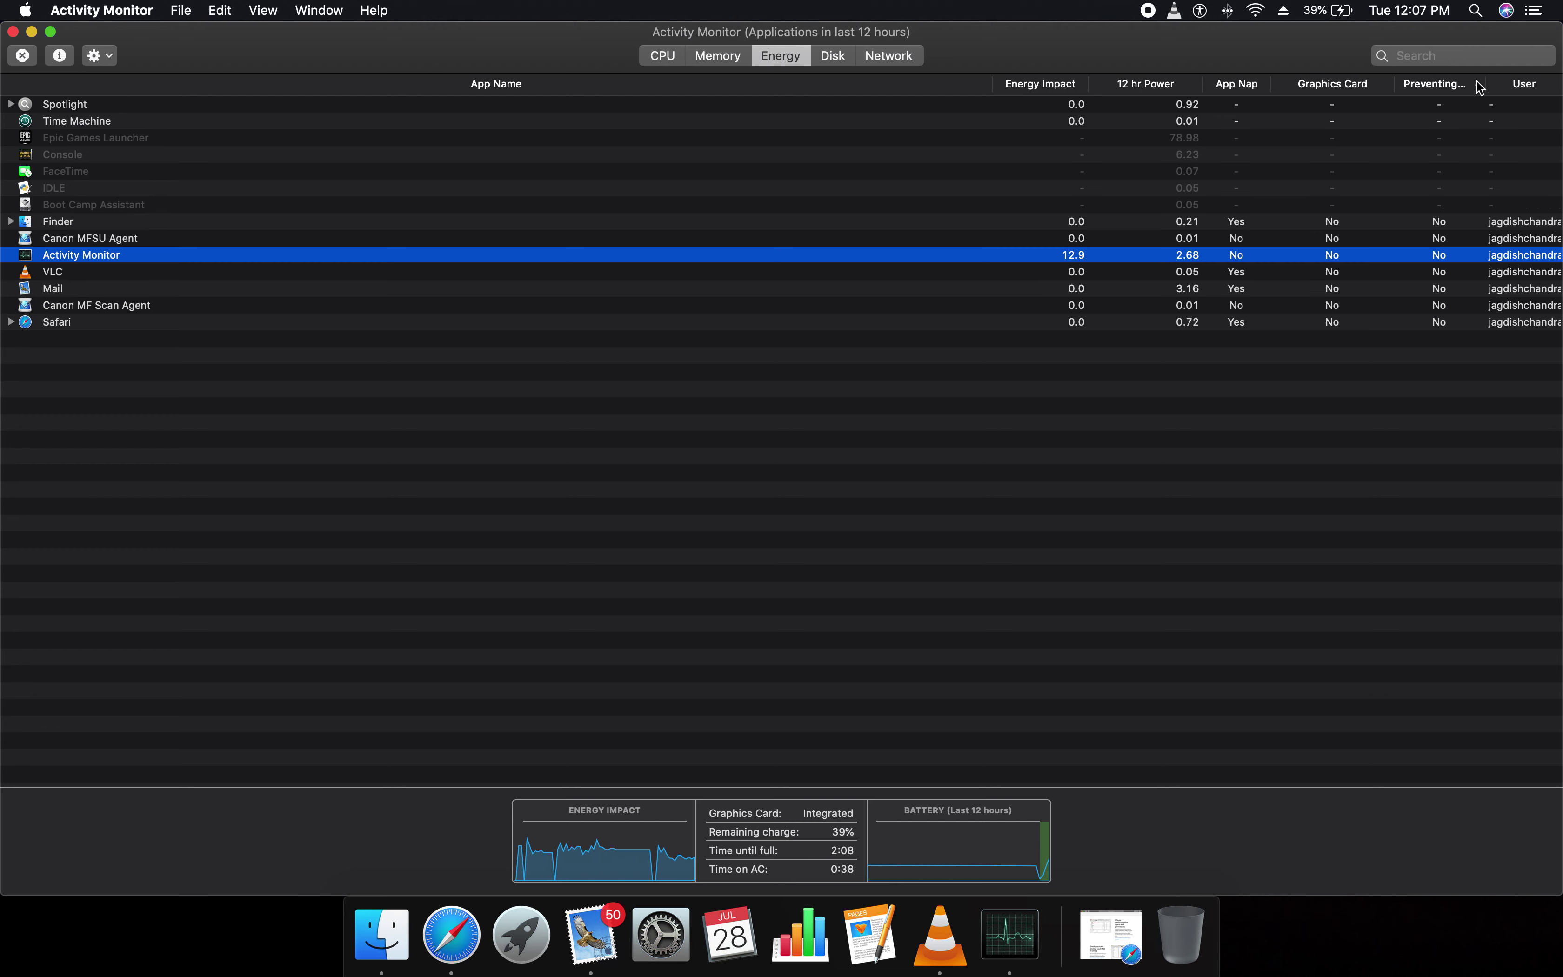
click(1478, 90)
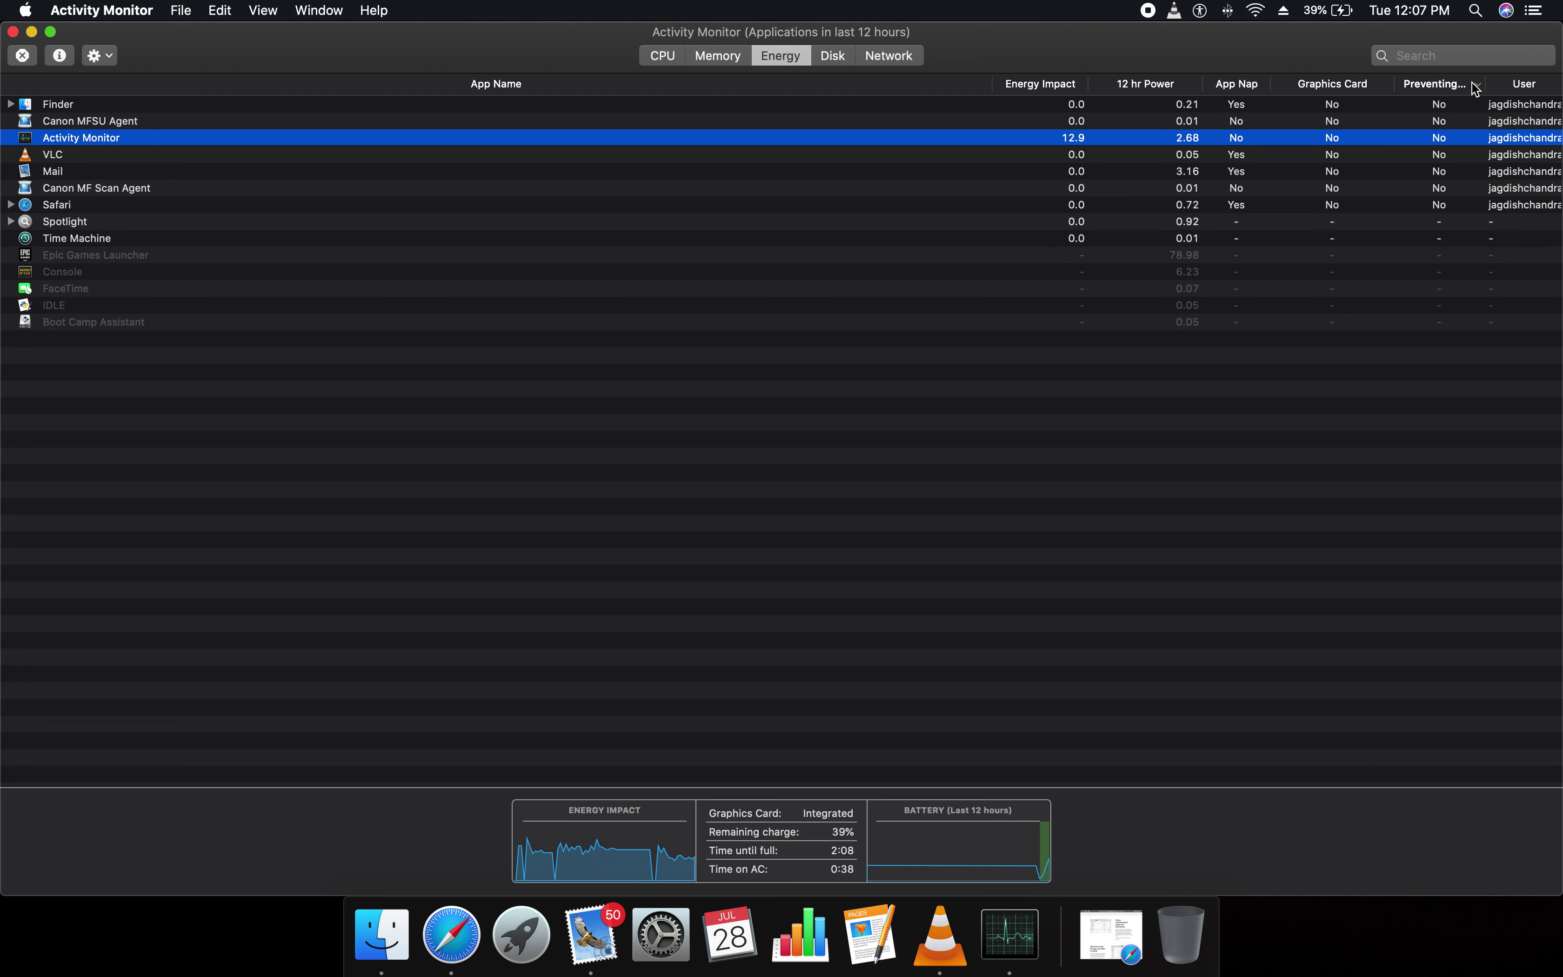
click(1478, 90)
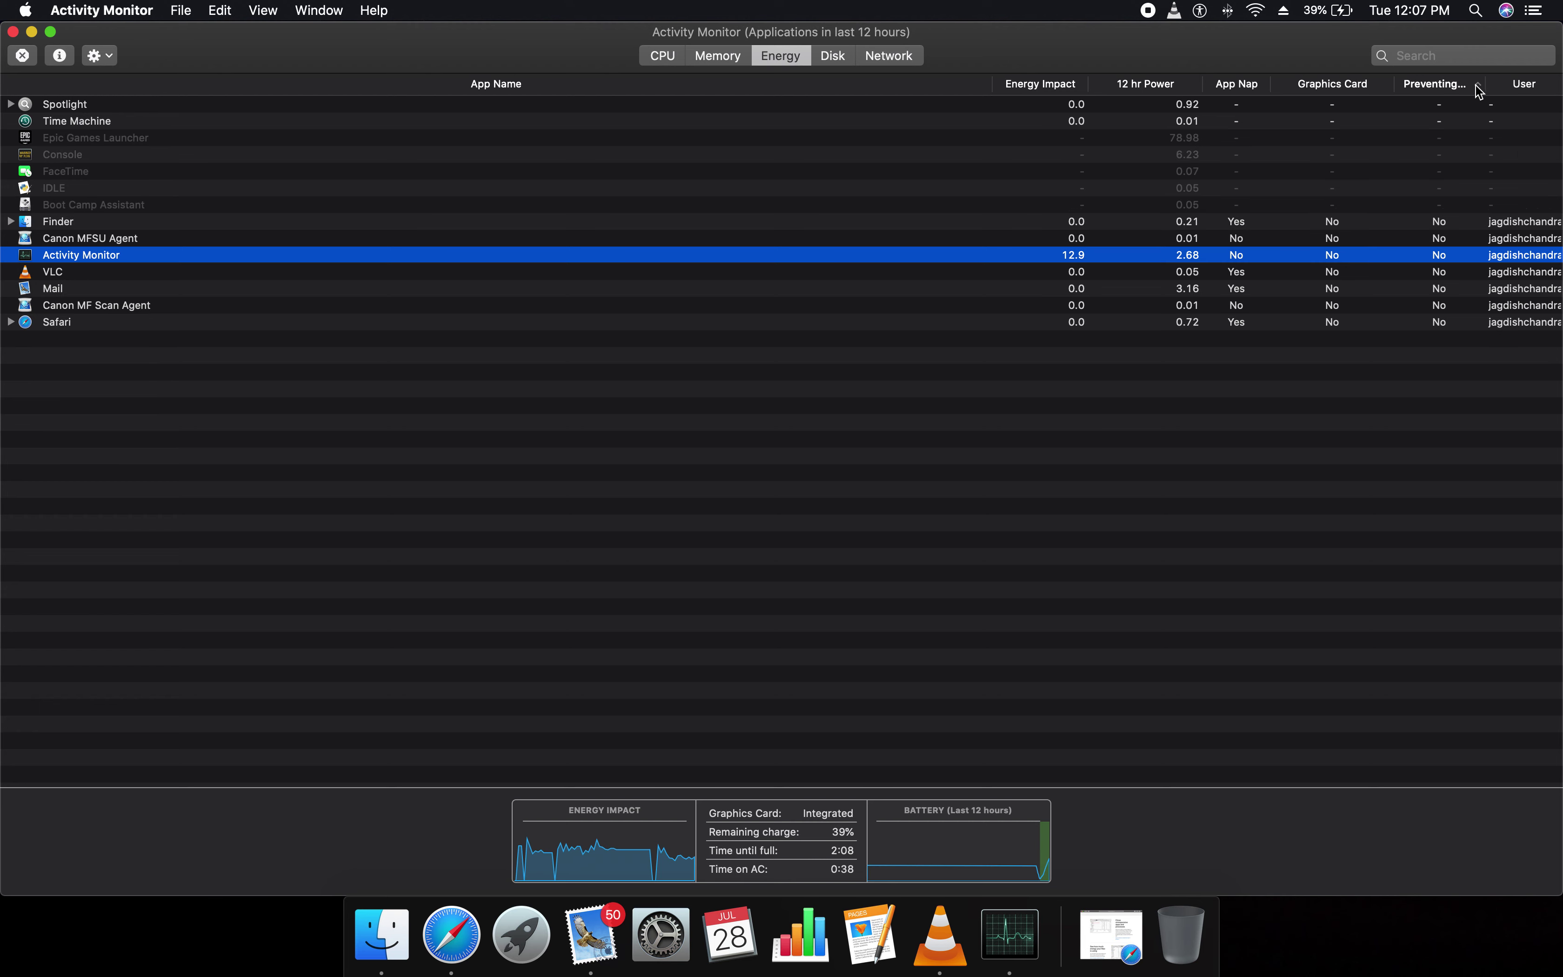
click(1478, 91)
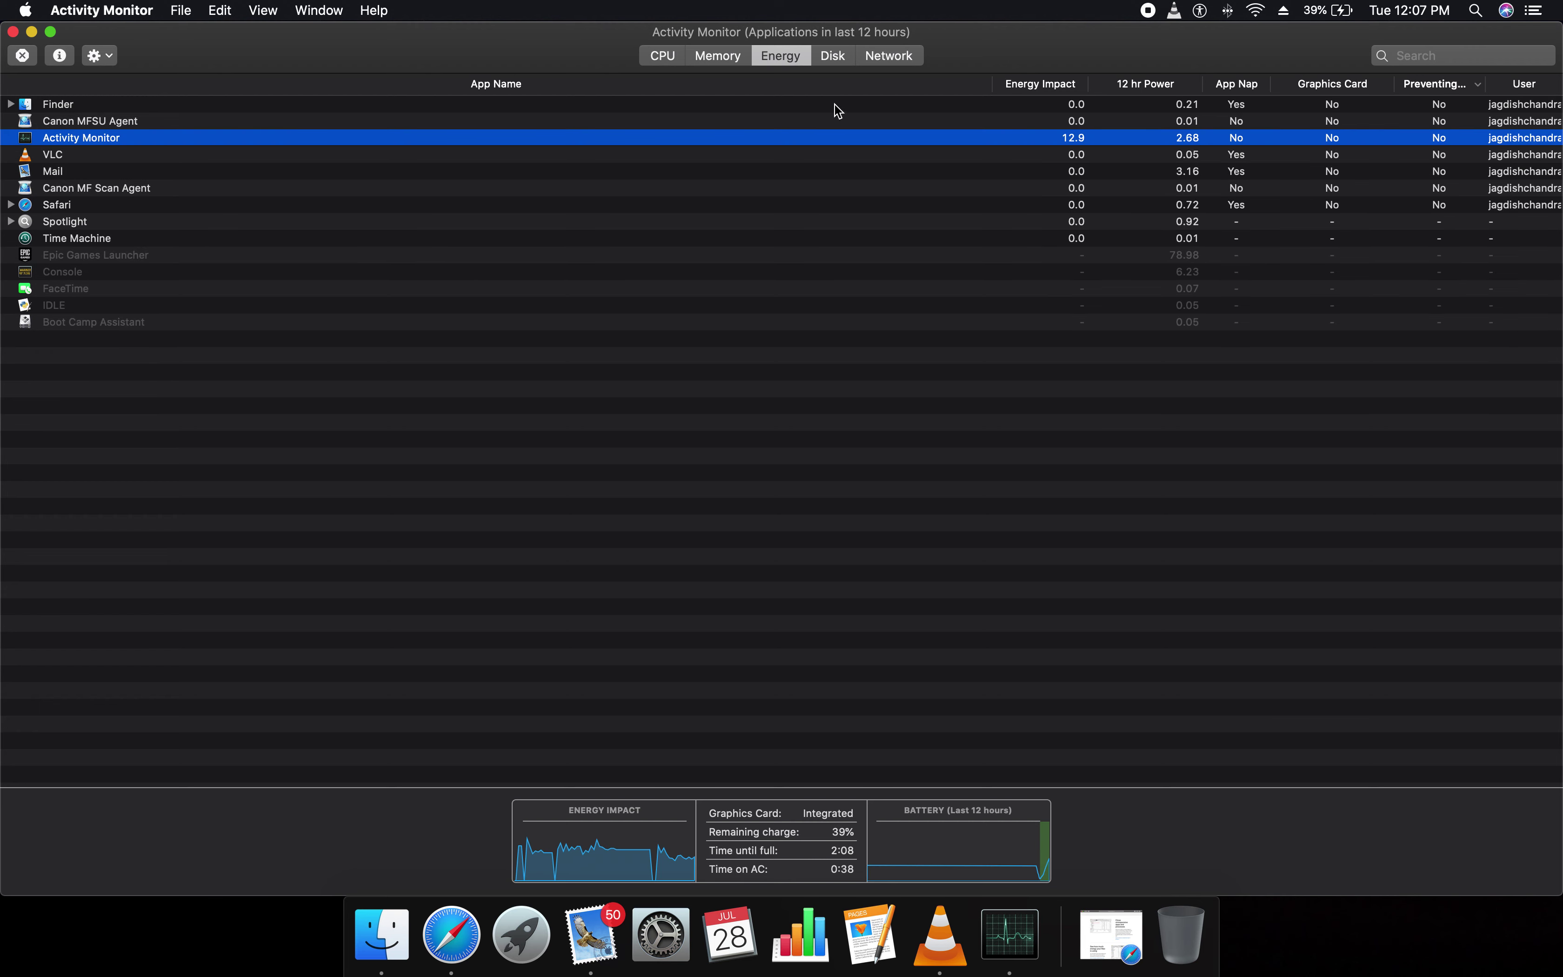
Open the Disk view, select TouchBarServer and Screenshot, and sort by PID then User
click(834, 55)
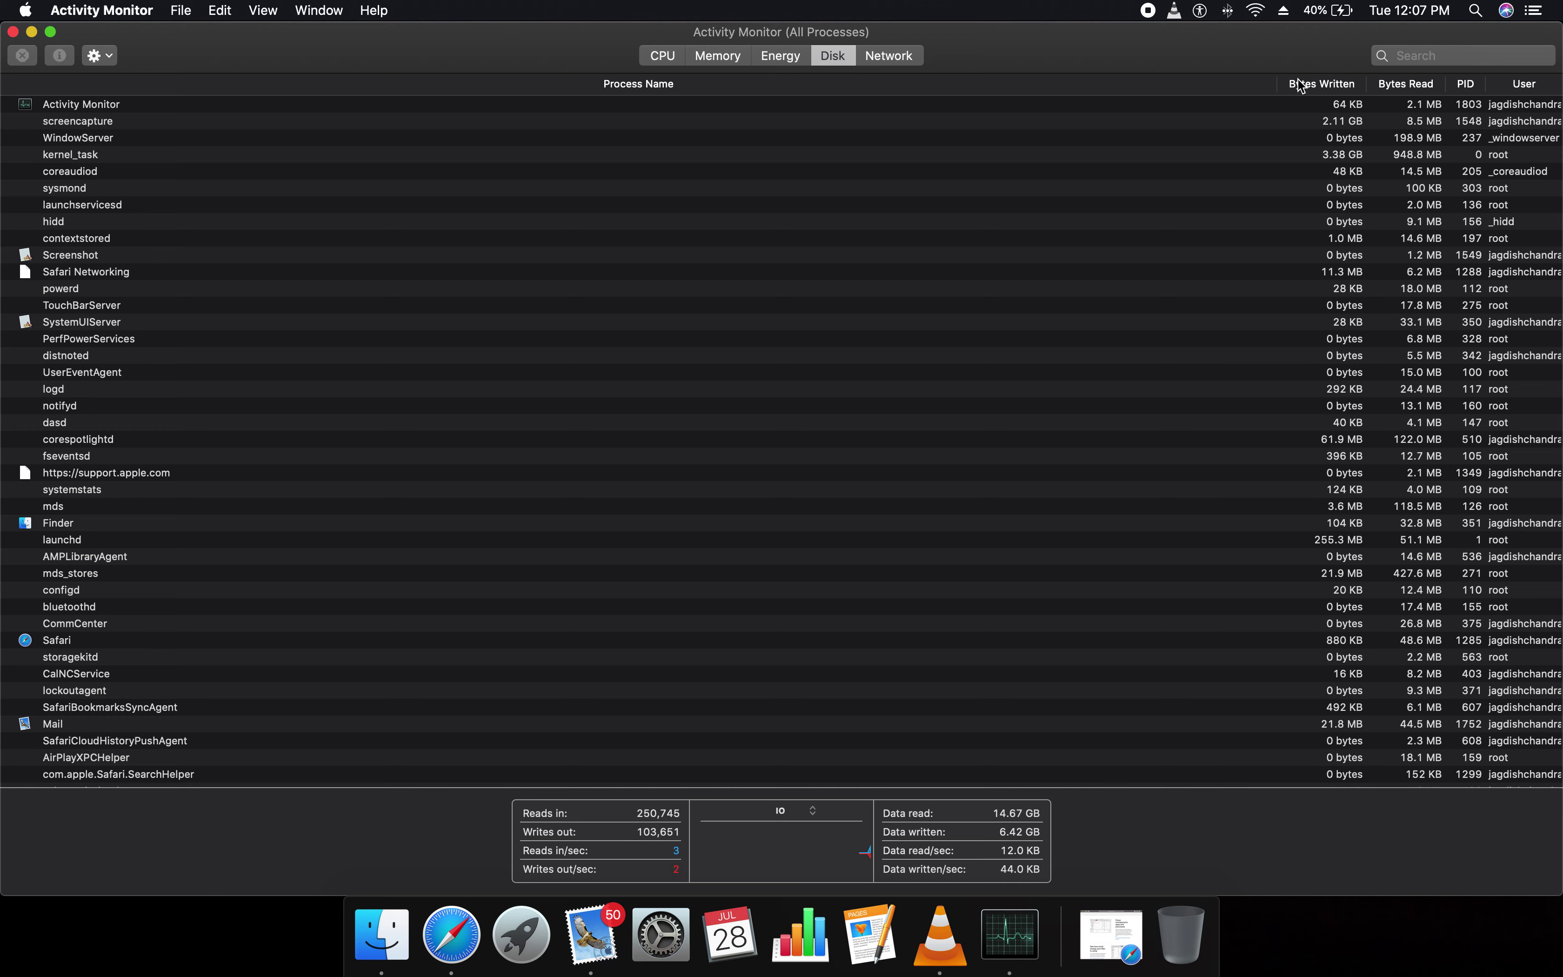
click(1349, 306)
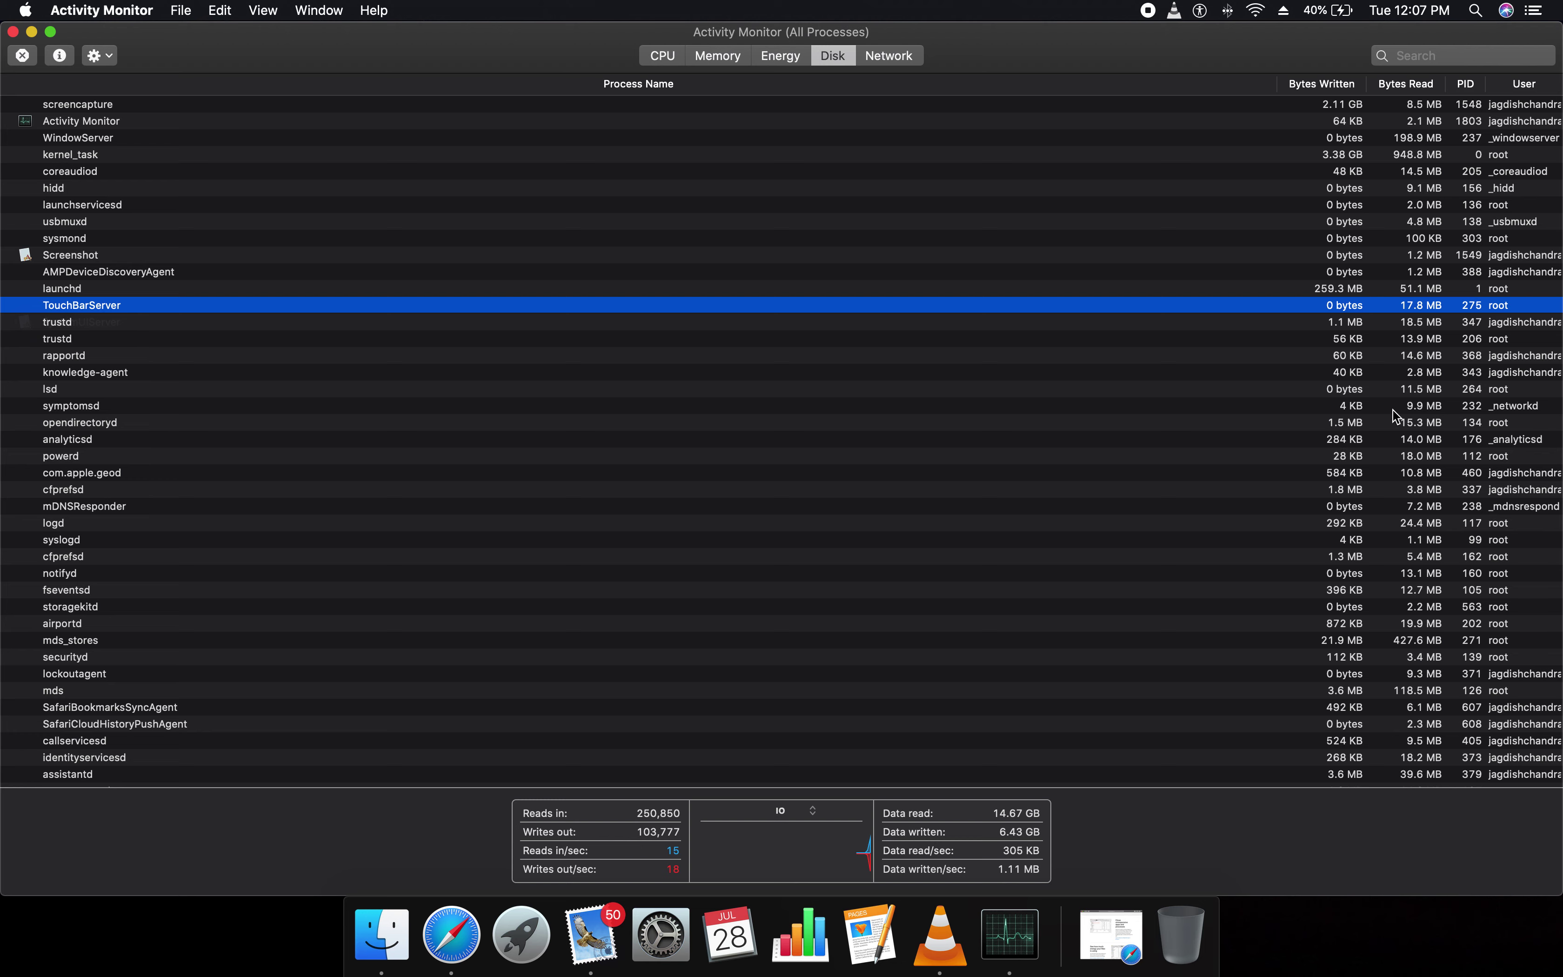
click(1516, 255)
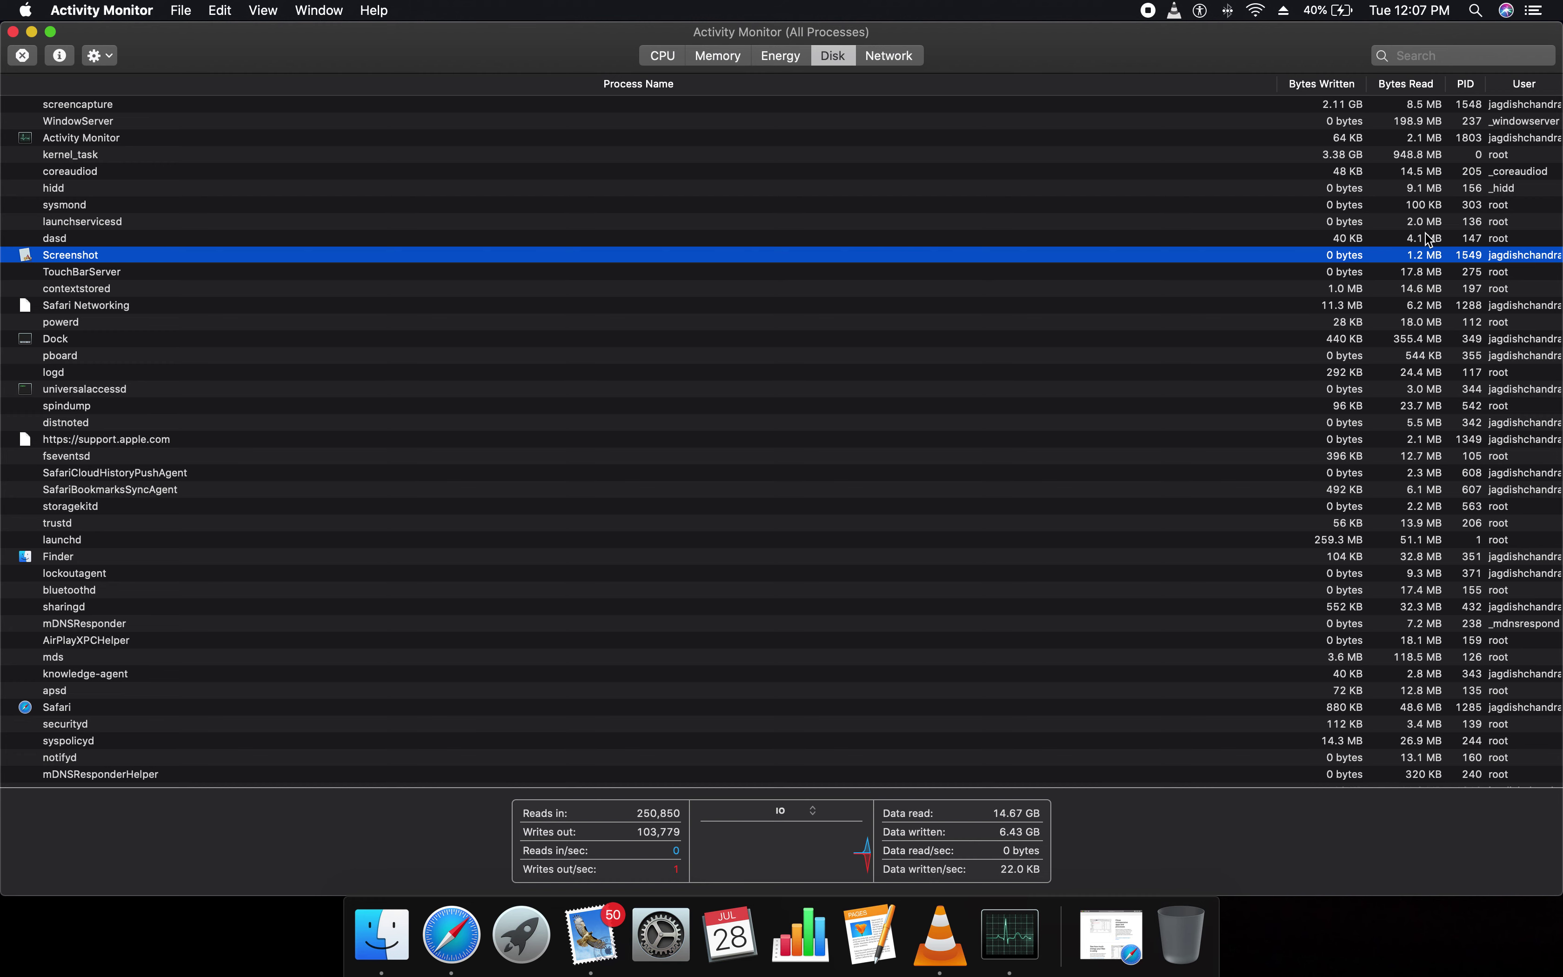
click(1464, 84)
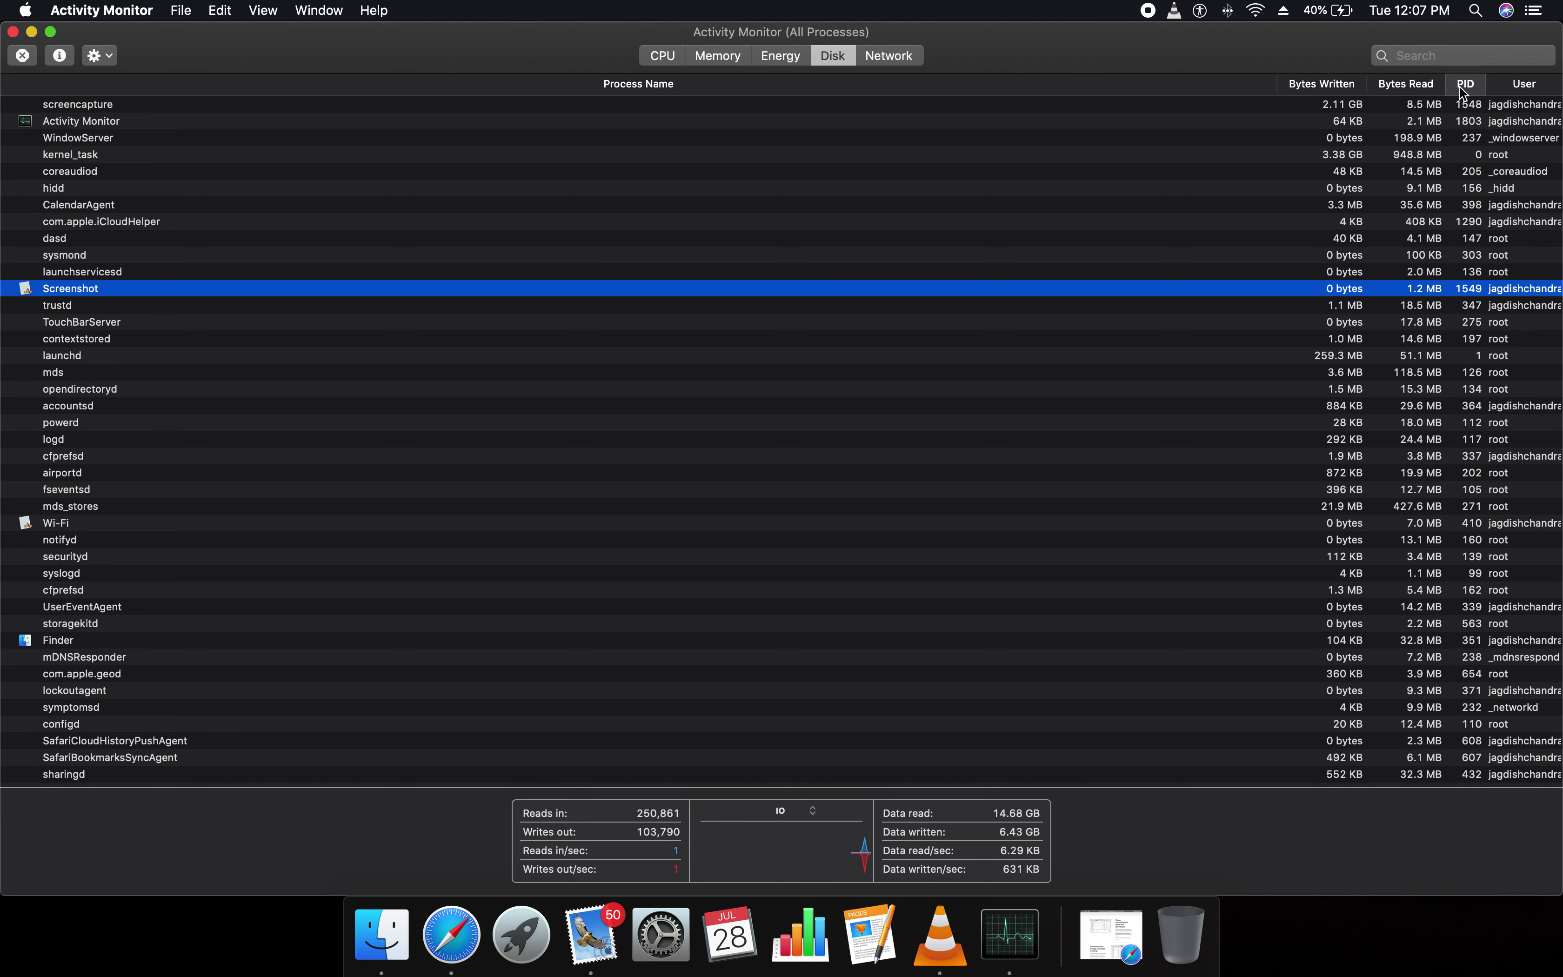
click(1497, 84)
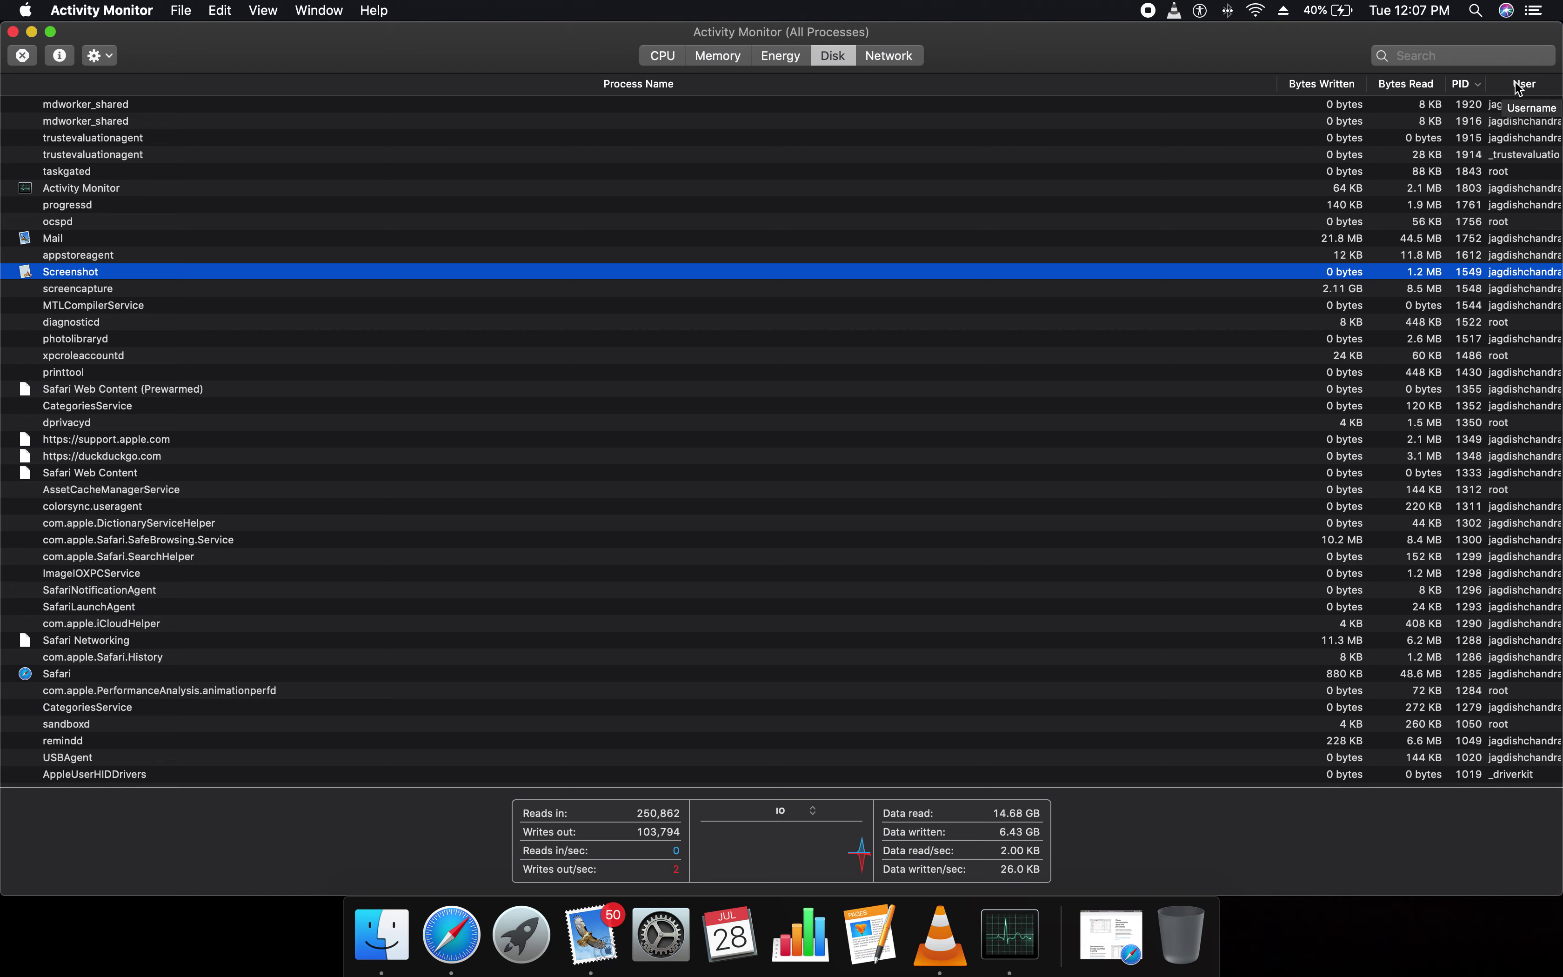
Scroll the disk list and select airportd, coreduetd and UserEventAgent
scroll(1511, 548, down, 15)
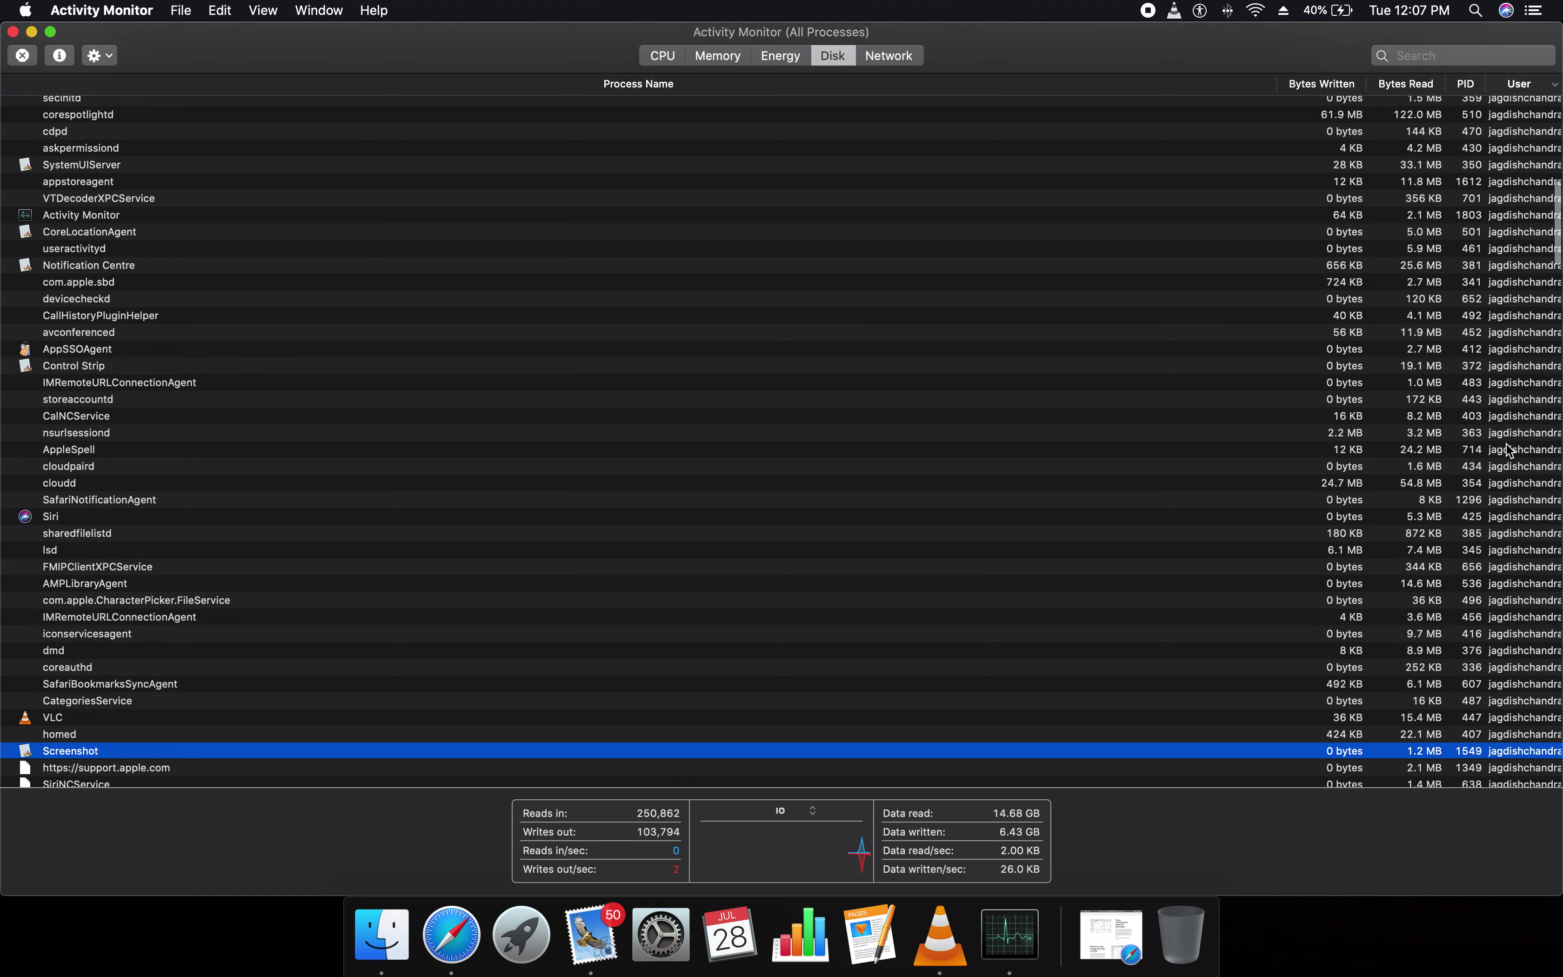
scroll(1508, 450, down, 20)
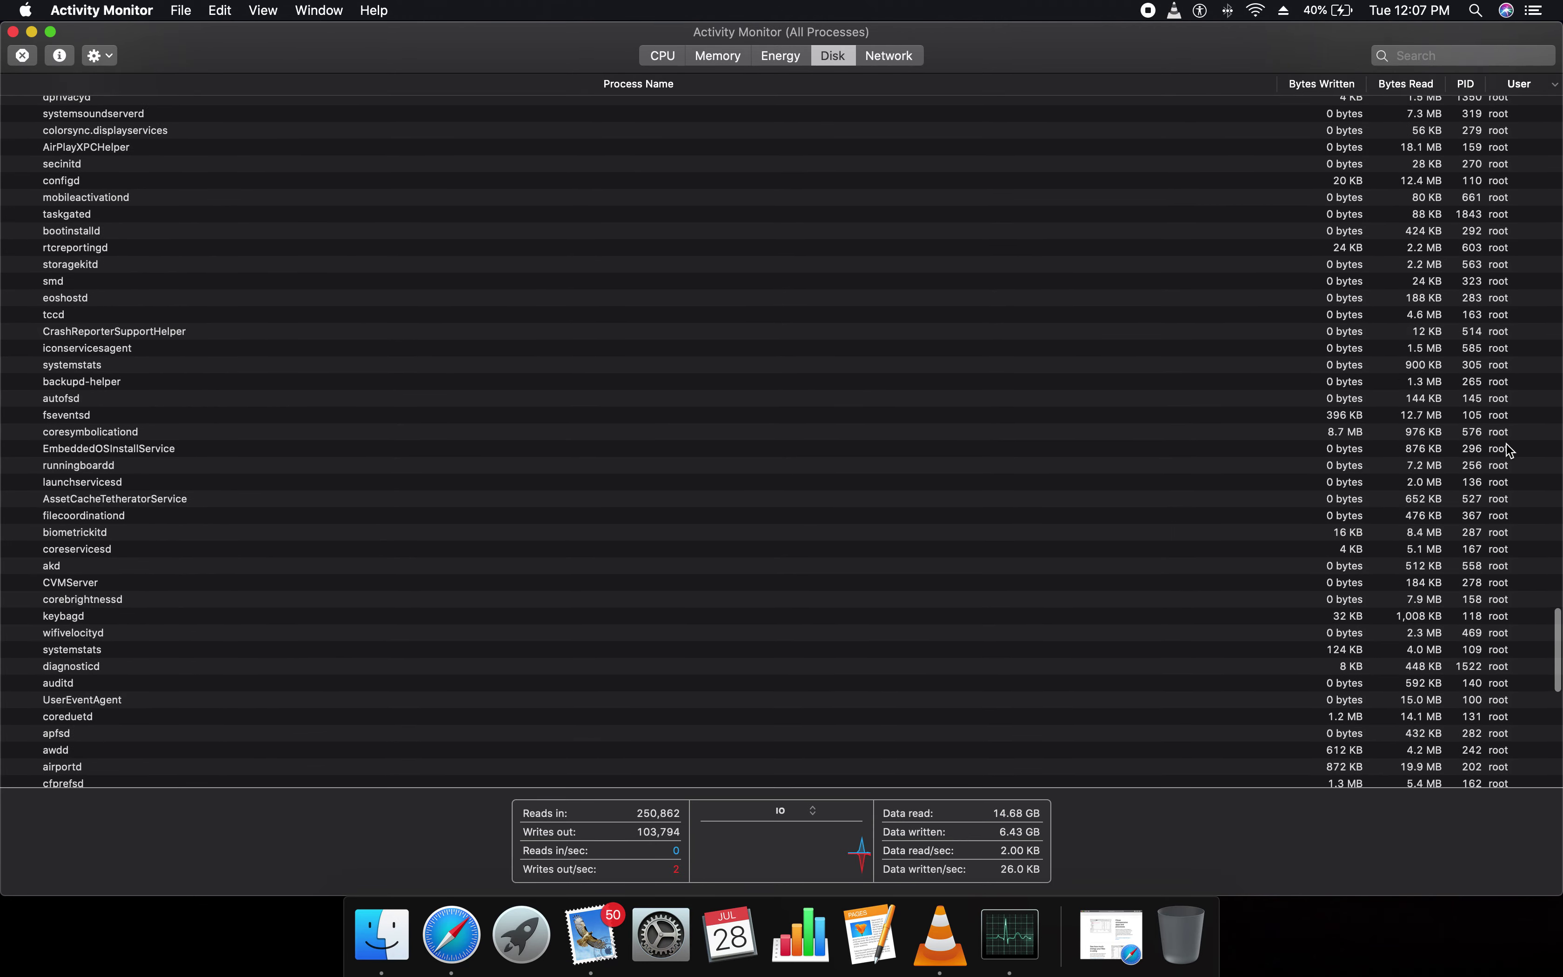
click(1508, 446)
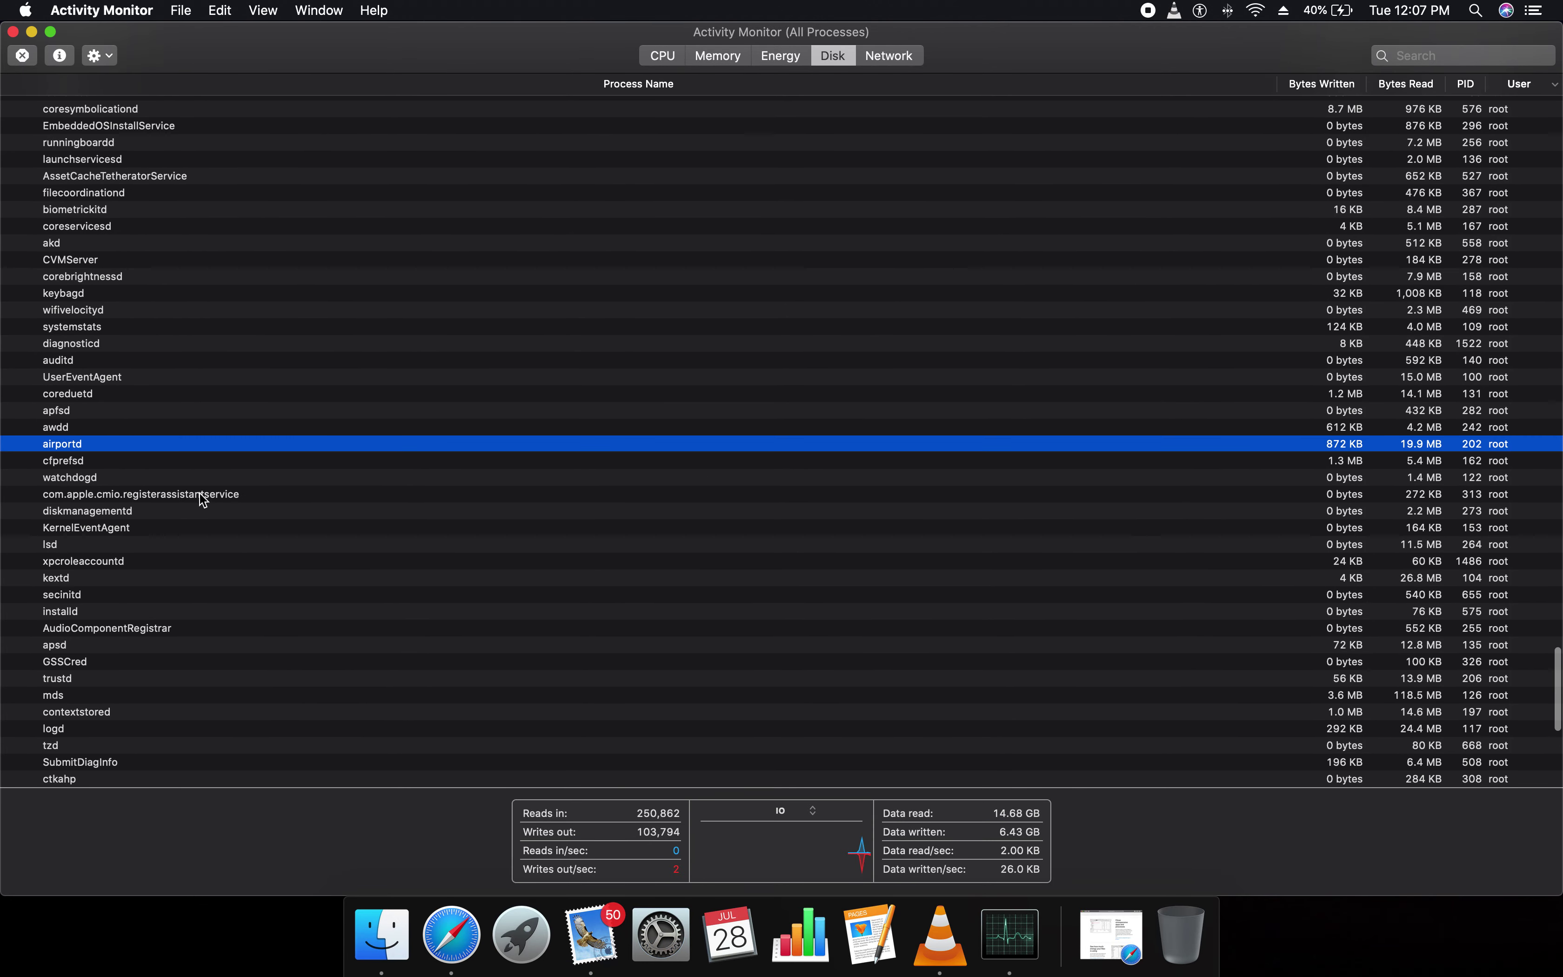
click(79, 394)
click(100, 377)
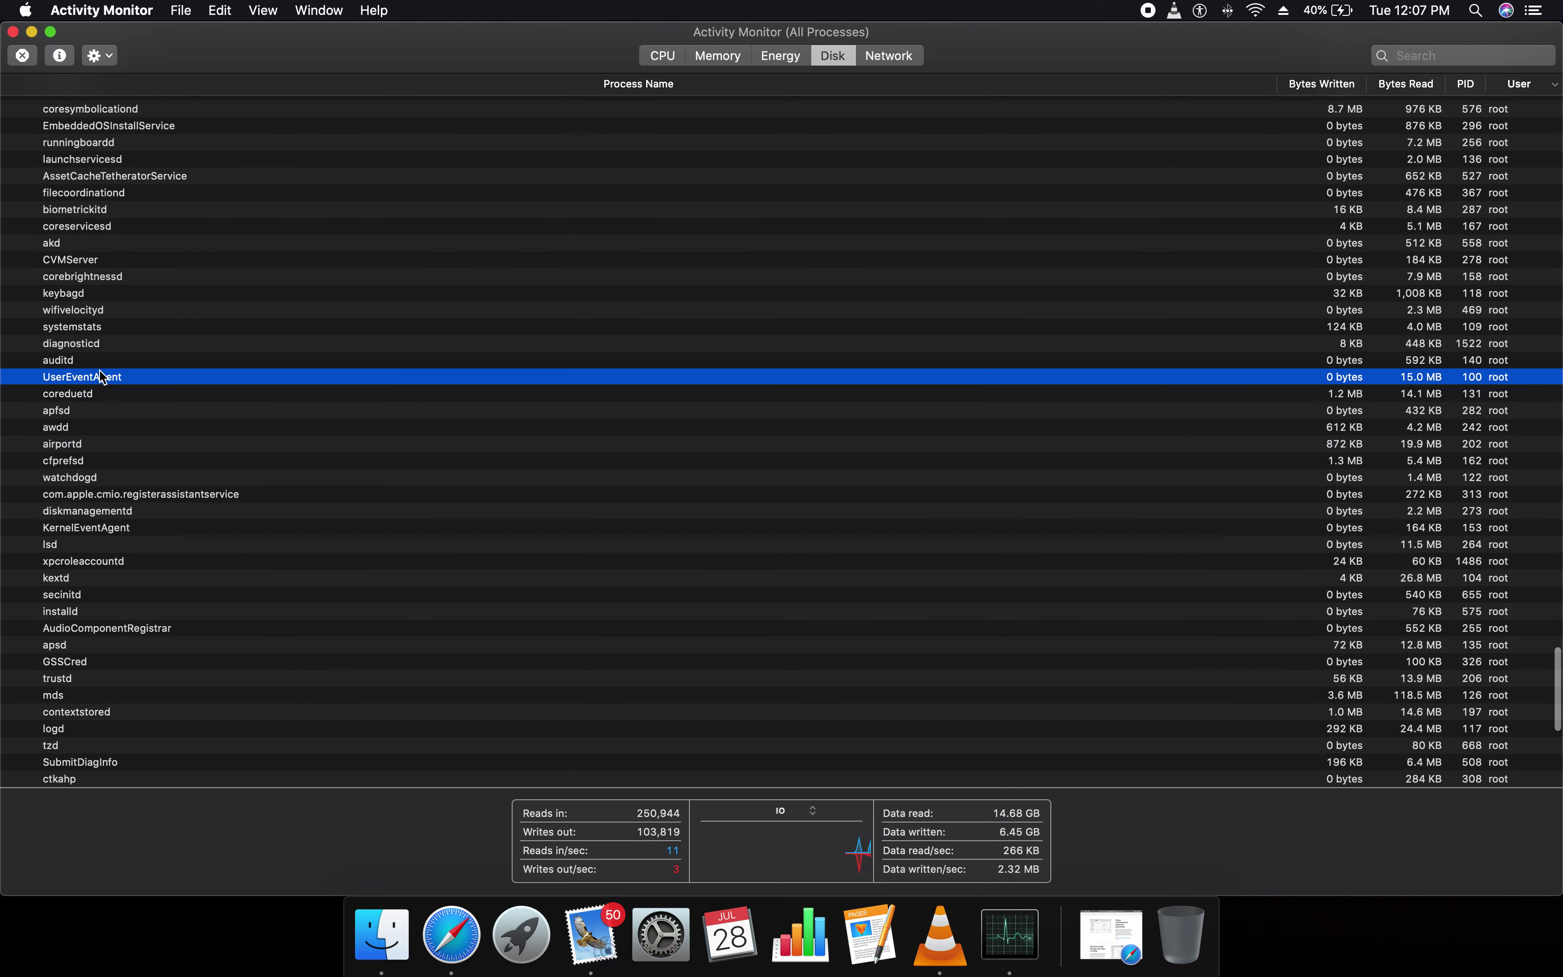
scroll(94, 537, down, 10)
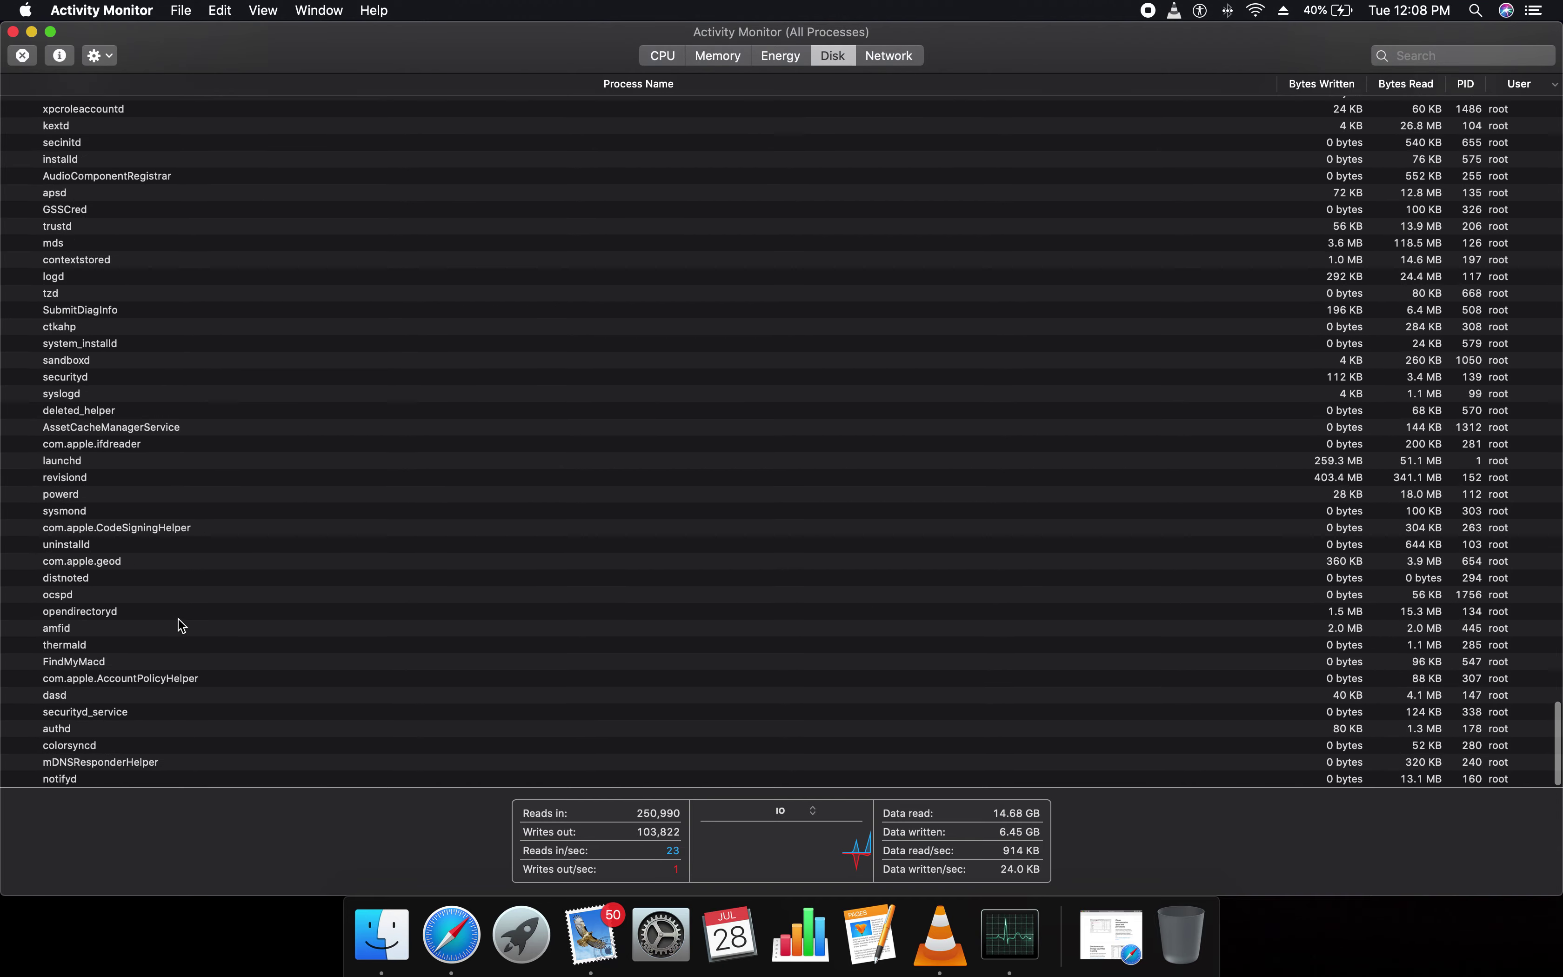
scroll(181, 625, up, 15)
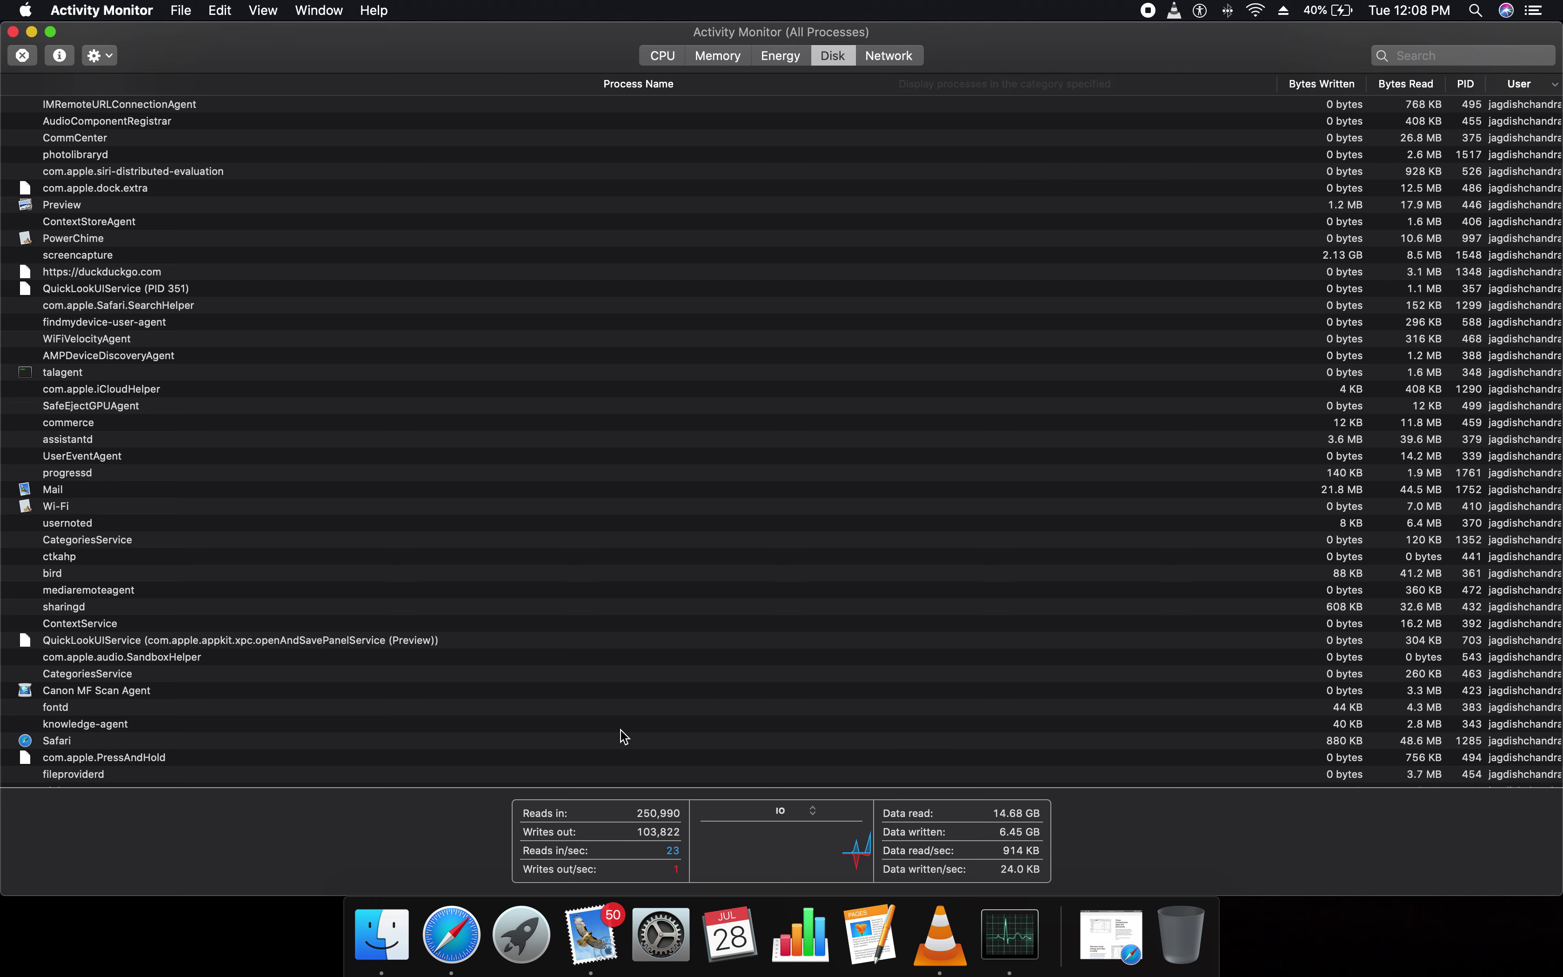
Nudge the window right and switch the disk graph from IO to DATA
drag(598, 864, 680, 889)
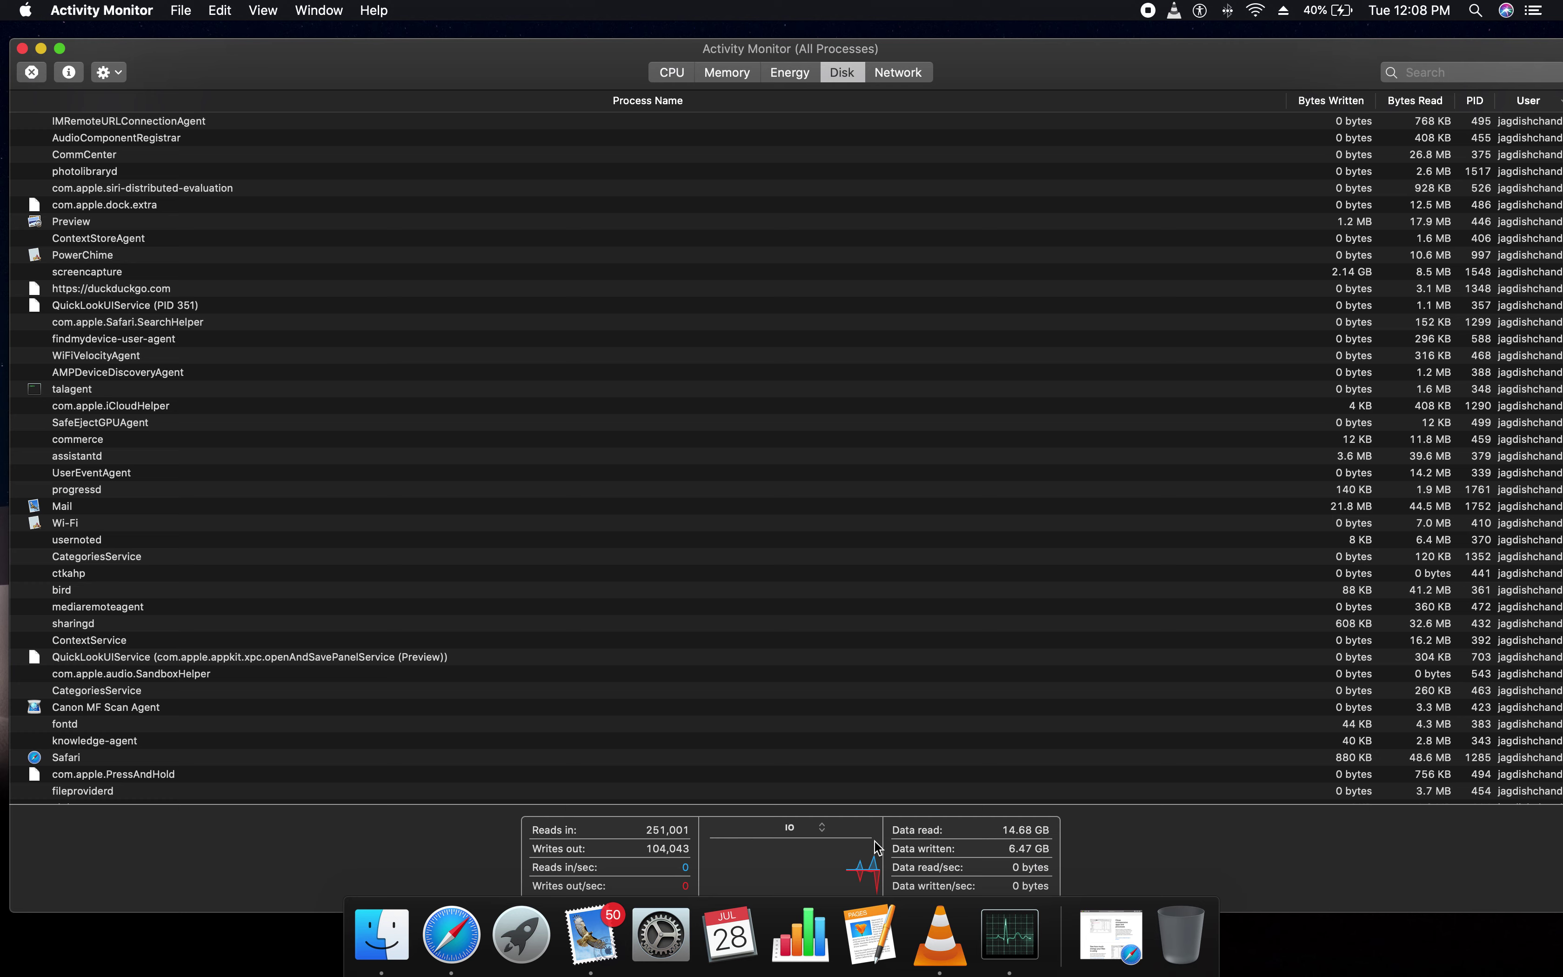
click(816, 827)
click(825, 845)
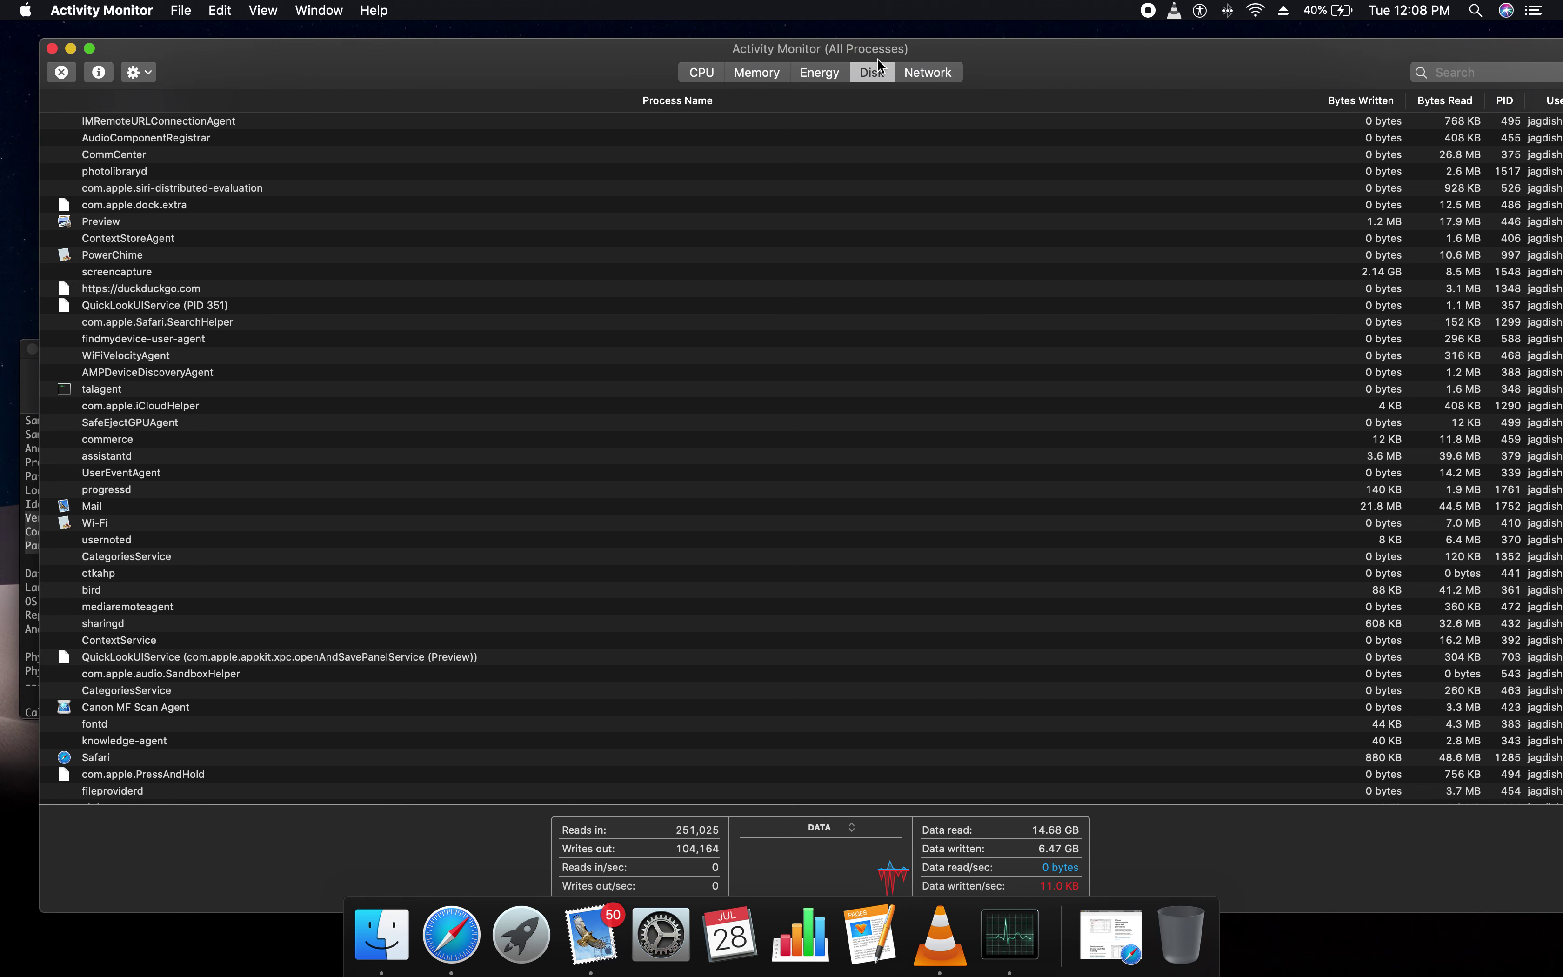
Open the Network view and switch its summary graph from PACKETS to DATA
click(927, 68)
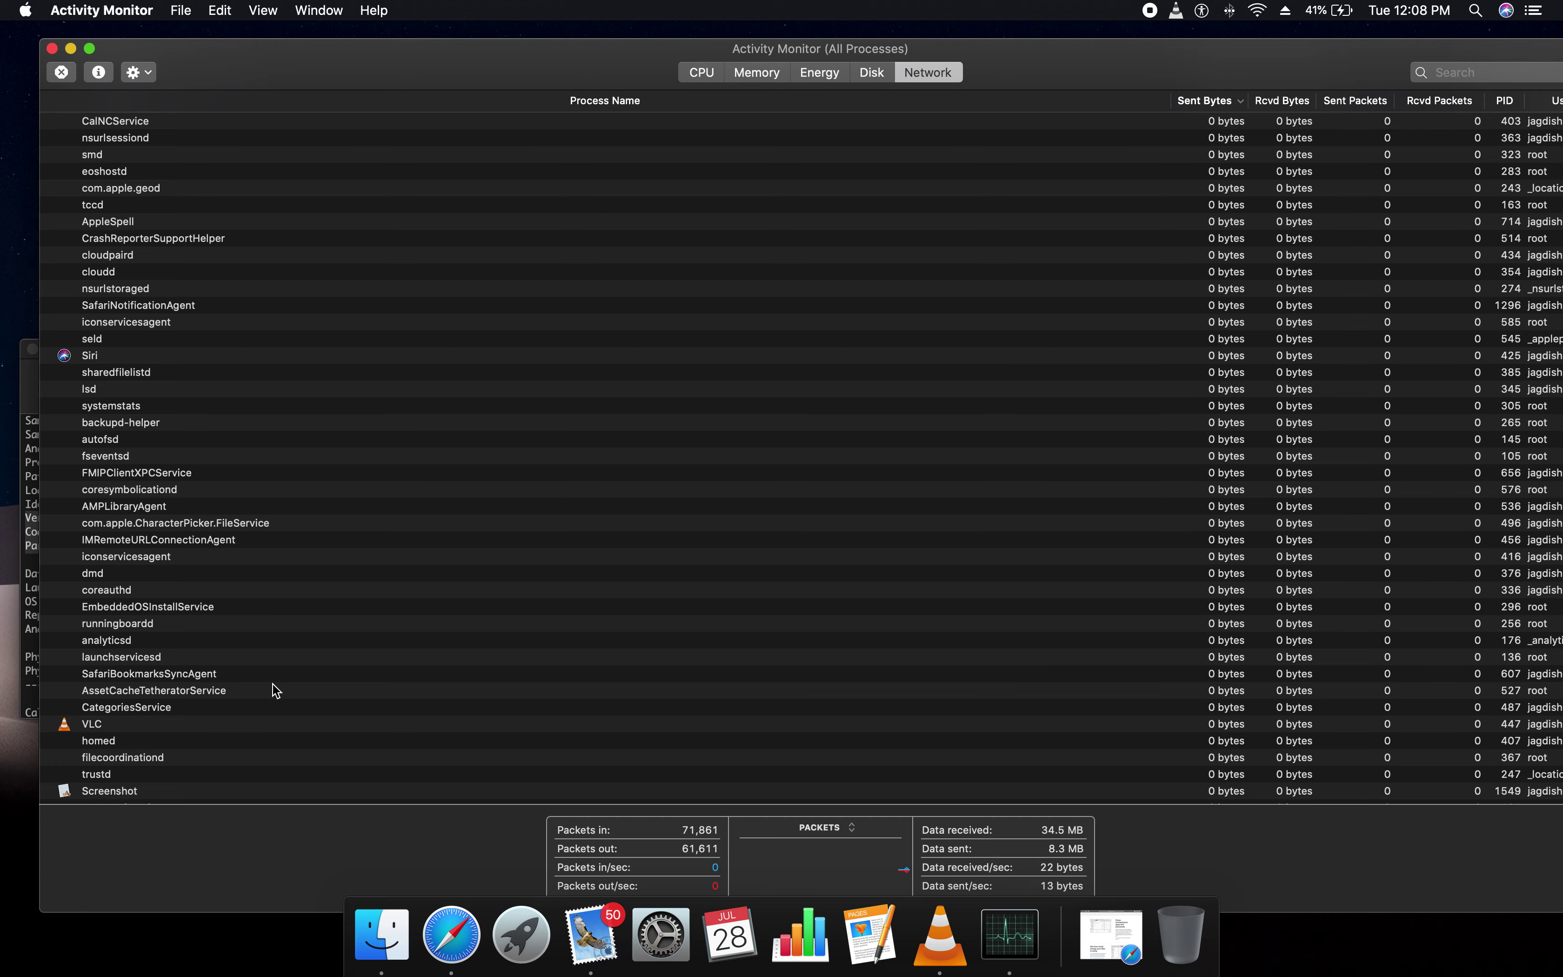
drag(805, 848, 854, 763)
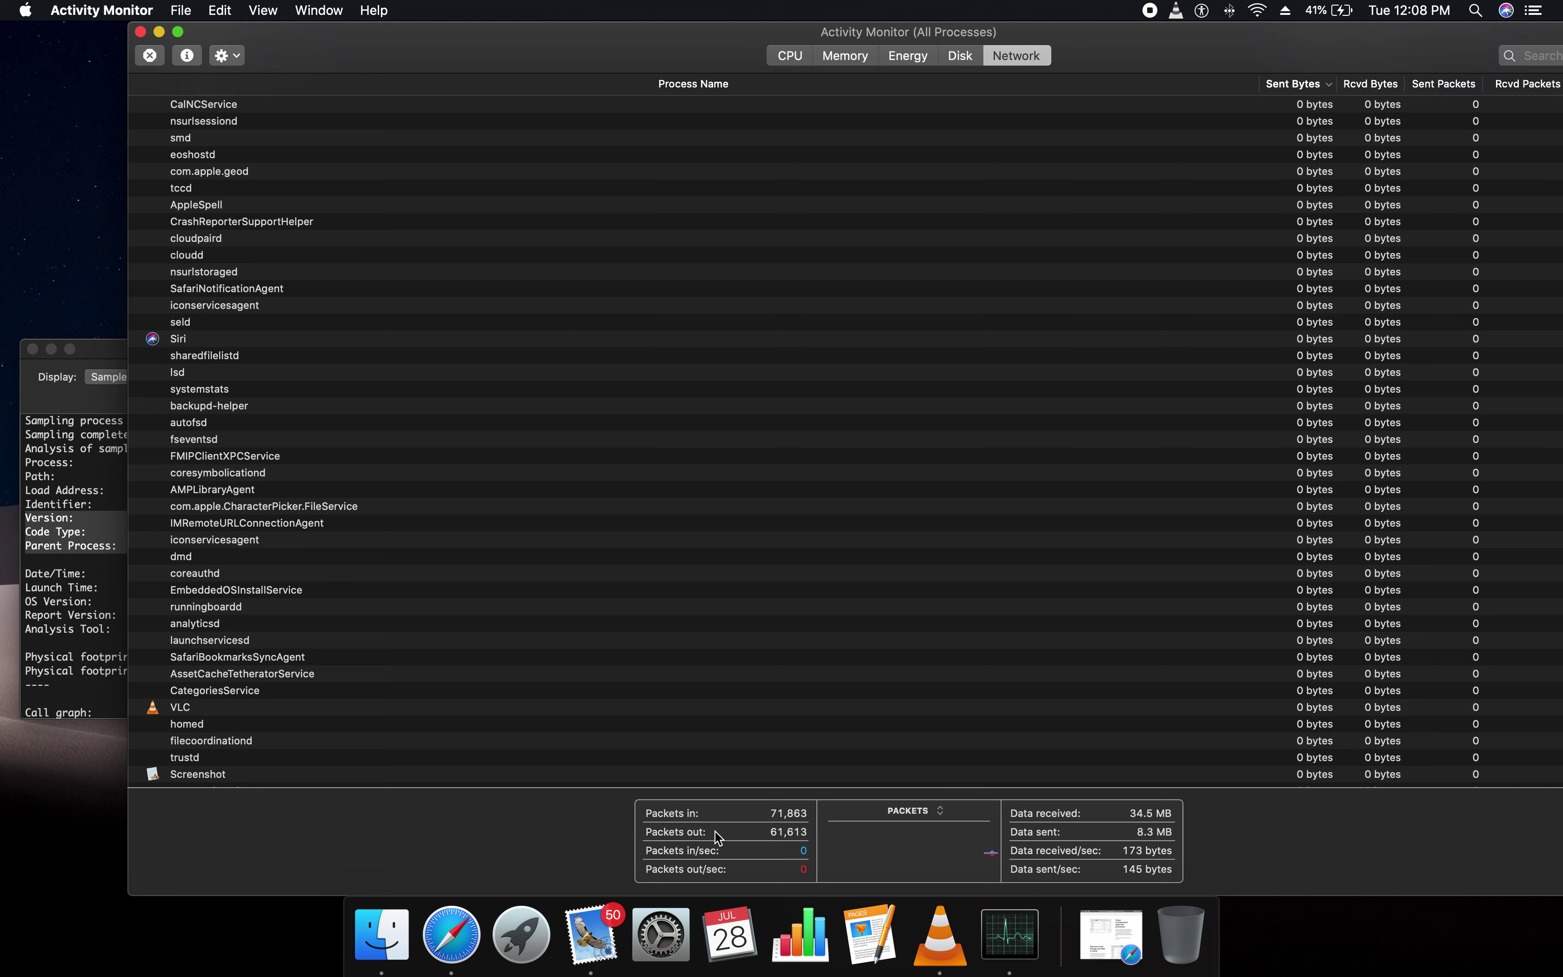
click(941, 815)
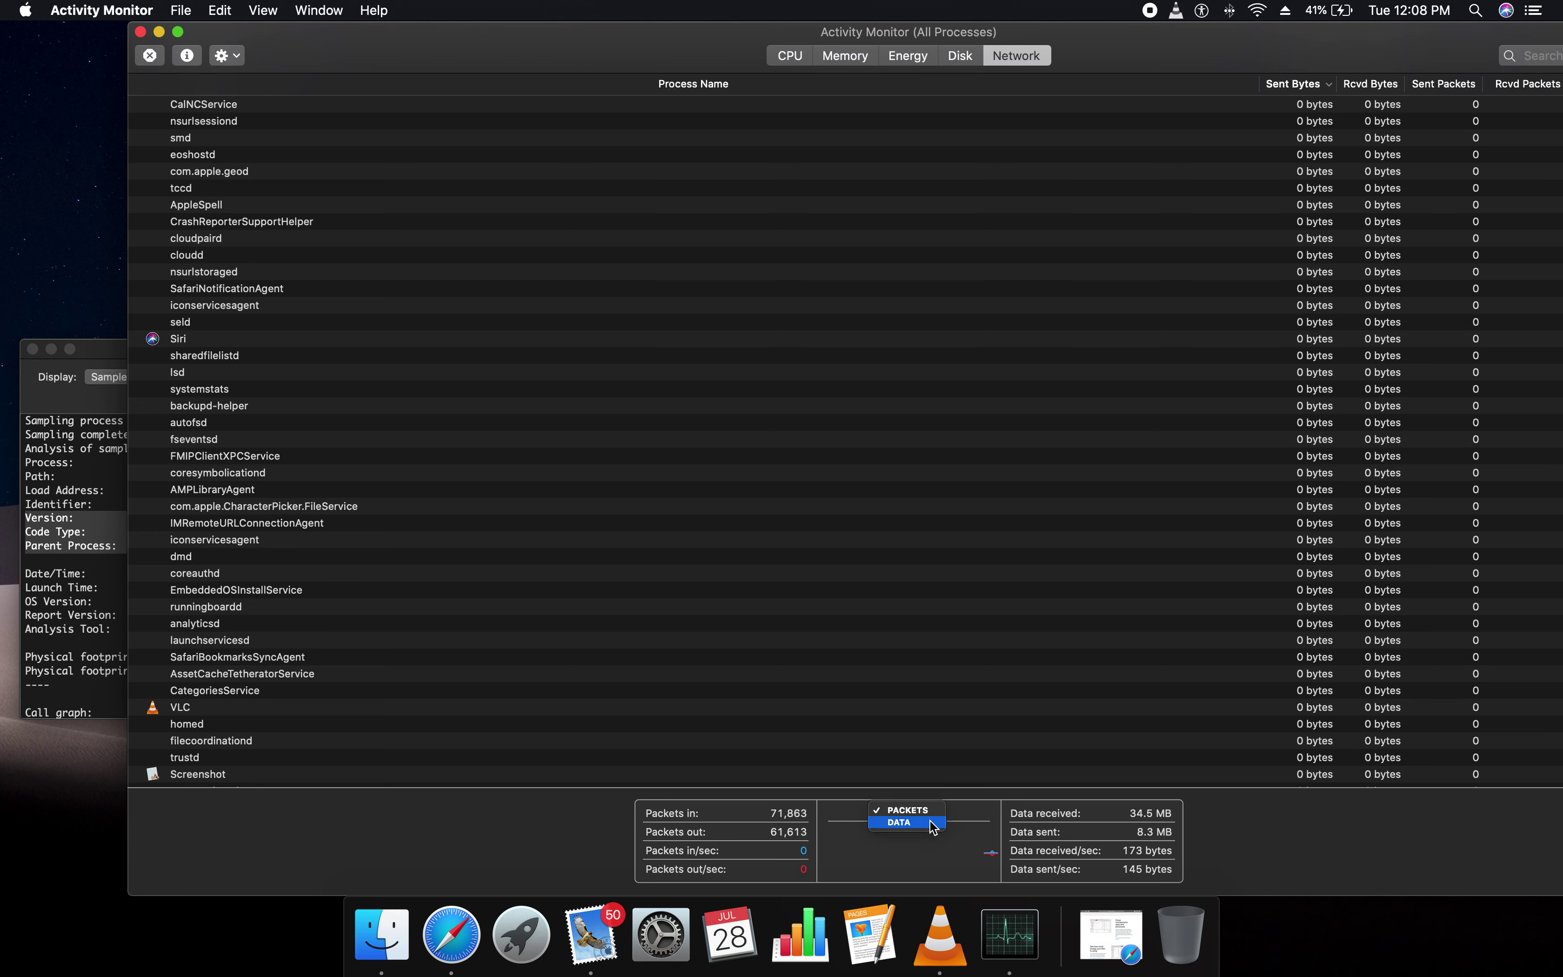
click(931, 821)
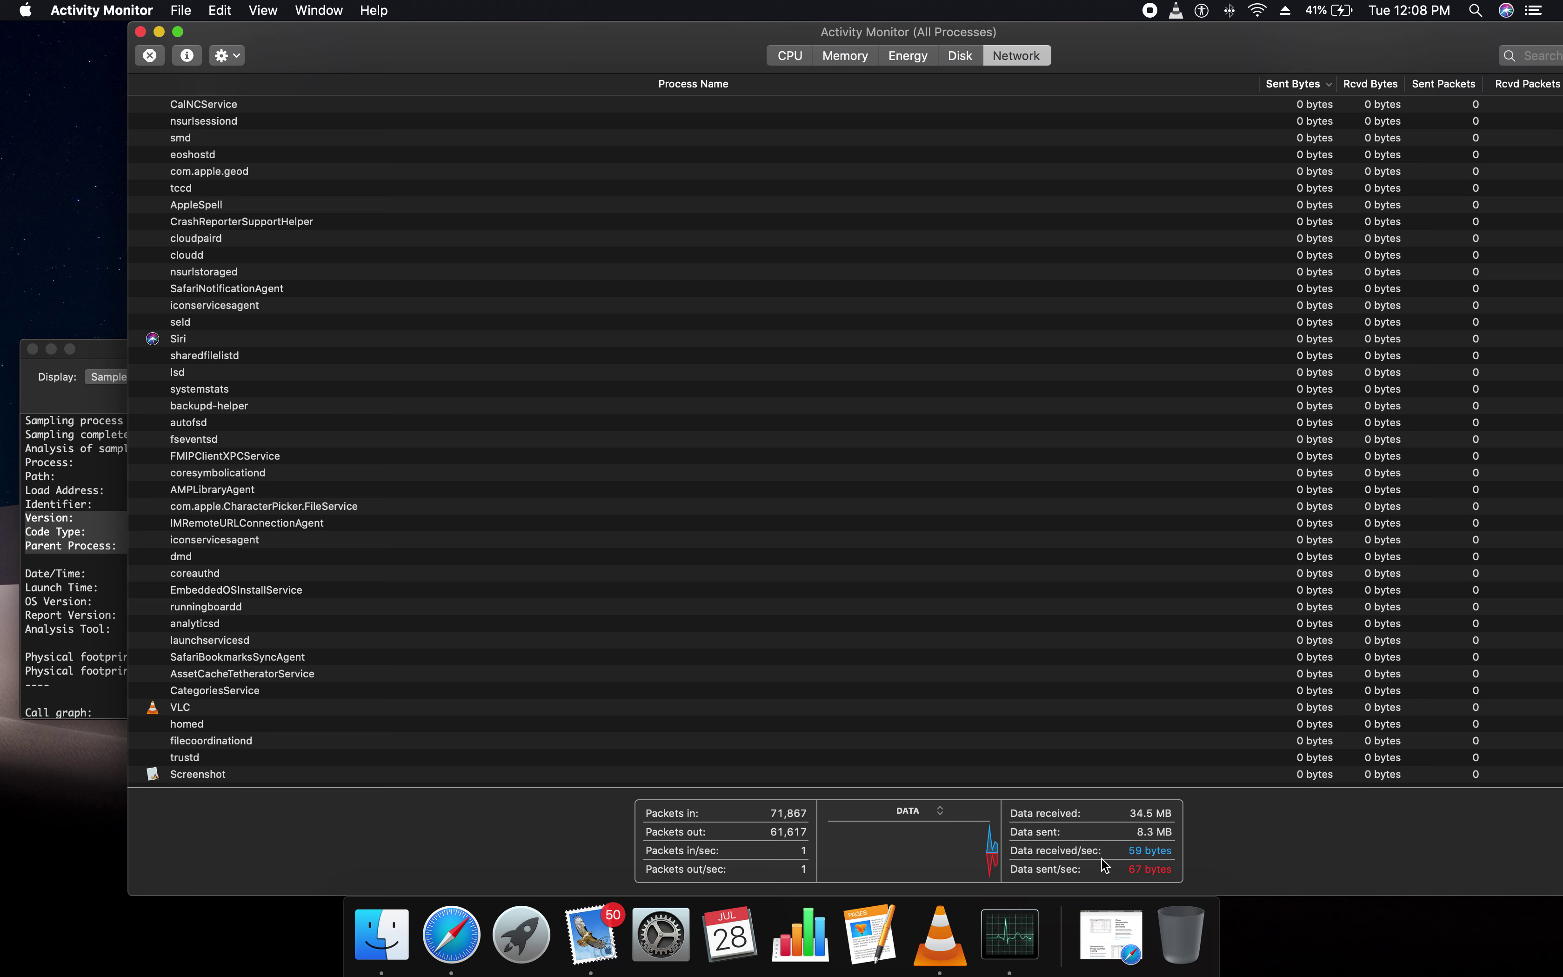
click(1136, 853)
scroll(291, 743, down, 8)
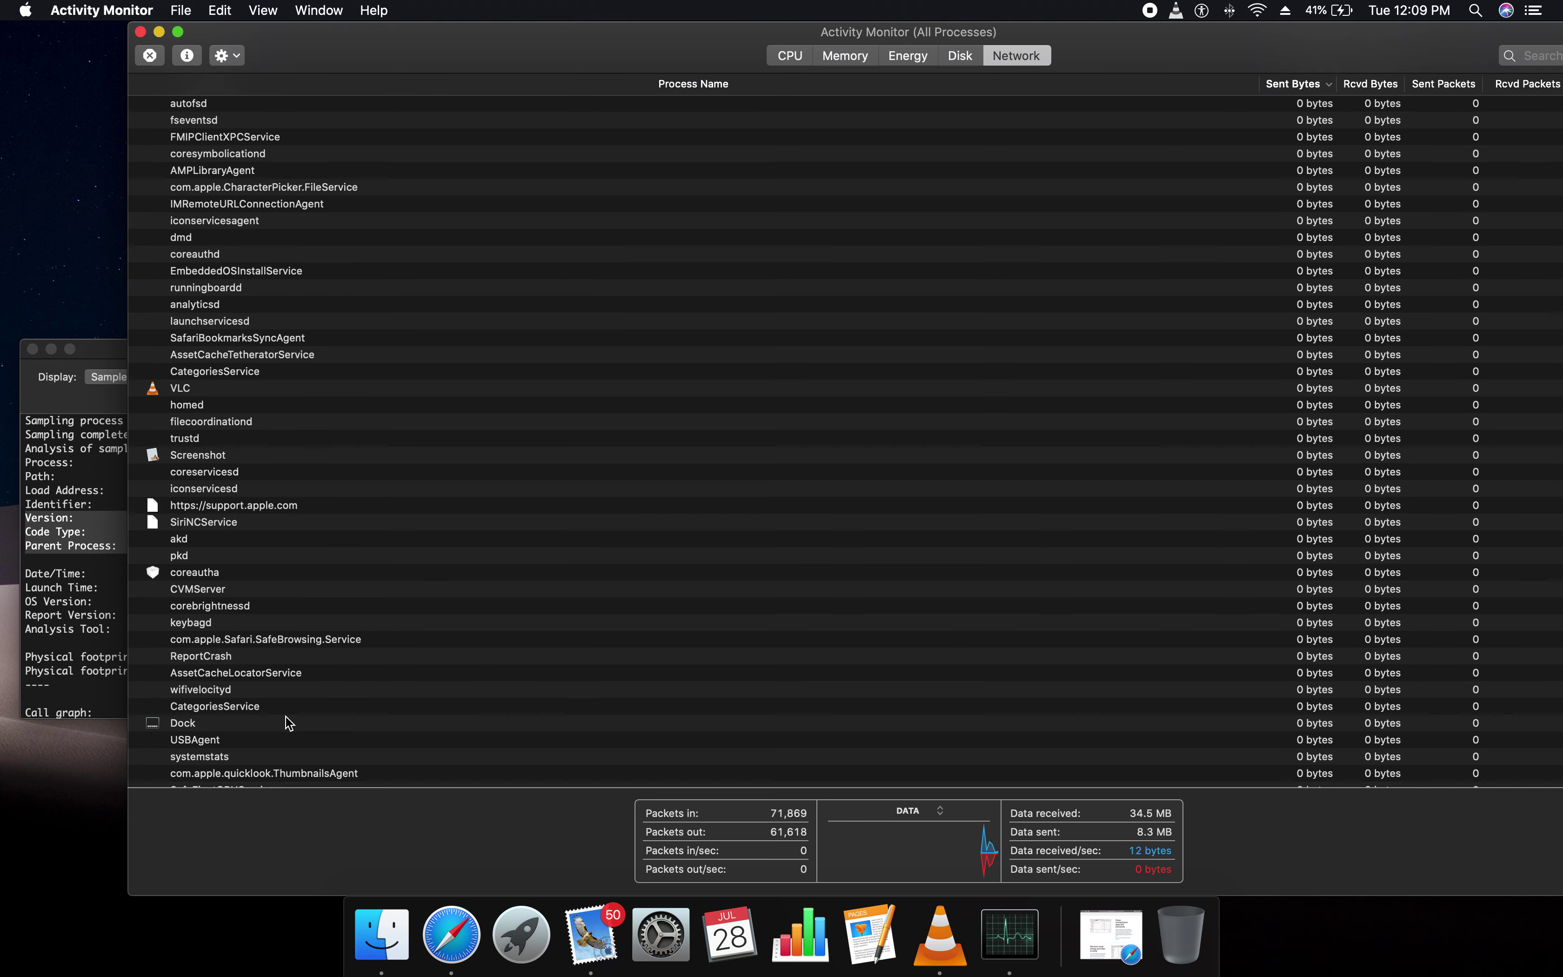
Sort the network list by received packets, sent packets, received bytes and sent bytes, then select SystemUIServer
click(1511, 90)
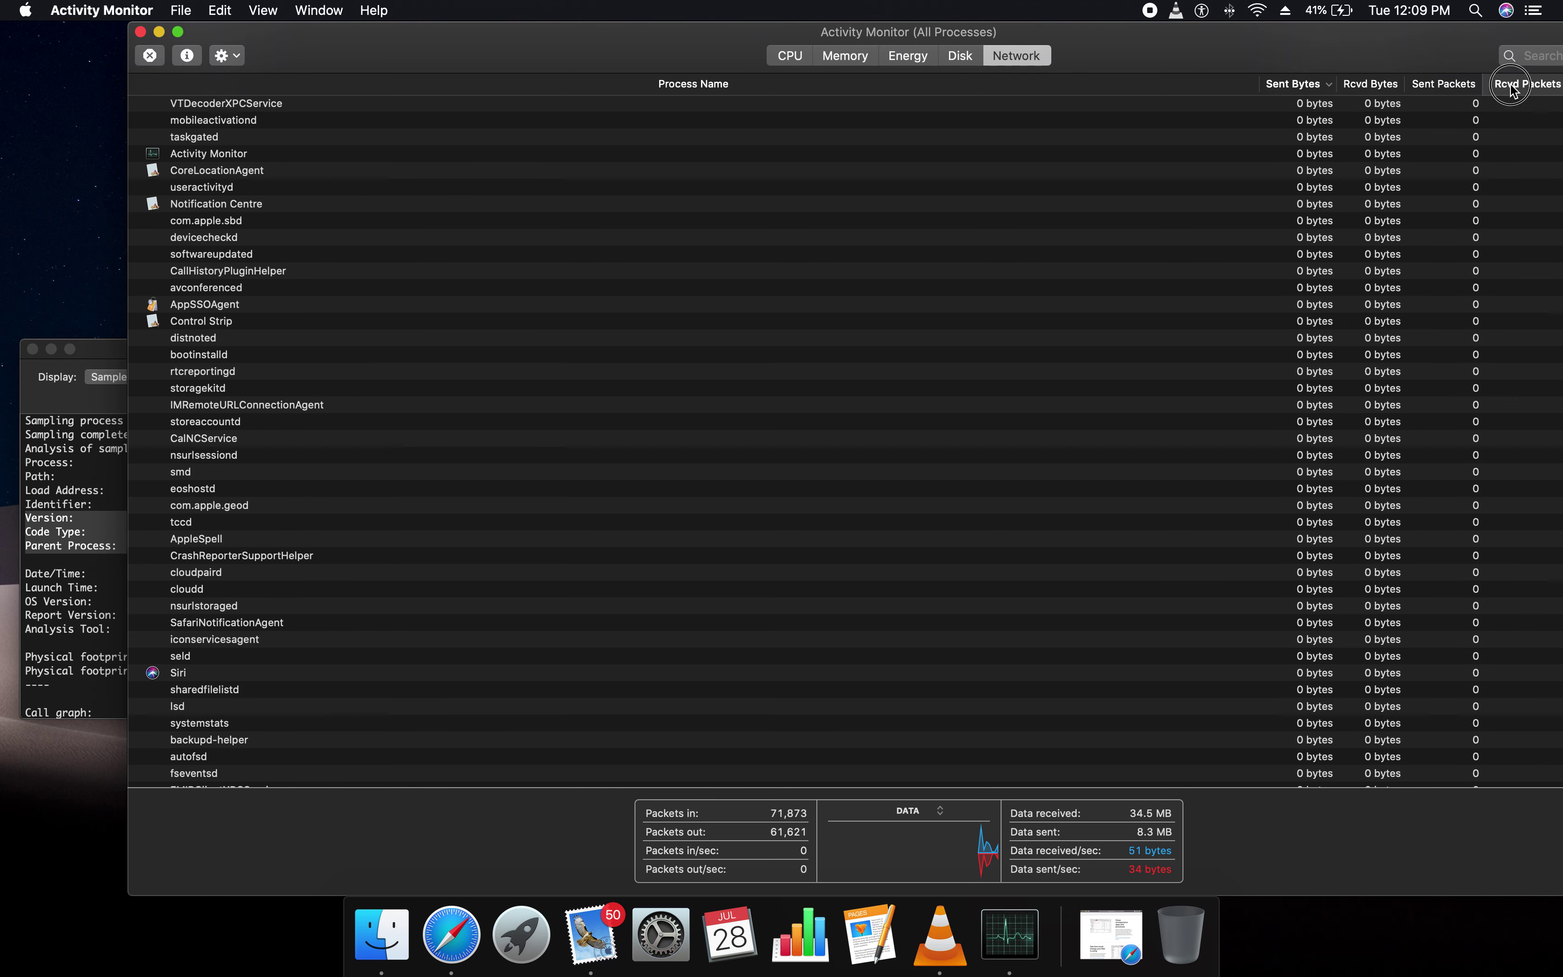
click(1438, 85)
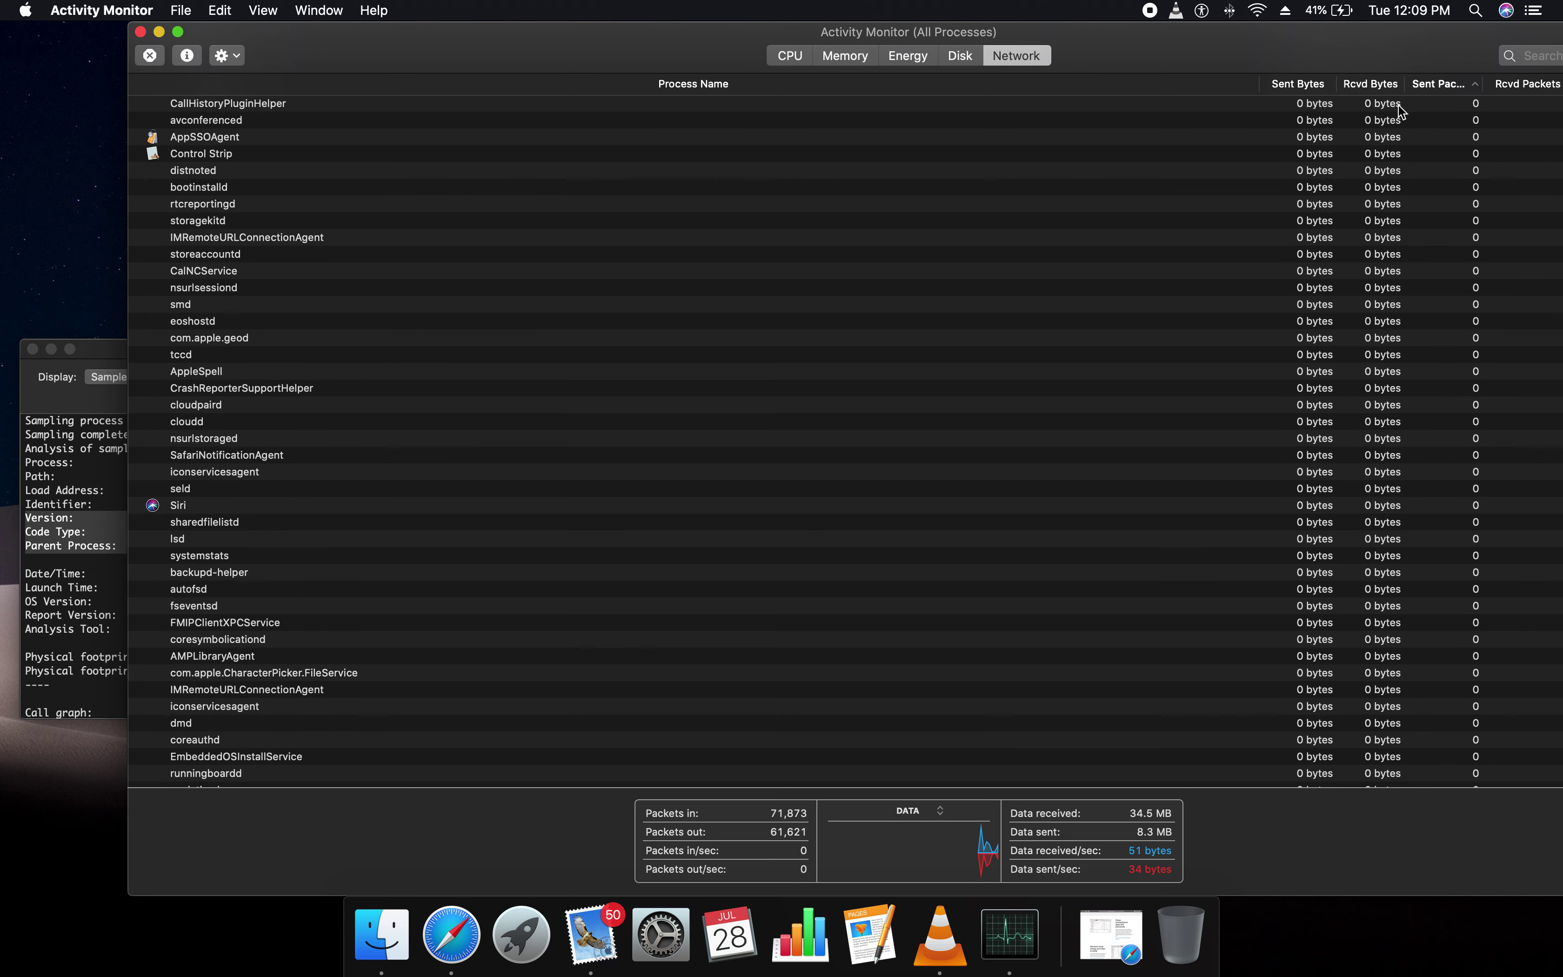
click(1369, 84)
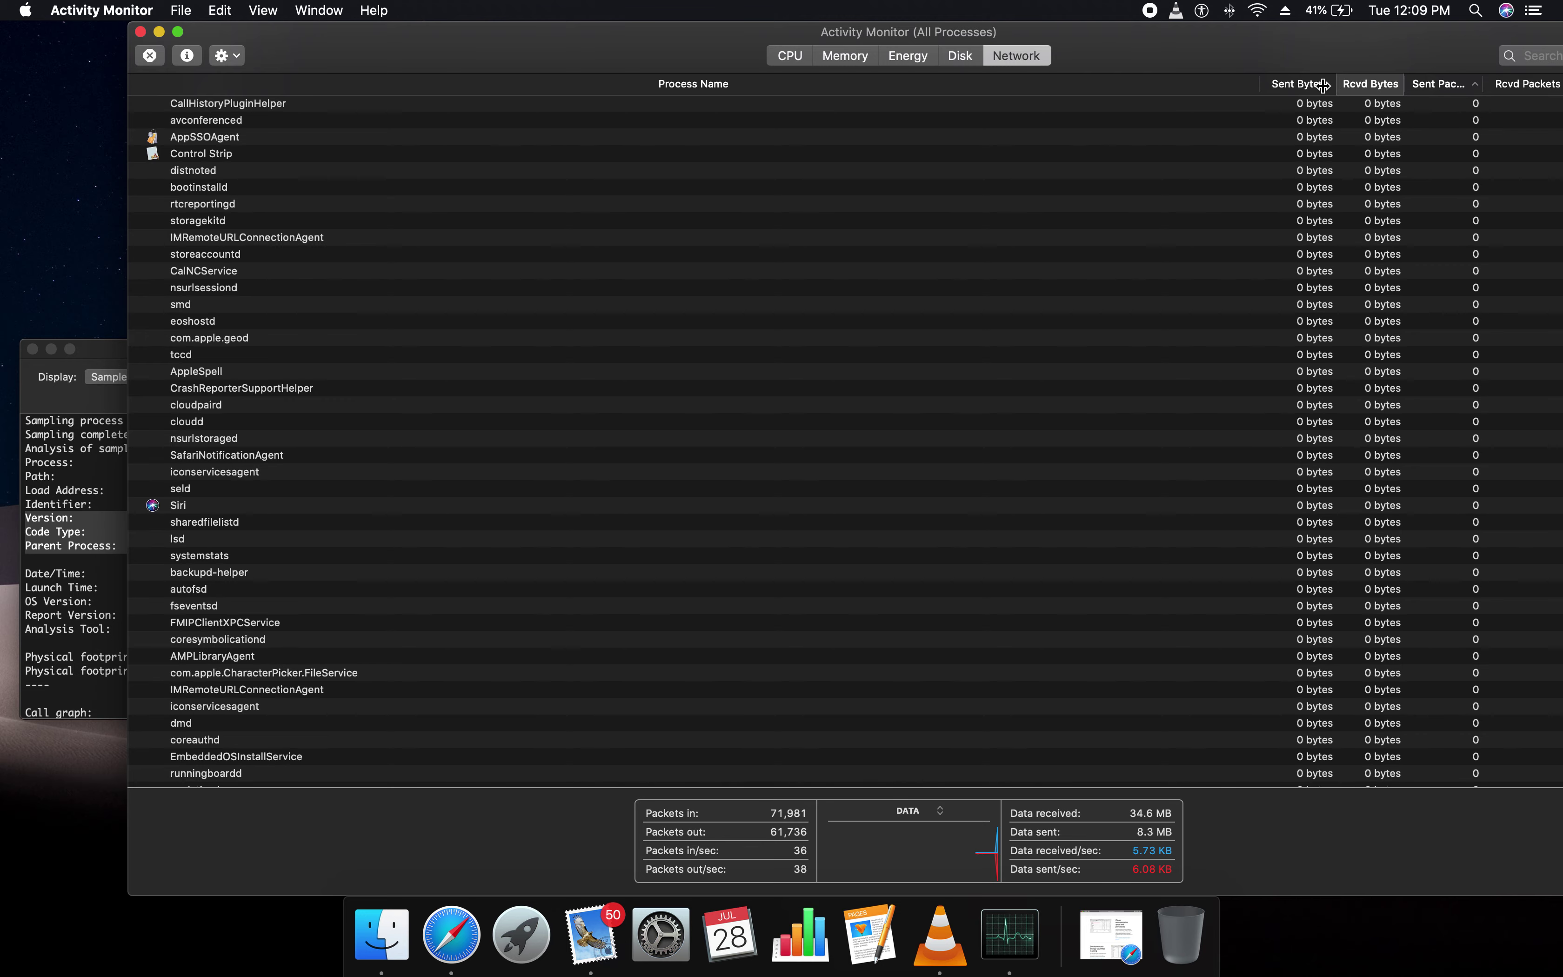
click(1295, 84)
scroll(1317, 488, down, 20)
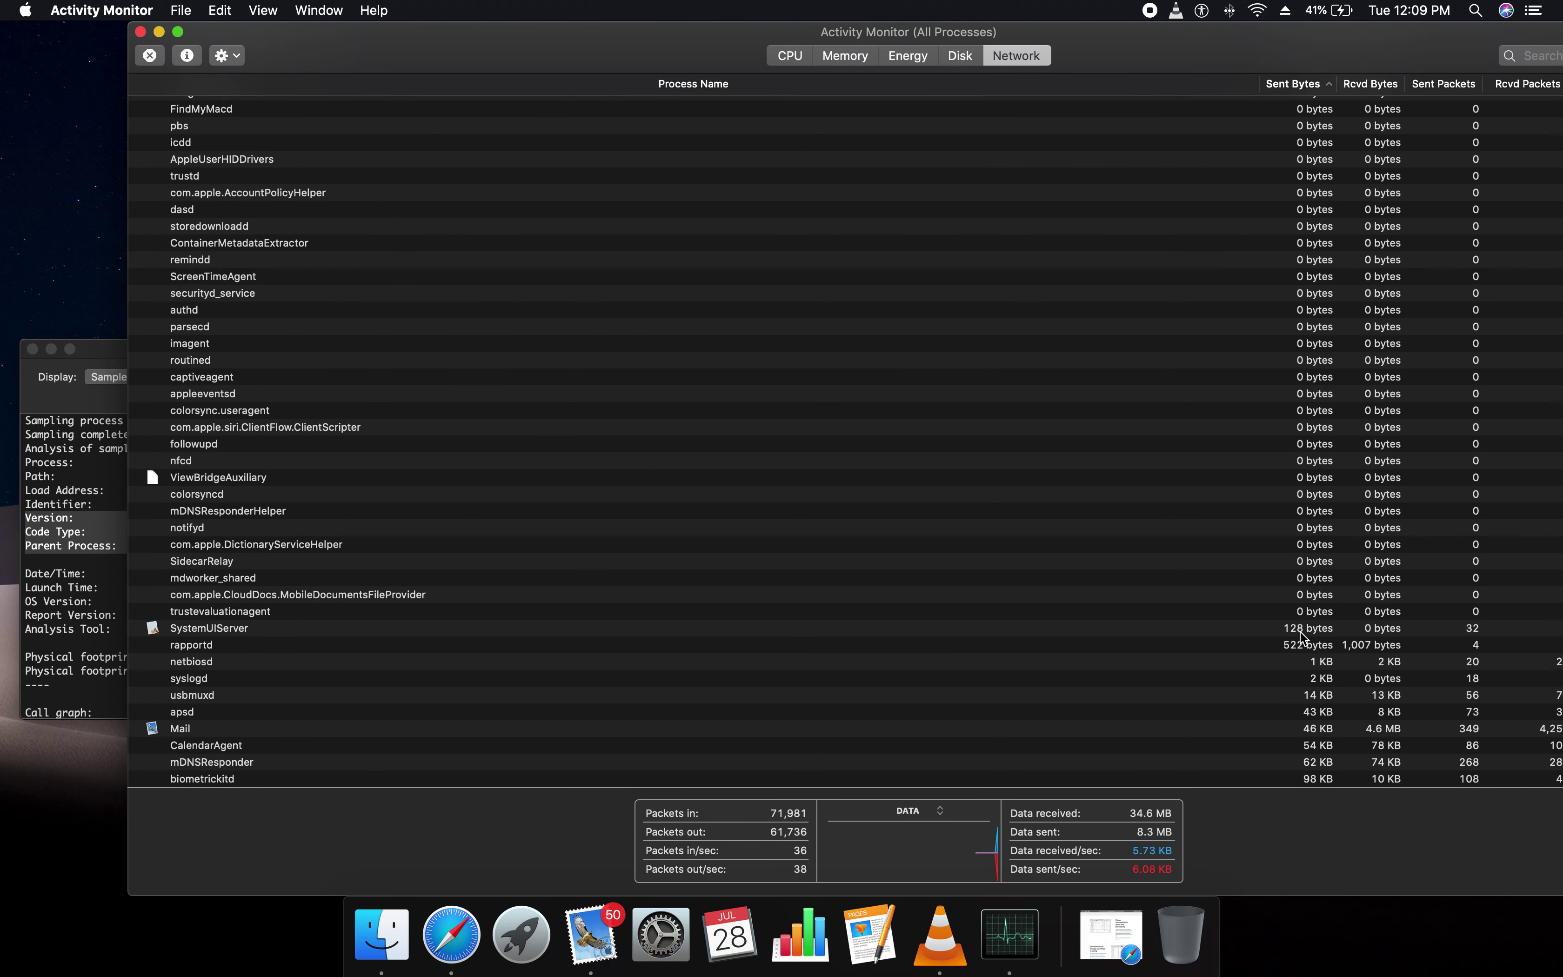
click(1300, 630)
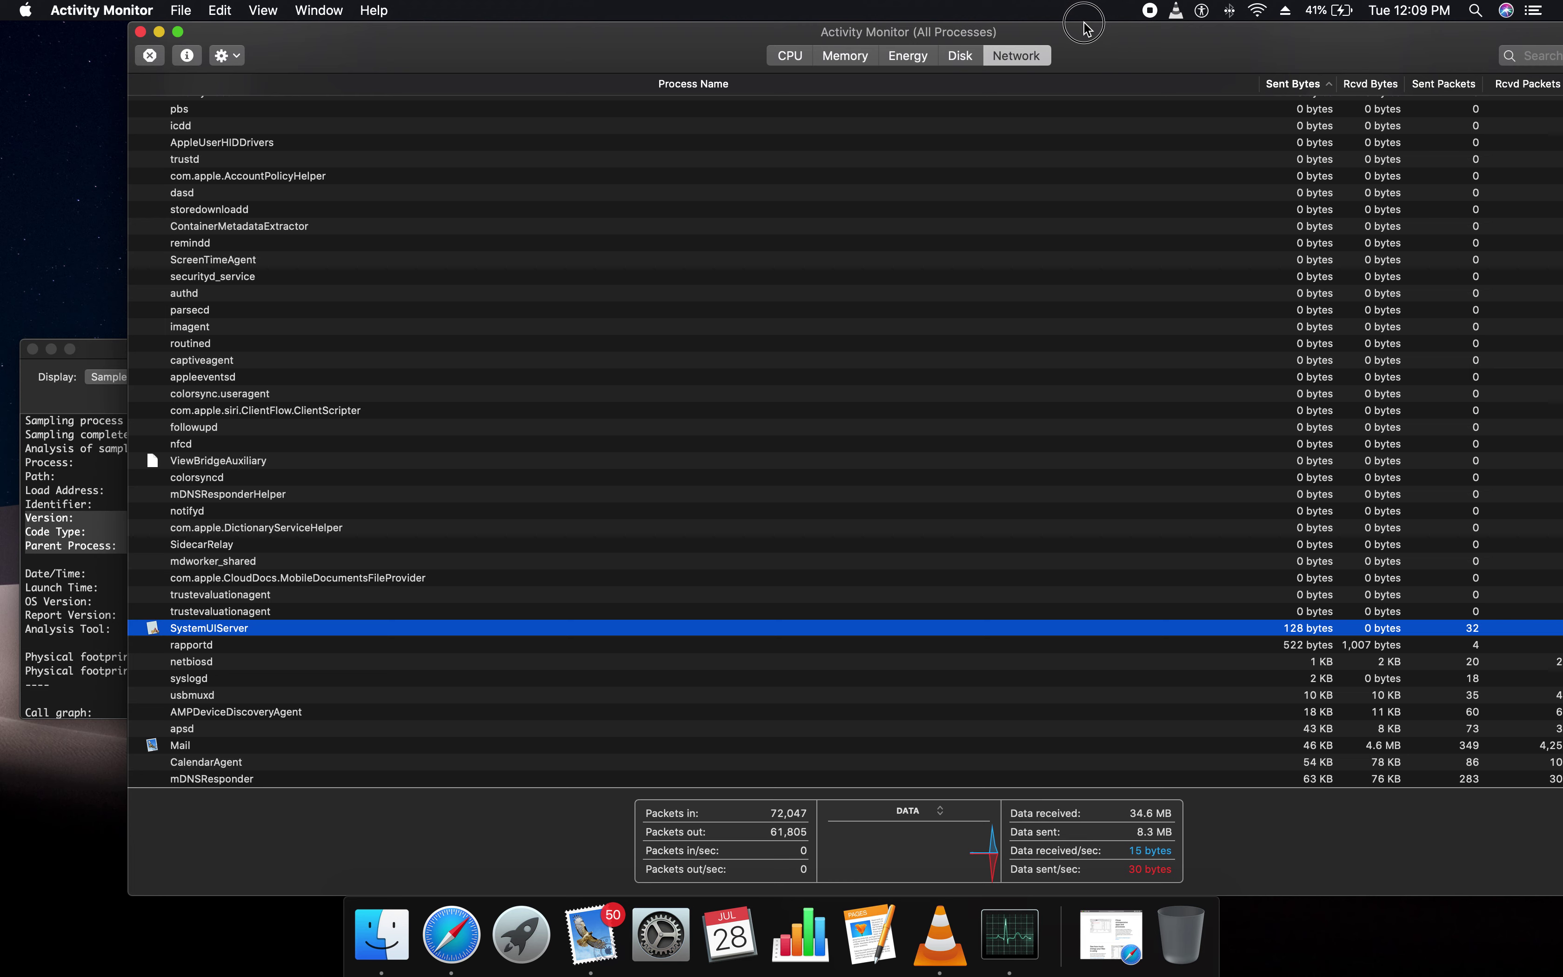
Move the window to the screen's left edge and sort the list by PID ascending
drag(1051, 32, 924, 33)
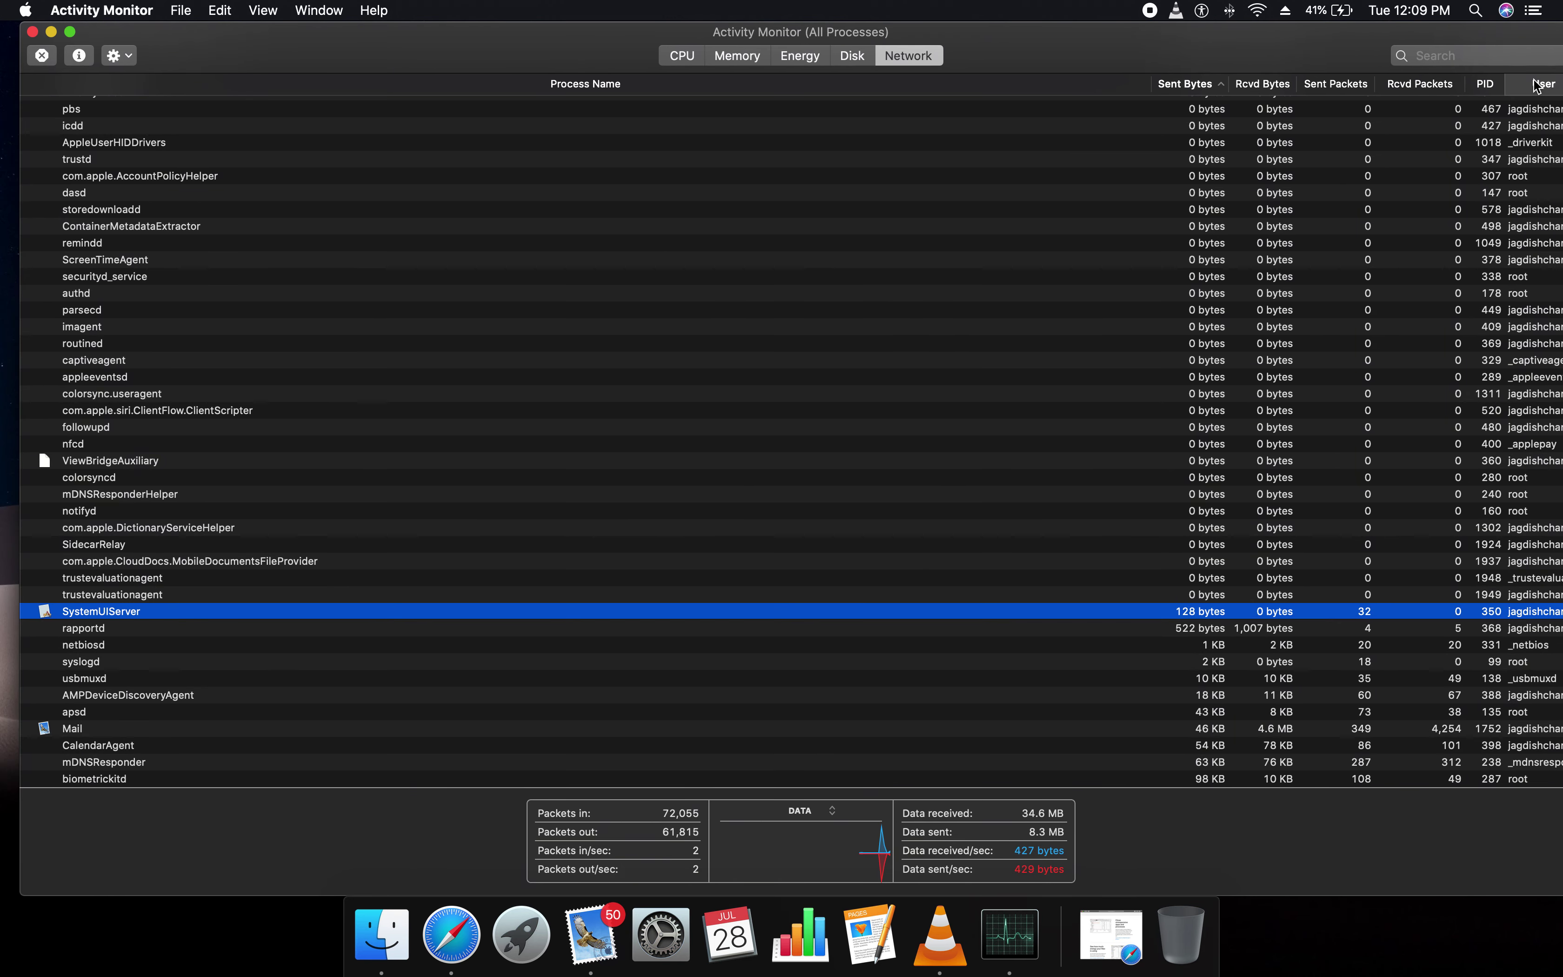
scroll(1540, 248, up, 5)
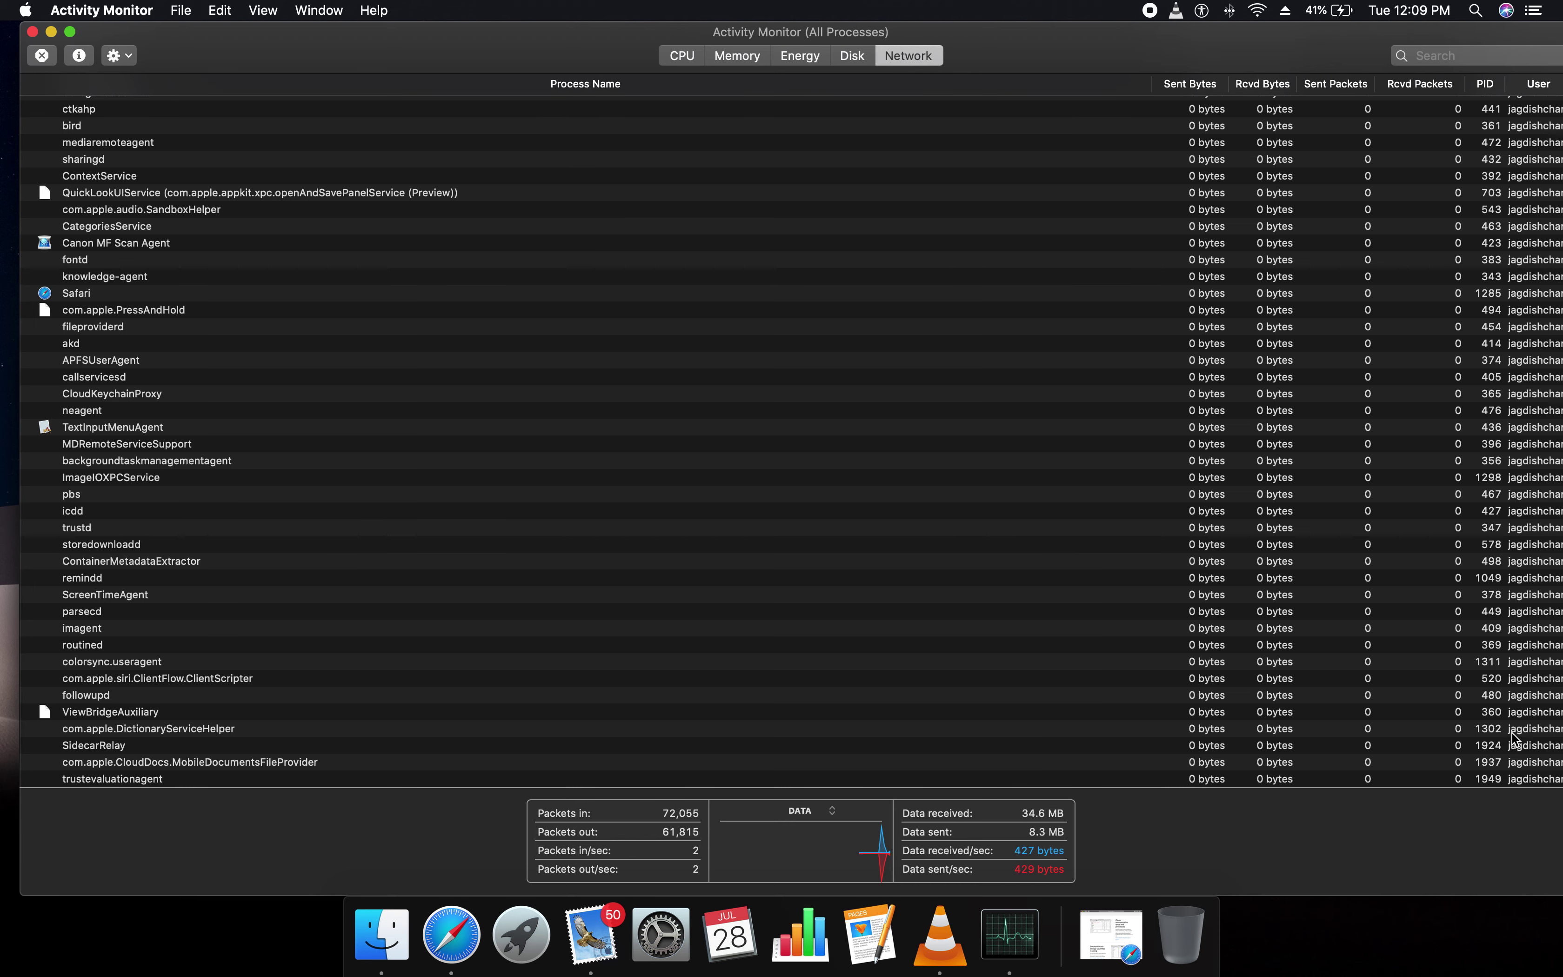
click(1485, 85)
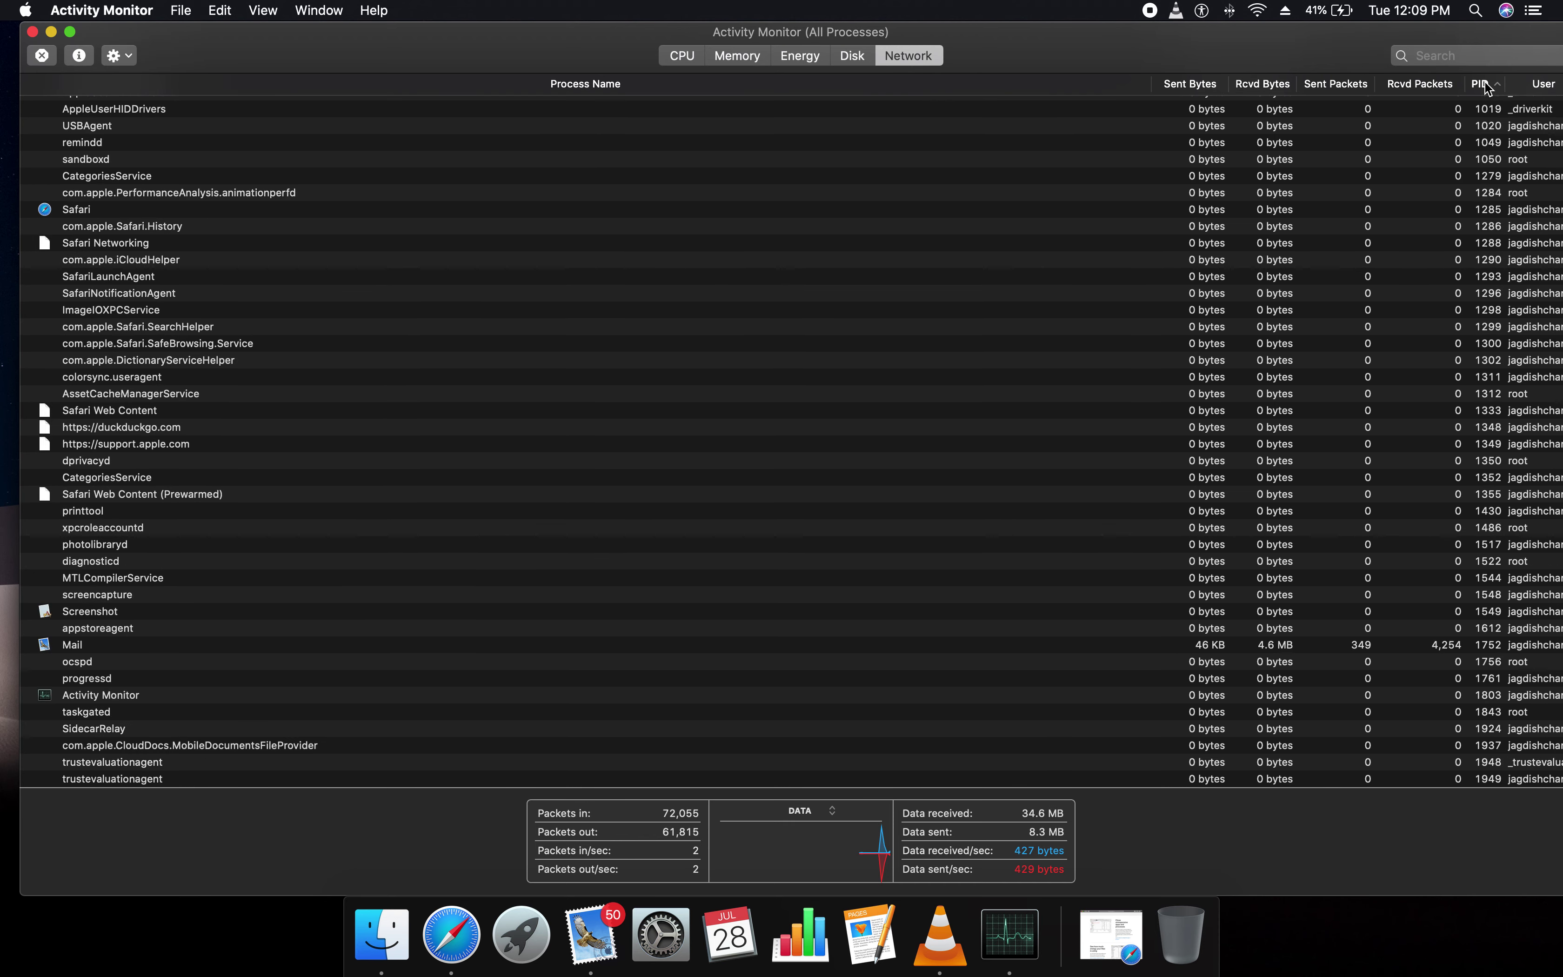
scroll(546, 424, up, 20)
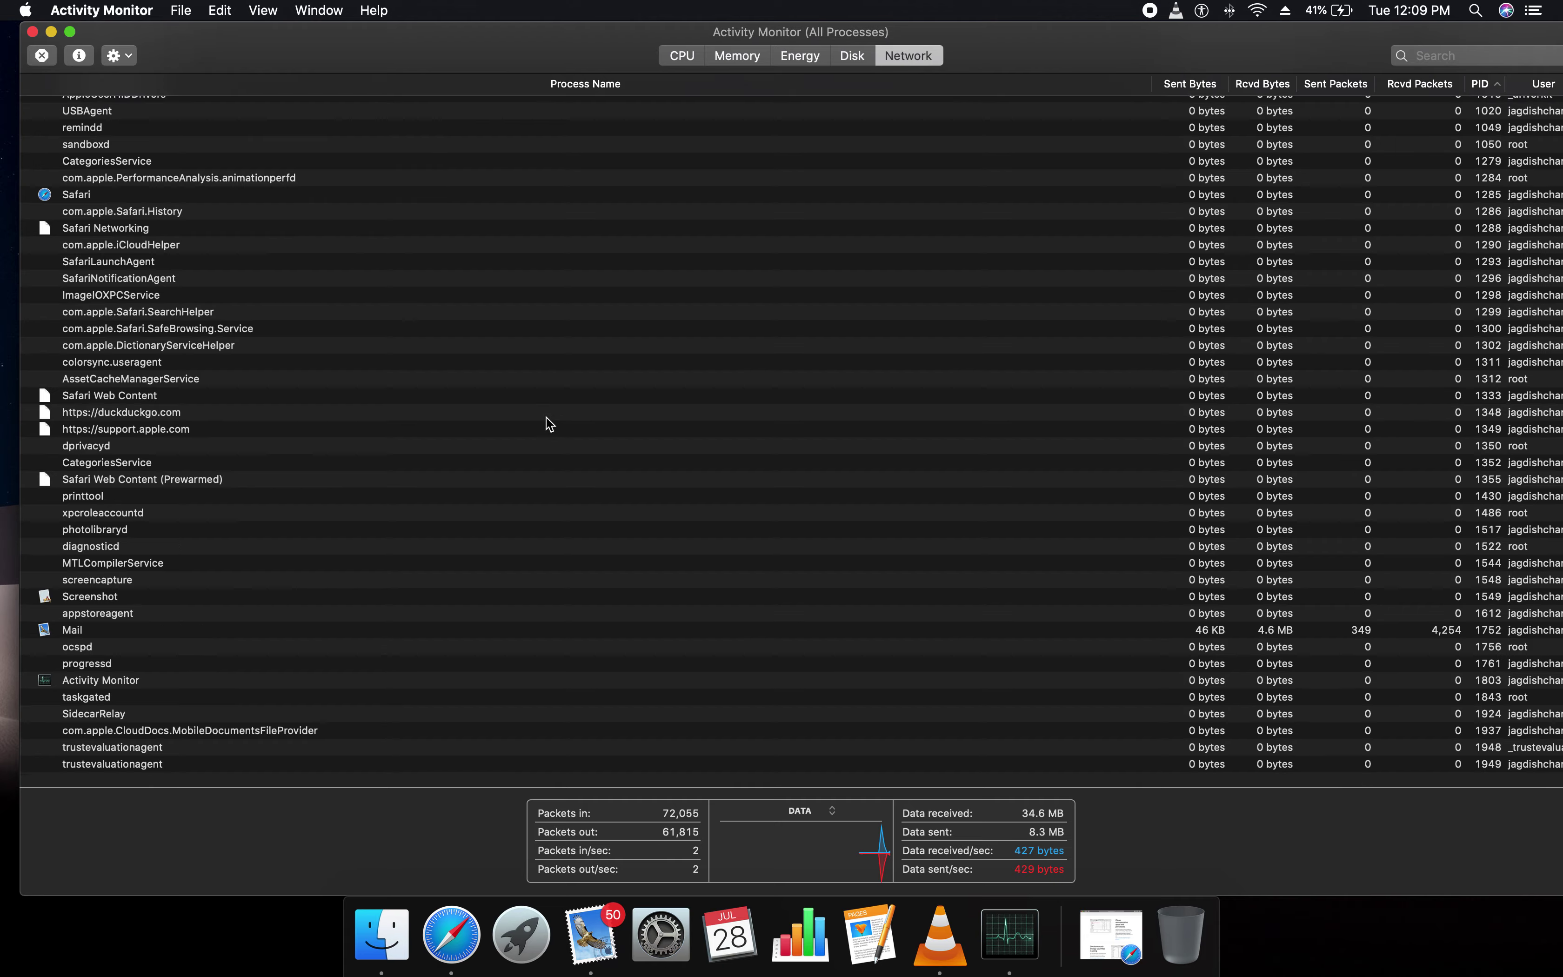
Open the Finder process inspector window, after briefly opening SystemUIServer's details
click(78, 54)
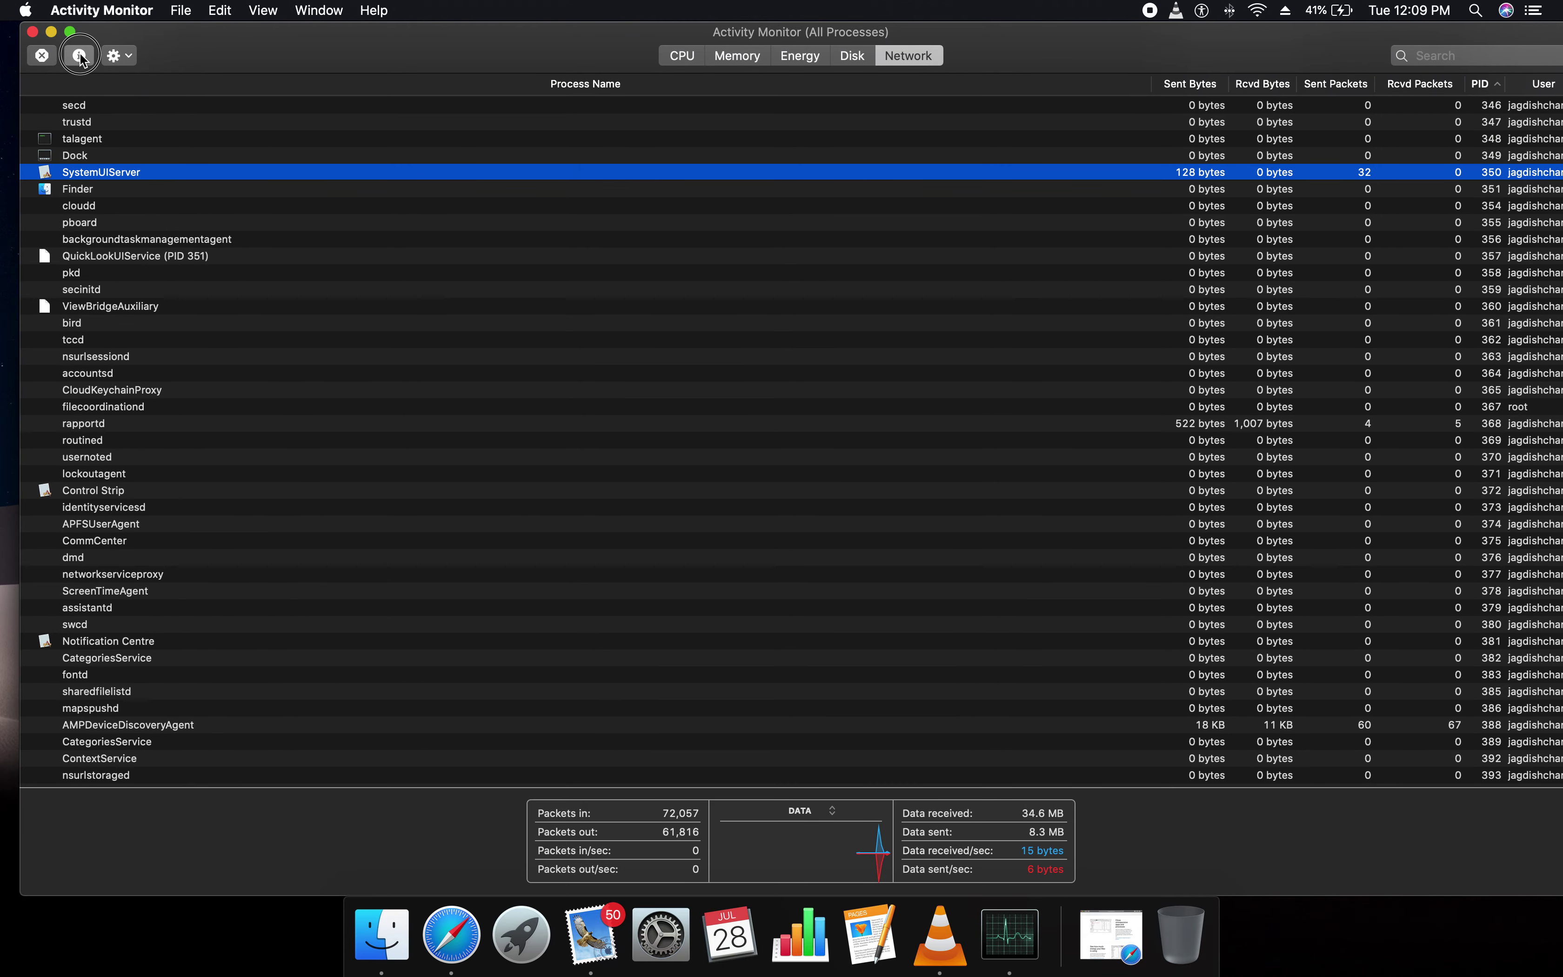
click(464, 374)
click(87, 193)
click(79, 55)
drag(922, 354, 898, 341)
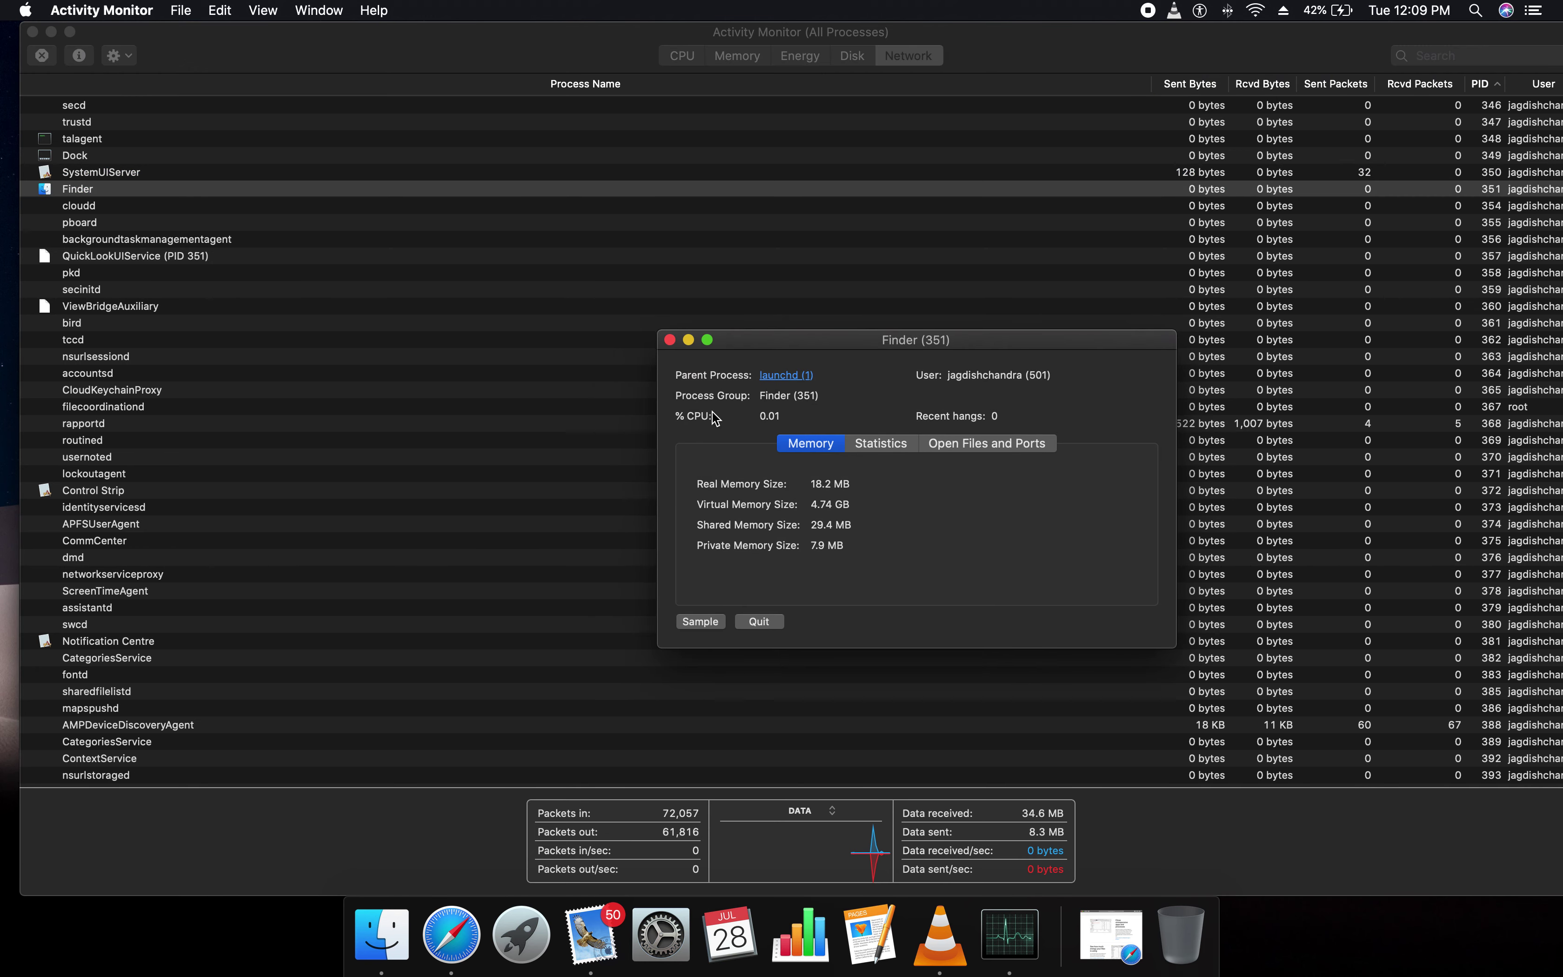
Highlight Finder's % CPU, recent hangs count and Real Memory Size values
drag(787, 421, 739, 418)
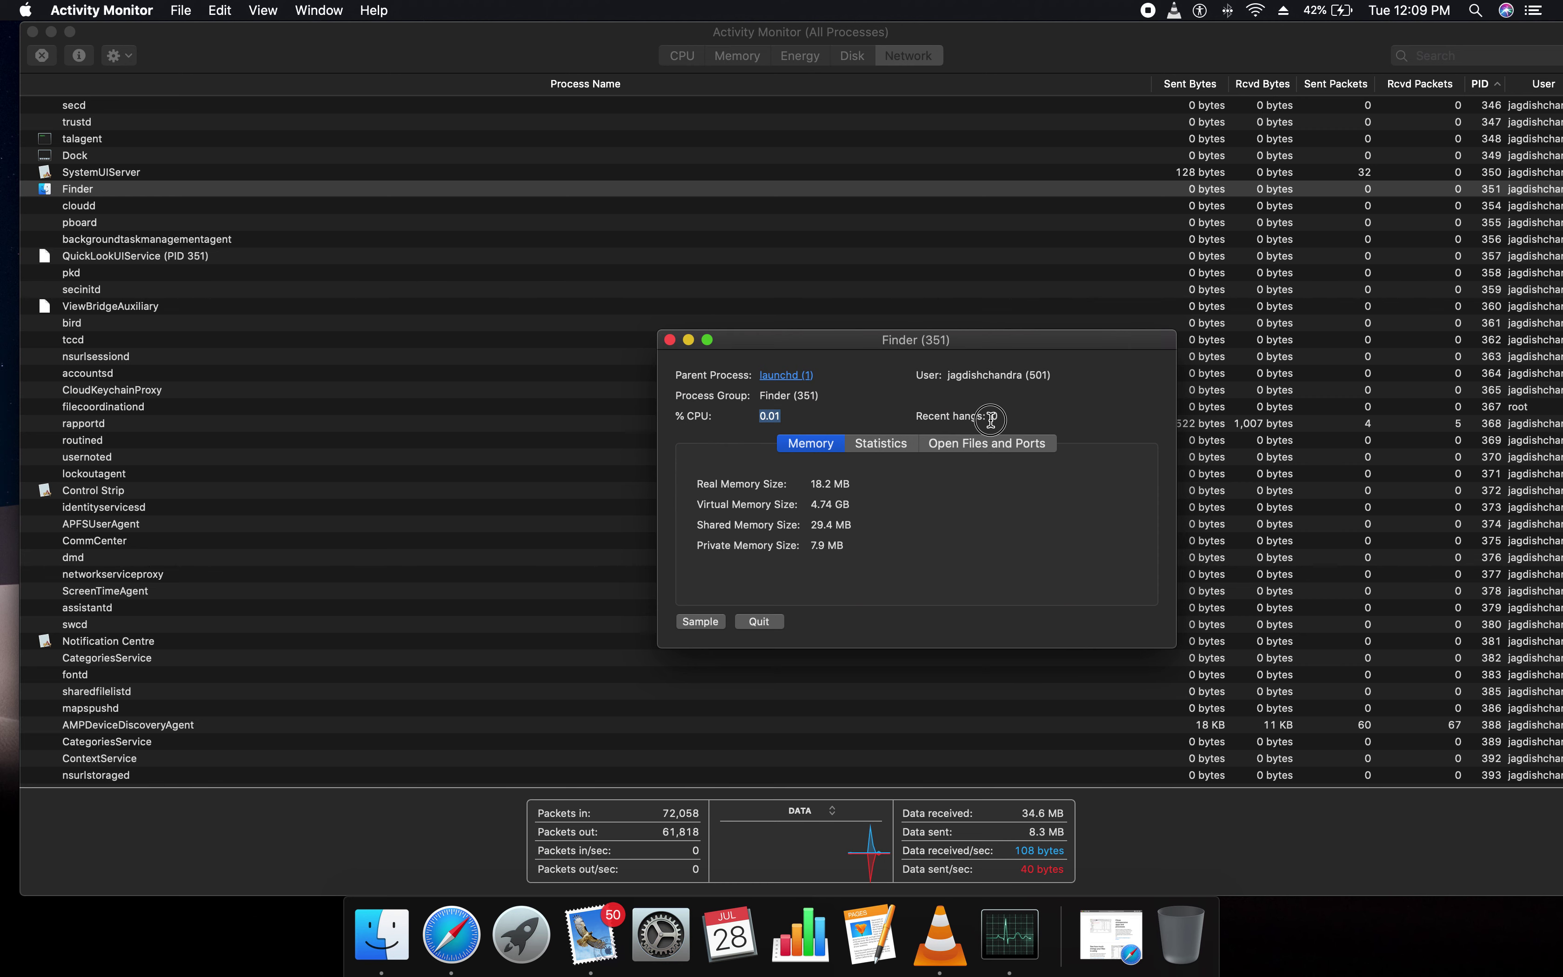
drag(997, 419, 900, 375)
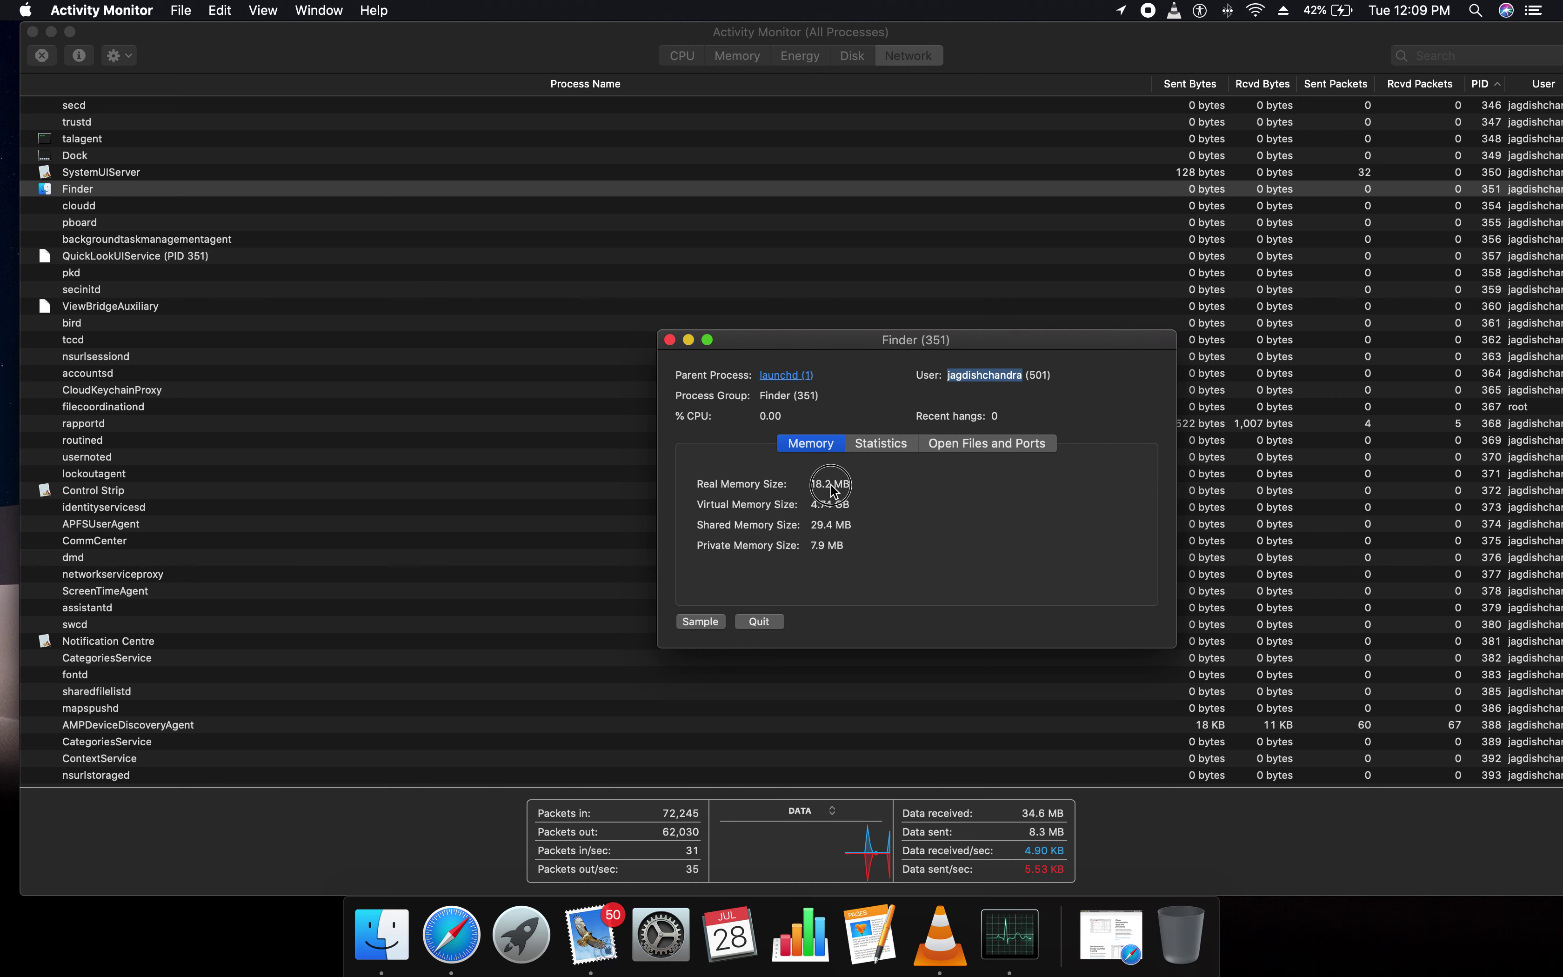
drag(846, 477, 806, 484)
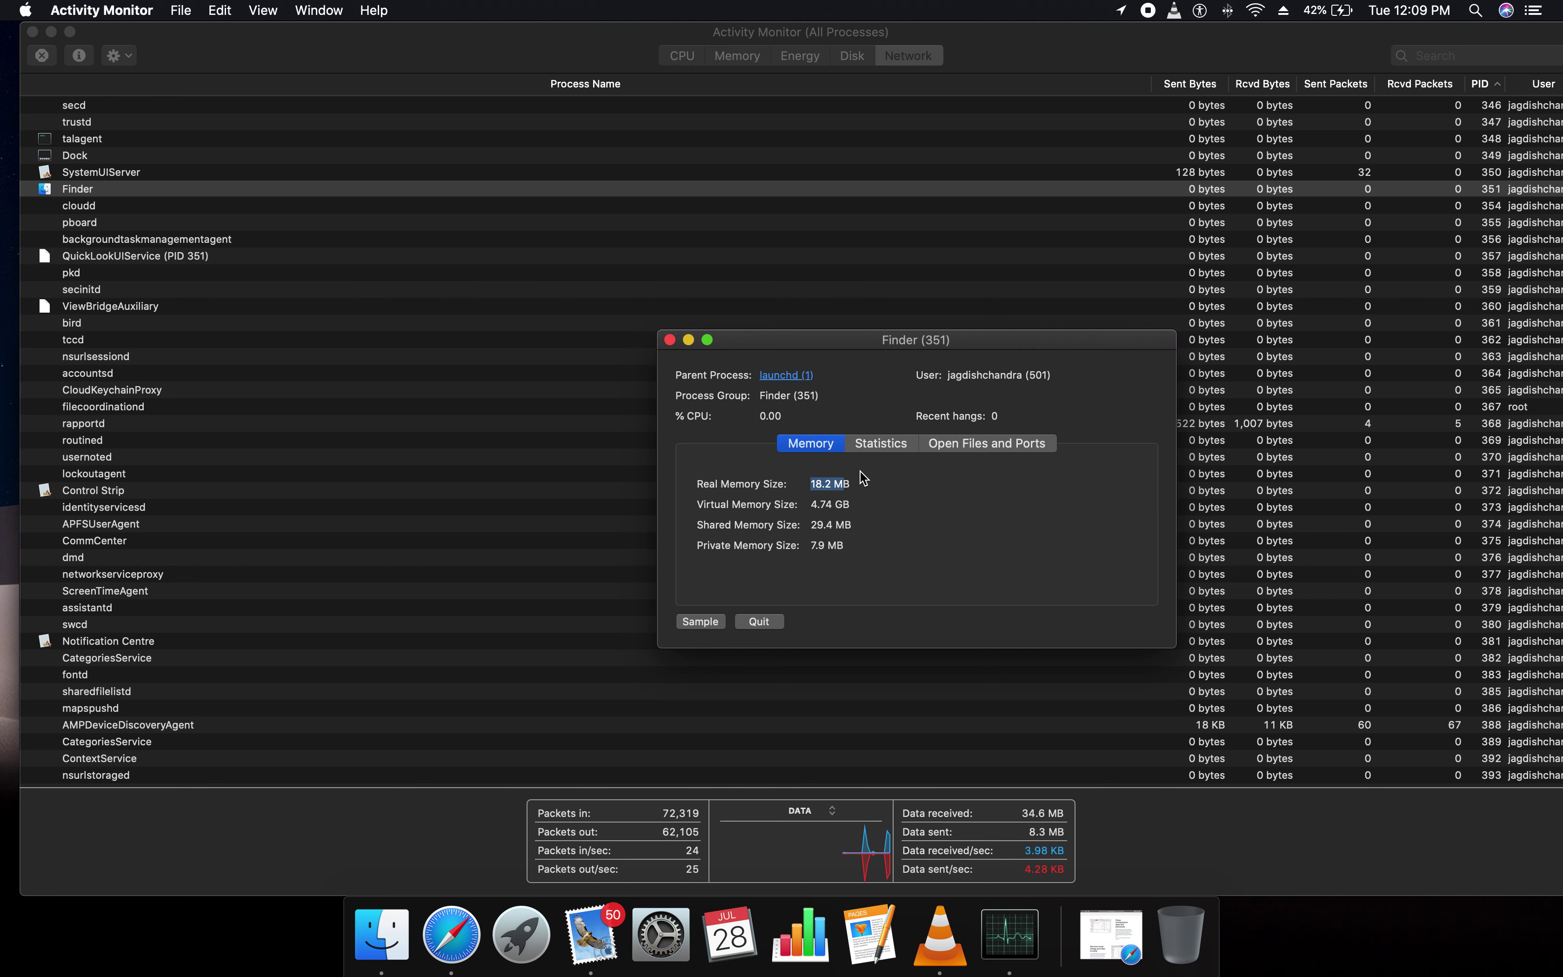
Review Finder's Statistics and Open Files and Ports, including windows.plist, then sample Finder
click(885, 446)
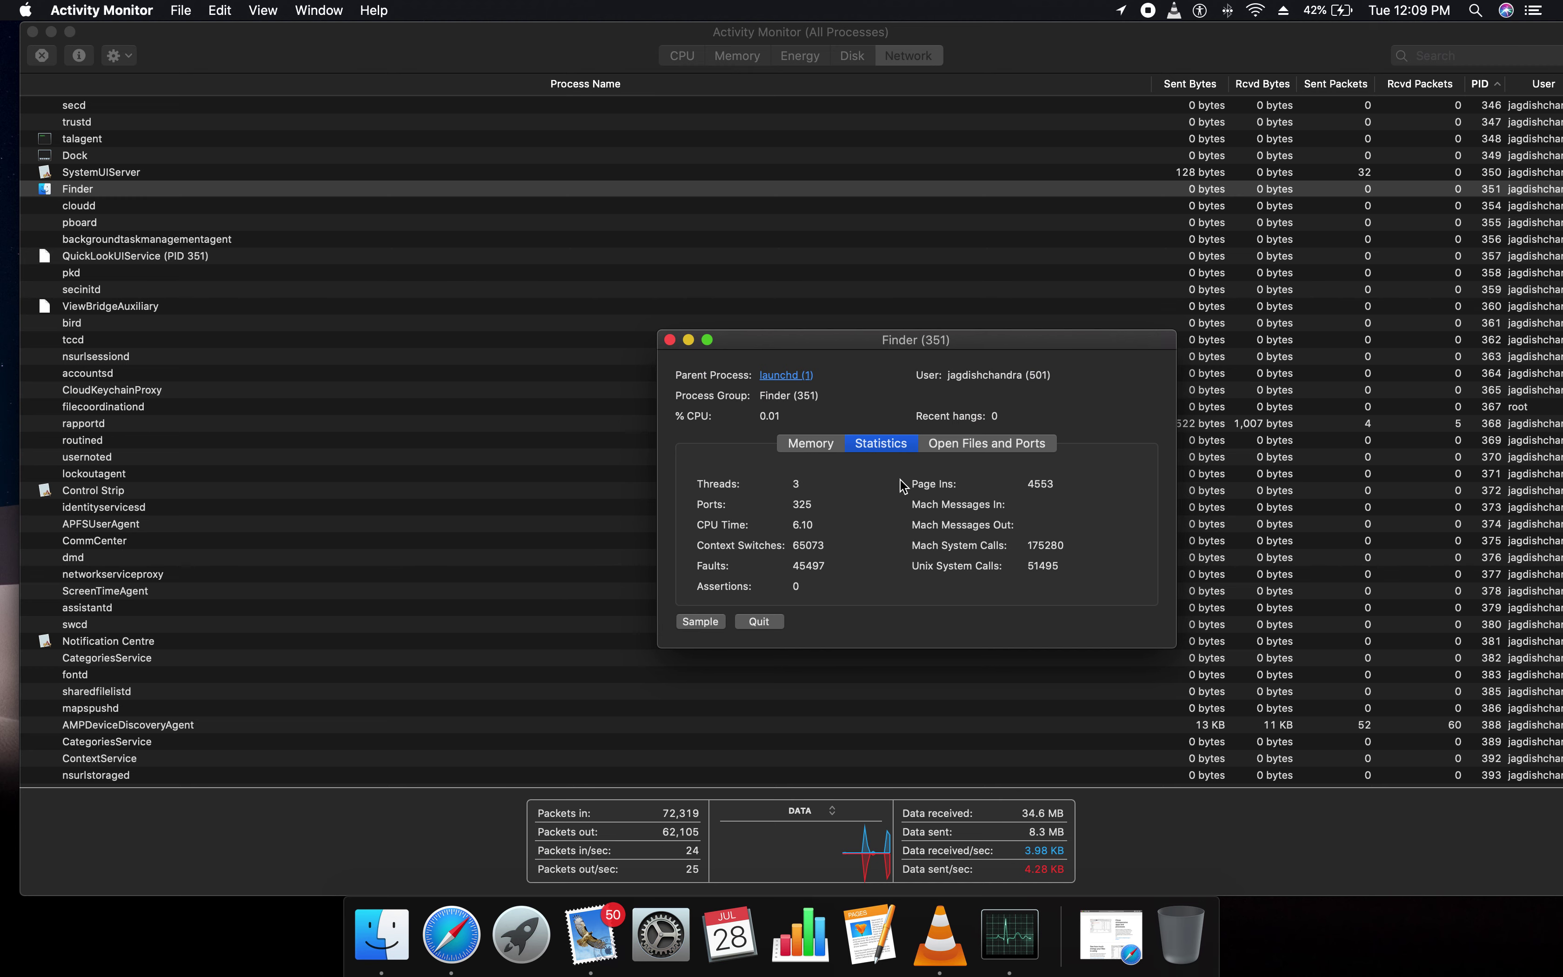
click(975, 446)
scroll(787, 535, down, 8)
scroll(787, 535, down, 10)
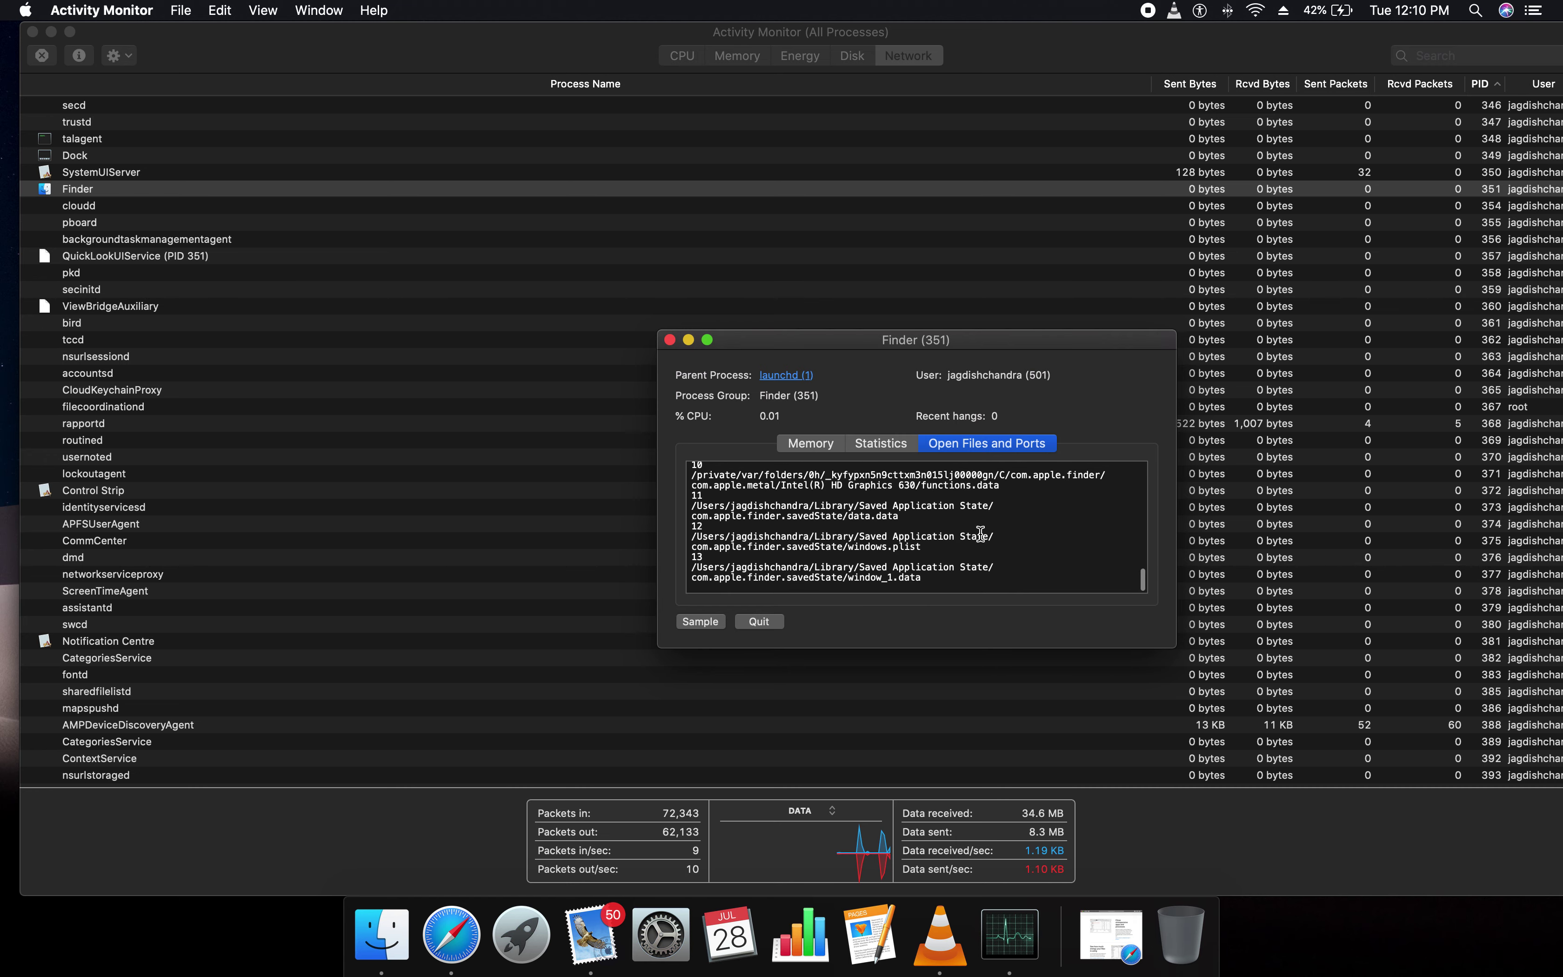
drag(768, 543, 916, 559)
click(1052, 561)
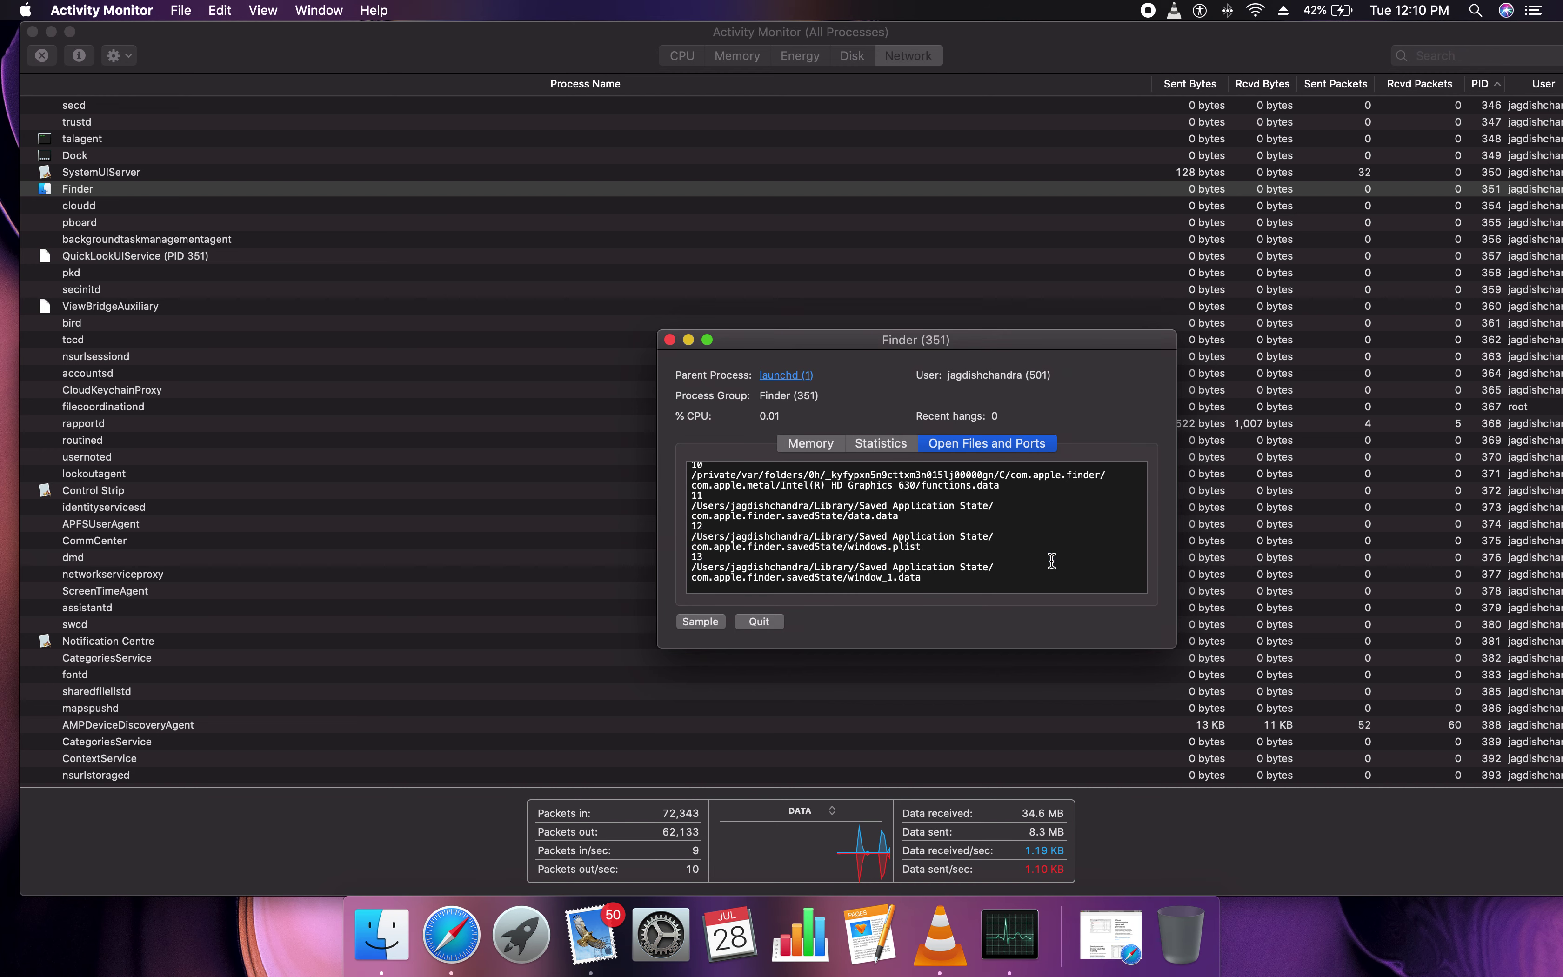
click(704, 621)
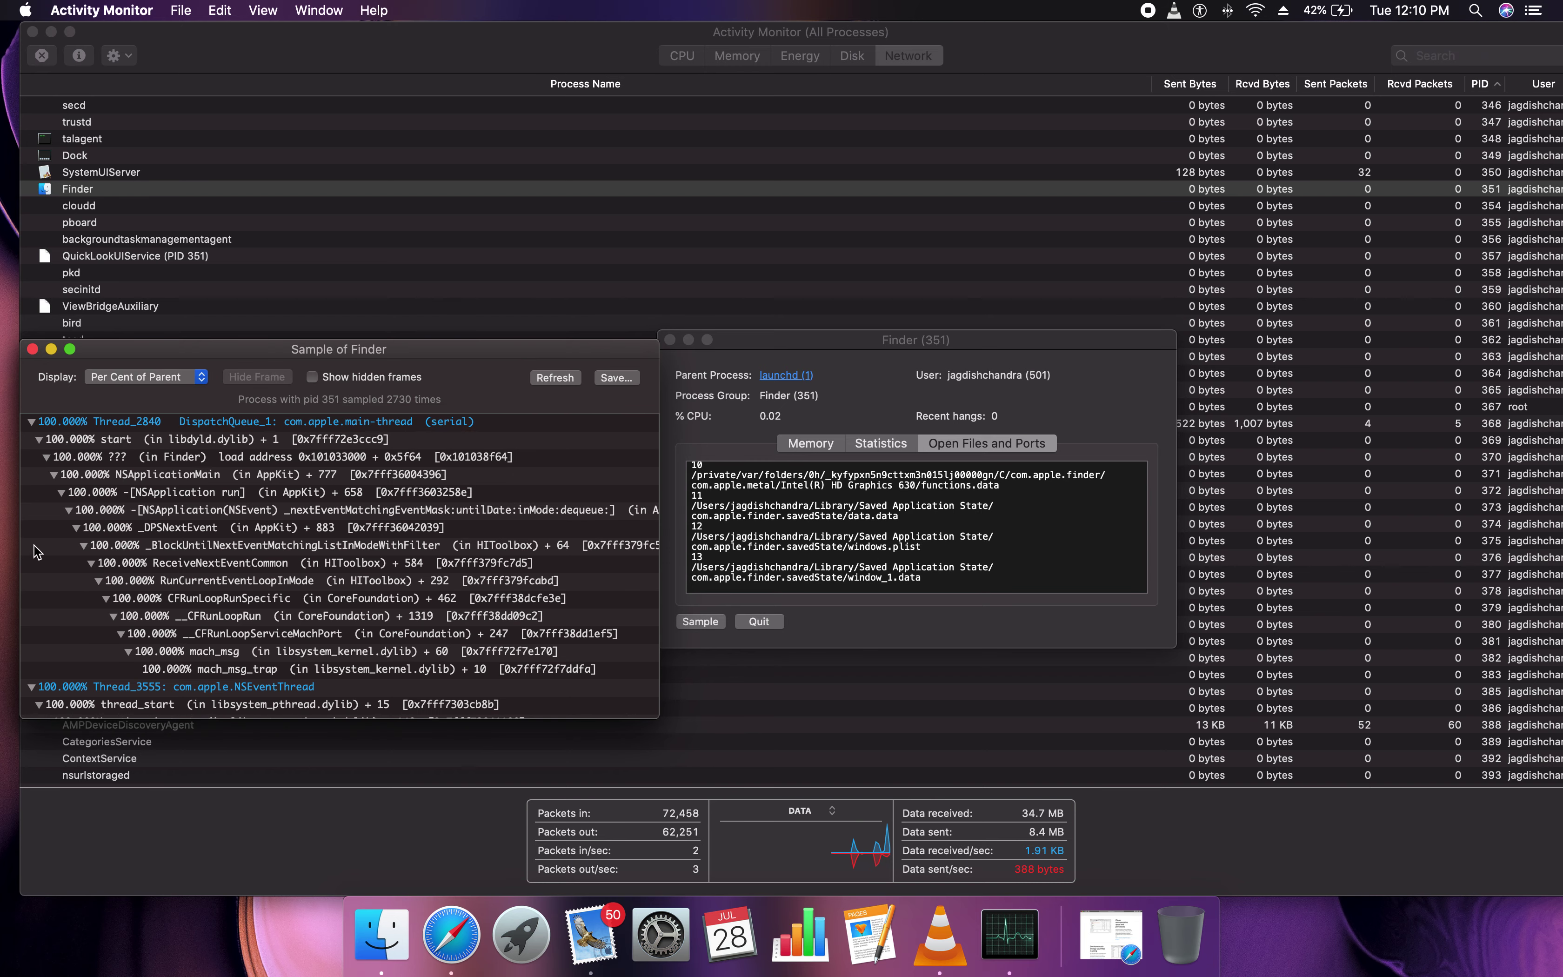
Show the Finder sample as Sample Text, highlighting its executable path, report version and physical footprint
click(201, 379)
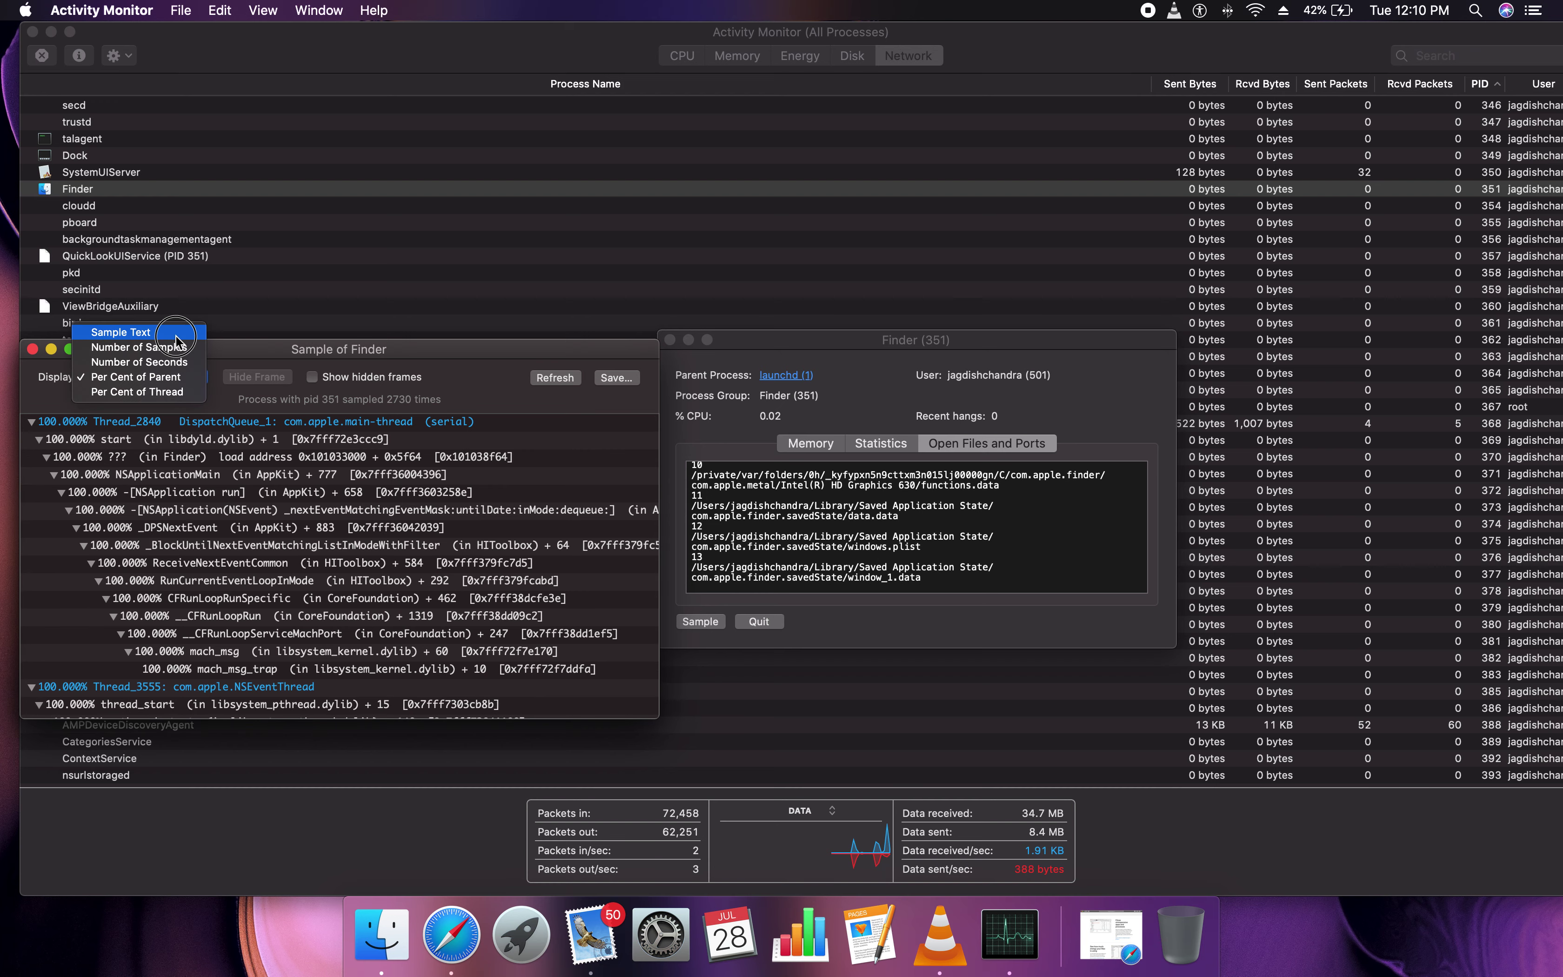
click(142, 336)
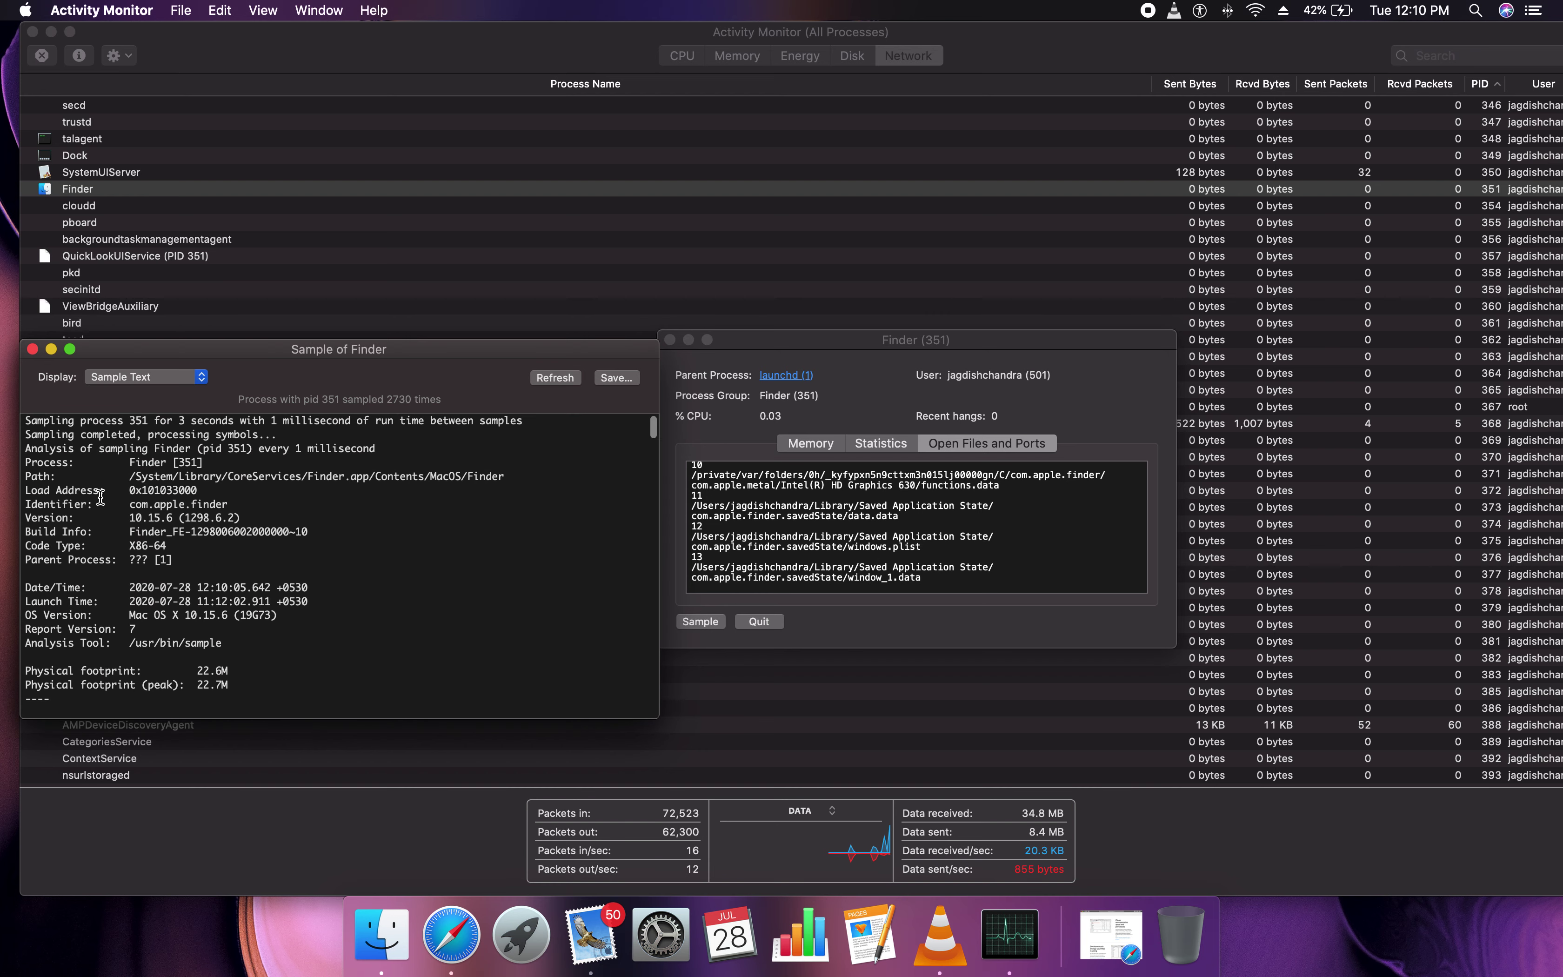
drag(101, 492, 8, 492)
click(121, 482)
drag(507, 477, 115, 482)
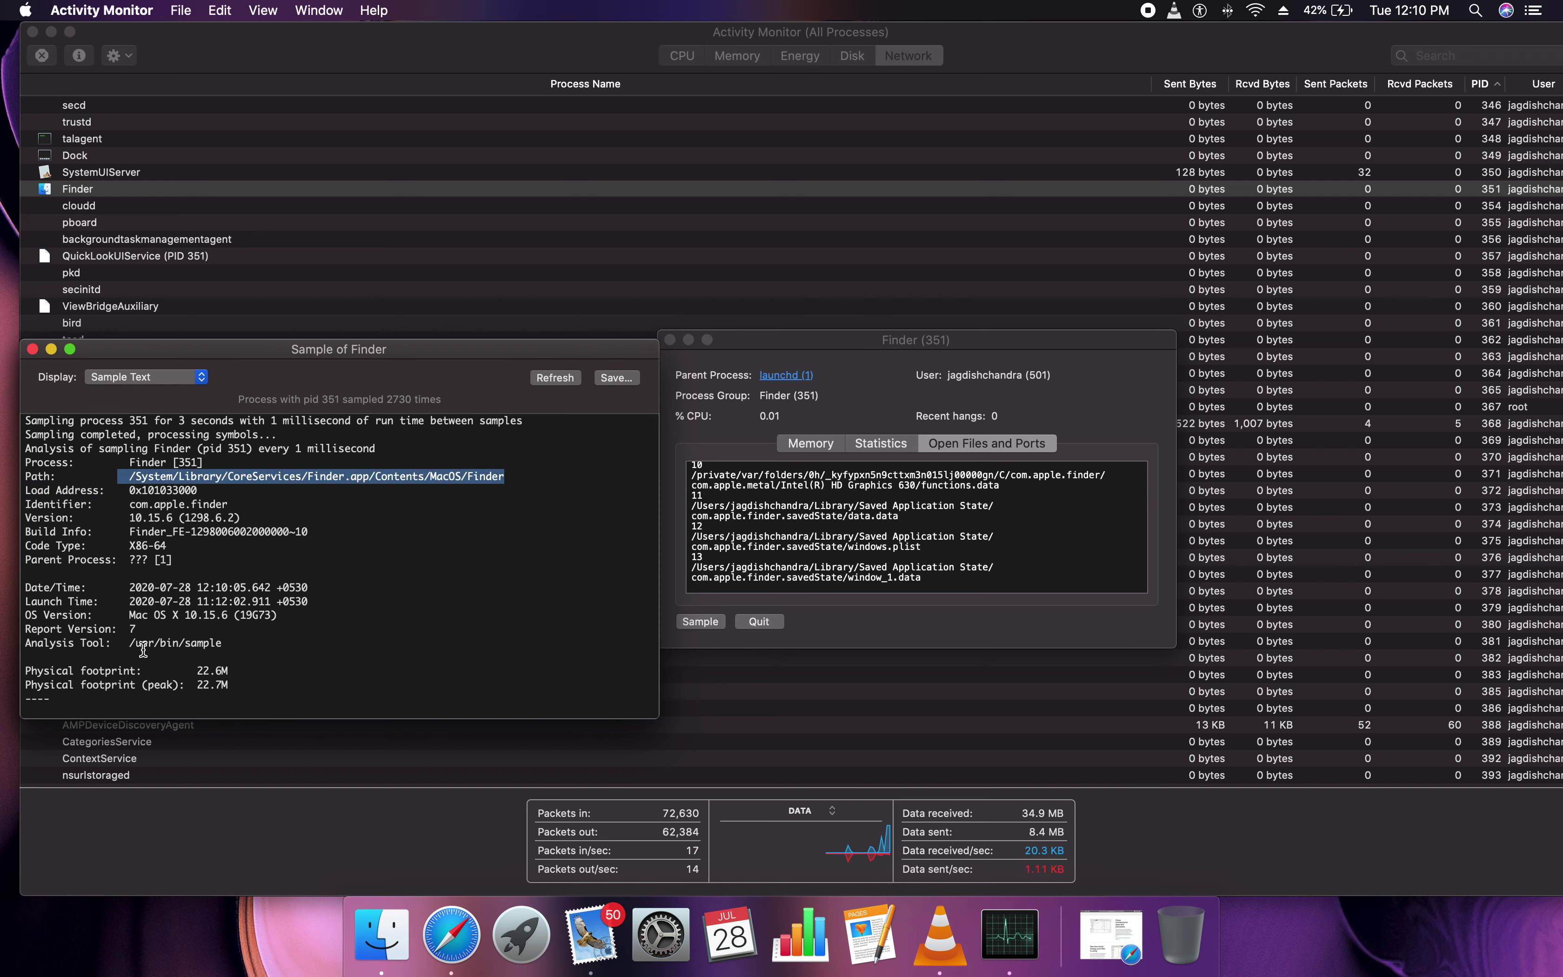
drag(141, 628, 234, 617)
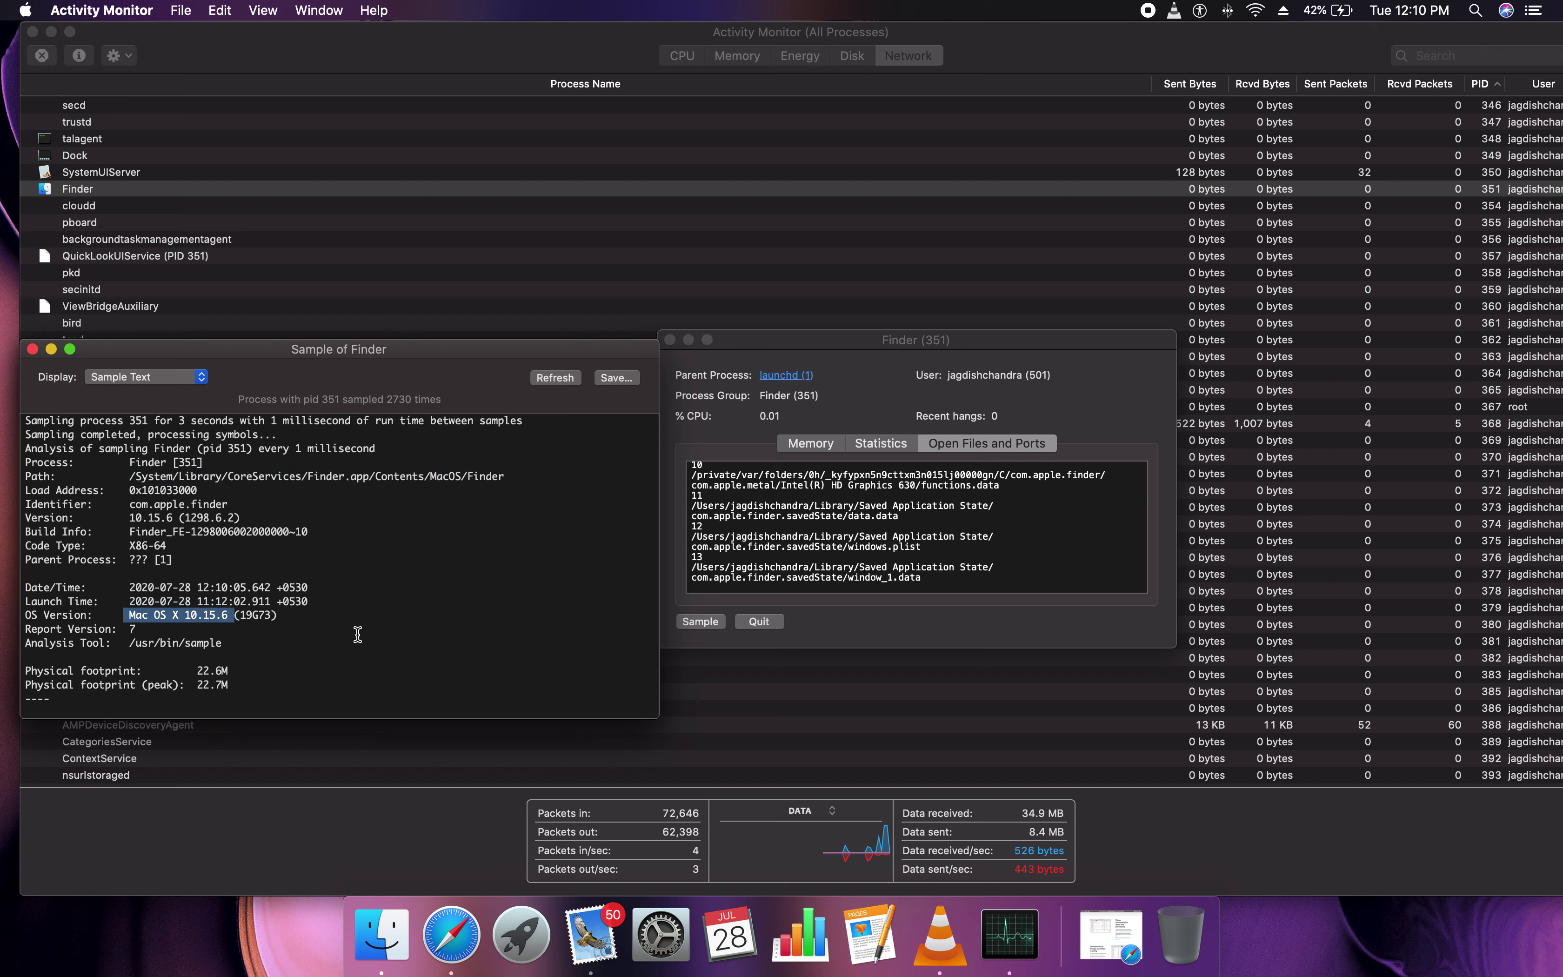
click(114, 611)
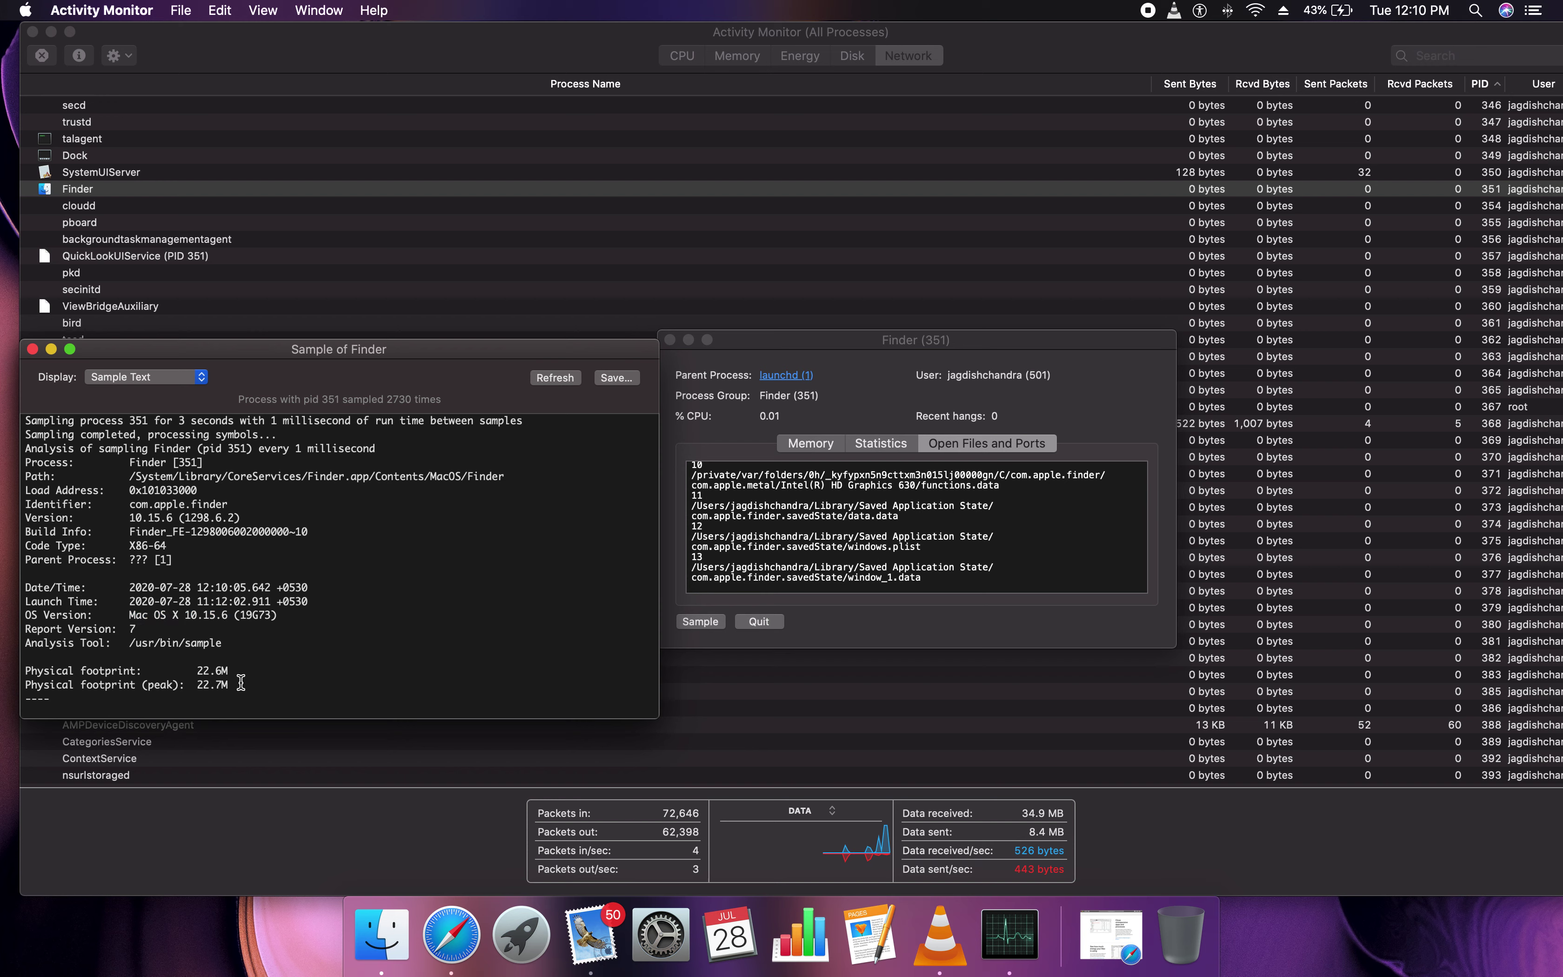
drag(197, 671, 229, 675)
click(219, 683)
Switch the sample through Number of Samples, Per Cent of Parent and Per Cent of Thread views, then close the newer sample window
click(188, 381)
click(201, 391)
click(200, 386)
click(201, 406)
click(200, 383)
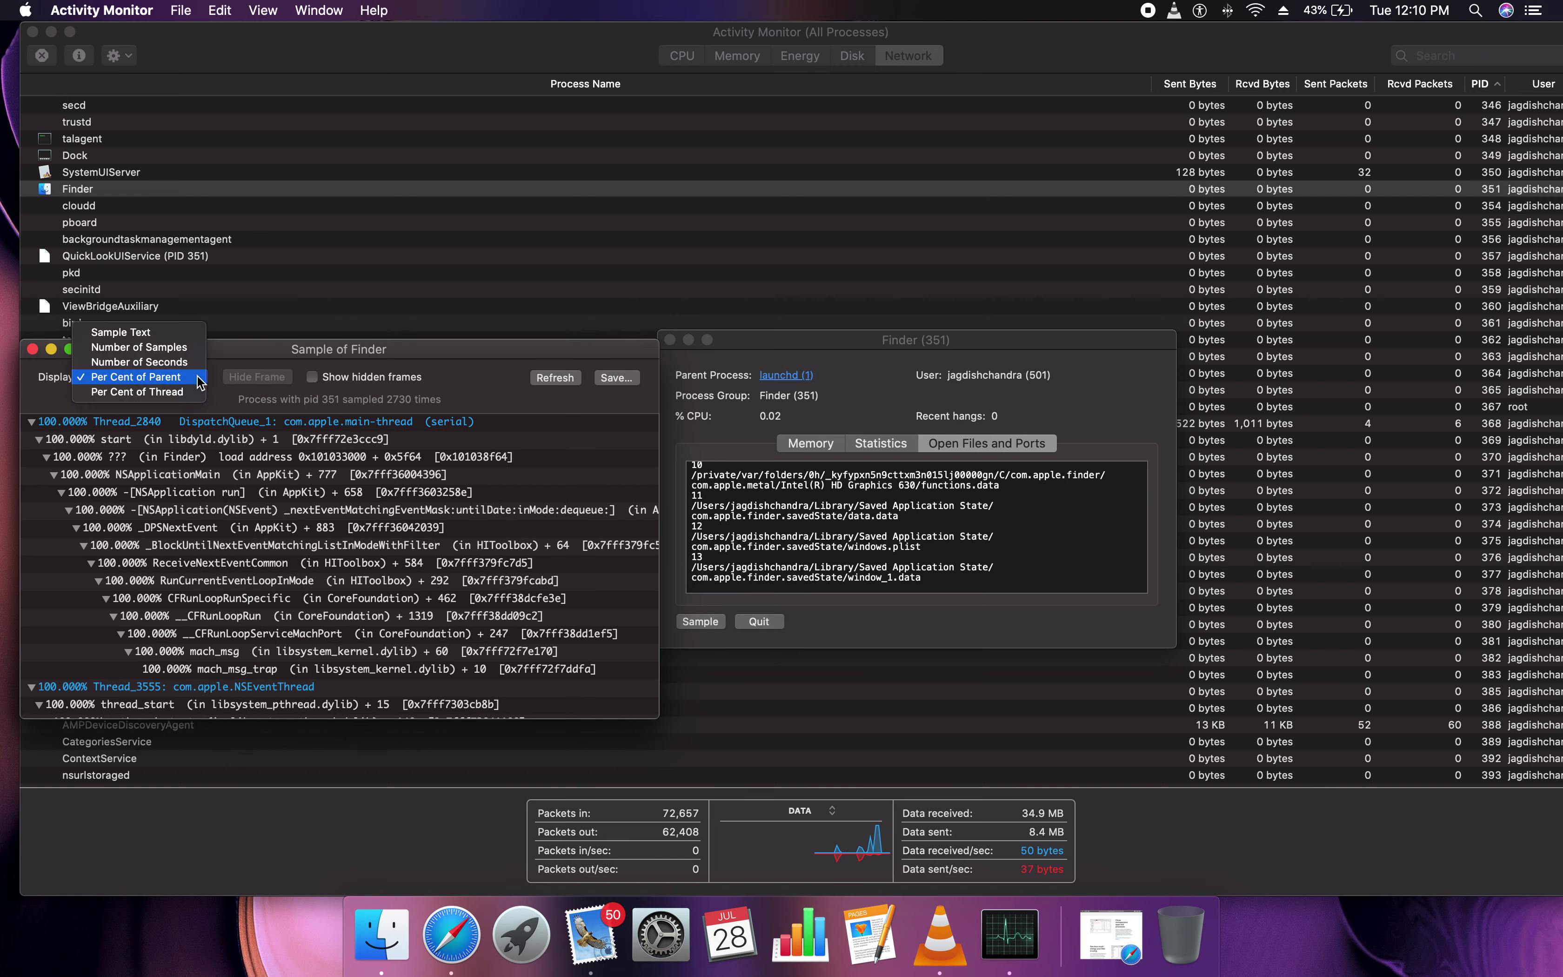
click(171, 393)
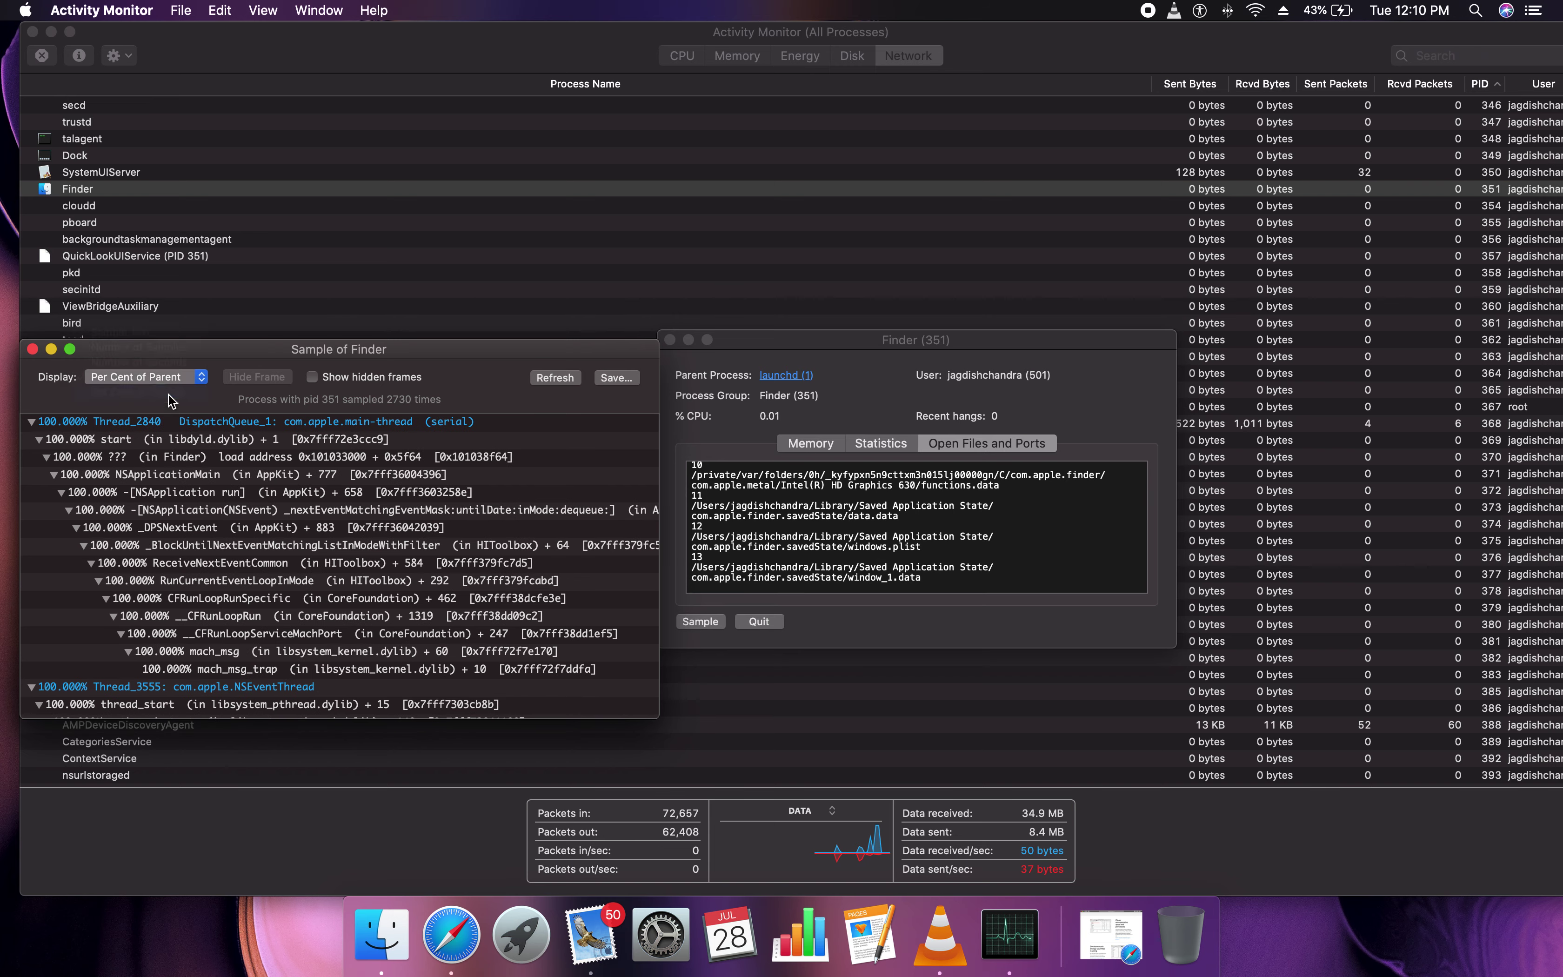
click(30, 349)
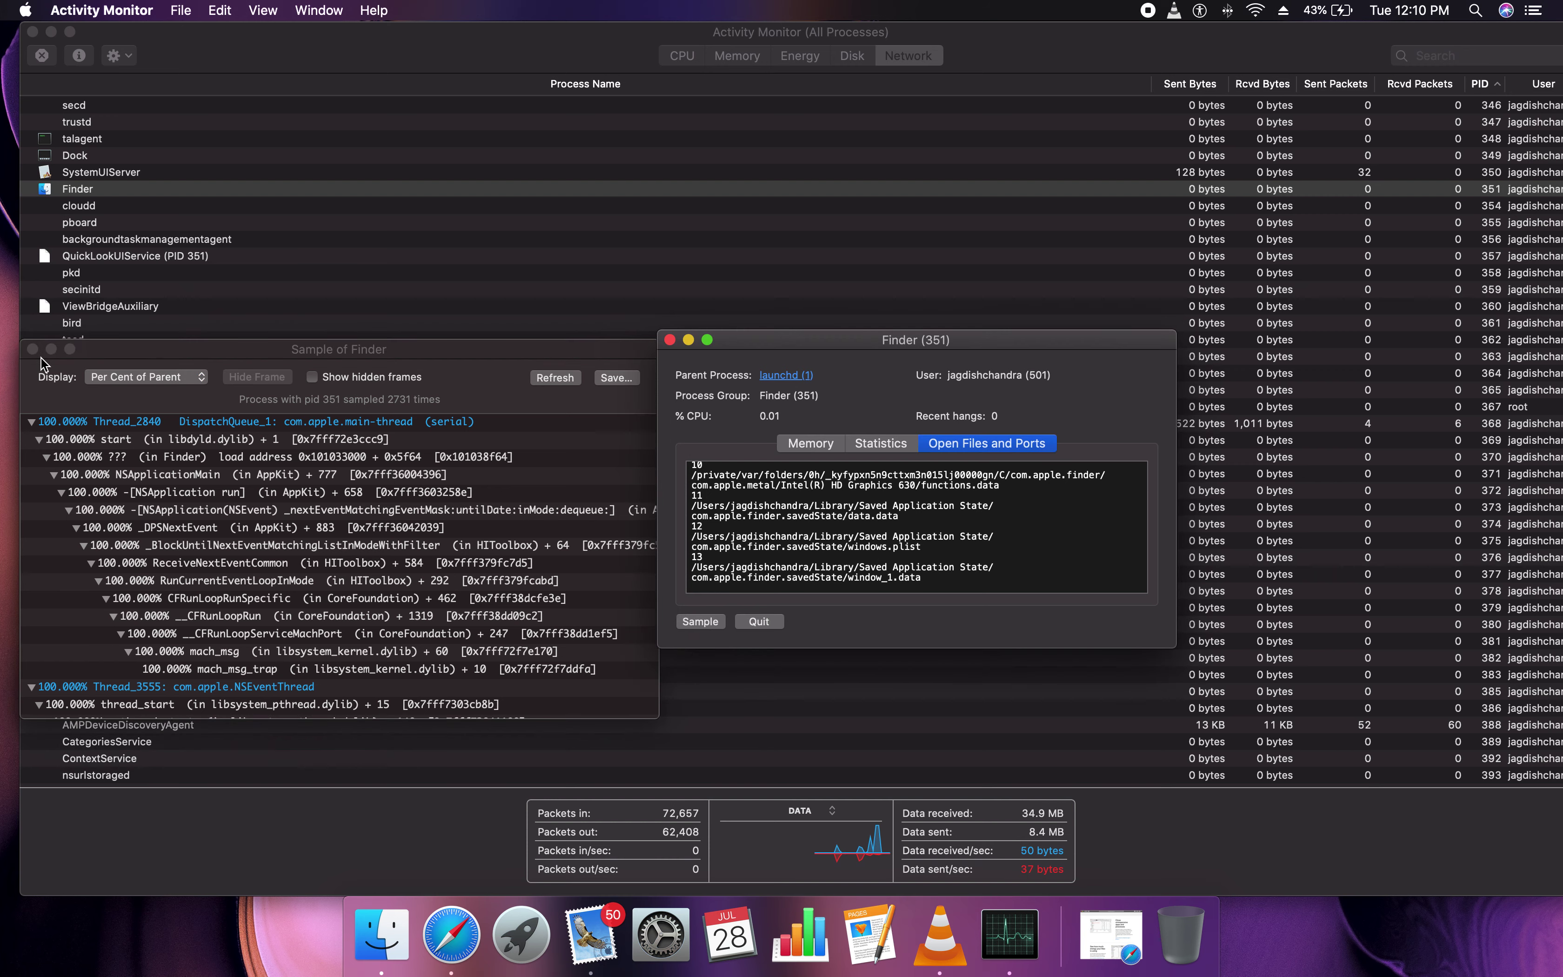